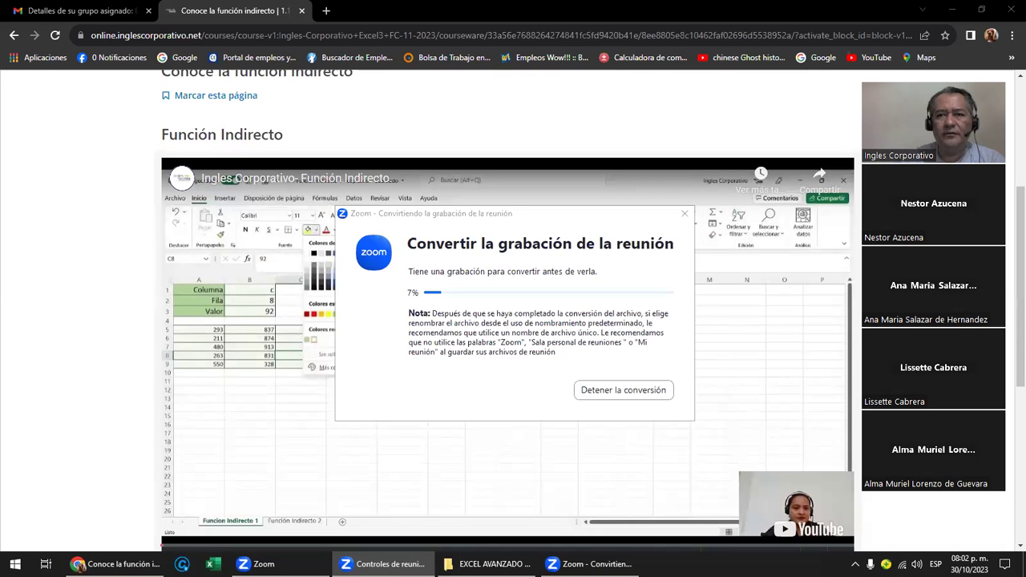
Go back from the lesson video in Chrome to the Excel Avanzado outline and collapse Sección 2
click(589, 563)
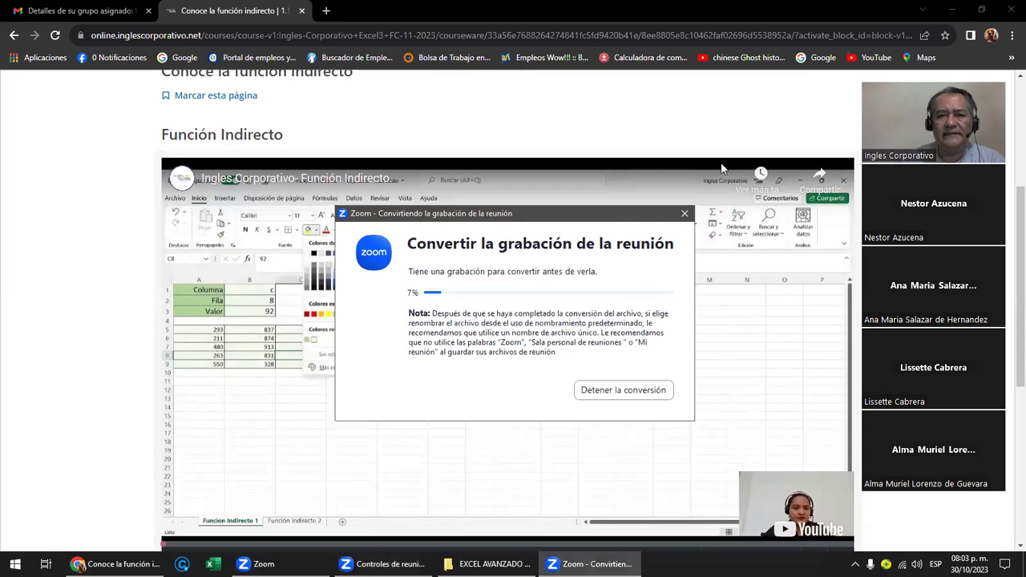
click(723, 128)
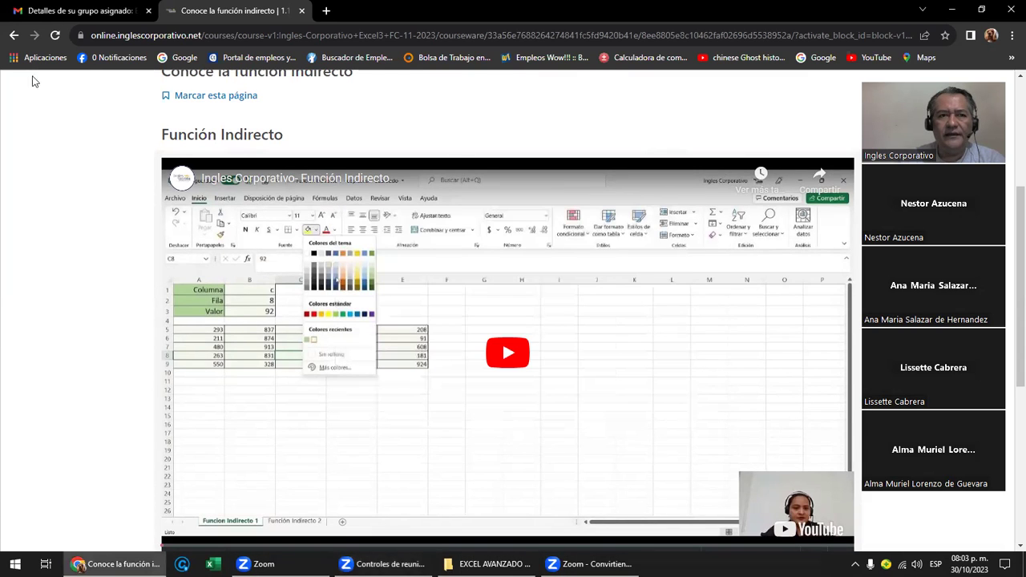
click(11, 35)
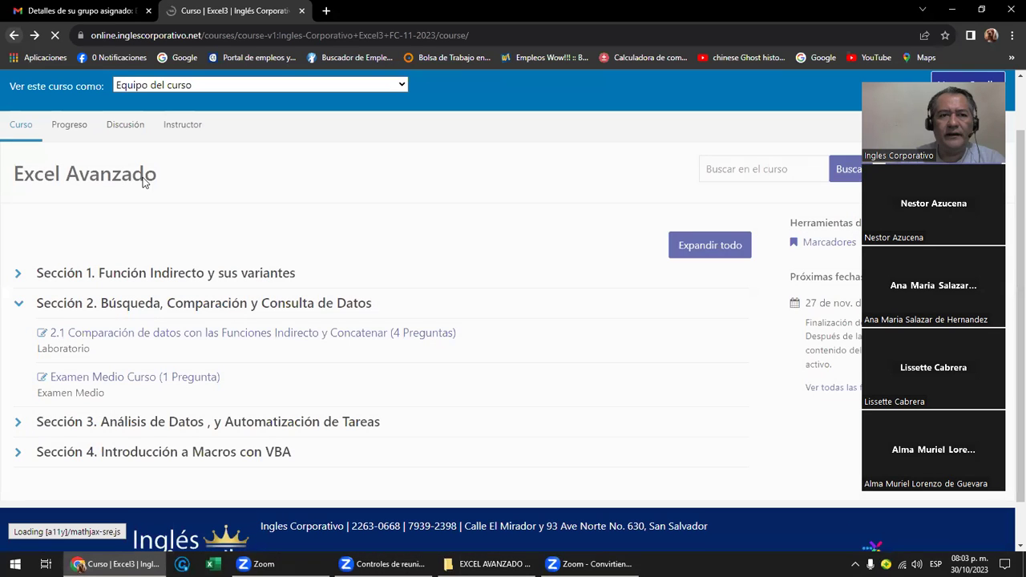
scroll(327, 307, up, 1)
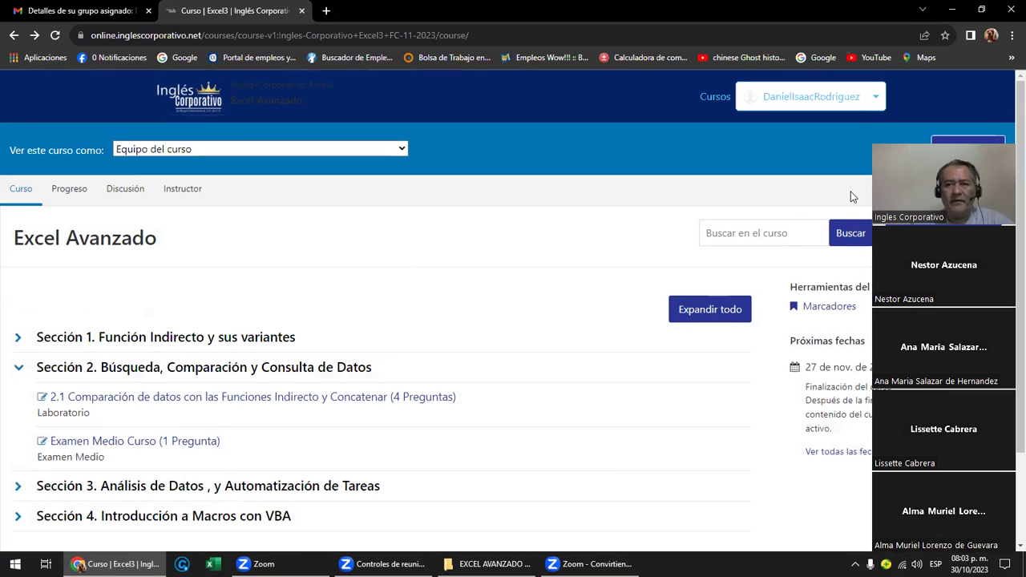
drag(922, 185, 921, 163)
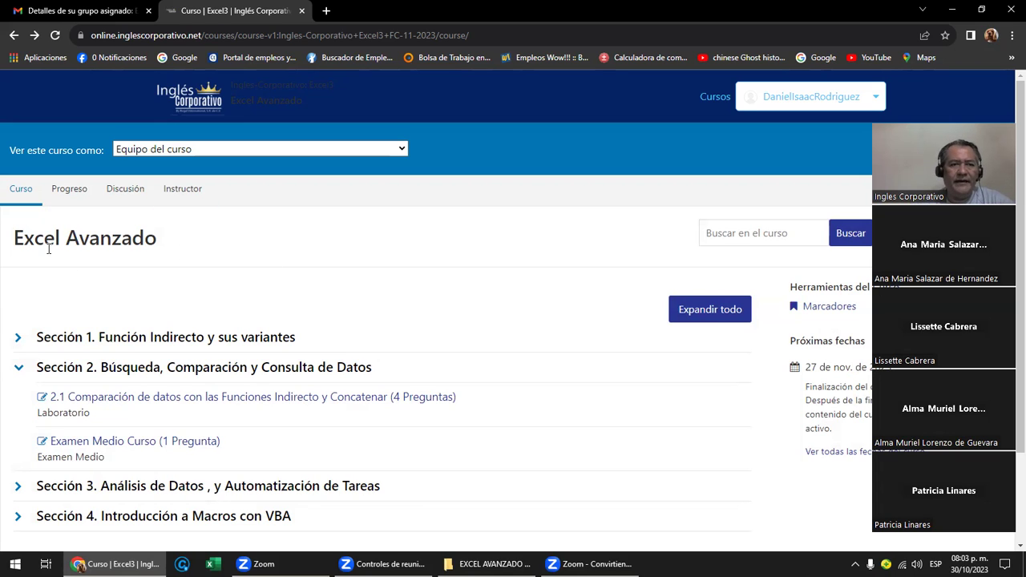
click(20, 368)
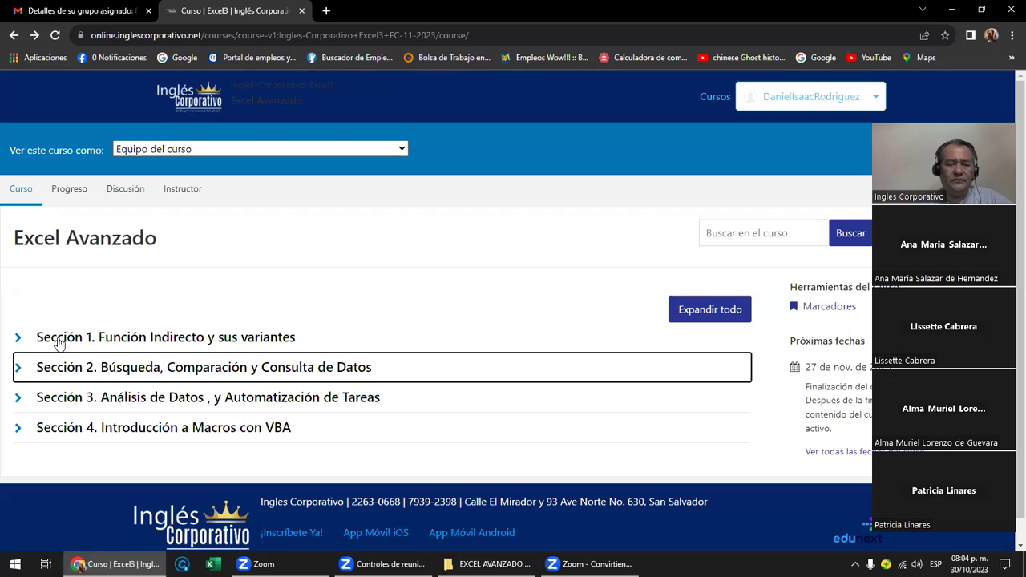
Expand Sección 1 and open 1.1 Función Indirecto, scrolling down its Conoce la función indirecto video page
click(56, 343)
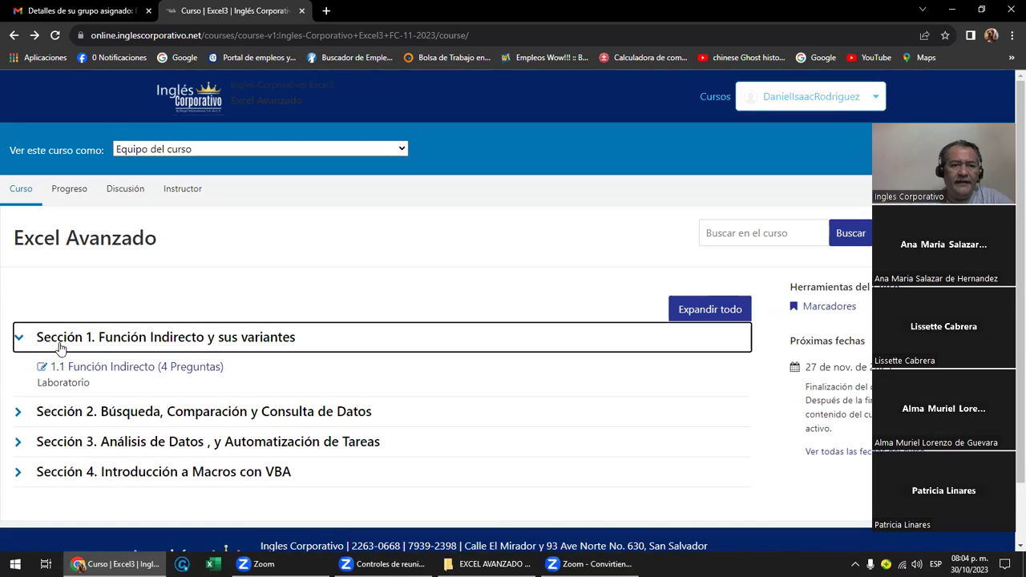
click(110, 338)
click(110, 338)
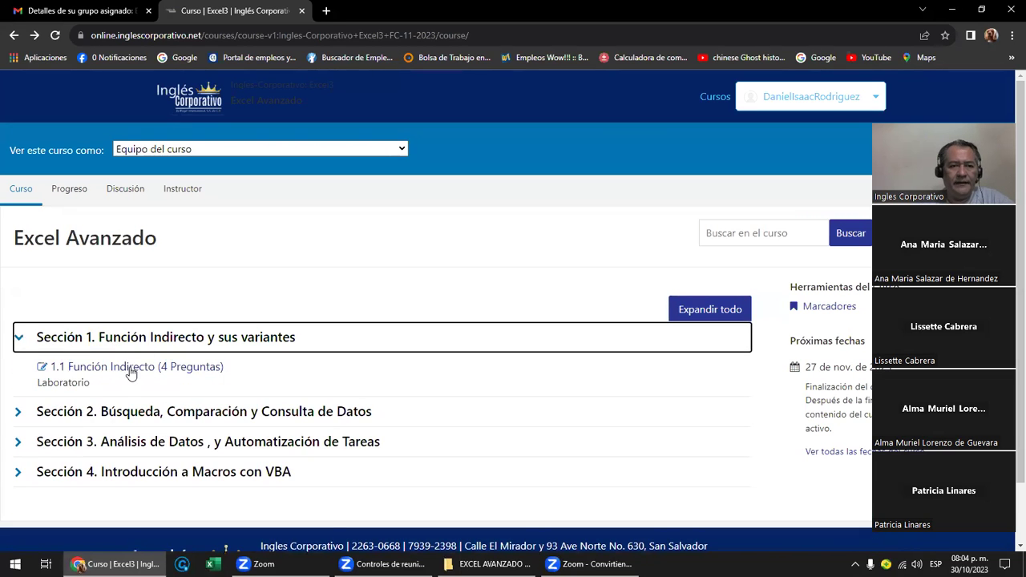
click(131, 370)
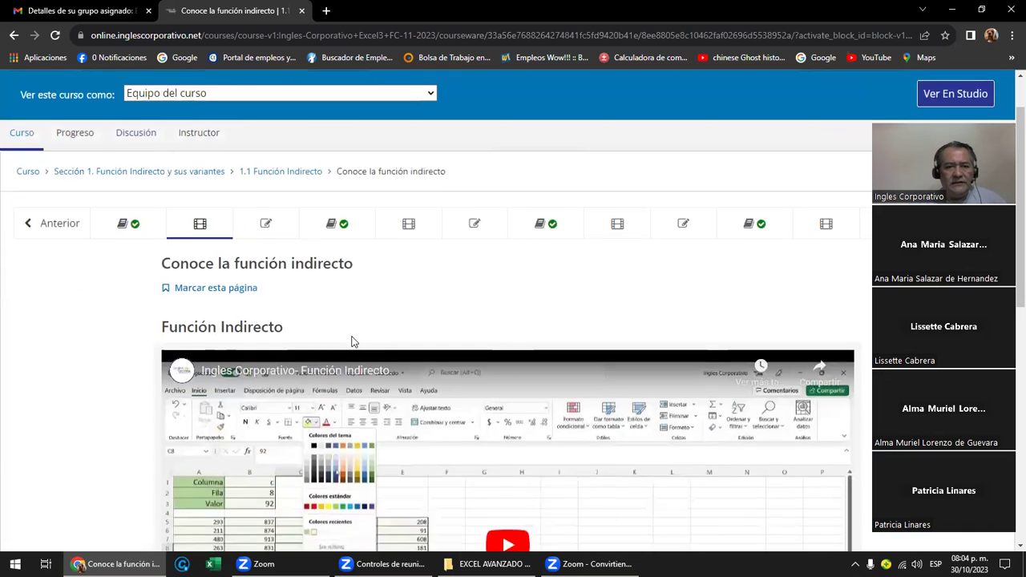
scroll(350, 339, down, 2)
scroll(353, 342, down, 2)
scroll(352, 342, down, 2)
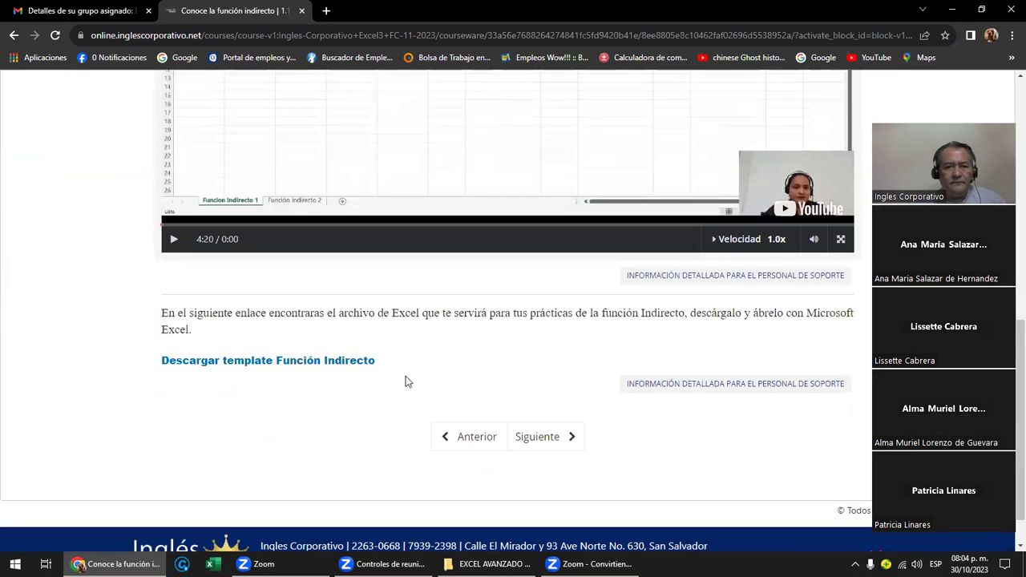
Return to the Objetivo de la lección 1.1 unit and select its intro paragraph
click(470, 436)
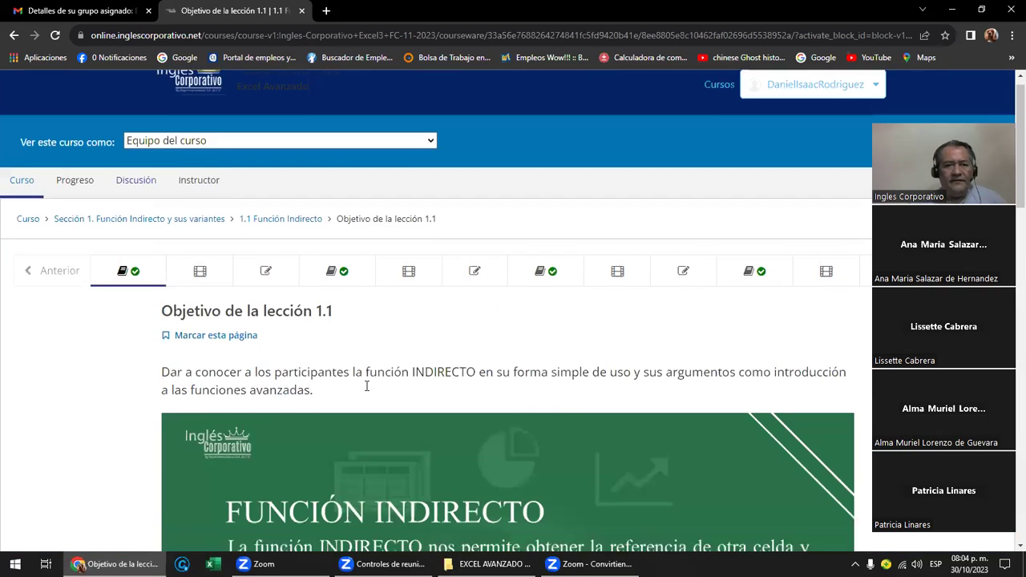
scroll(367, 387, down, 1)
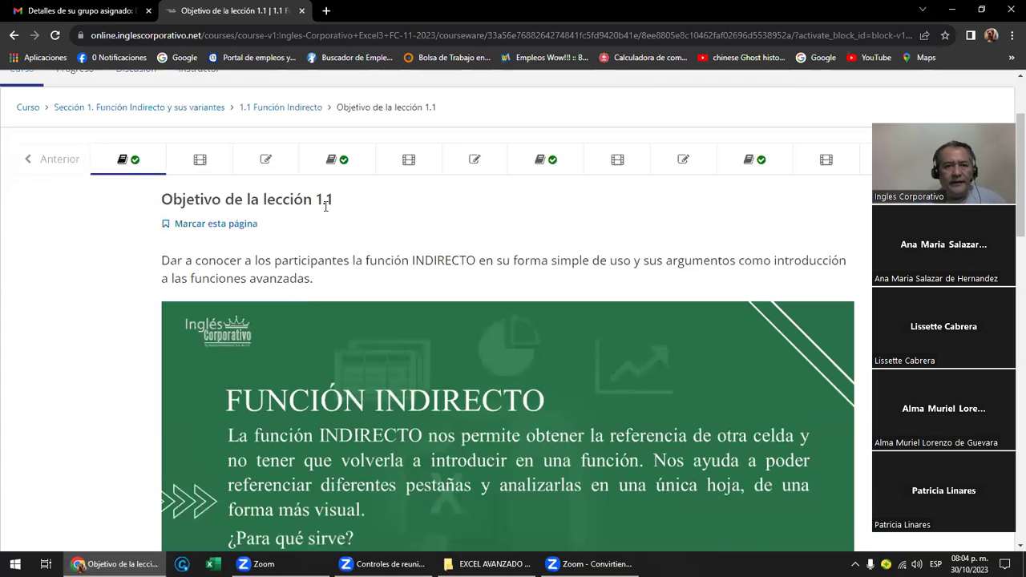
scroll(415, 295, down, 1)
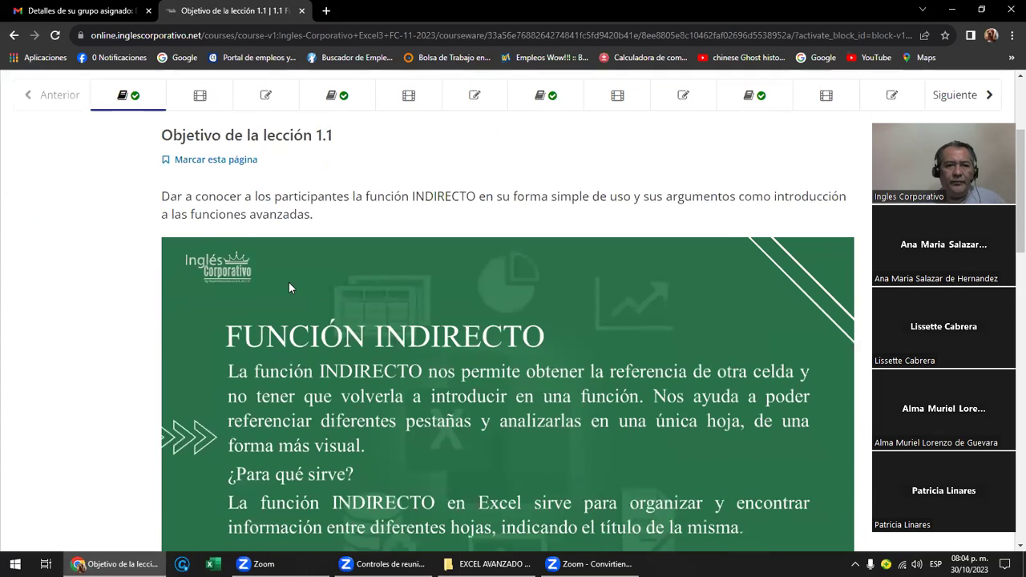
triple_click(161, 198)
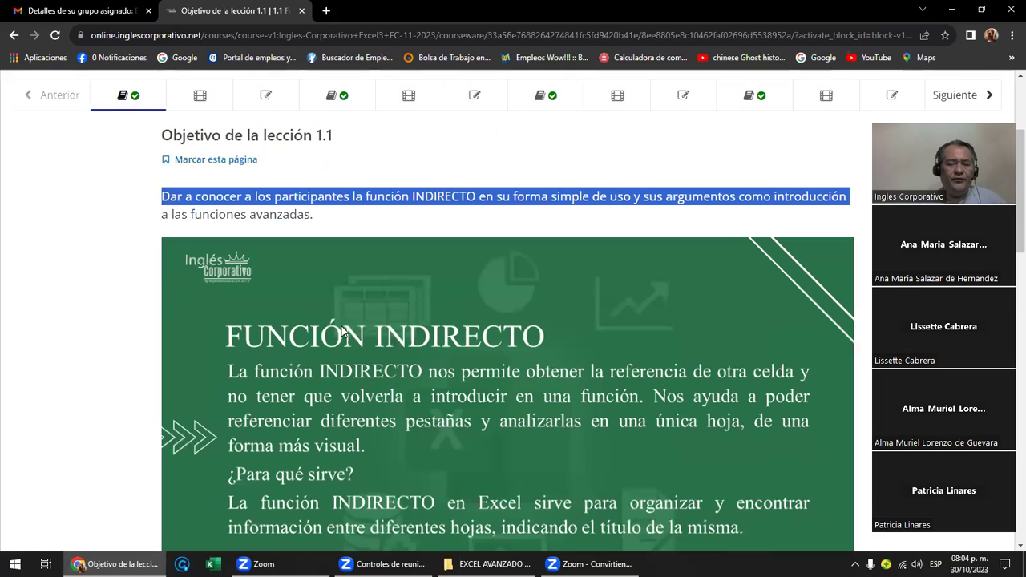
Scroll down through the FUNCIÓN INDIRECTO slides and back up to the top
scroll(347, 327, down, 3)
scroll(347, 327, down, 2)
scroll(355, 332, down, 5)
scroll(357, 326, down, 2)
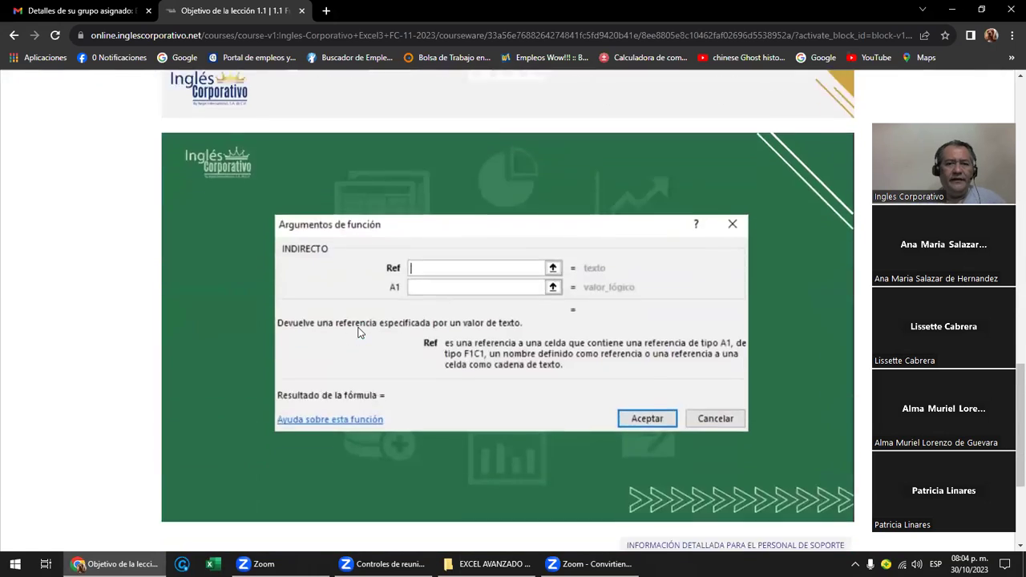
scroll(358, 332, down, 2)
scroll(359, 332, up, 4)
scroll(357, 332, up, 4)
scroll(357, 326, up, 6)
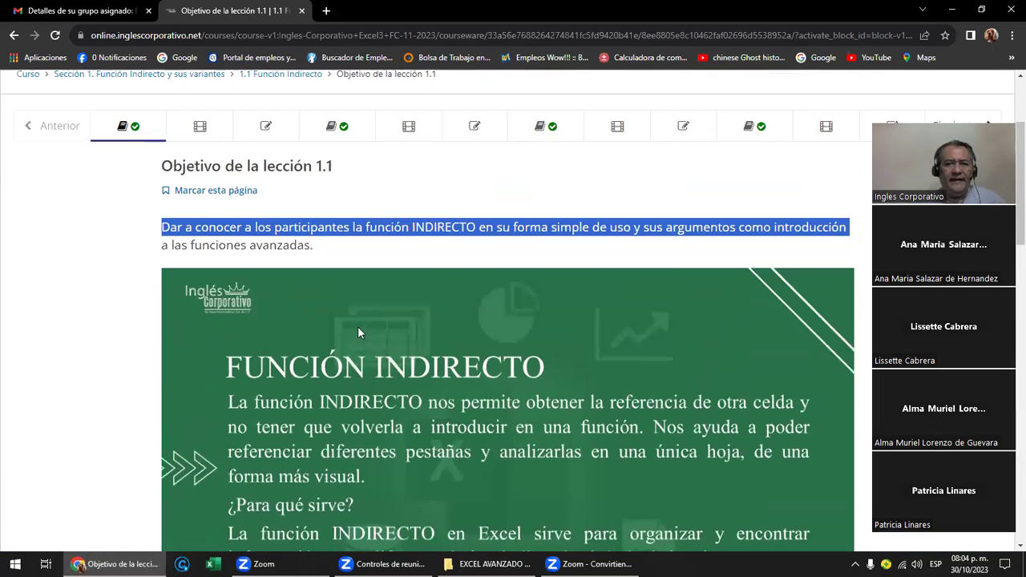
scroll(369, 265, up, 1)
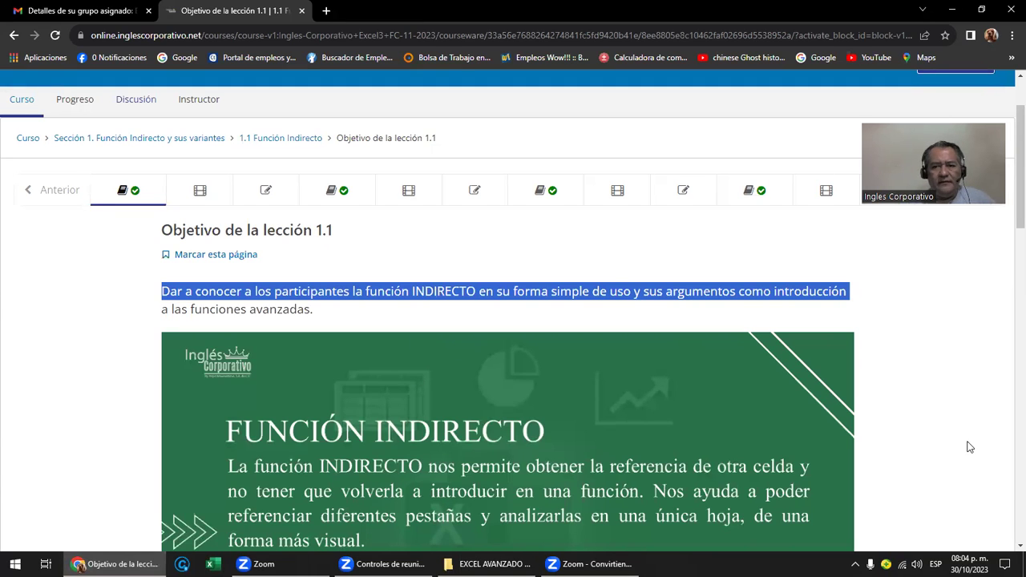
Advance with Siguiente to the Conoce la función indirecto video unit and skim its page
click(958, 192)
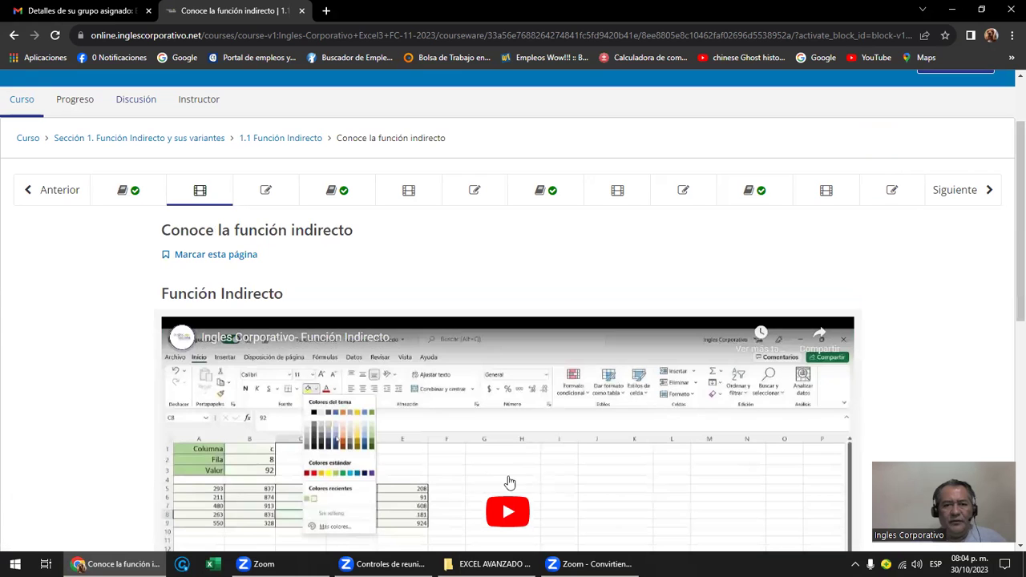
scroll(559, 493, down, 2)
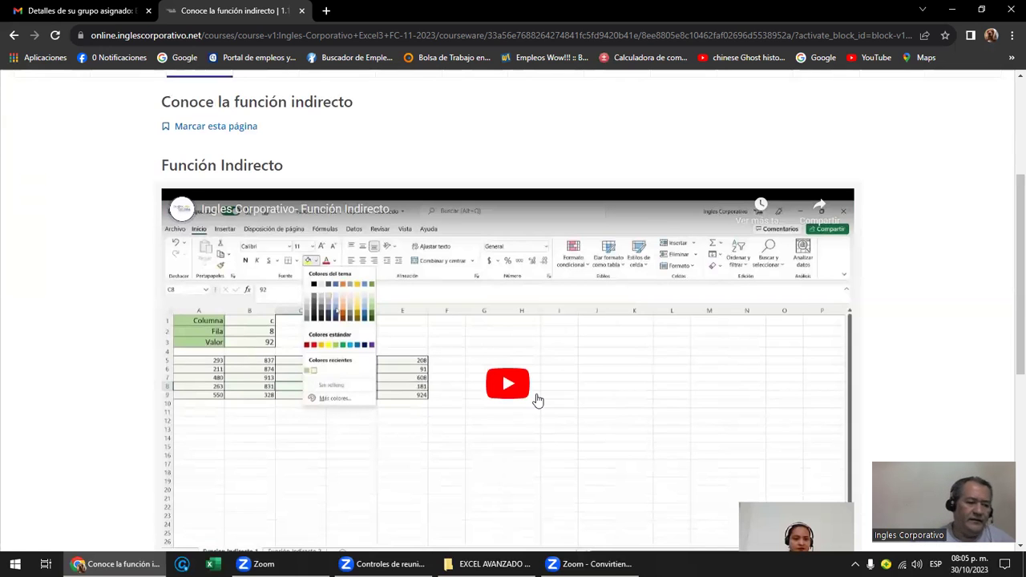
scroll(489, 375, up, 1)
scroll(488, 375, up, 2)
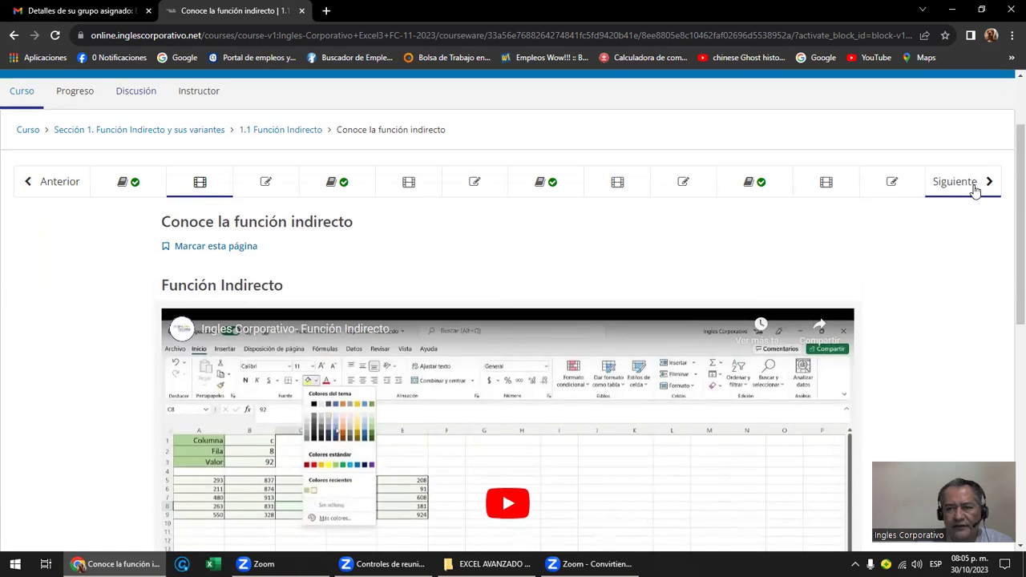
scroll(962, 198, down, 10)
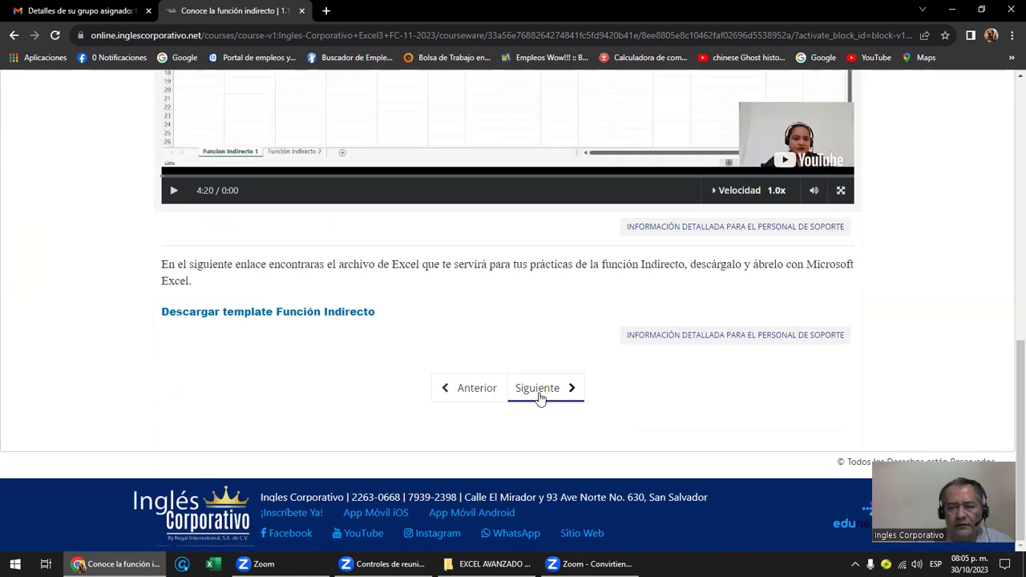
click(538, 398)
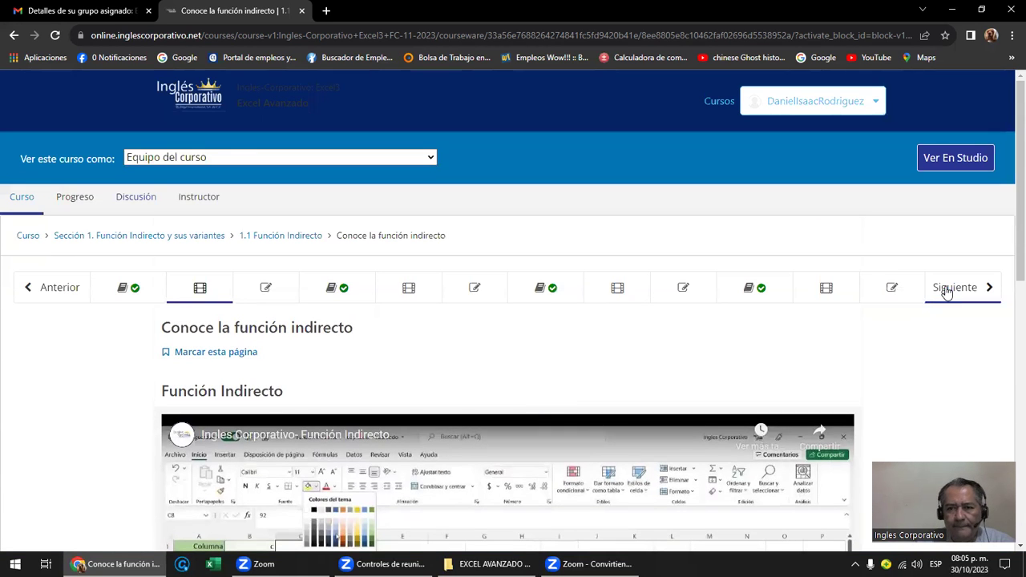
Open the 25-point Laboratorio 1 quiz and scroll through its four INDIRECTO questions
click(946, 288)
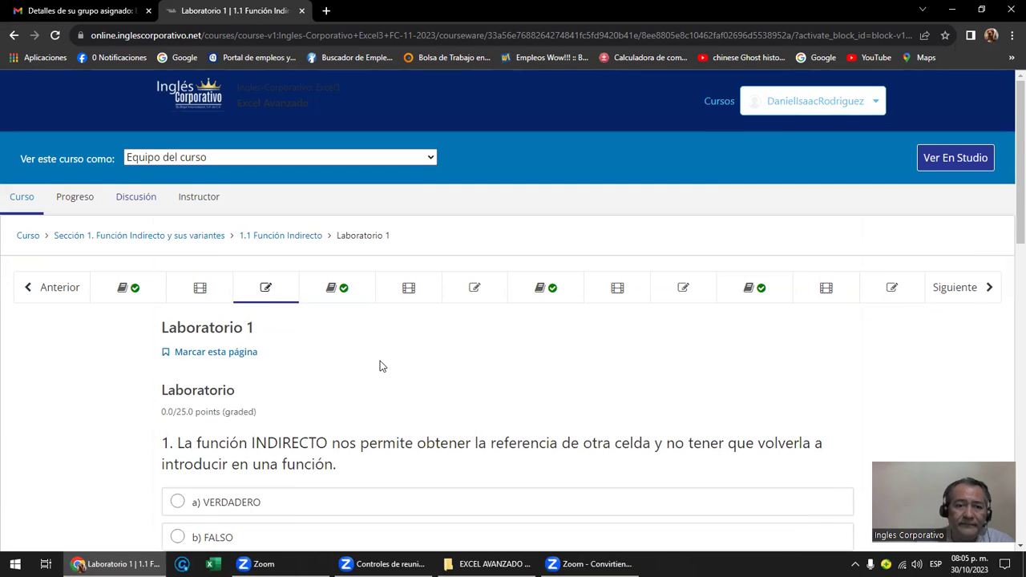
scroll(380, 366, down, 2)
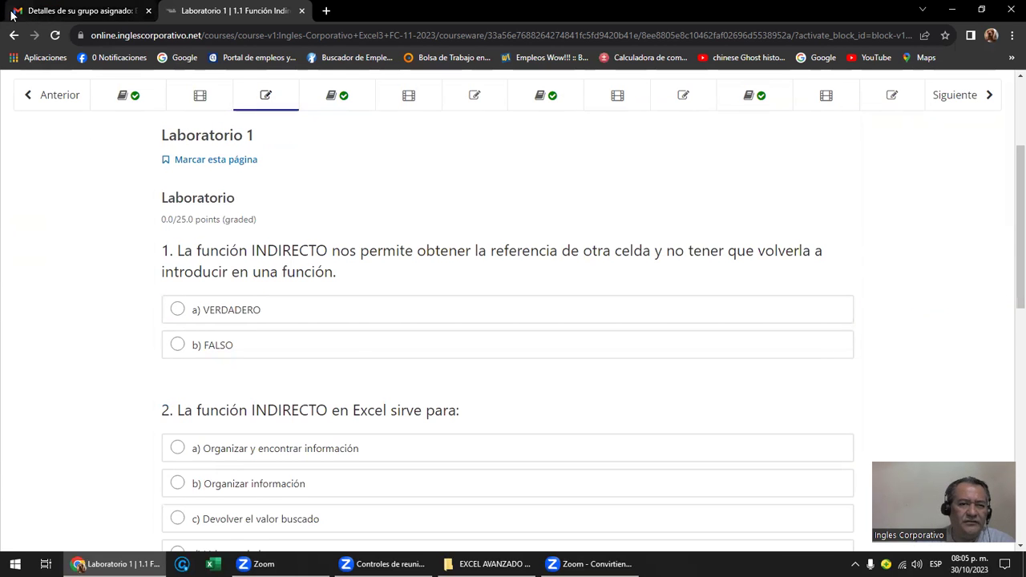
scroll(53, 121, down, 1)
scroll(78, 140, down, 3)
scroll(104, 151, down, 3)
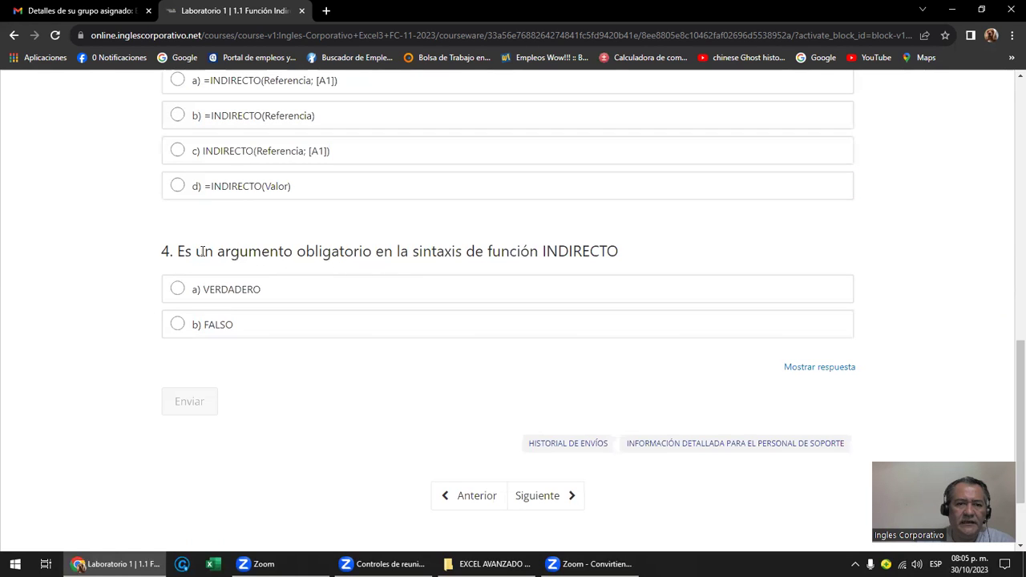
scroll(240, 261, up, 5)
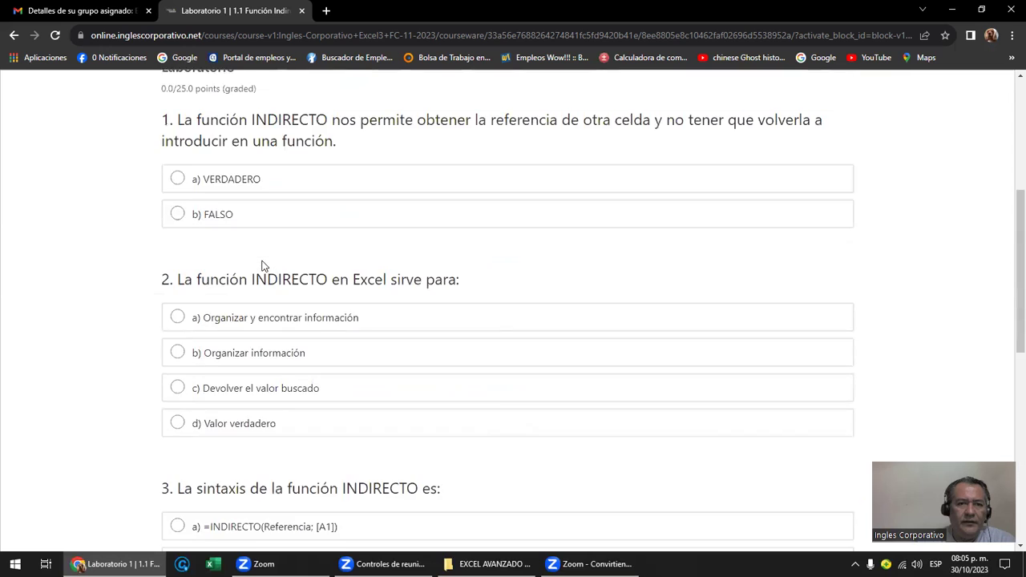
scroll(263, 266, up, 3)
scroll(269, 265, down, 2)
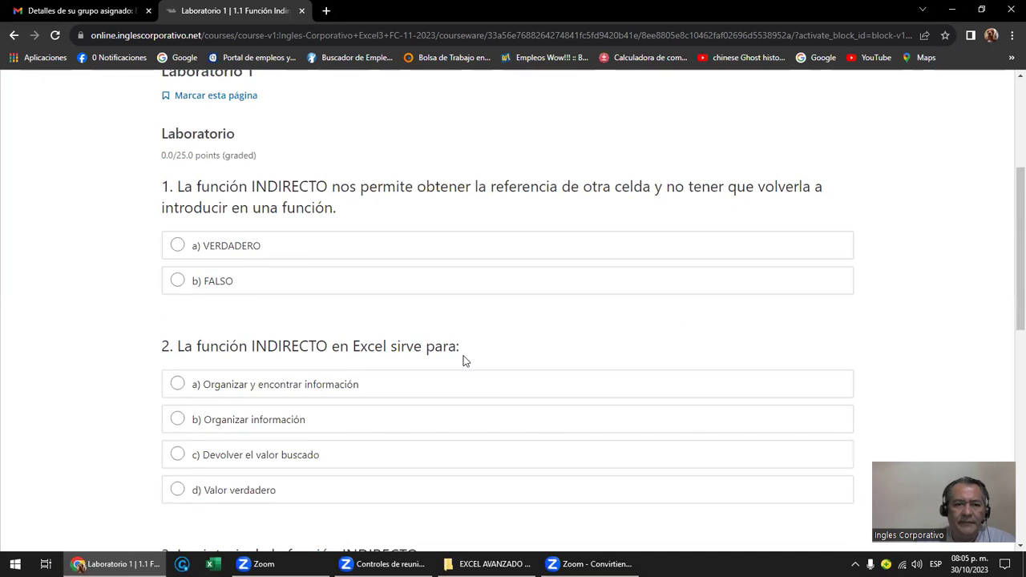
scroll(468, 353, down, 1)
scroll(467, 353, down, 1)
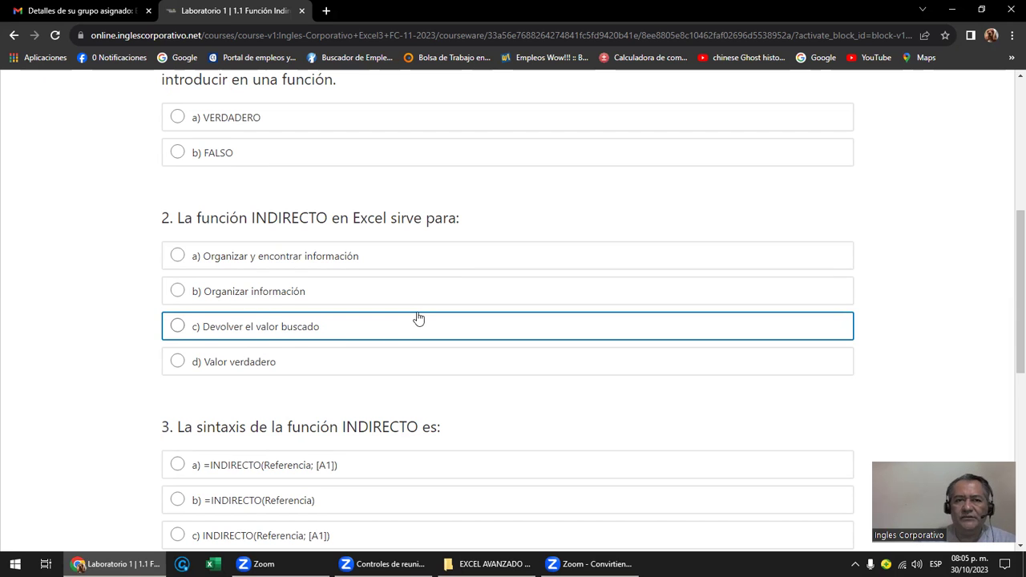
scroll(419, 319, up, 3)
scroll(418, 319, up, 3)
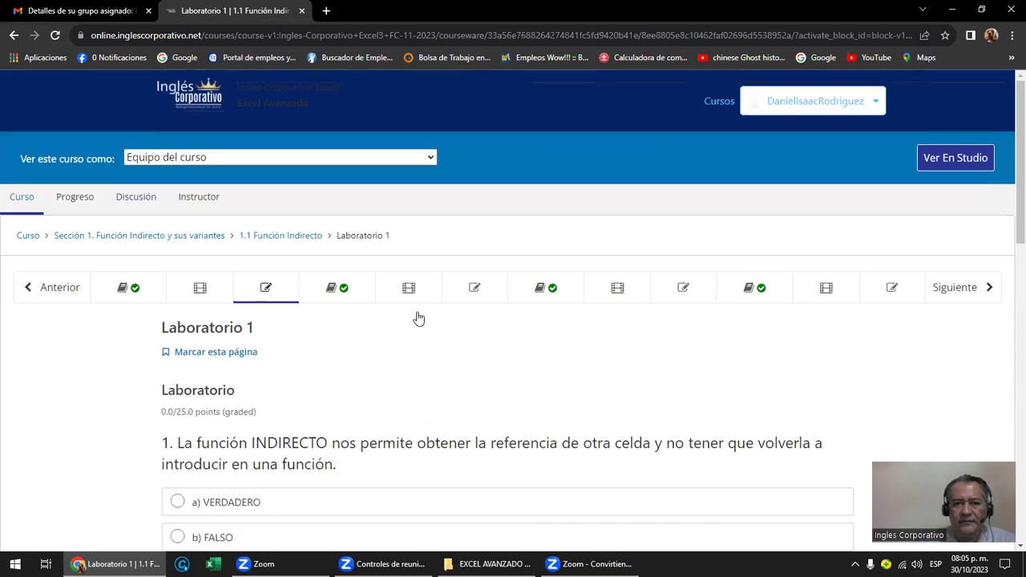
Step from Objetivo de la lección 1.2 past the data-validation video to the Laboratorio 2 quiz
click(960, 297)
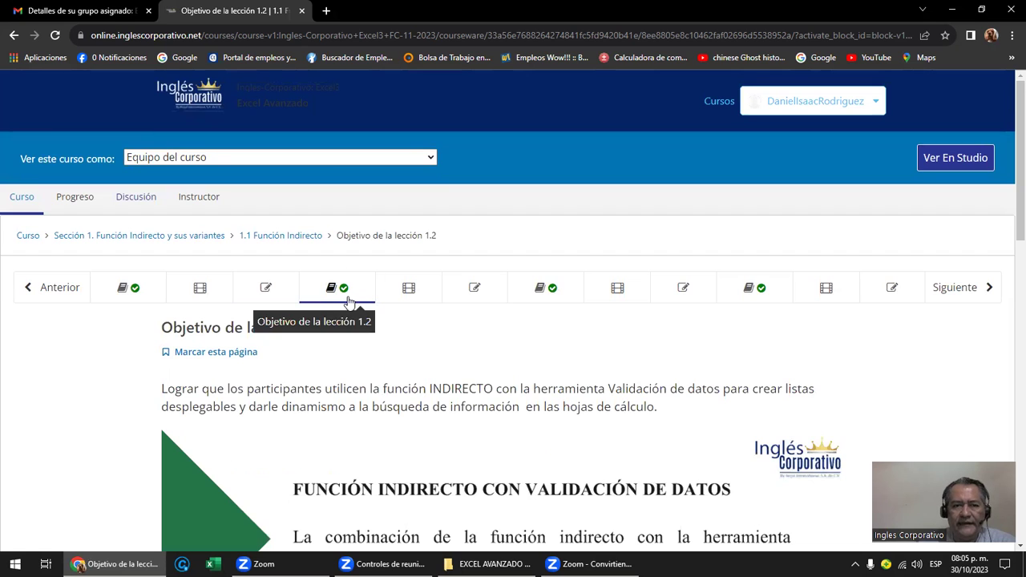
scroll(486, 324, down, 1)
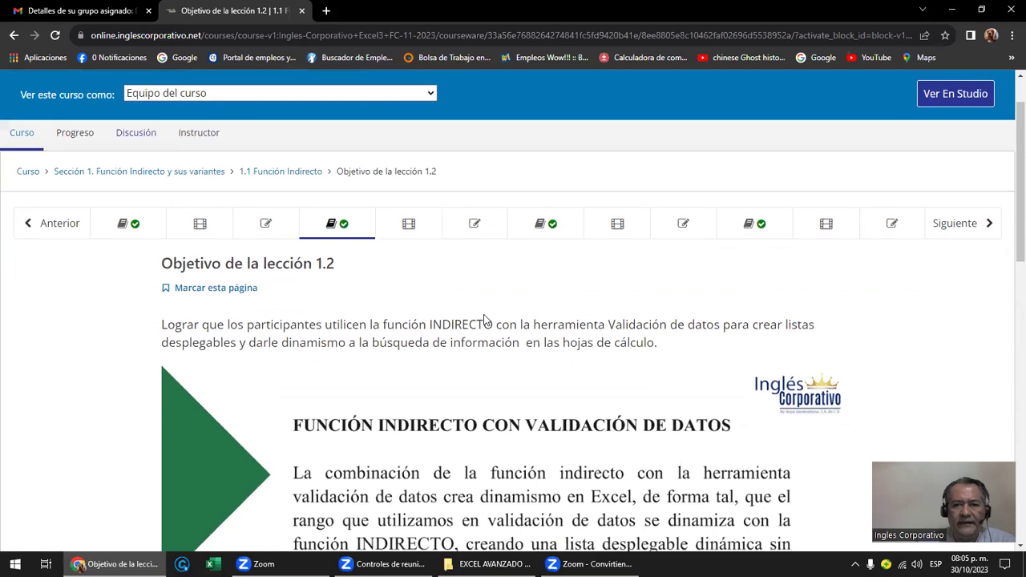
click(950, 230)
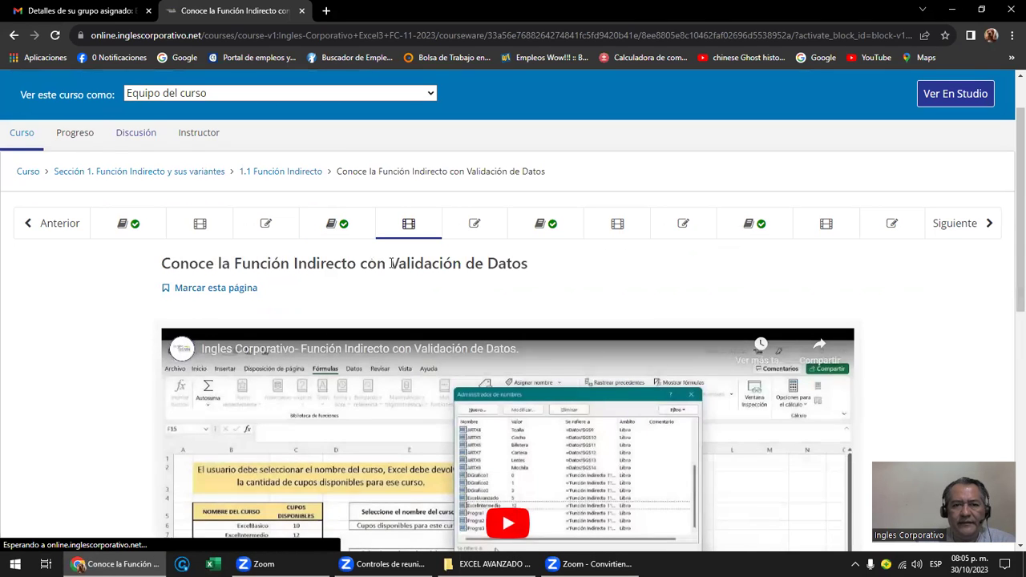
click(960, 224)
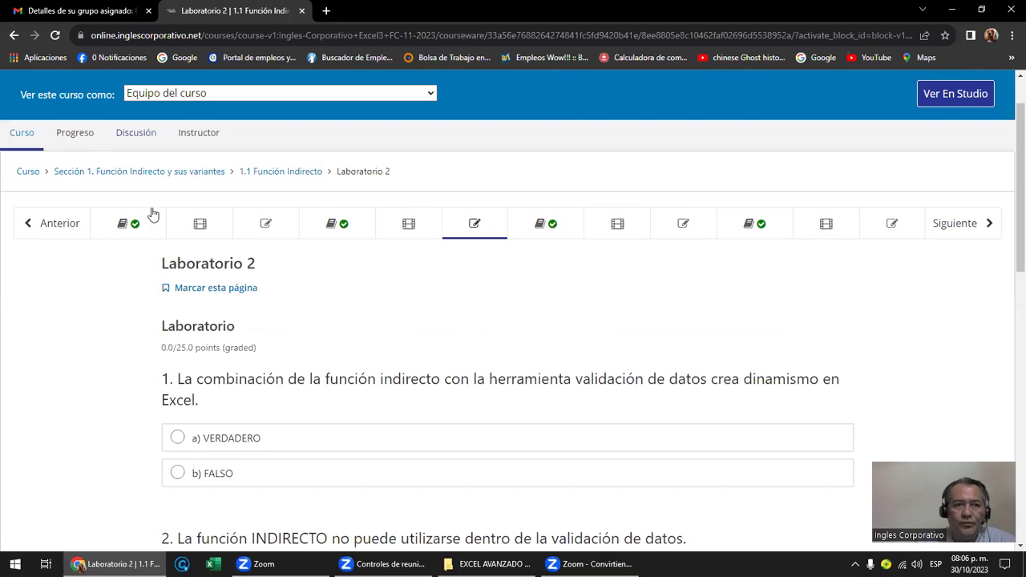
Open the Progreso page and review the grade chart with its 80% pass line
click(84, 136)
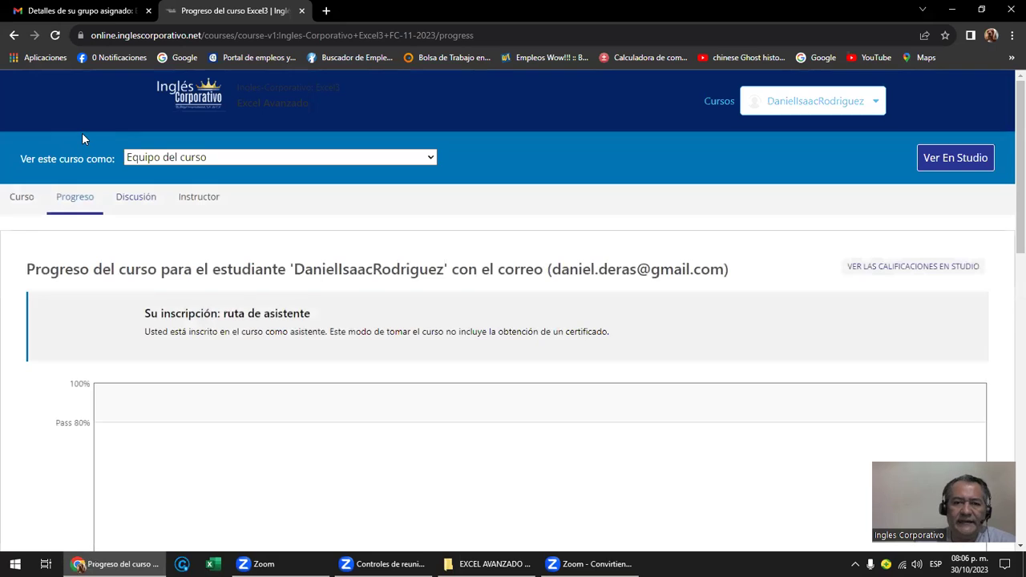
scroll(514, 251, down, 3)
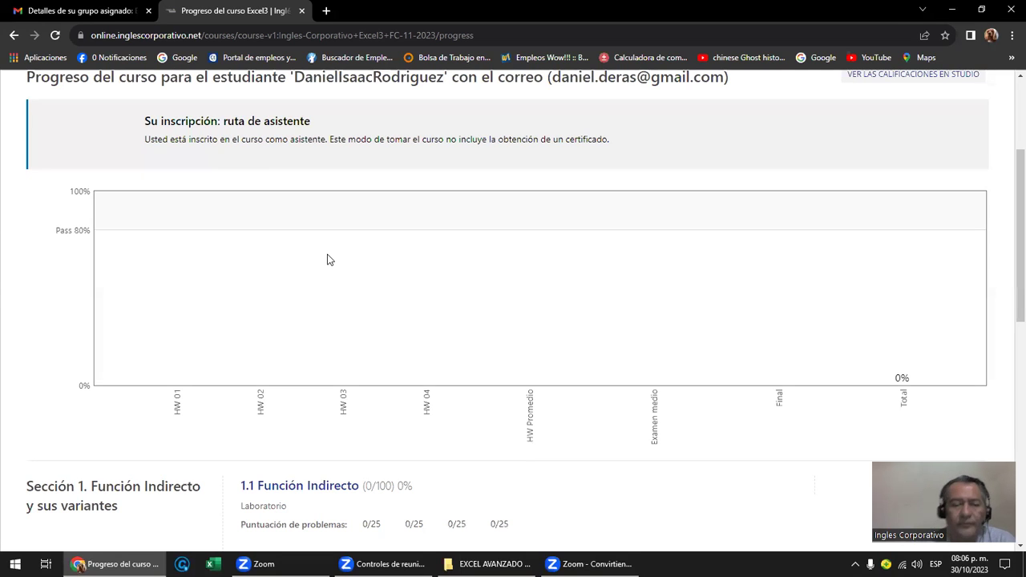
scroll(513, 281, down, 1)
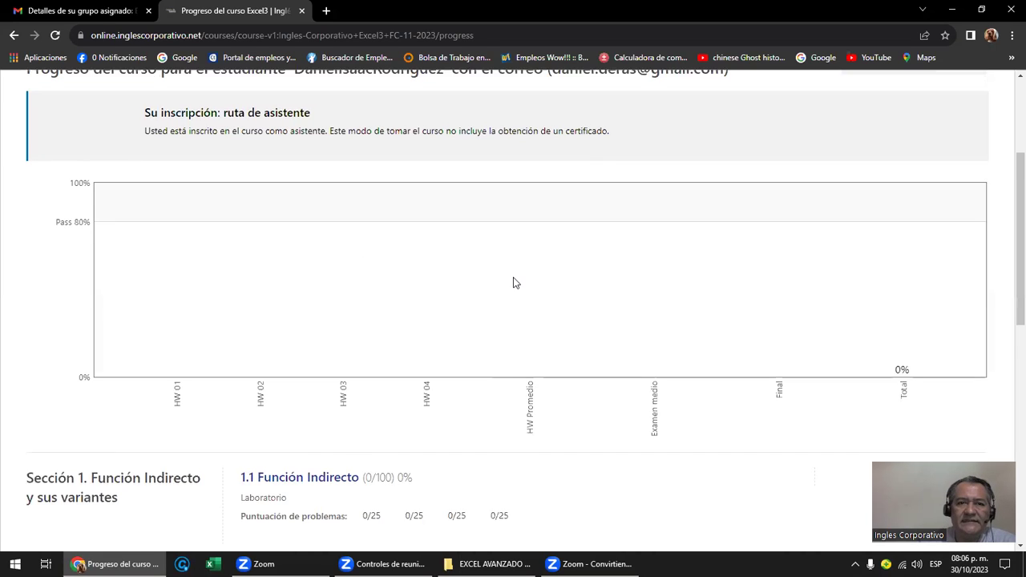
scroll(515, 283, up, 2)
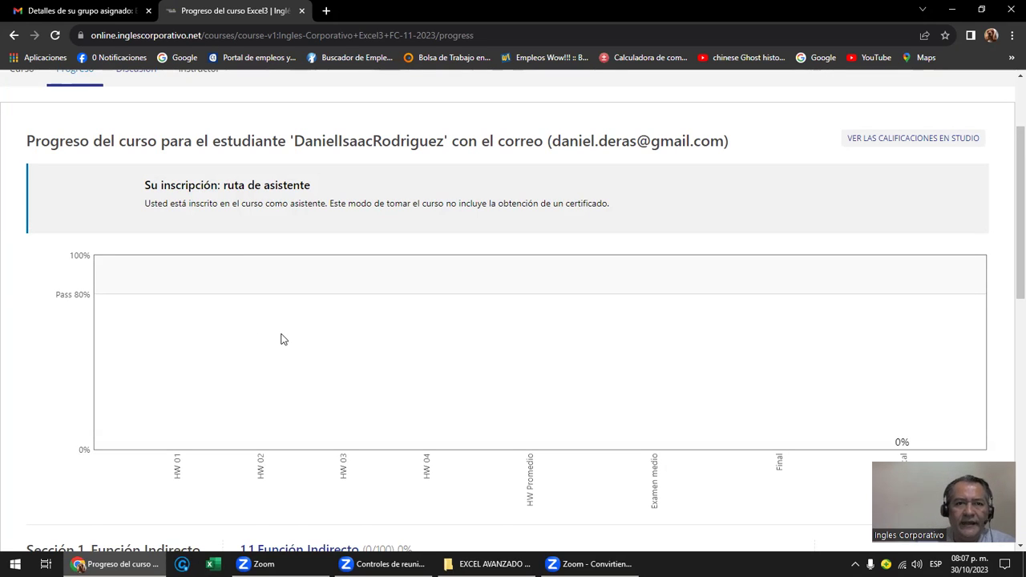
scroll(374, 354, up, 2)
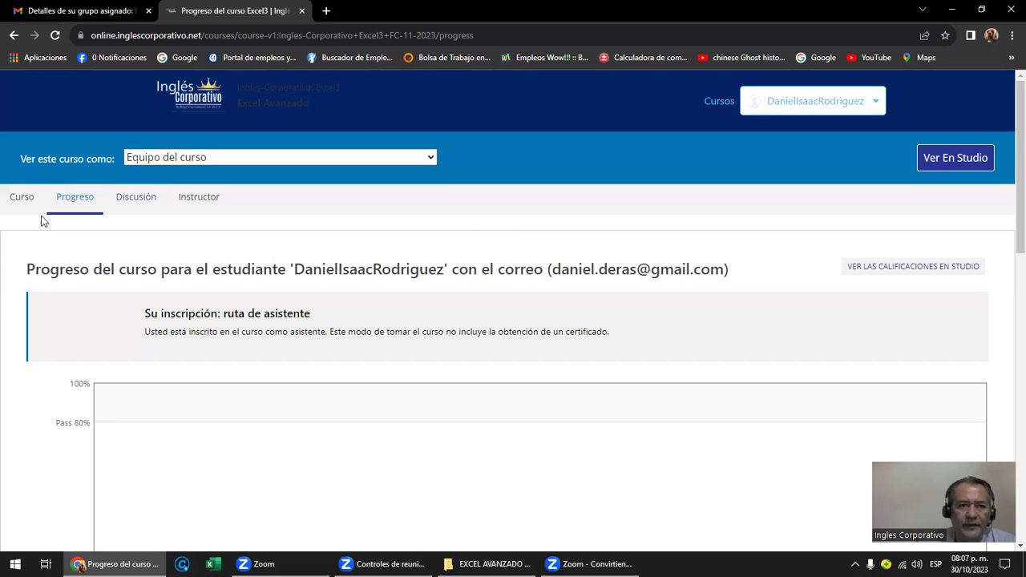
From the Curso tab, expand Sección 1, open 1.1 Función Indirecto, then return to the Sección 1 outline
click(20, 200)
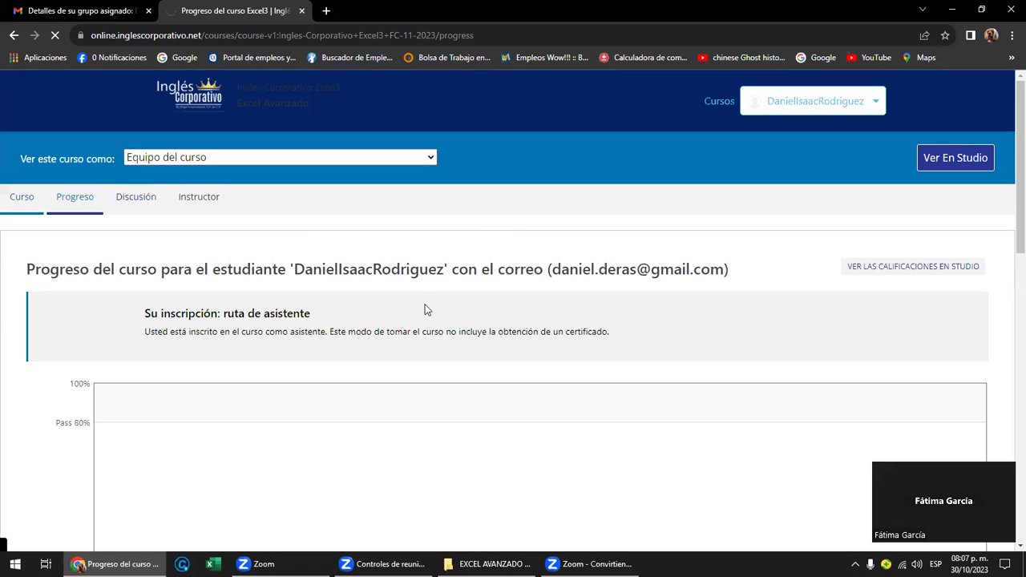
scroll(425, 310, down, 2)
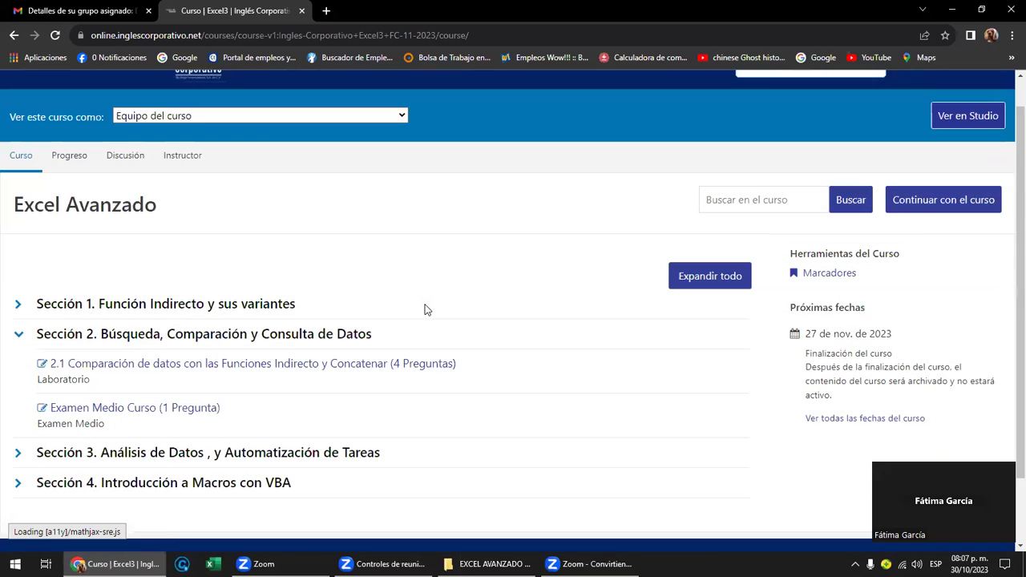
click(225, 228)
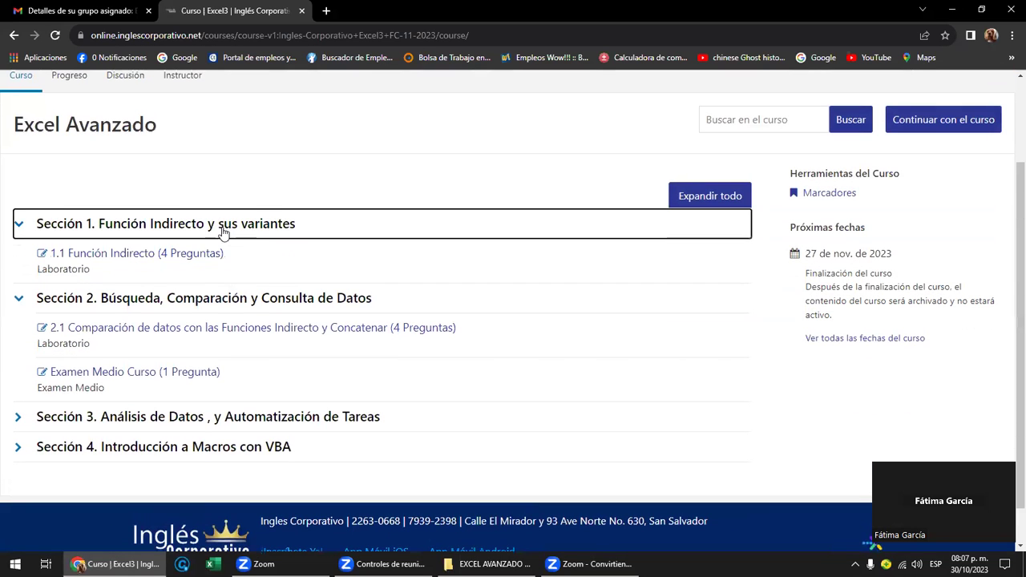
click(170, 255)
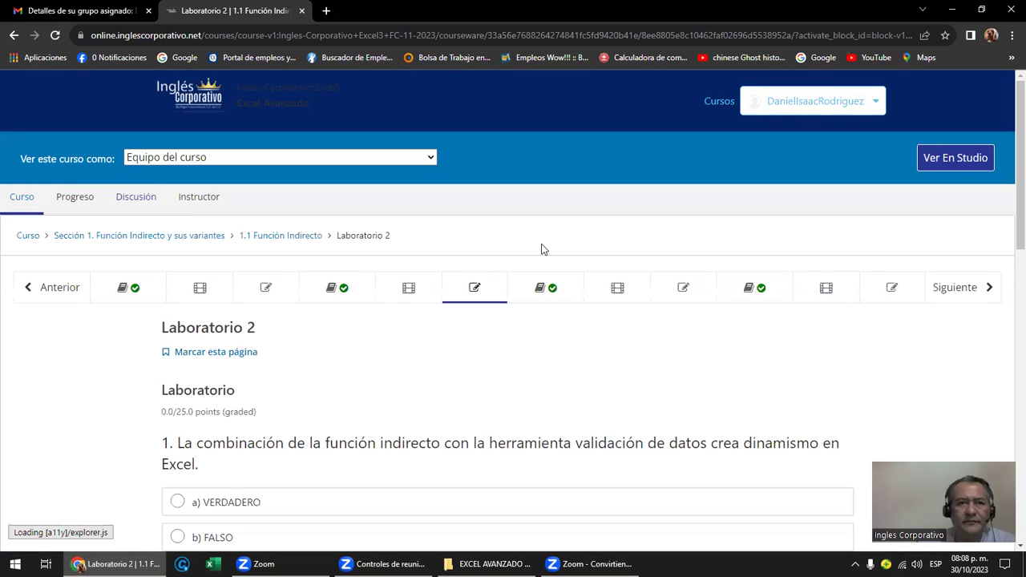
click(109, 243)
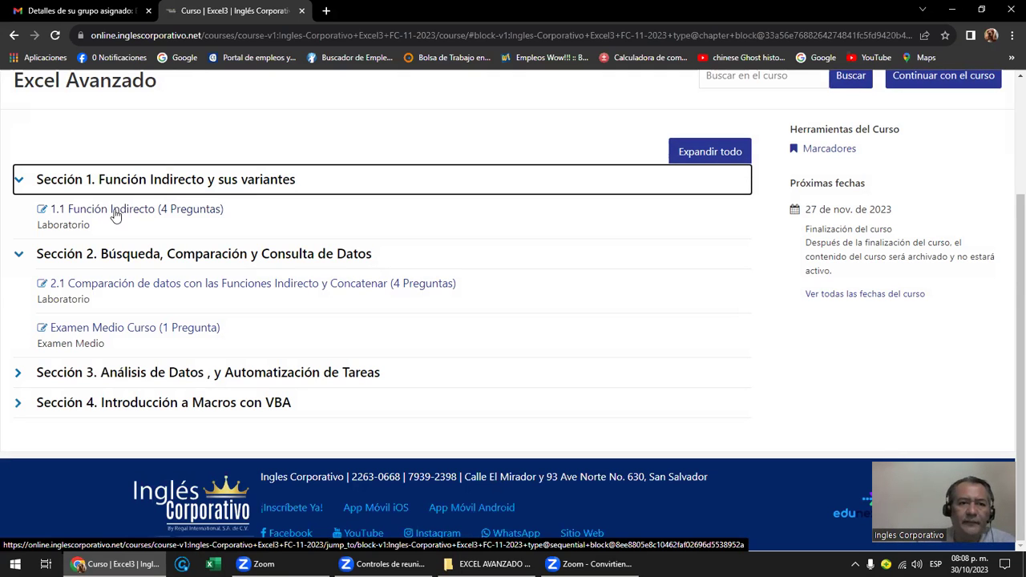
Reopen 1.1 Función Indirecto and step back unit by unit to Objetivo de la lección 1.1
click(116, 214)
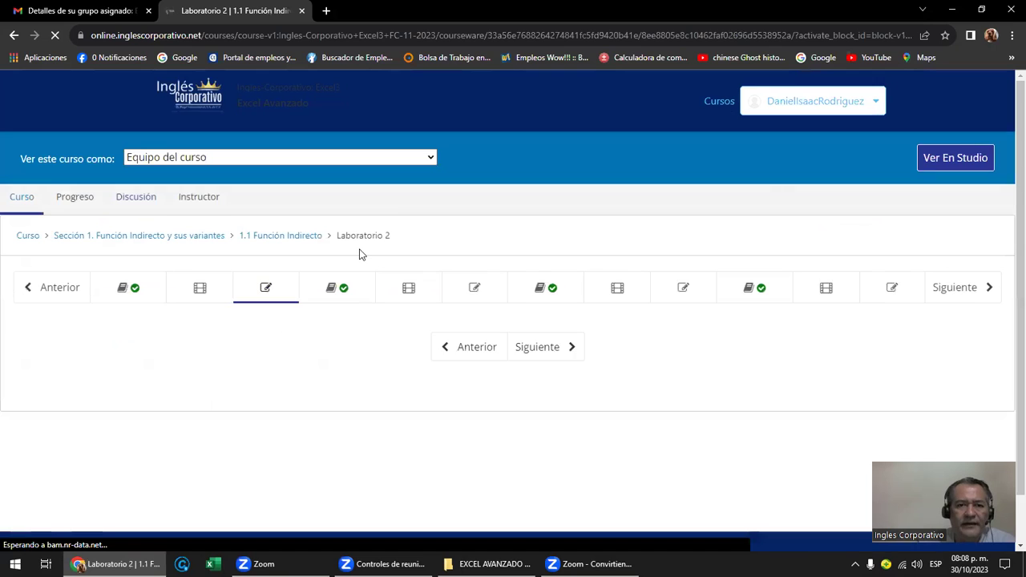
click(59, 291)
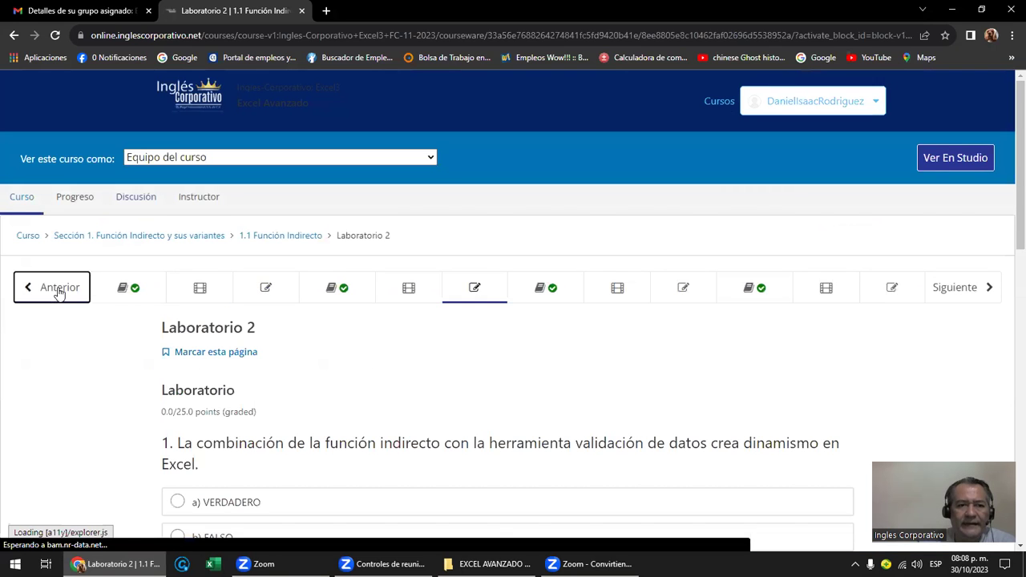
click(58, 292)
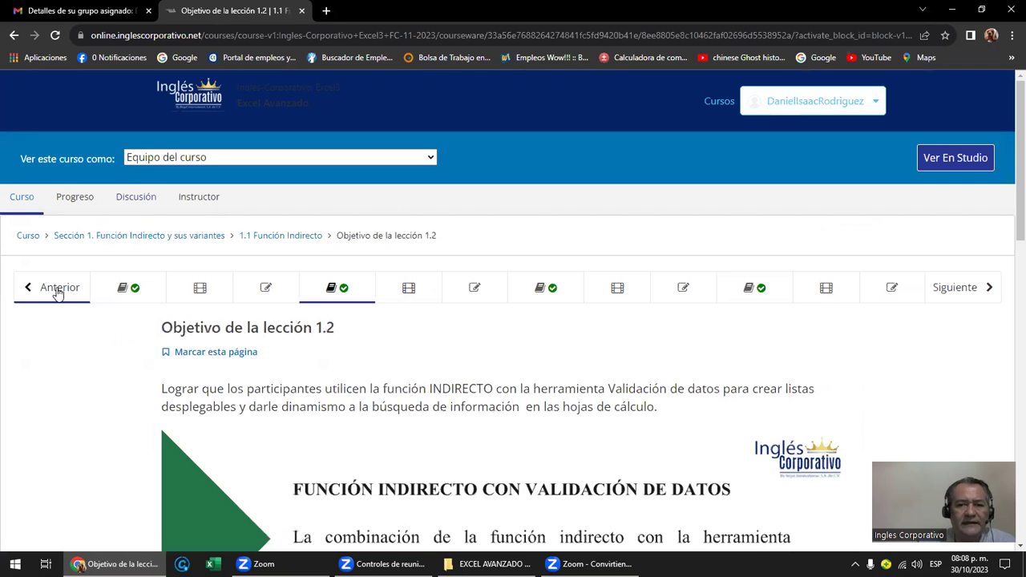
click(58, 291)
click(58, 290)
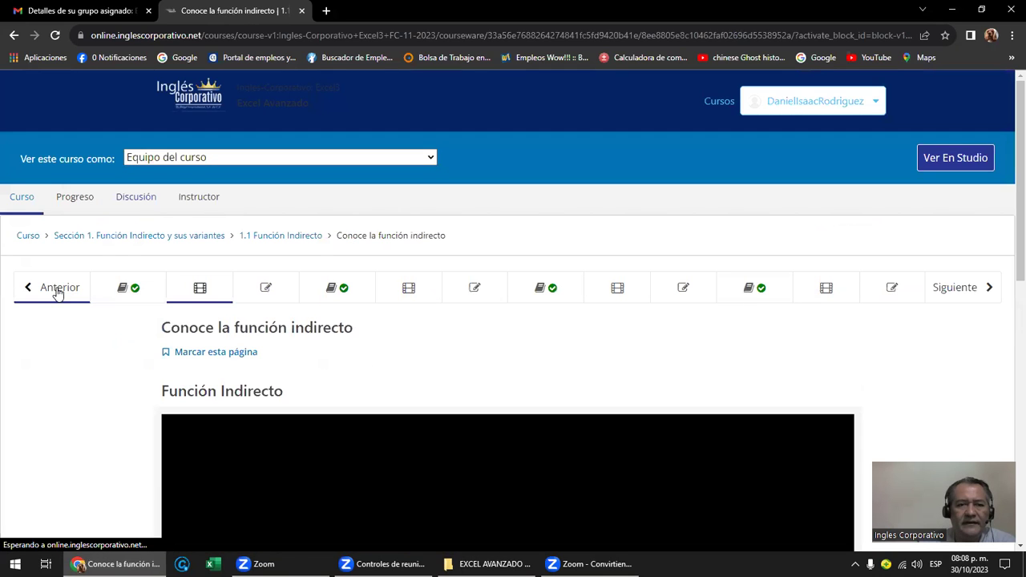
click(58, 290)
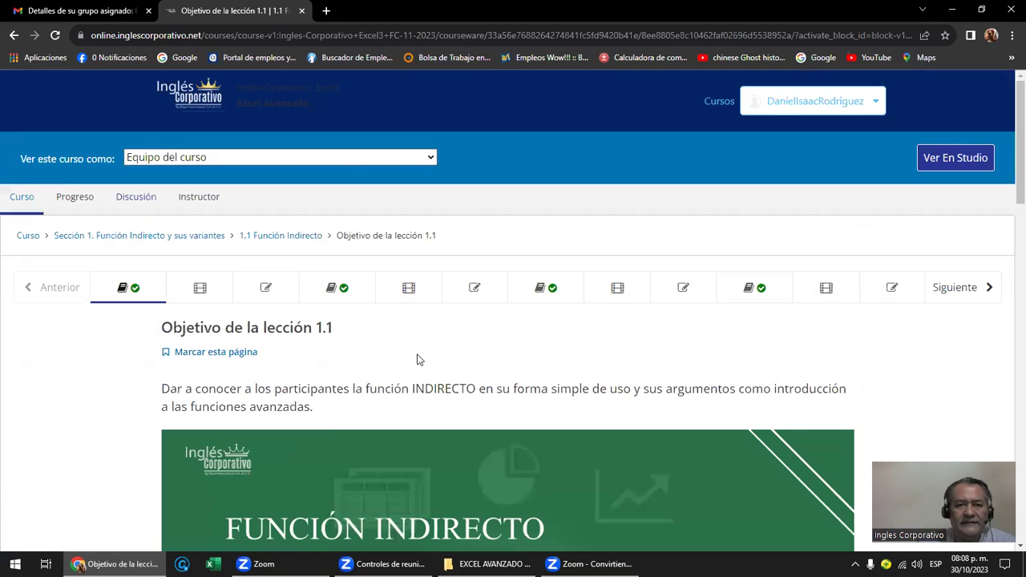
scroll(345, 152, down, 3)
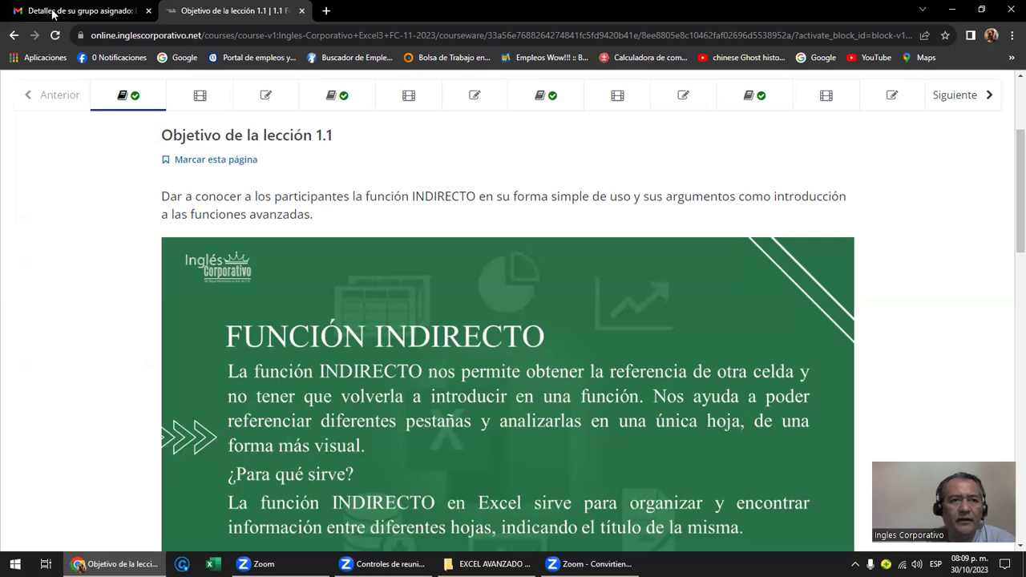
click(53, 14)
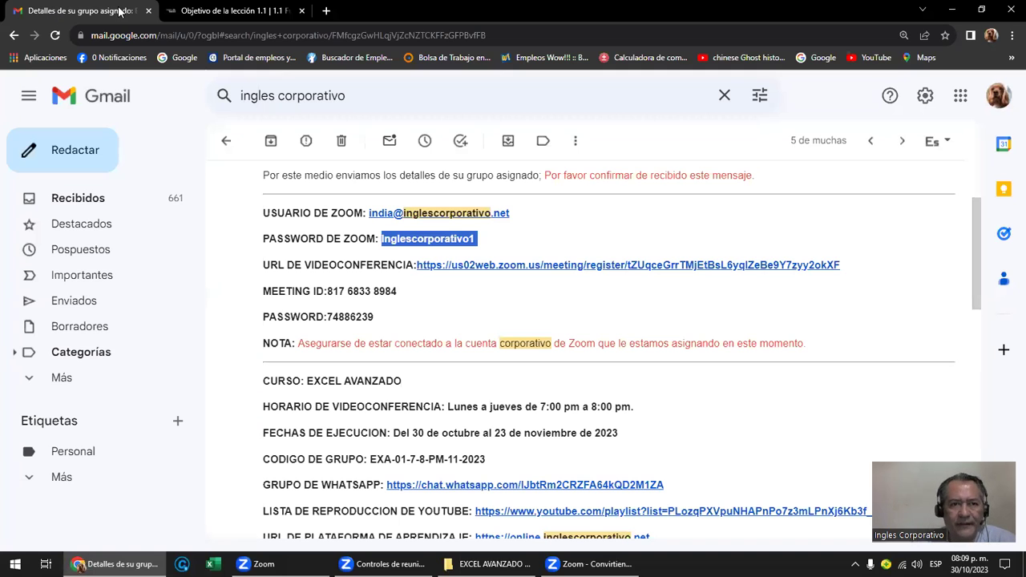
click(211, 16)
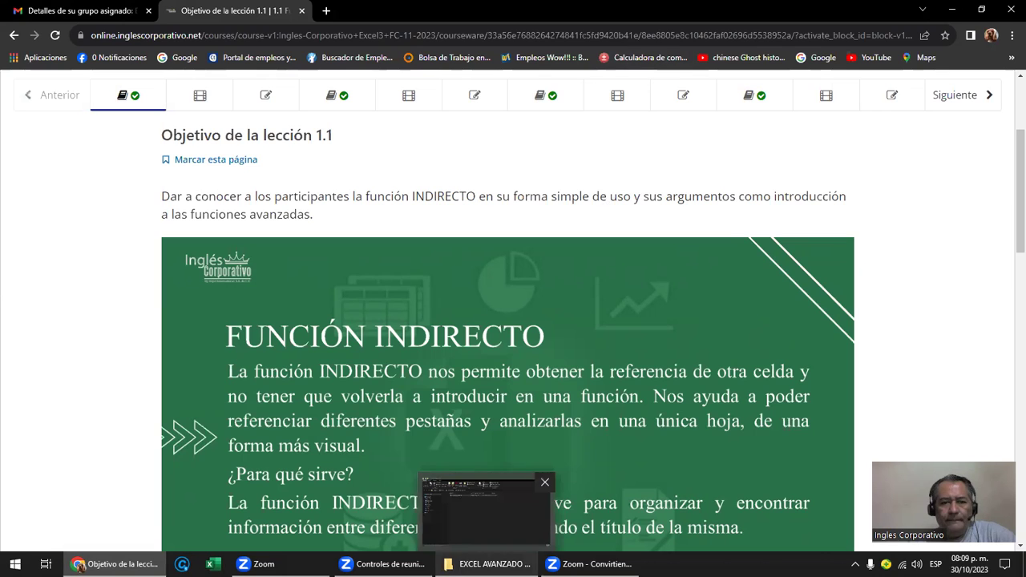
Go up two levels to INGLES CORPORATIVO and open the INDICACIONES GENERALES presentation in PowerPoint
click(489, 564)
click(59, 104)
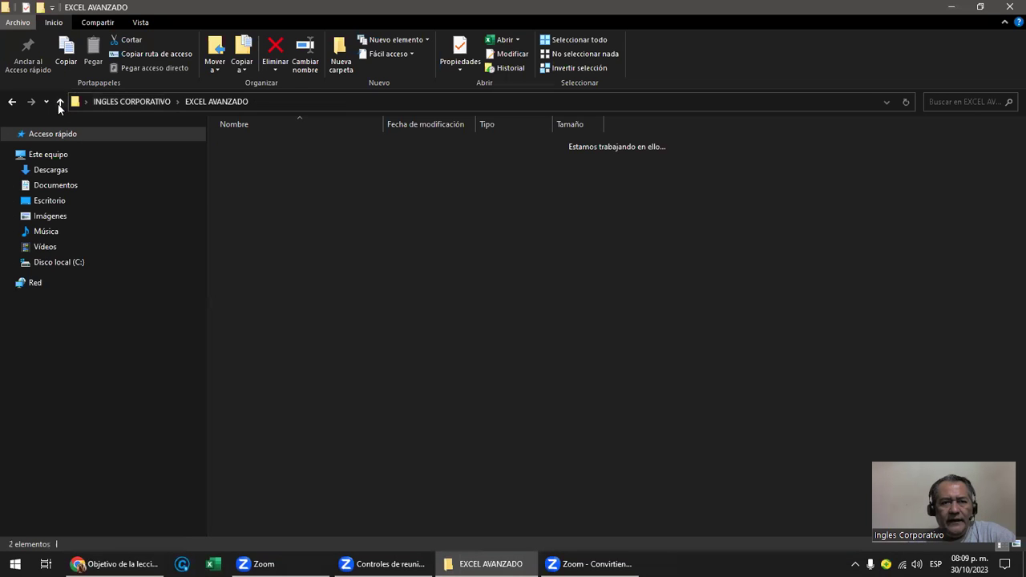
click(59, 103)
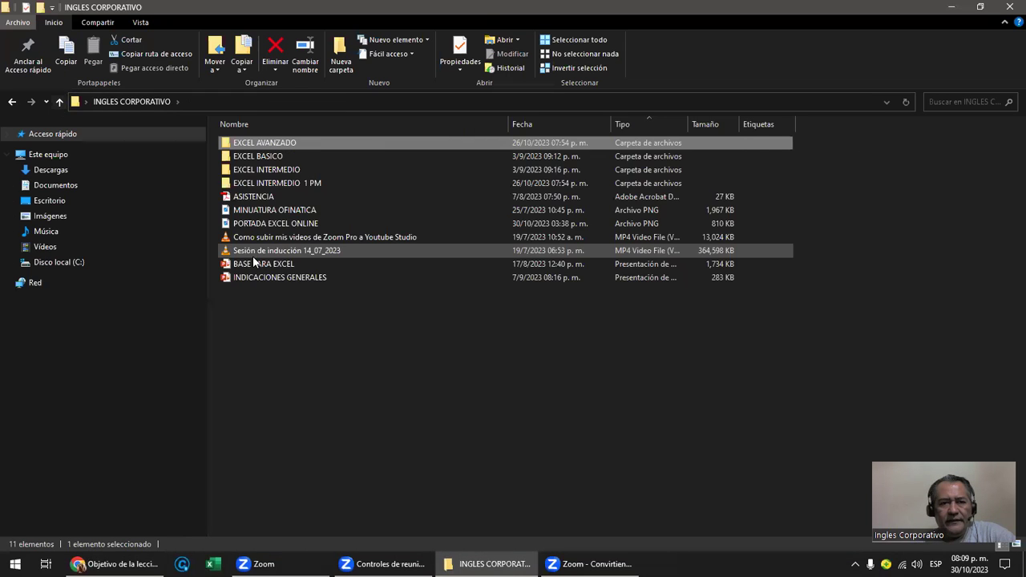
click(293, 279)
double_click(295, 278)
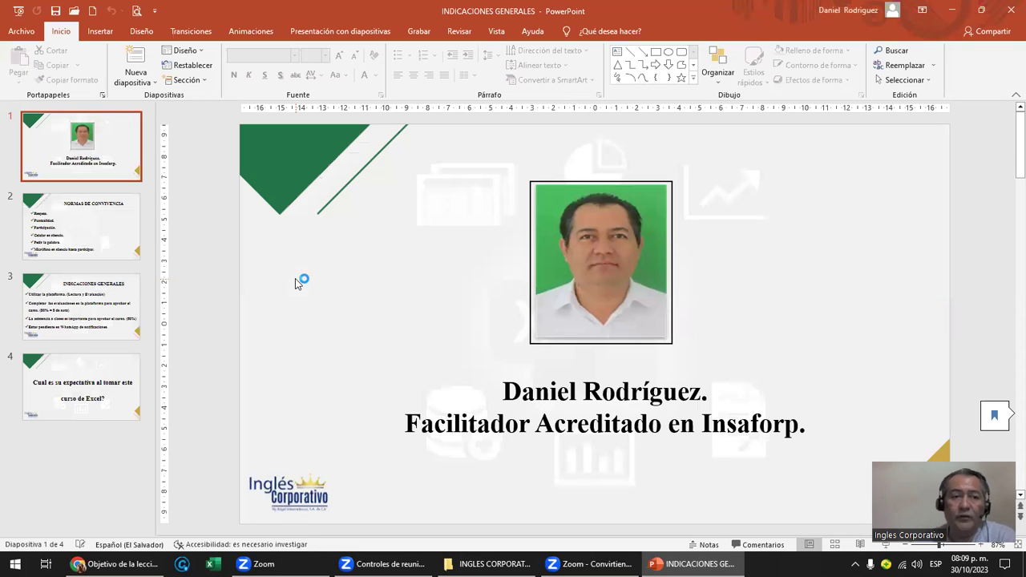
Show slide 3, INDICACIONES GENERALES, with its four course instructions
click(113, 311)
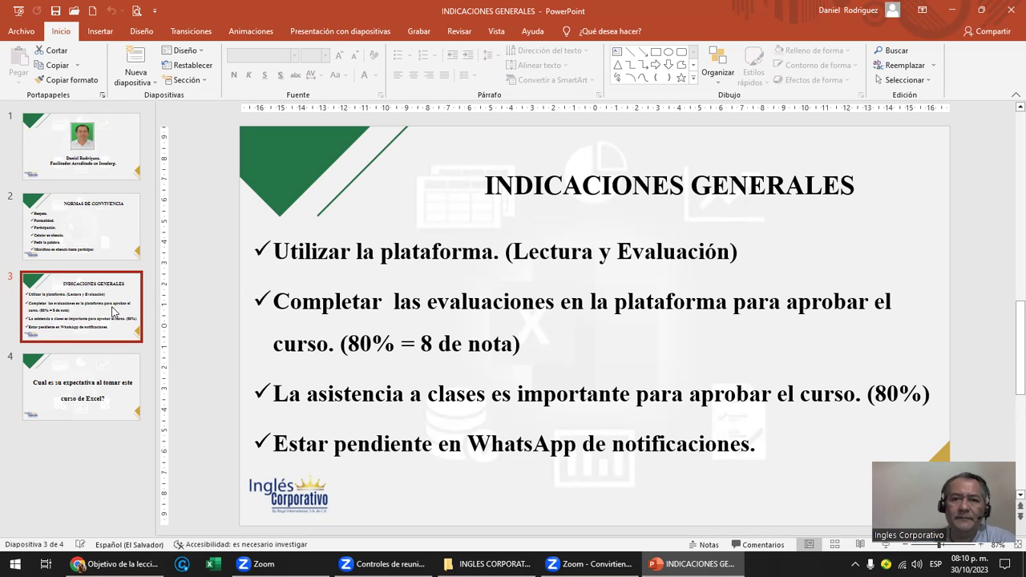
Display slide 4, asking what participants expect from taking this Excel course
click(193, 346)
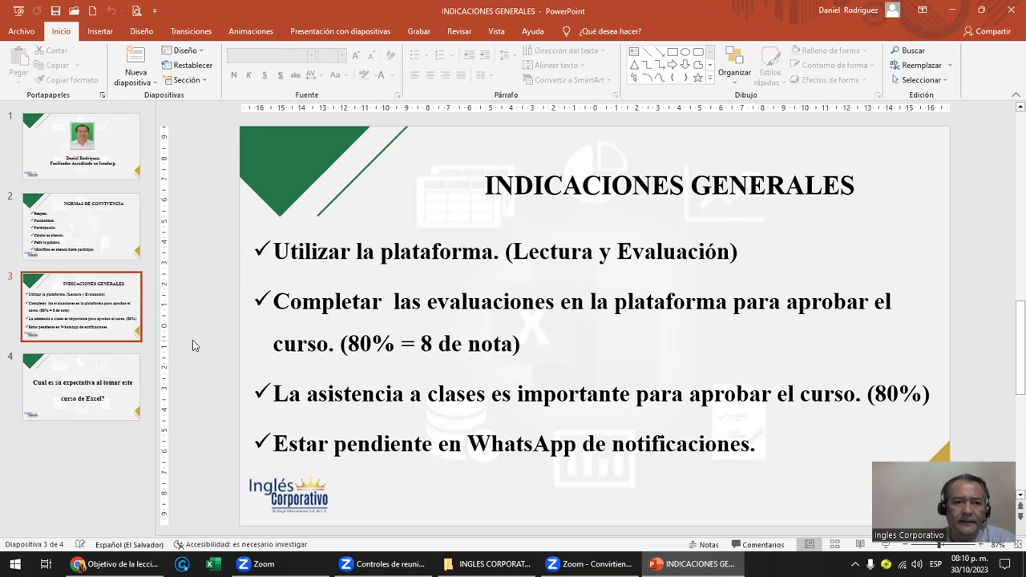
click(105, 398)
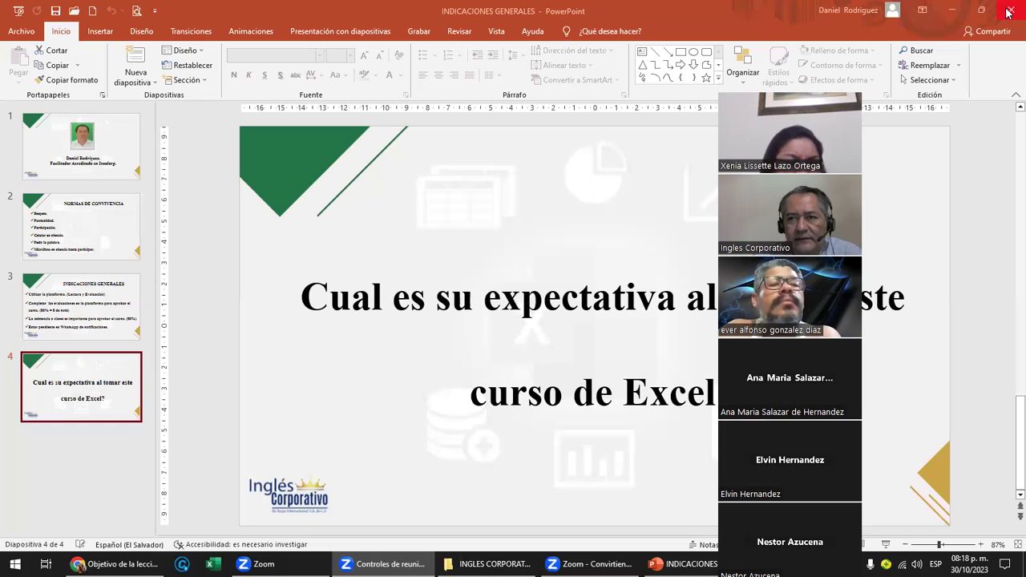
Minimize PowerPoint and reopen the INDICACIONES GENERALES file from the INGLES CORPORATIVO folder
click(951, 9)
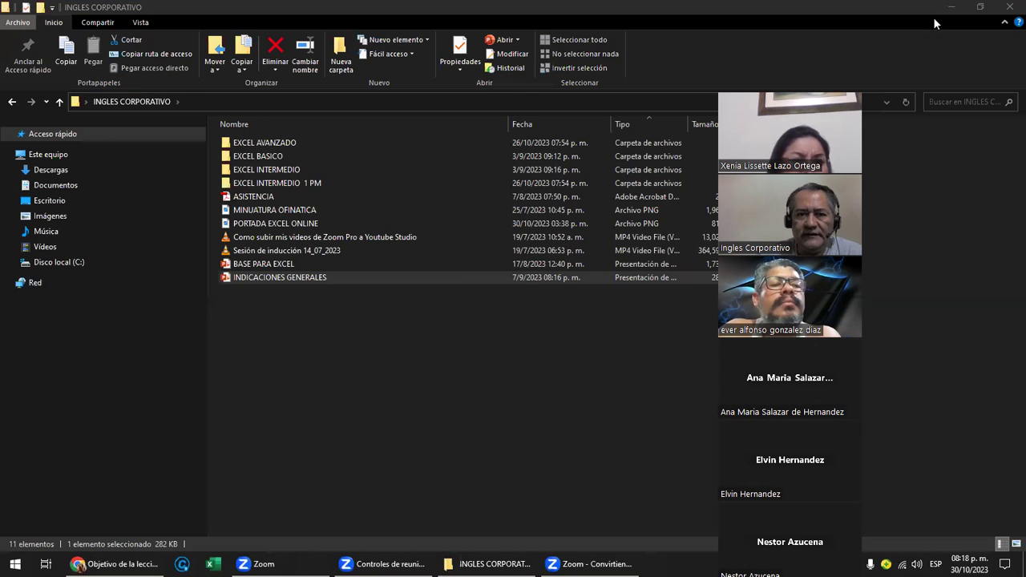
click(280, 278)
click(278, 277)
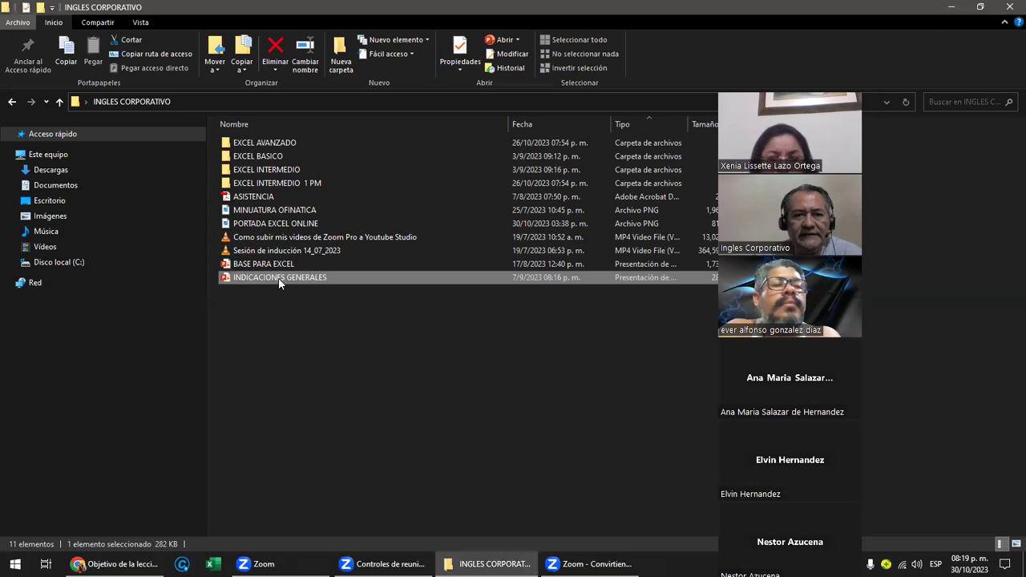
double_click(278, 277)
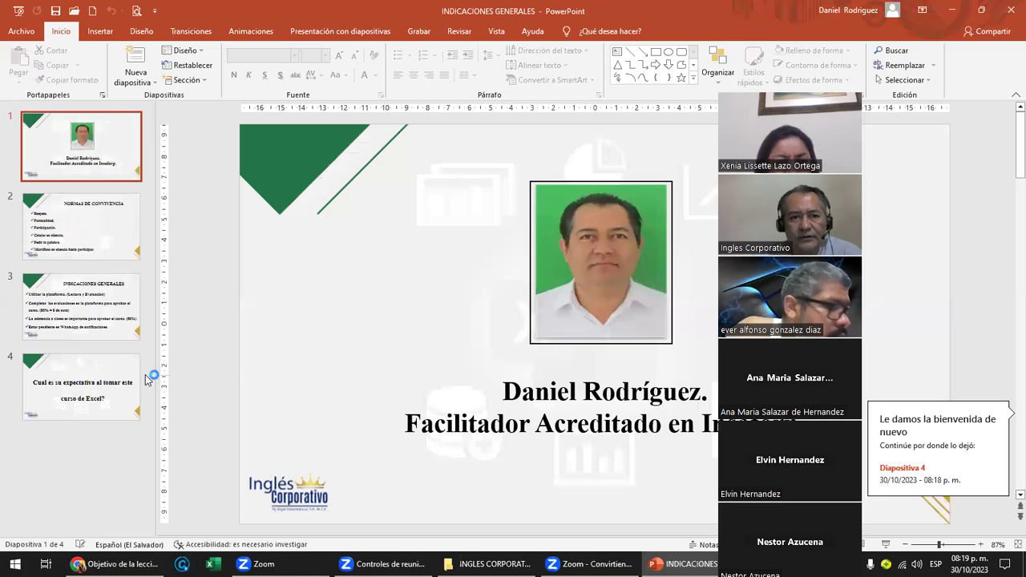
Move from slide 2 NORMAS DE CONVIVENCIA down to slide 3 INDICACIONES GENERALES
click(101, 257)
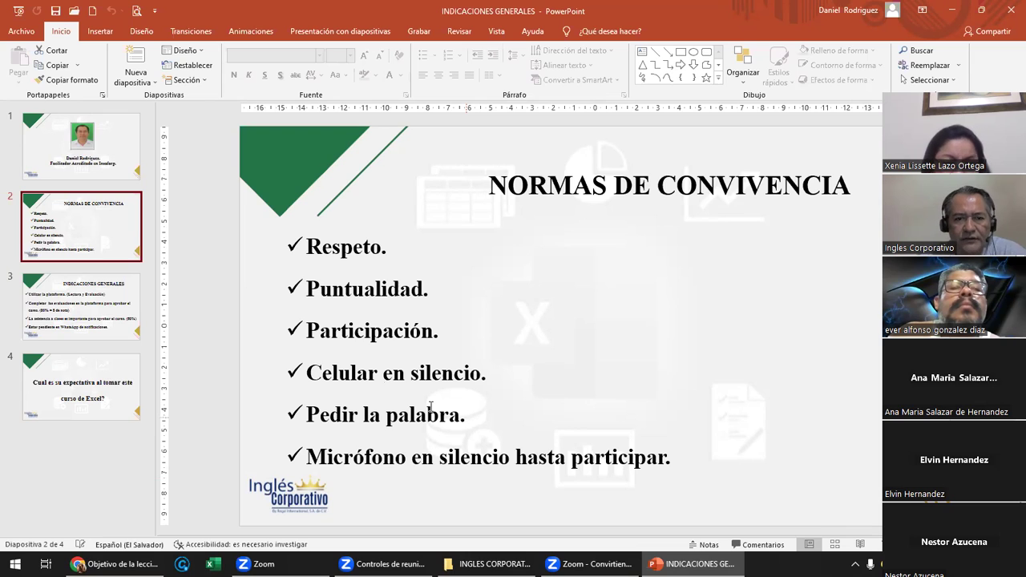
click(435, 290)
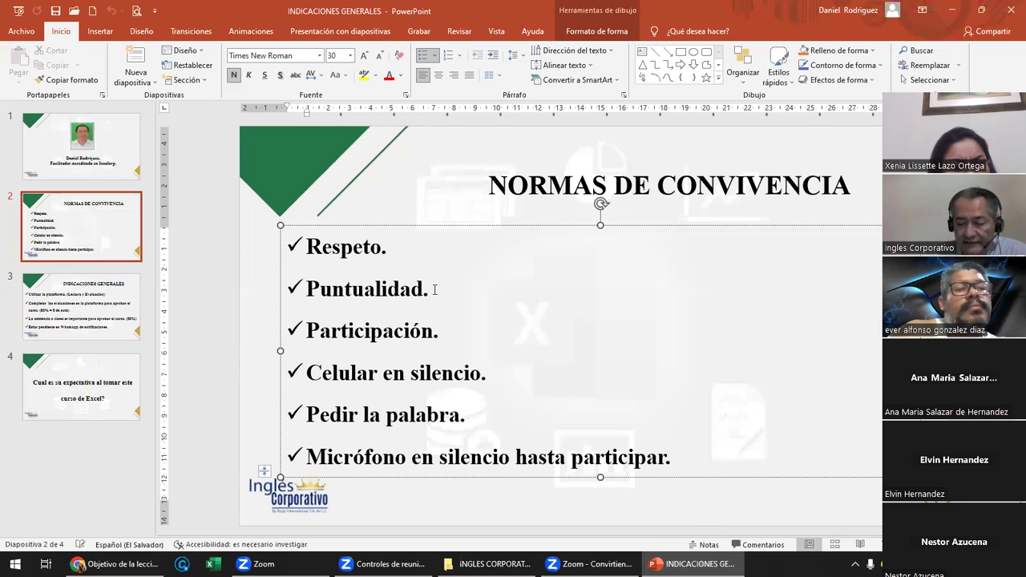
scroll(434, 289, down, 1)
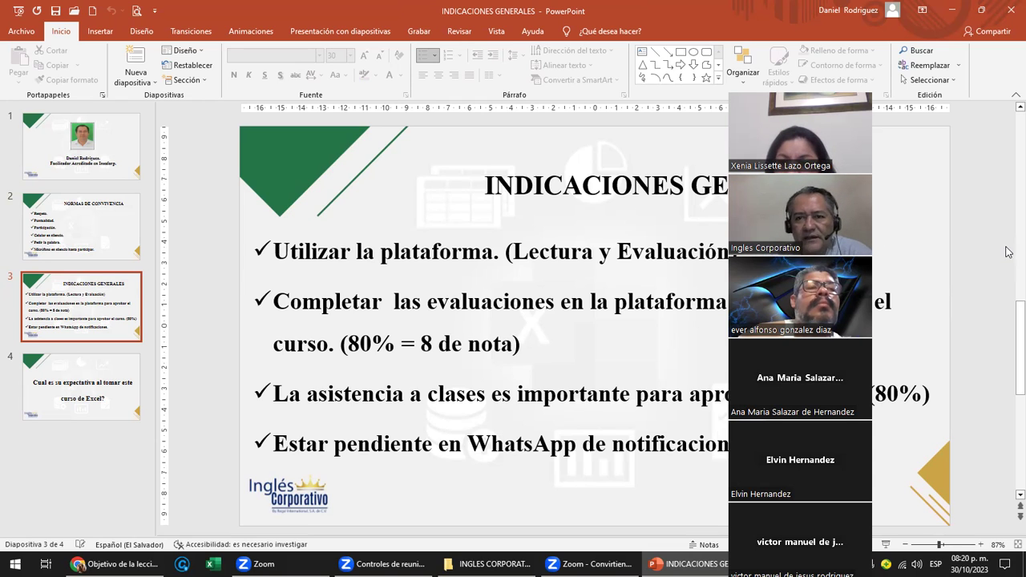
drag(800, 377, 944, 377)
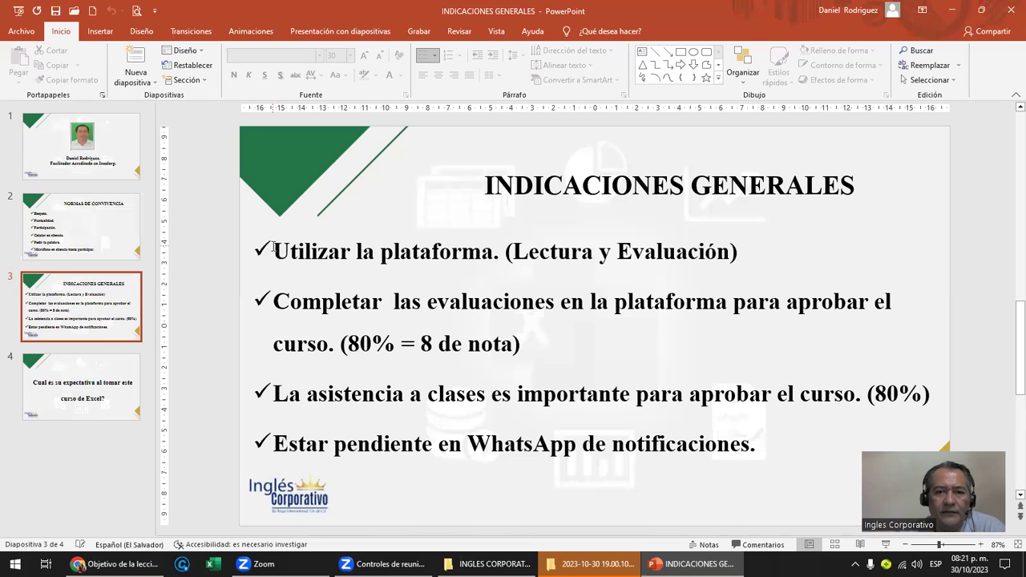
Close PowerPoint and navigate through EXCEL AVANZADO into the EXCEL AVANZADO 8 PM folder
click(1008, 8)
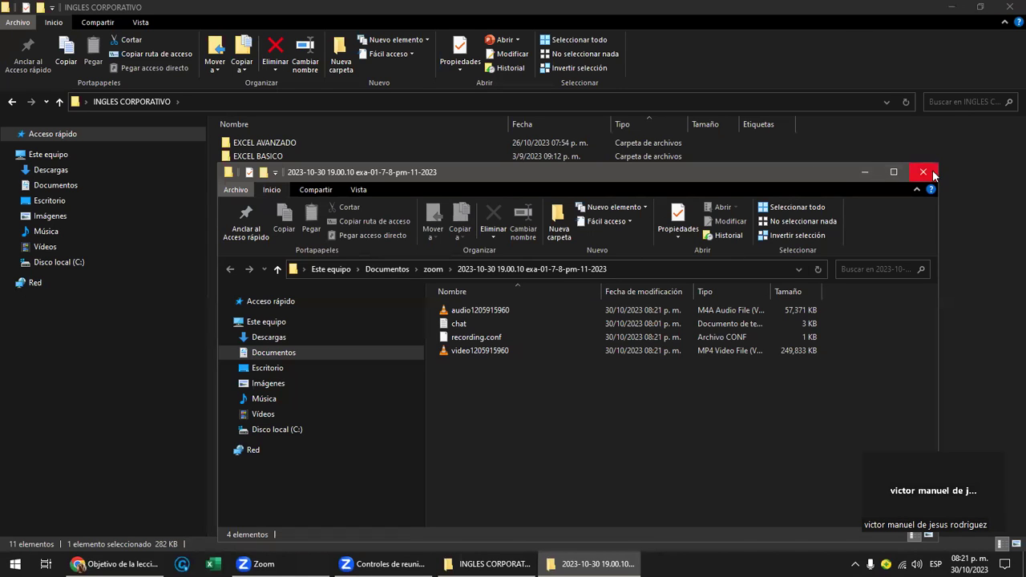
click(863, 174)
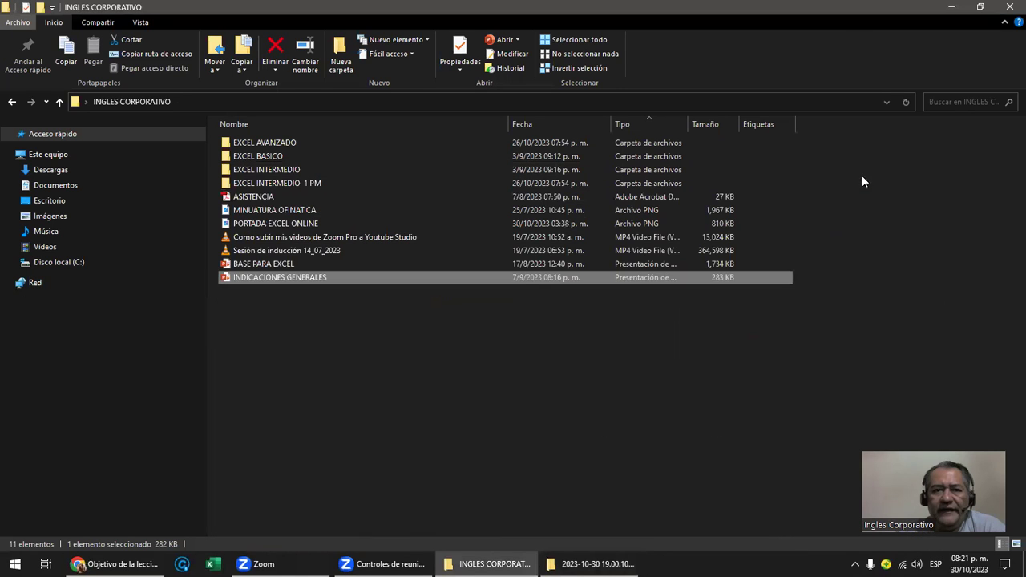
click(397, 365)
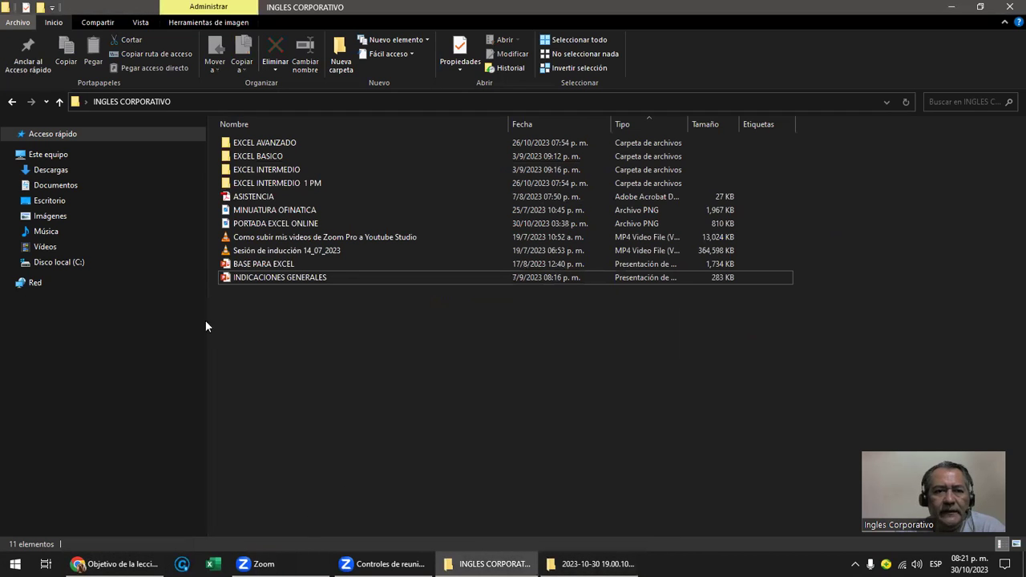
double_click(278, 142)
double_click(275, 157)
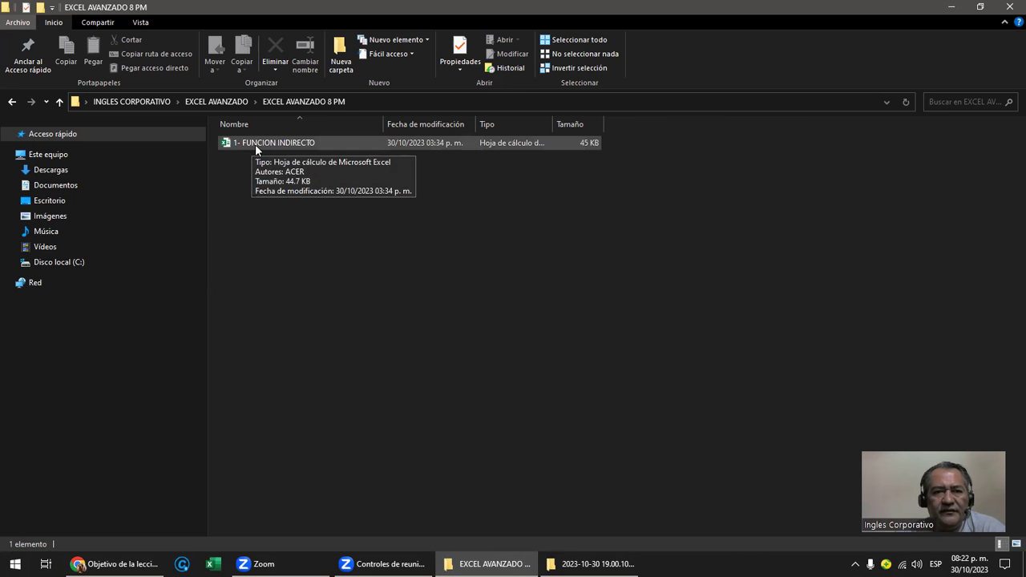
Open 1- FUNCION INDIRECTO, view the Indirecto Resumen sheet, return to B1, then switch to the browser
click(259, 146)
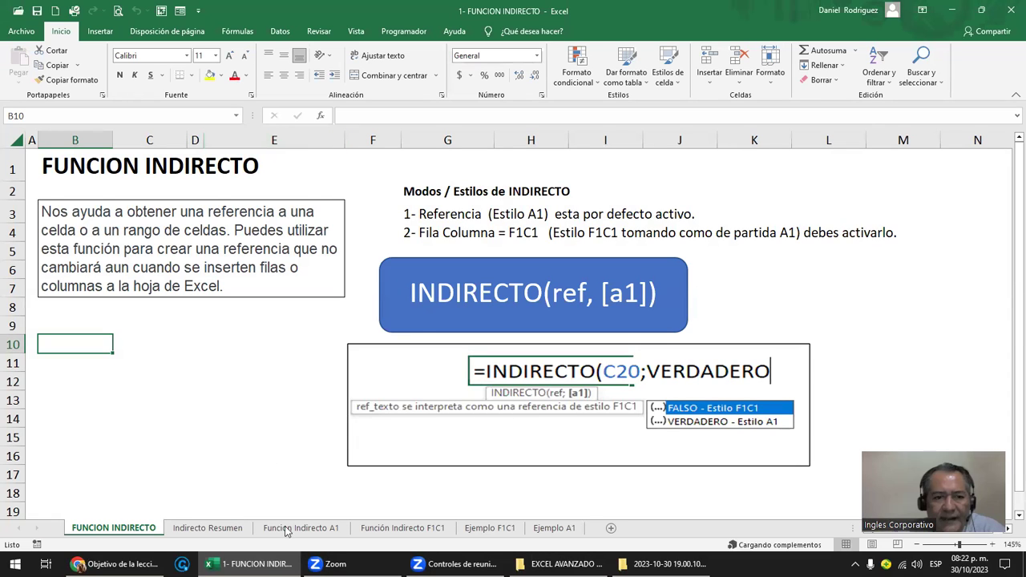
click(210, 528)
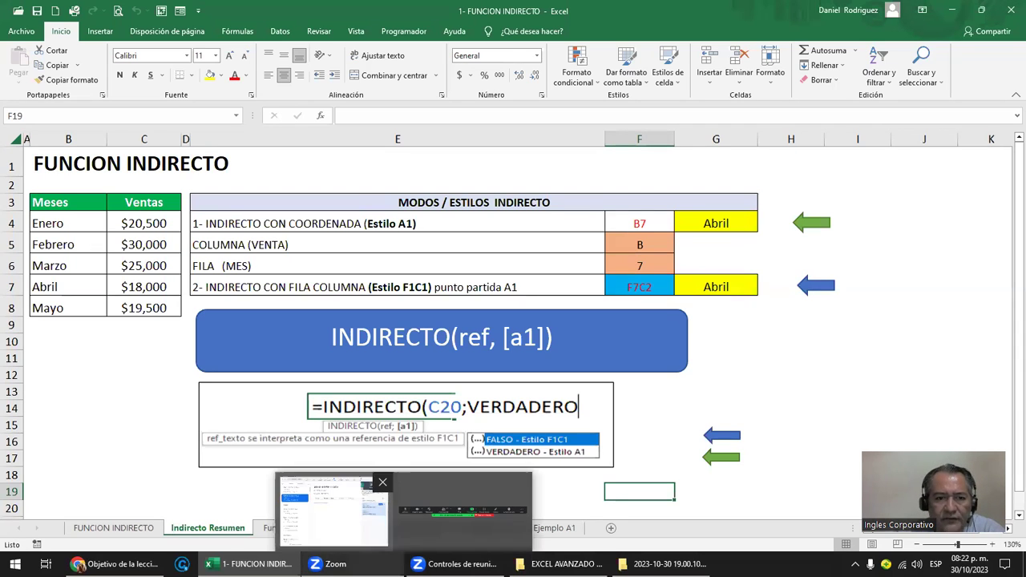
click(113, 528)
click(104, 166)
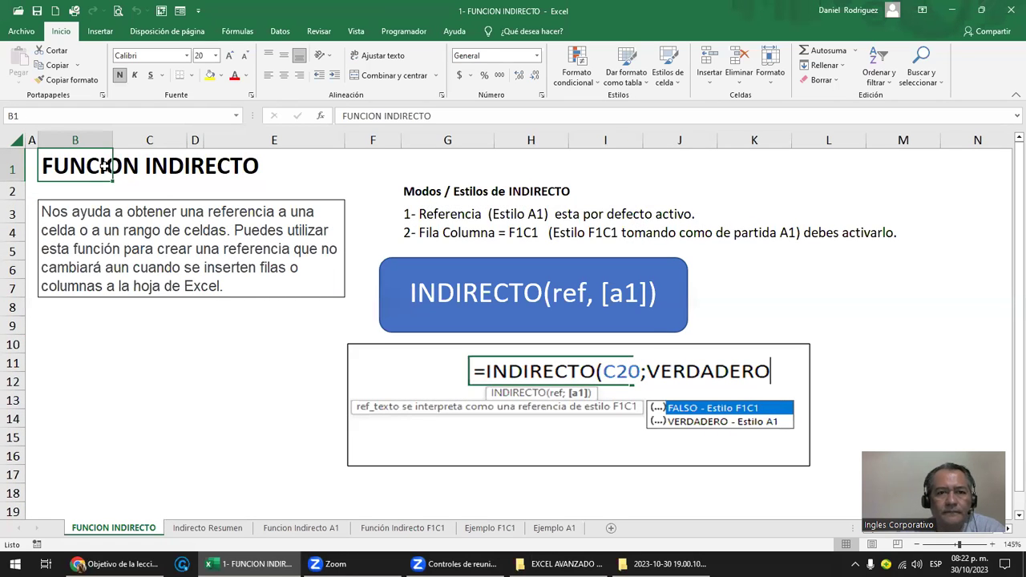
click(80, 564)
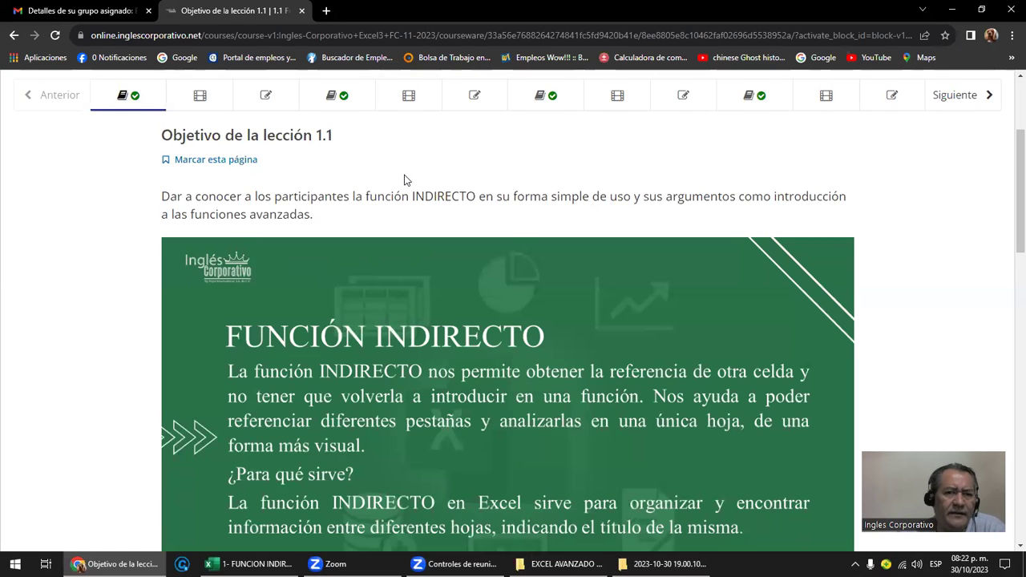
Scroll the lesson to the Sintaxis slide for =INDIRECTO(Referencia; [A1]), then return to Excel
scroll(403, 179, down, 2)
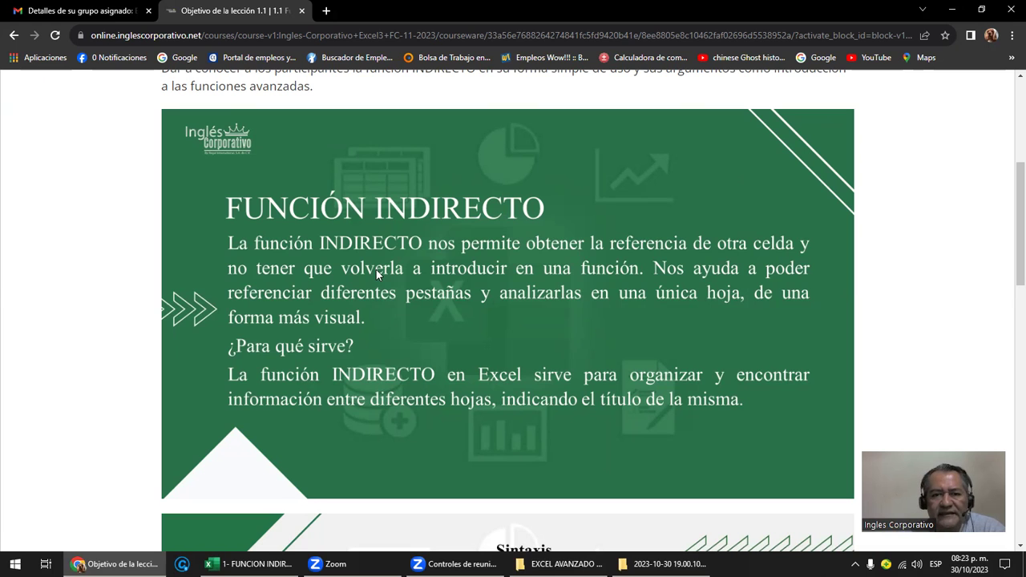
scroll(376, 269, down, 2)
scroll(382, 271, down, 3)
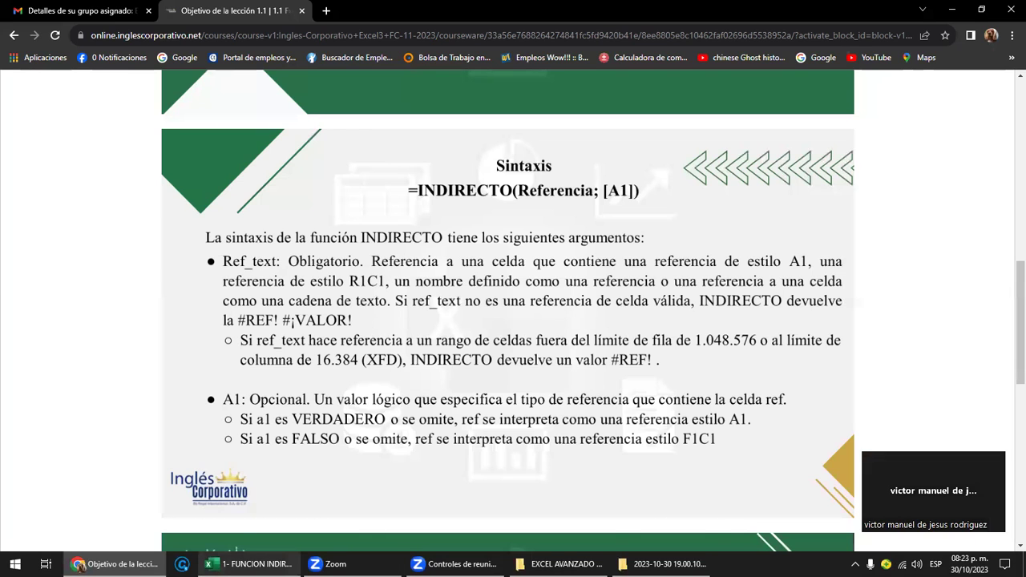
click(241, 564)
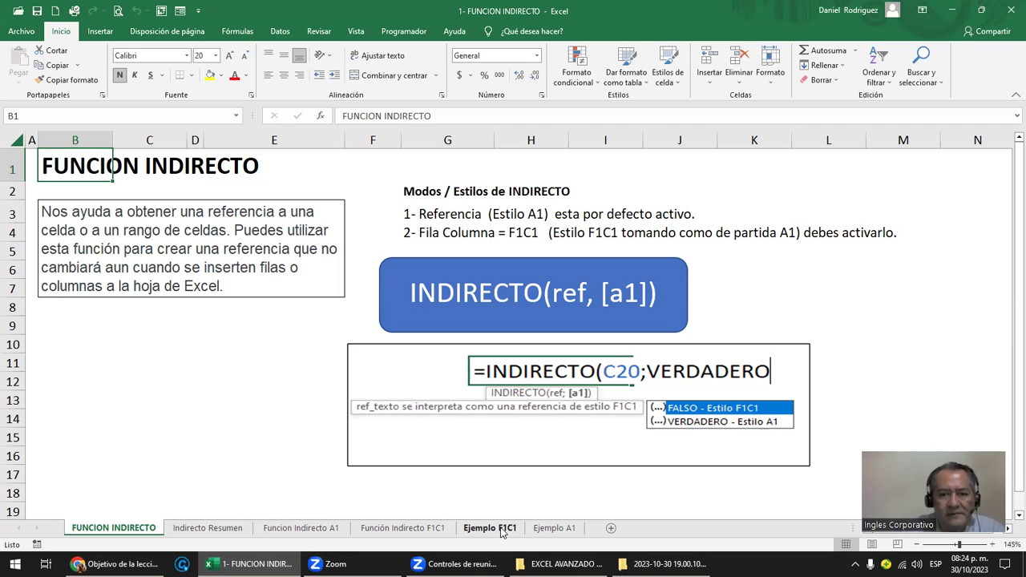
click(553, 528)
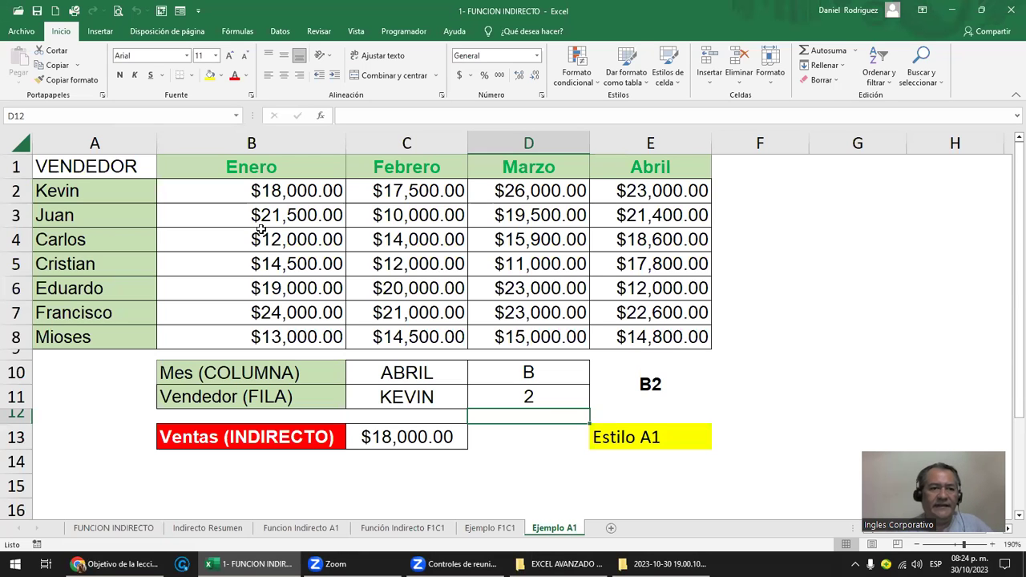
ctrl+scroll(260, 229, up, 1)
ctrl+scroll(260, 229, up, 2)
ctrl+scroll(260, 229, up, 1)
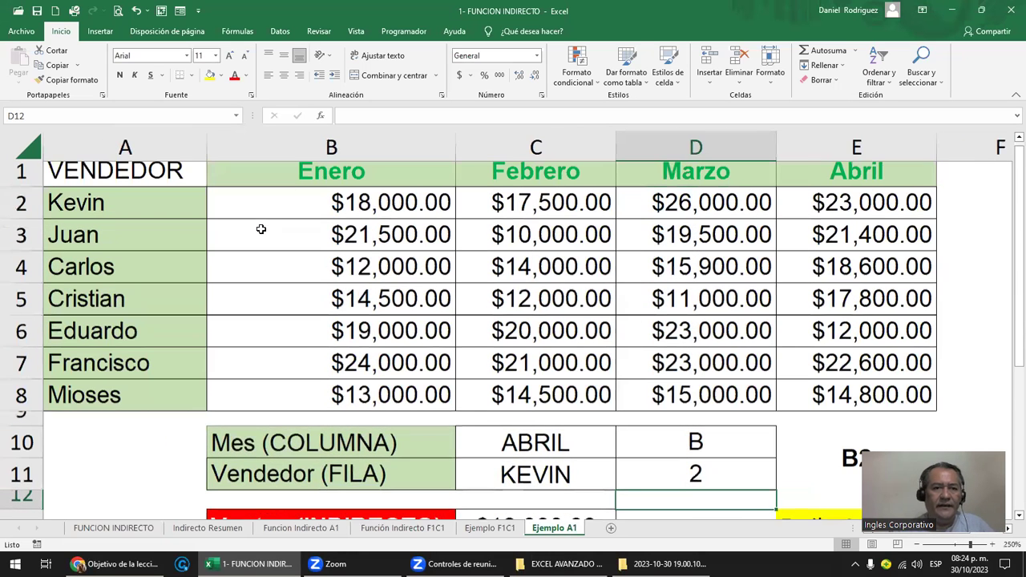
mouse_move(128, 176)
mouse_down()
mouse_move(663, 202)
mouse_move(856, 393)
mouse_up()
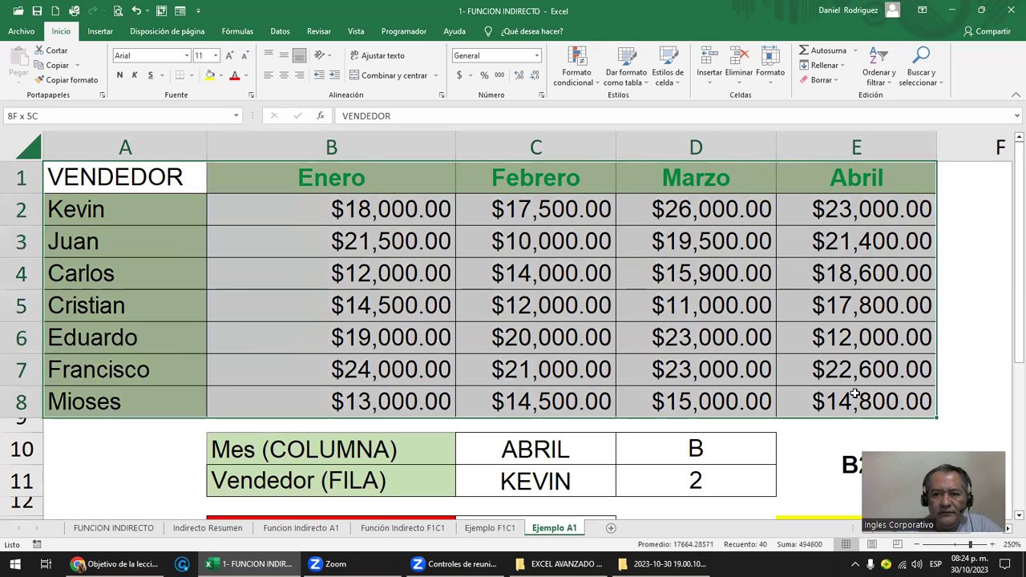
click(127, 177)
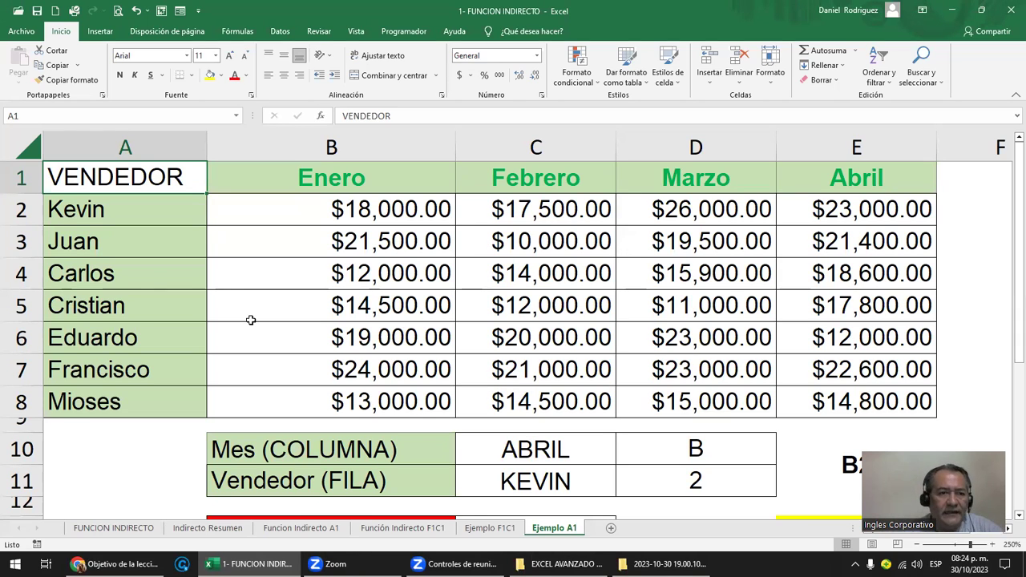
click(22, 305)
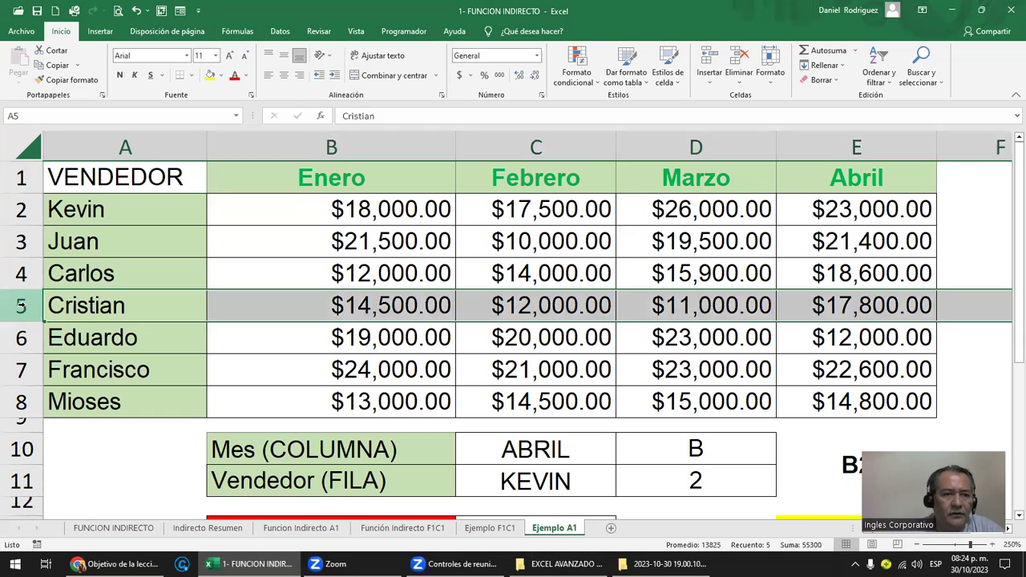
click(102, 303)
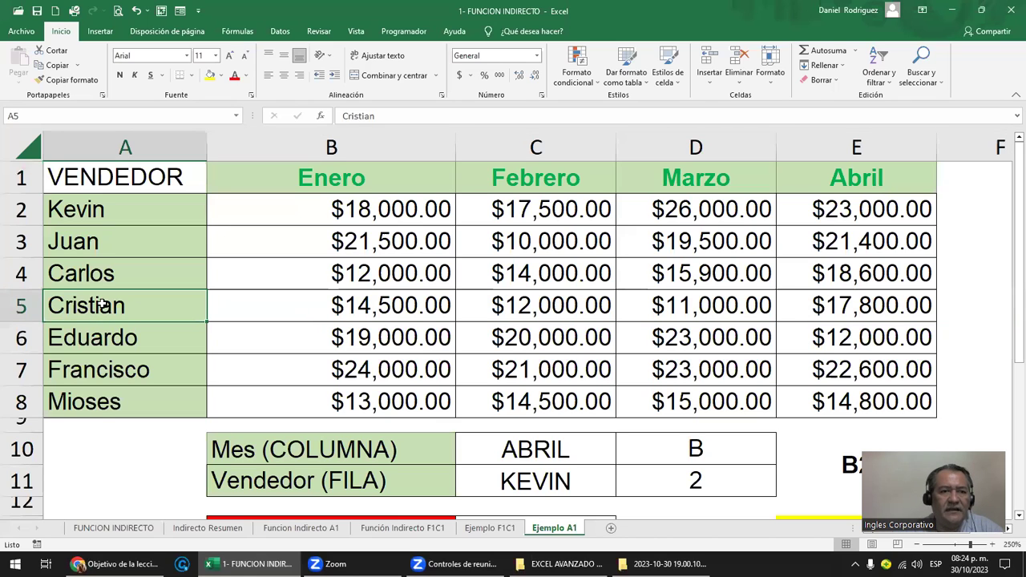
click(298, 299)
ctrl+click(534, 299)
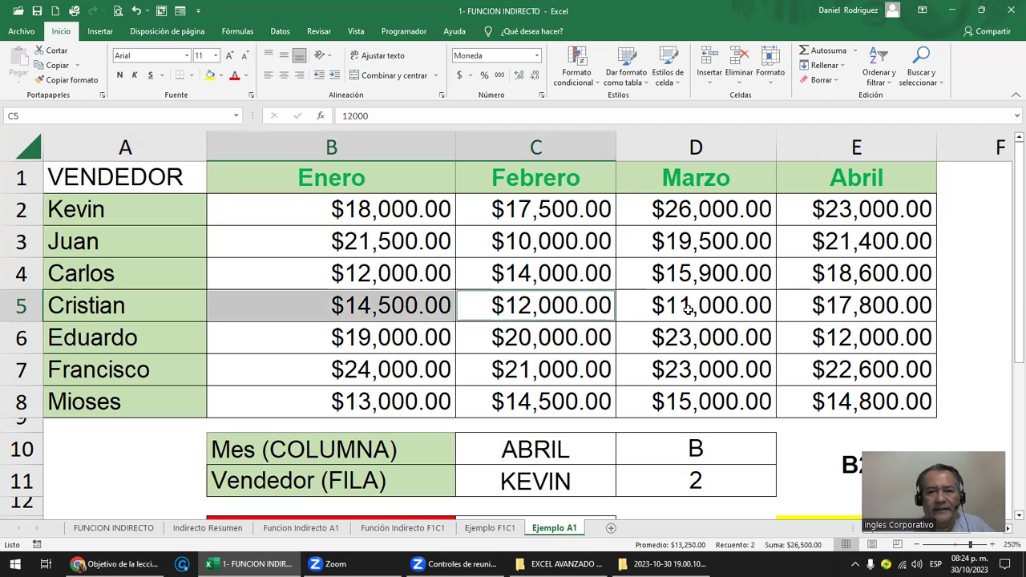
ctrl+click(671, 307)
ctrl+click(847, 306)
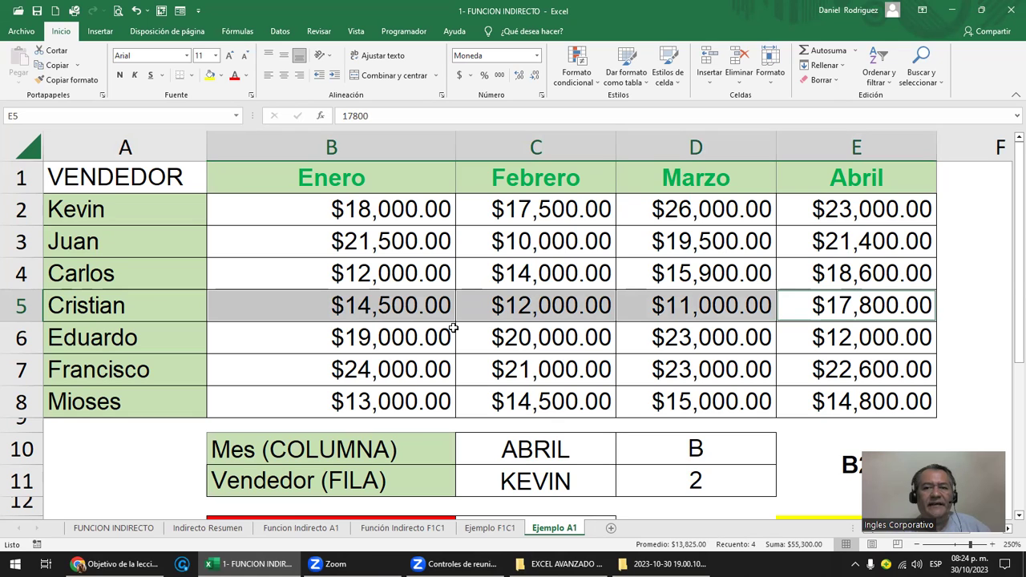
click(820, 305)
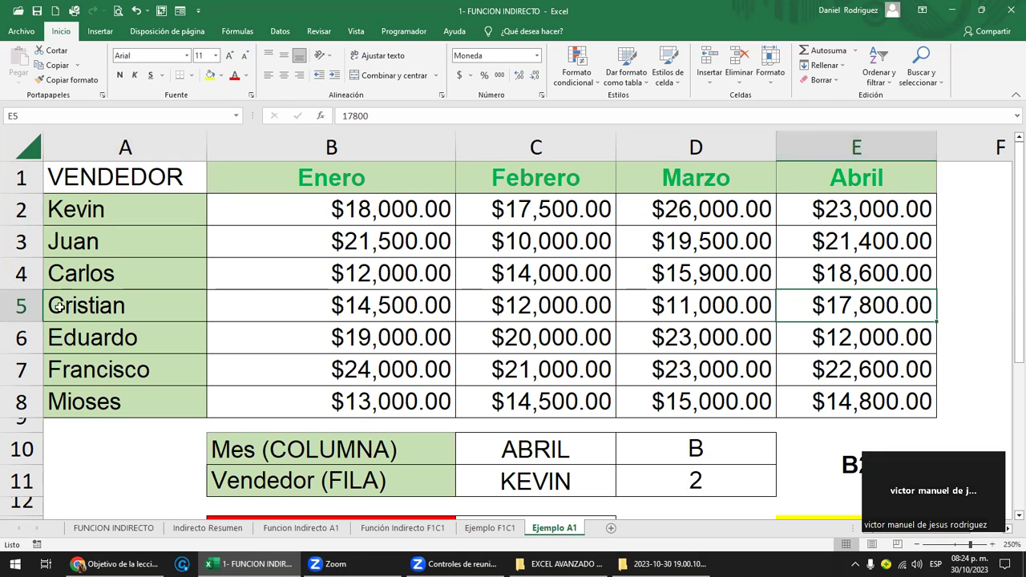
click(12, 304)
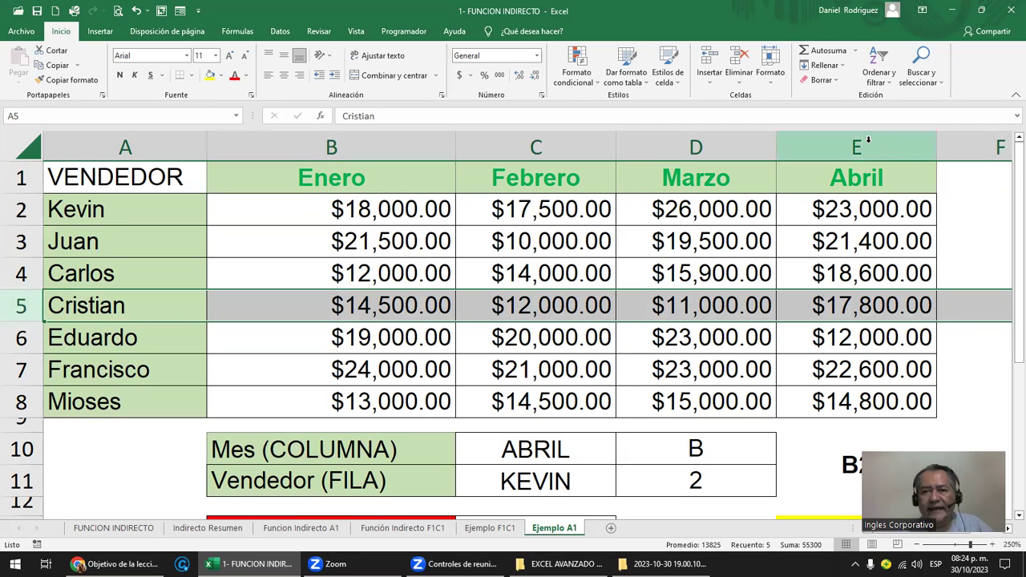
ctrl+click(867, 140)
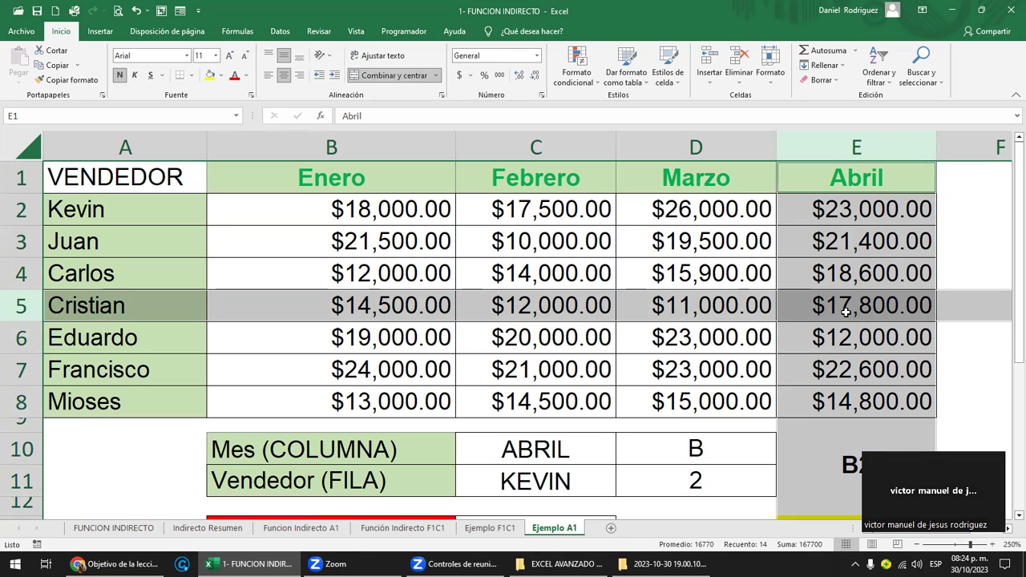
click(848, 312)
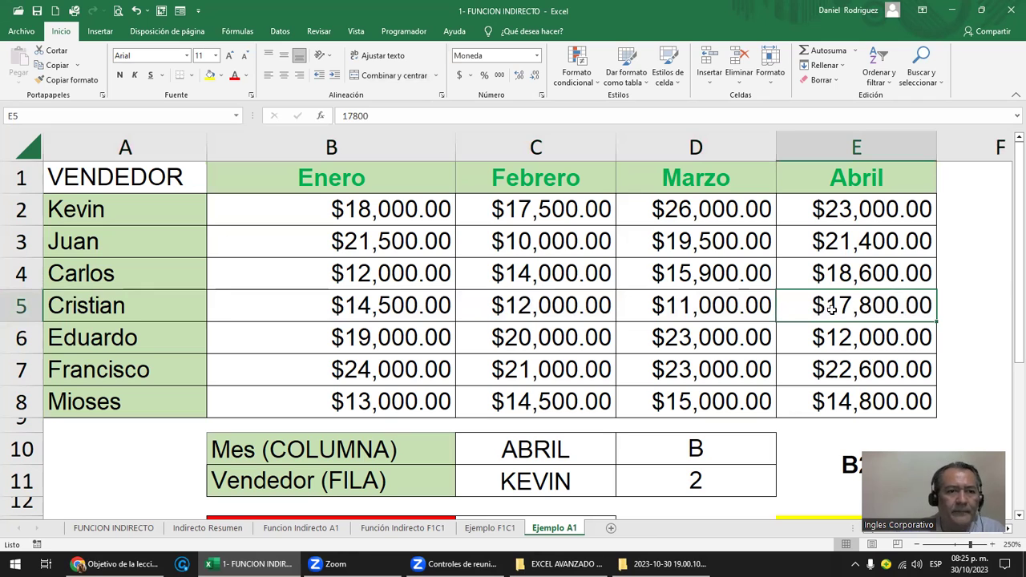
click(22, 274)
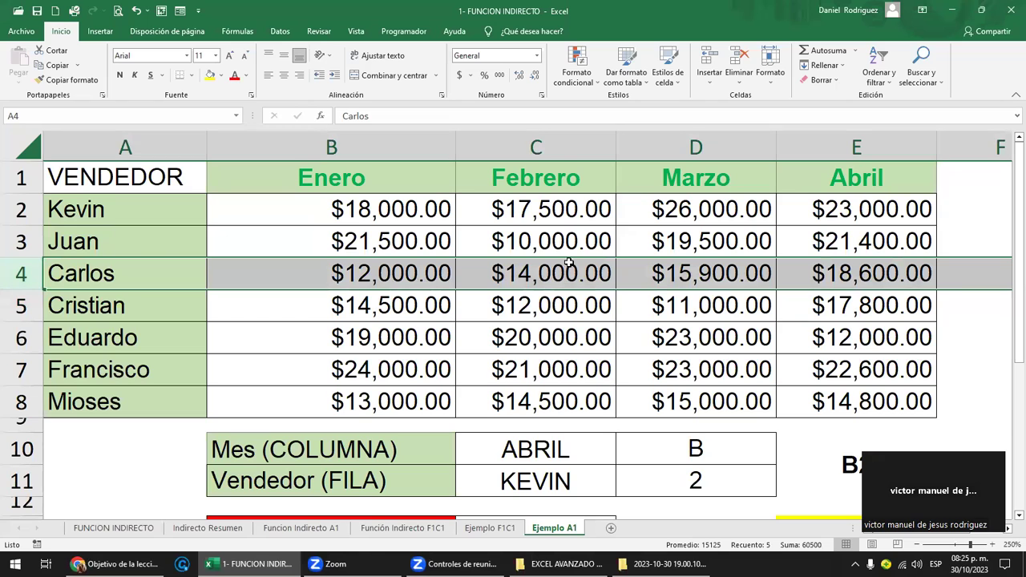
click(530, 277)
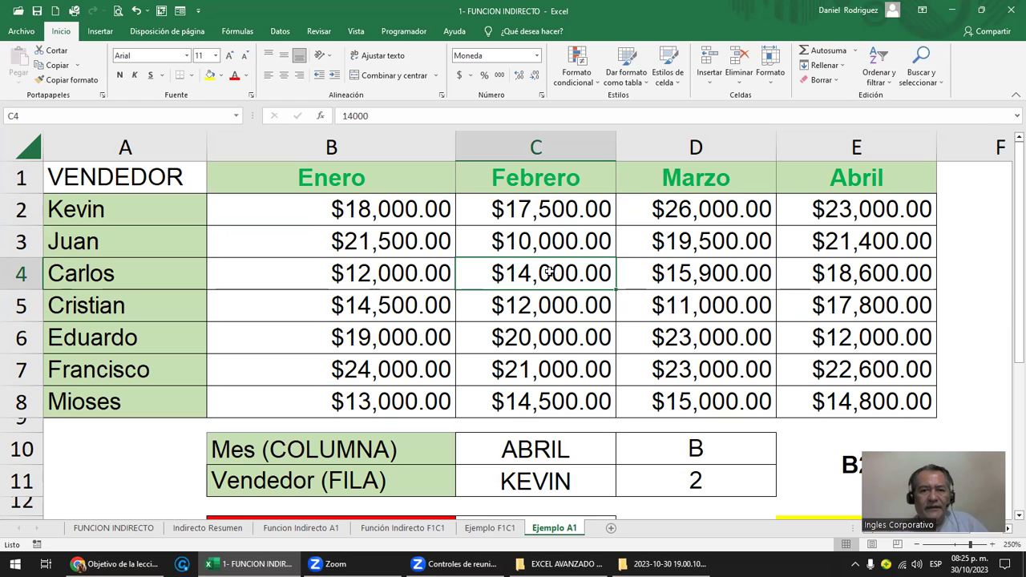
click(104, 529)
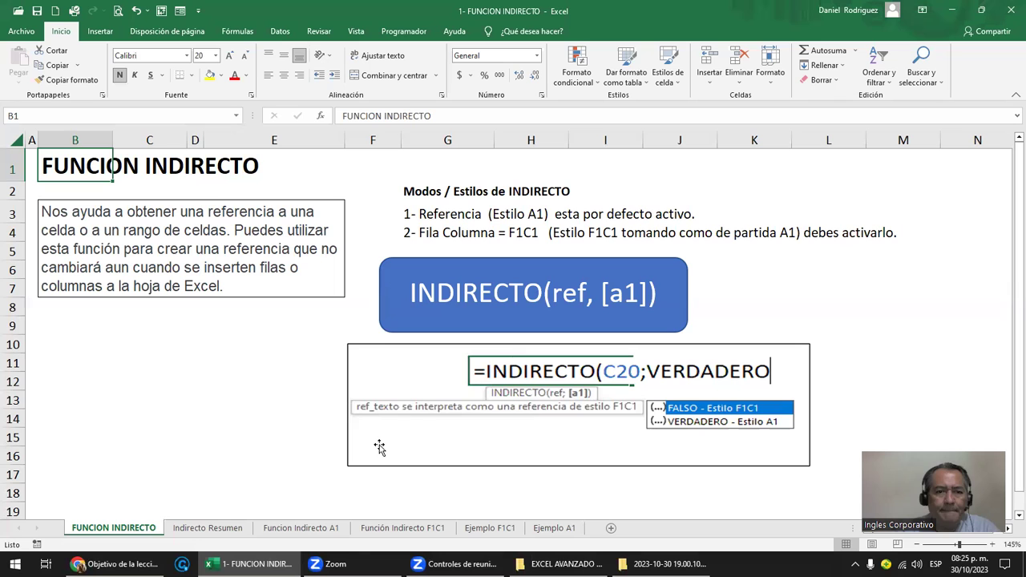
Enter HOLA in cell C12
click(147, 388)
ctrl+scroll(145, 395, up, 2)
ctrl+scroll(145, 395, up, 2)
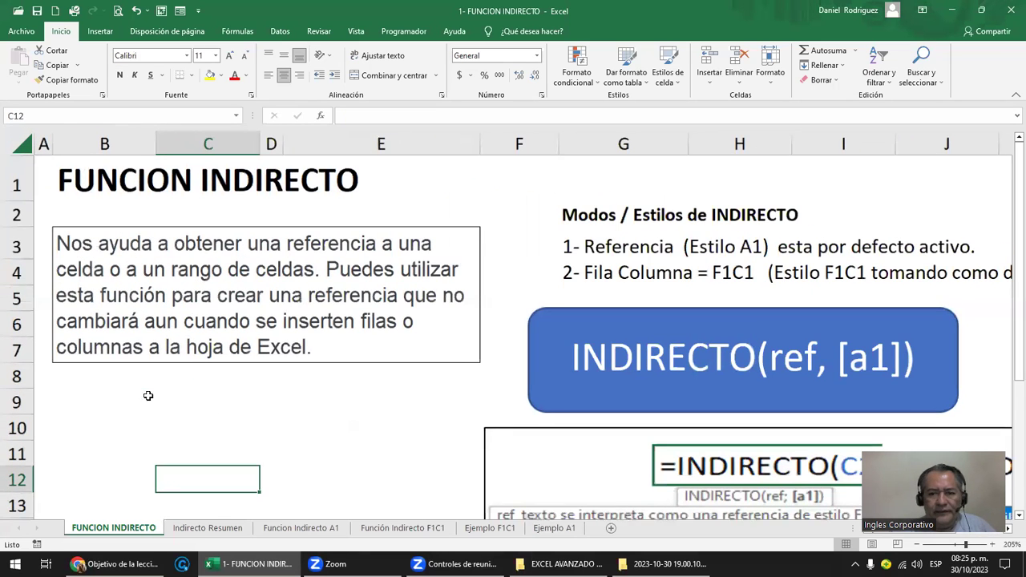
scroll(180, 441, down, 1)
scroll(240, 237, down, 3)
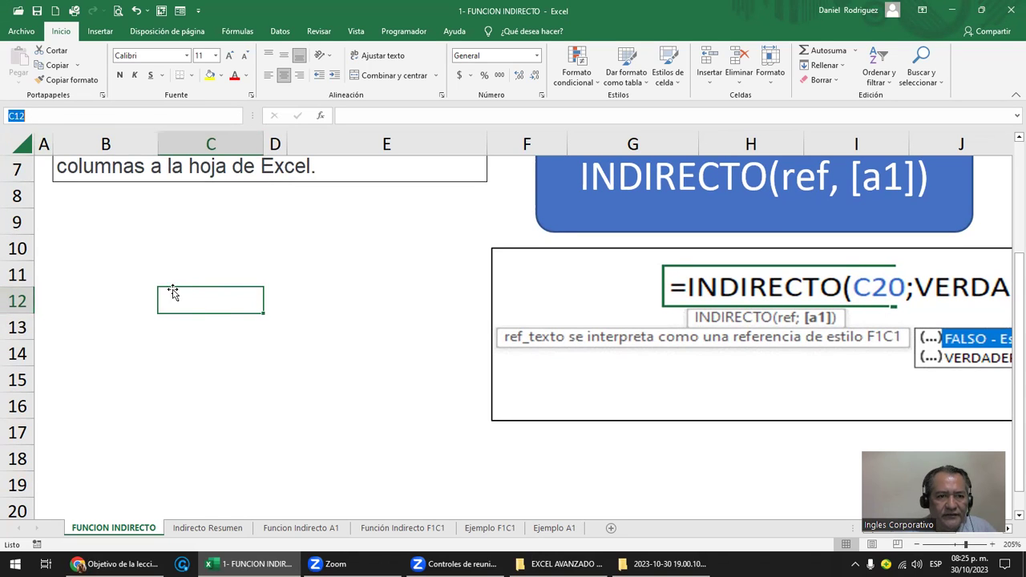
text(HOLA)
key(Return)
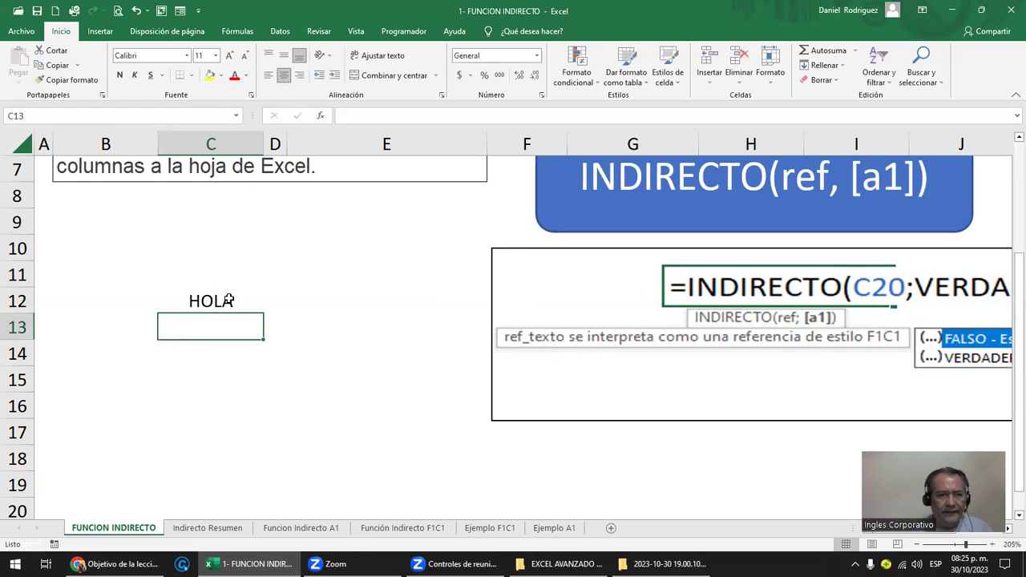
Test a =C12 formula in C17 that returns HOLA, then clear C17
key(Down)
key(Down)
key(Down)
key(Down)
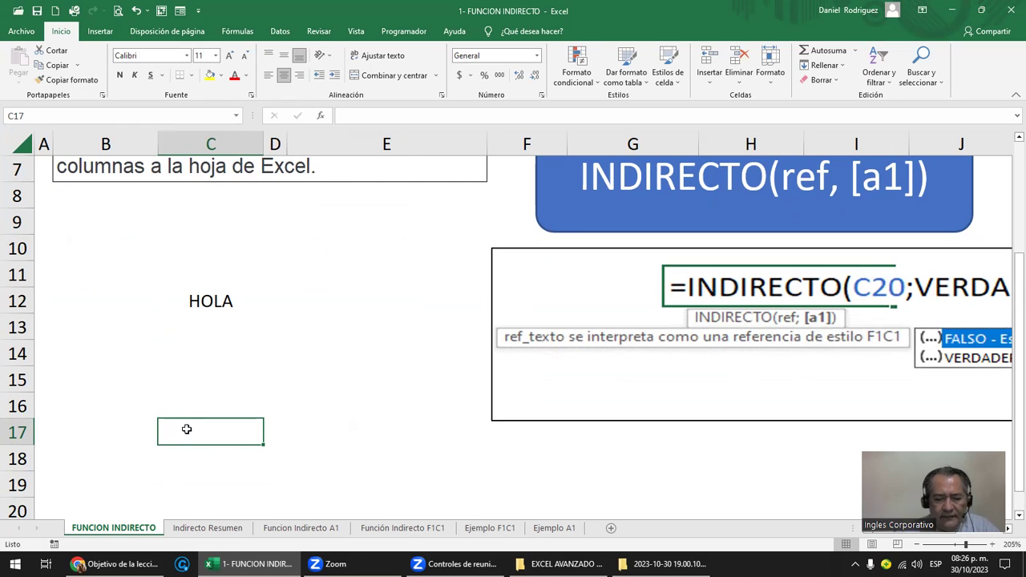
text(=)
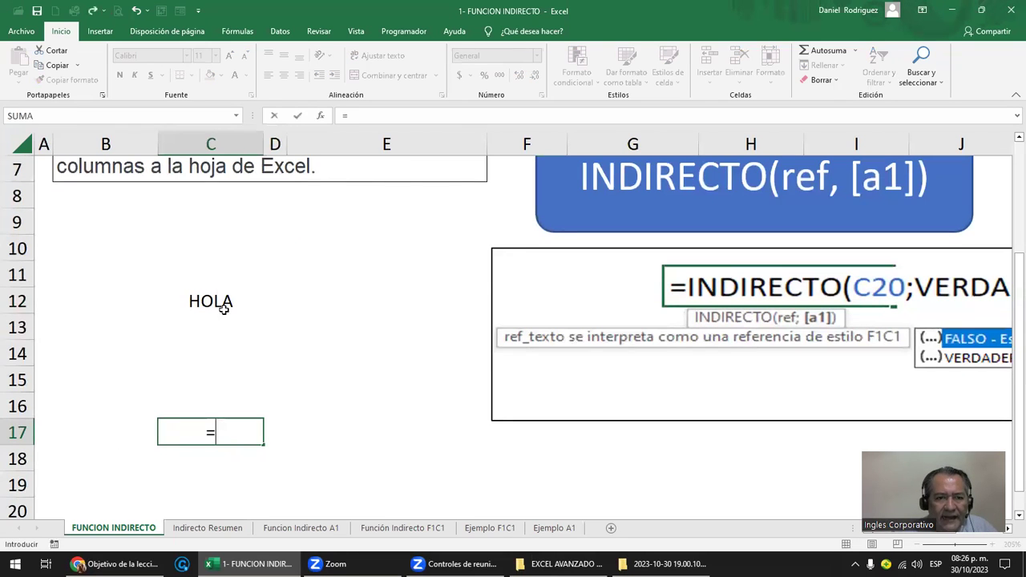
click(215, 300)
key(Return)
key(Up)
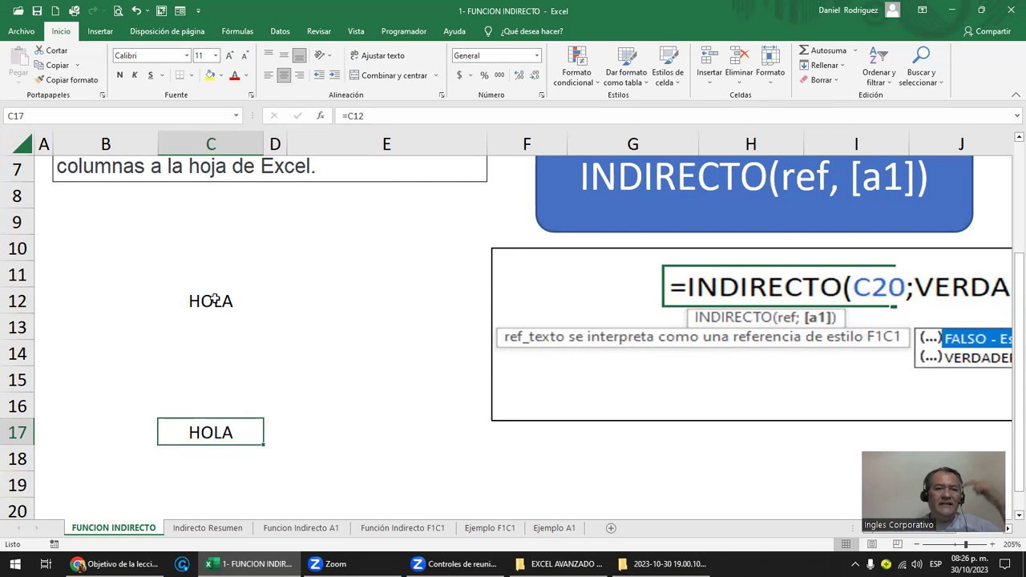
key(F2)
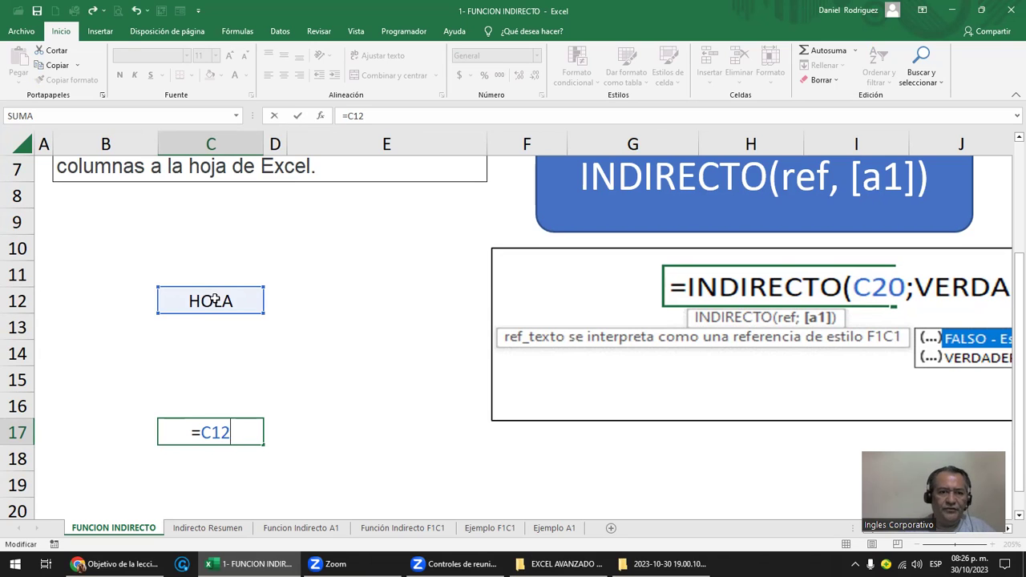
key(ctrl+Return)
key(Return)
key(ctrl+z)
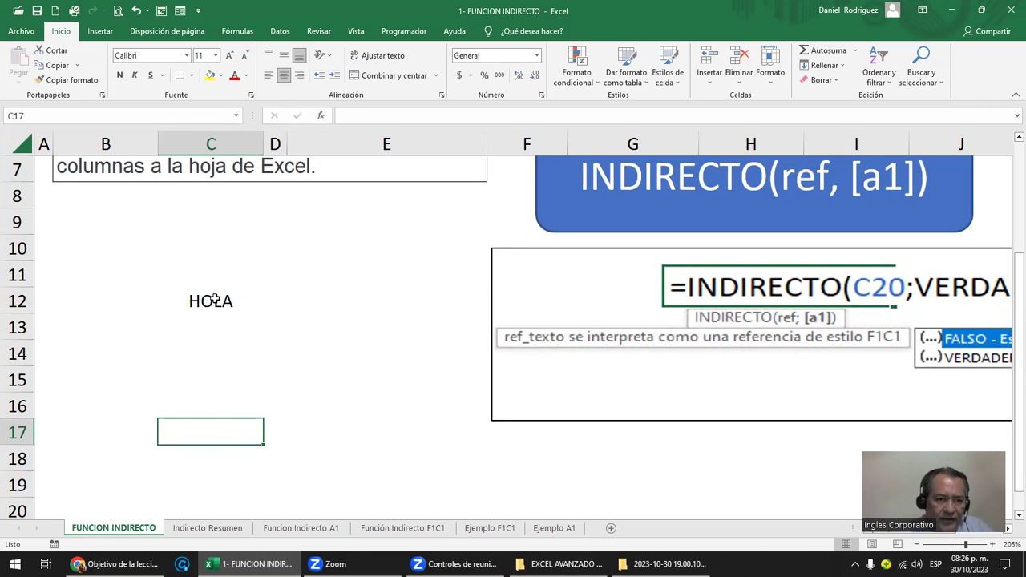
Point out row 12 and label cell C15 FILA 12
click(217, 301)
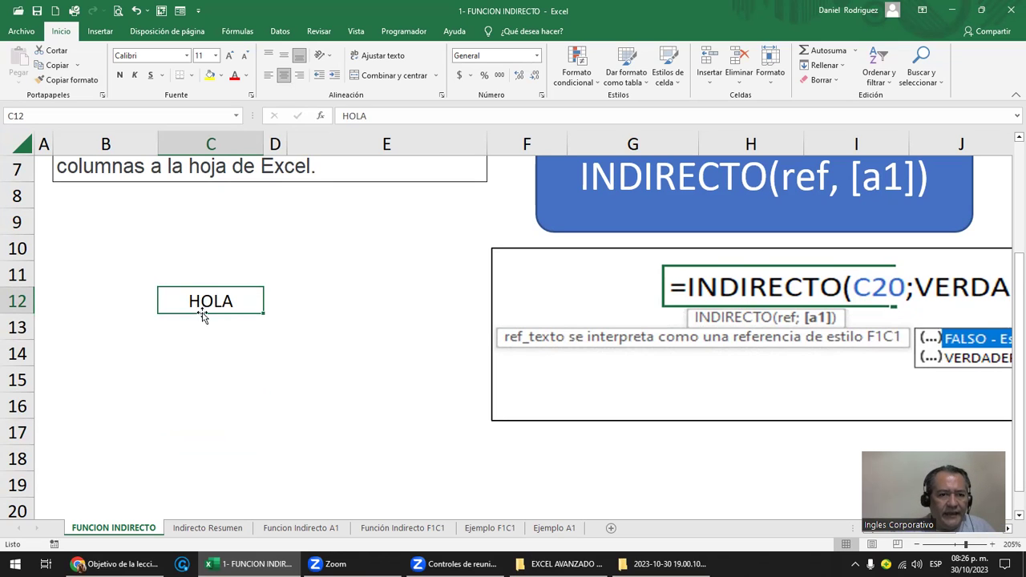
click(16, 302)
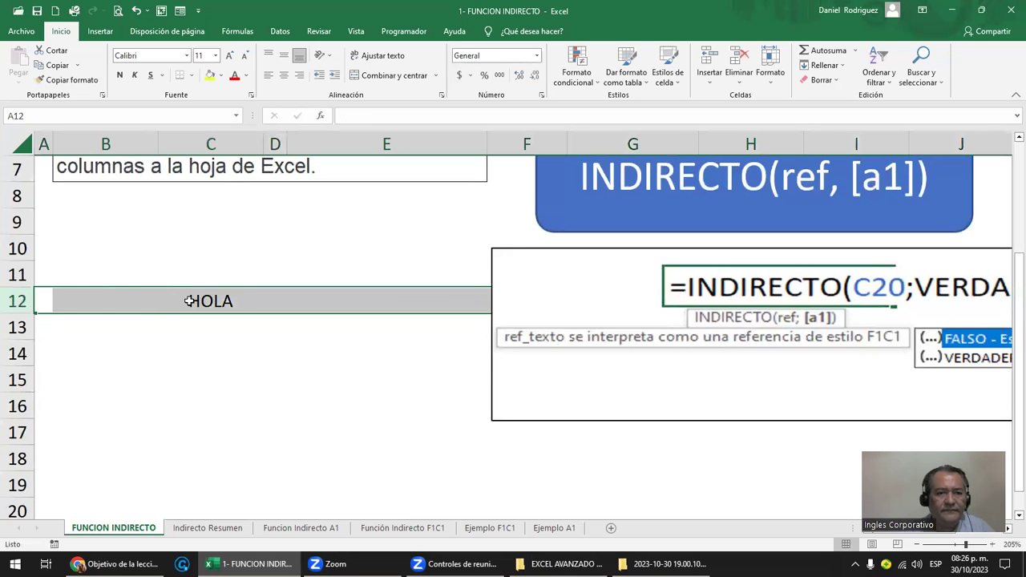
click(216, 301)
click(228, 390)
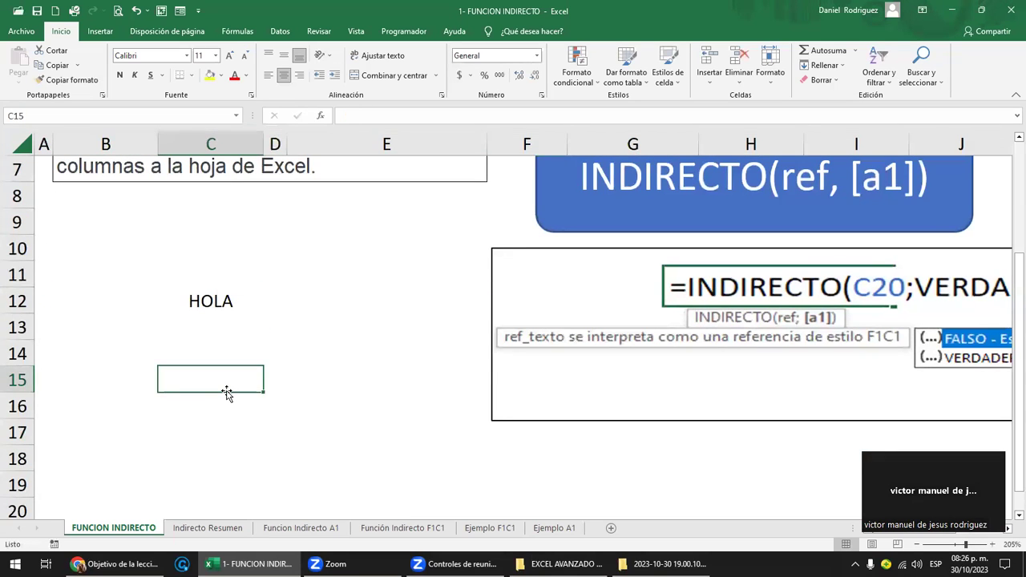
text(FILA )
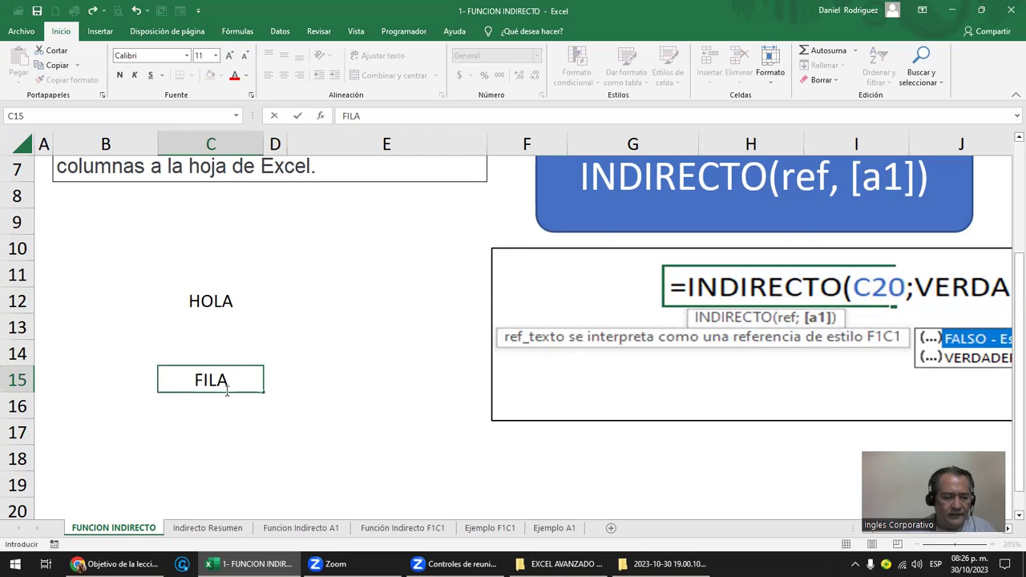
text(12)
key(Return)
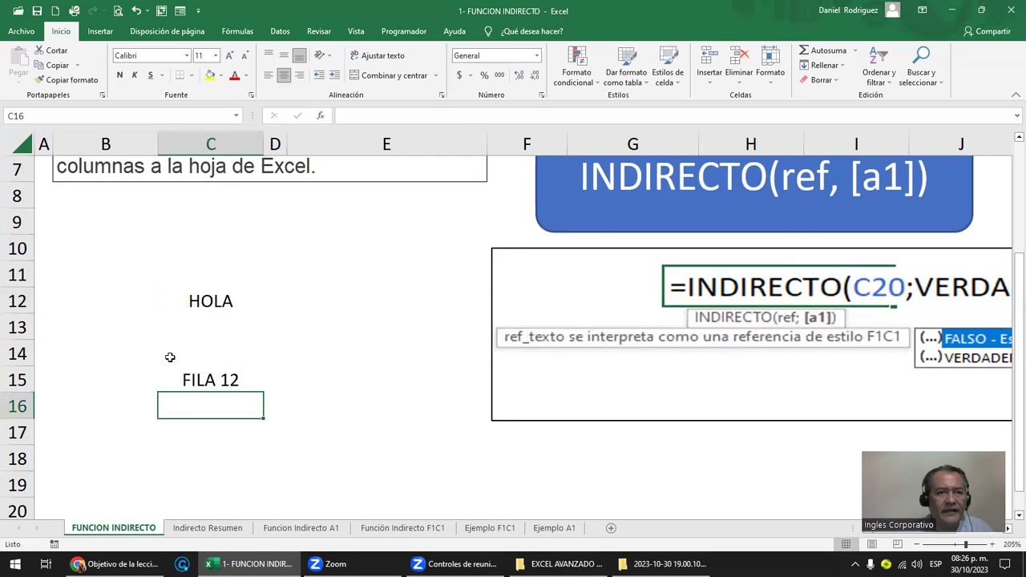
Point out column A and label cell C16 COLUMNA C
click(44, 143)
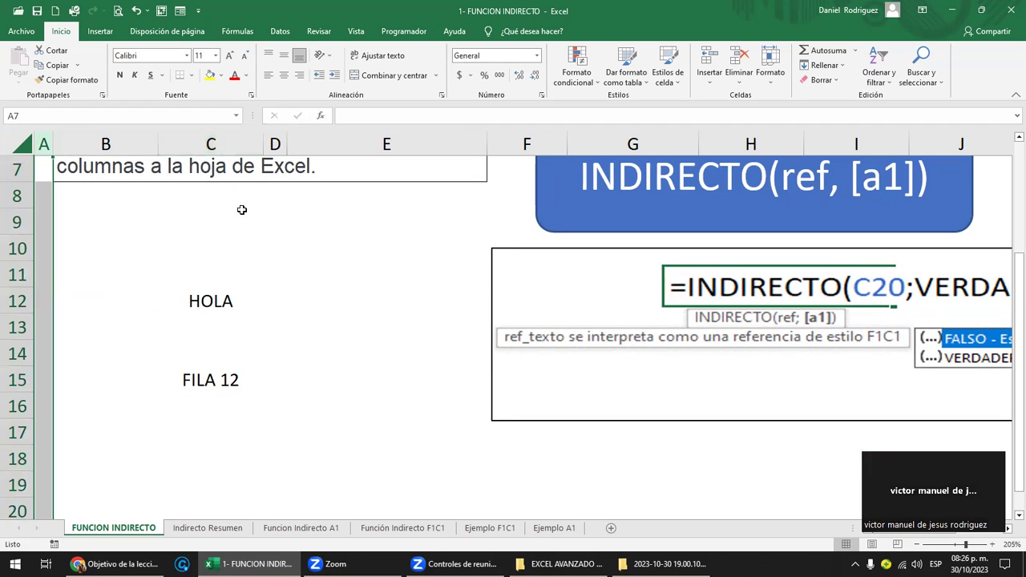
click(207, 406)
text(CO)
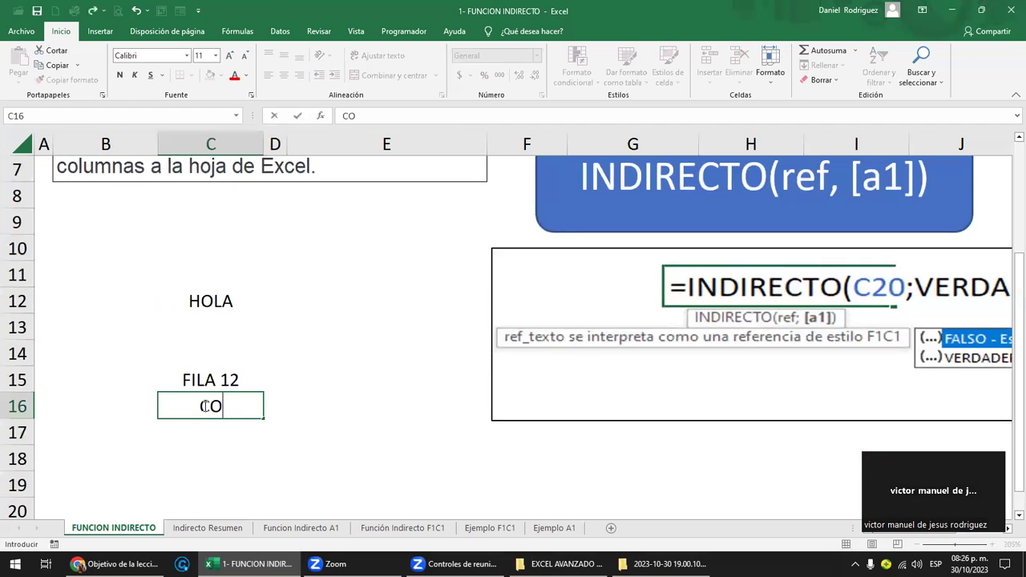
text(LUMNA)
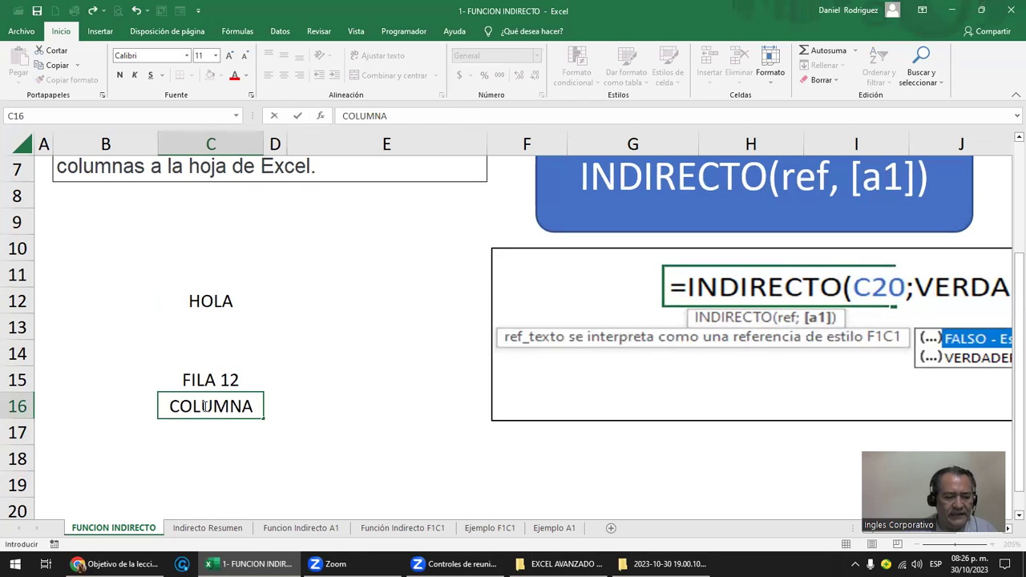
text( C)
key(Up)
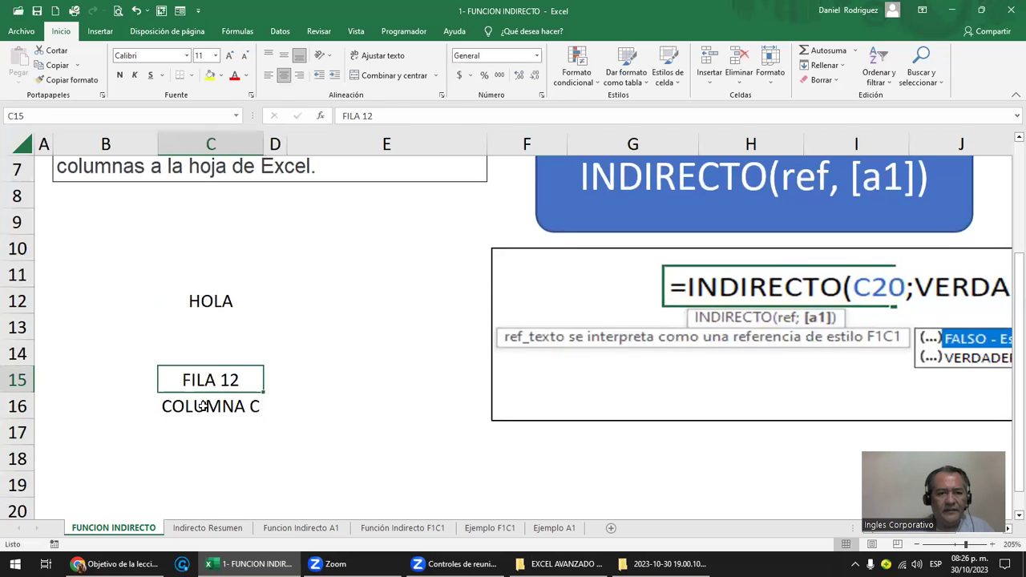
key(shift+Right)
key(shift+Down)
key(shift+Up)
key(shift+Left)
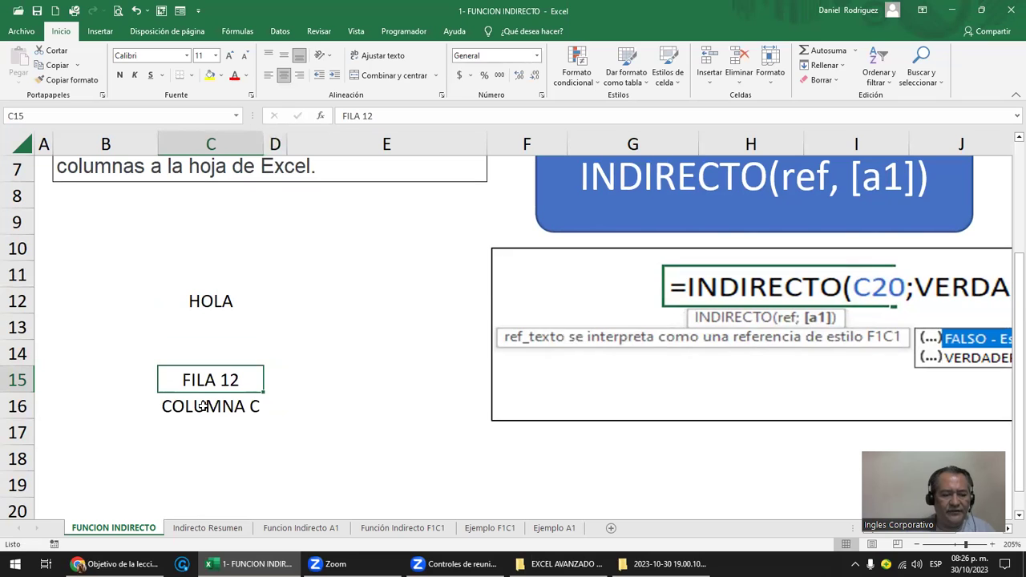
Type F12 in E15 and C3 in E16
key(Right)
key(Right)
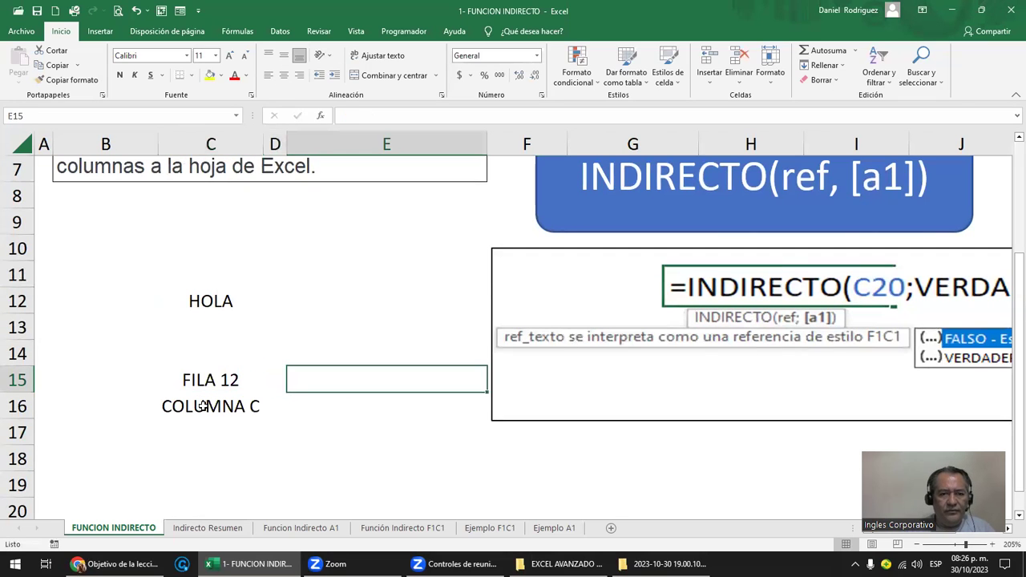
text(F)
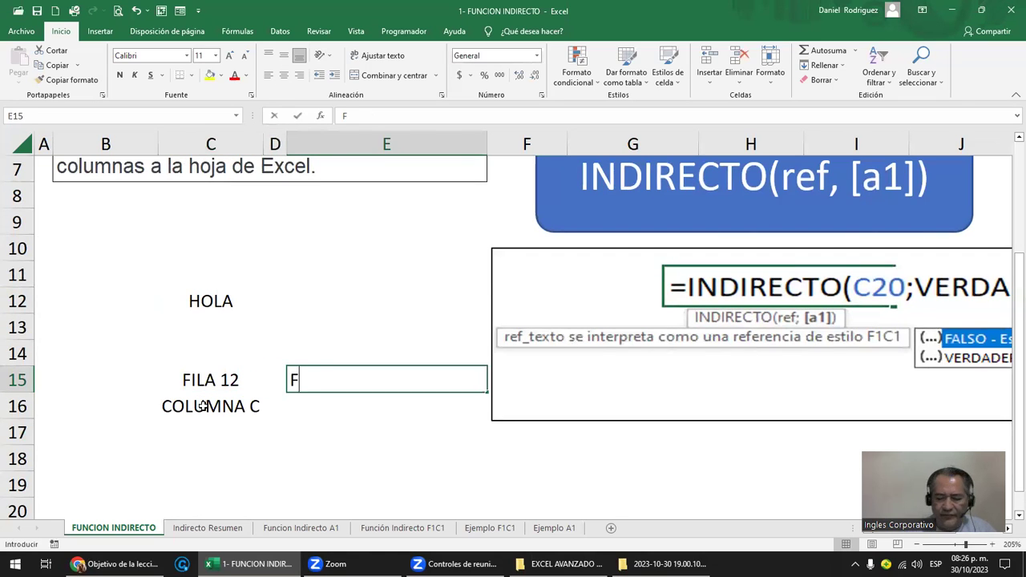
text(12)
key(Return)
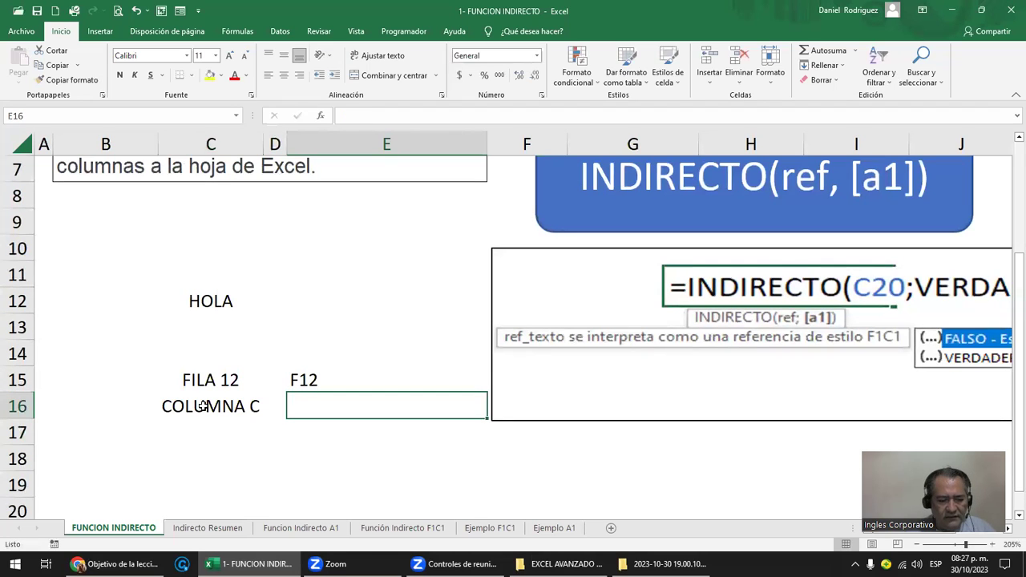
text(C)
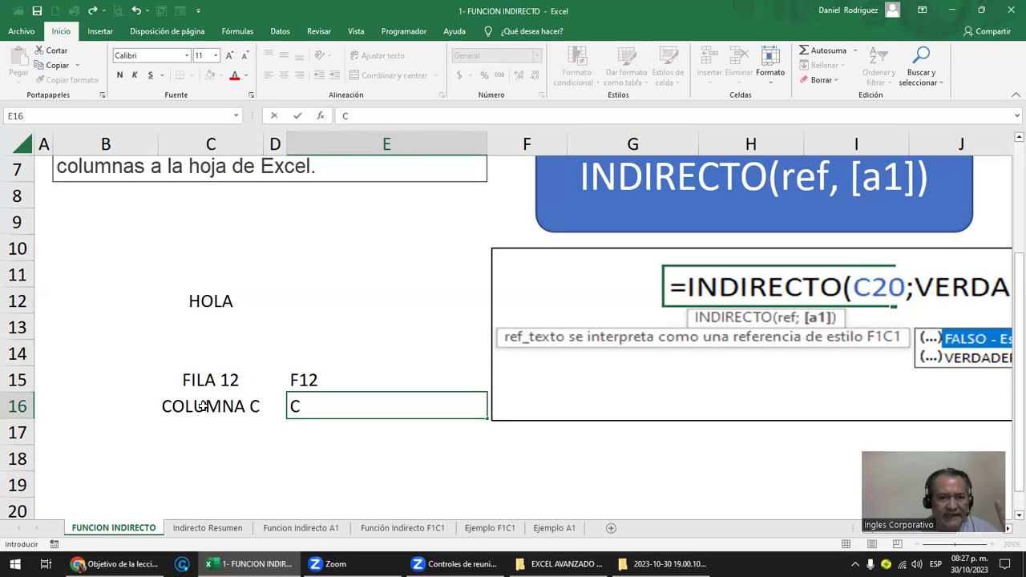
text(3)
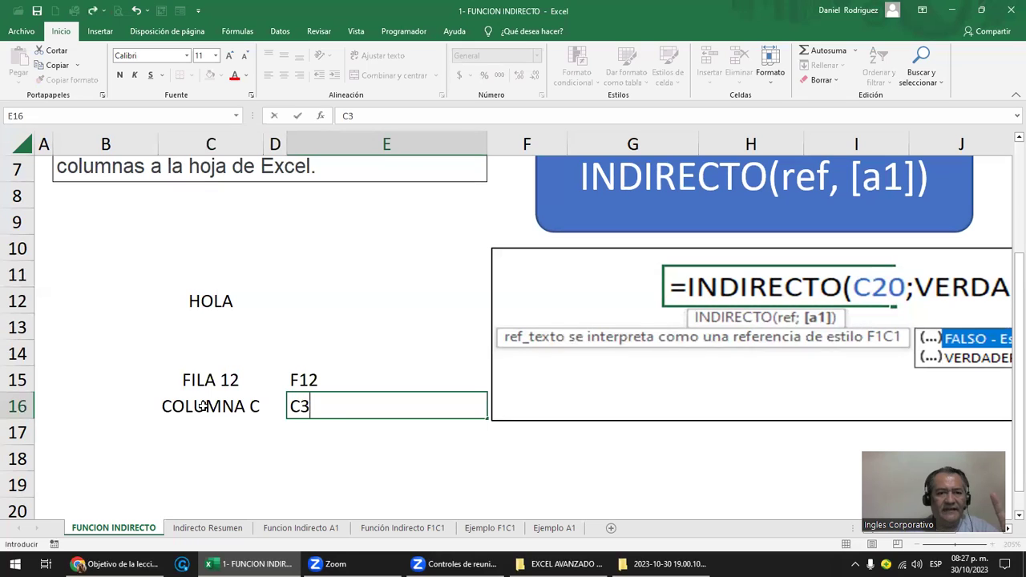
key(Return)
key(Up)
key(Up)
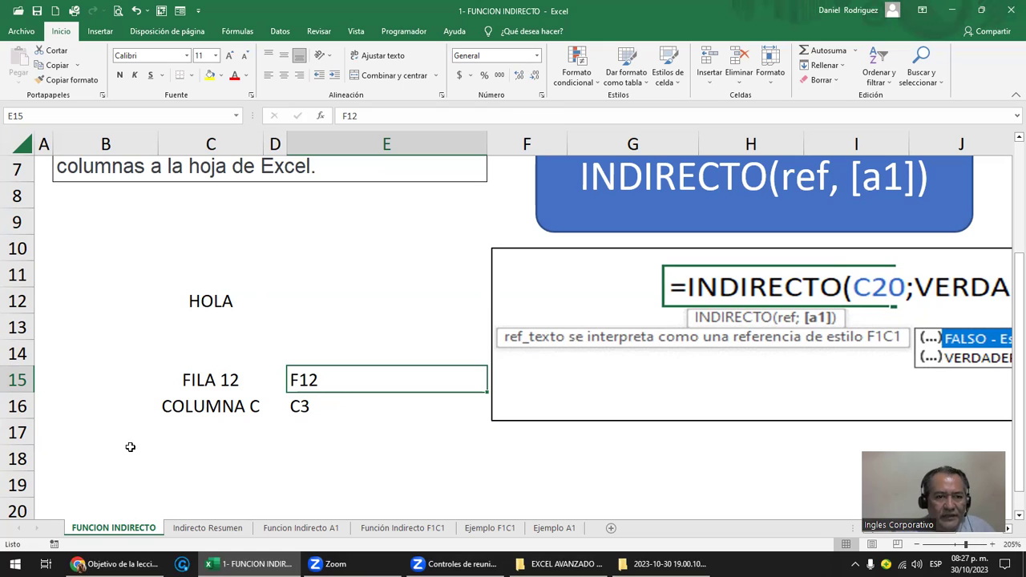
Make HOLA in C12 white so it disappears, then review cells E15 and E16
click(213, 306)
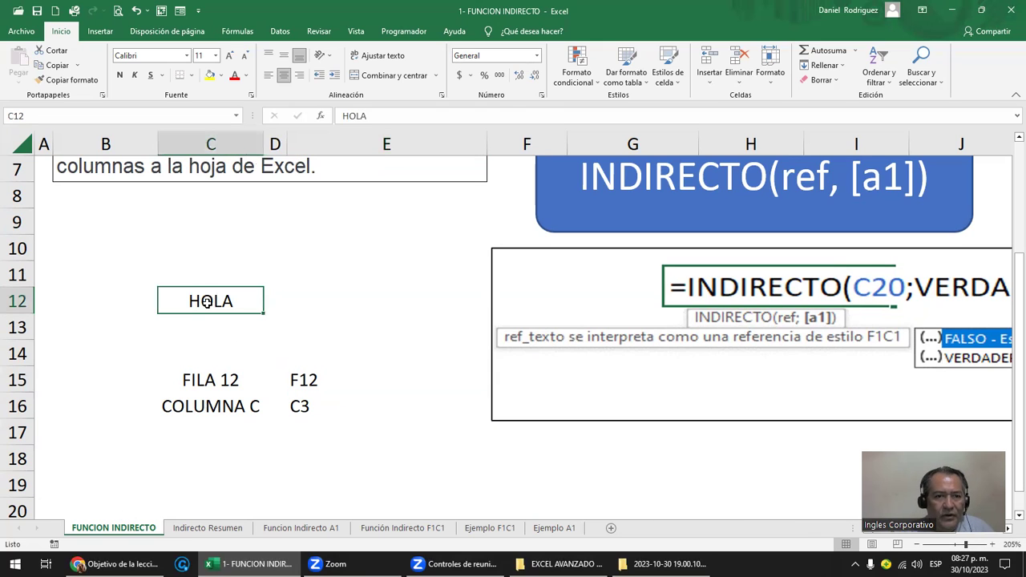
click(246, 77)
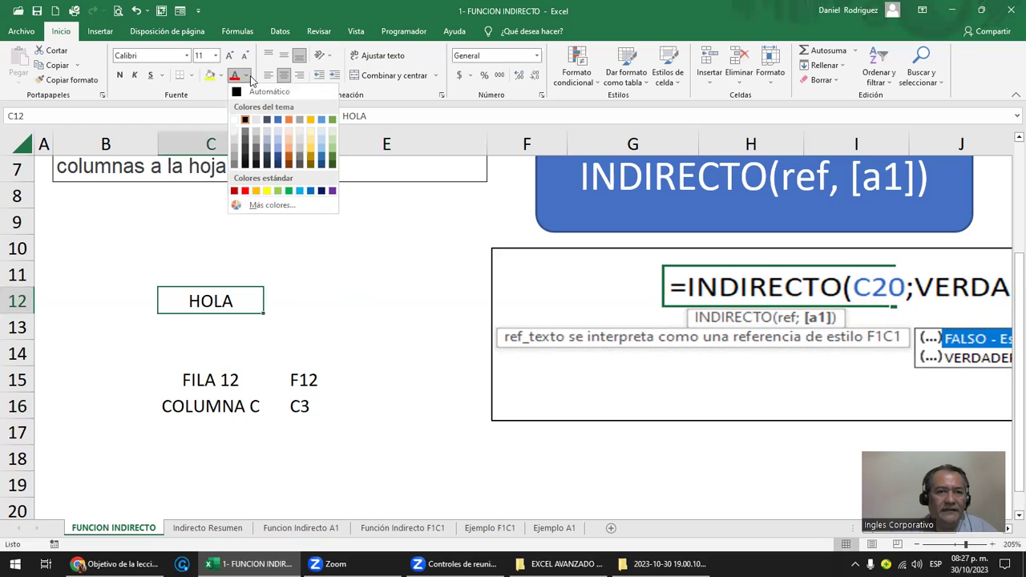
click(243, 120)
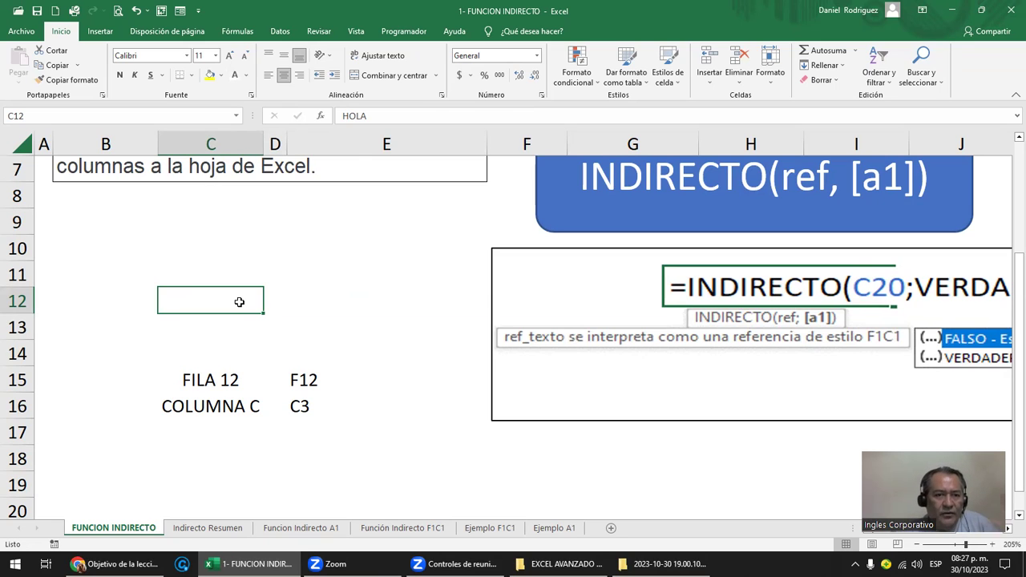
click(371, 117)
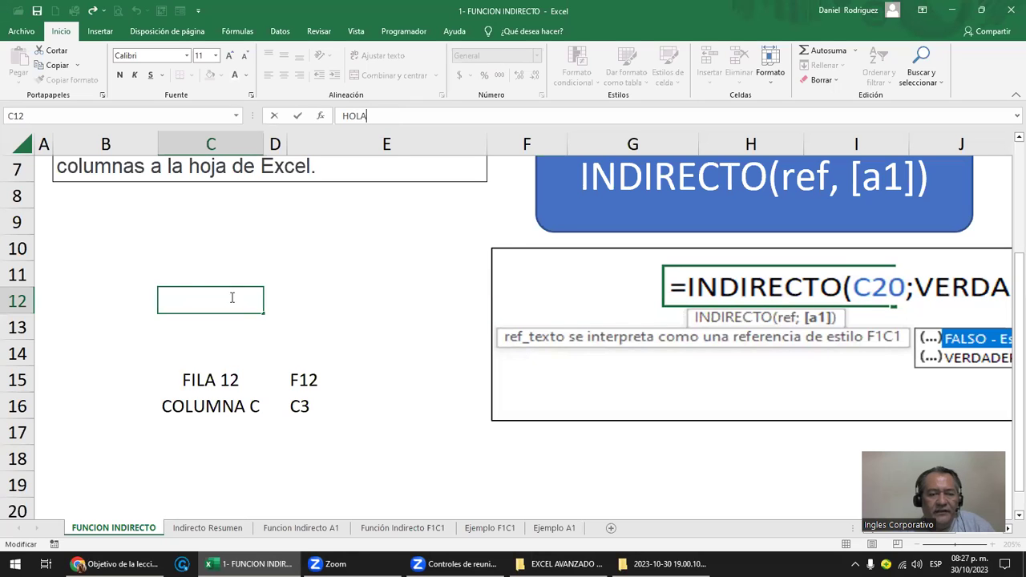
key(Escape)
click(311, 371)
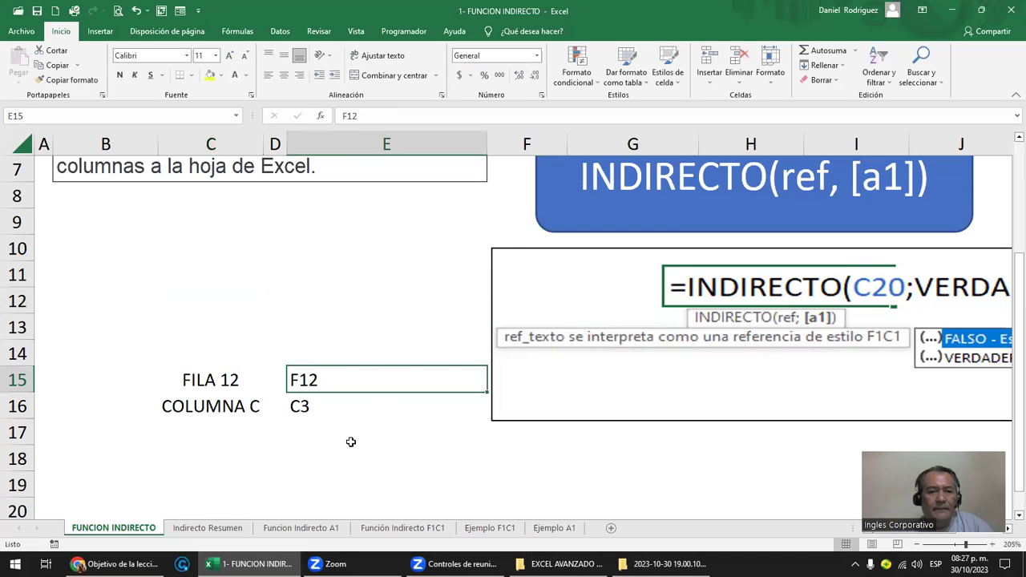
click(205, 293)
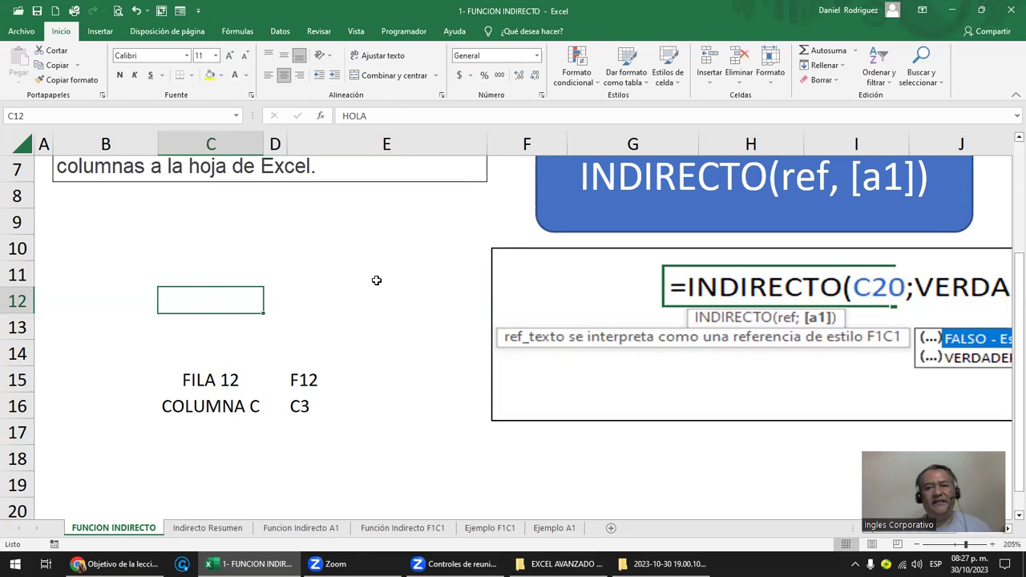
click(356, 409)
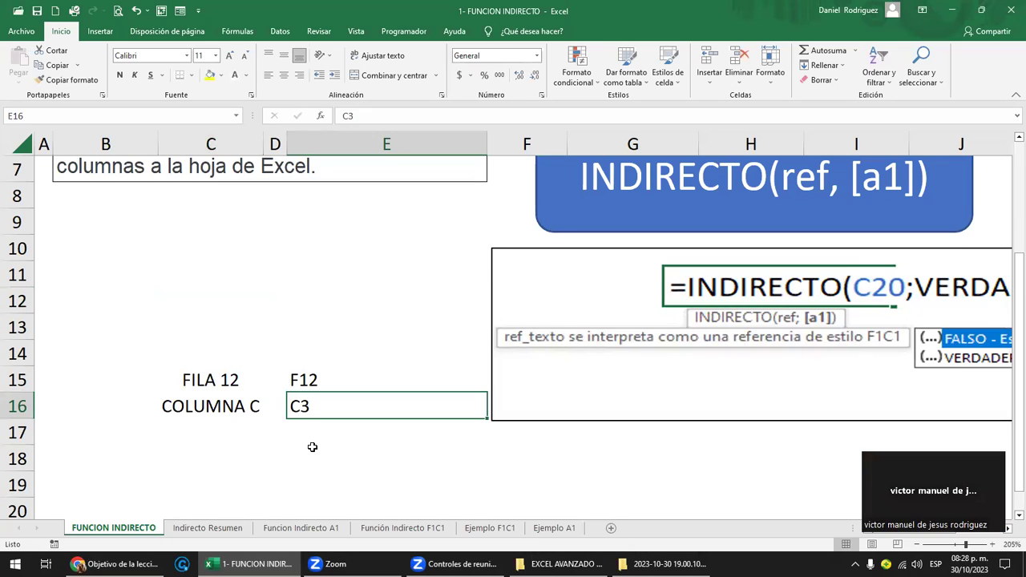
Reveal HOLA in C10:C13 with dark font, undo it, and select E18 for a new formula
drag(184, 252, 250, 316)
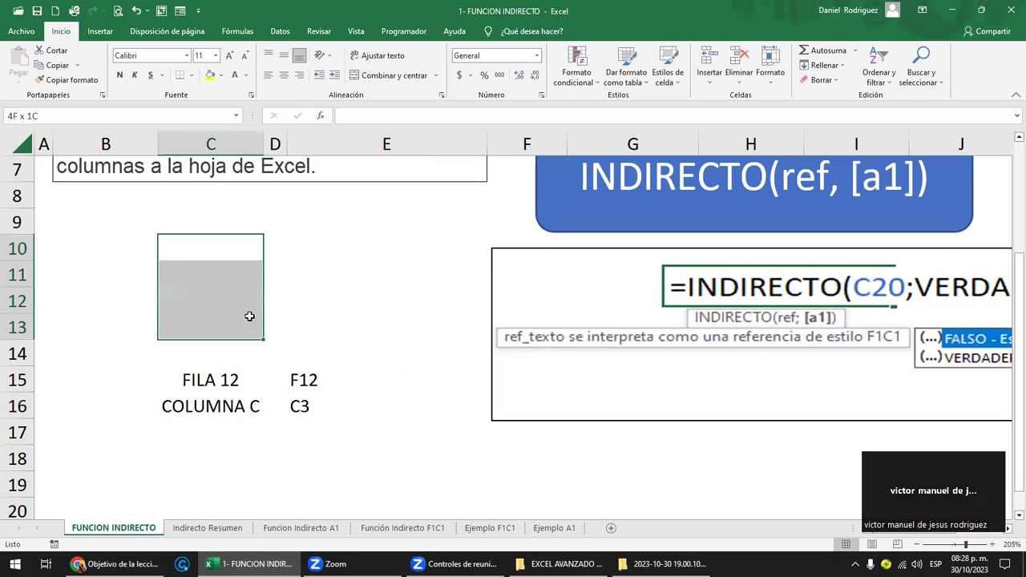
click(246, 76)
click(243, 96)
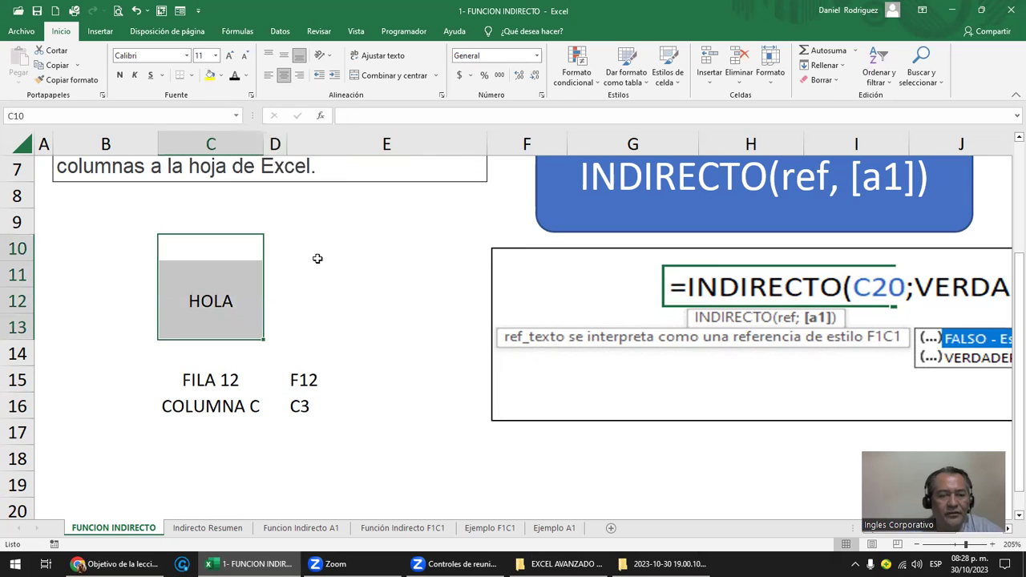
key(ctrl+z)
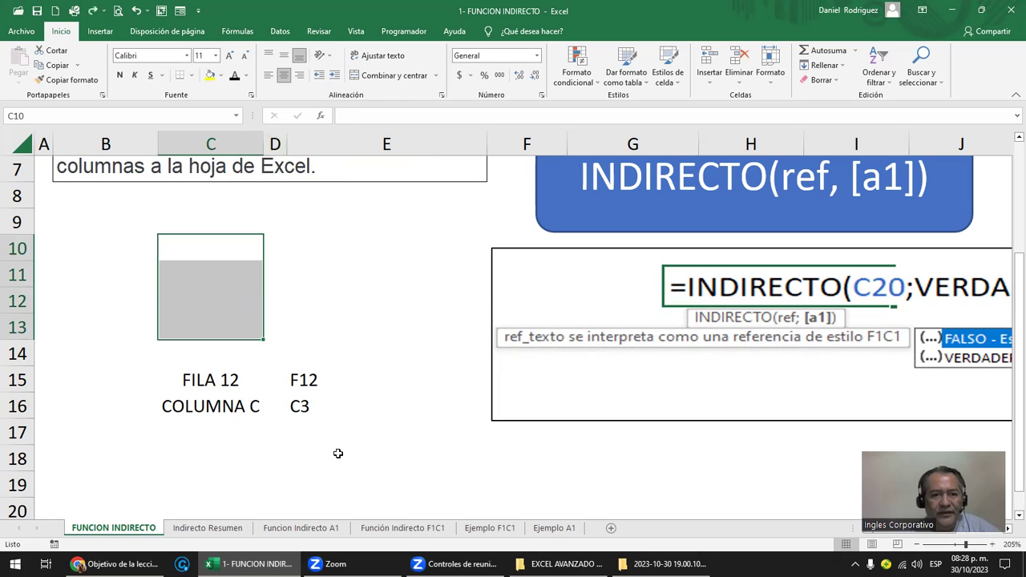
click(322, 450)
Enter =INDIRECTO(E15&E16;FALSO) in E18 so it returns HOLA using R1C1 style
text(=)
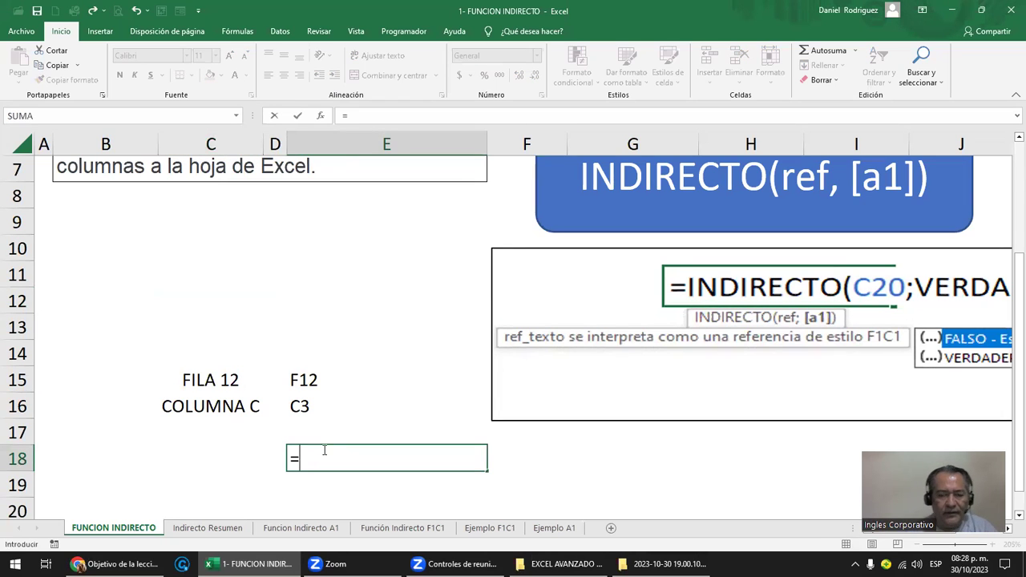
text(INDI)
key(Down)
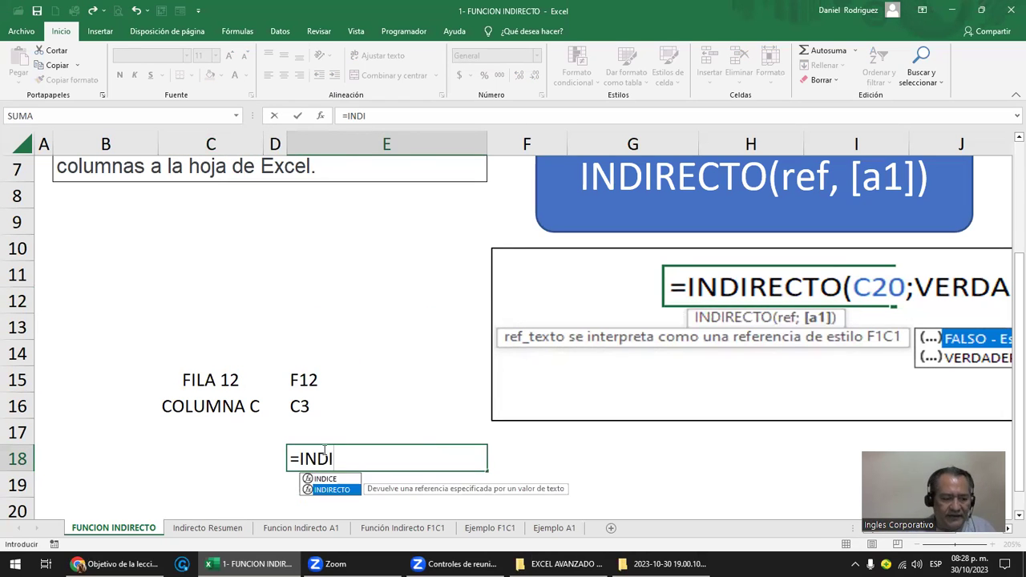
key(Tab)
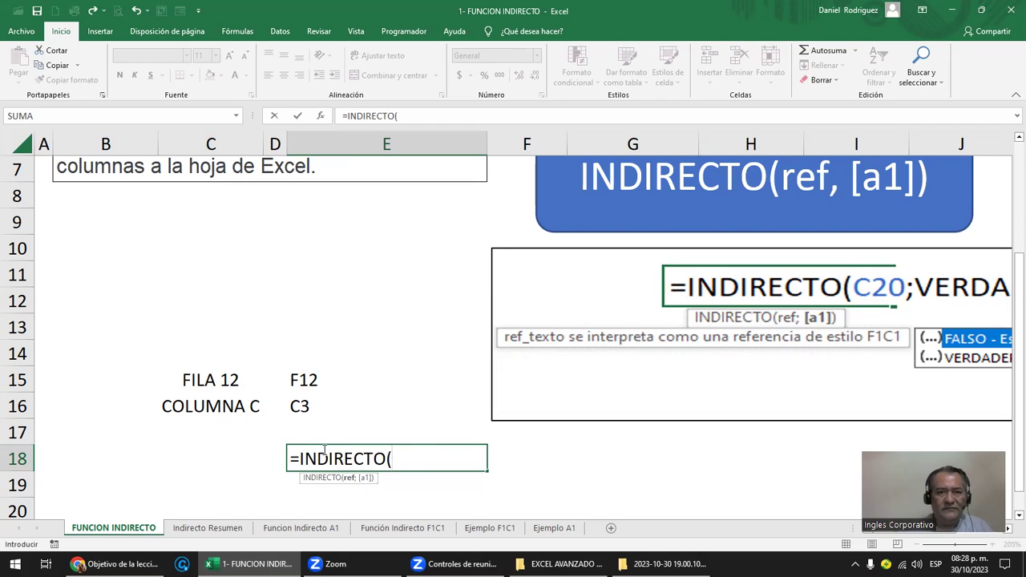
click(296, 378)
text(&)
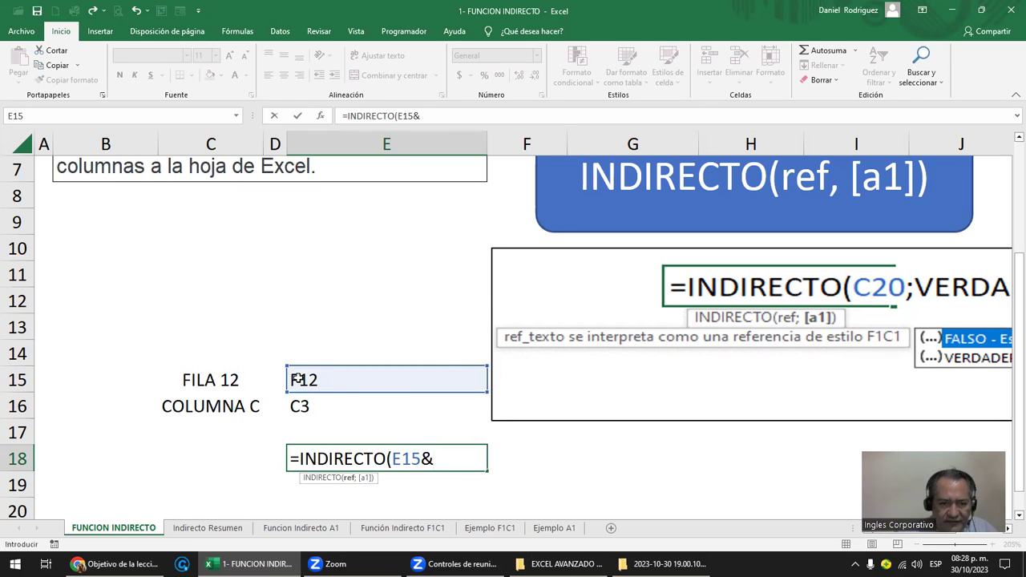
click(301, 405)
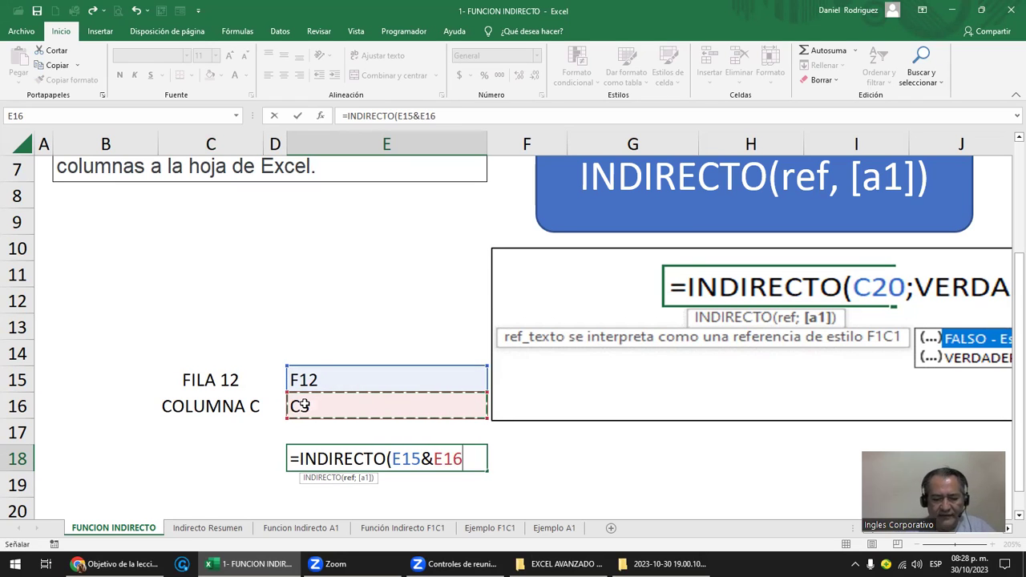
text(;)
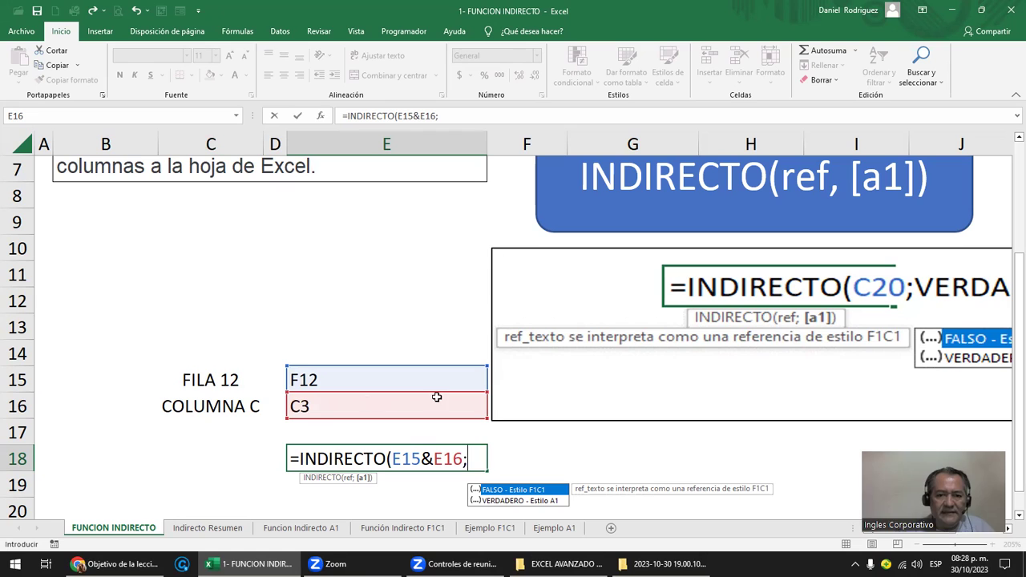
click(528, 490)
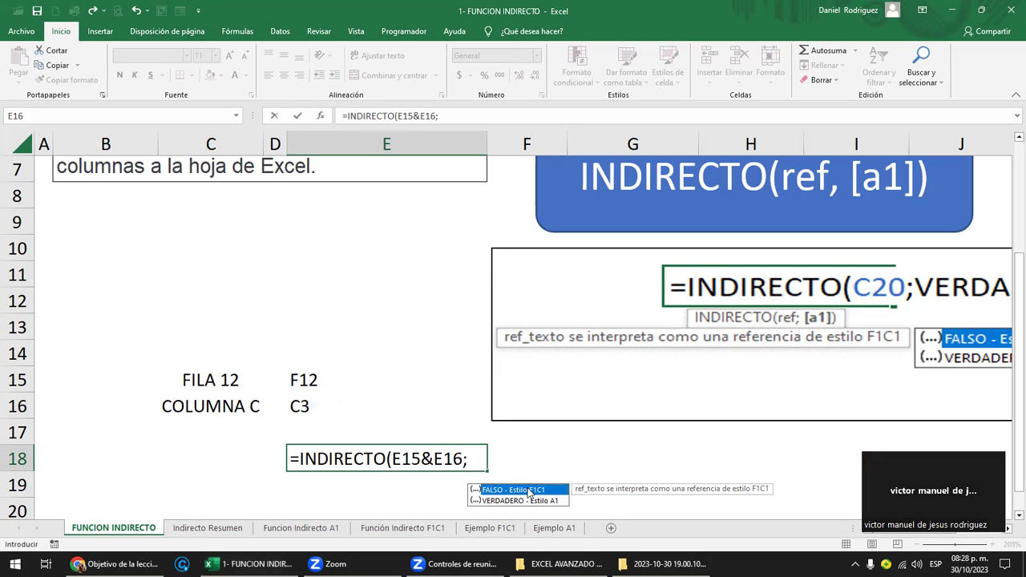
double_click(528, 490)
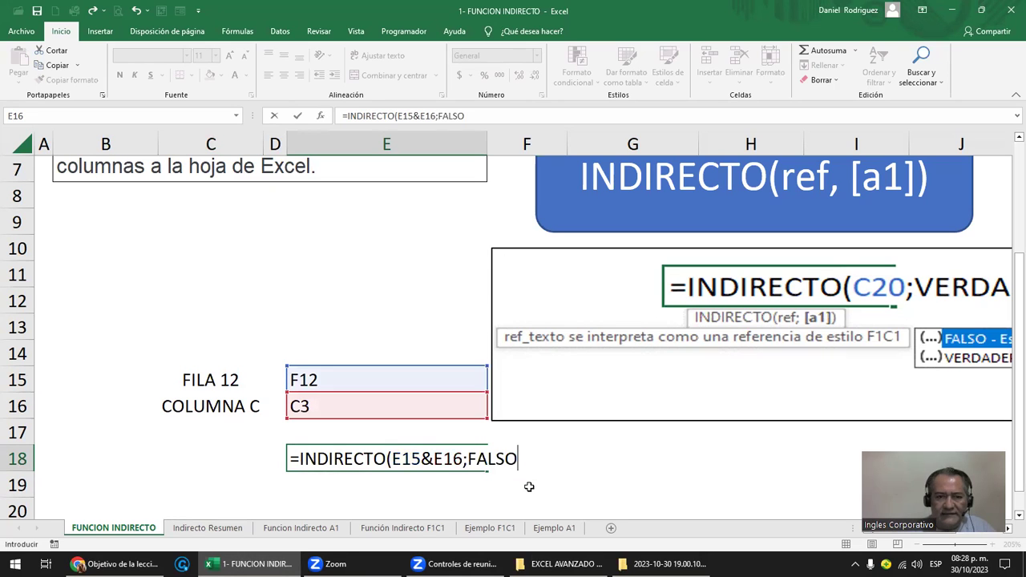
key(Return)
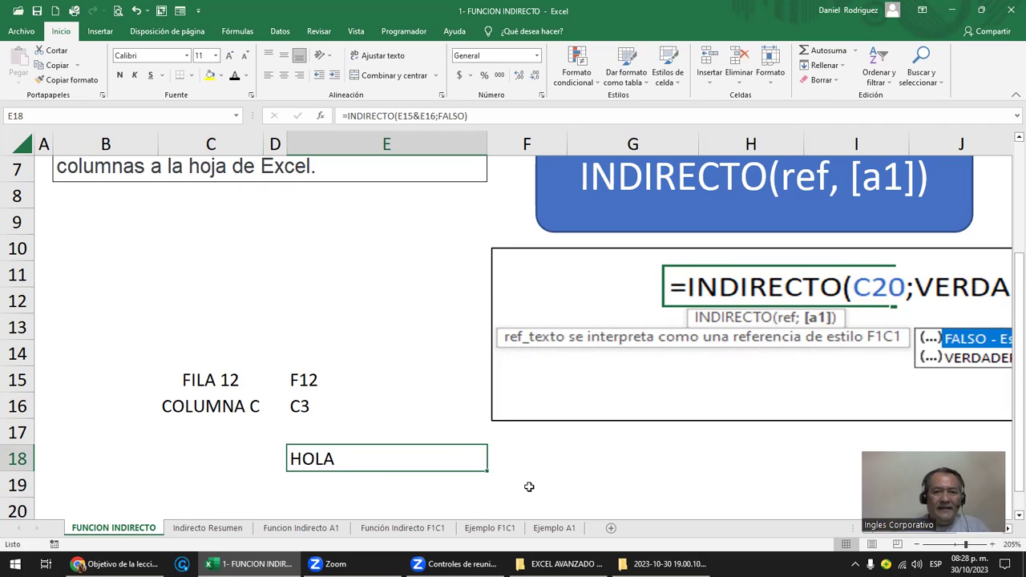
click(232, 332)
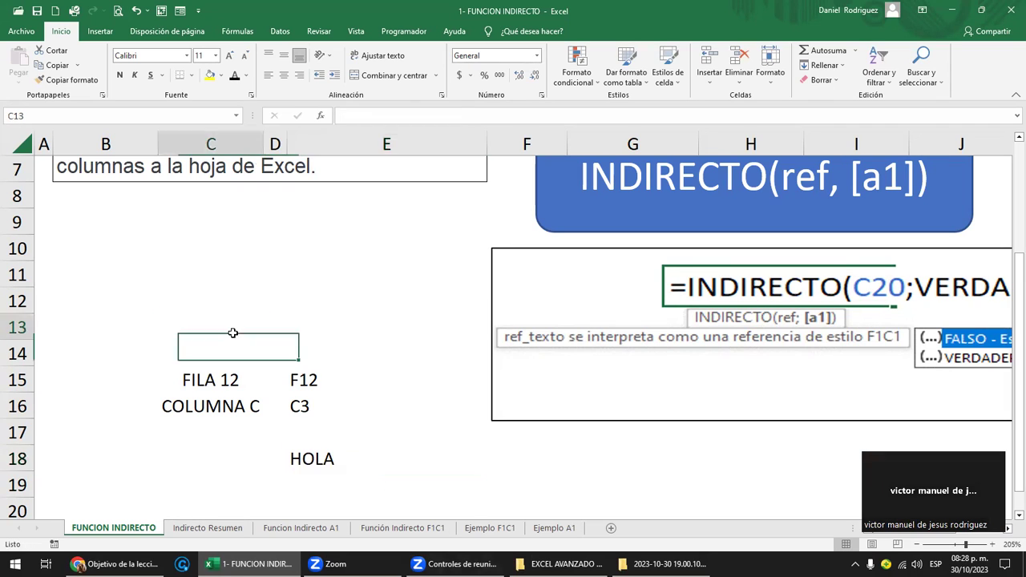
drag(192, 279, 276, 344)
click(248, 324)
click(232, 298)
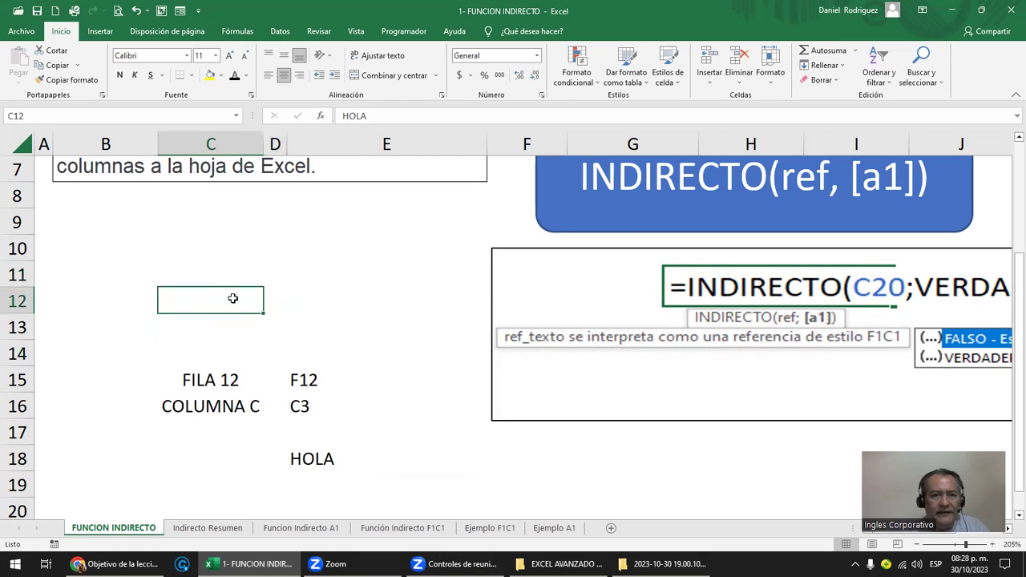
click(294, 380)
click(291, 407)
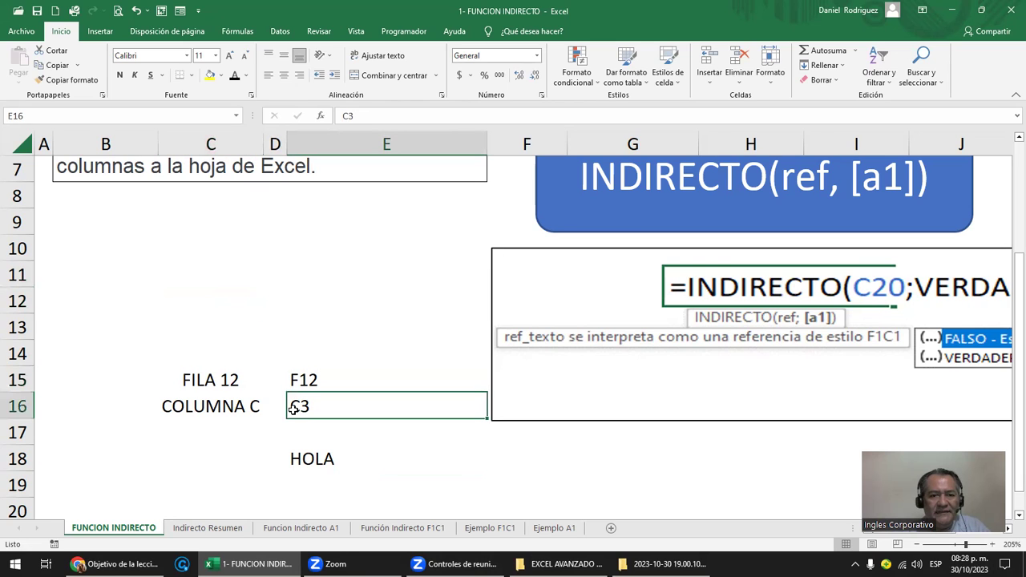
click(325, 460)
key(F2)
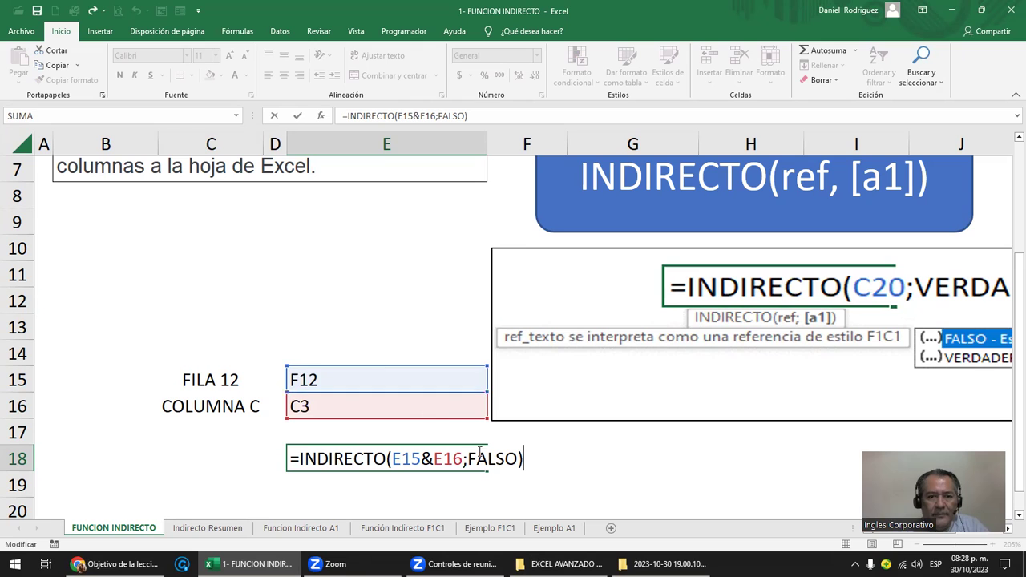
key(ctrl+Return)
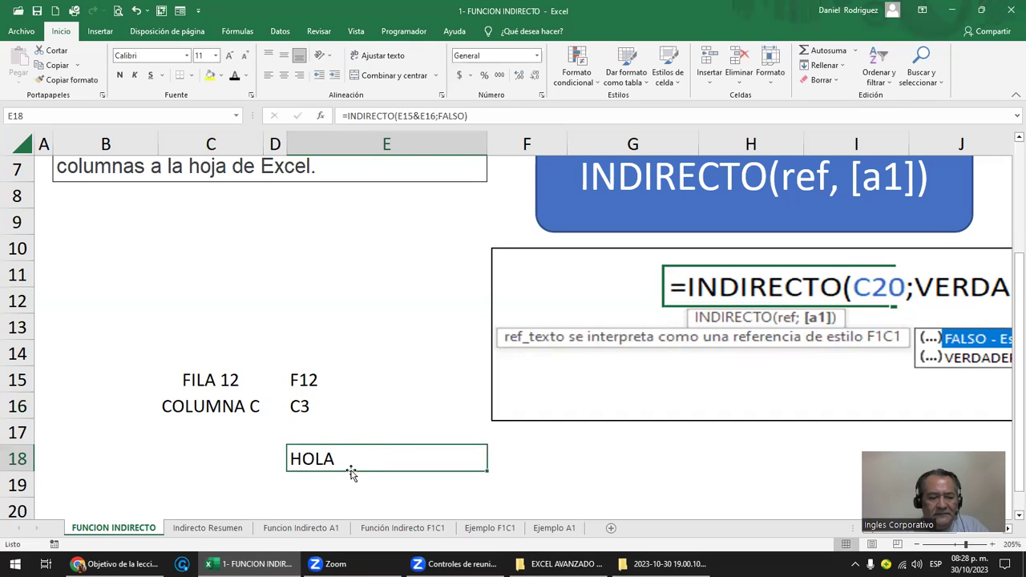
key(F2)
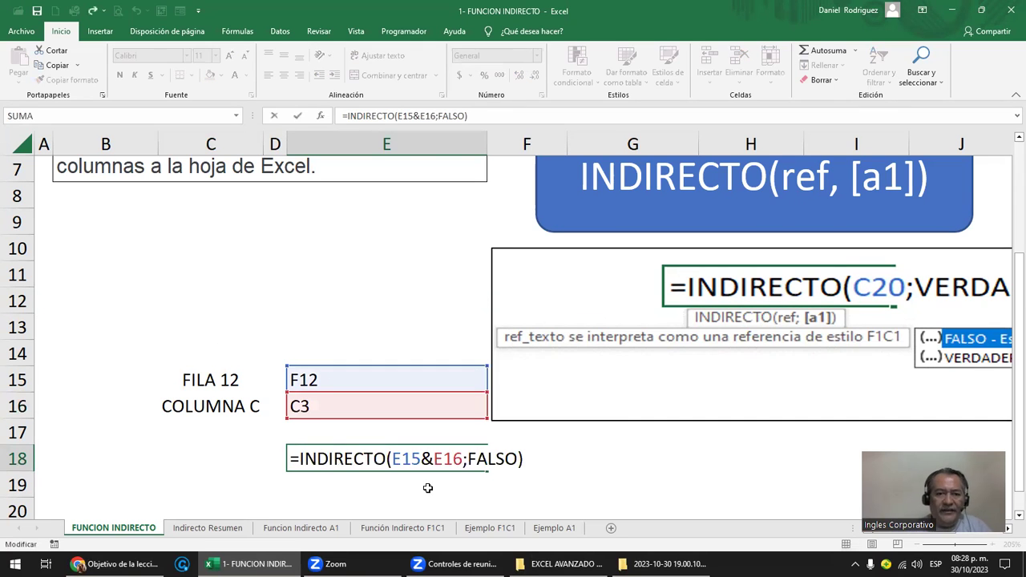
key(Escape)
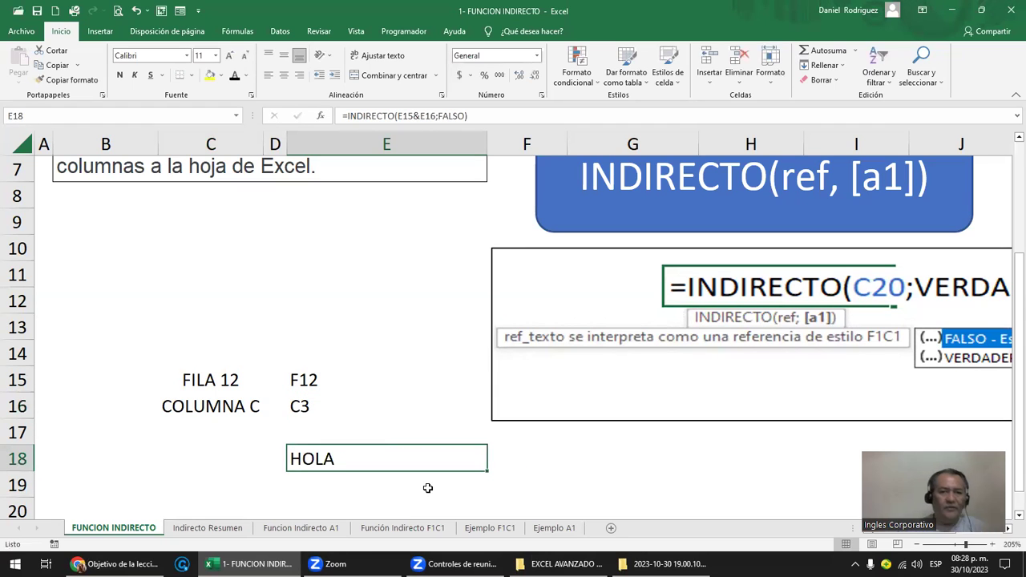
key(Delete)
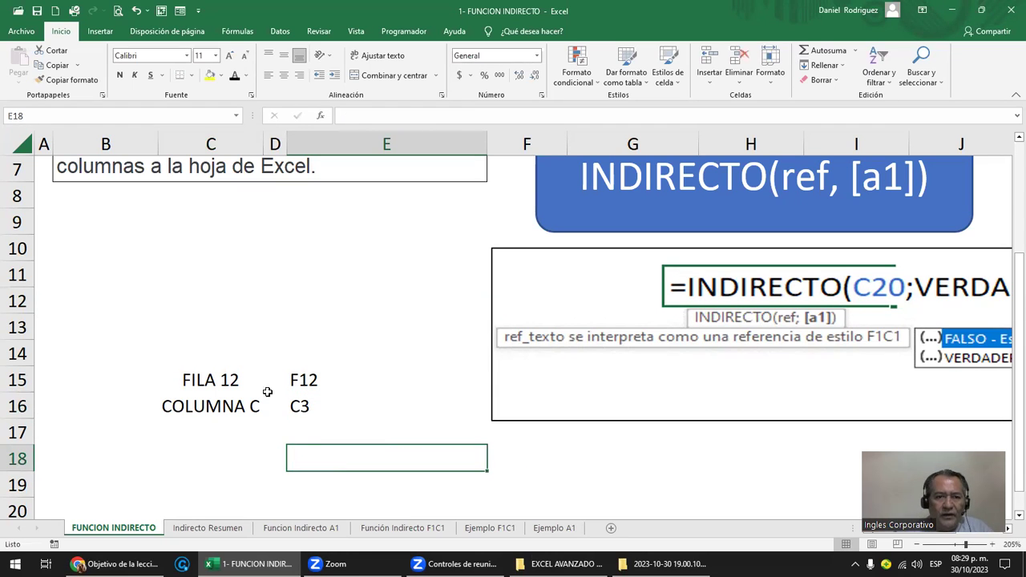
click(215, 303)
key(ctrl+z)
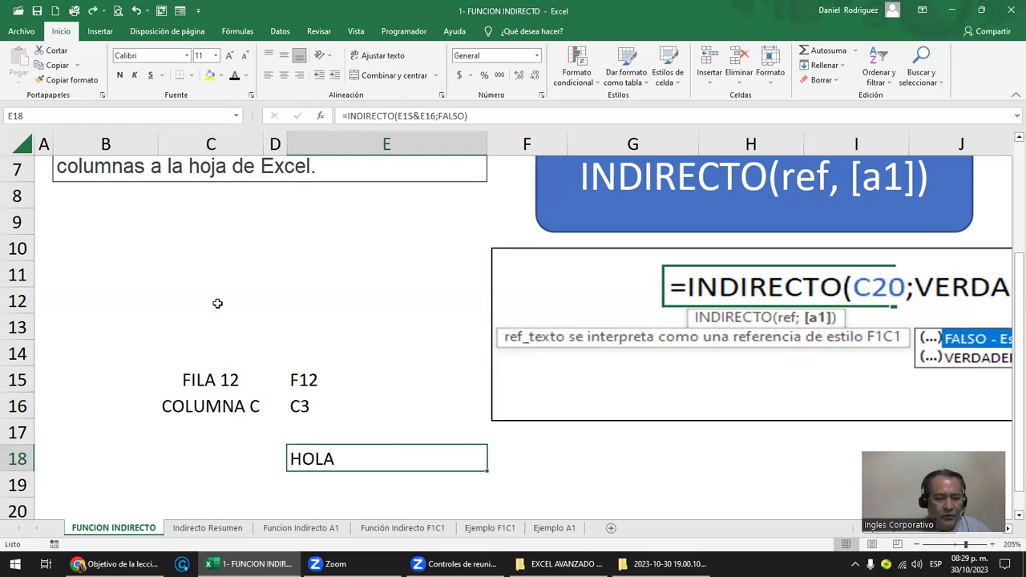
click(346, 482)
click(320, 458)
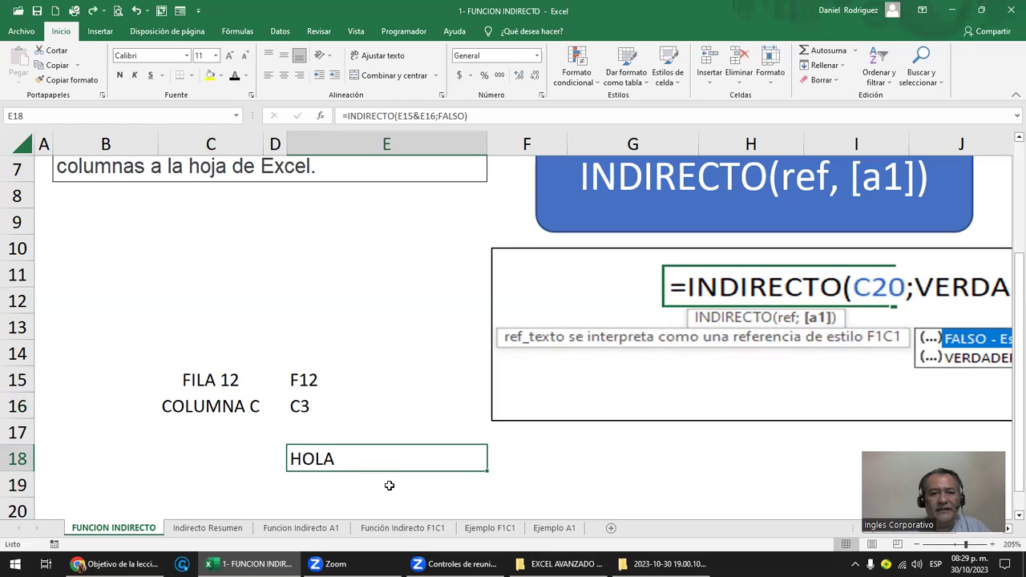
key(F2)
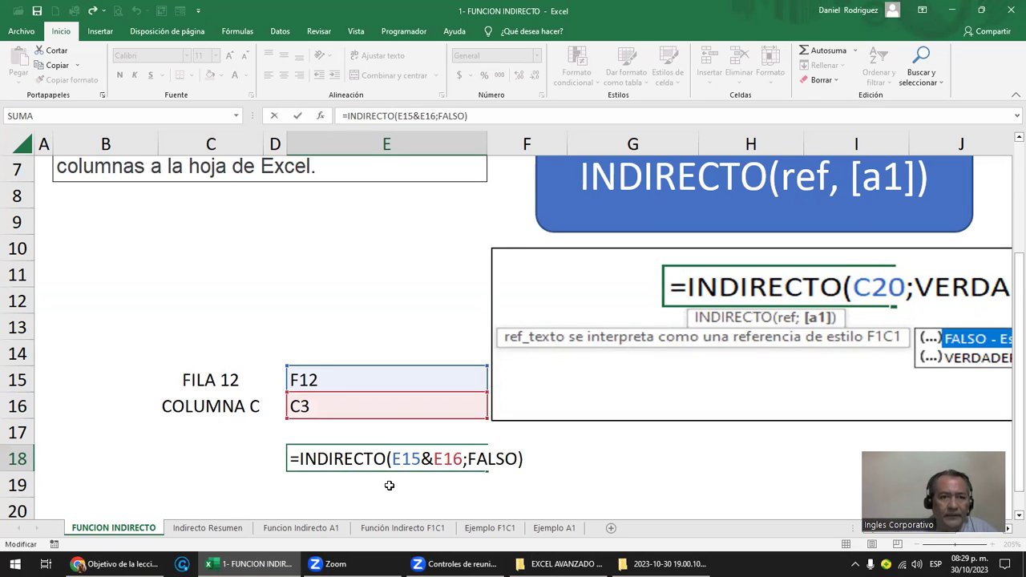
click(200, 295)
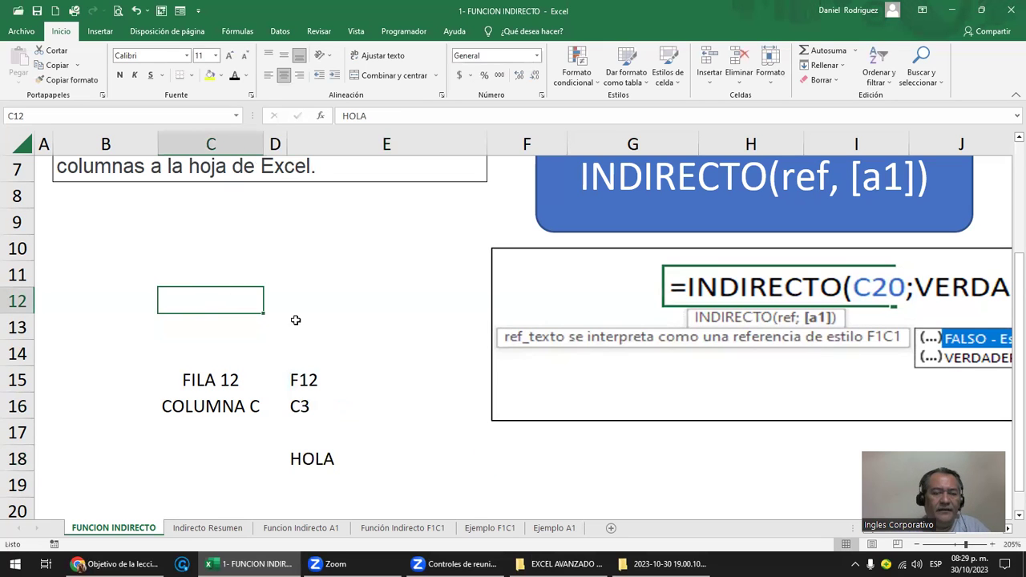
click(307, 382)
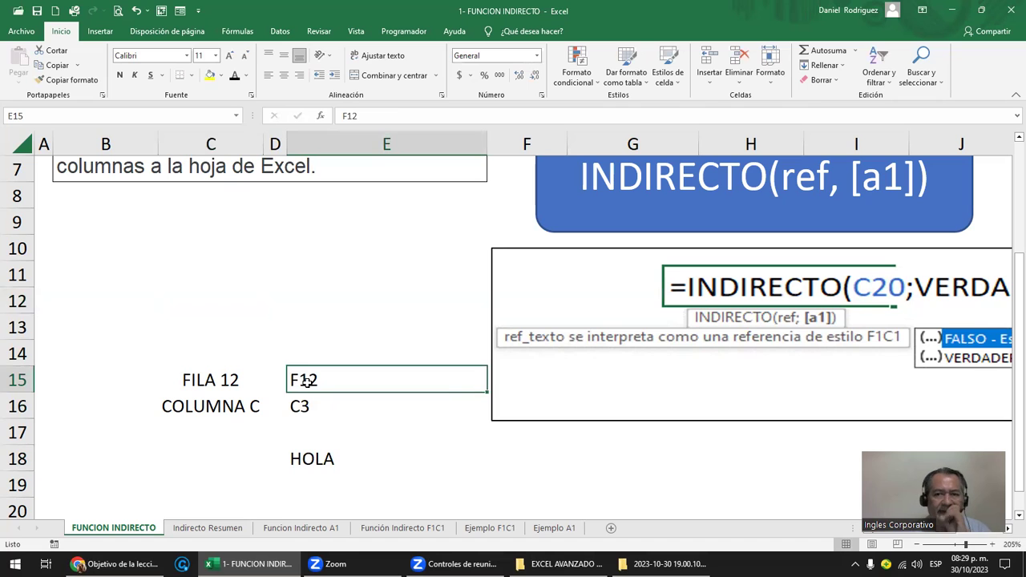
click(379, 279)
ctrl+scroll(379, 279, down, 2)
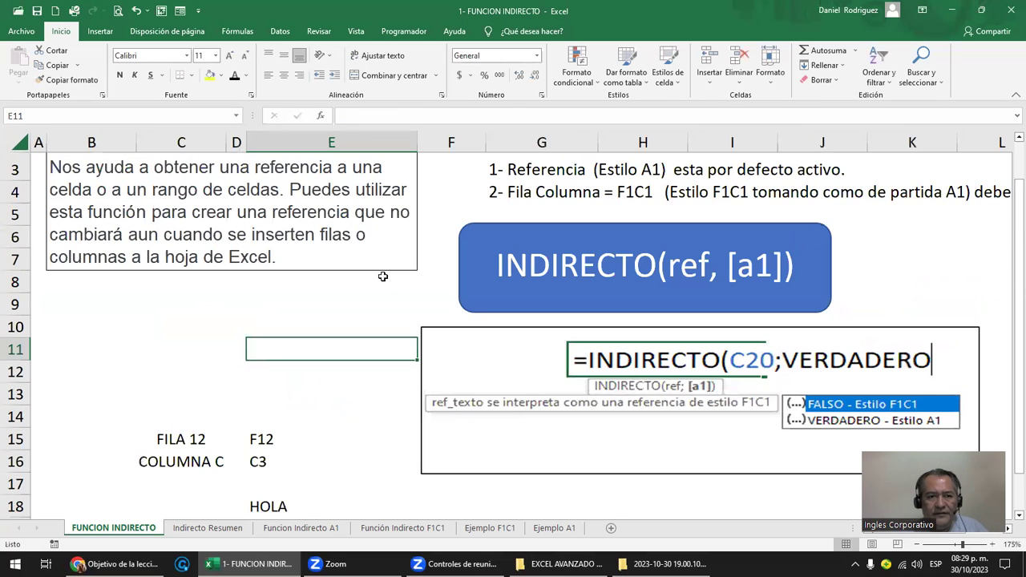
ctrl+scroll(383, 283, down, 1)
drag(151, 349, 234, 401)
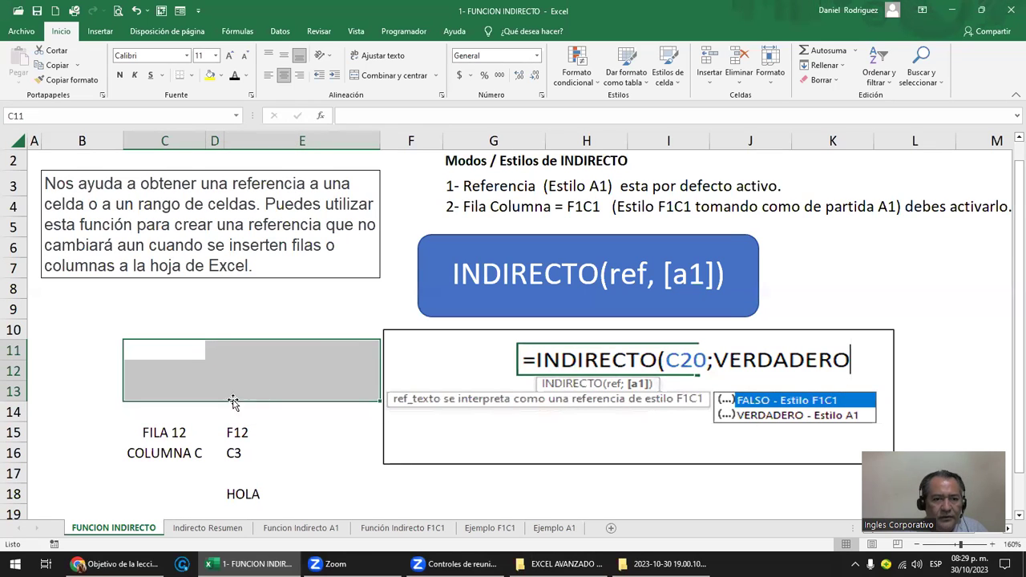
click(248, 496)
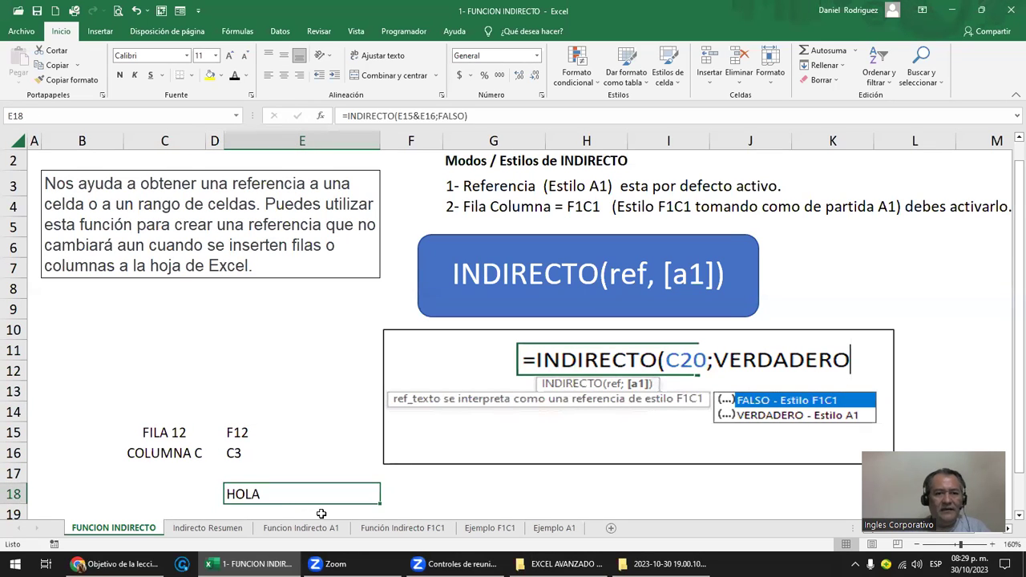
key(F2)
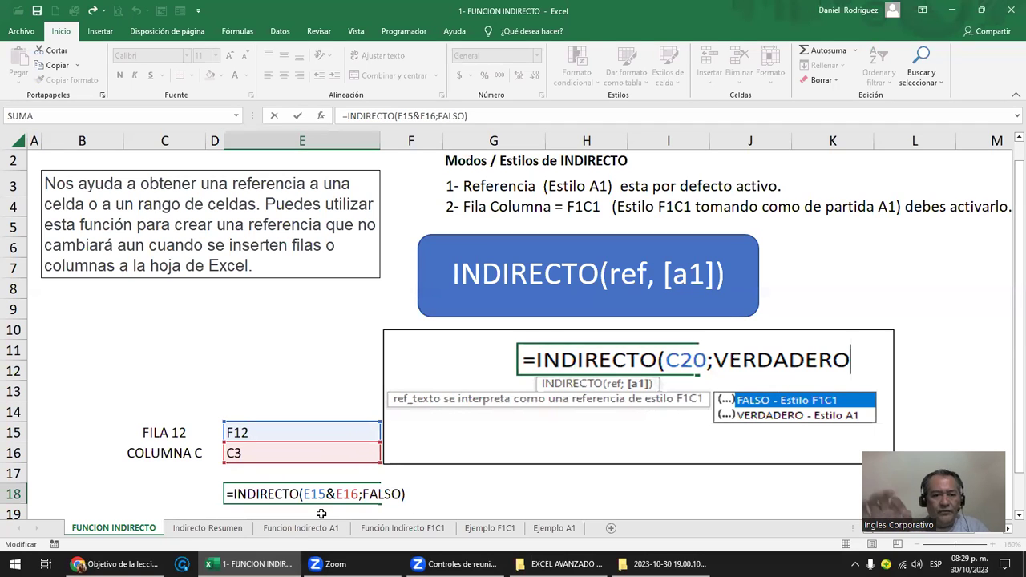
key(Escape)
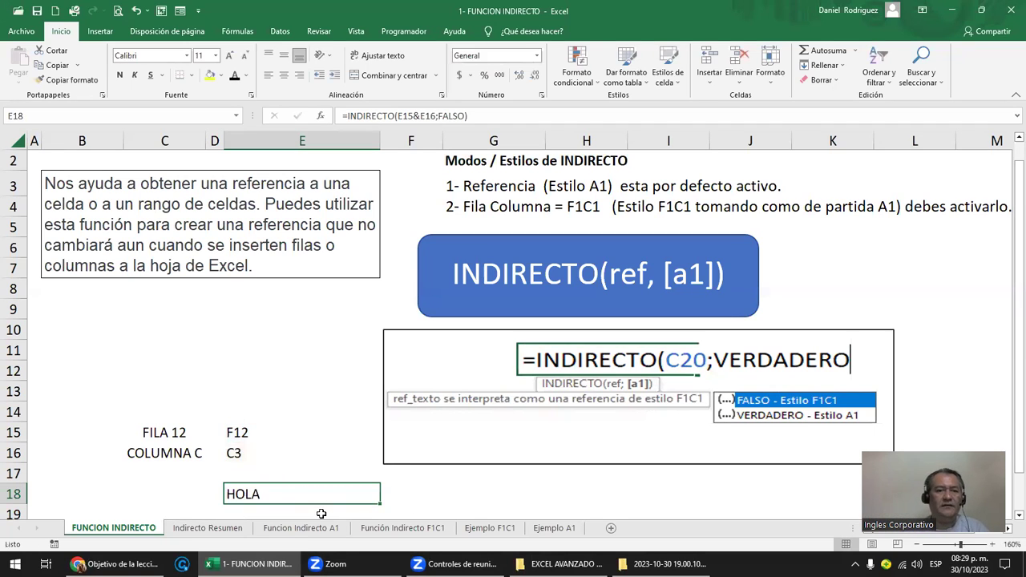
double_click(265, 490)
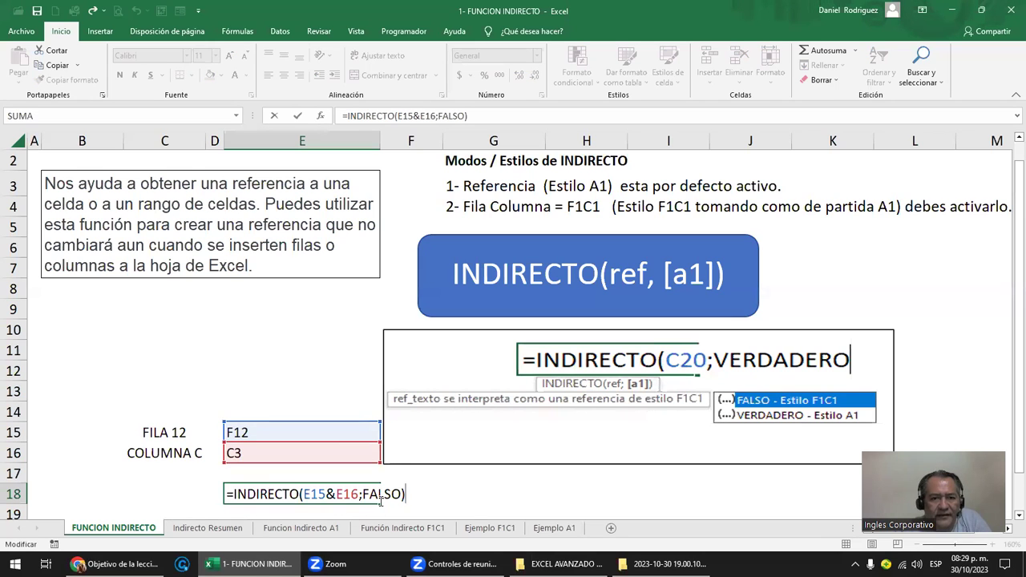
key(Escape)
click(160, 369)
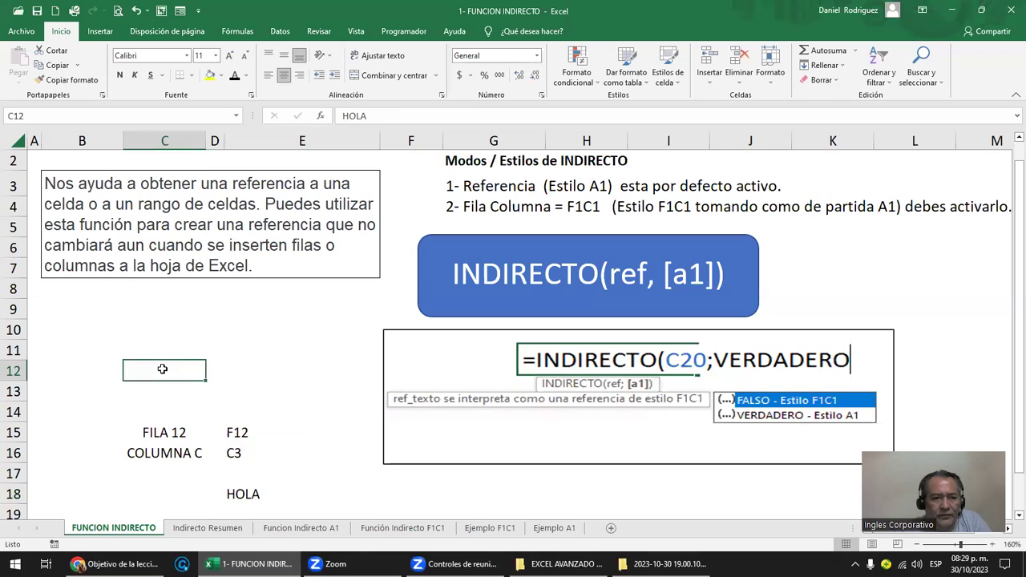
Give HOLA in C12 a visible font colour and select E18 to view its formula
click(234, 76)
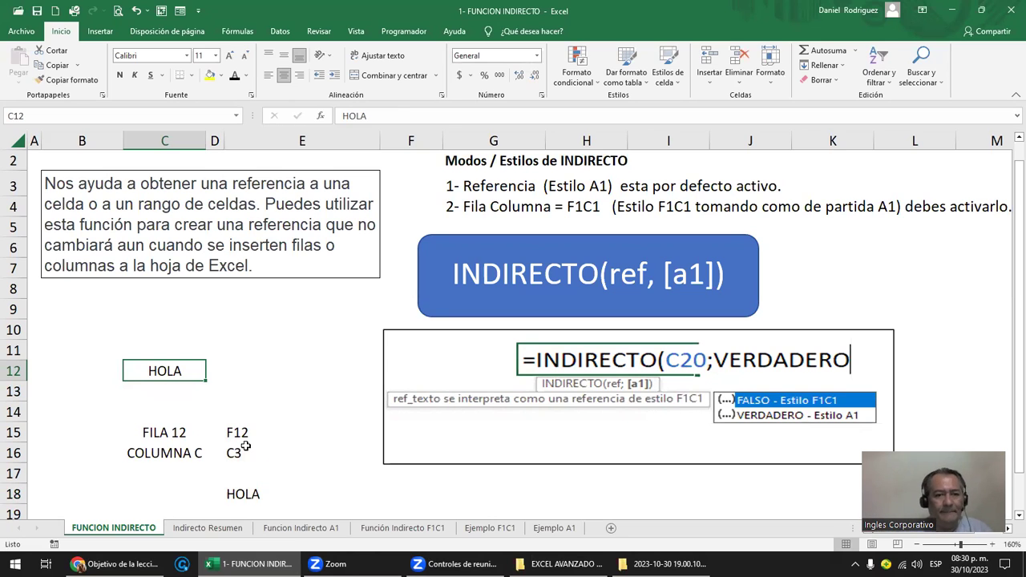
click(242, 496)
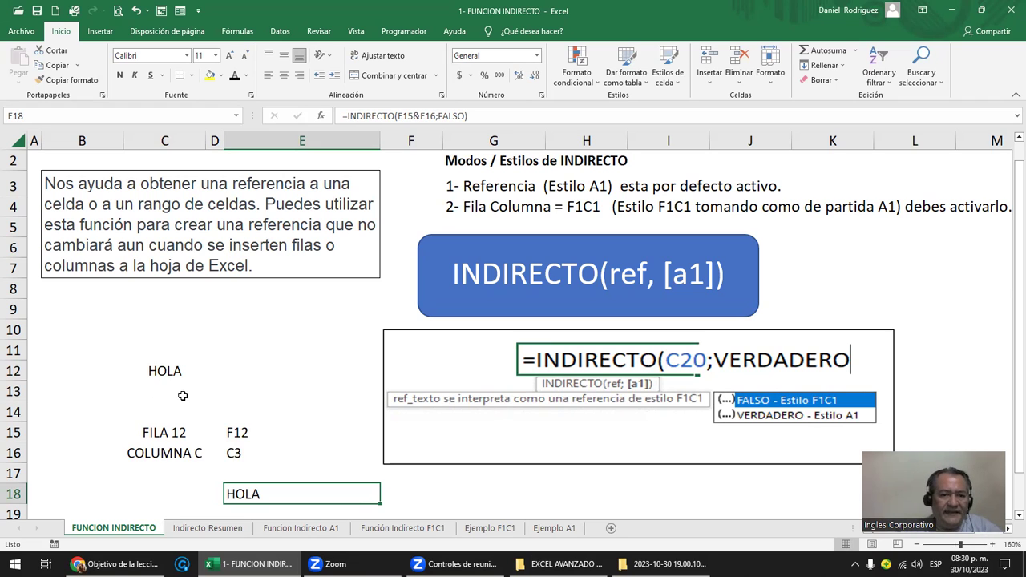
click(242, 432)
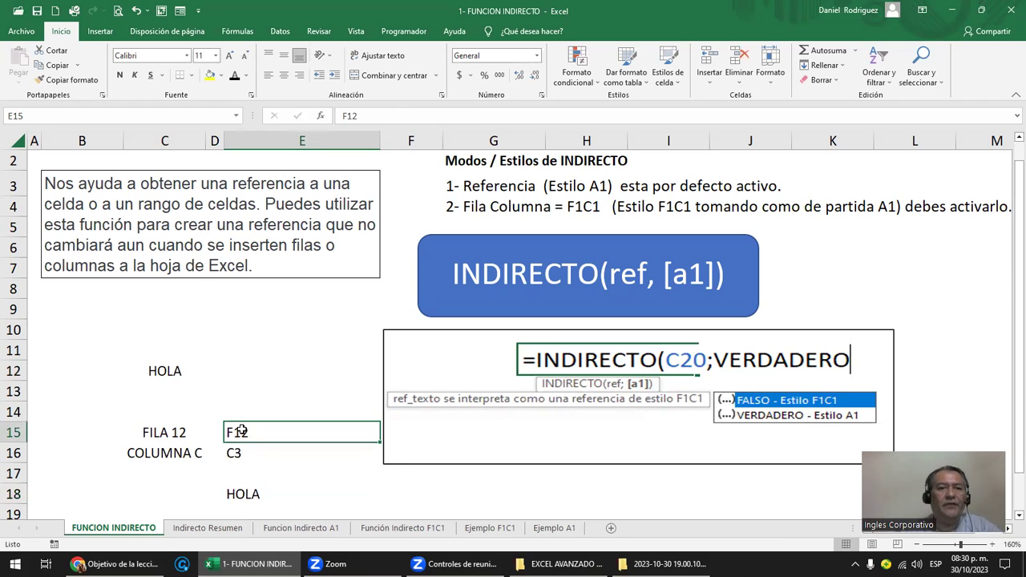
drag(241, 440, 238, 452)
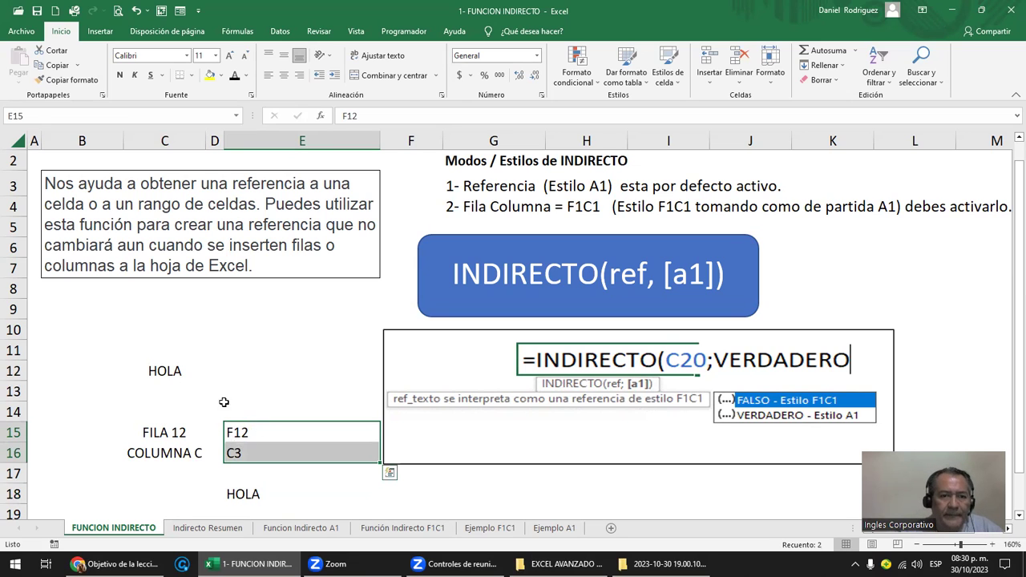
click(248, 451)
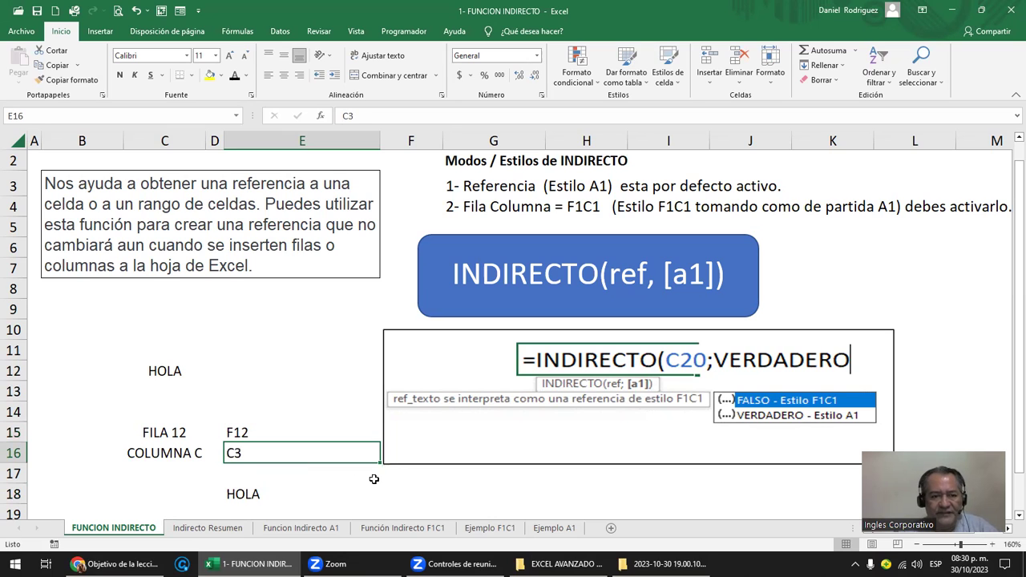
key(Up)
key(F2)
key(Left)
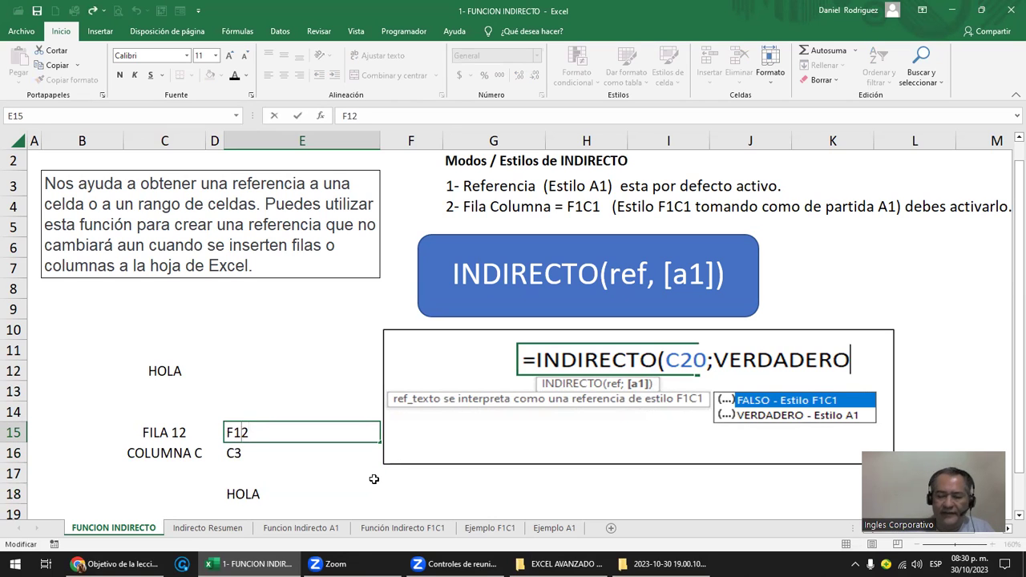
text(1)
key(Return)
key(Down)
key(Down)
key(F2)
key(Escape)
click(165, 358)
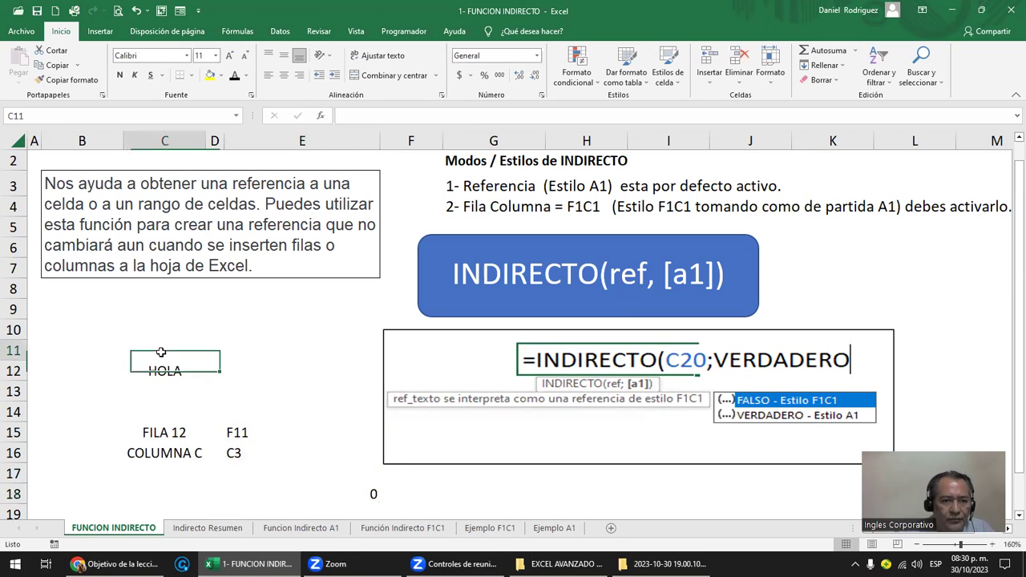
key(Escape)
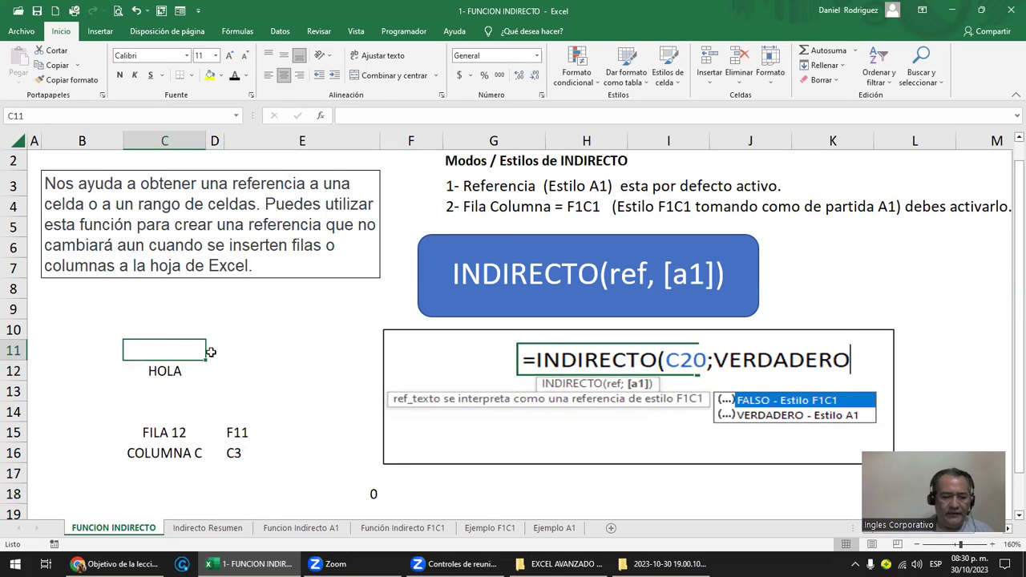
text(G)
key(BackSpace)
text(GATO)
key(Return)
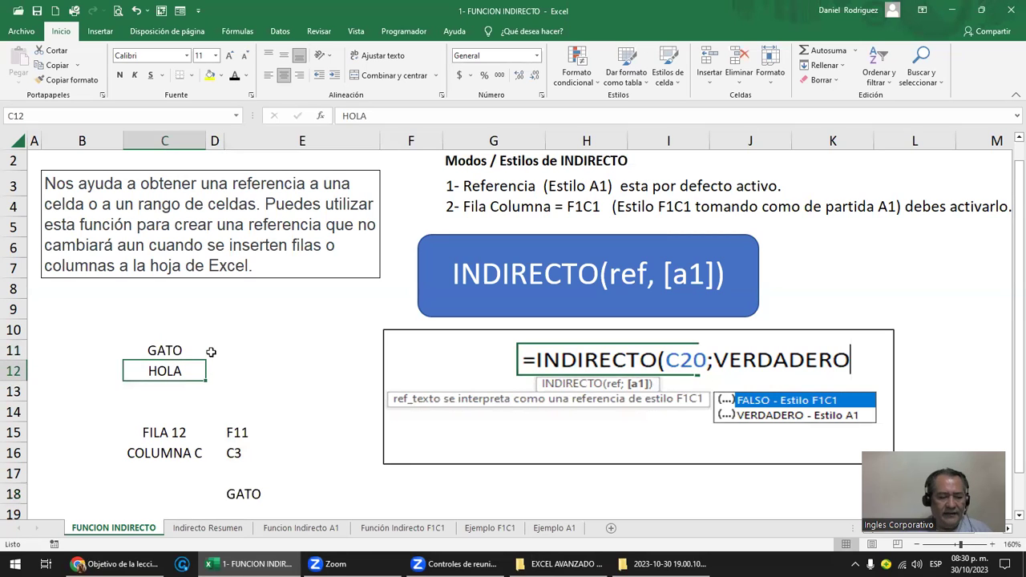
key(ctrl+z)
key(ctrl+z)
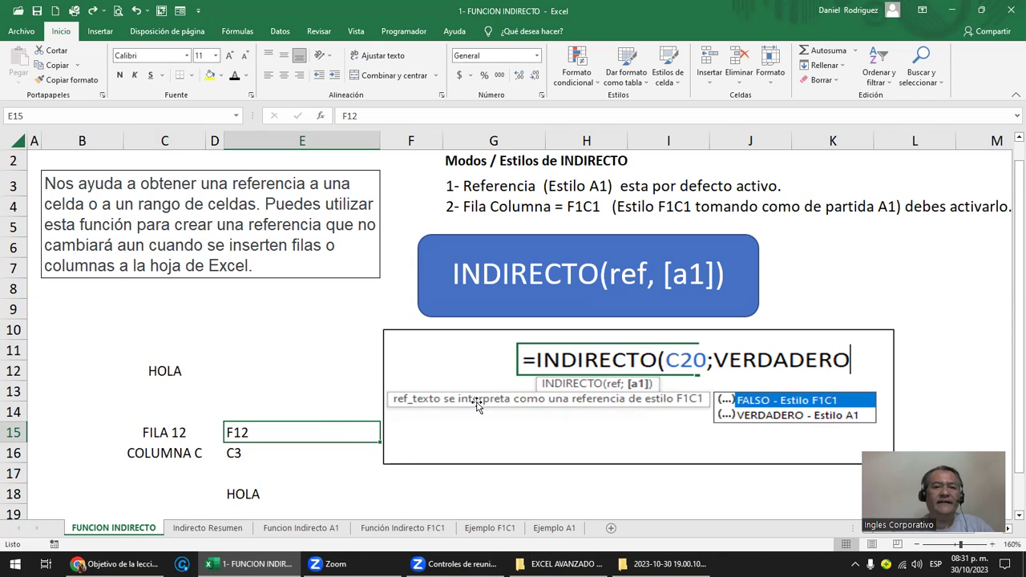
drag(237, 434, 238, 451)
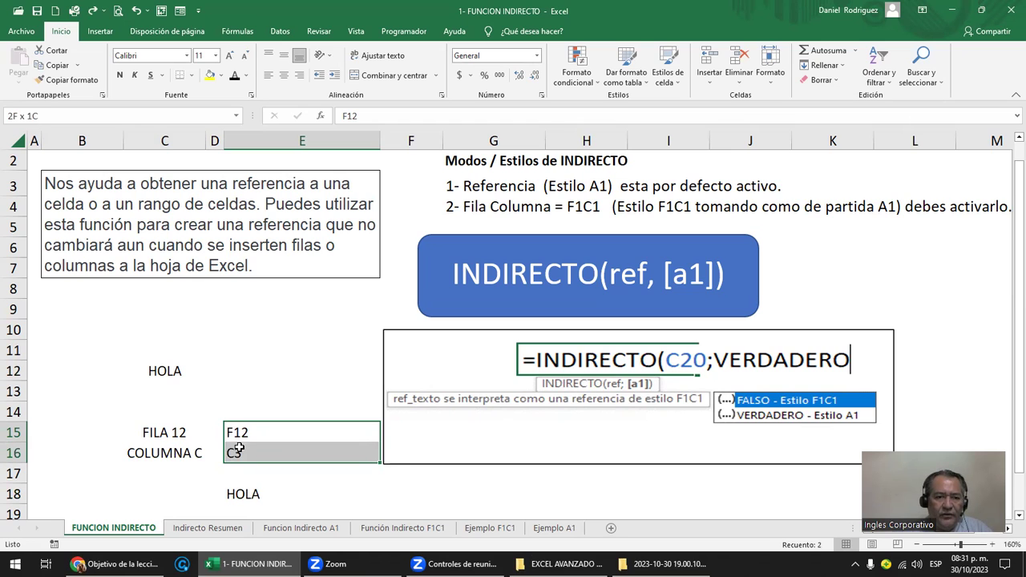
click(294, 432)
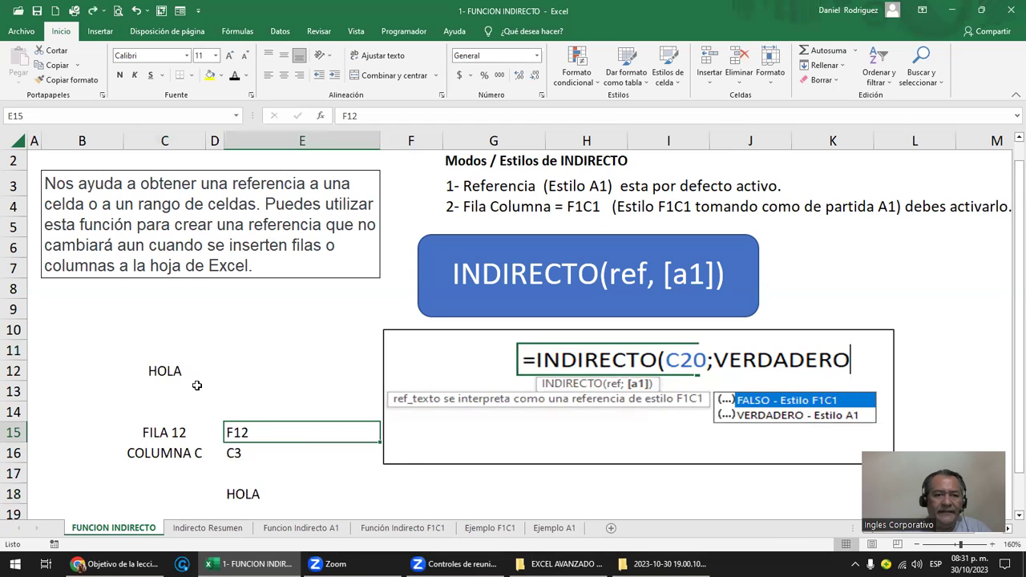
click(158, 372)
click(26, 116)
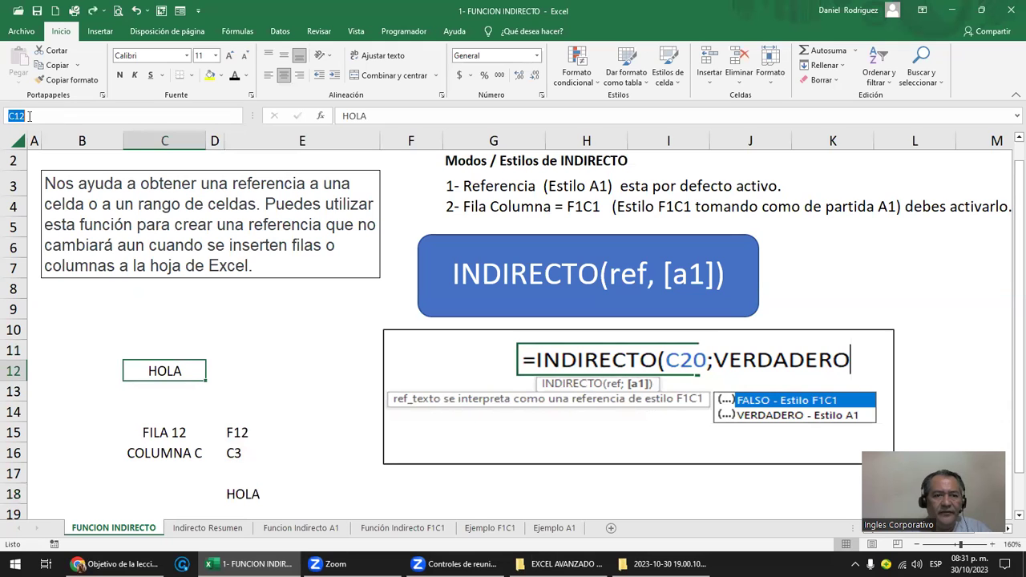
key(Escape)
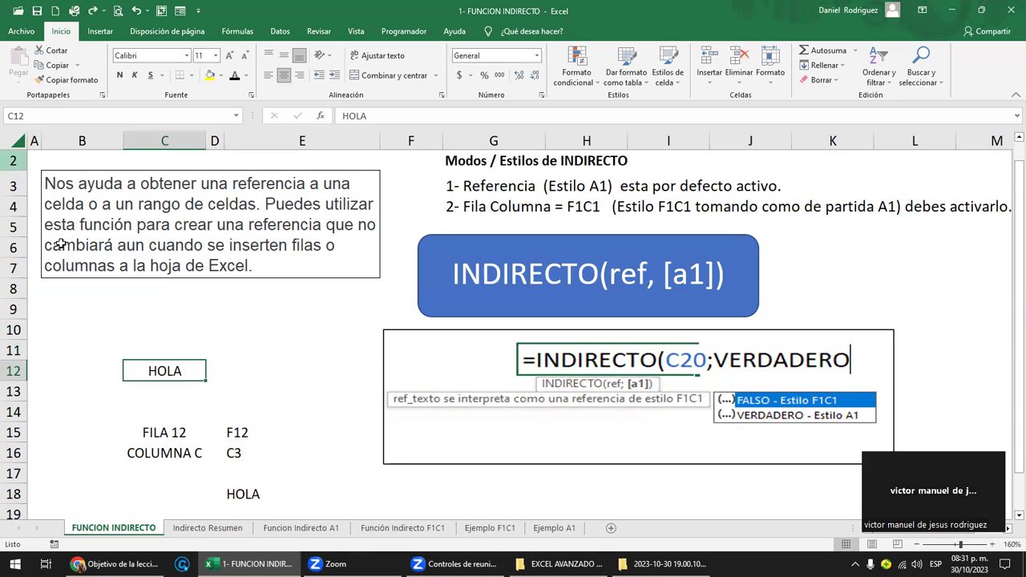
scroll(60, 244, up, 1)
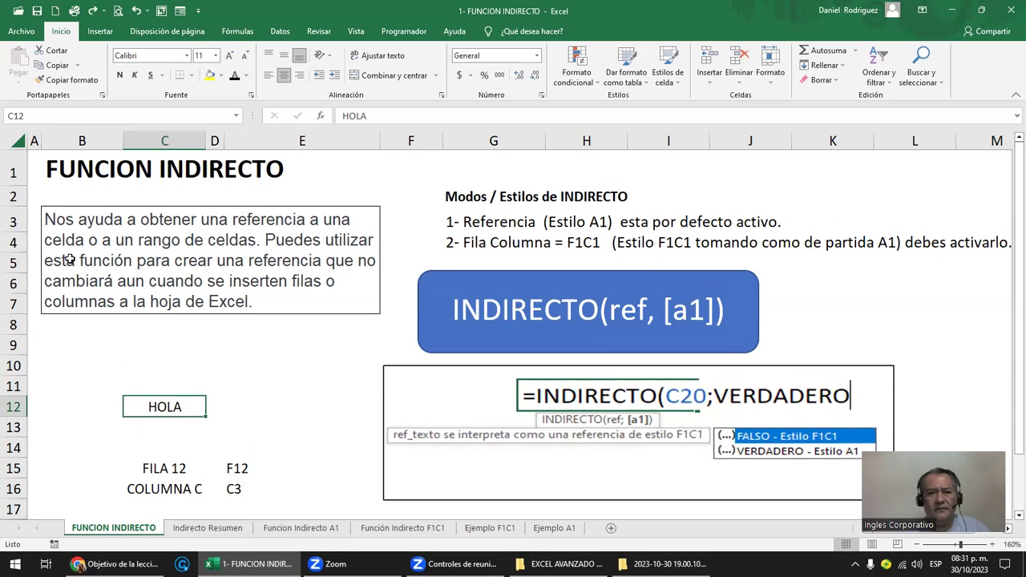
click(288, 404)
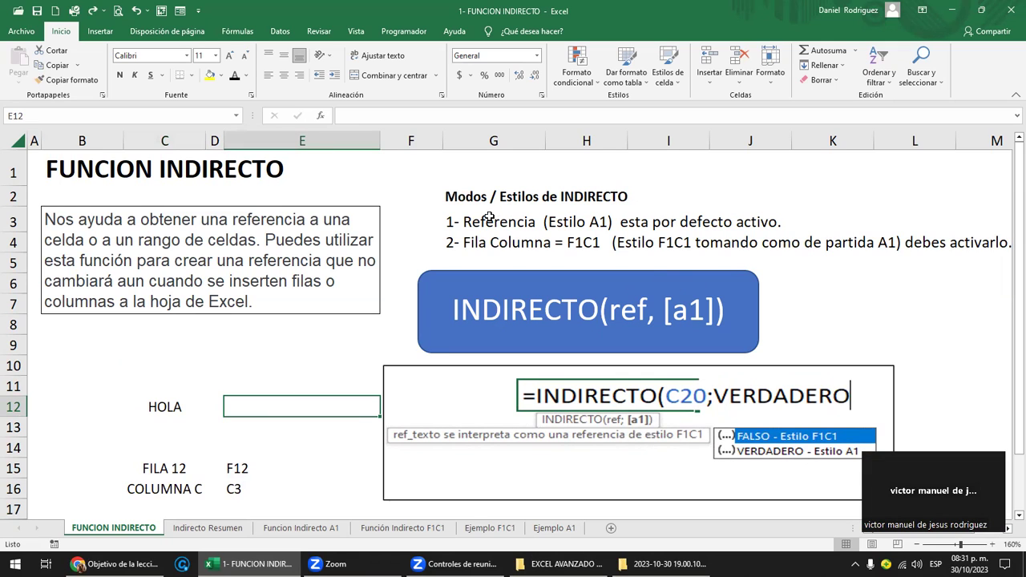
click(460, 200)
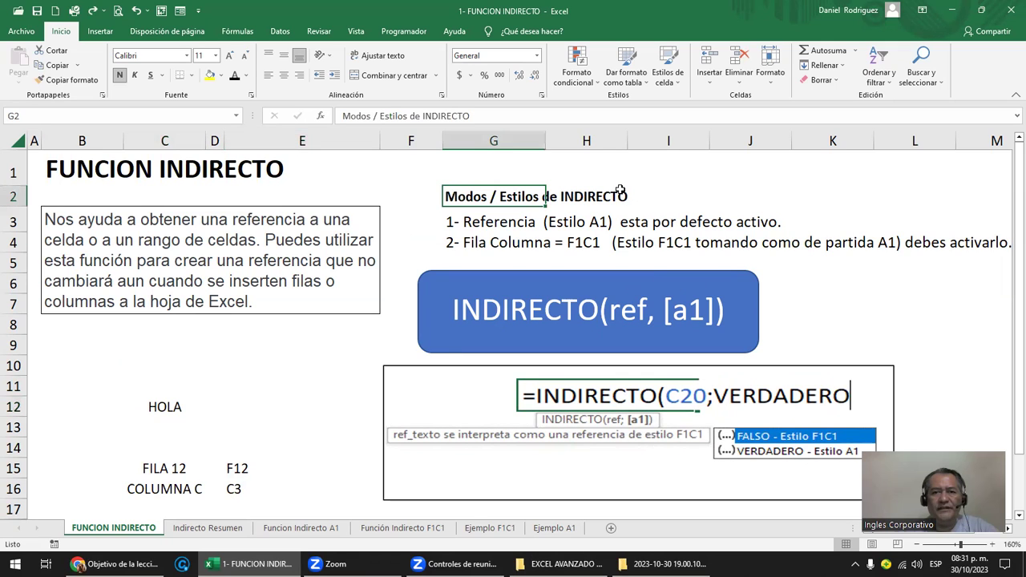
click(469, 221)
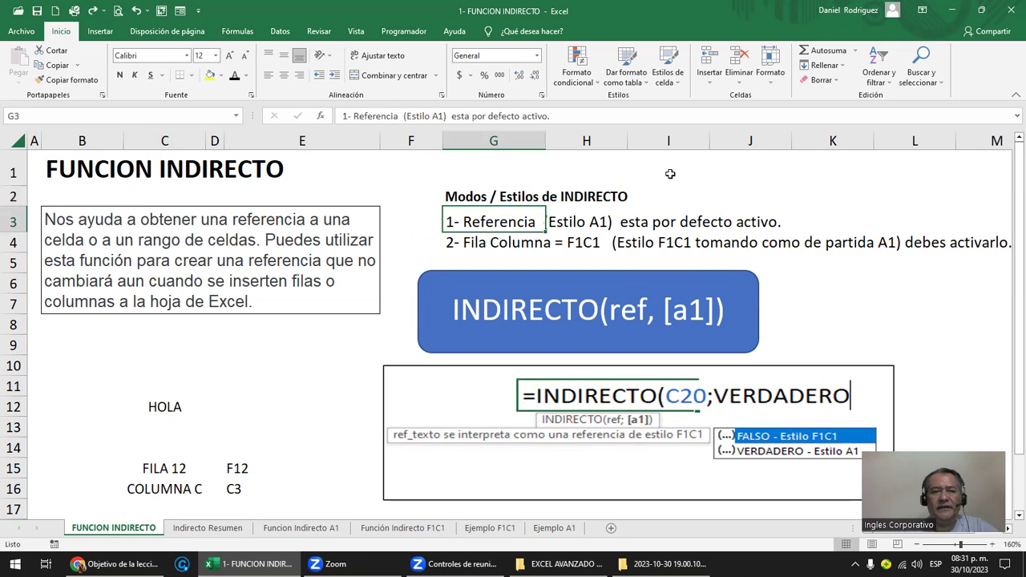
click(670, 173)
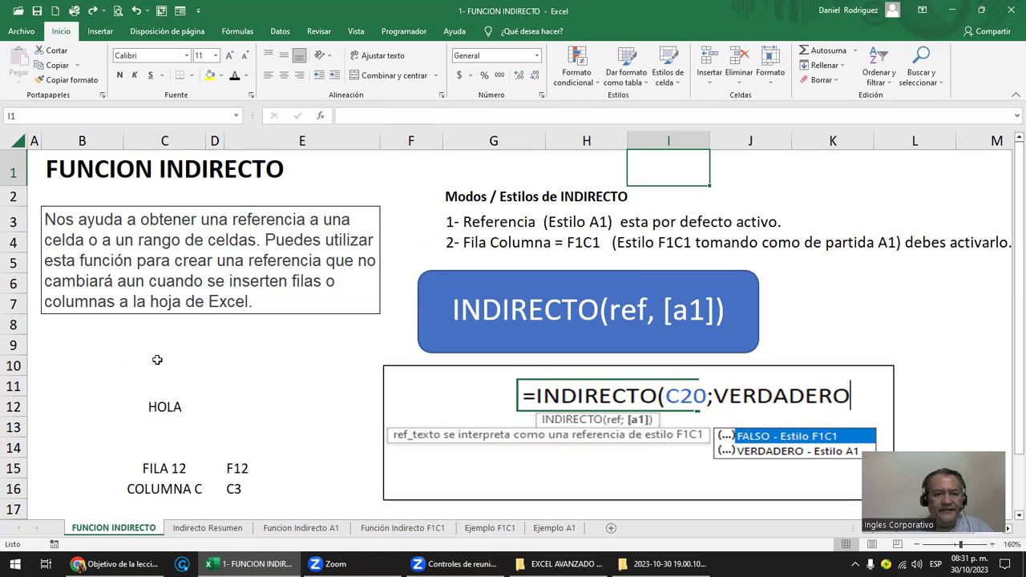
click(30, 365)
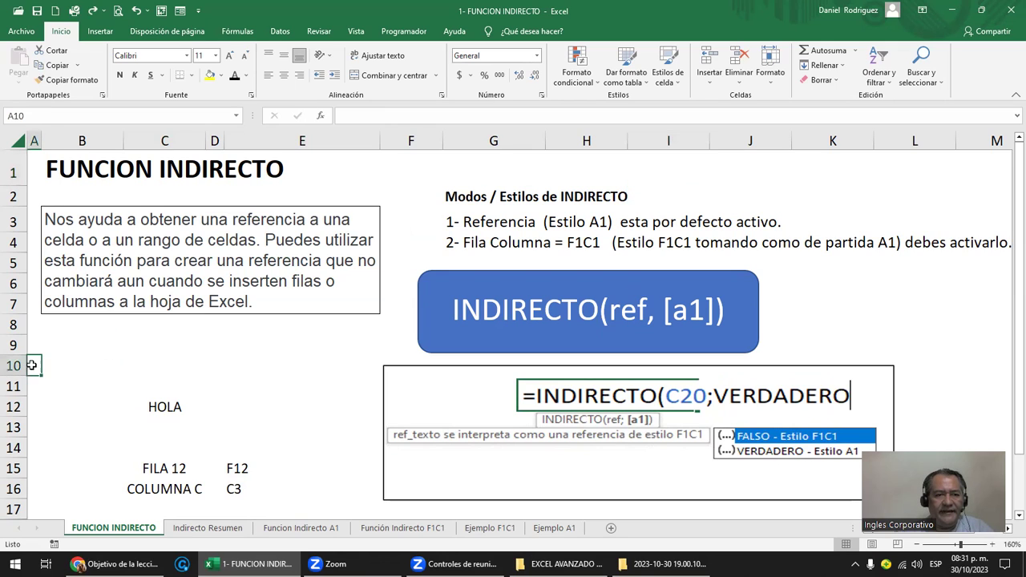
click(166, 365)
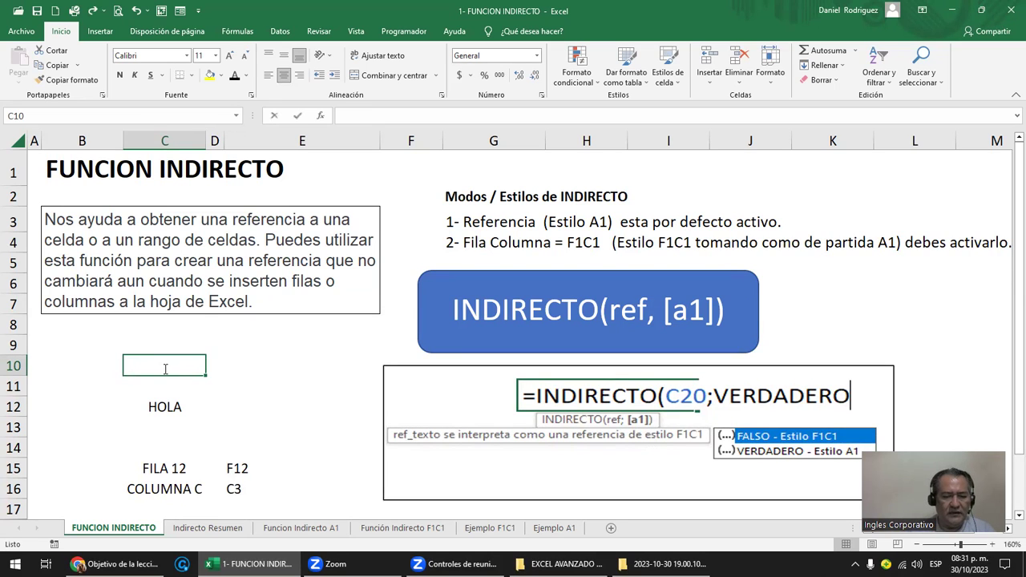
Enter GOMA in cell C10
text(GOMA)
key(Return)
click(165, 367)
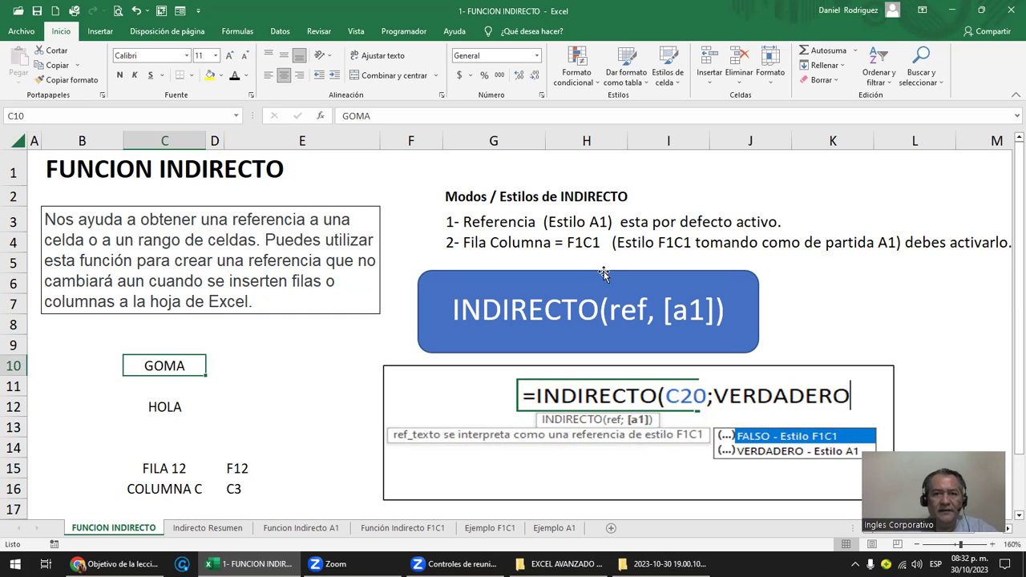
Start an INDIRECTO formula on C10 in E10, abandon it, and clear the block C10:E16
click(300, 375)
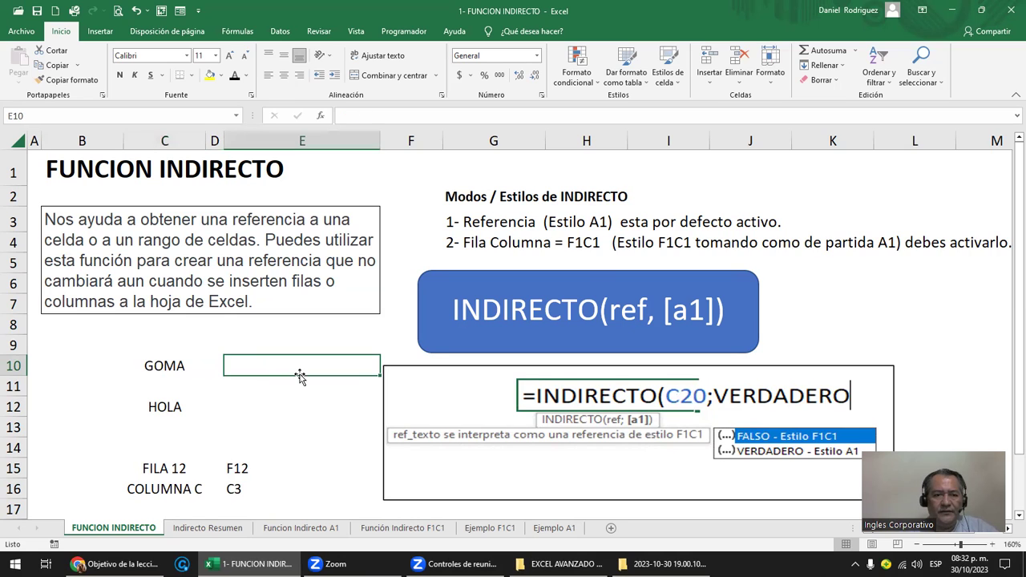
text(=INDI)
key(Down)
key(Tab)
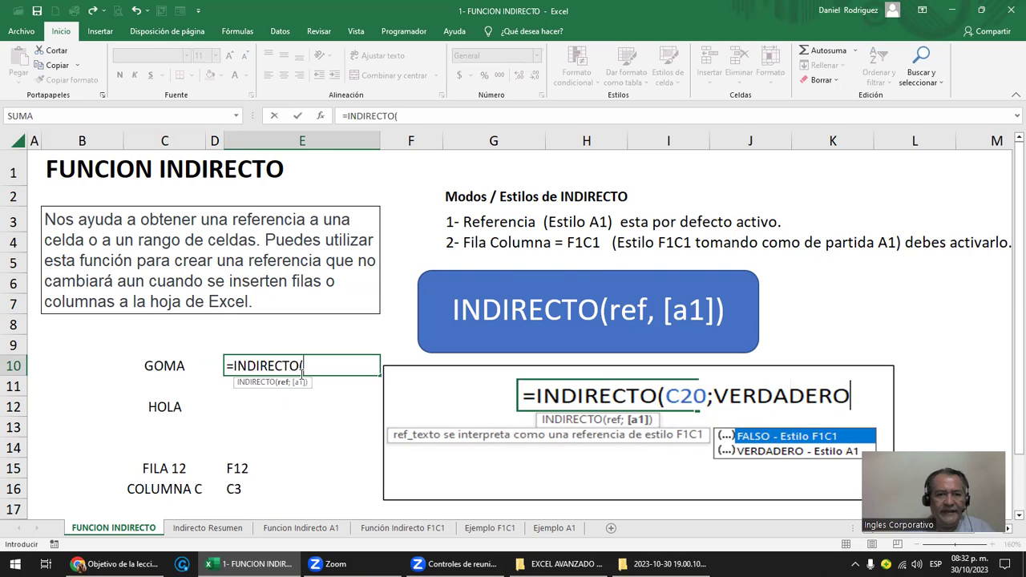
click(163, 365)
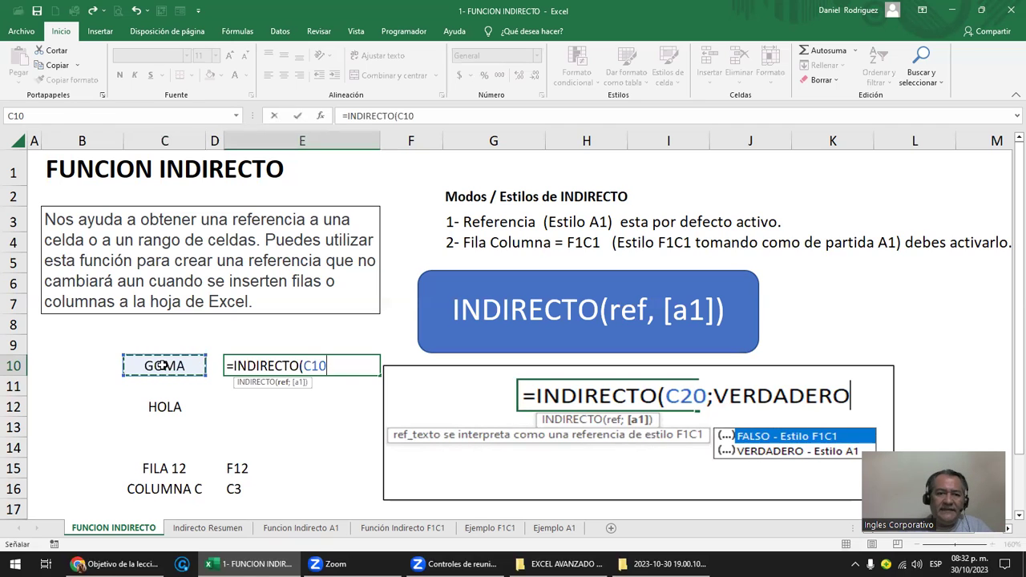
key(Escape)
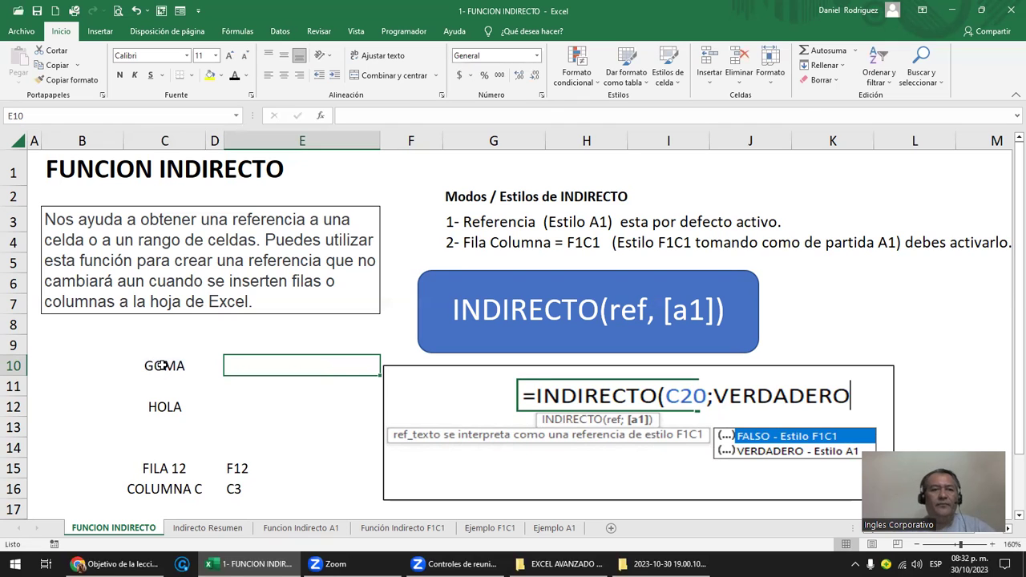
drag(163, 366, 277, 481)
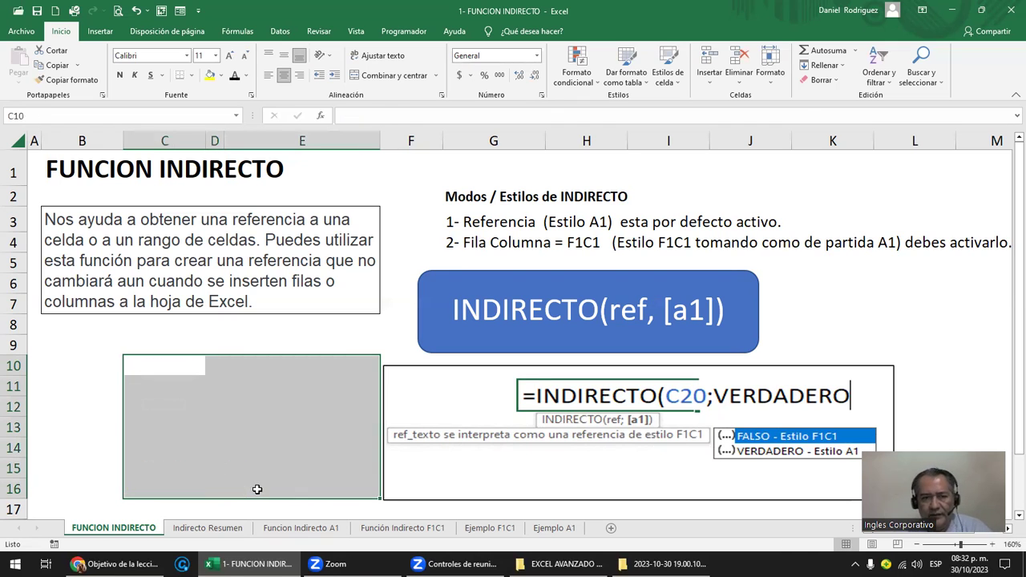
click(149, 367)
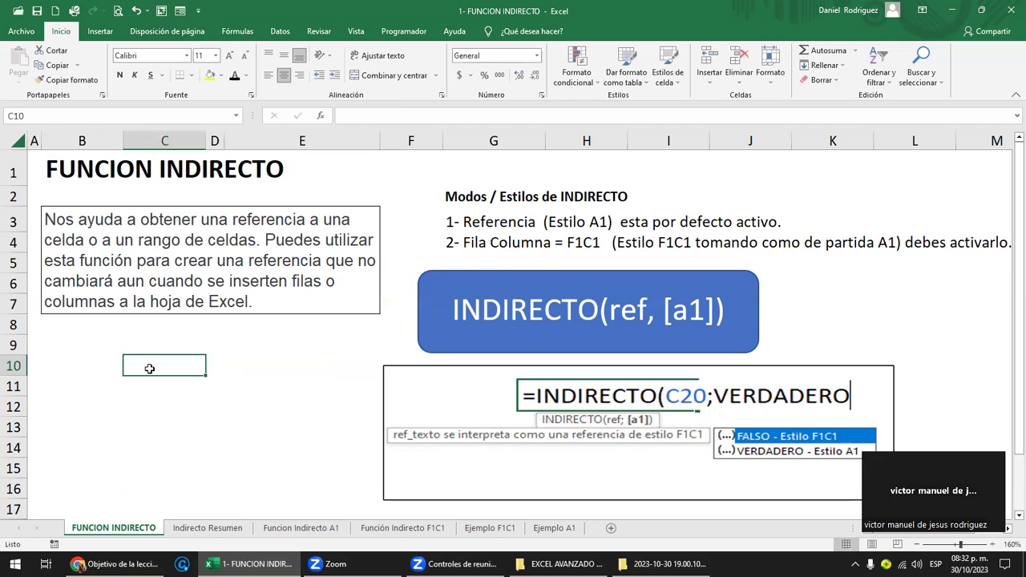
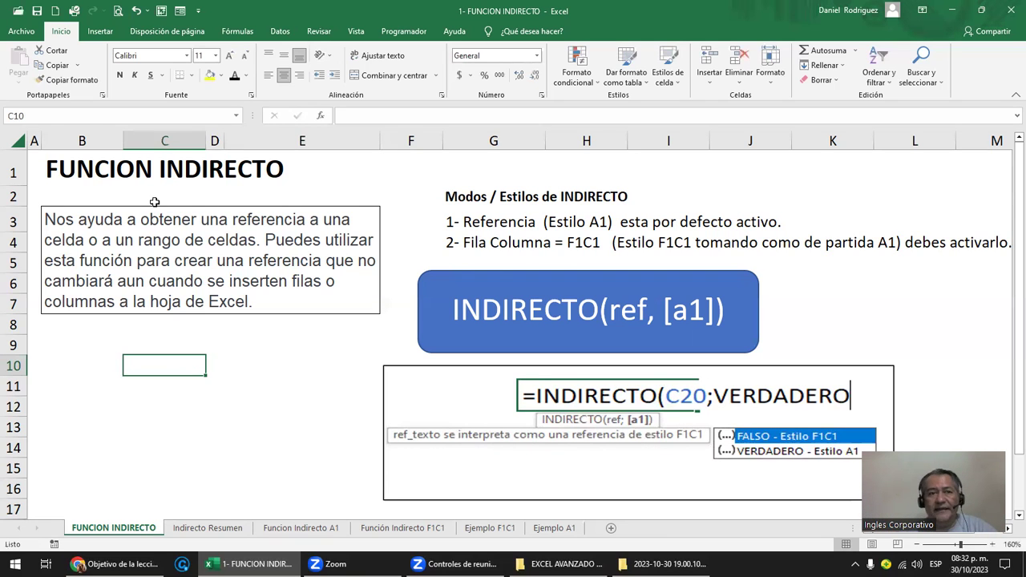
Highlight the top rows and columns A–E on FUNCION INDIRECTO, then go to the Indirecto Resumen sheet
drag(11, 170, 6, 488)
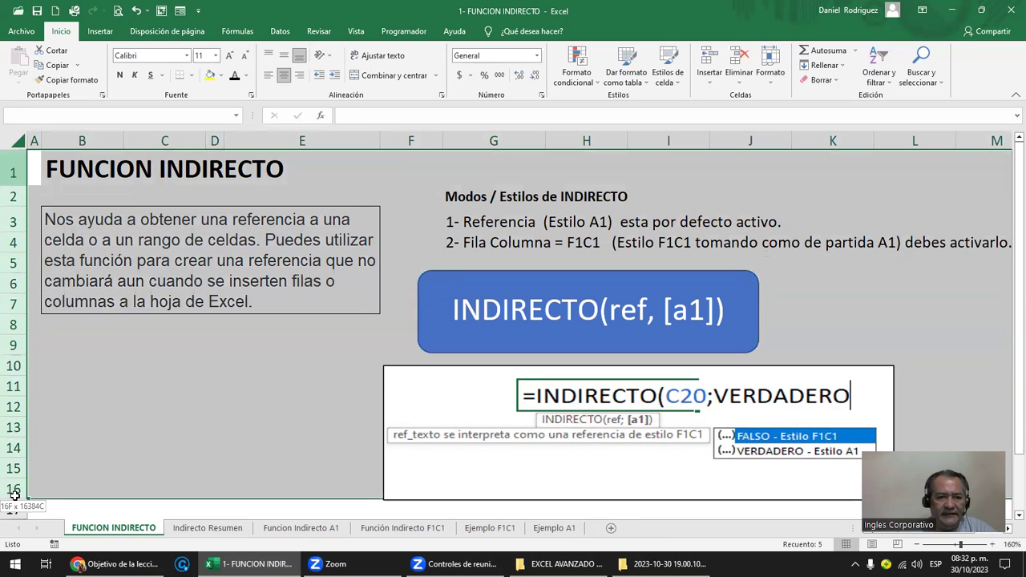
drag(33, 141, 290, 141)
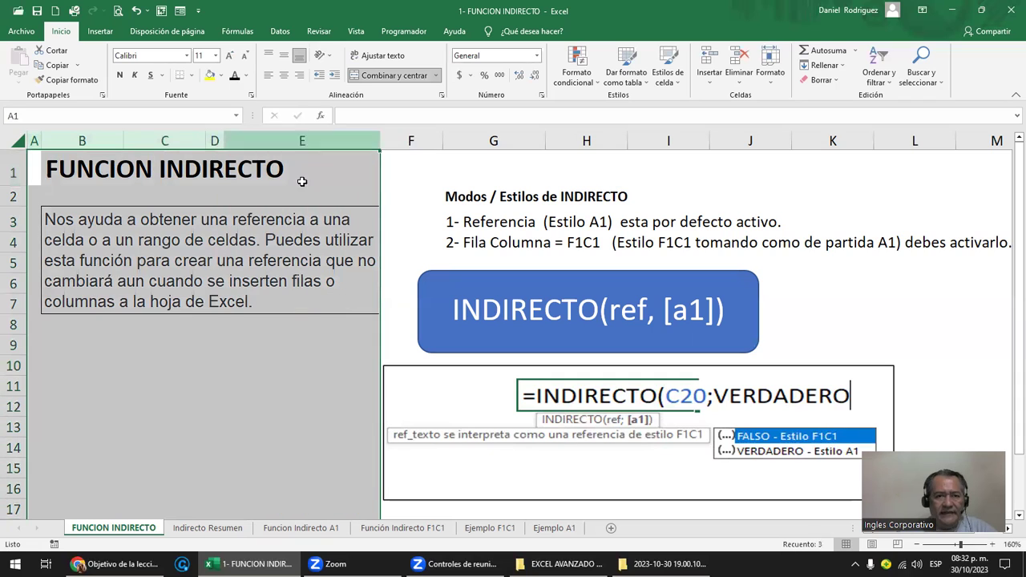
click(304, 193)
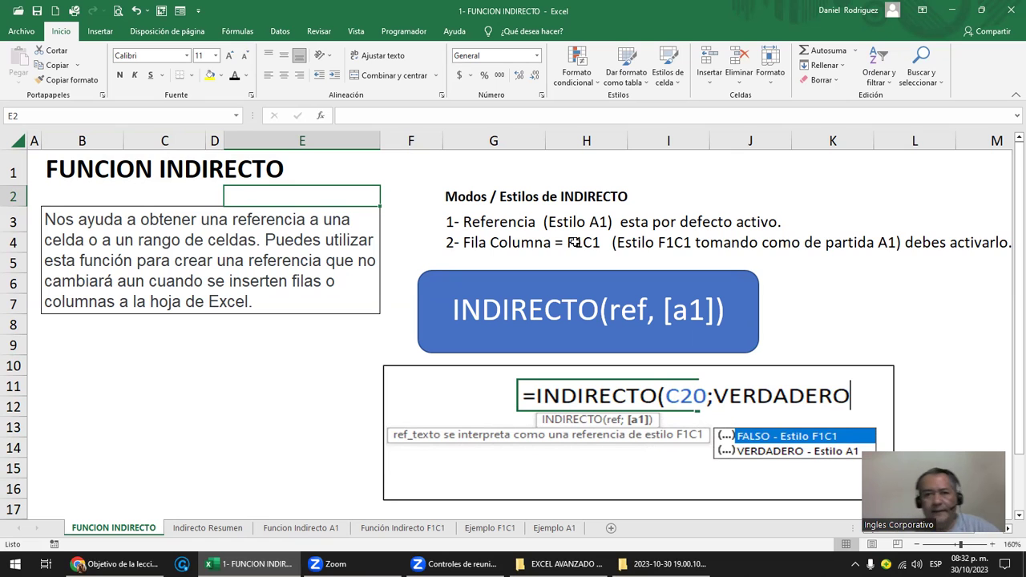
click(207, 528)
On the Funcion Indirecto A1 sheet, enter REFERENCIA in E1 and give it a yellow fill
click(335, 531)
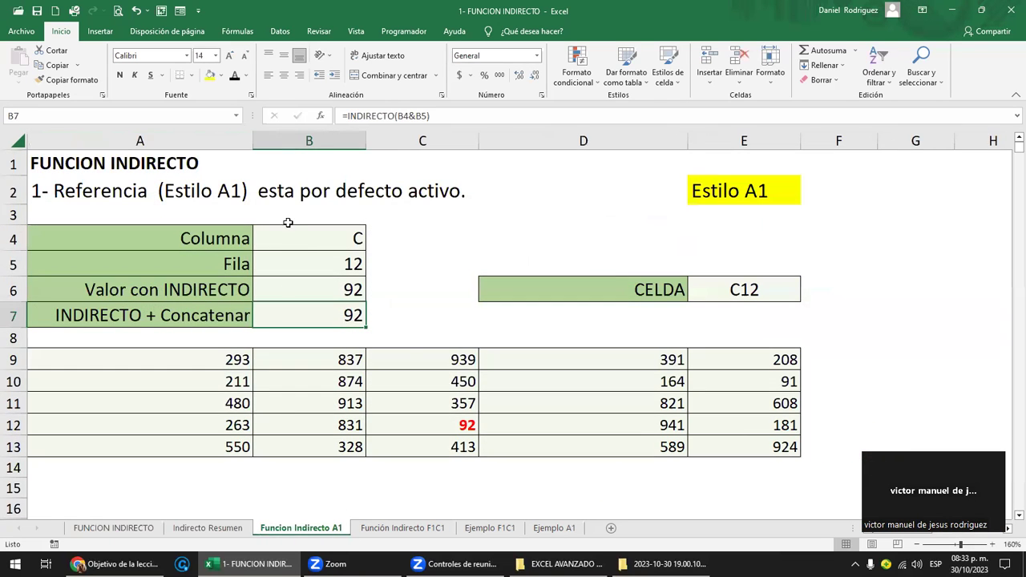
click(721, 189)
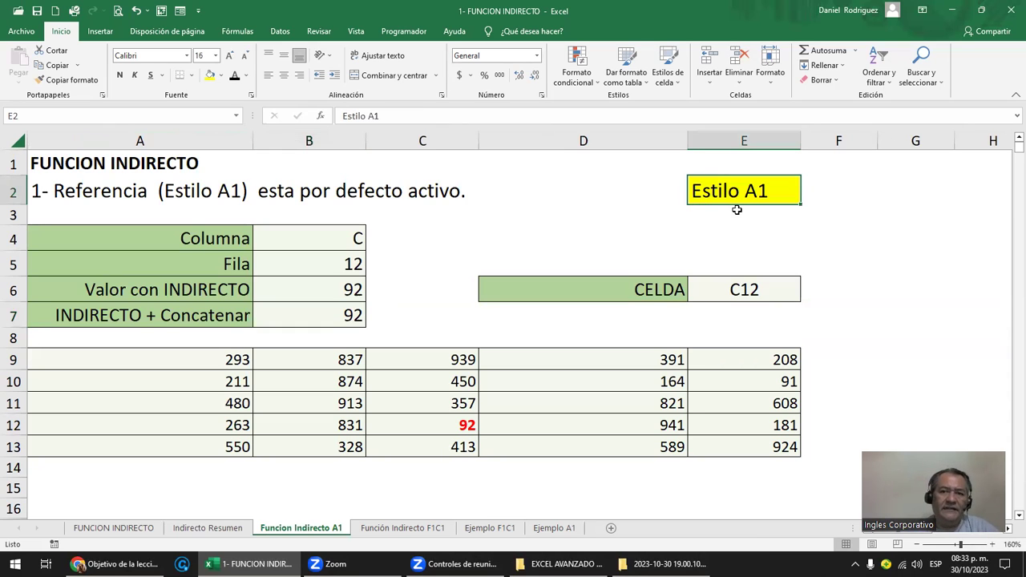
click(728, 164)
text(R)
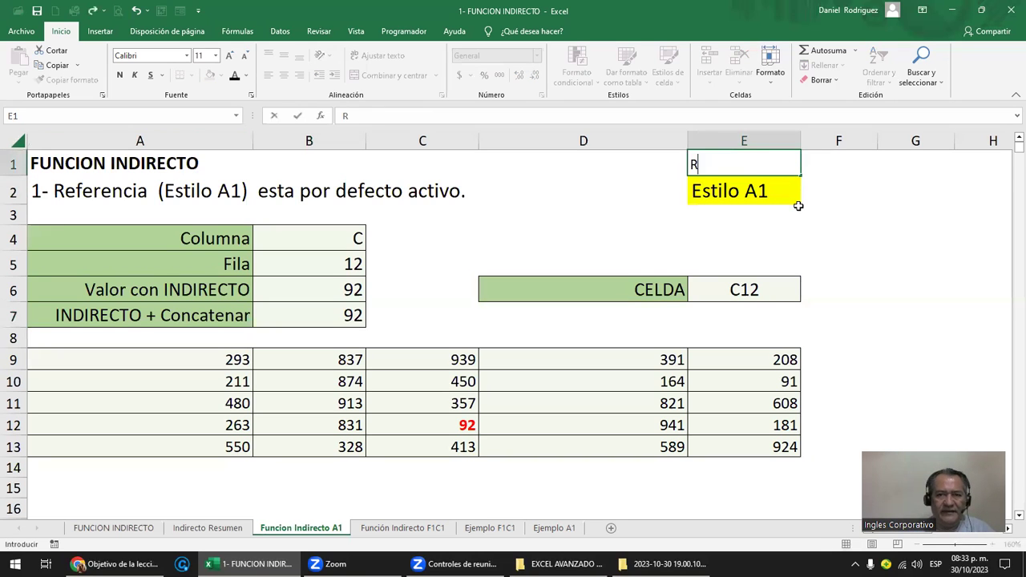
text(EFERENCIA)
key(Return)
key(Up)
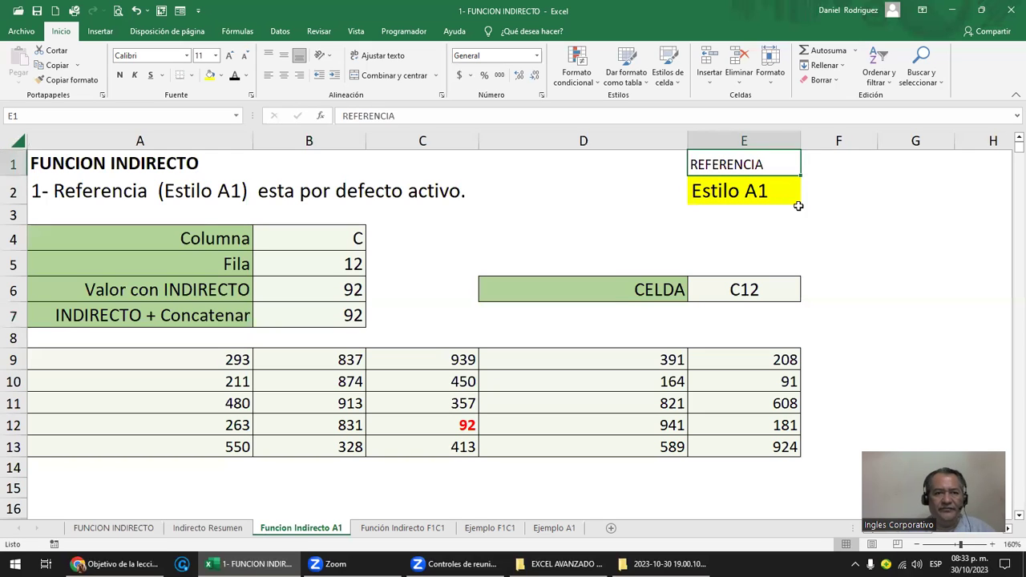
click(210, 75)
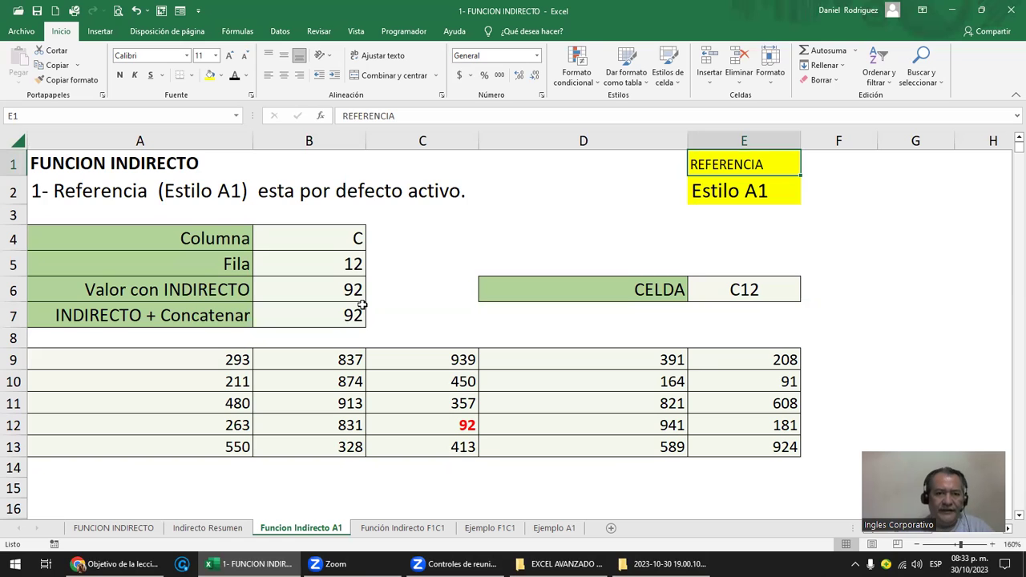
Point out the 92 in C12, the A9:E13 number table, its first cells and columns A–E
click(446, 426)
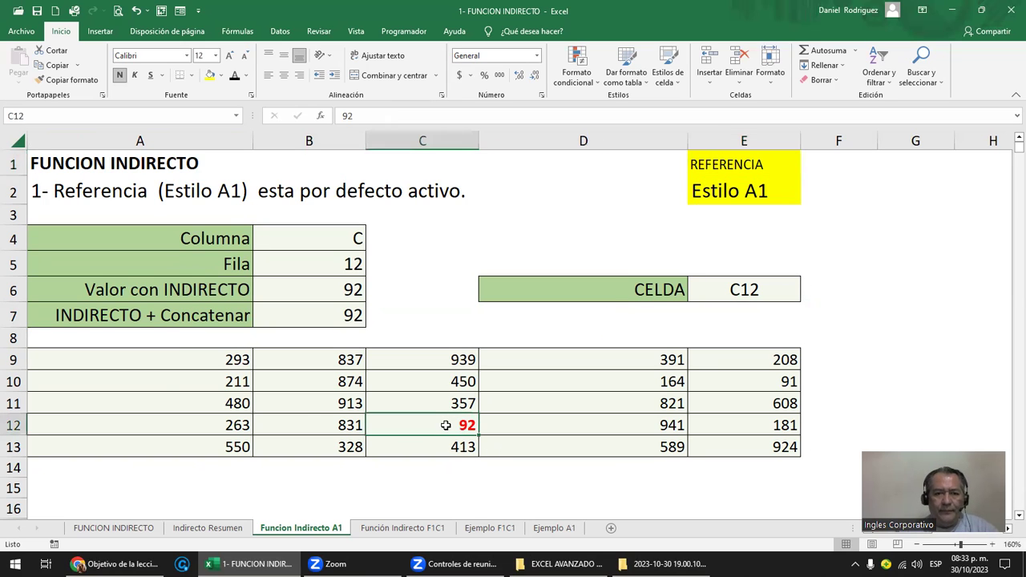
drag(118, 362, 726, 438)
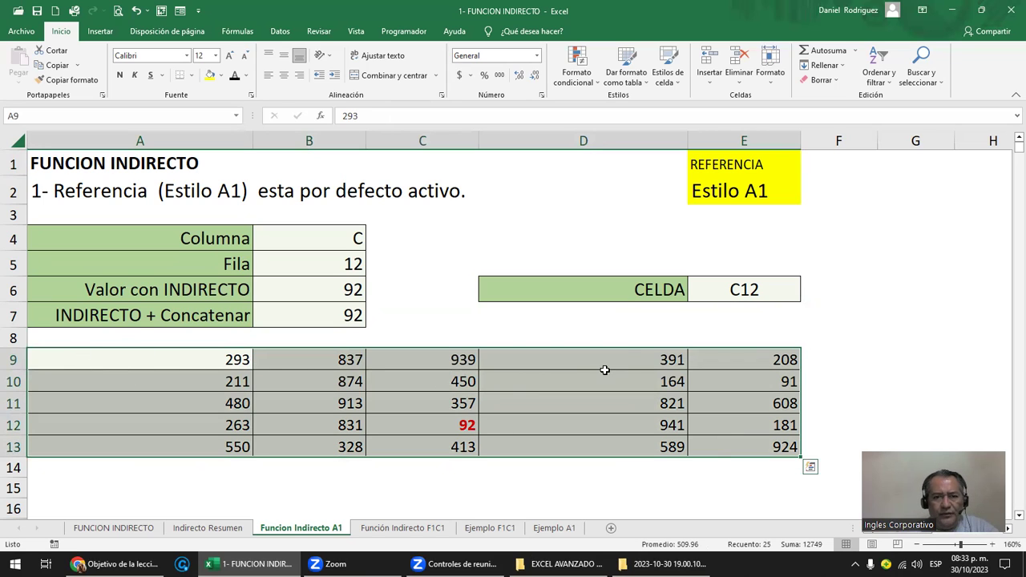
click(203, 360)
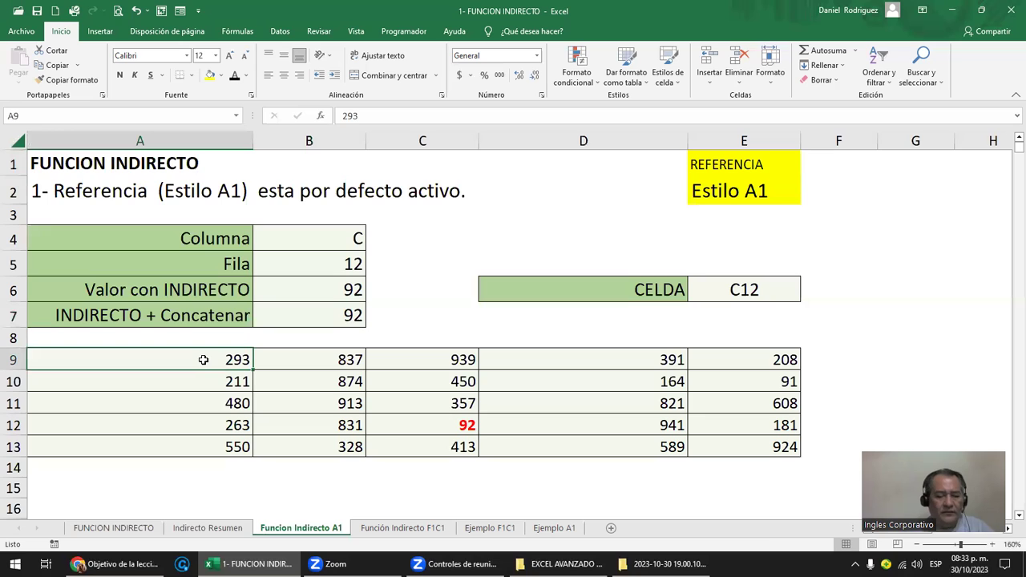
drag(203, 359, 204, 381)
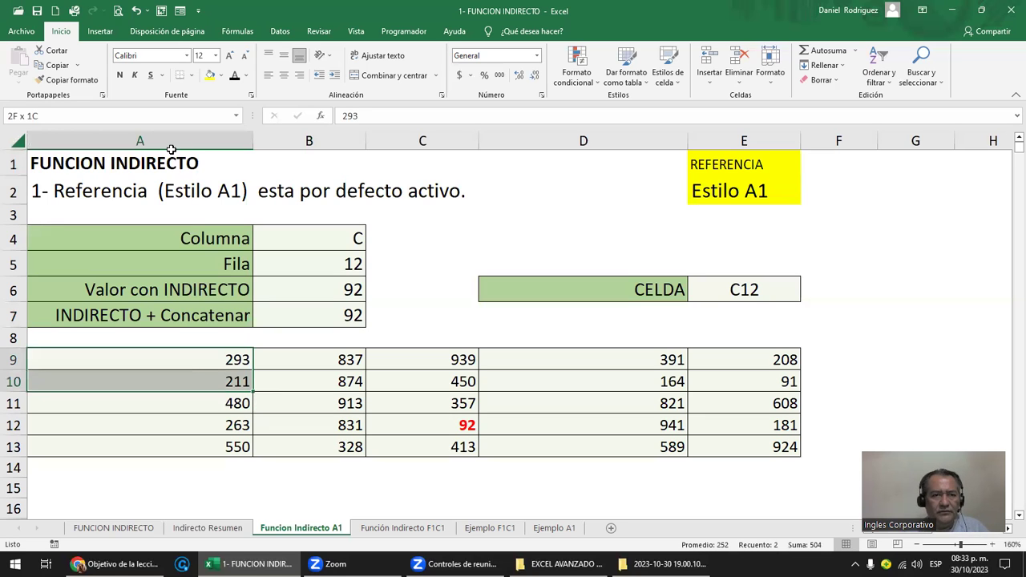
drag(145, 136, 721, 133)
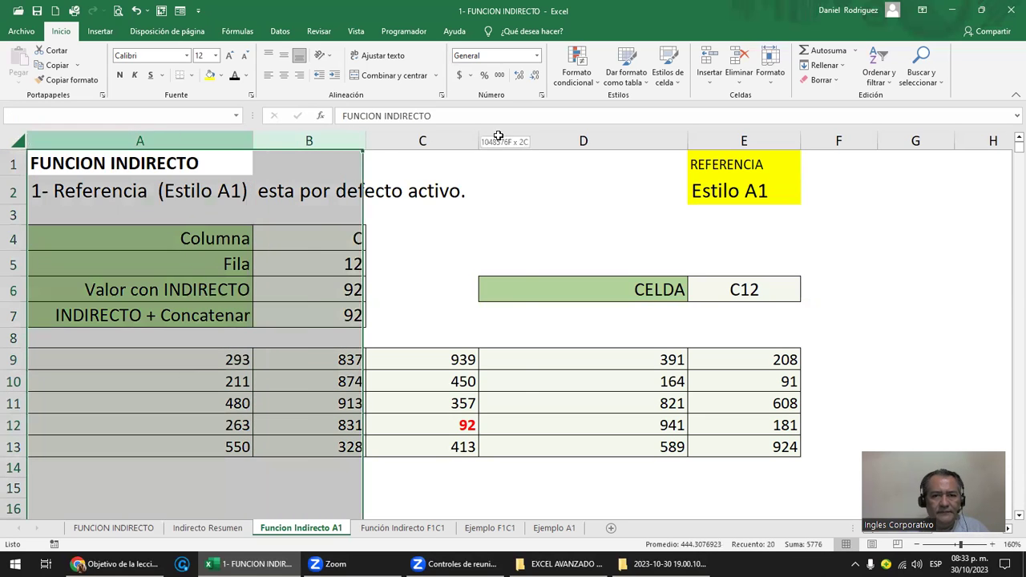
click(764, 361)
drag(204, 362, 205, 428)
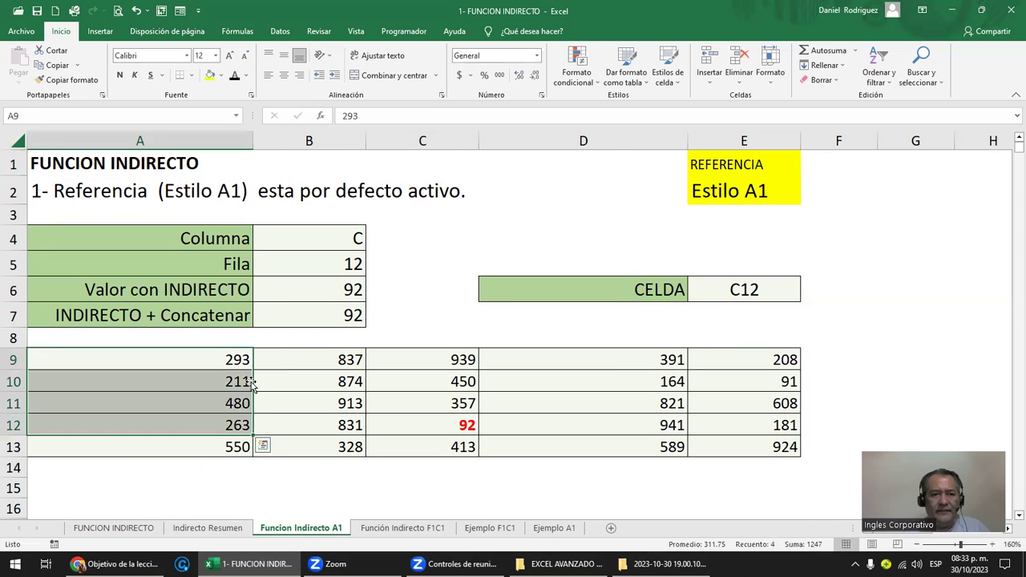
click(183, 360)
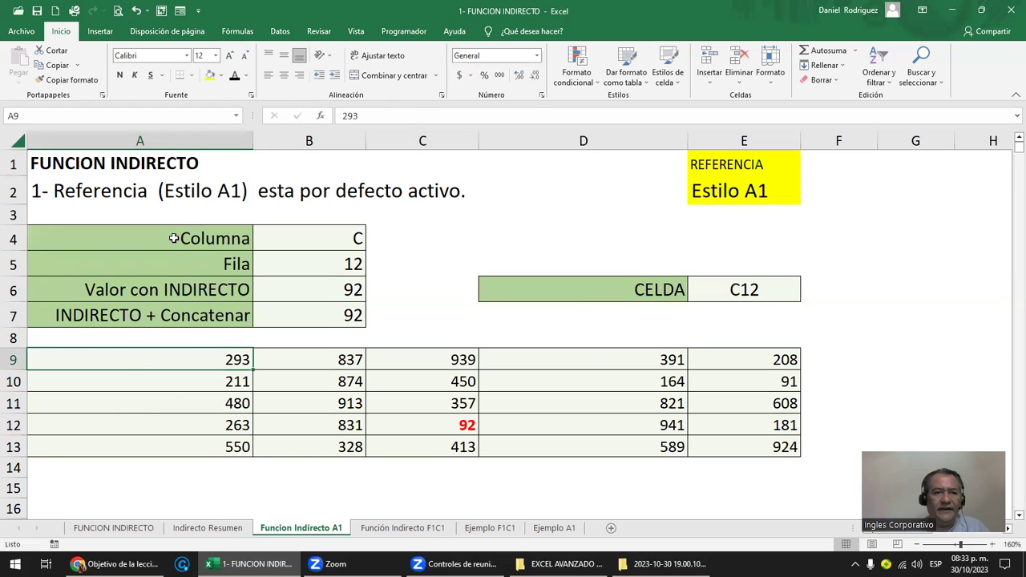
Select columns A, B, C, D and E in turn, then select the A9:E13 table
click(177, 139)
click(317, 137)
click(423, 141)
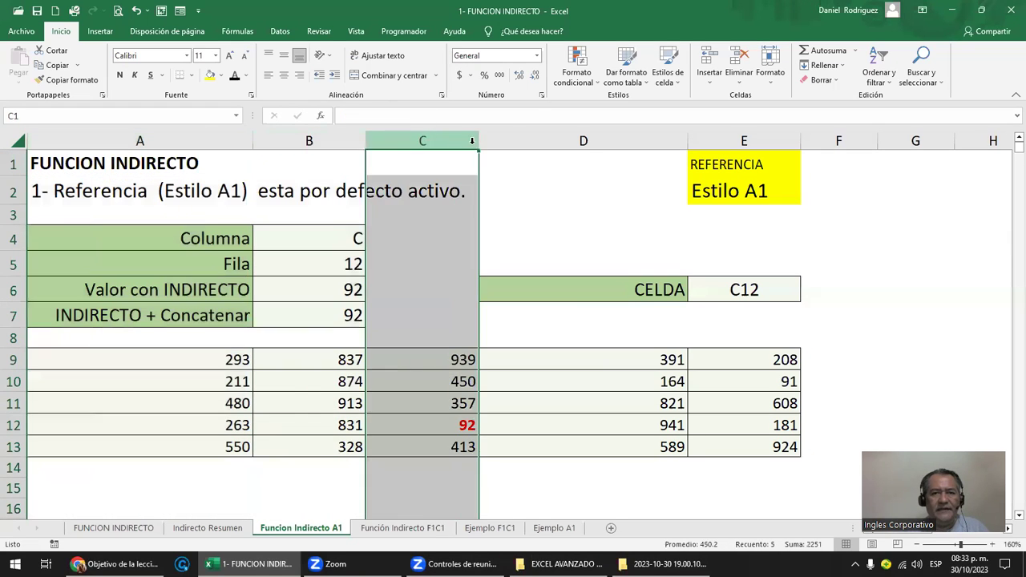
click(583, 141)
click(711, 143)
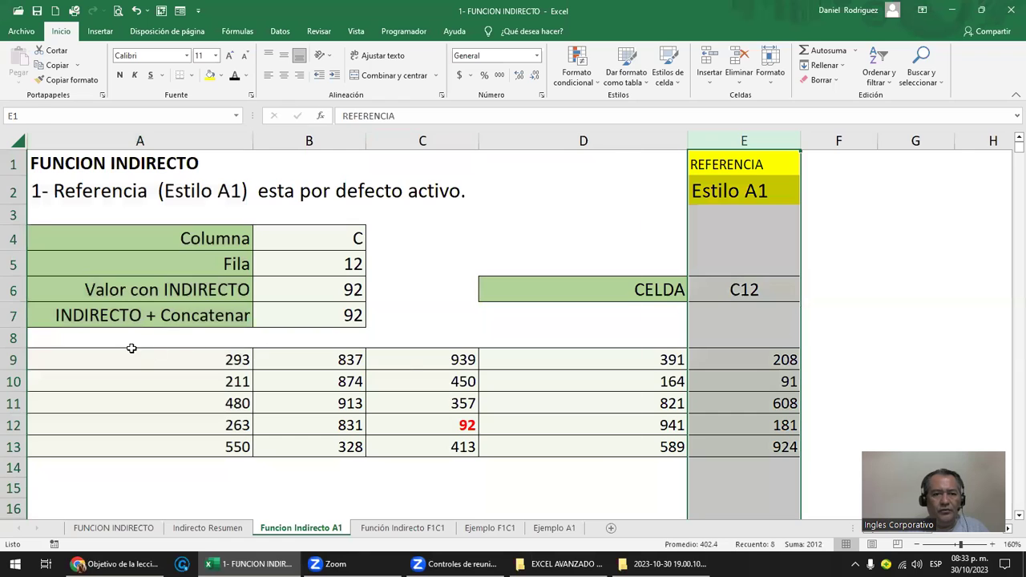
drag(133, 352, 748, 437)
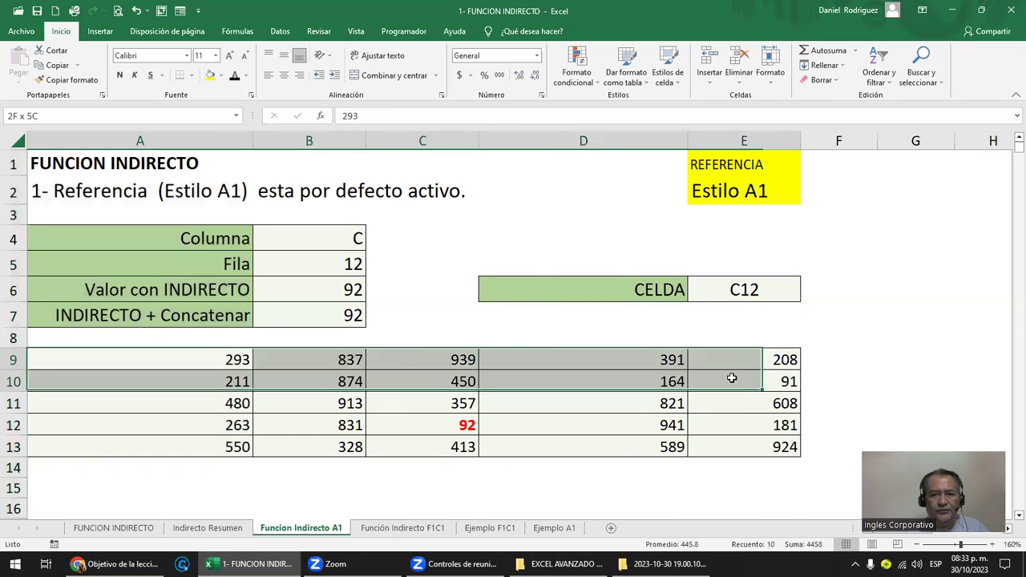
Fill A9:E13 light blue, then point out rows 9 and 13 and the 92 in C12
click(220, 75)
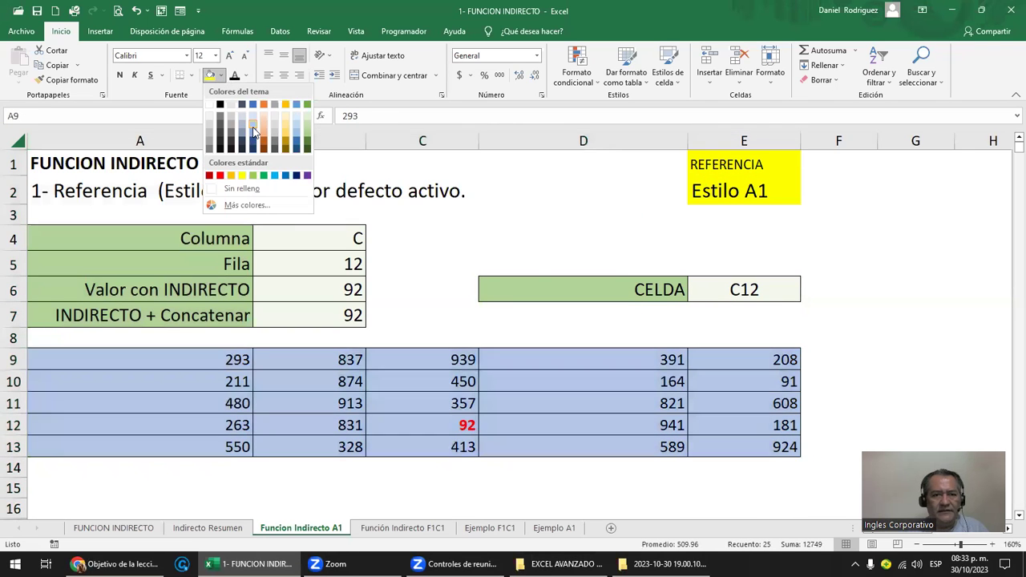
click(252, 120)
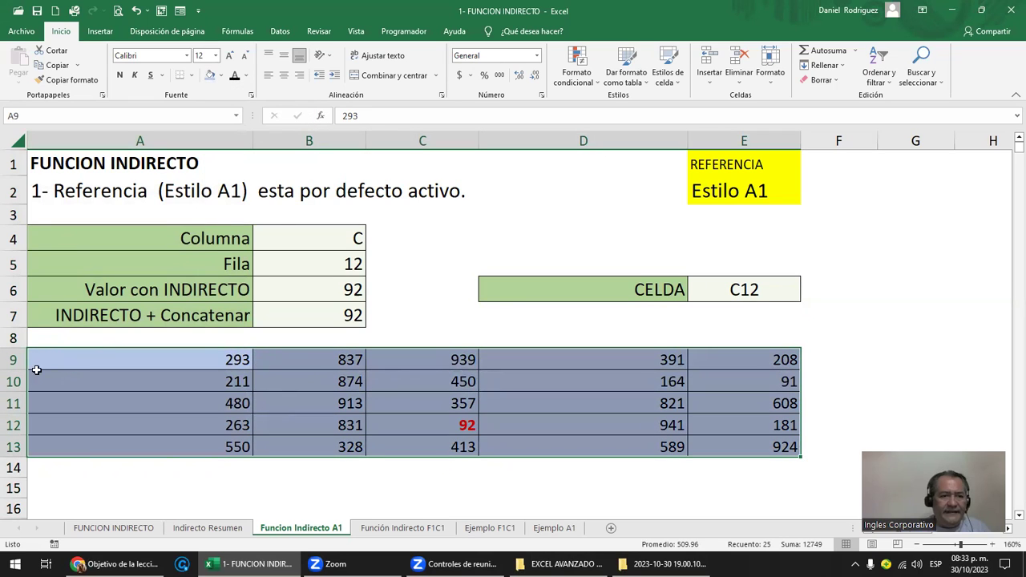
click(12, 360)
click(13, 447)
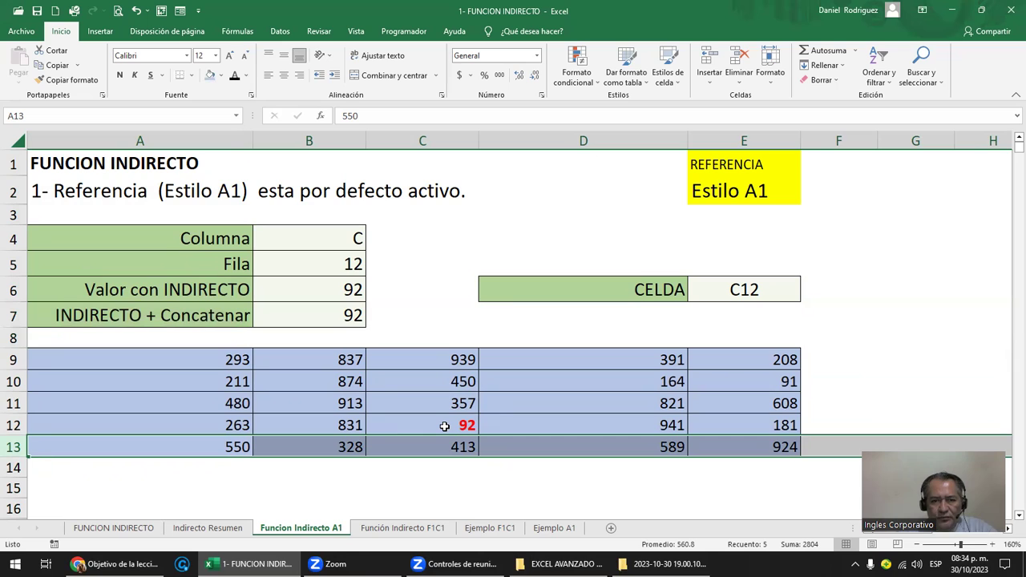
click(444, 426)
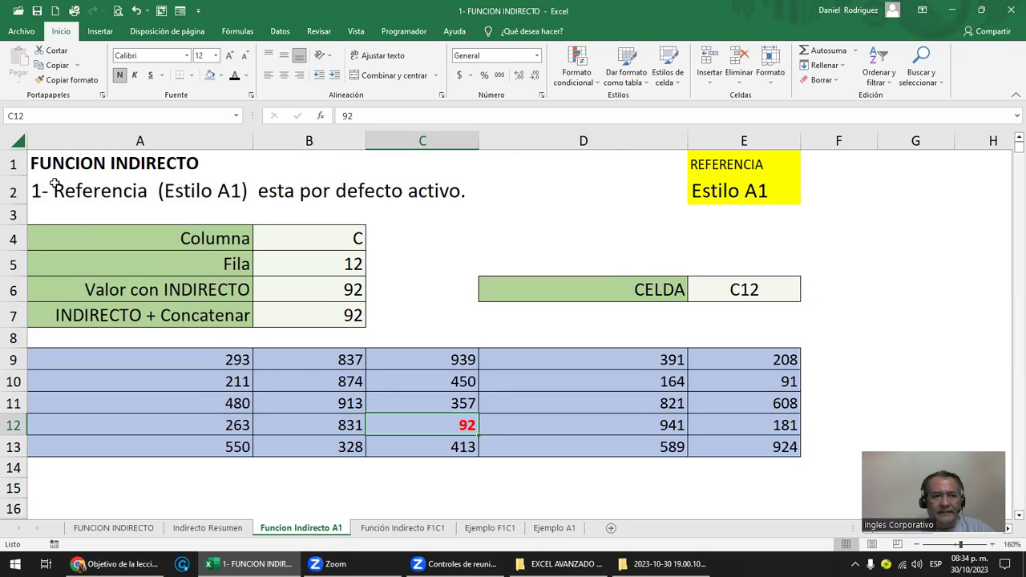
click(11, 164)
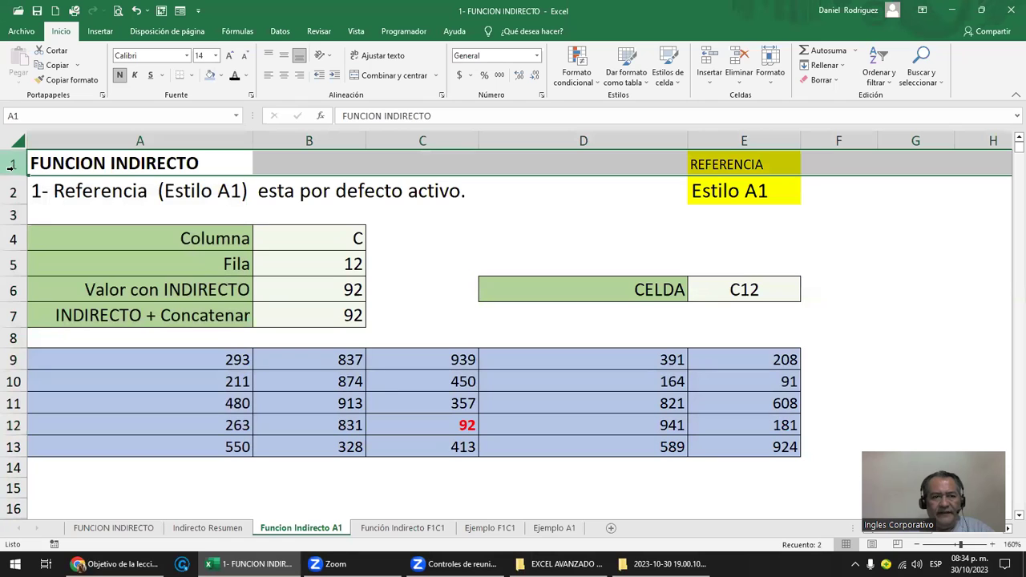
drag(11, 163, 44, 361)
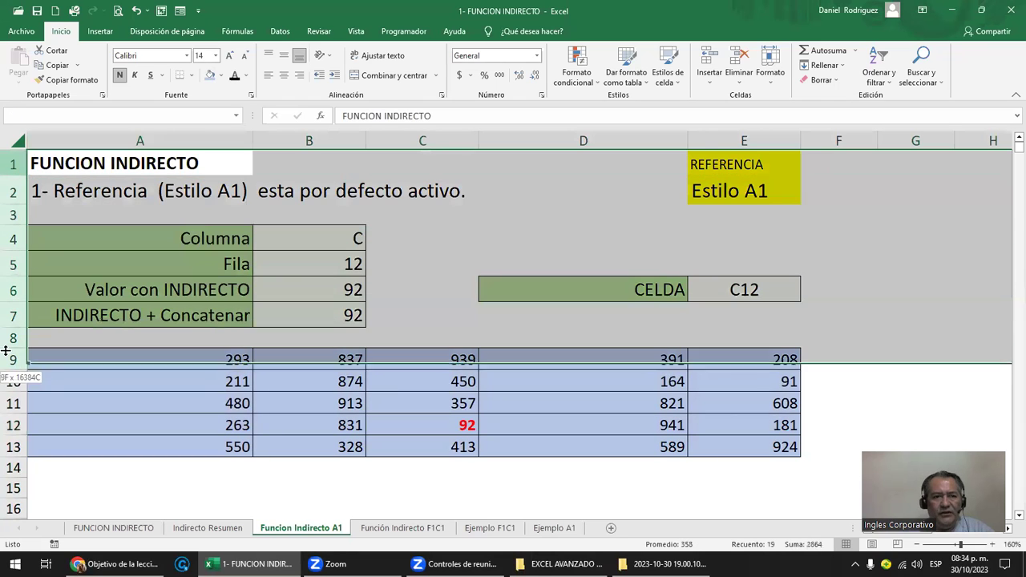
click(45, 360)
drag(45, 360, 51, 439)
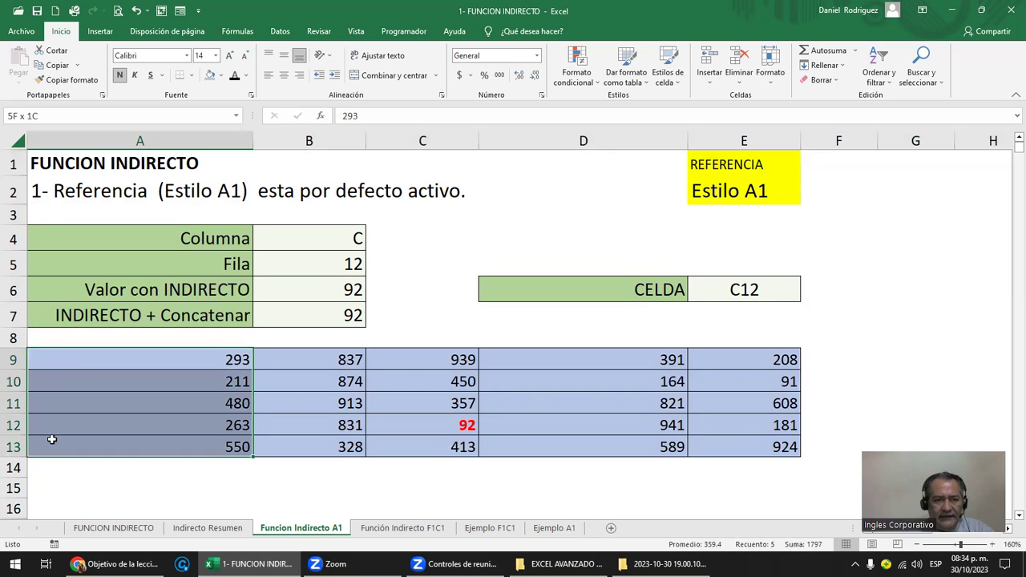
click(12, 163)
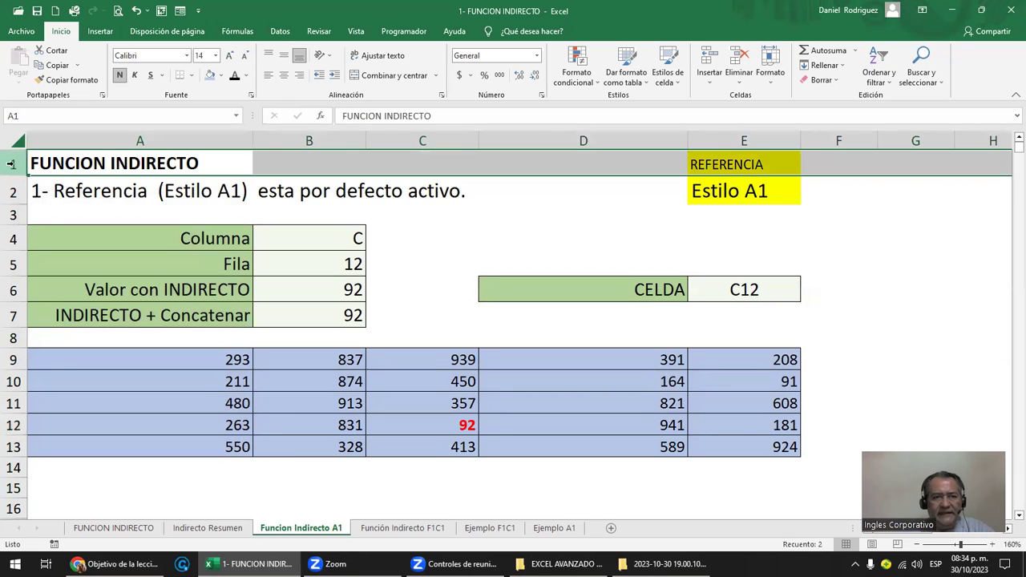
drag(86, 140, 551, 137)
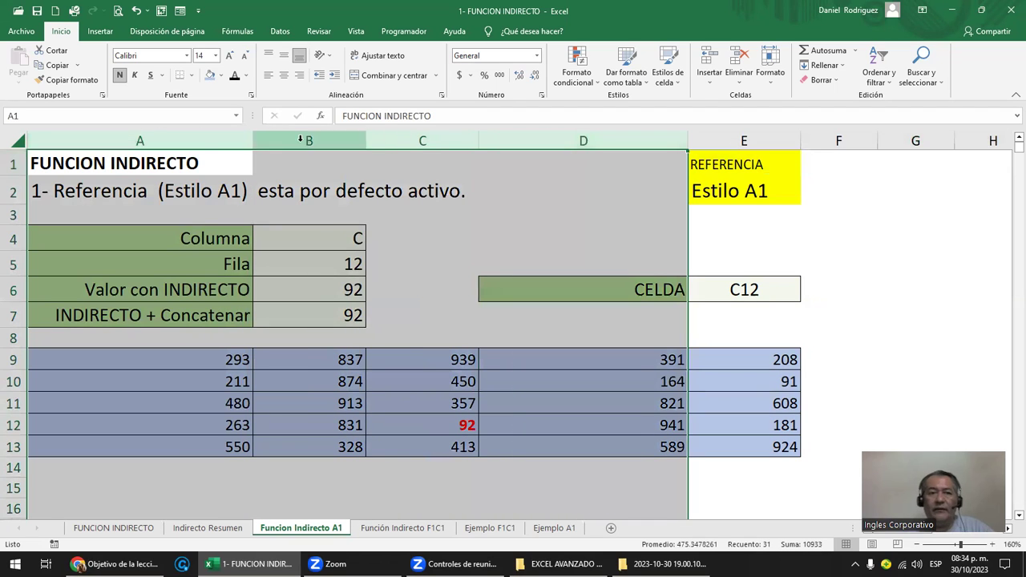
click(143, 136)
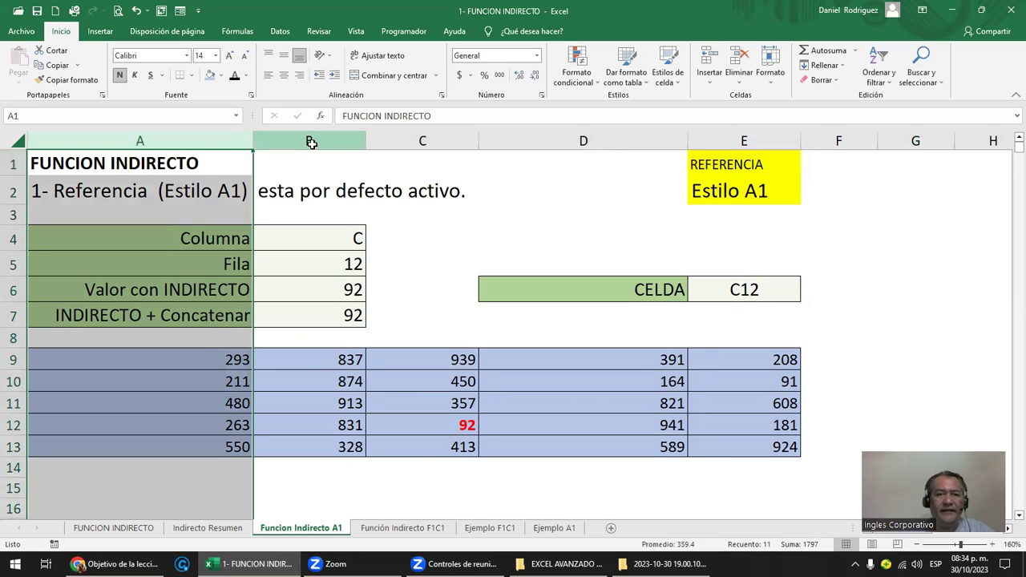
click(310, 140)
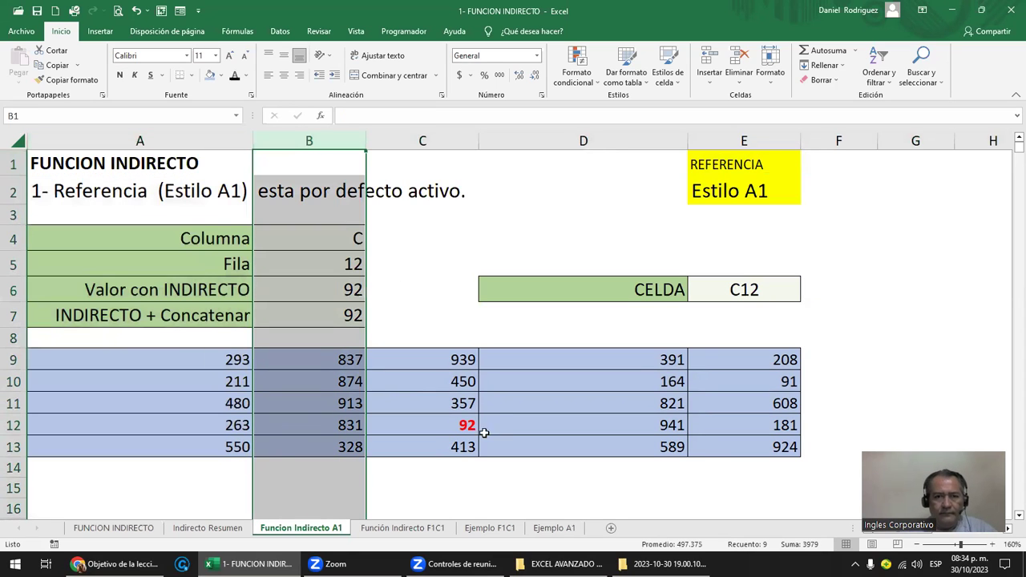
click(461, 425)
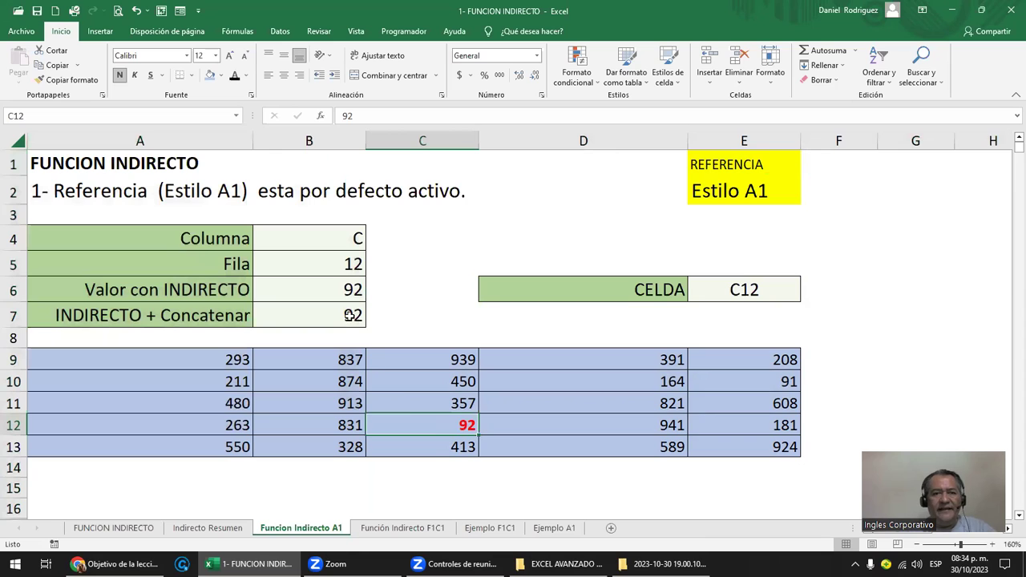
Clear the Columna, Fila and INDIRECTO result cells in B4:B7
drag(337, 239, 338, 262)
key(ctrl+z)
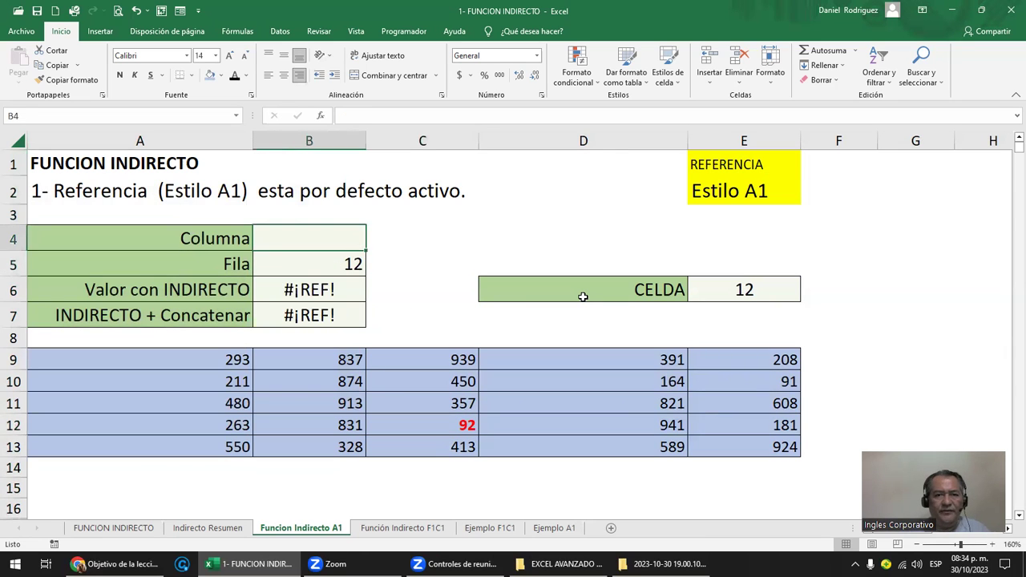
key(ctrl+z)
key(ctrl+z)
key(ctrl+z)
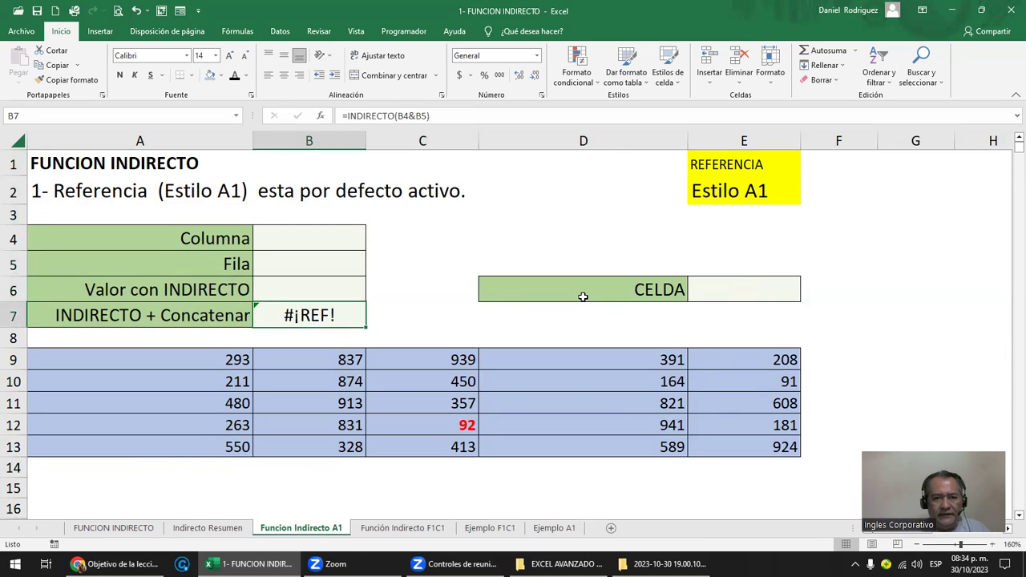
key(ctrl+z)
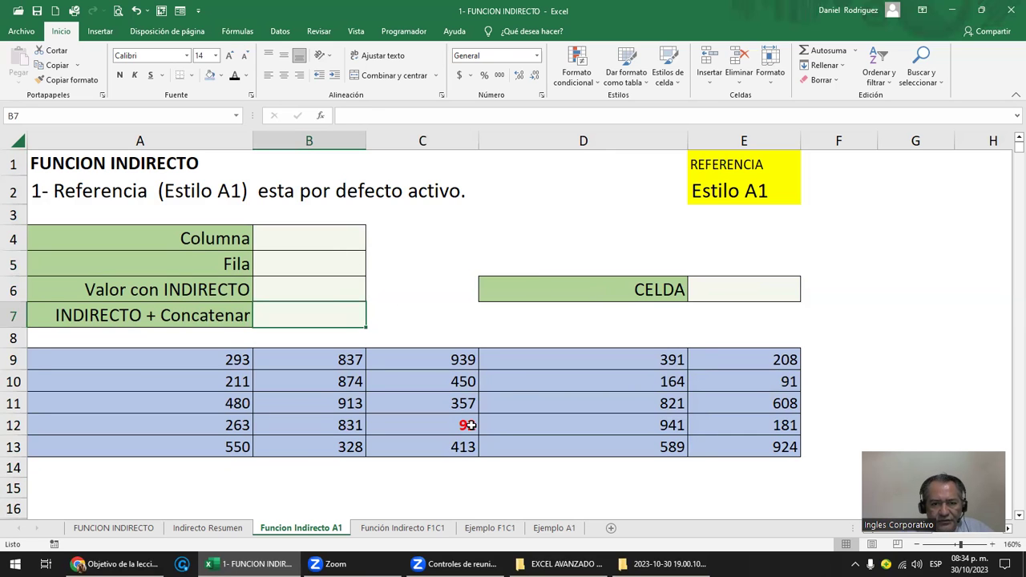
Point out the 92 in C12 and column C, returning to the Columna cell B4
click(466, 424)
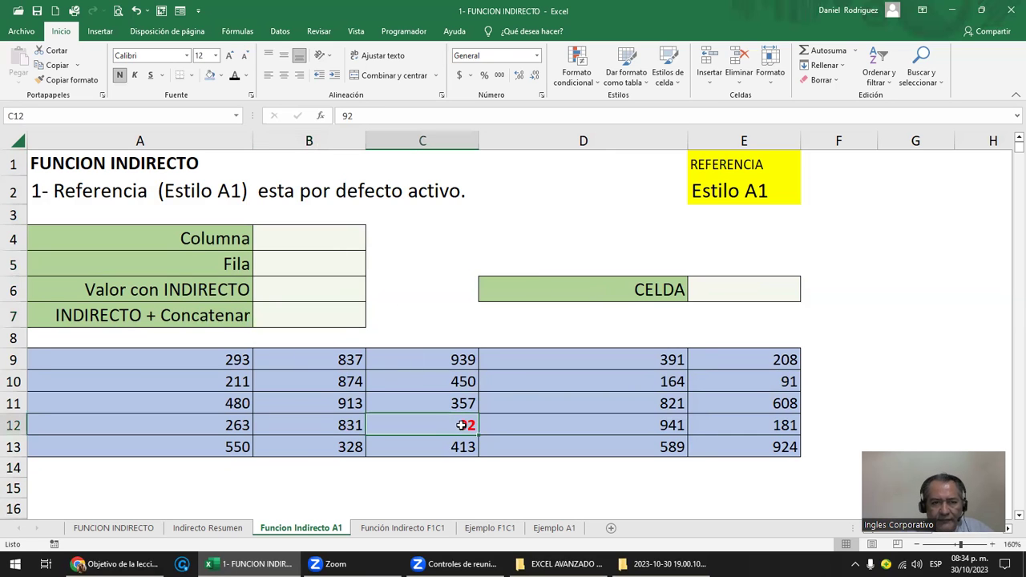
click(300, 237)
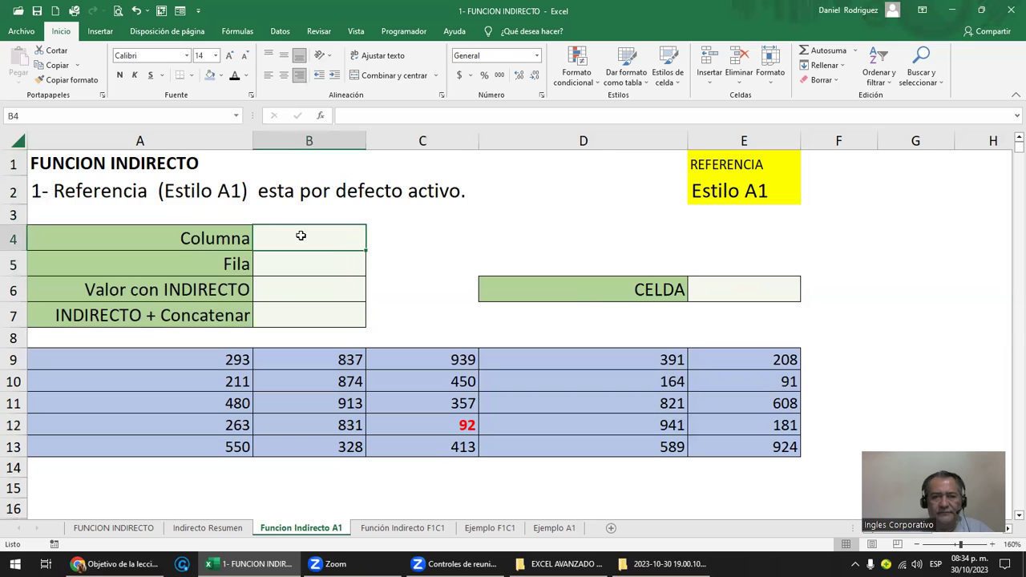
click(422, 141)
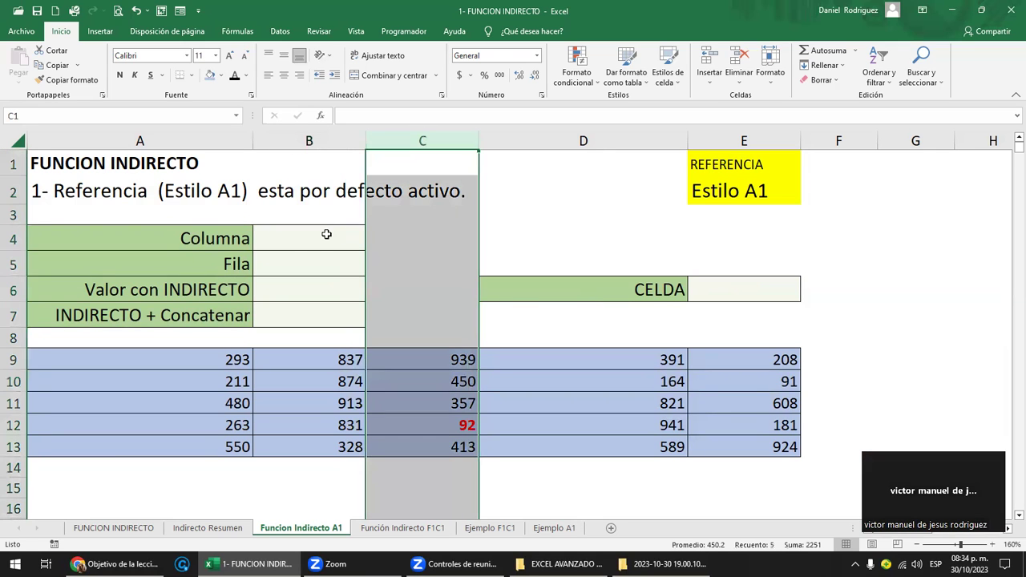
click(329, 247)
Enter C as the Columna in B4 and 12 as the Fila in B5
text(C)
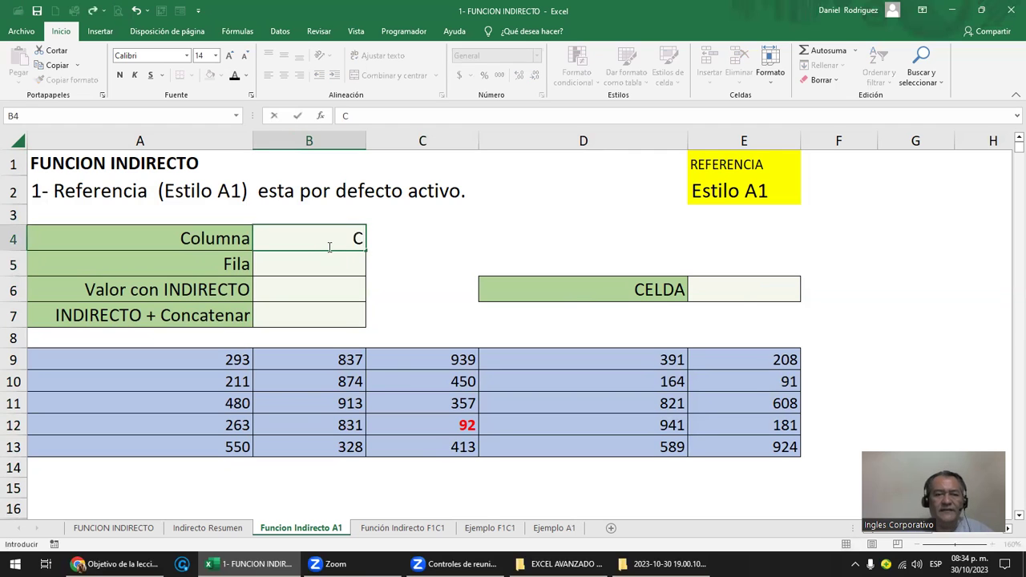
key(Return)
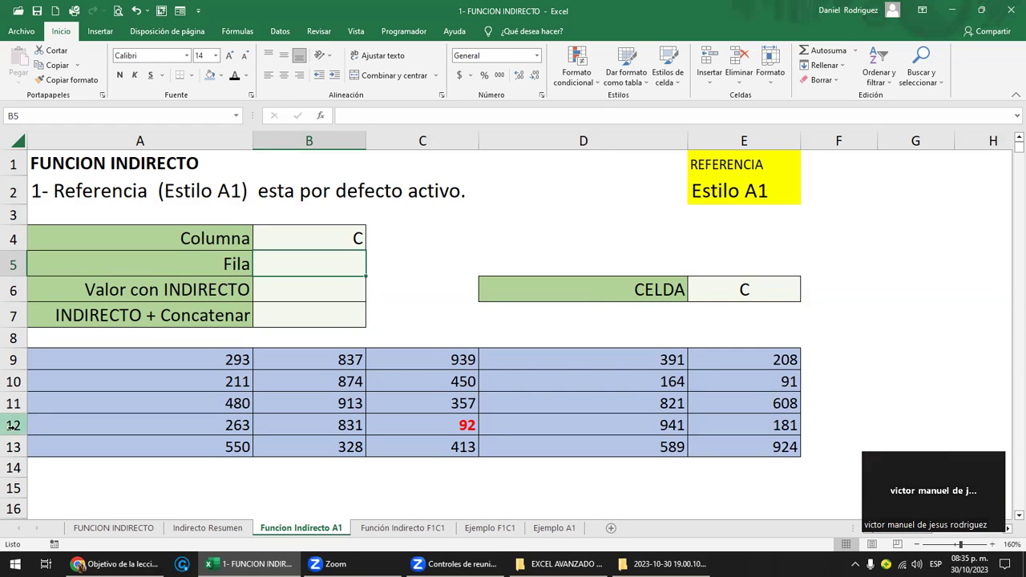
click(14, 425)
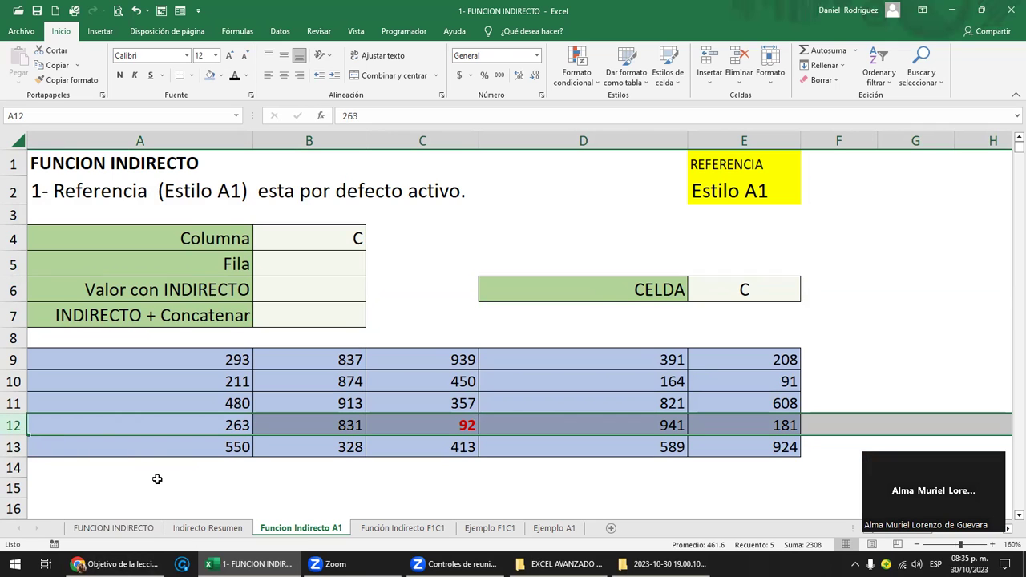
click(307, 267)
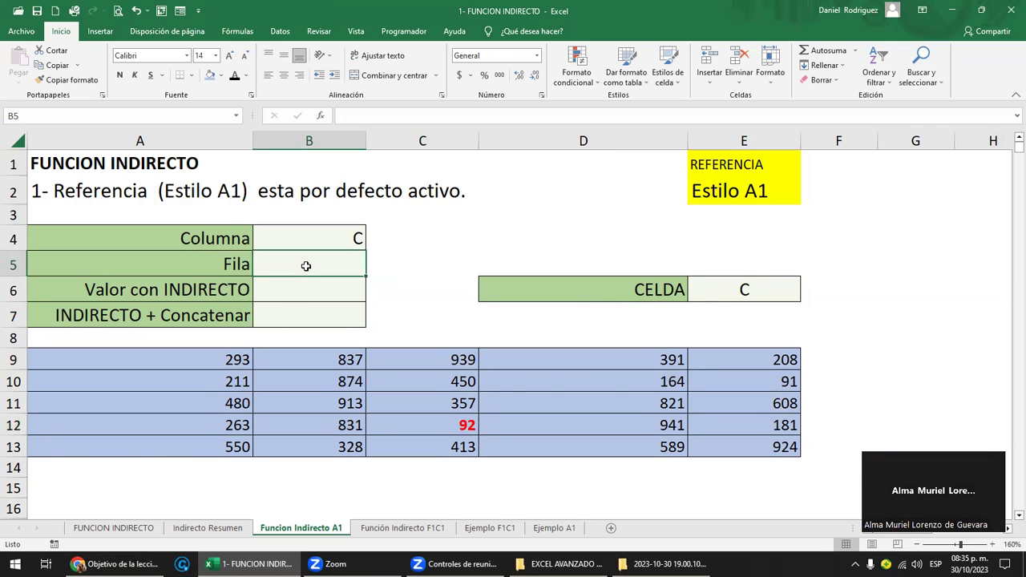
text(12)
key(Return)
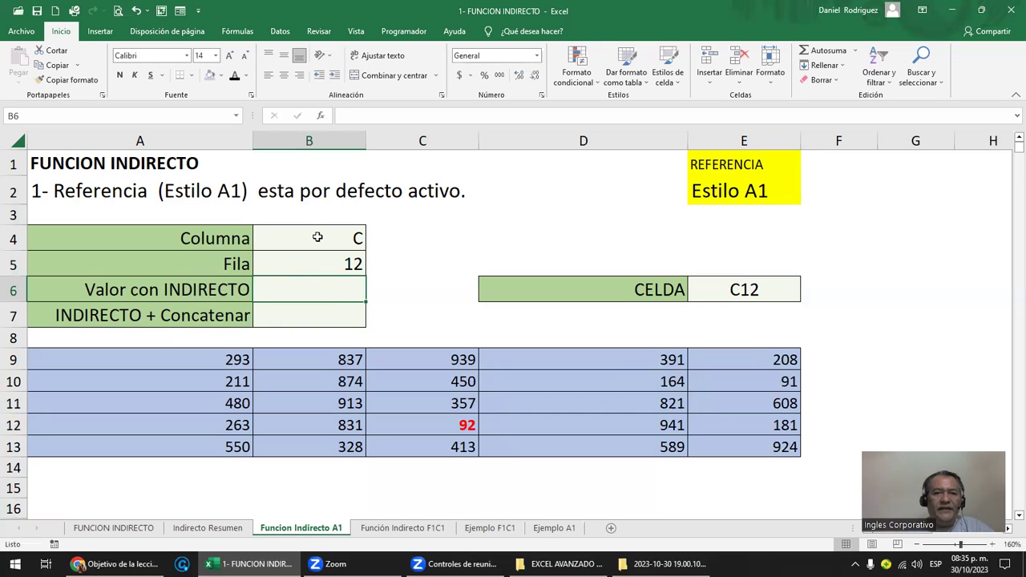
Compare the B4 and B5 inputs with cell C12 and its address in the Name Box
click(319, 237)
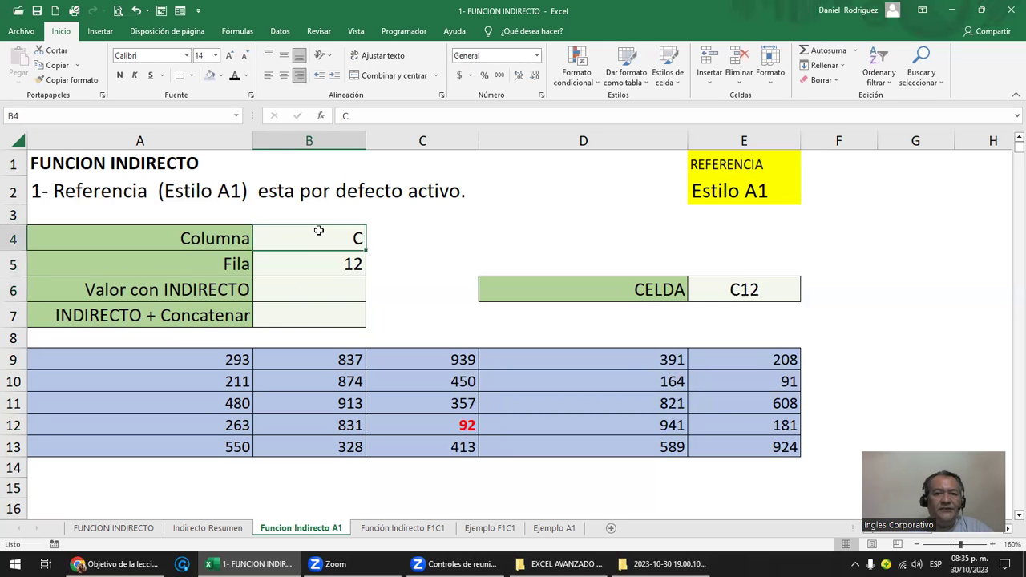
click(341, 267)
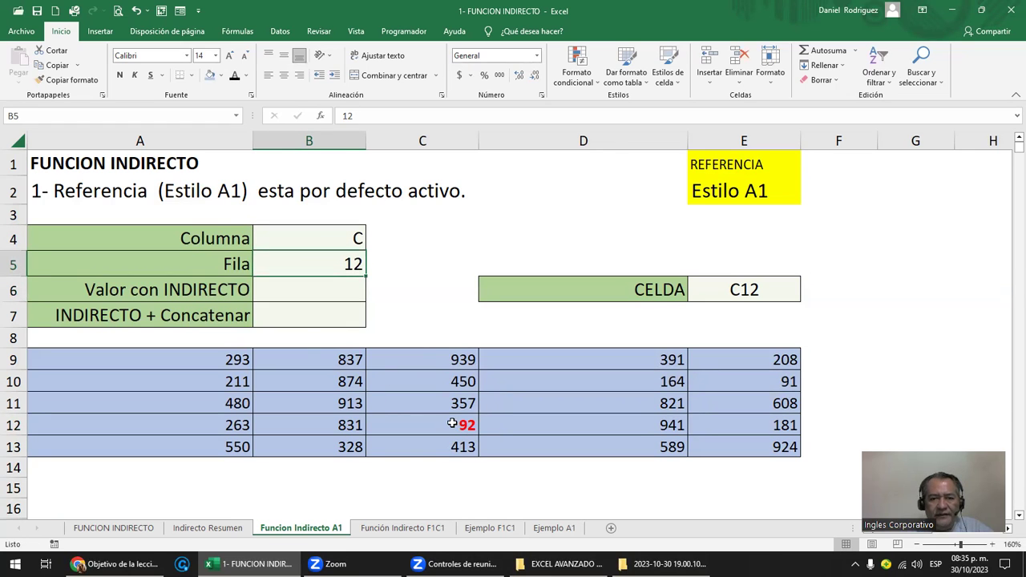
click(452, 423)
click(34, 115)
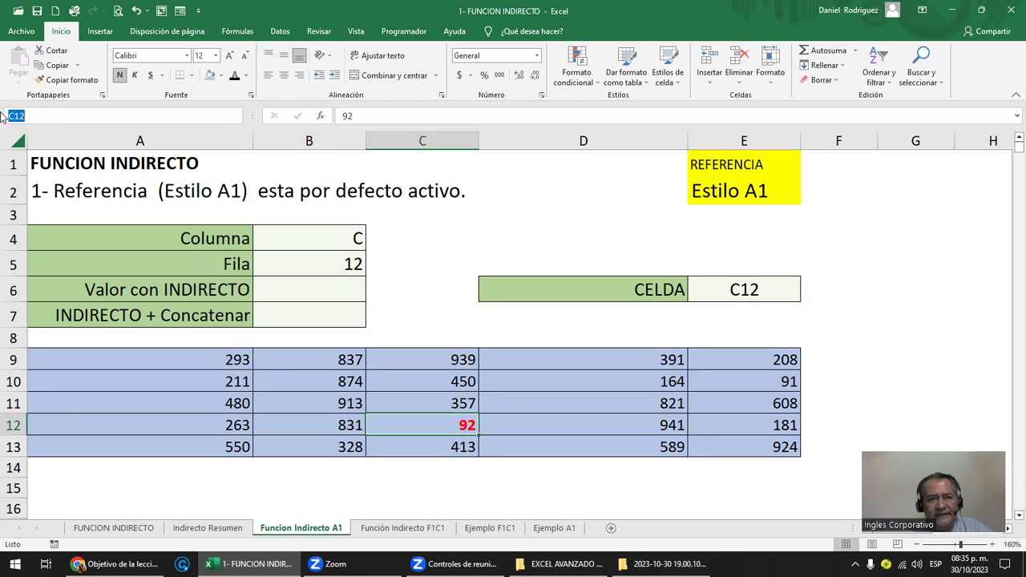
click(49, 113)
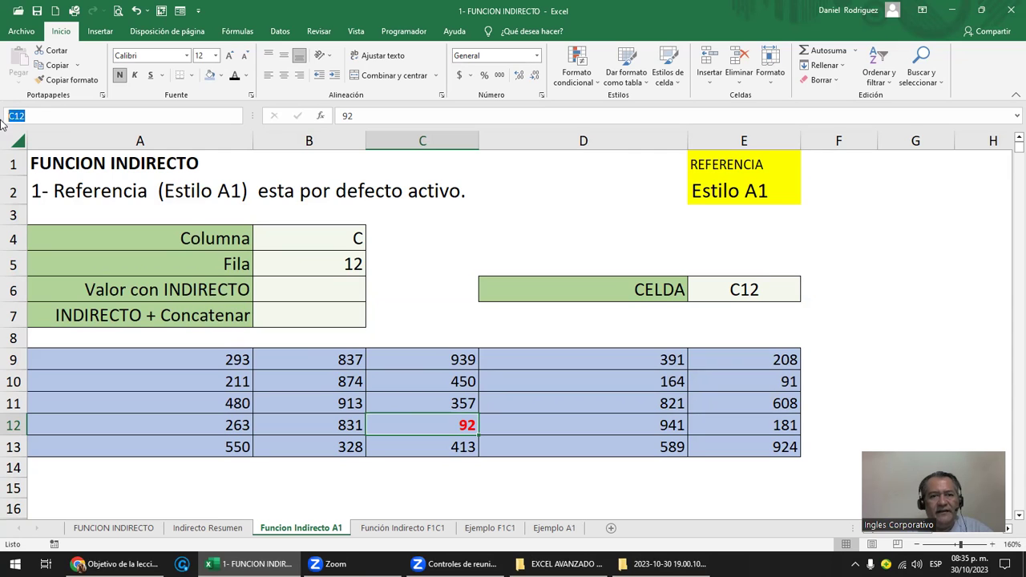
click(334, 237)
click(343, 263)
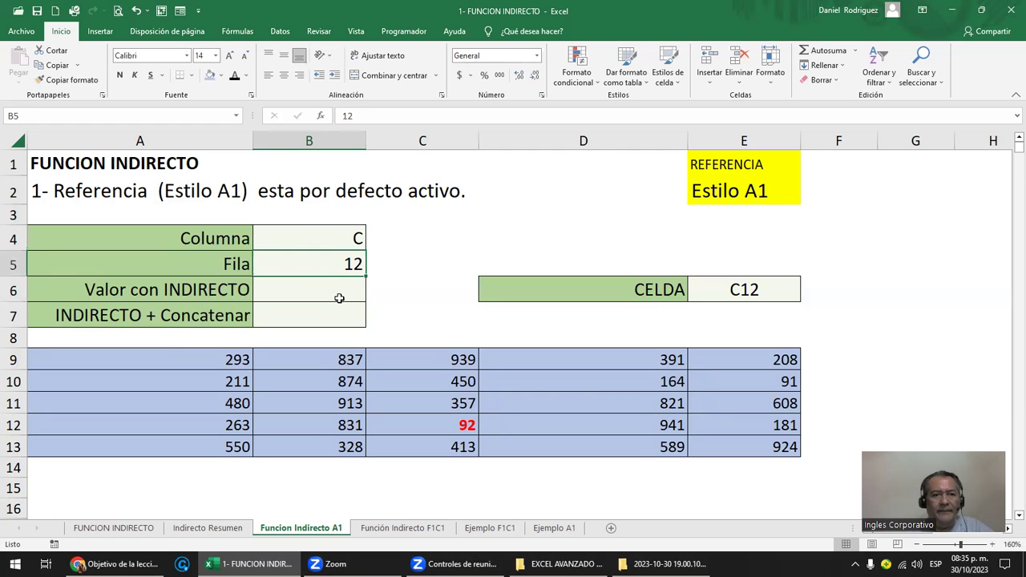
click(318, 232)
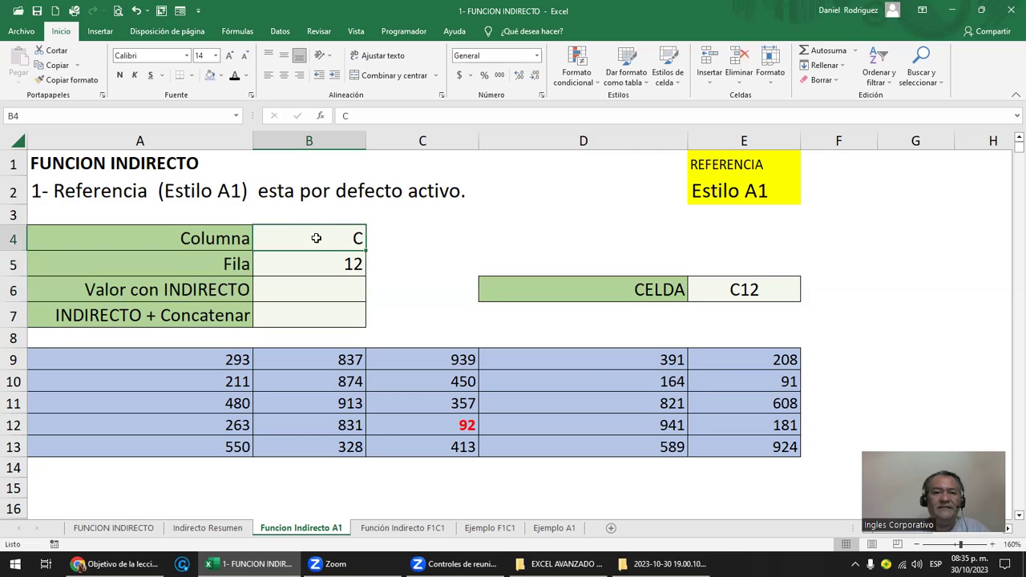
Build E6's CELDA formula as =B4&B5, joining Columna and Fila
drag(316, 238, 319, 257)
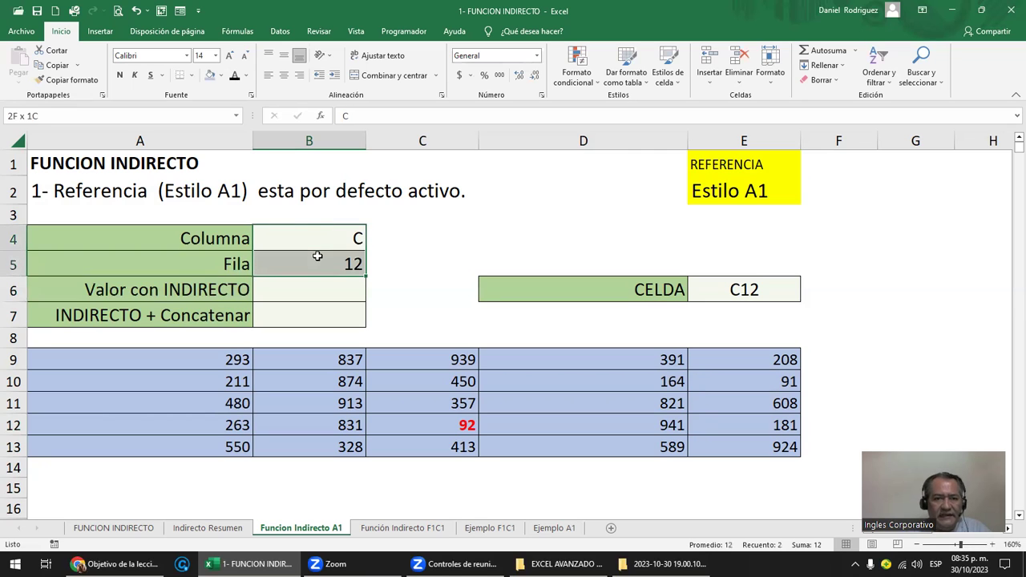
click(757, 294)
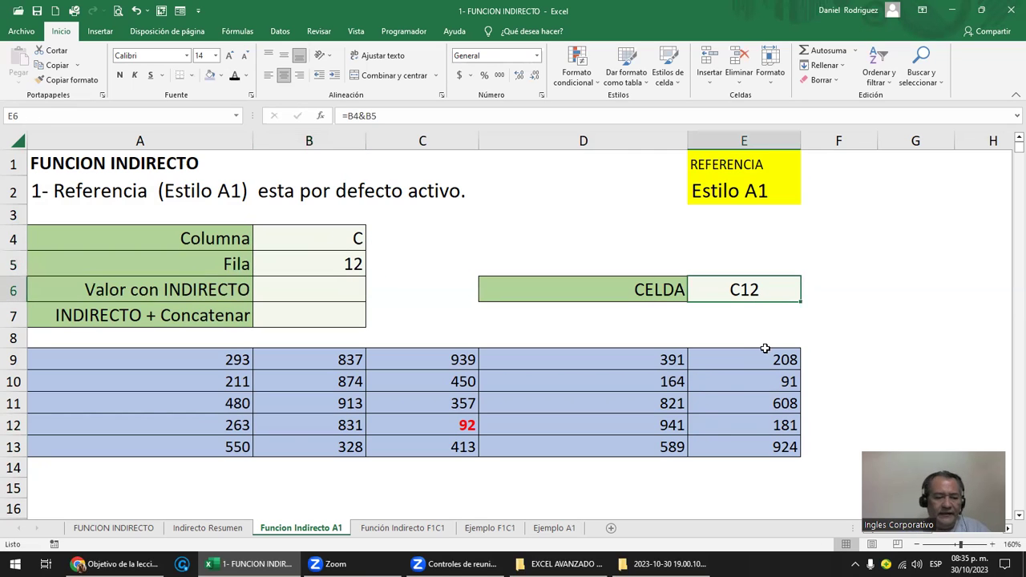
key(F2)
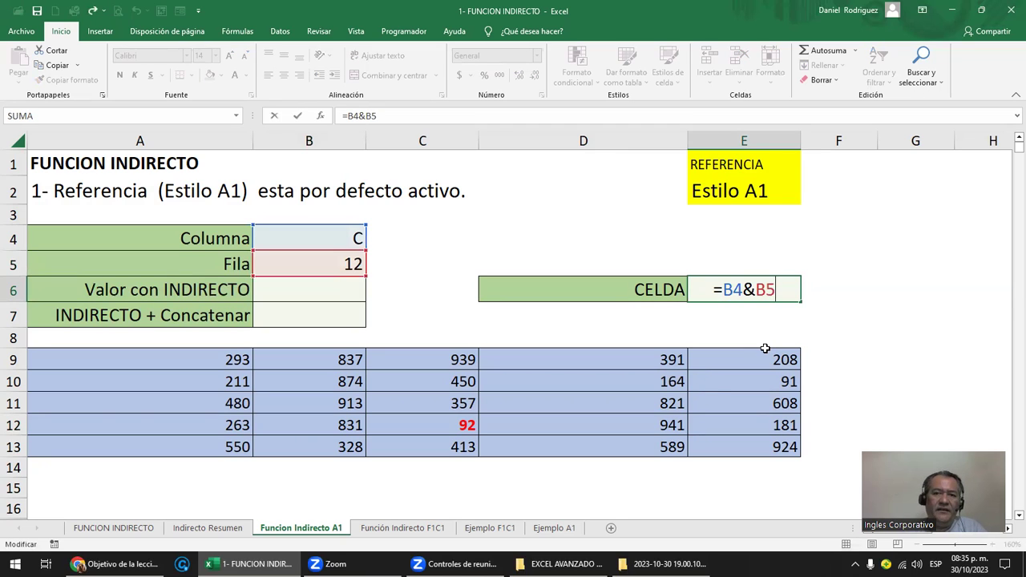
key(ctrl+Return)
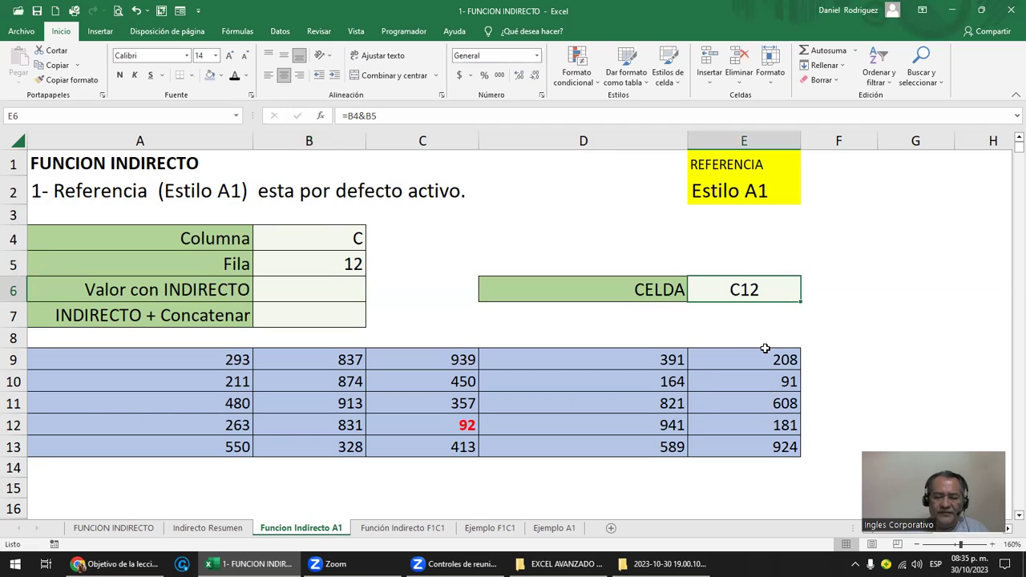
text(=)
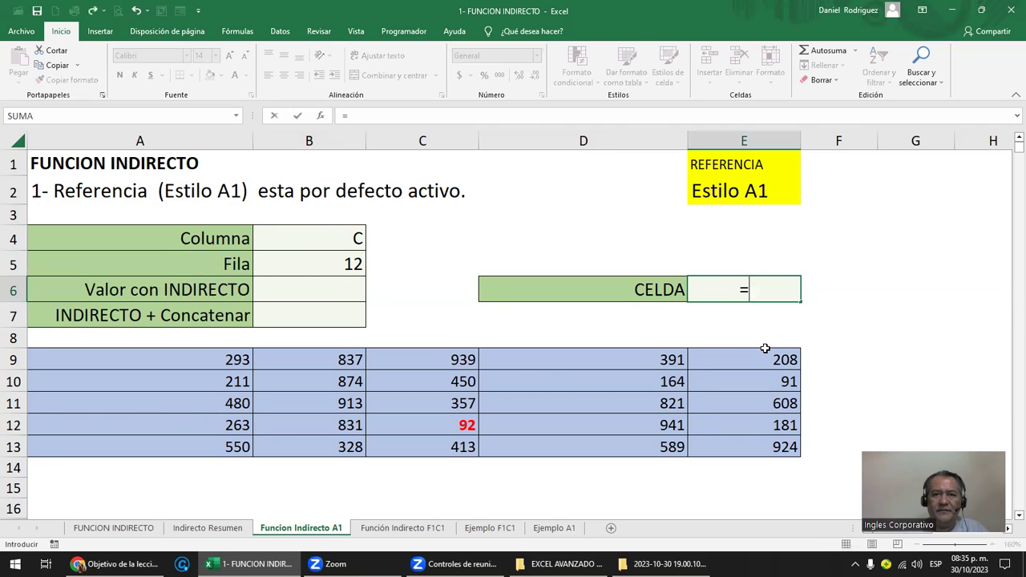
click(339, 243)
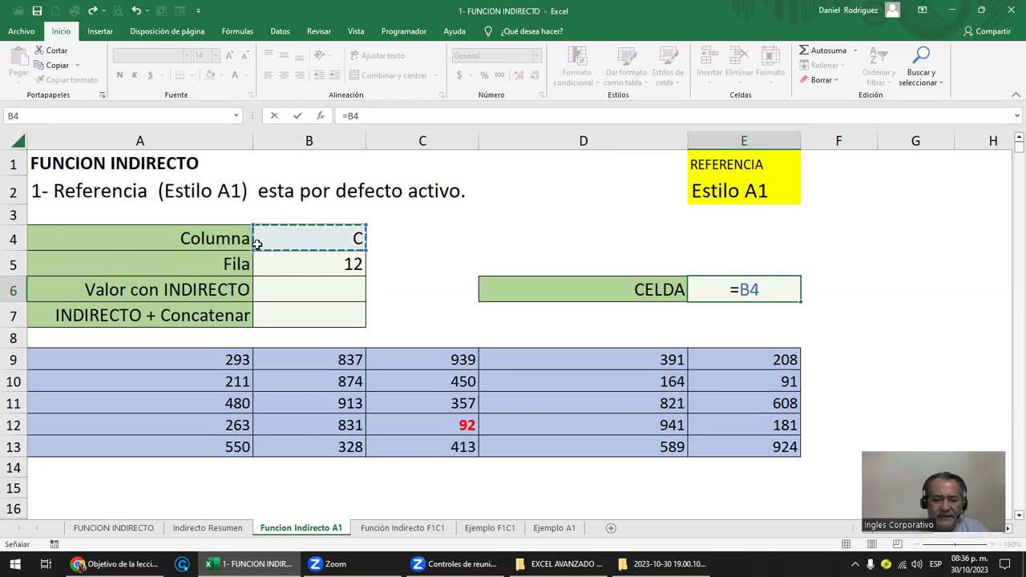
text(&)
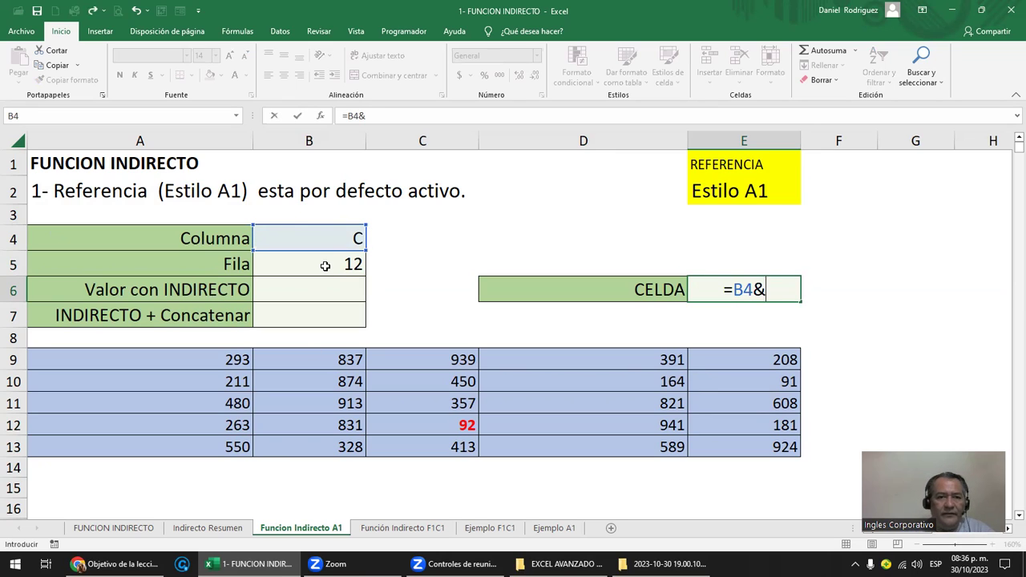
click(325, 266)
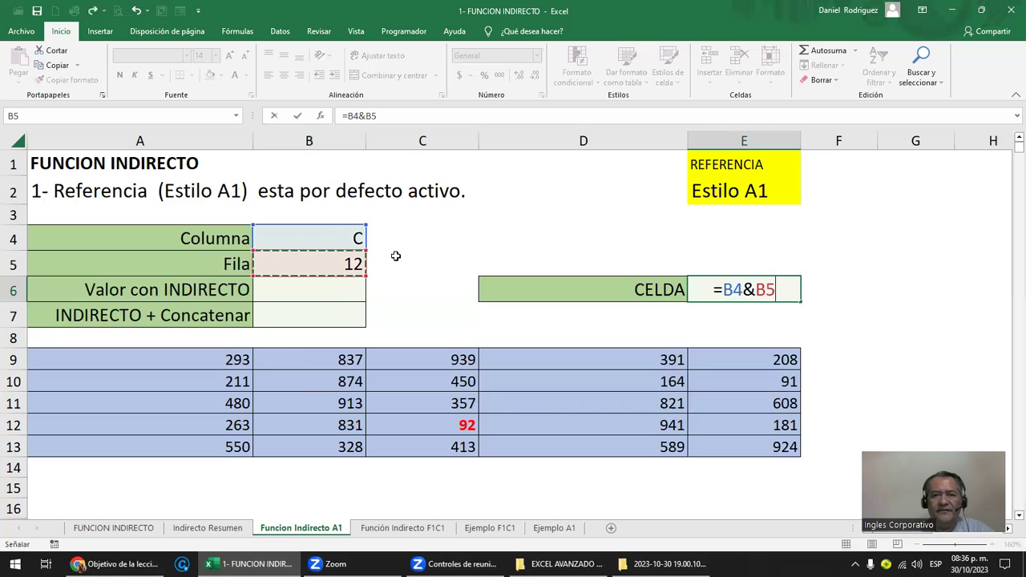
key(Return)
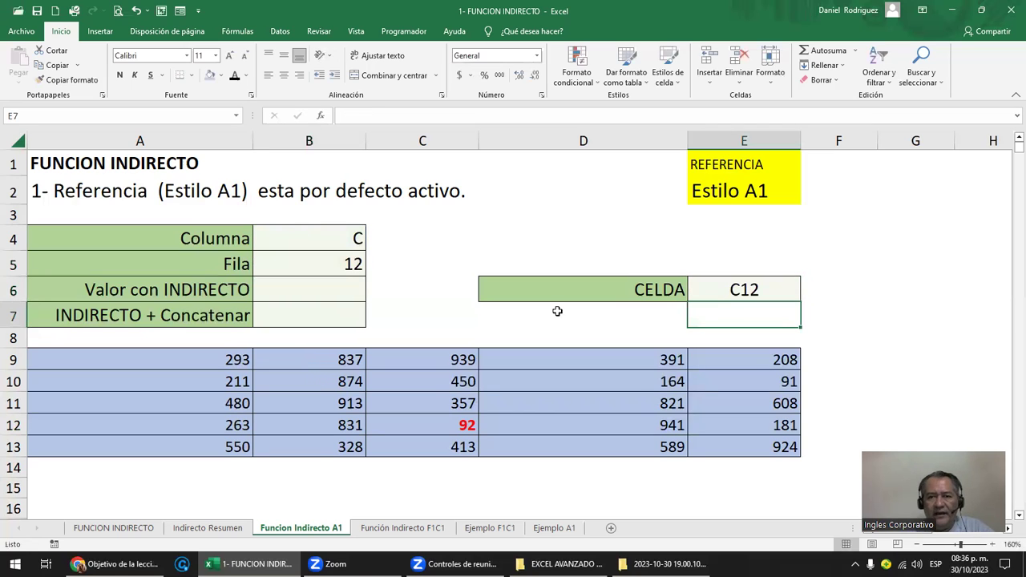
Compare E6's C12 result with cell C12, then select B6 for the INDIRECTO formula
click(758, 287)
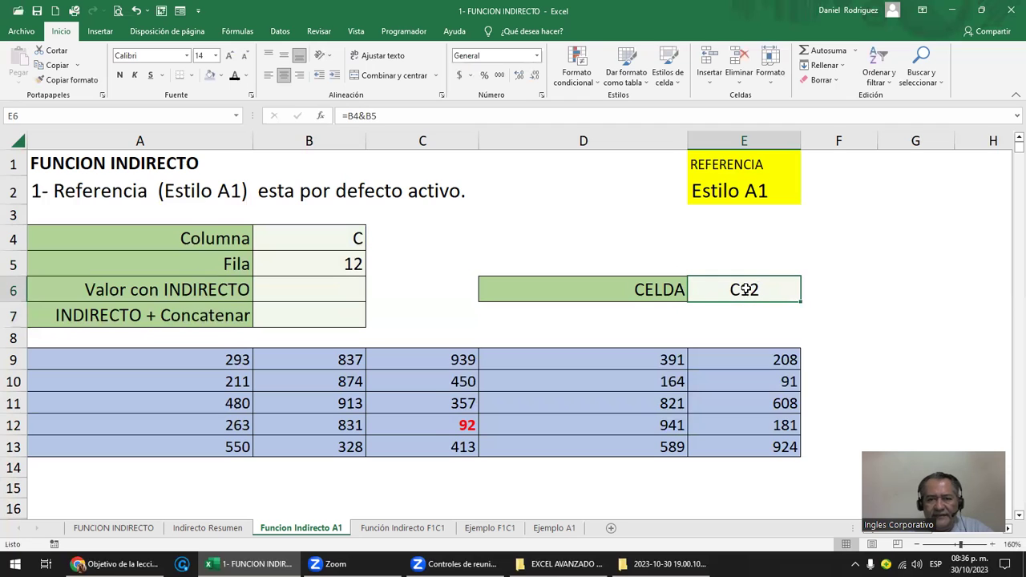
click(428, 418)
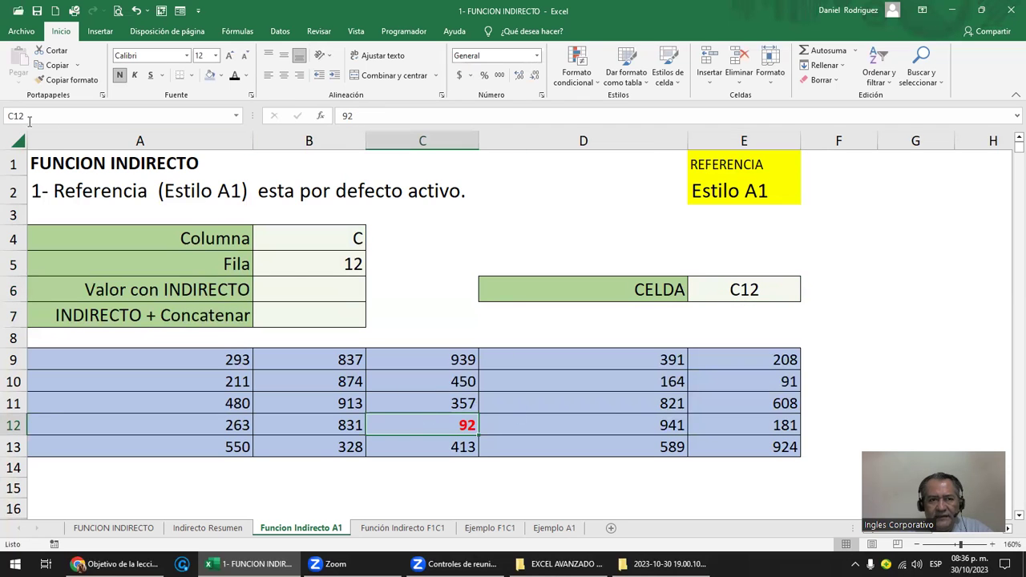
click(714, 289)
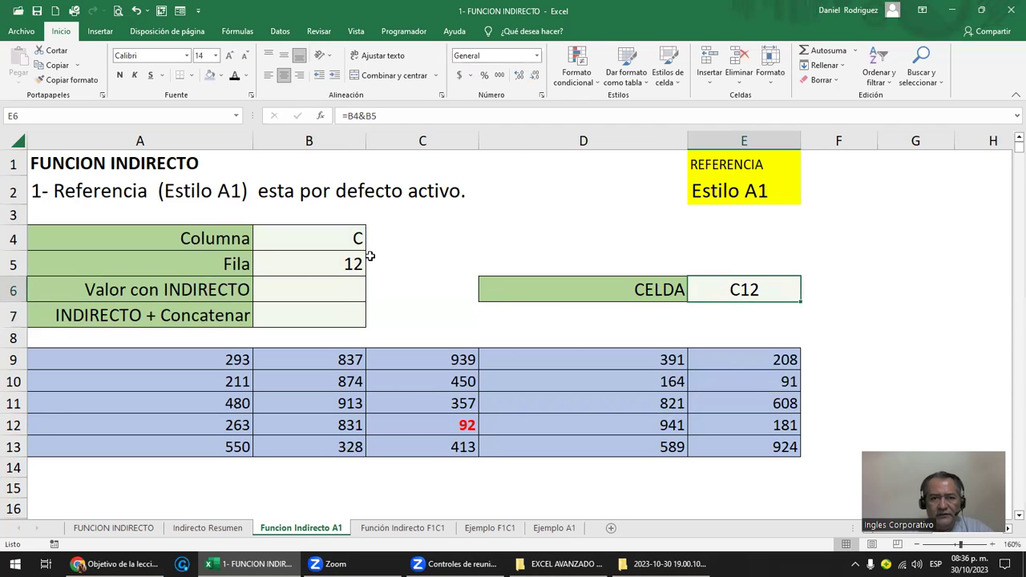
click(297, 238)
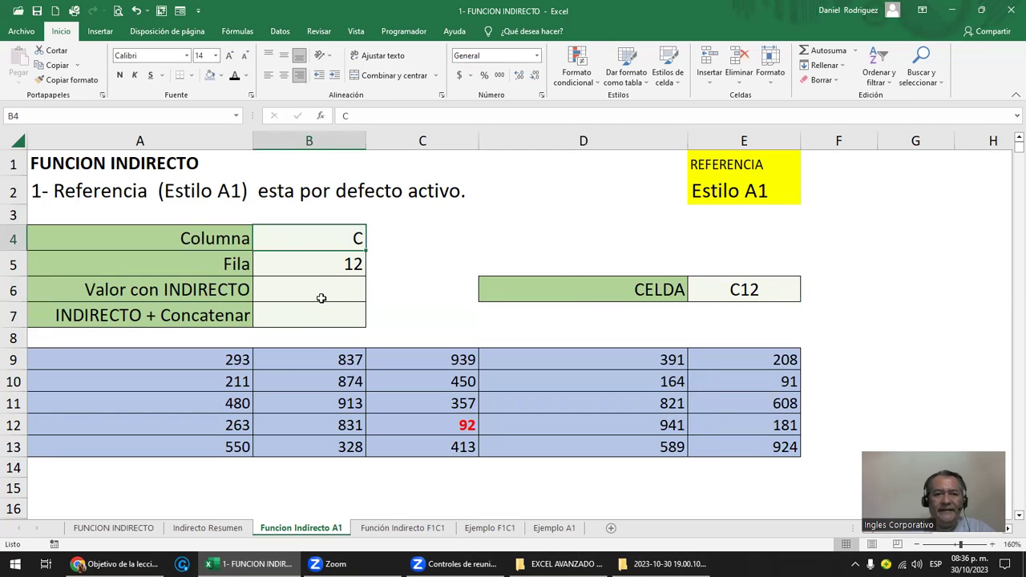
click(319, 292)
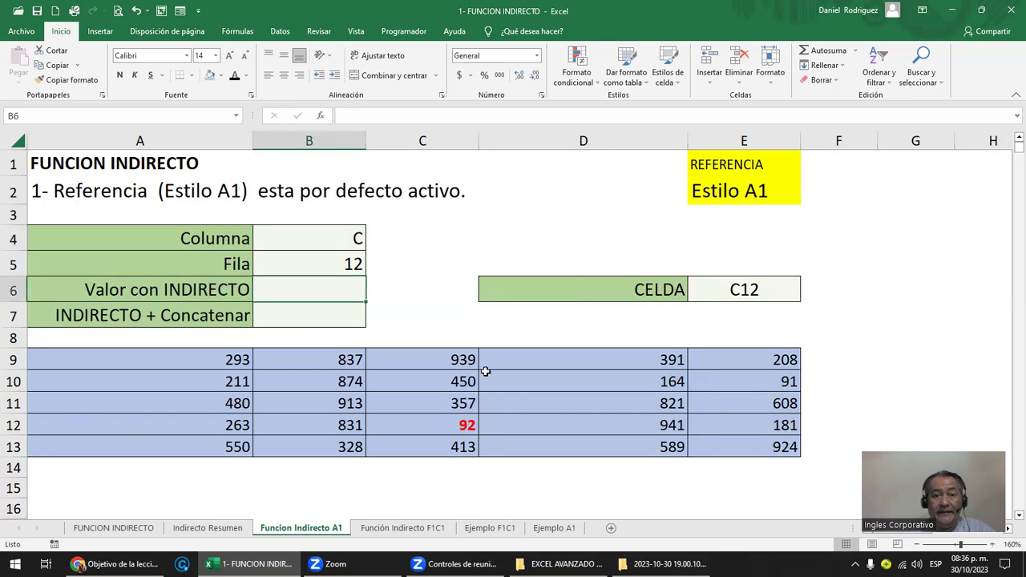
click(462, 428)
click(320, 294)
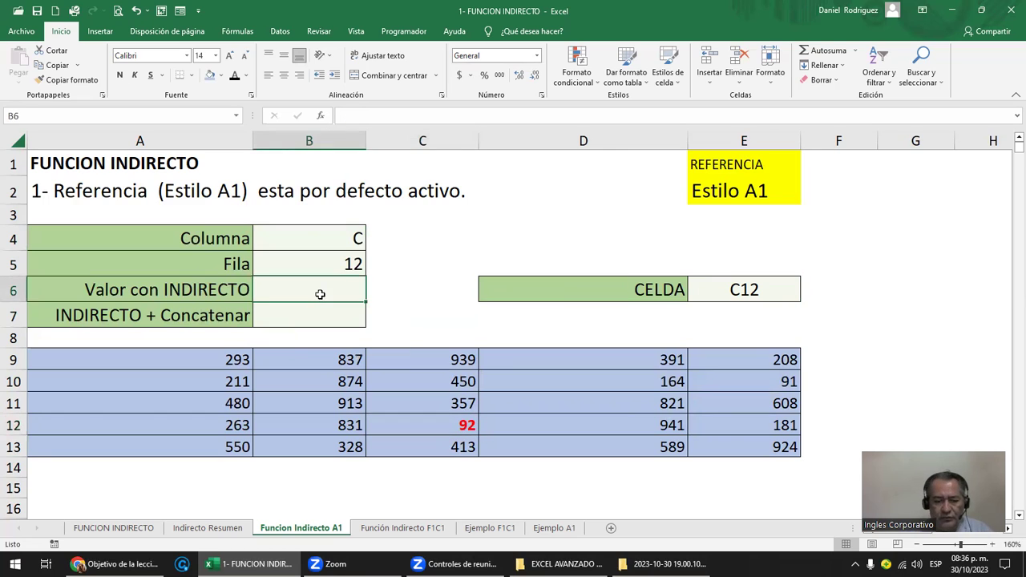
Enter =INDIRECTO(C12) in B6, which gives #¡REF!, then select the A9:E13 number block
text(=INDI)
key(Down)
key(Tab)
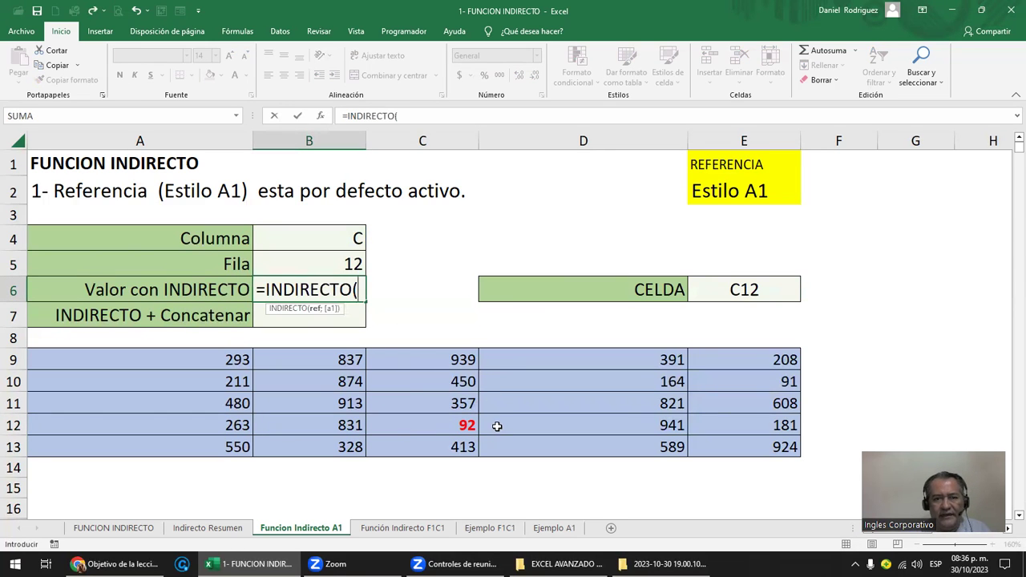
click(444, 426)
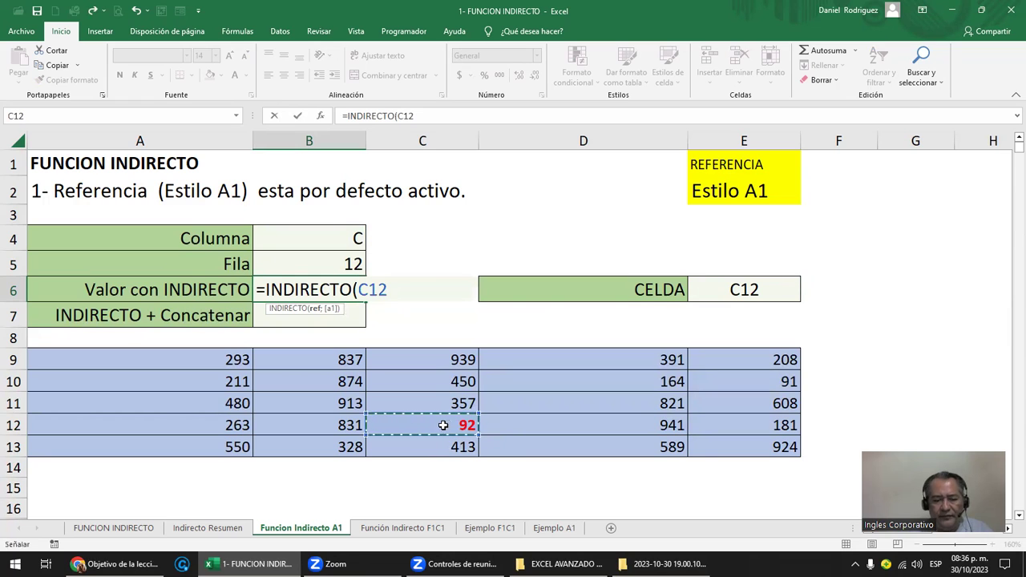
text())
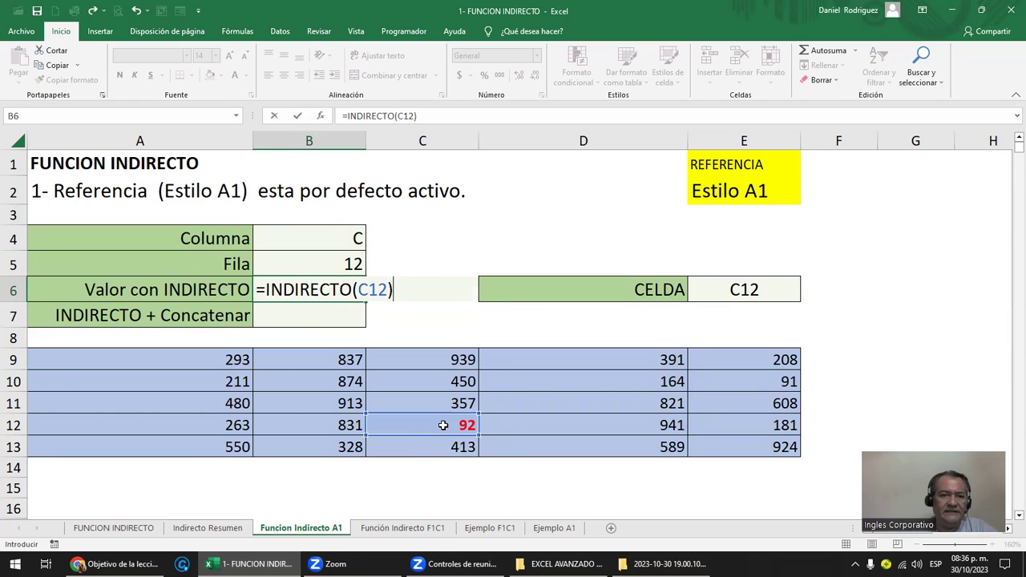
key(ctrl+Return)
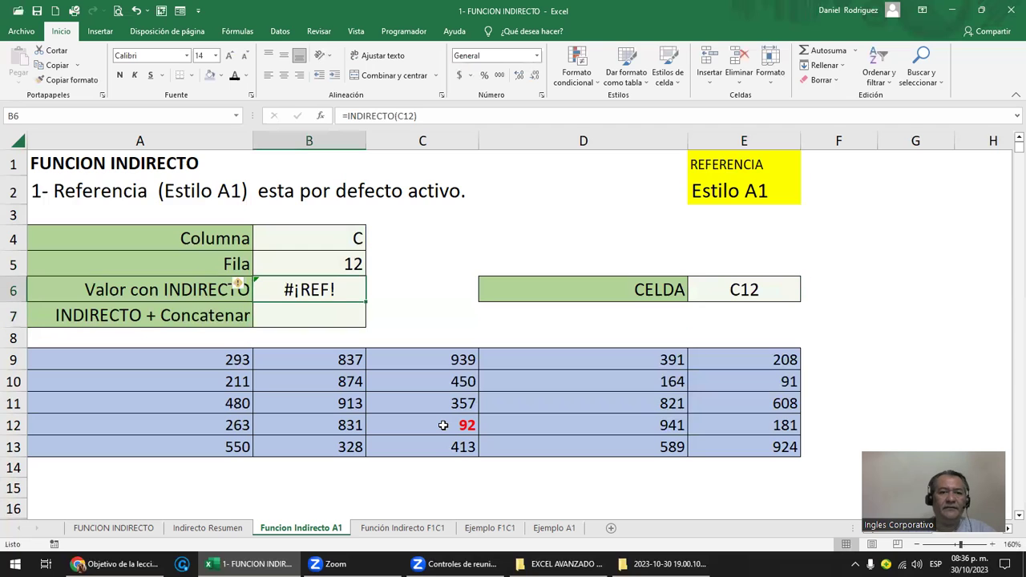
mouse_move(206, 361)
mouse_down()
mouse_move(616, 474)
mouse_move(786, 451)
mouse_up()
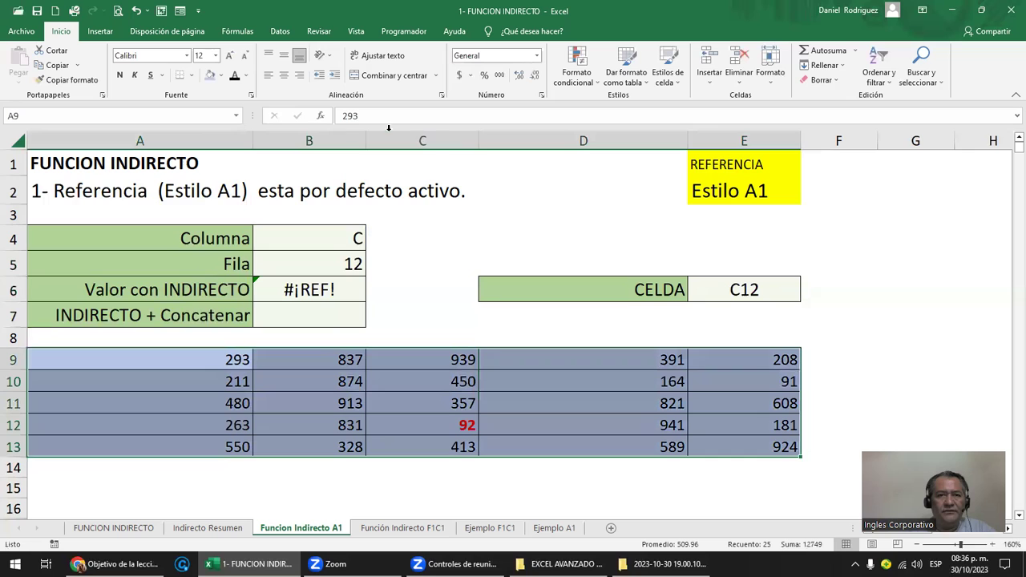
Dismiss the font colour choices and inspect the formulas in B6 and E6 (=B4&B5)
click(247, 76)
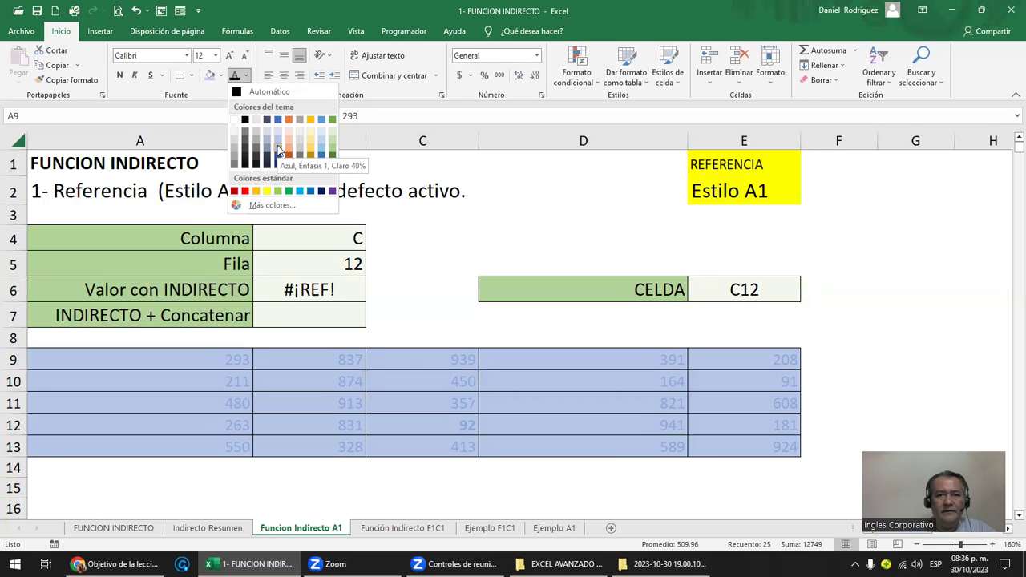
click(425, 364)
click(334, 241)
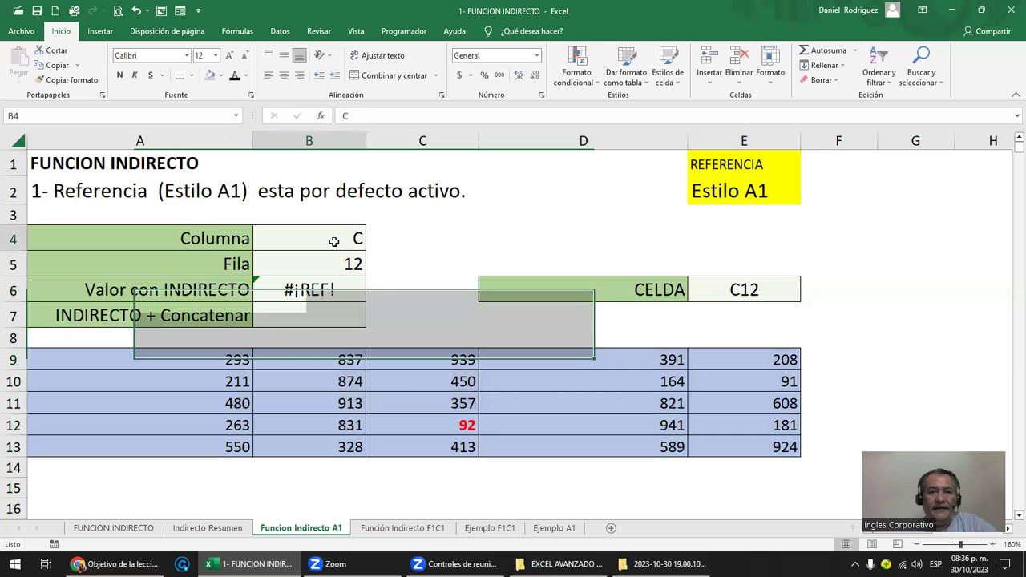
double_click(320, 289)
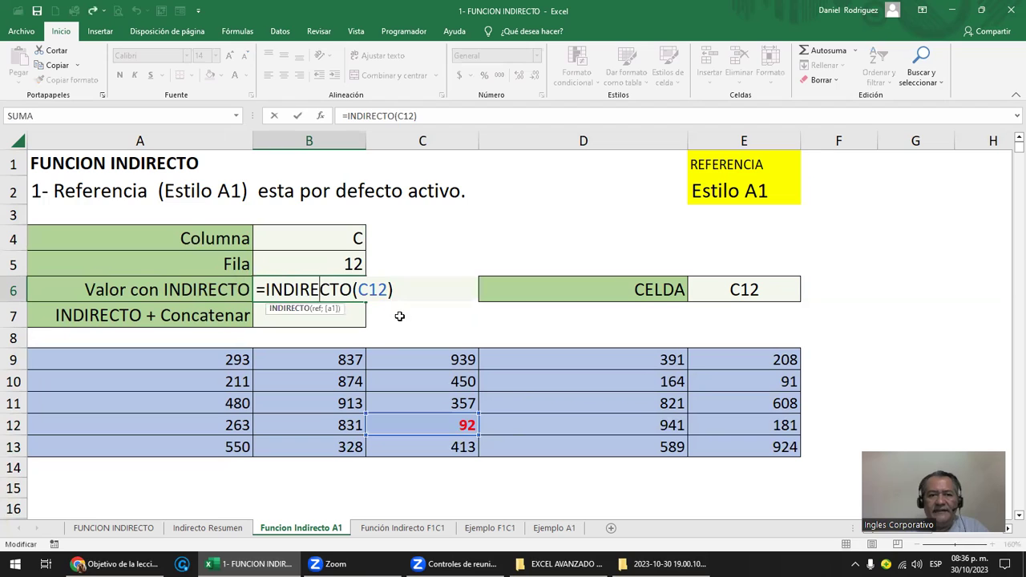
key(Return)
double_click(746, 290)
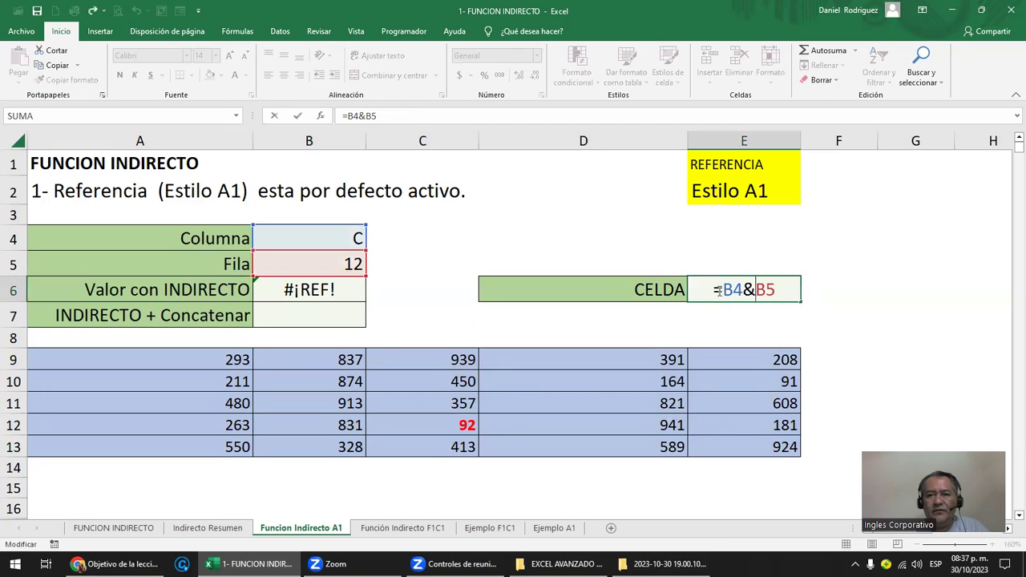
drag(716, 289, 779, 286)
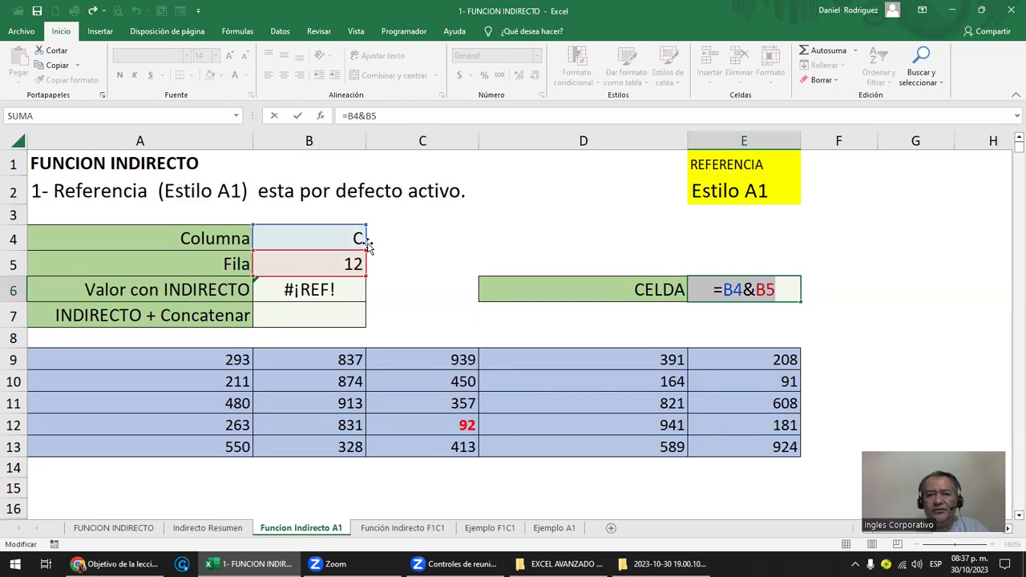
key(Return)
Delete the C12 argument from B6's formula, leaving =INDIRECTO()
double_click(325, 290)
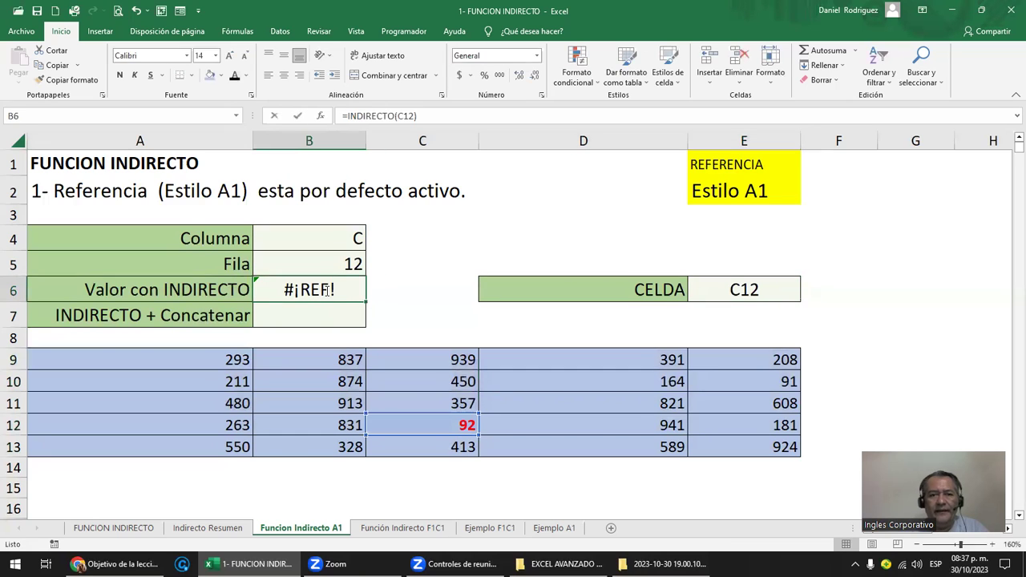
key(Right)
key(Right)
key(Delete)
key(Delete)
key(Delete)
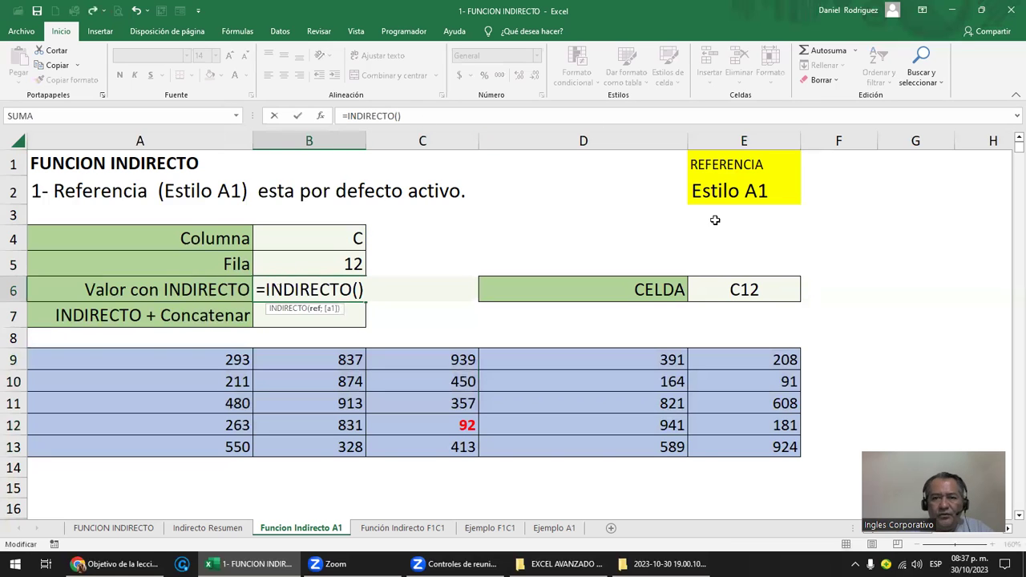
Make B6 read =INDIRECTO(E6) so it returns 92, then recheck the formula
click(737, 283)
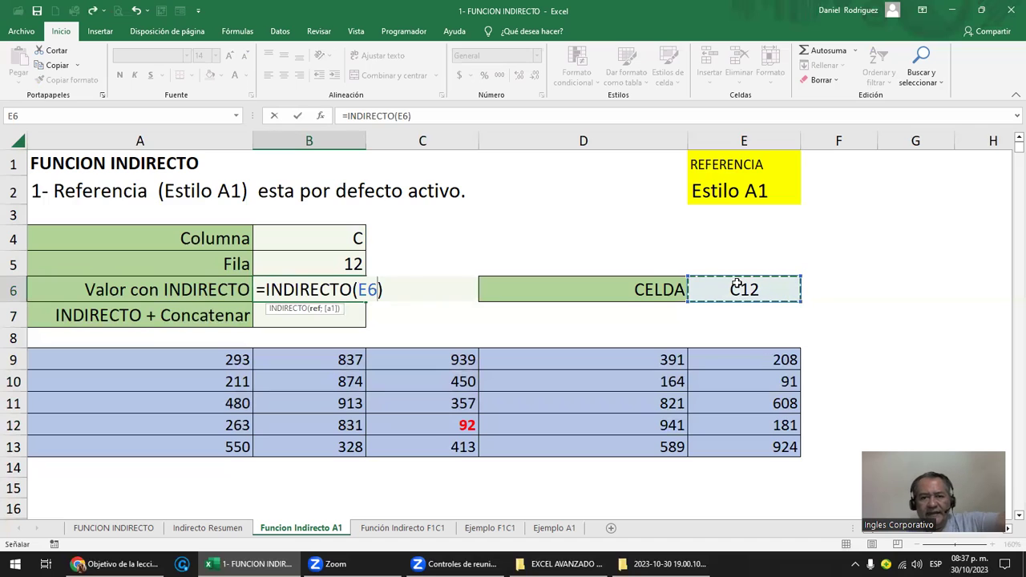
key(Return)
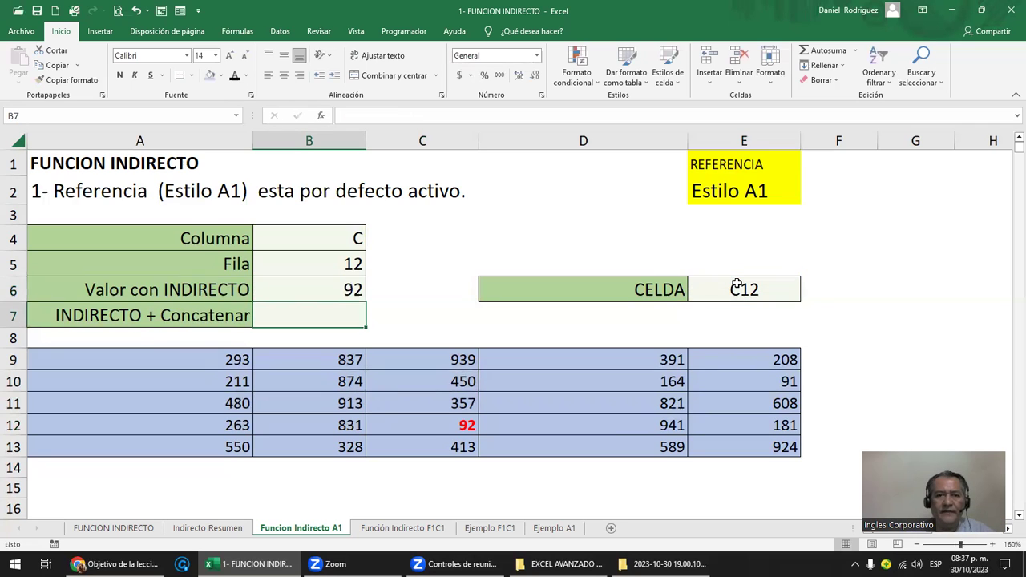
double_click(301, 291)
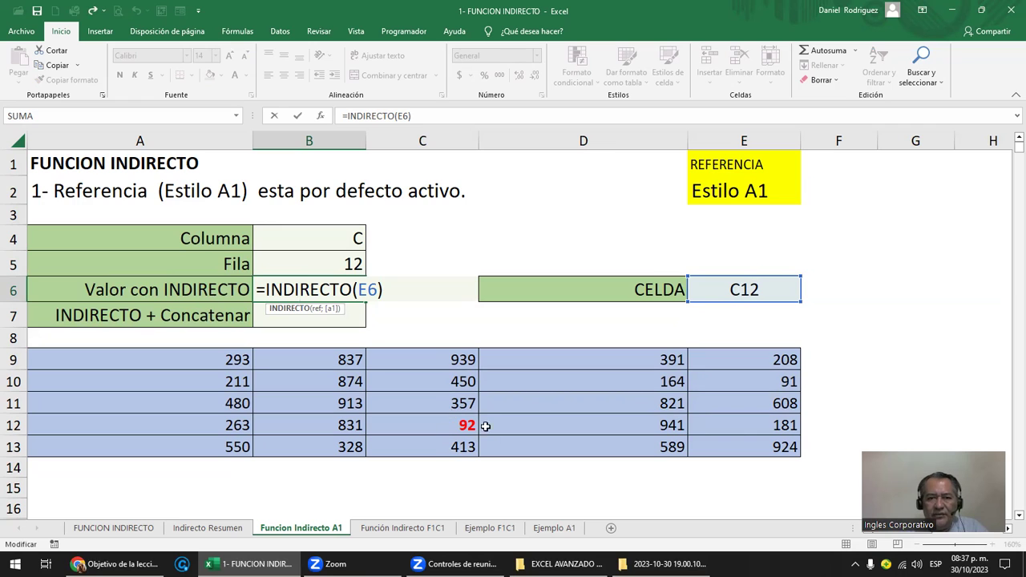
key(Return)
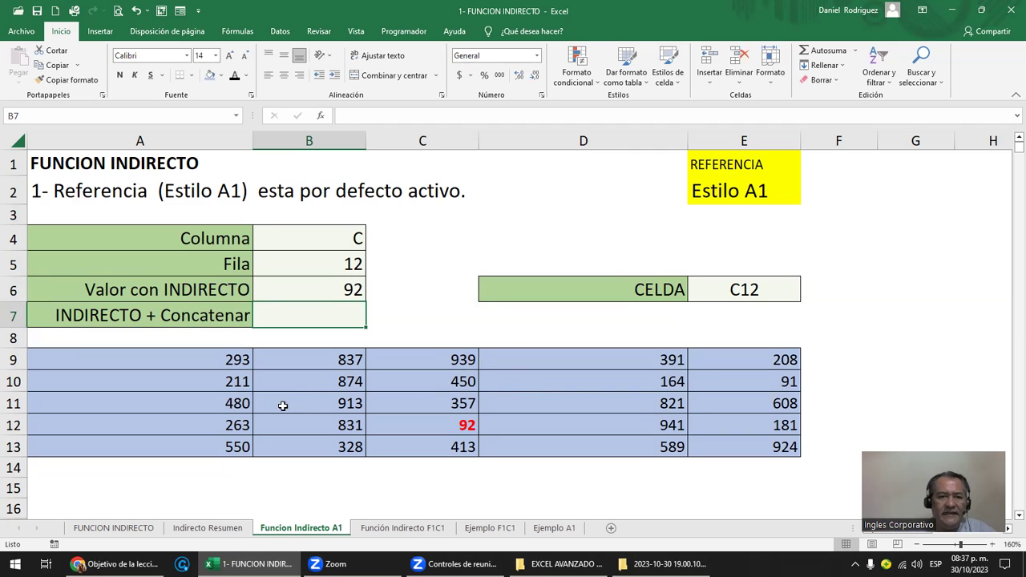
Fill cell A11, holding 480, with Yellow, then select the Columna cell B4
click(224, 403)
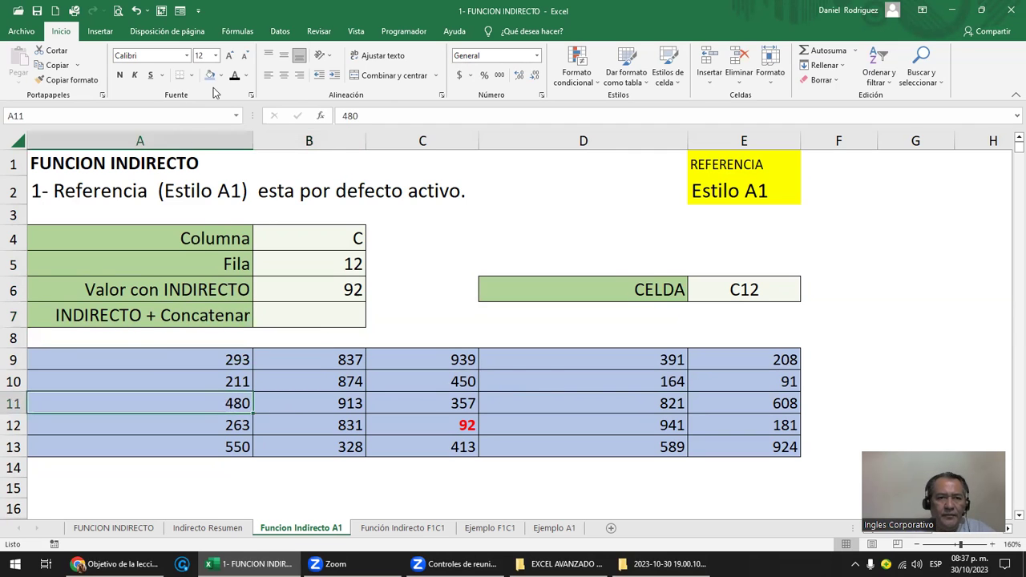
click(246, 75)
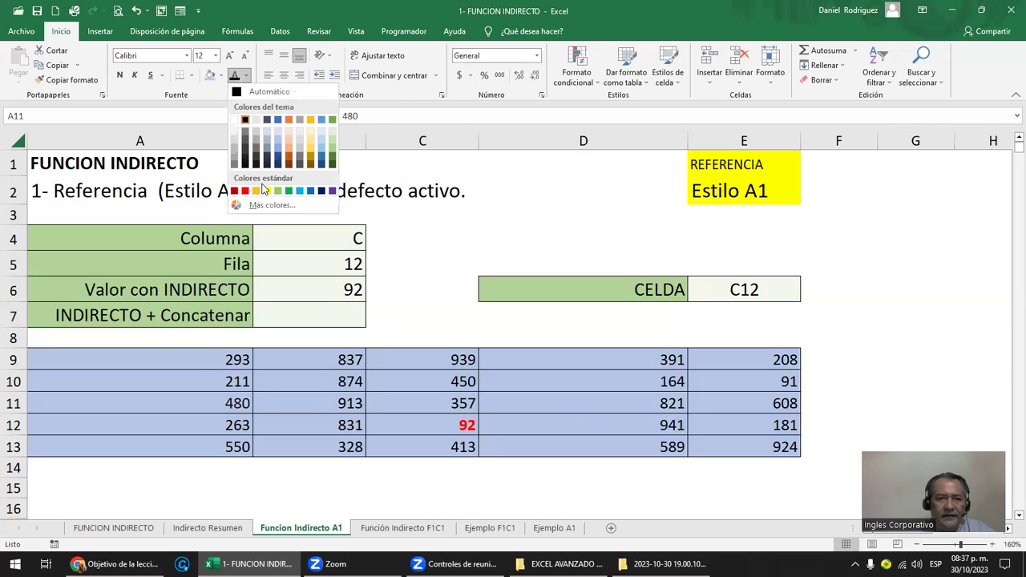
click(221, 75)
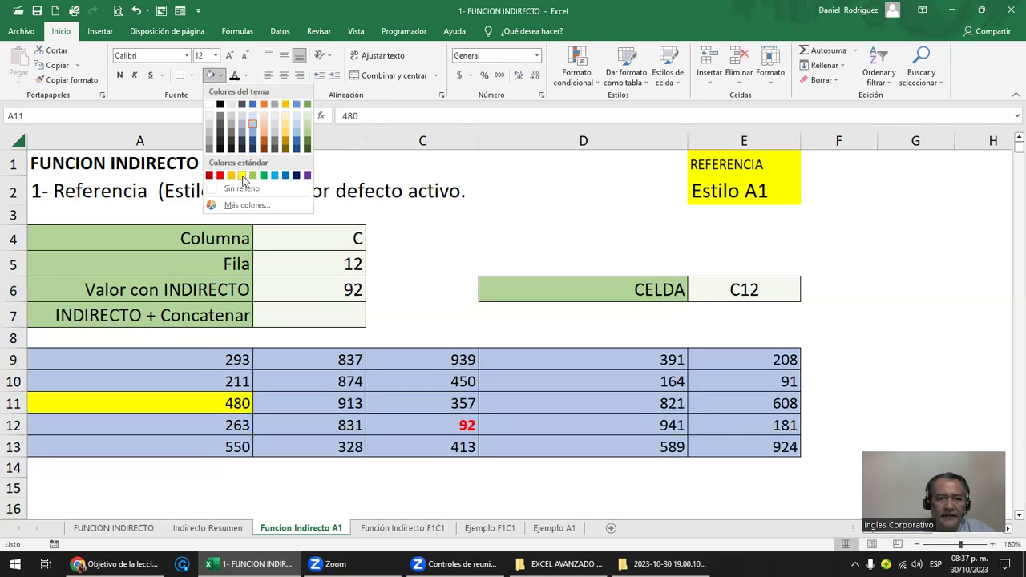
click(241, 175)
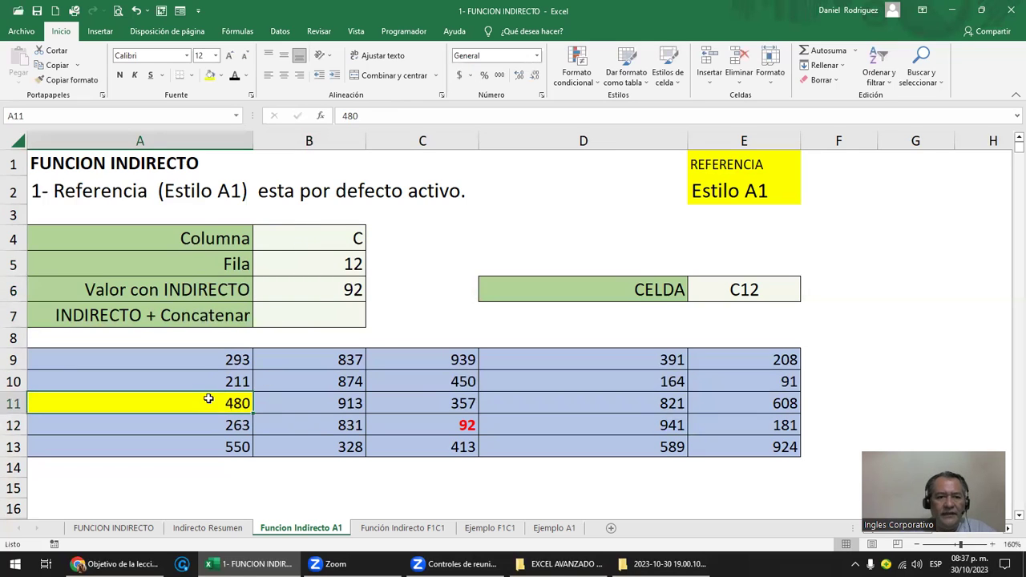
click(310, 238)
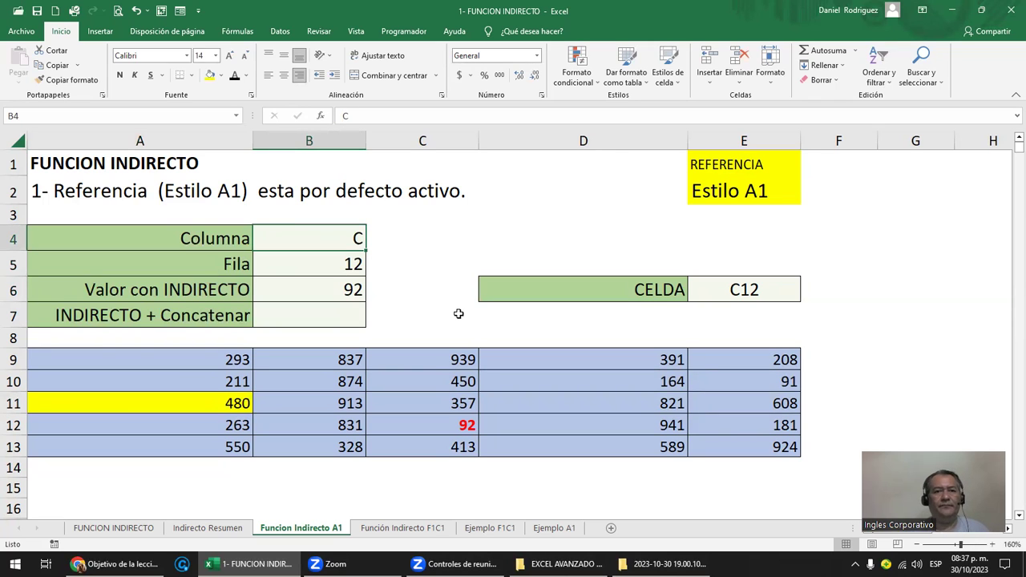
Set Columna to A and Fila to 11 in cells B4 and B5
text(A)
key(Return)
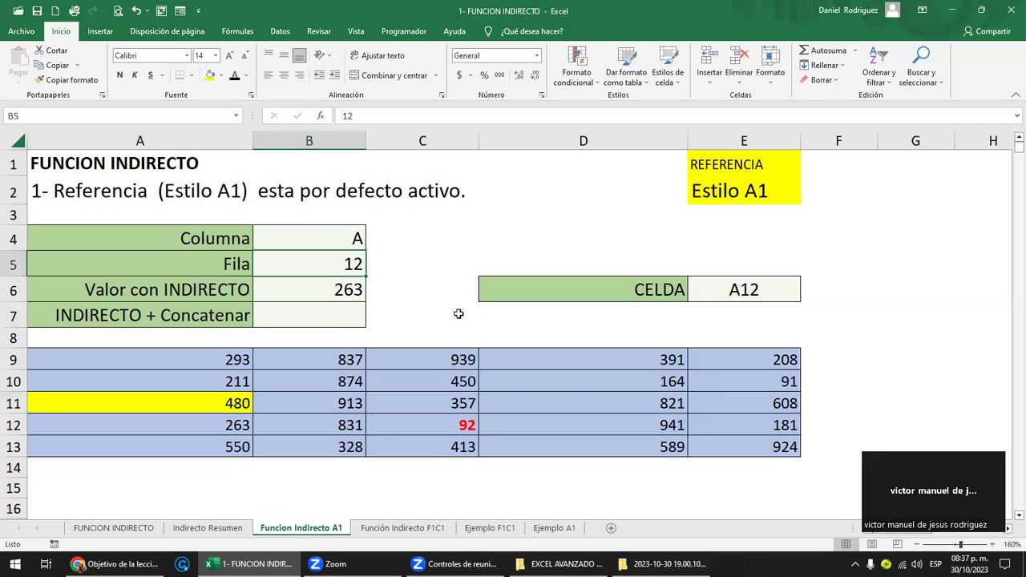
text(11)
key(Return)
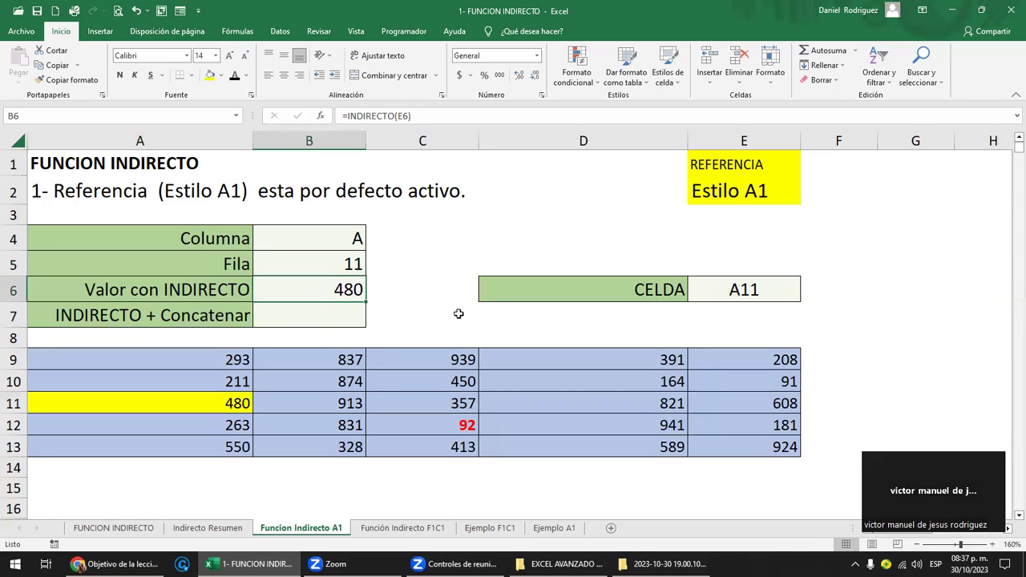
Inspect E6's concatenation formula (A11) and B6's INDIRECTO formula returning 480
click(338, 240)
click(335, 266)
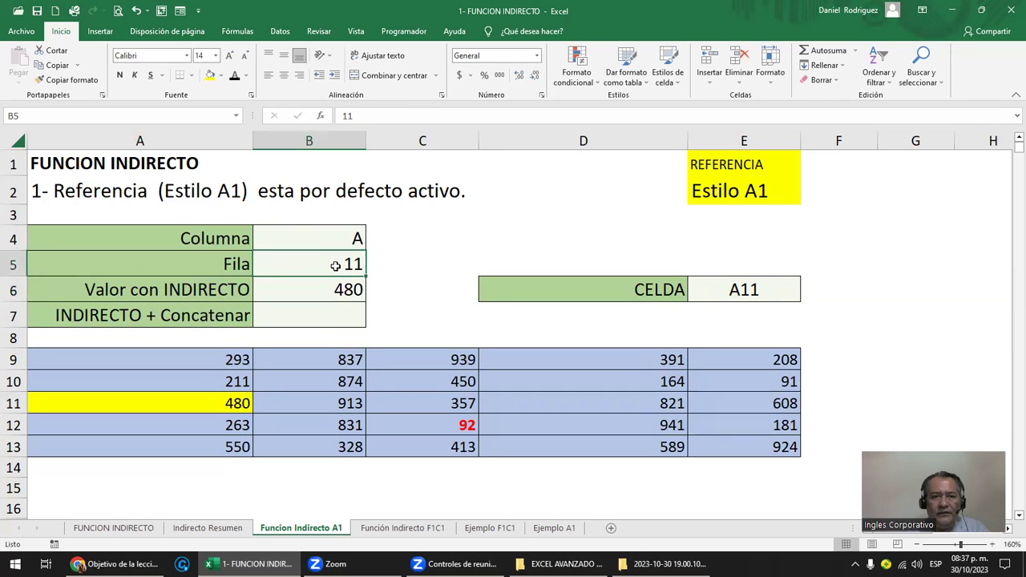
double_click(726, 284)
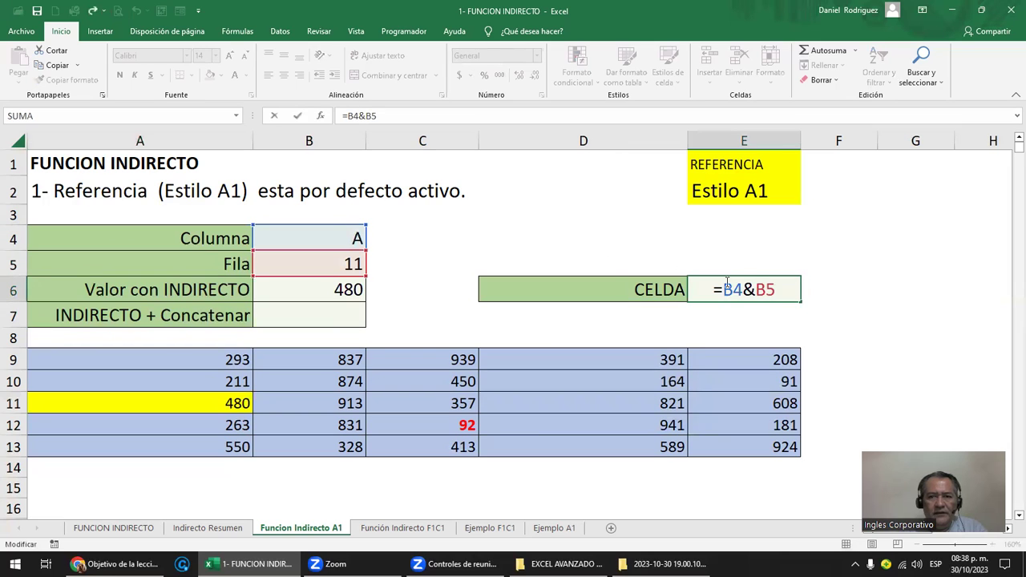
key(ctrl+Return)
key(Return)
click(332, 290)
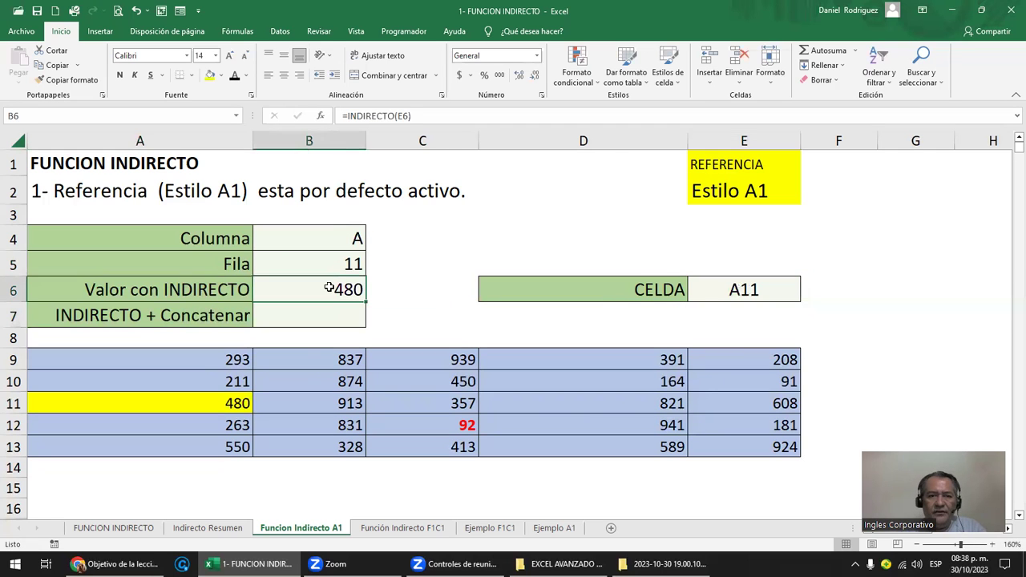
double_click(377, 291)
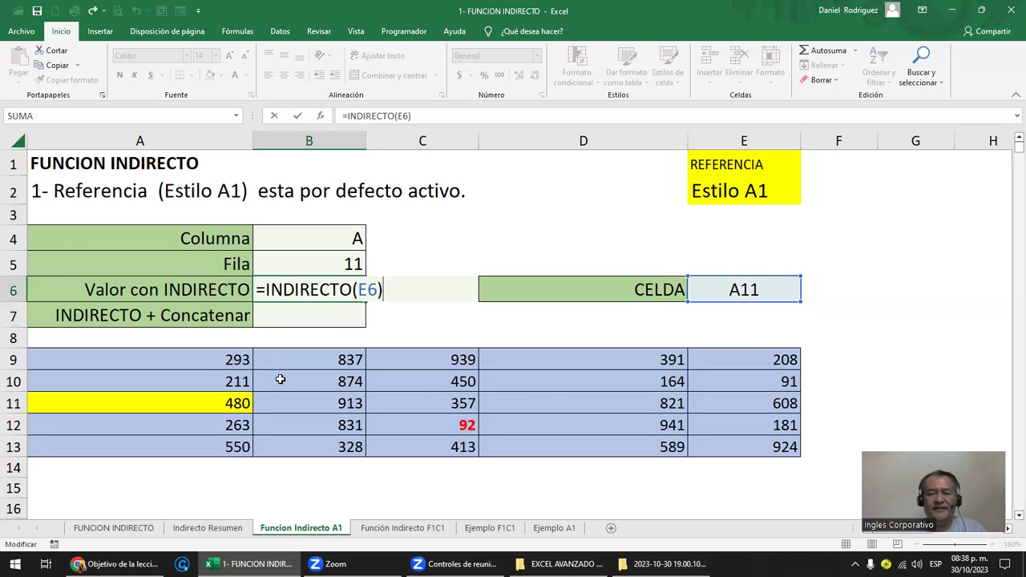
key(Return)
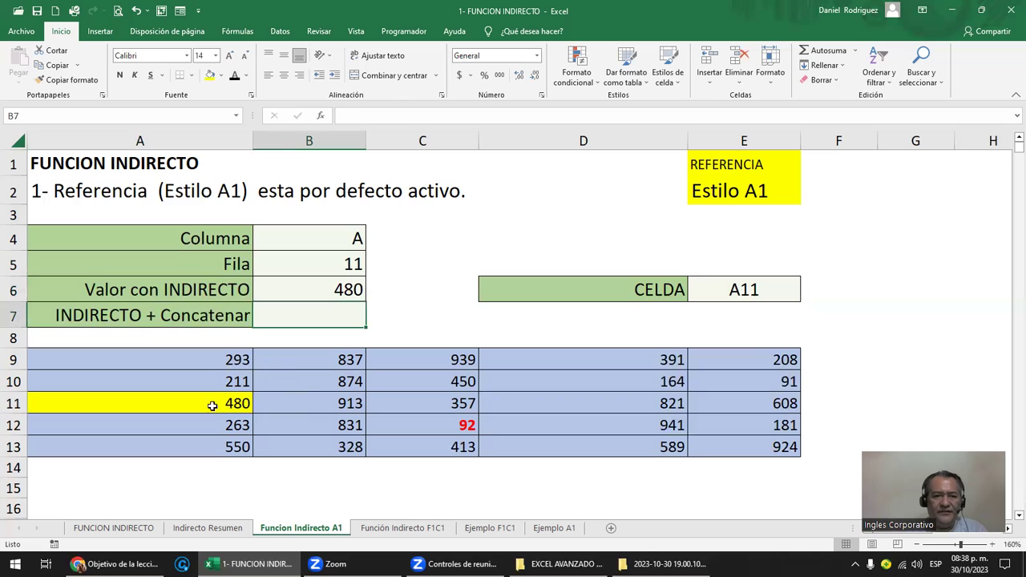
Change A11's value to 580 and confirm the new column letter B in B4
click(214, 402)
text(580)
key(Return)
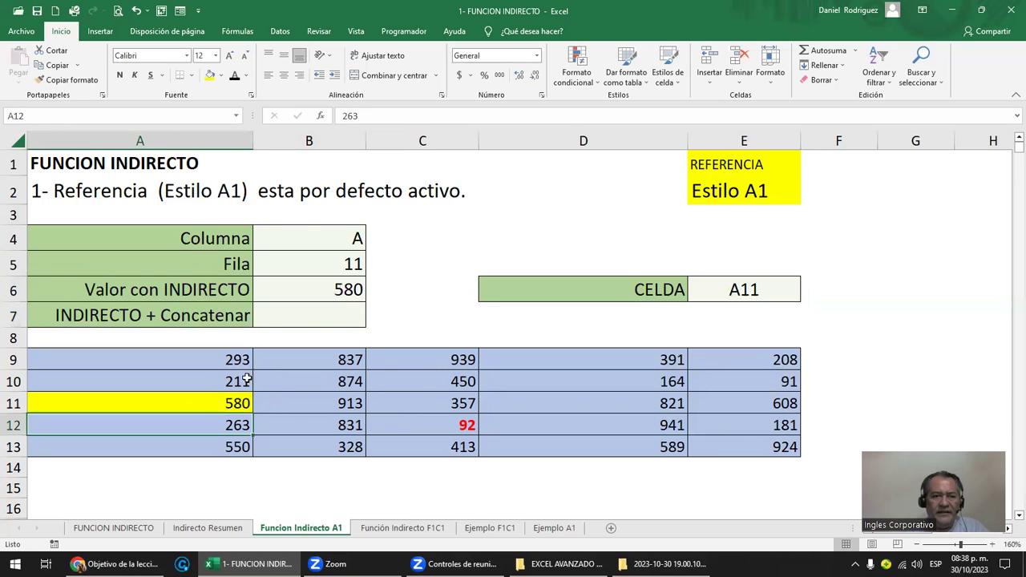
click(326, 313)
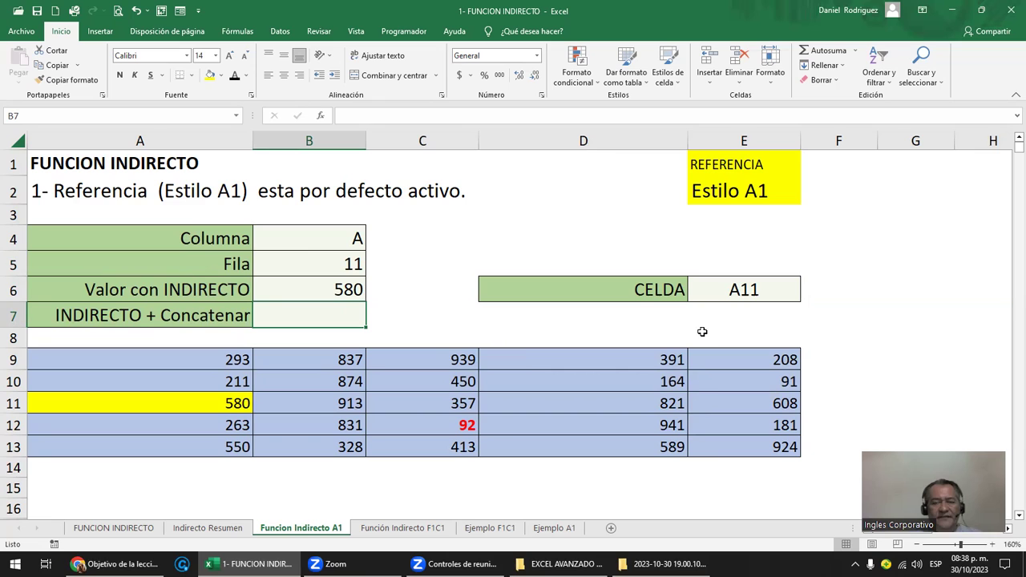
click(311, 239)
text(B)
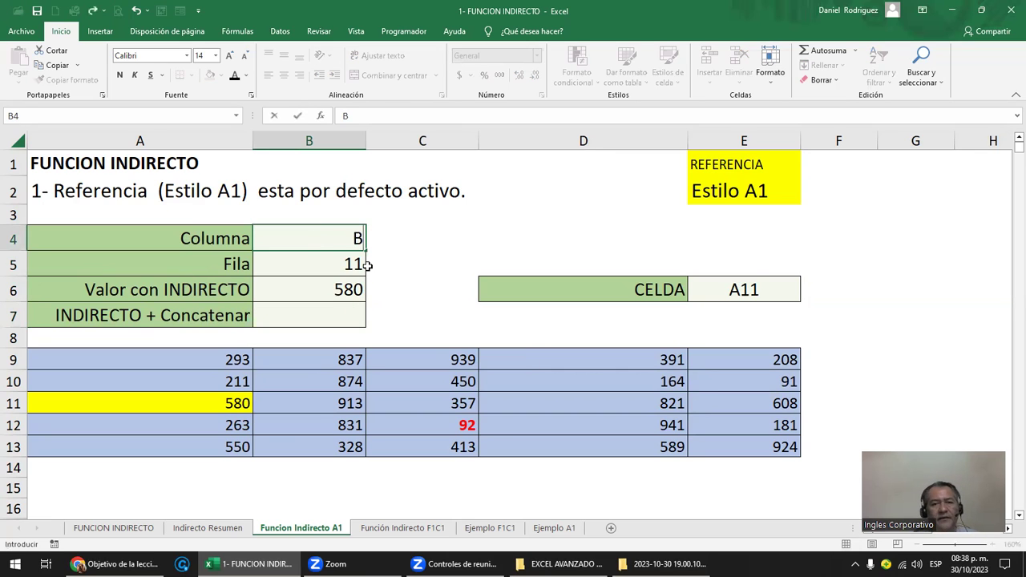
key(Return)
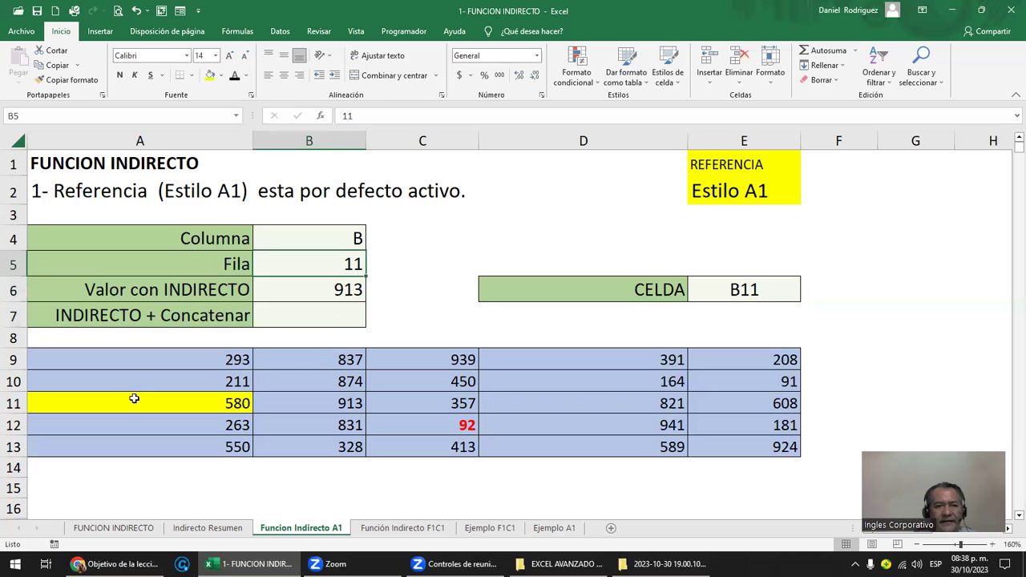
click(333, 140)
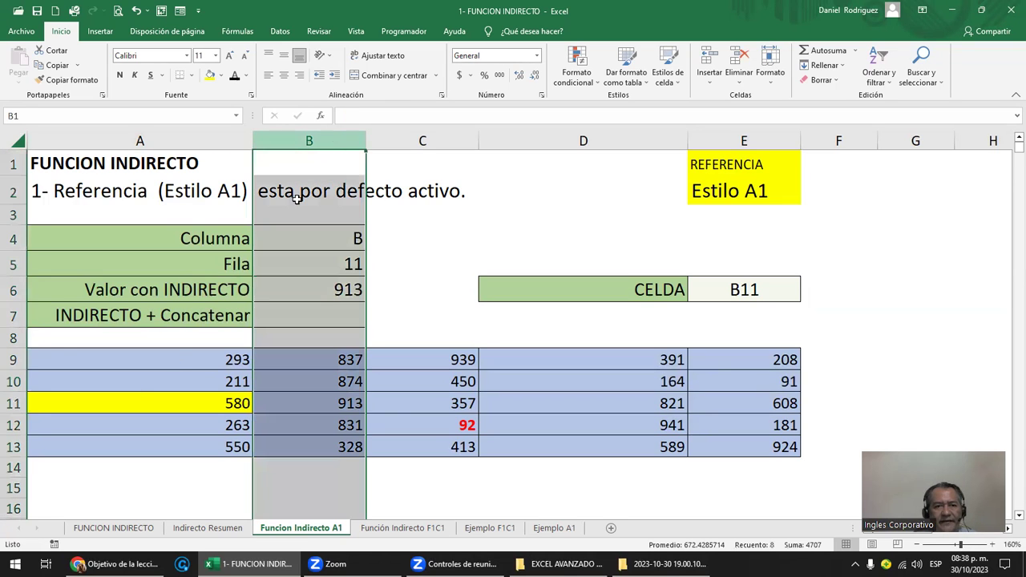
ctrl+click(13, 402)
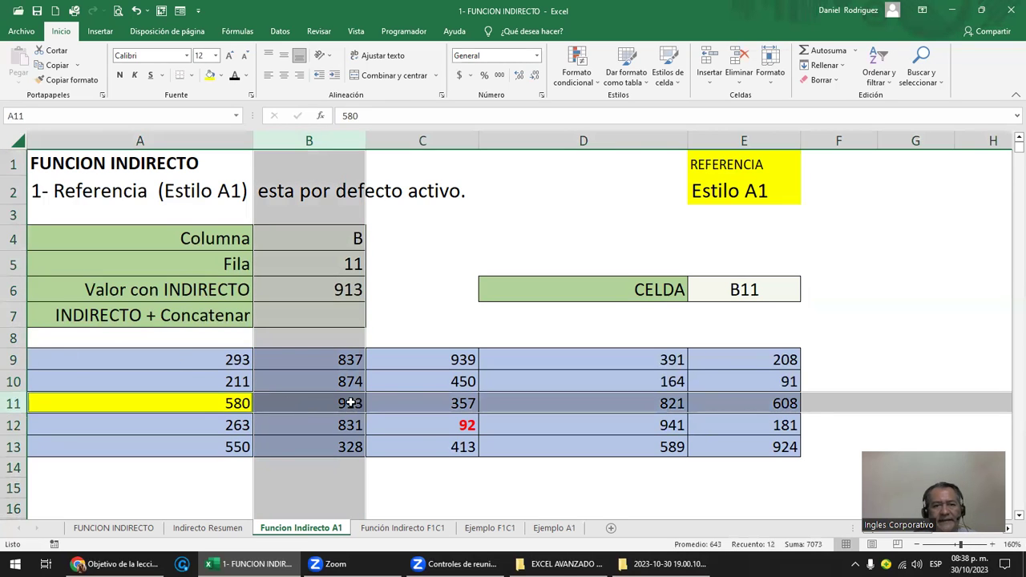
click(351, 403)
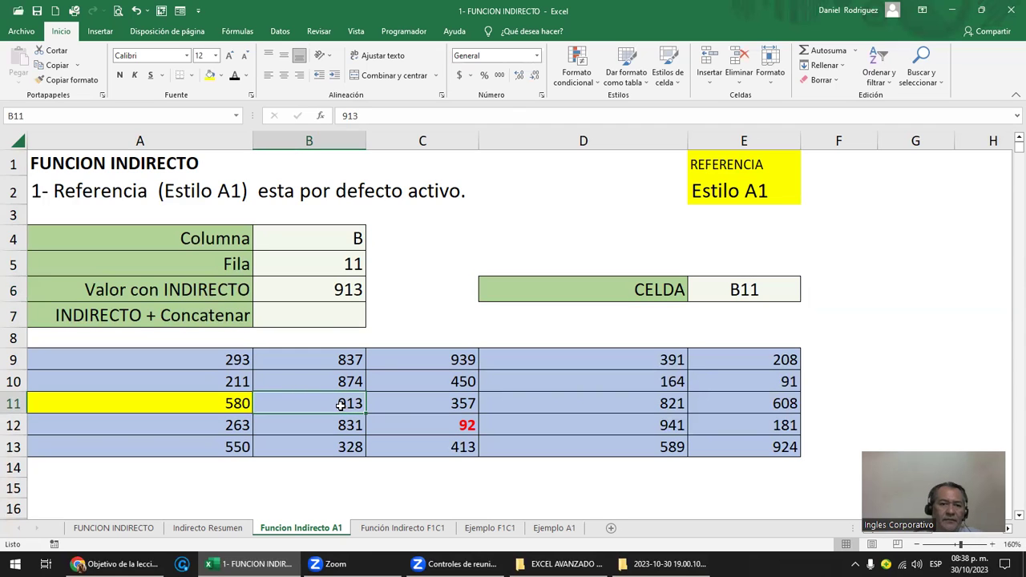
click(40, 116)
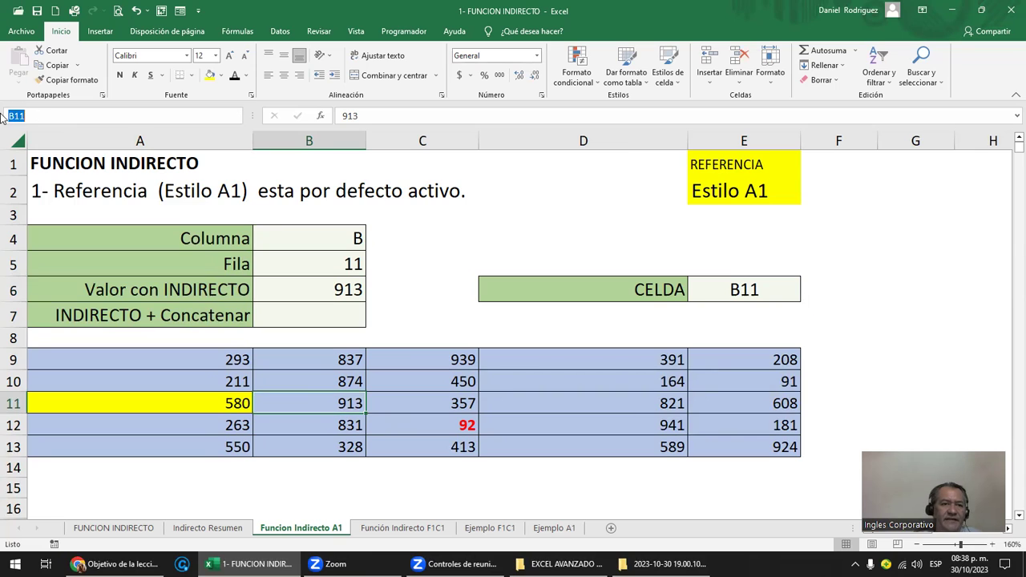
click(325, 235)
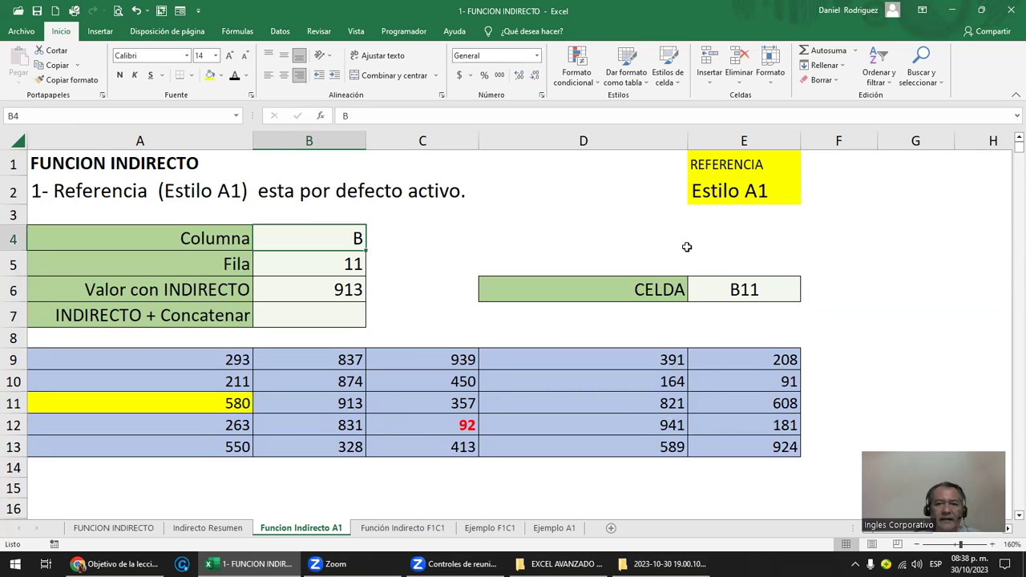
click(763, 290)
text(=B4&B5)
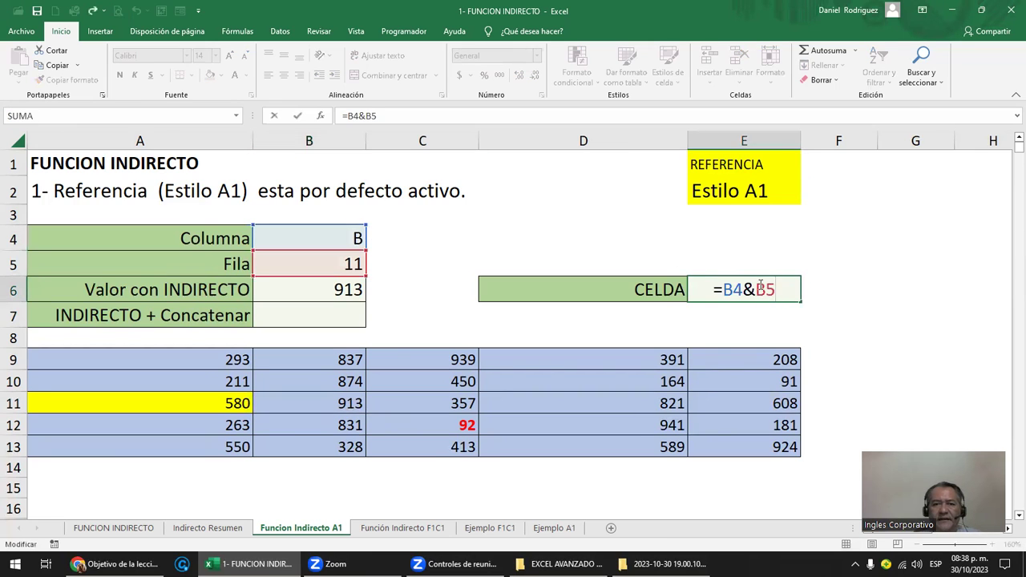
key(ctrl+Return)
click(321, 290)
key(F2)
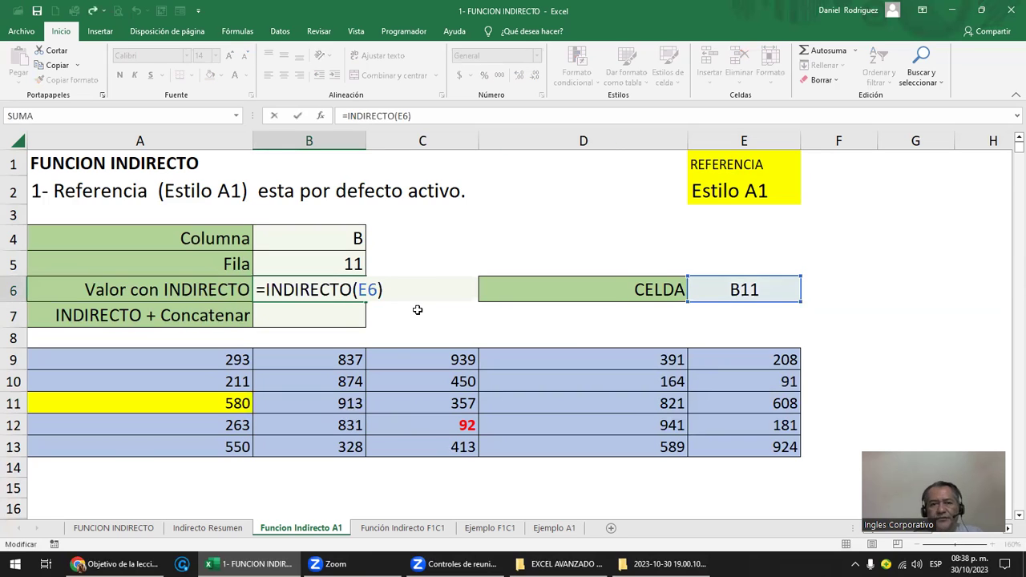
key(ctrl+Return)
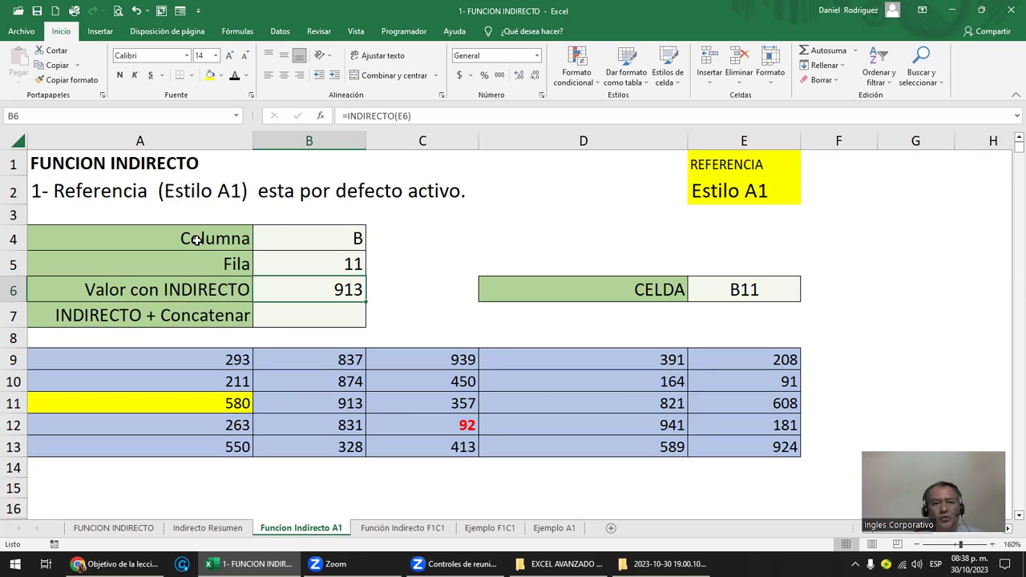
click(313, 234)
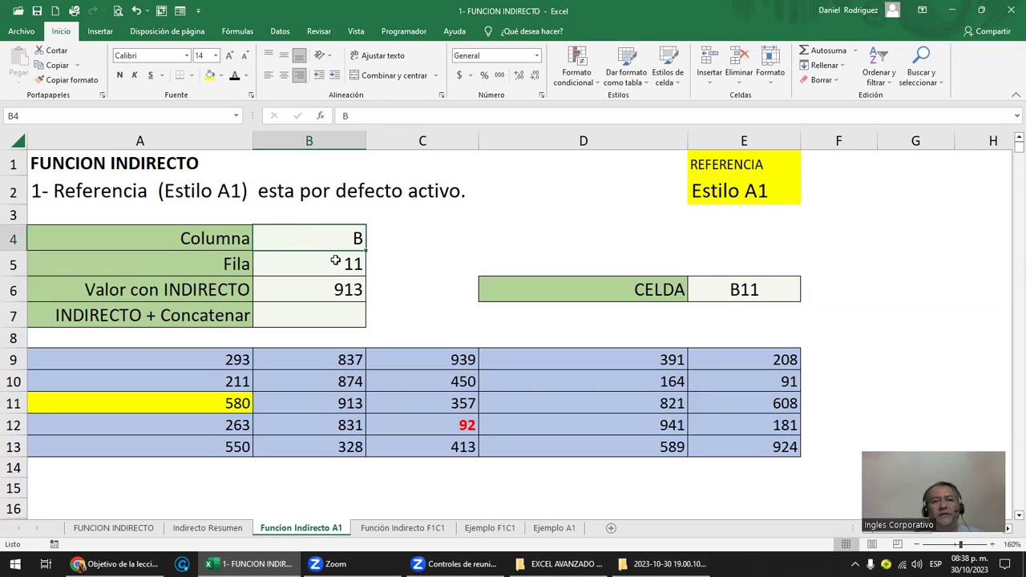
click(336, 262)
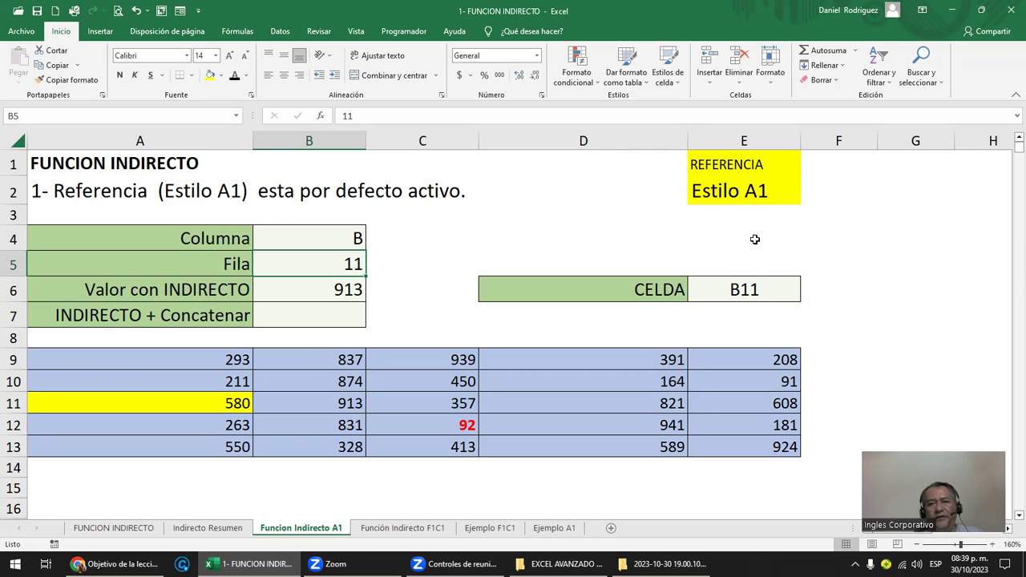
double_click(750, 284)
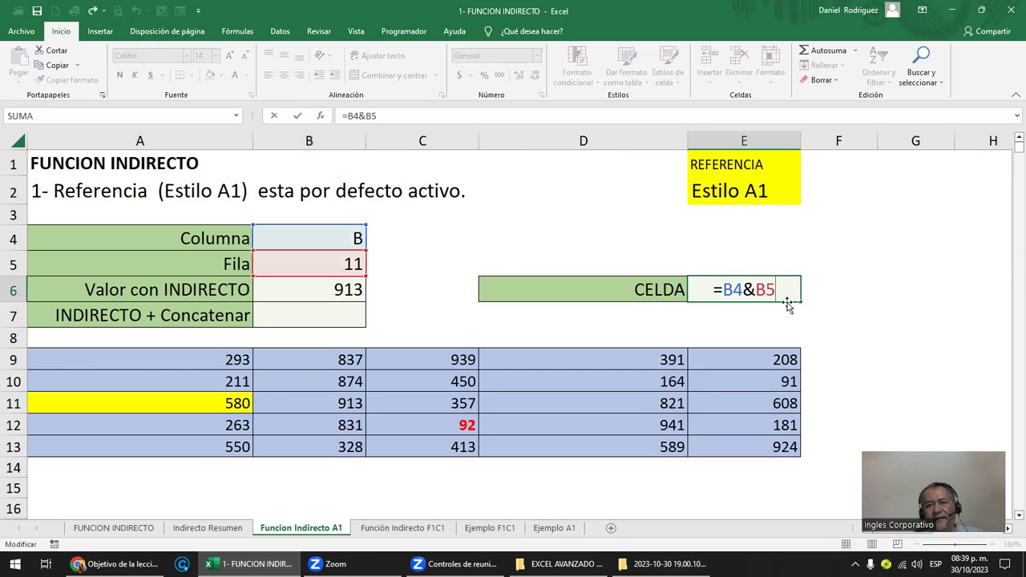
key(Escape)
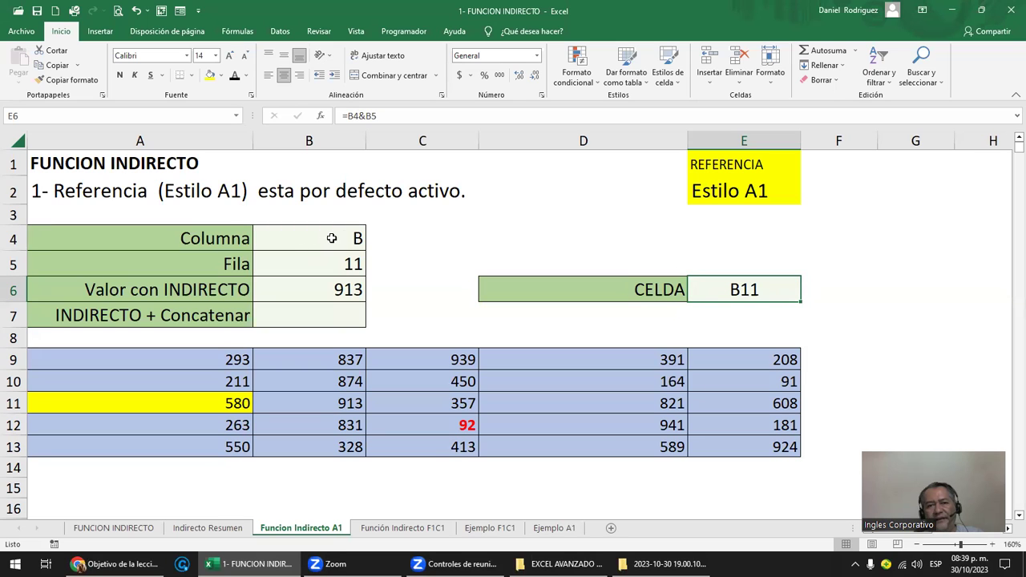
click(344, 237)
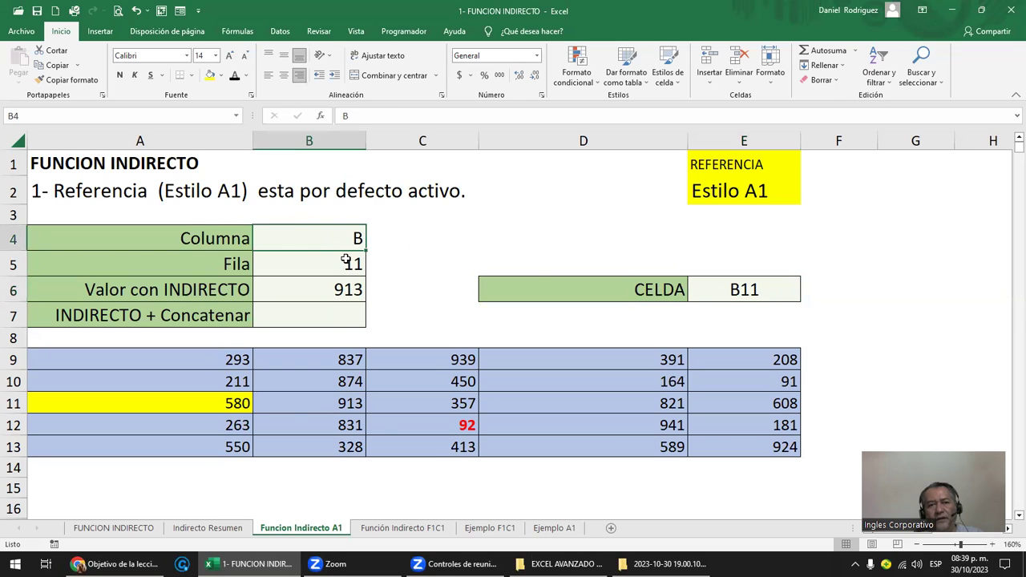
click(344, 262)
double_click(725, 294)
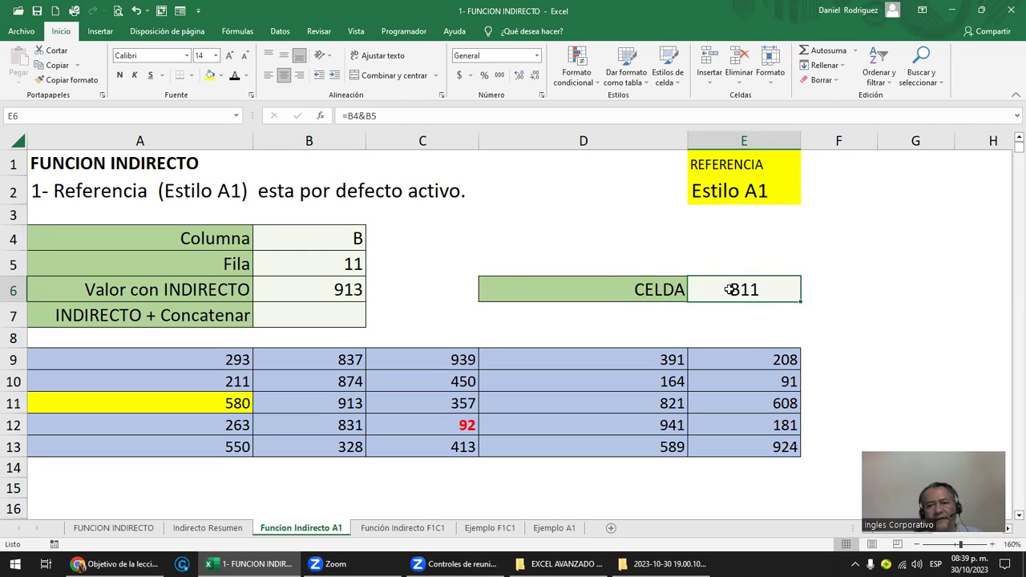
key(Escape)
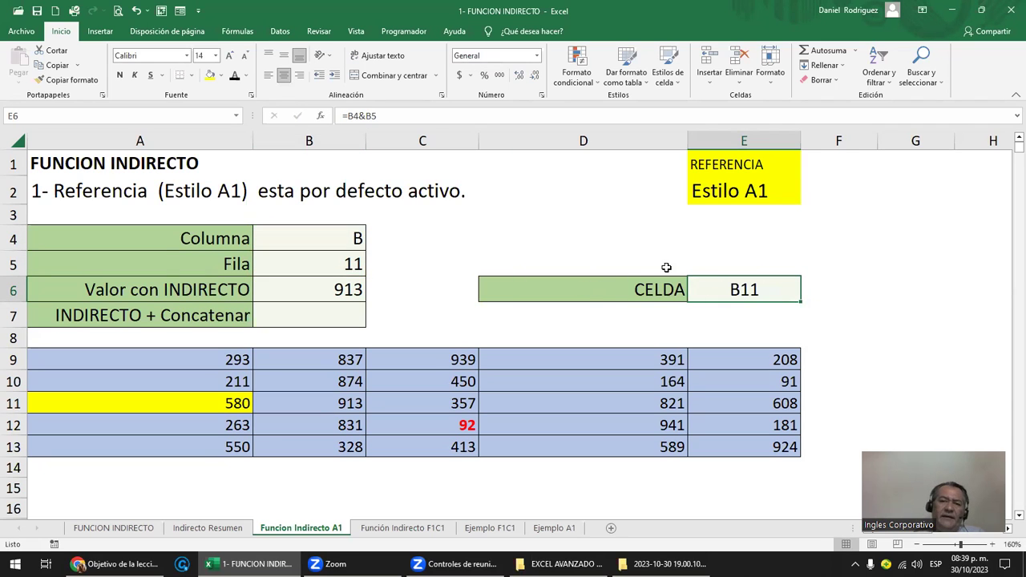
double_click(742, 290)
key(Escape)
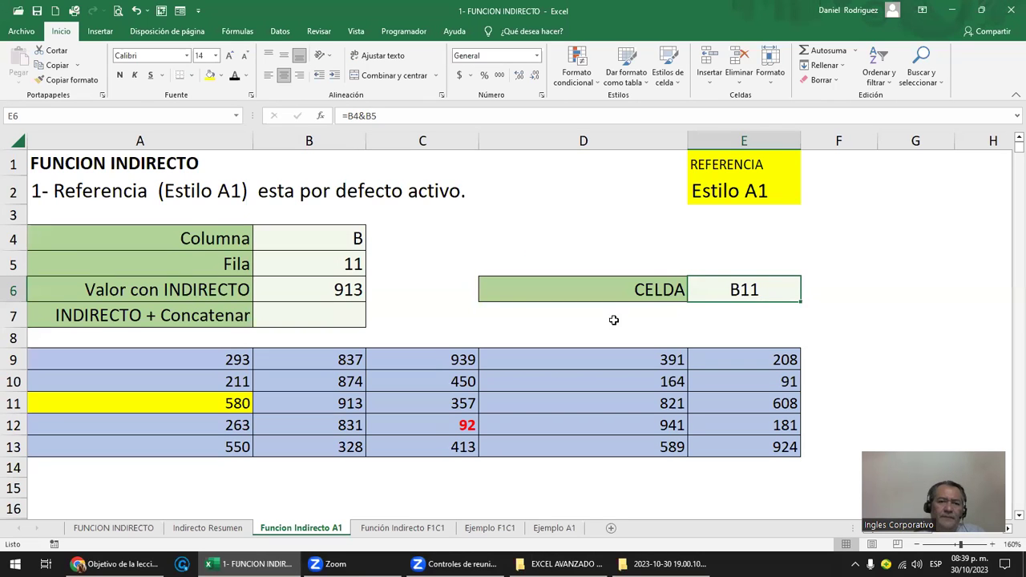
double_click(353, 290)
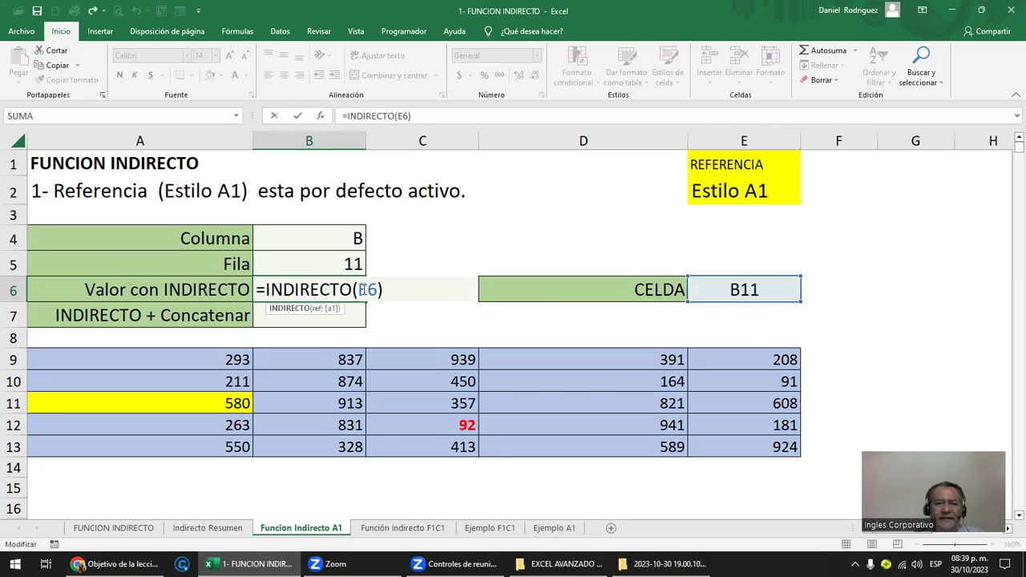
key(Escape)
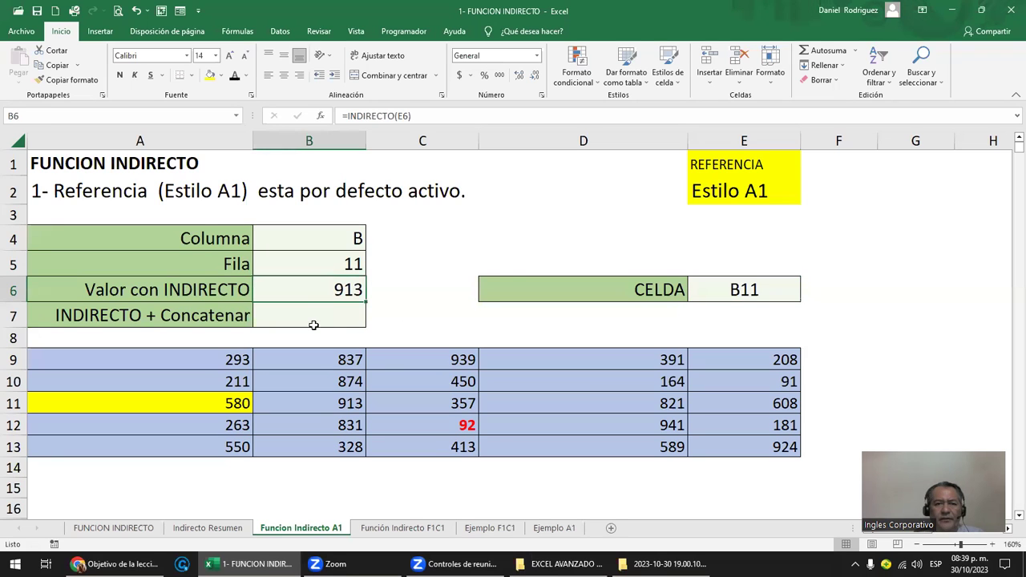
click(314, 324)
text(=)
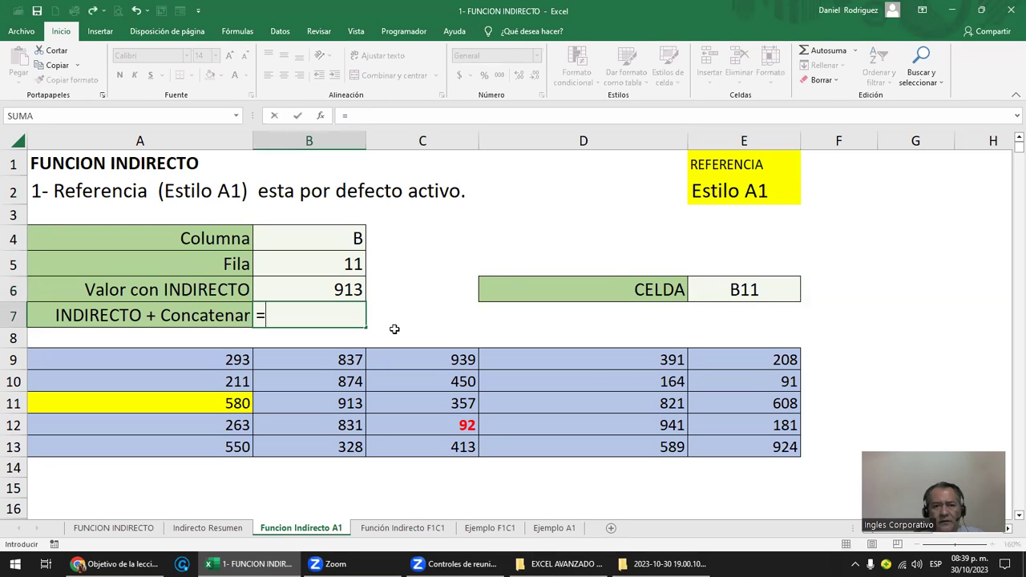
key(Escape)
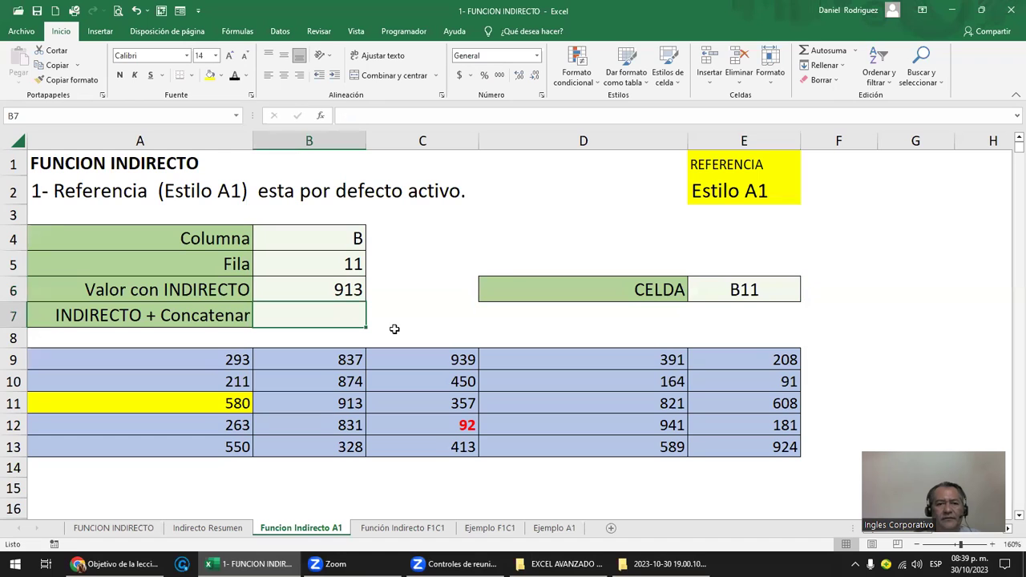
click(190, 404)
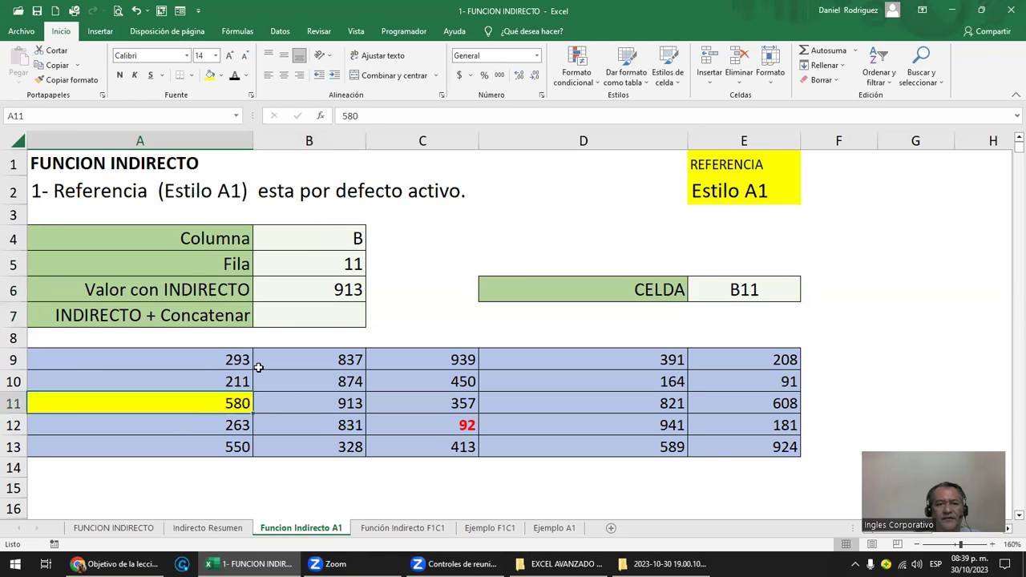
click(335, 237)
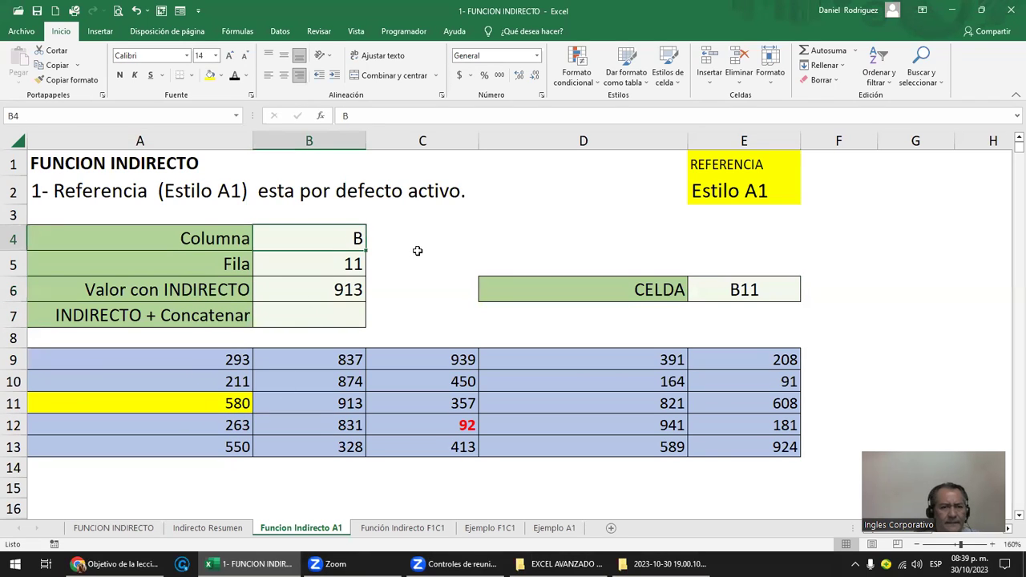
Set the Columna cell B4 back to A and review the CELDA formula in E6
text(A)
key(Return)
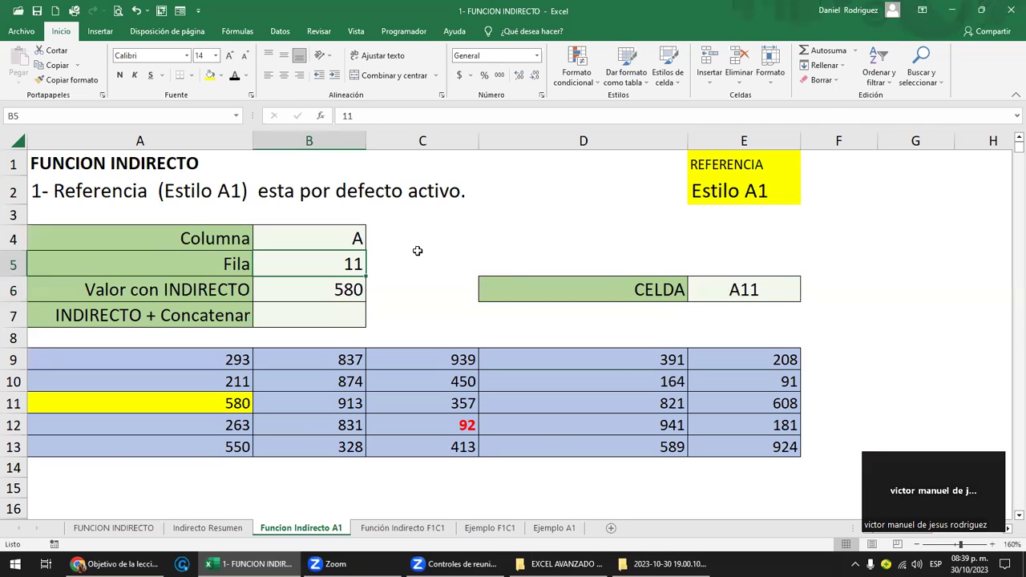
click(331, 313)
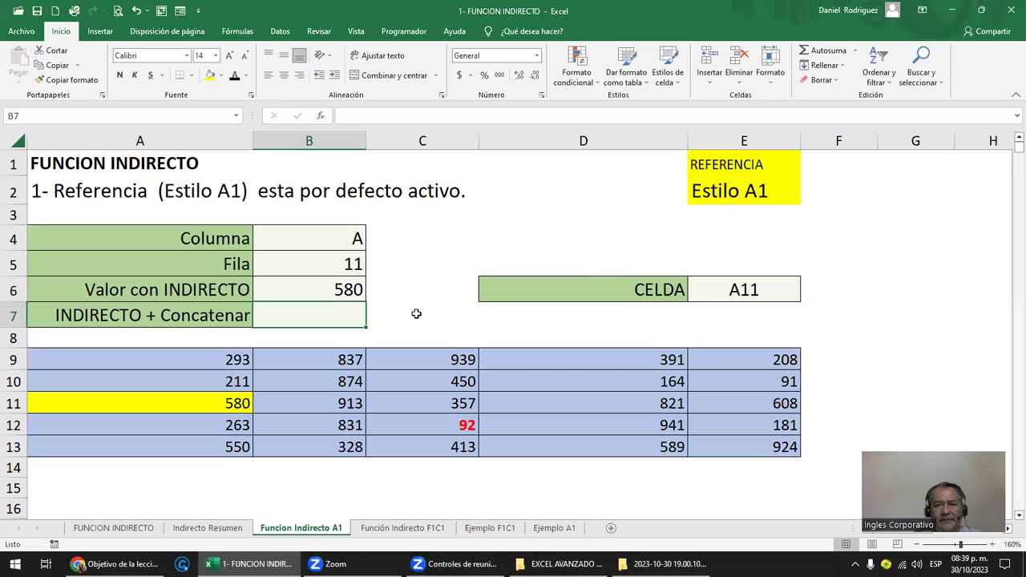
drag(612, 290, 758, 290)
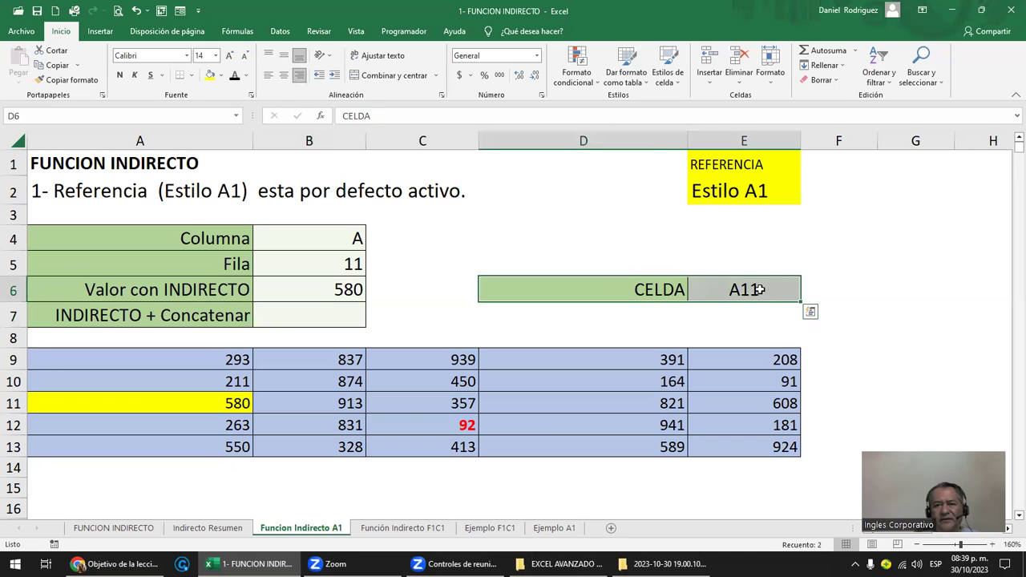
click(757, 290)
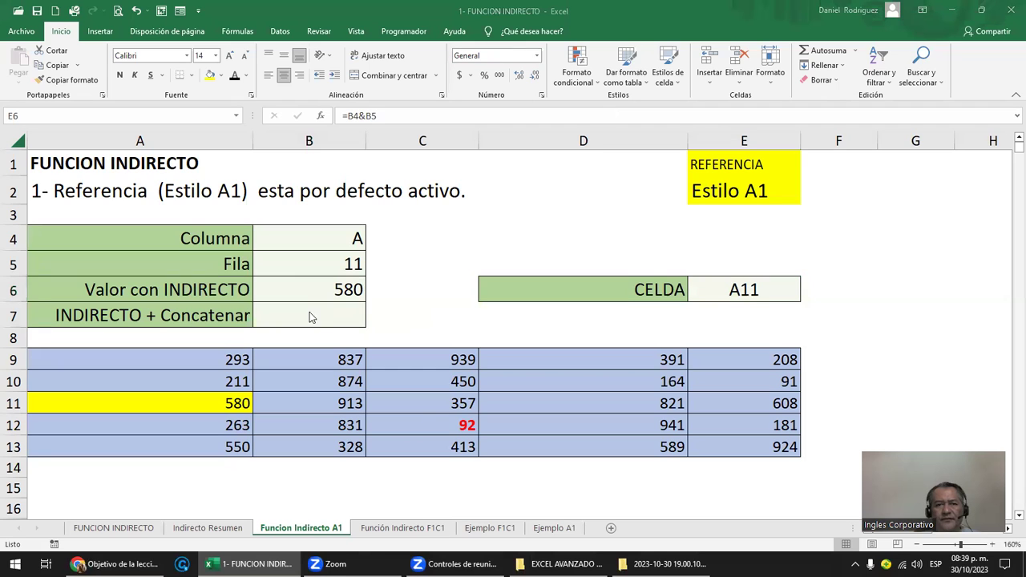
key(F2)
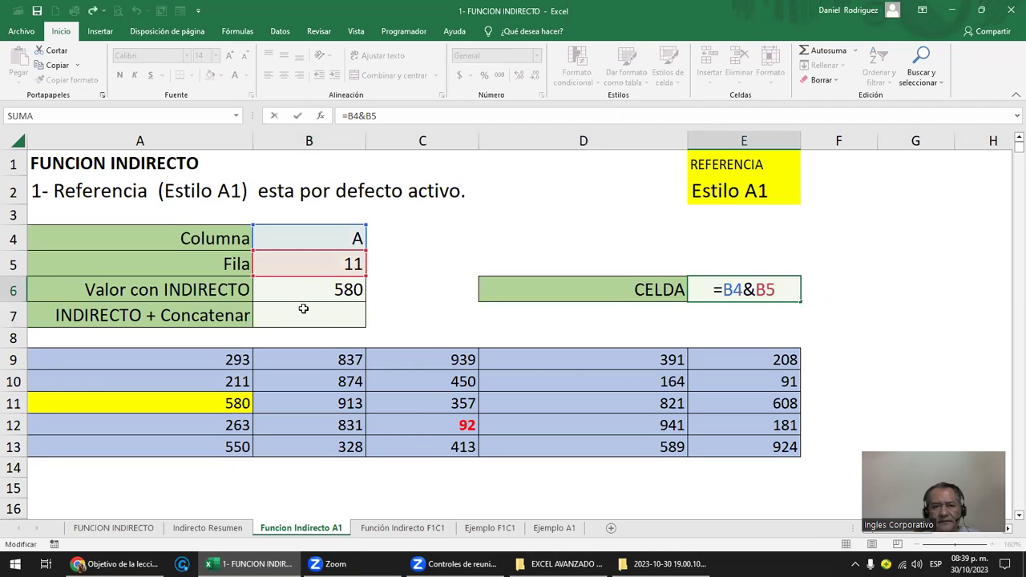
click(303, 309)
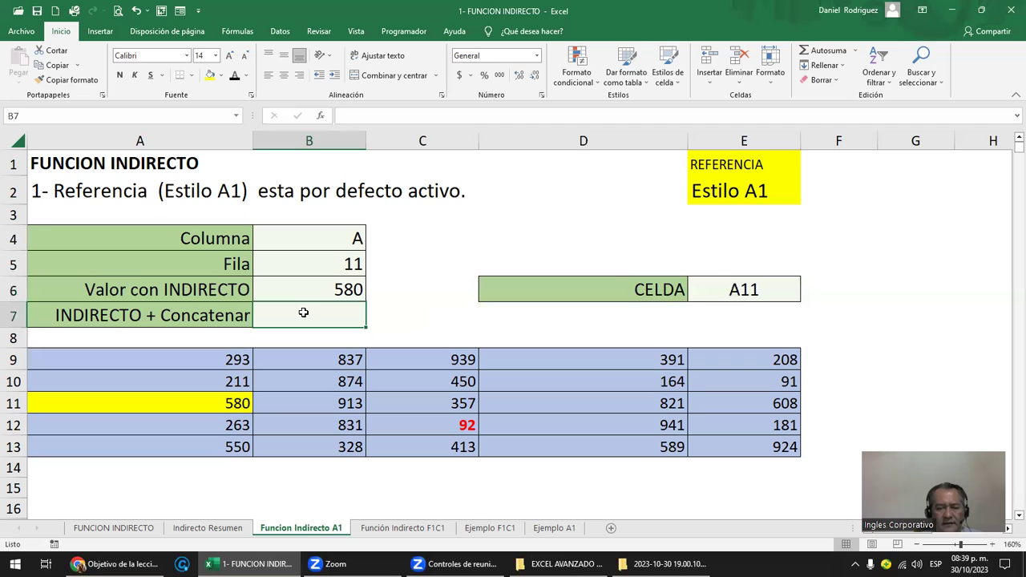
Enter =INDIRECTO(B4&B5) in B7, returning 580 from A11
text(=INDI)
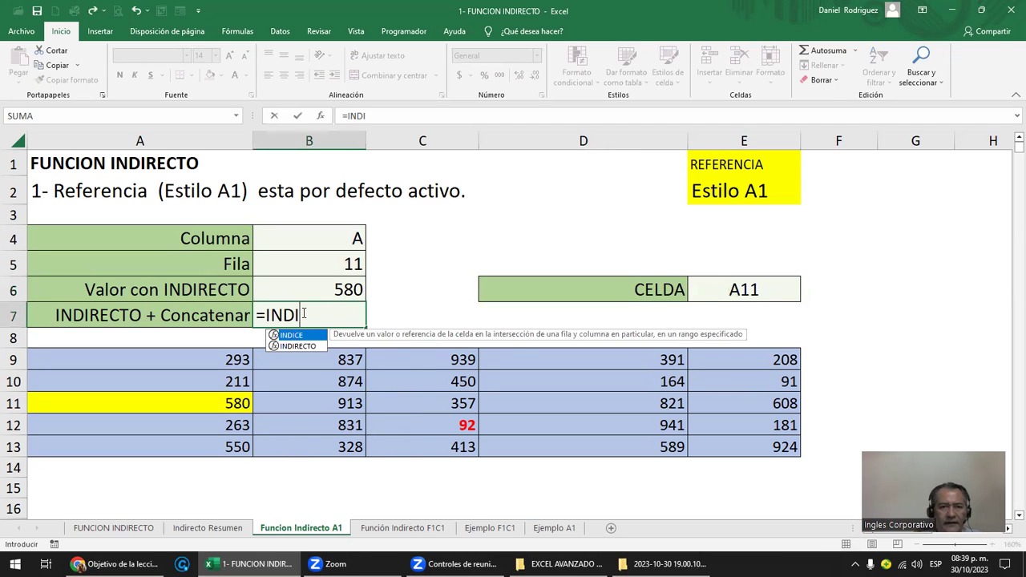
key(Tab)
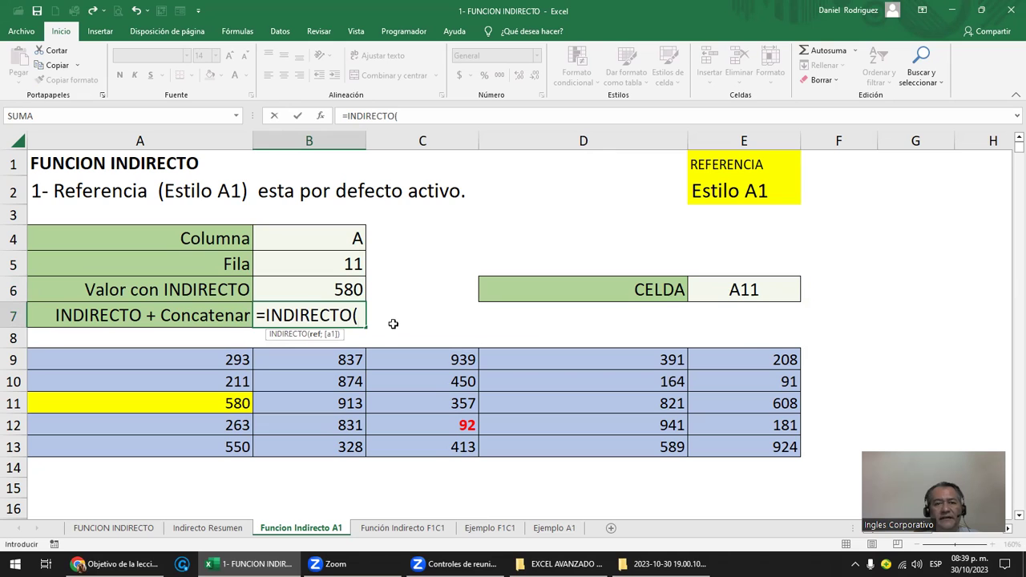
click(337, 237)
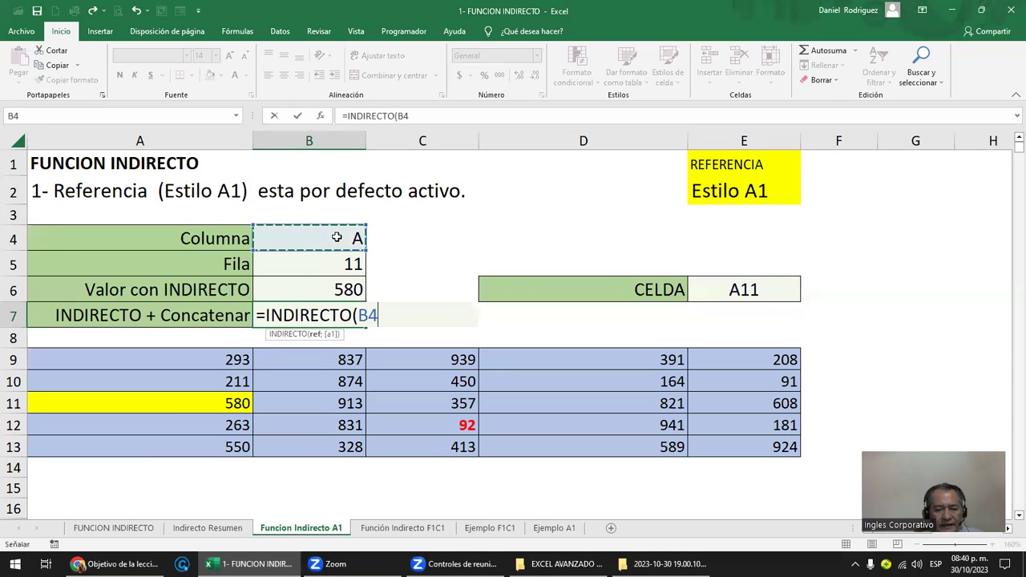
text(&)
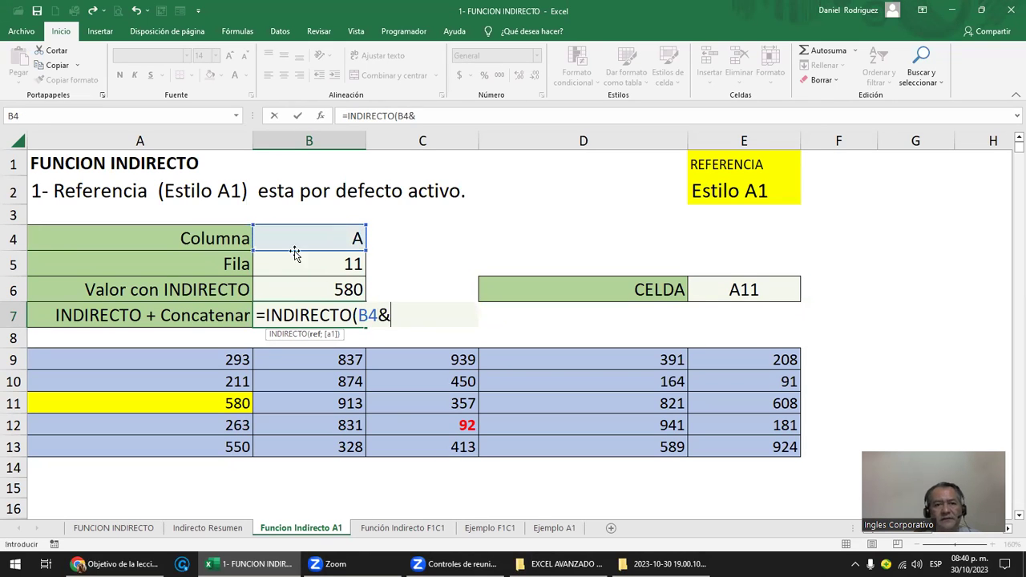
click(355, 265)
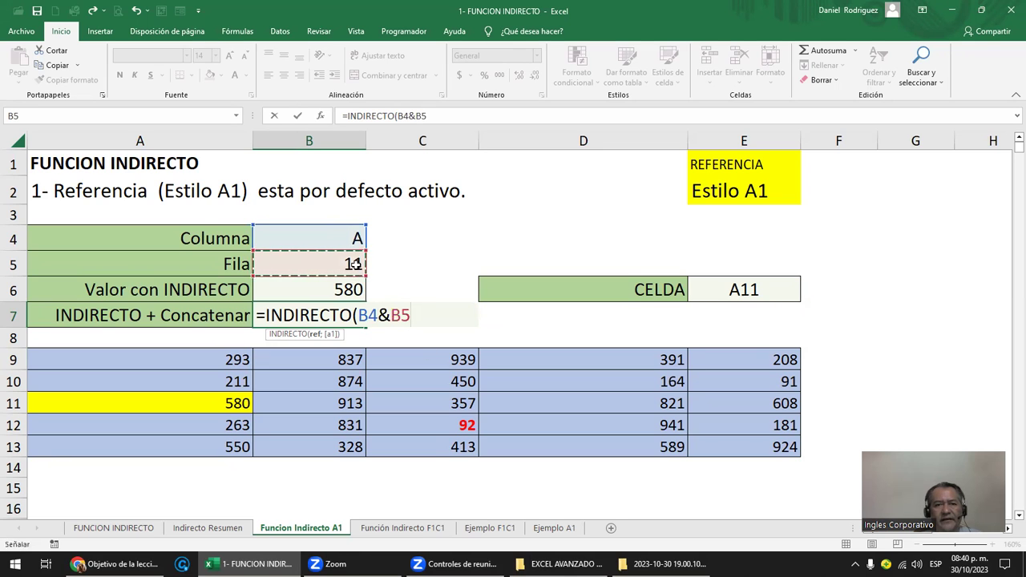
text())
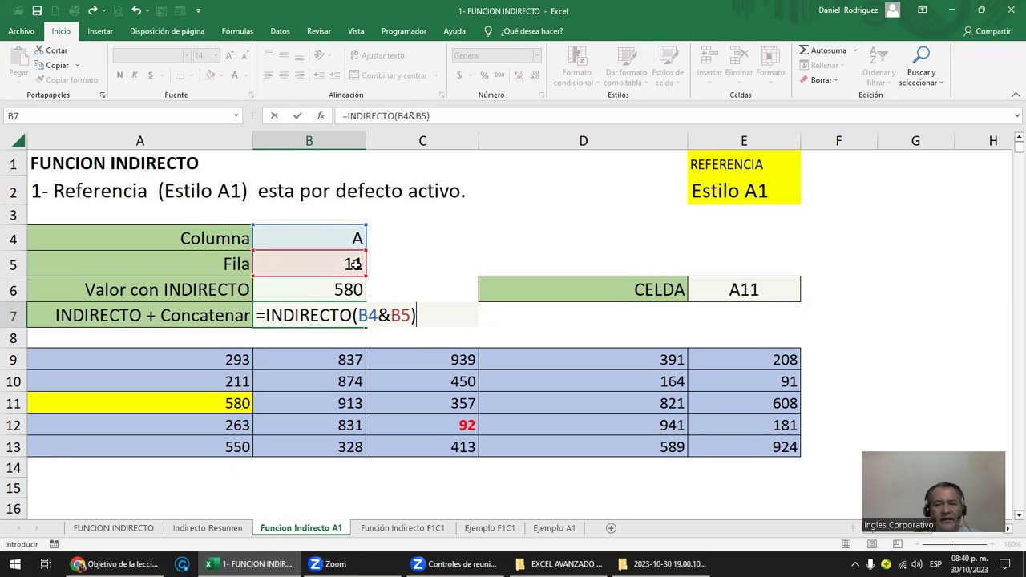
key(ctrl+Return)
key(F2)
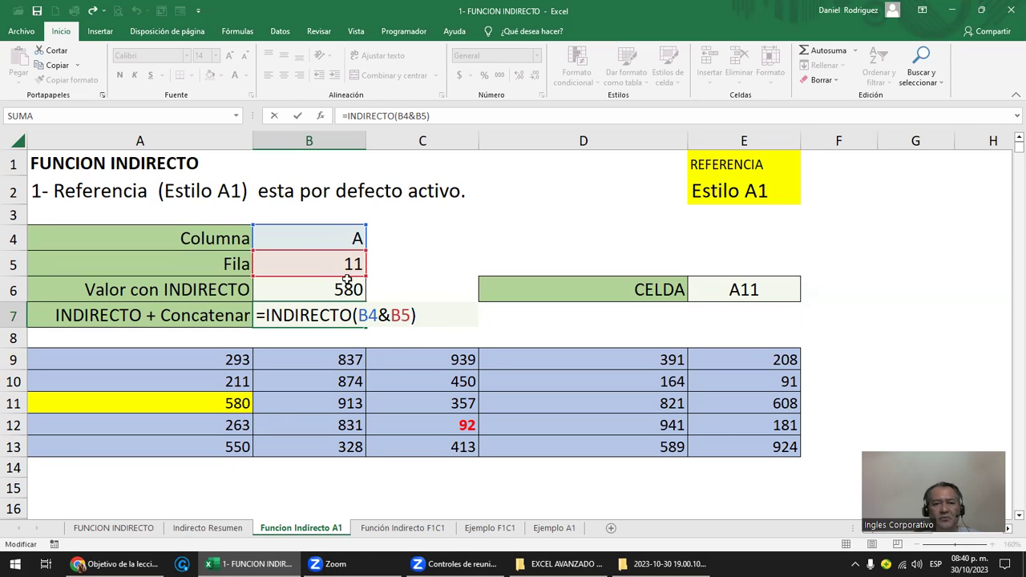
key(Return)
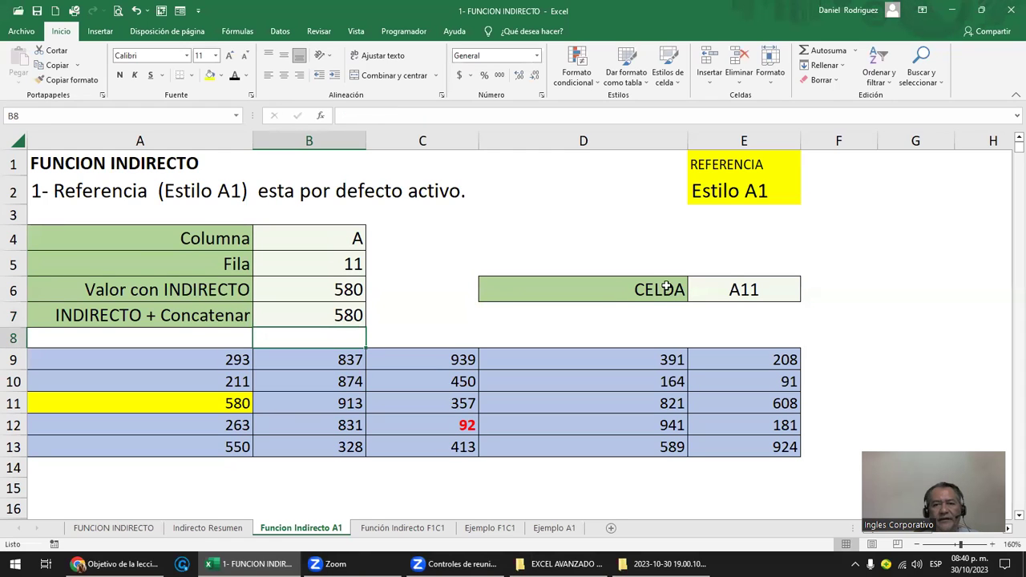
click(744, 289)
double_click(744, 289)
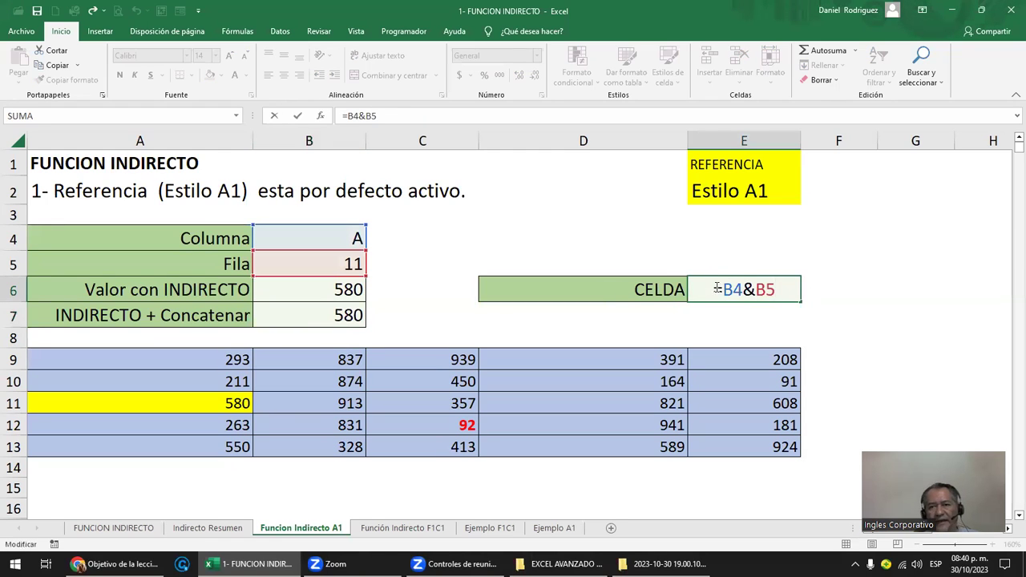
drag(711, 289, 796, 287)
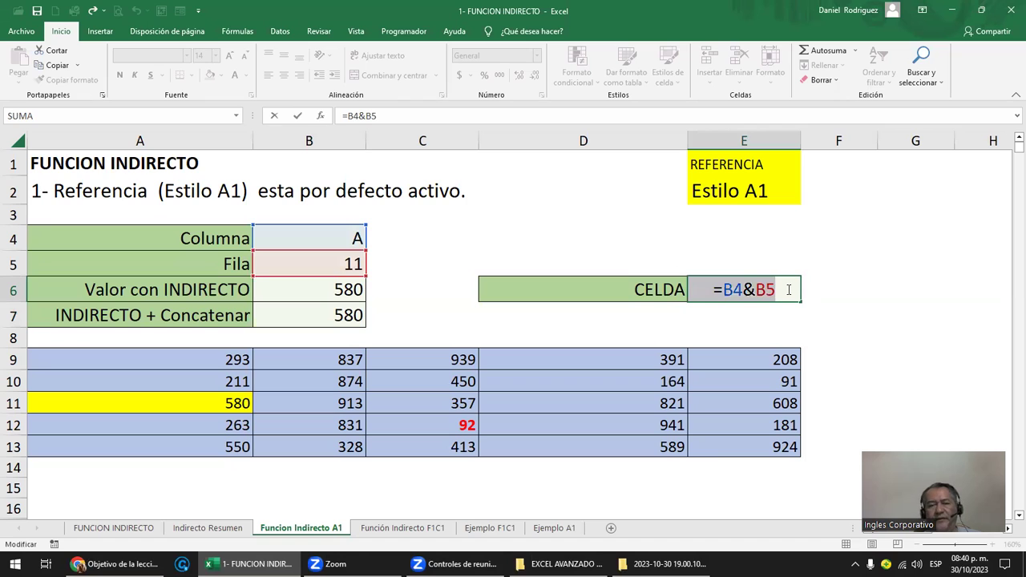
key(Escape)
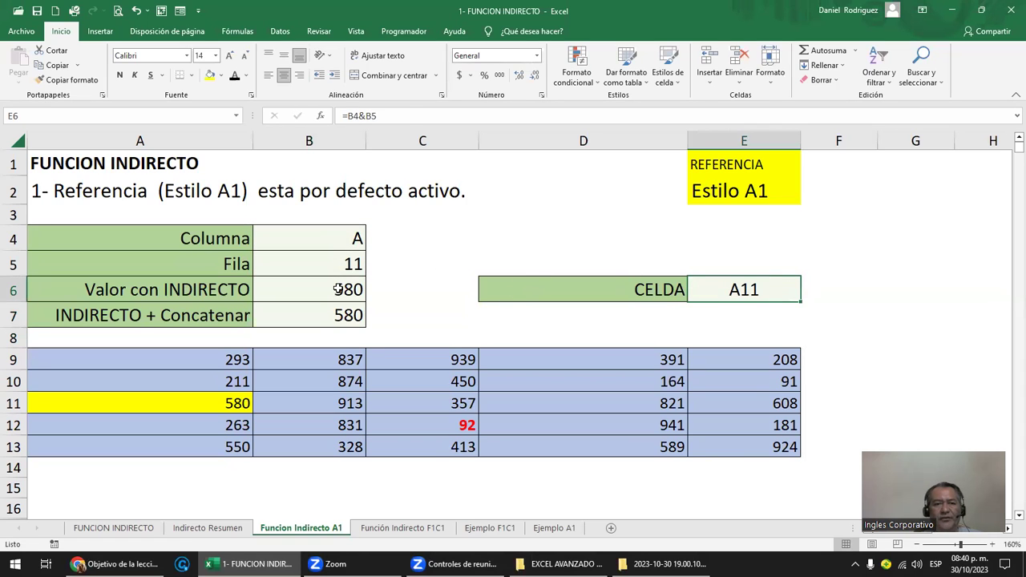
double_click(353, 289)
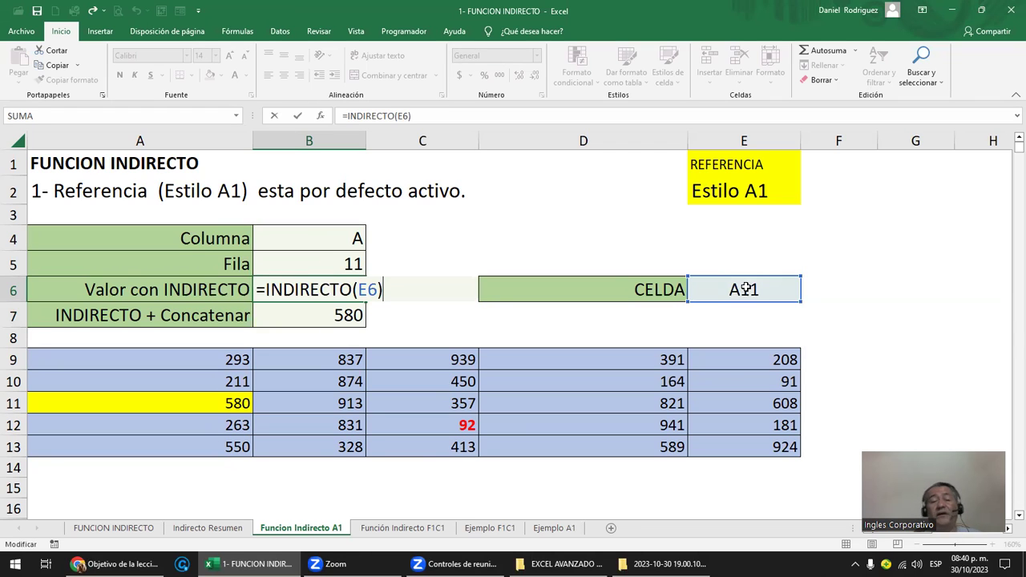
key(ctrl+Return)
double_click(359, 315)
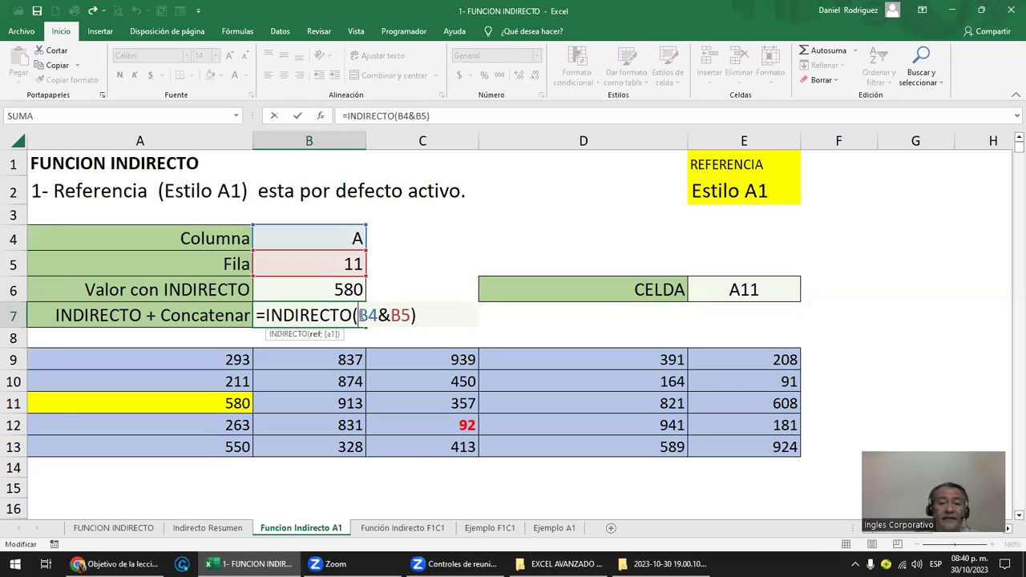
key(ctrl+Return)
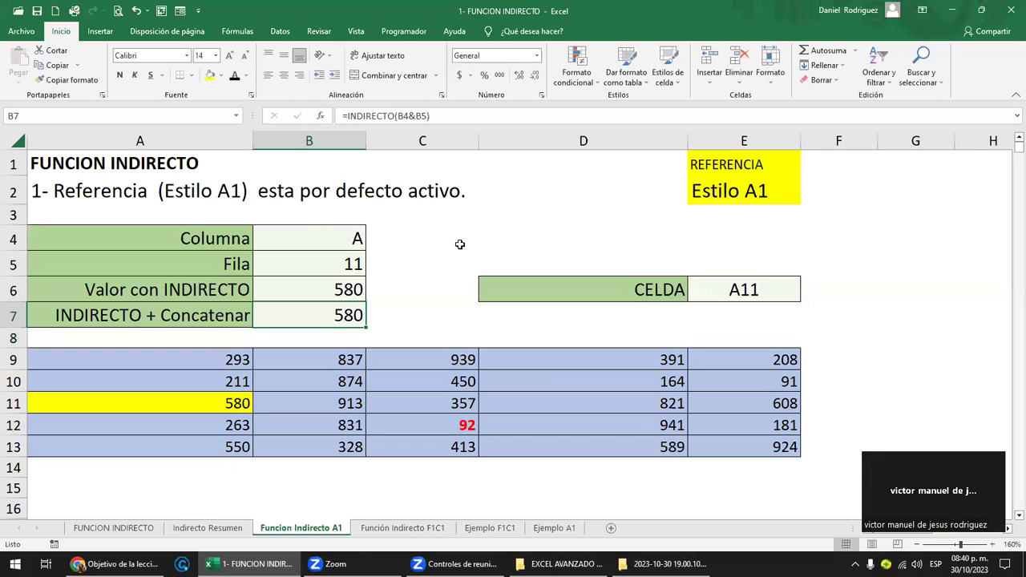
double_click(332, 315)
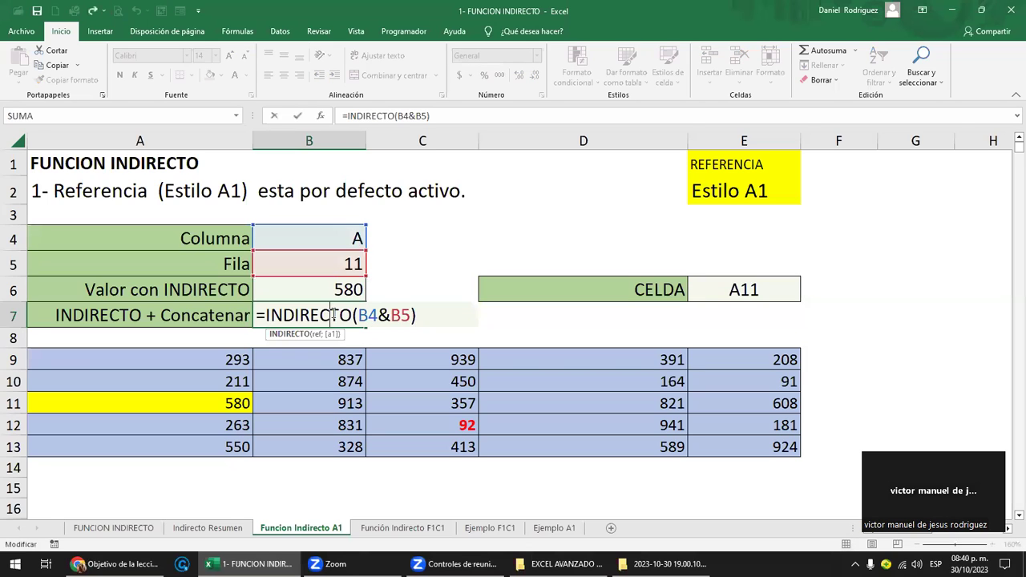
key(ctrl+Return)
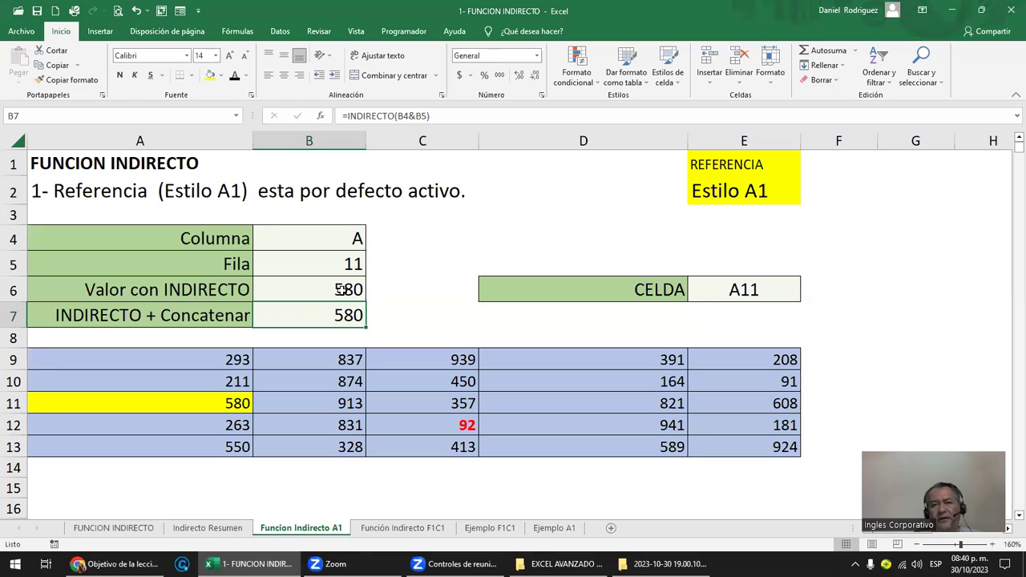
double_click(340, 315)
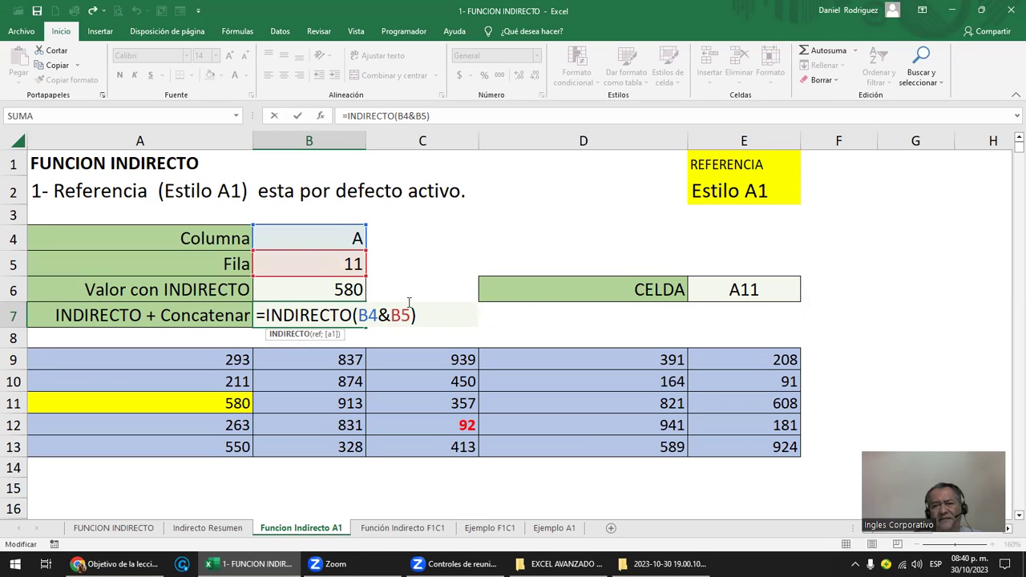
key(Return)
drag(646, 290, 746, 290)
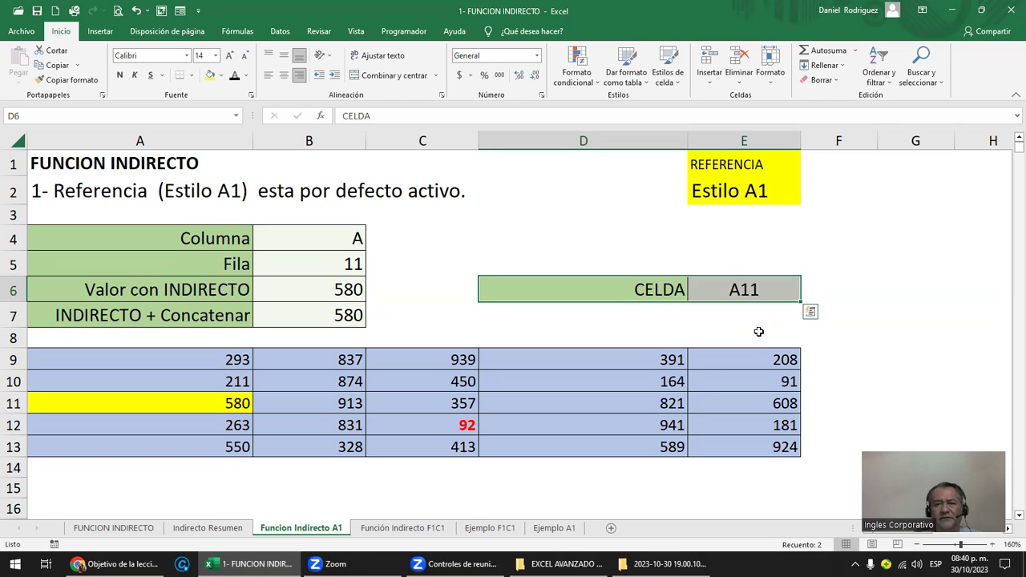
key(Delete)
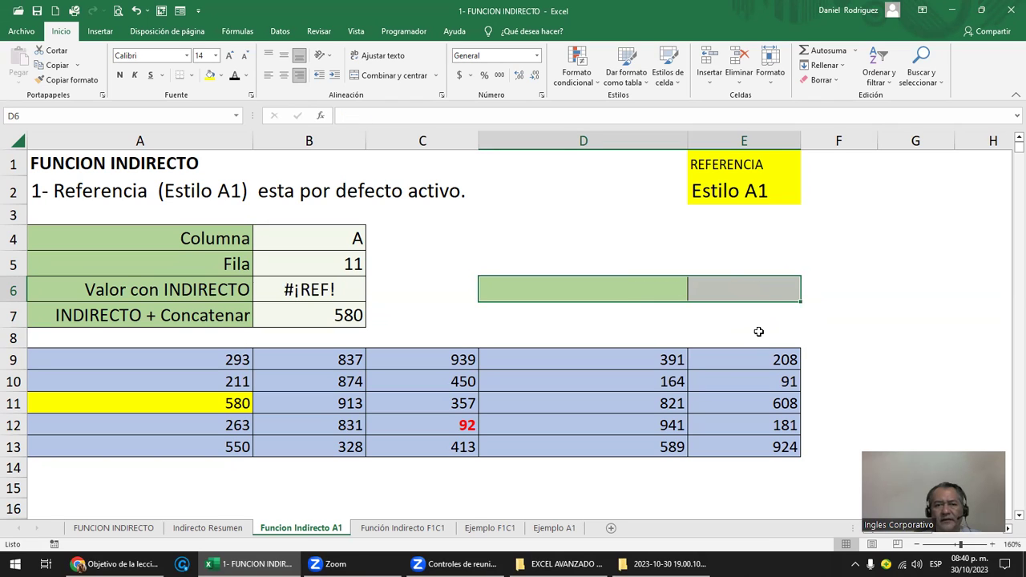
click(345, 291)
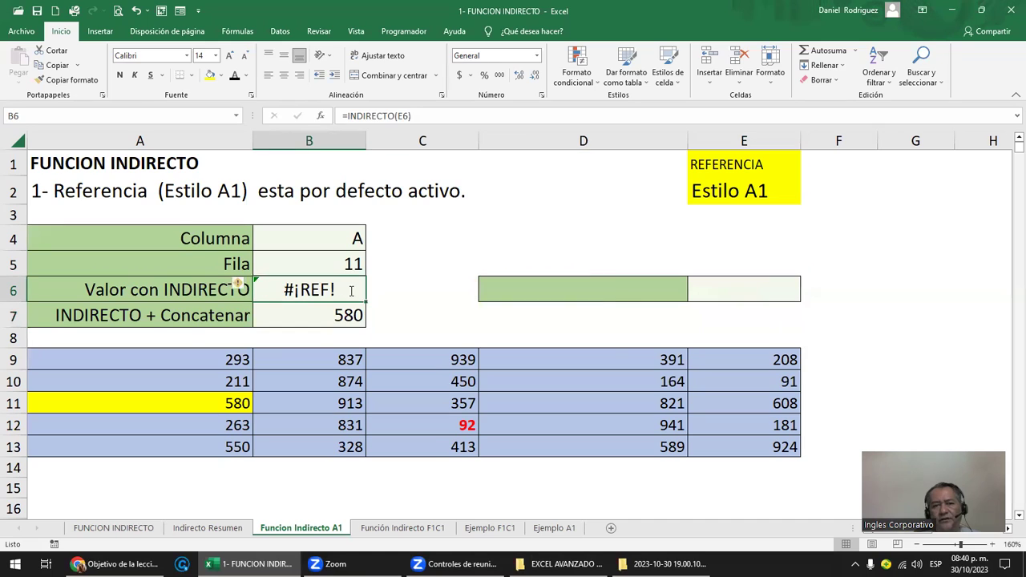
key(F2)
key(Escape)
click(331, 317)
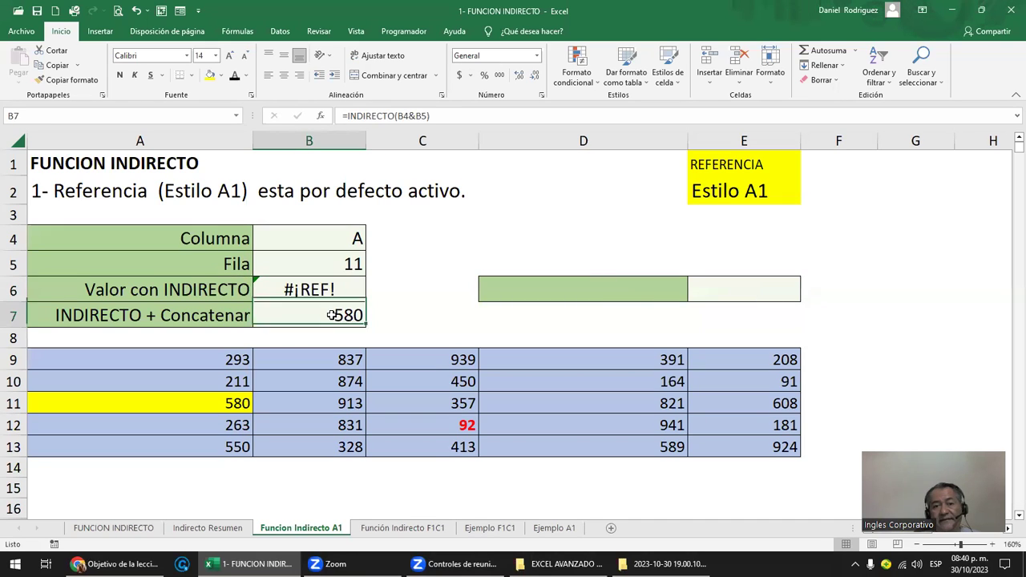
key(F2)
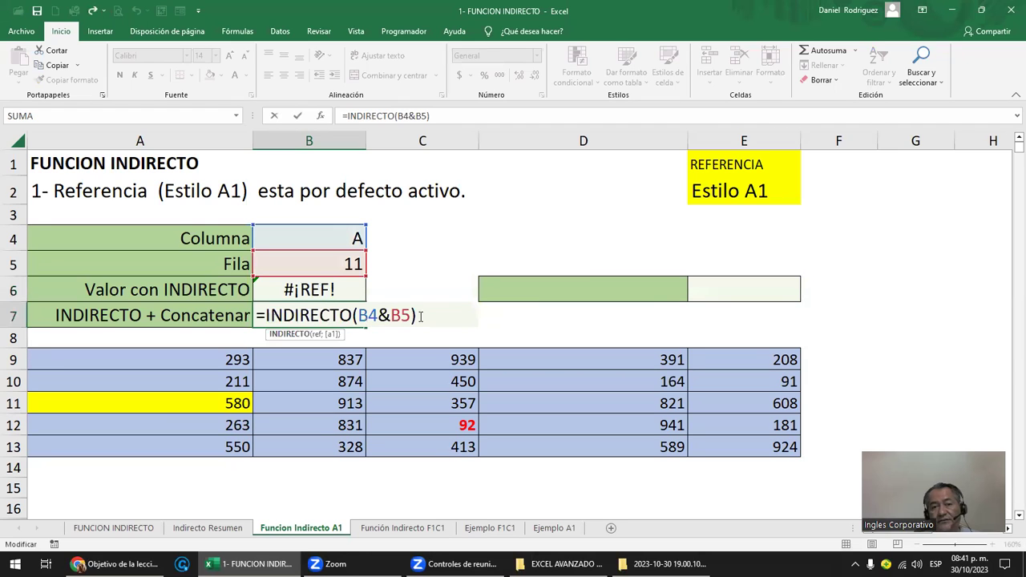
key(ctrl+Return)
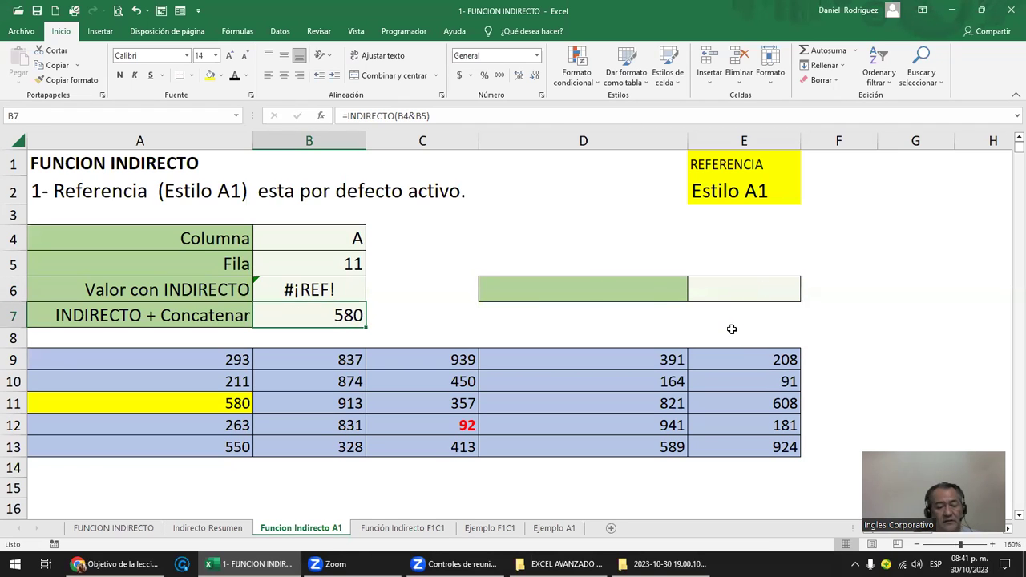
mouse_move(508, 290)
mouse_down()
mouse_move(577, 245)
mouse_move(577, 286)
mouse_move(744, 290)
mouse_up()
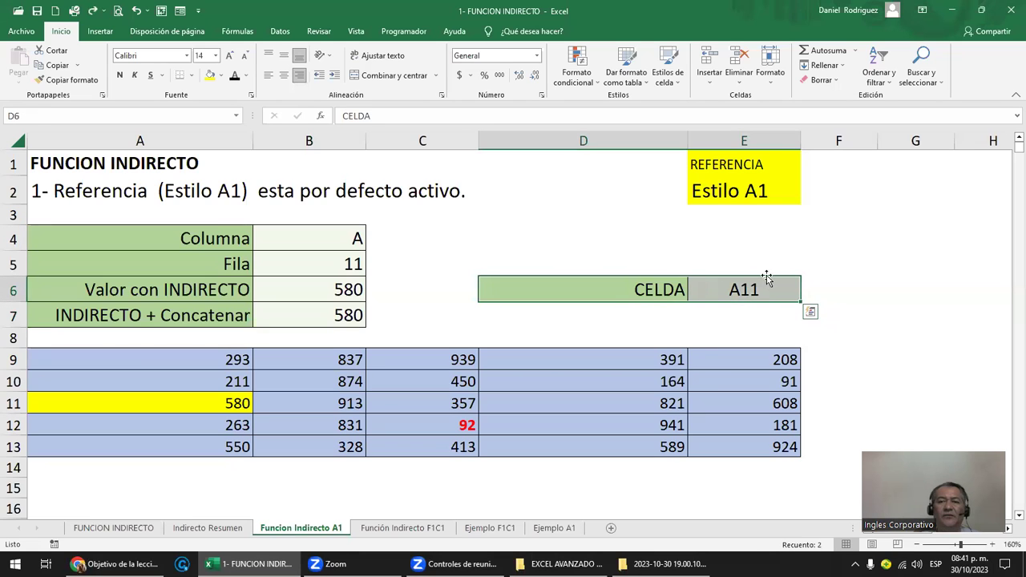
key(Delete)
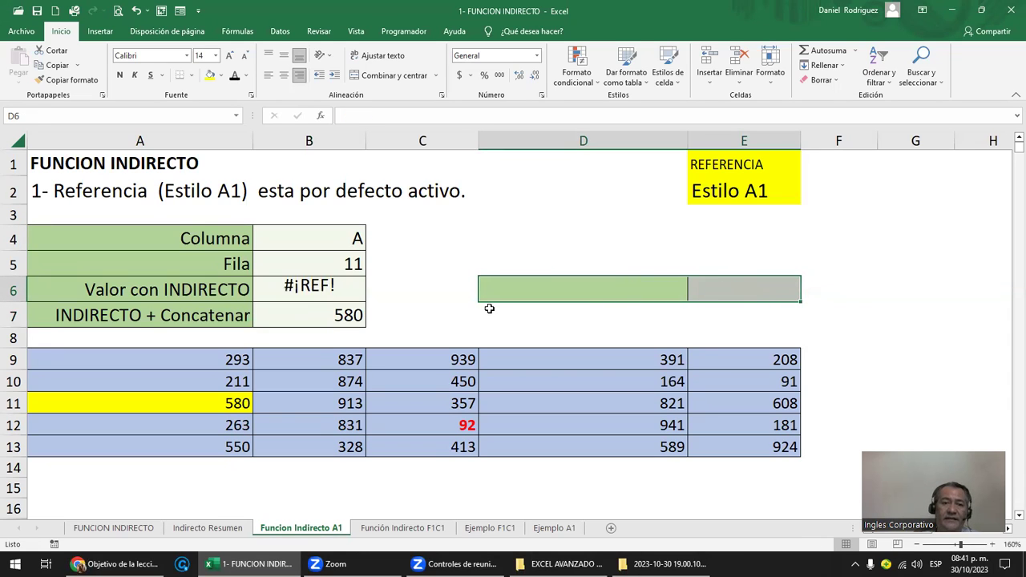
click(290, 292)
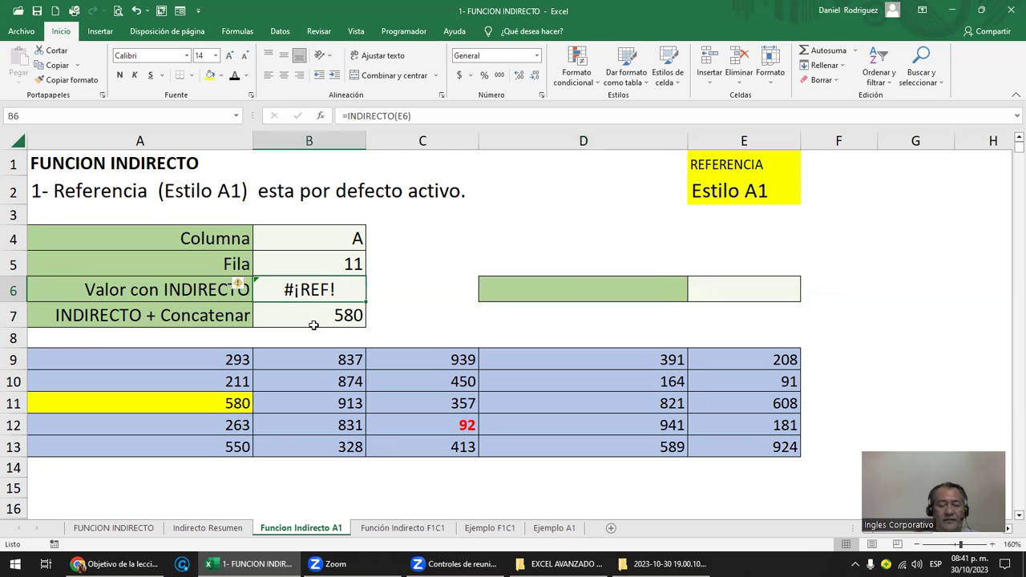
key(ctrl+z)
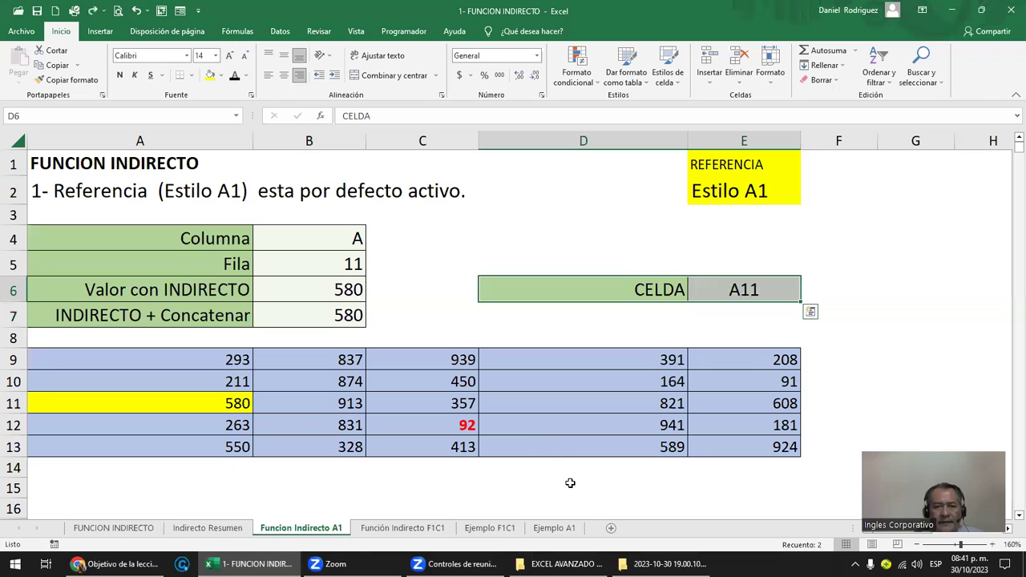
click(559, 529)
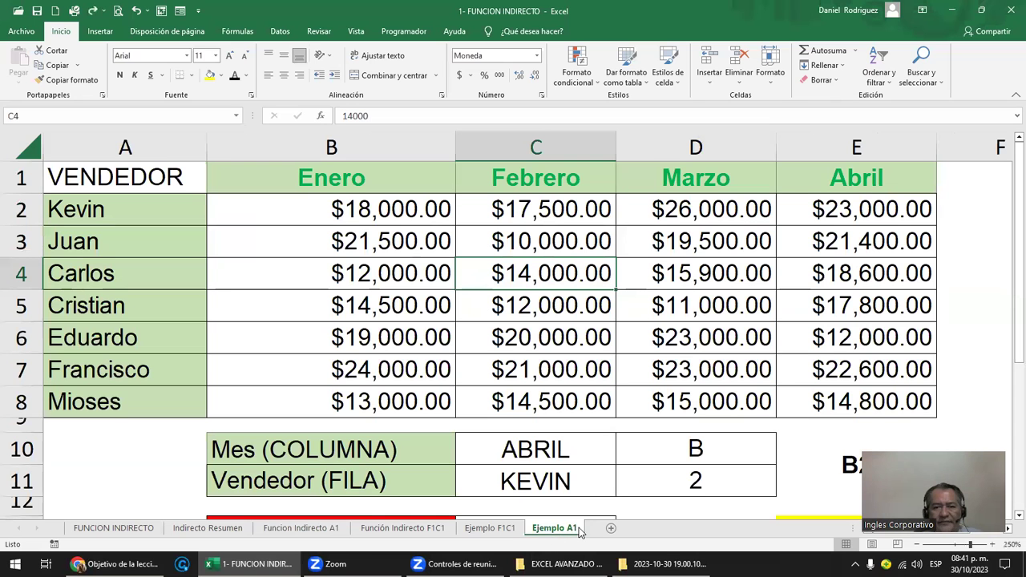
click(413, 368)
ctrl+scroll(416, 375, down, 2)
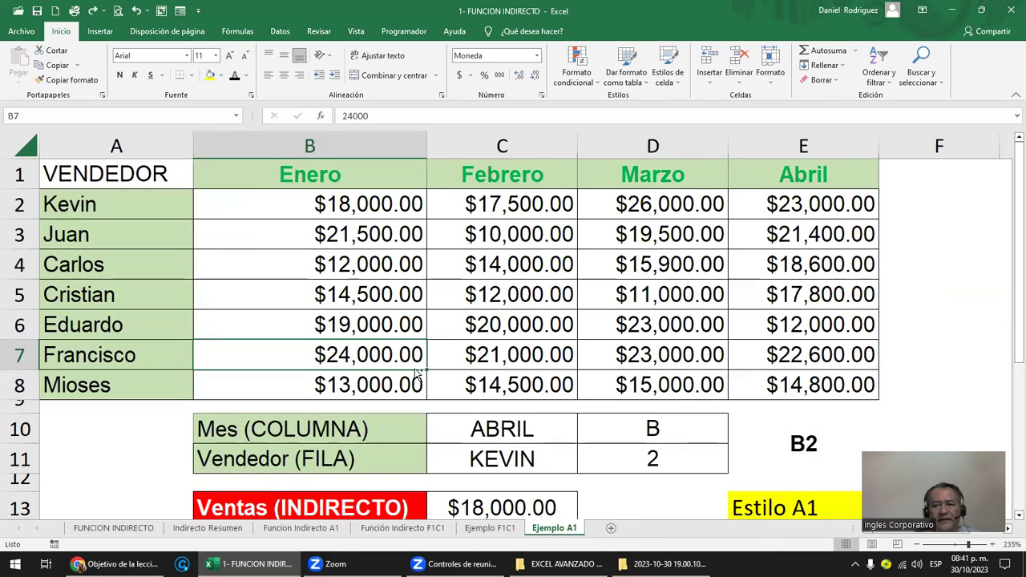
ctrl+scroll(414, 369, down, 1)
mouse_move(75, 170)
mouse_down()
mouse_move(110, 274)
mouse_move(100, 353)
mouse_up()
drag(295, 168, 700, 196)
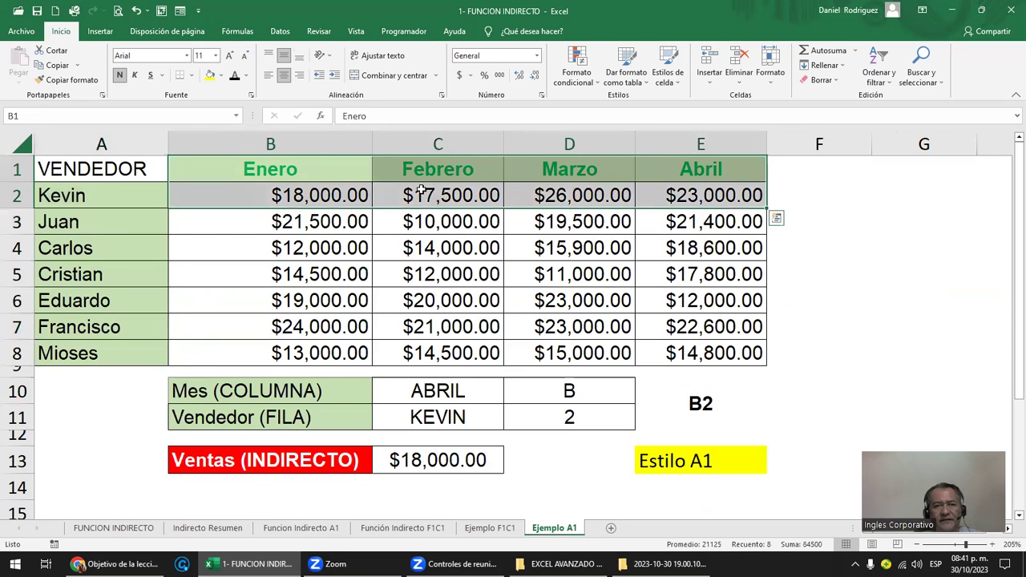
click(22, 196)
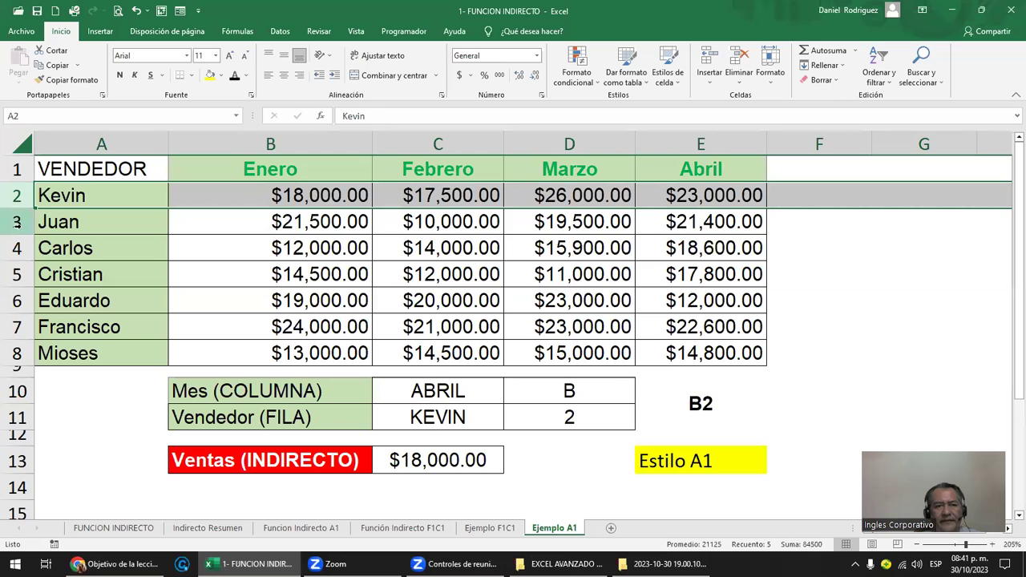
ctrl+click(16, 225)
ctrl+click(16, 249)
click(265, 143)
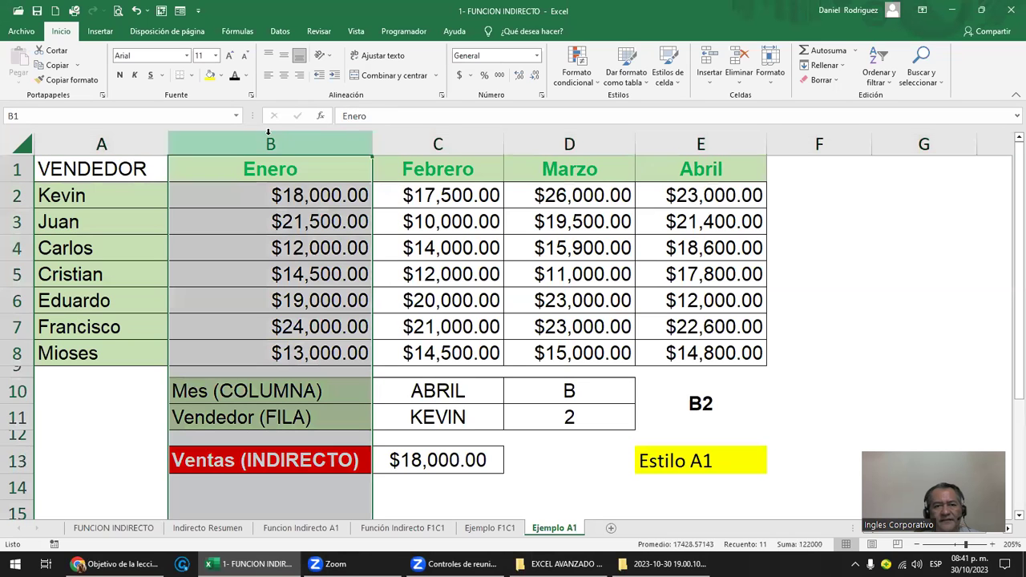
ctrl+click(449, 138)
ctrl+click(569, 143)
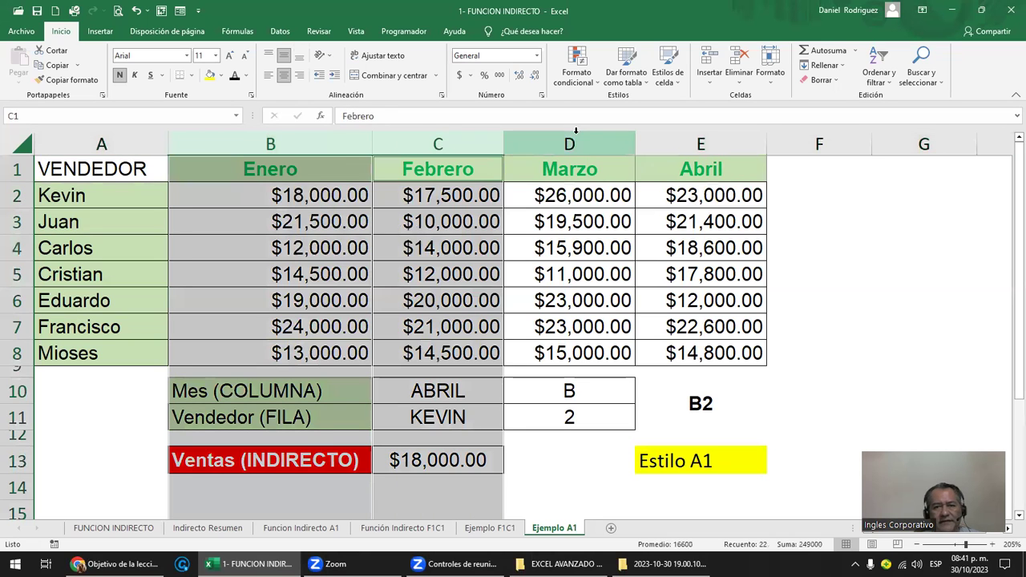
ctrl+click(680, 133)
click(306, 198)
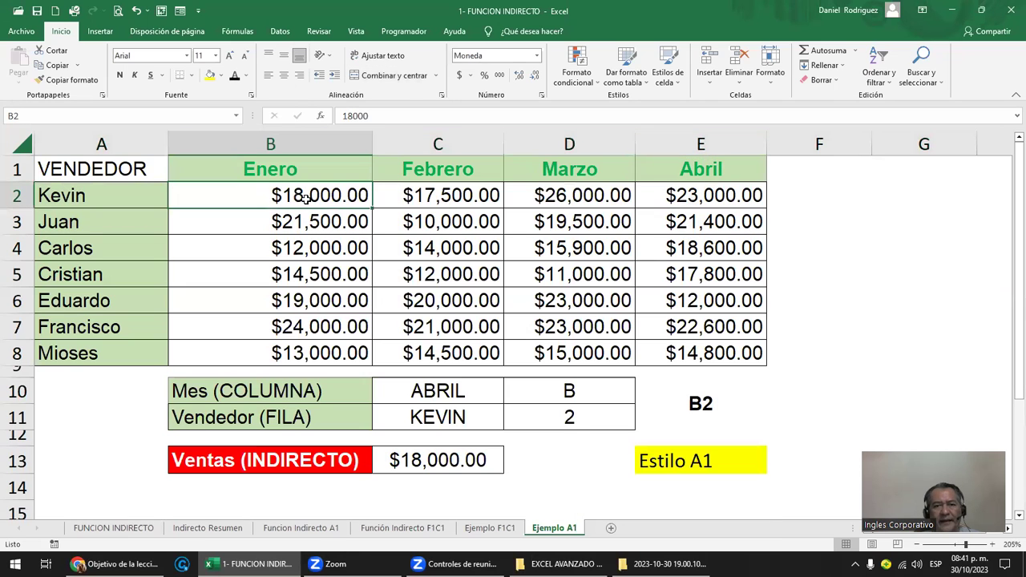
click(254, 391)
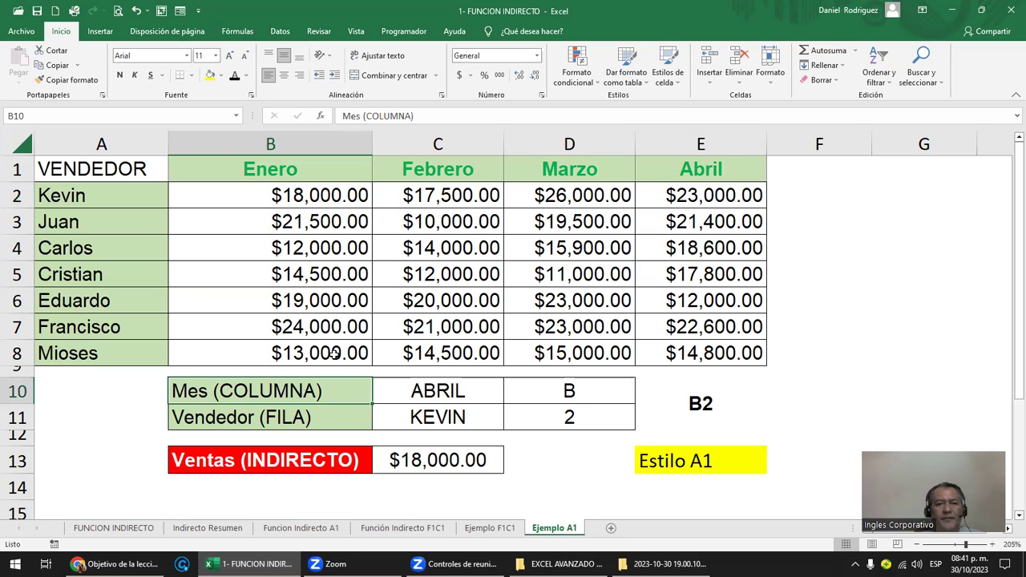
click(446, 392)
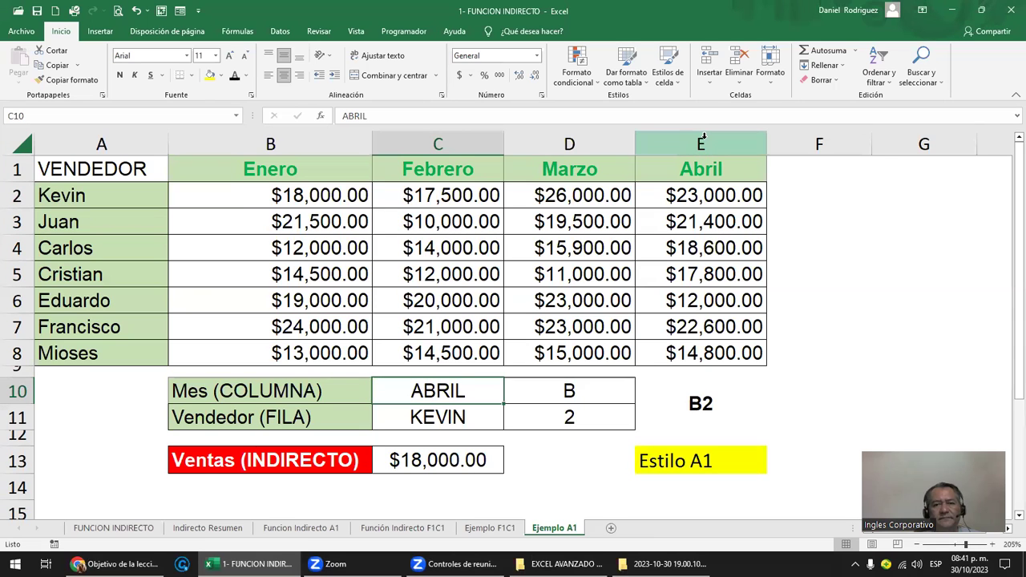
Set the lookup column D10 to E and the seller in C11 to MOISES
click(557, 392)
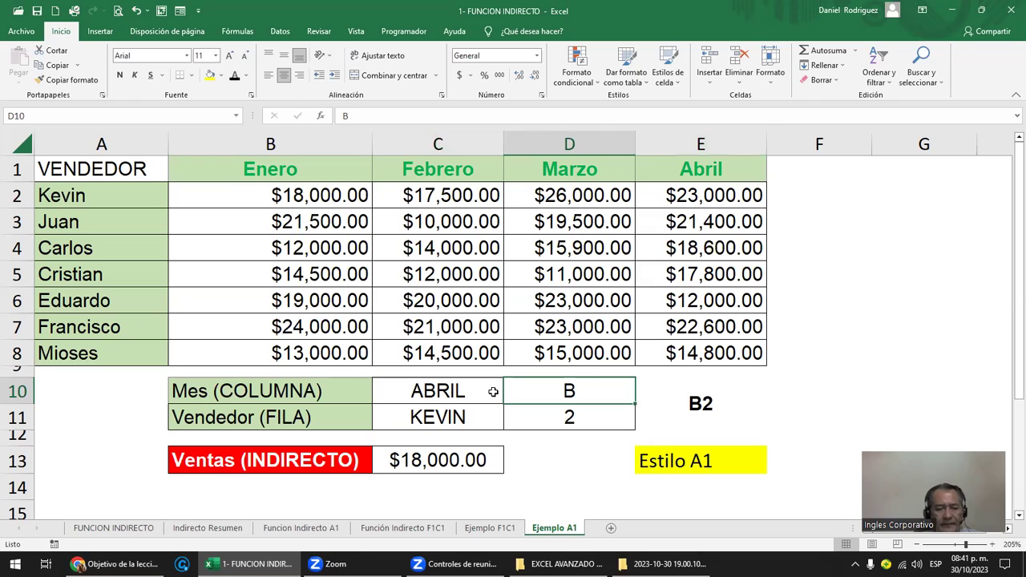
text(E)
key(Return)
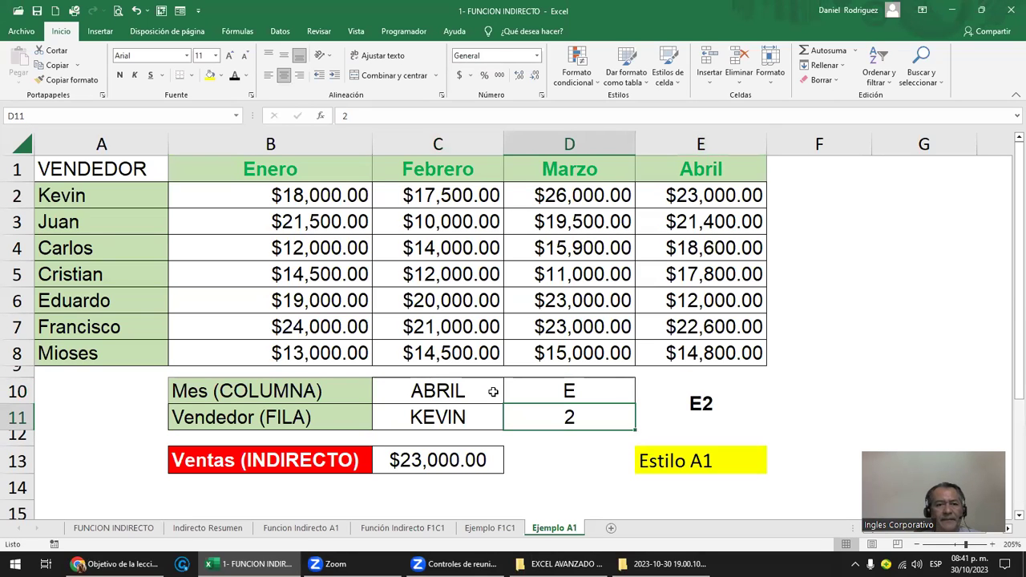
click(209, 420)
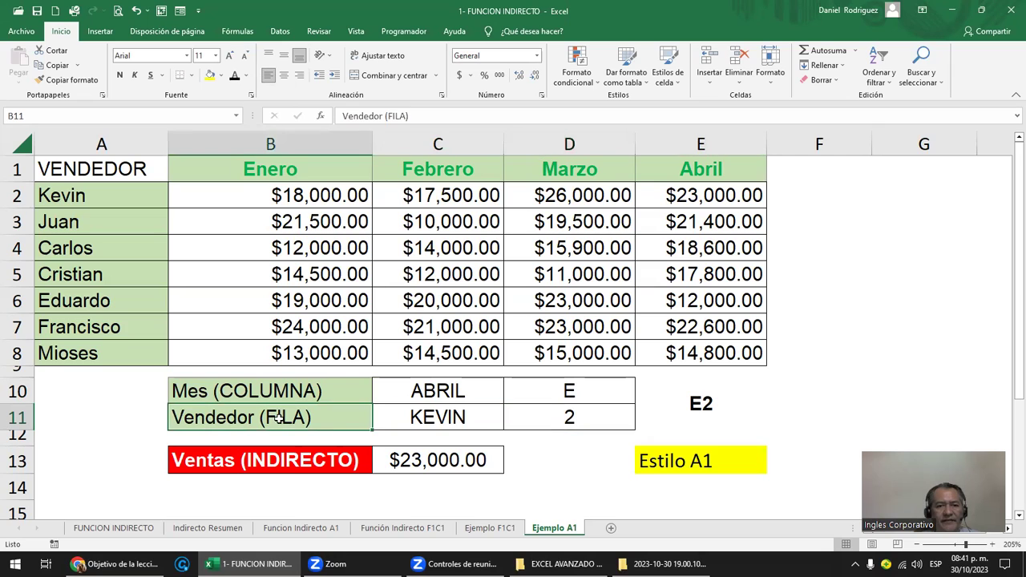
click(408, 417)
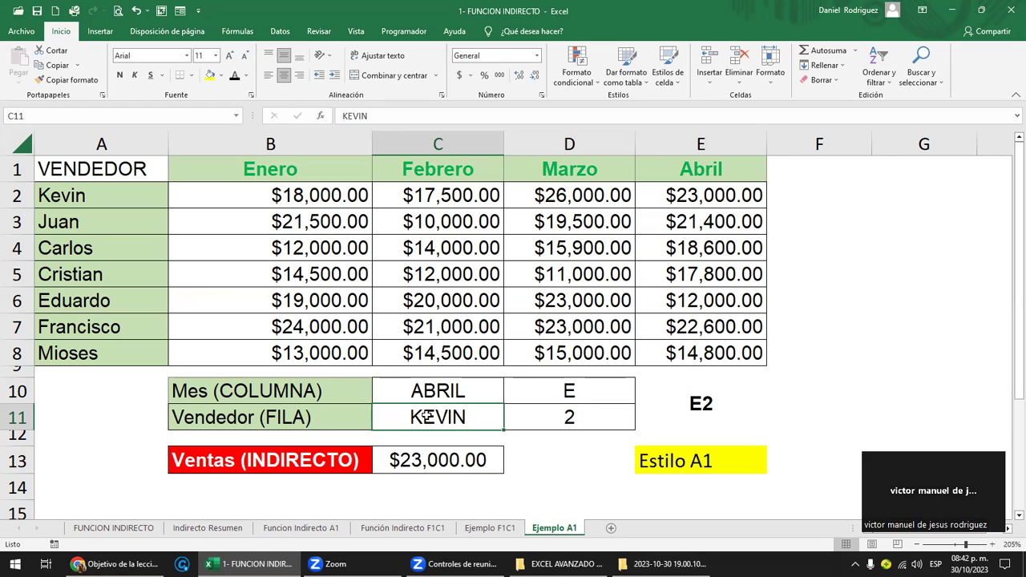
text(MOISES)
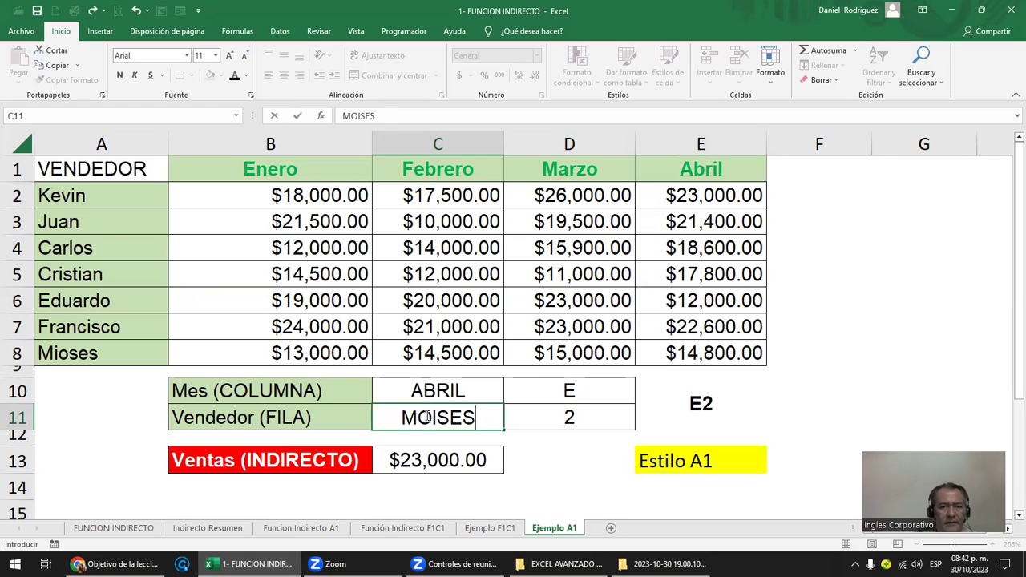
key(Return)
key(Up)
key(Right)
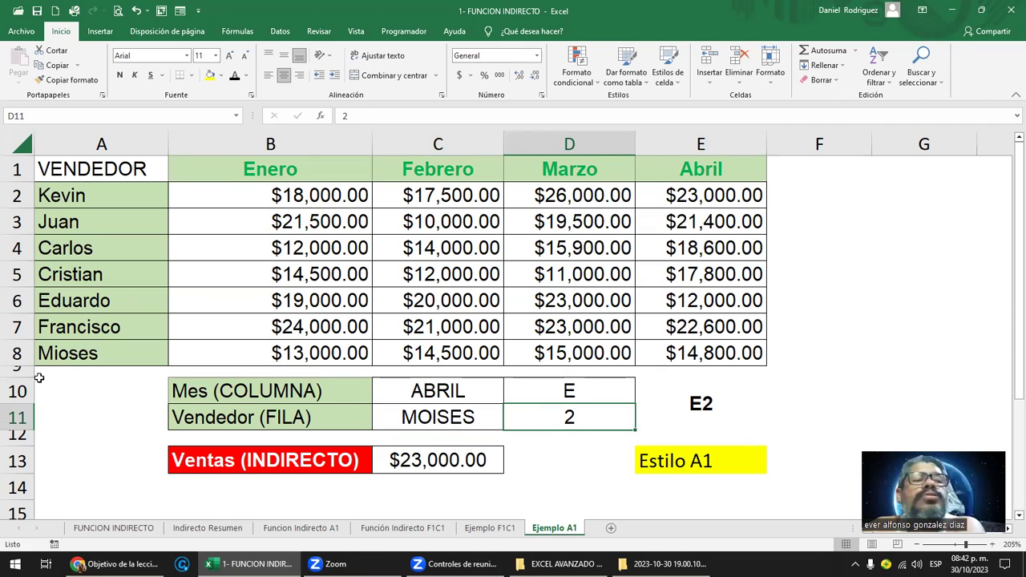
Unhide row 9 and set the lookup row in D11 to 8
drag(19, 378, 20, 397)
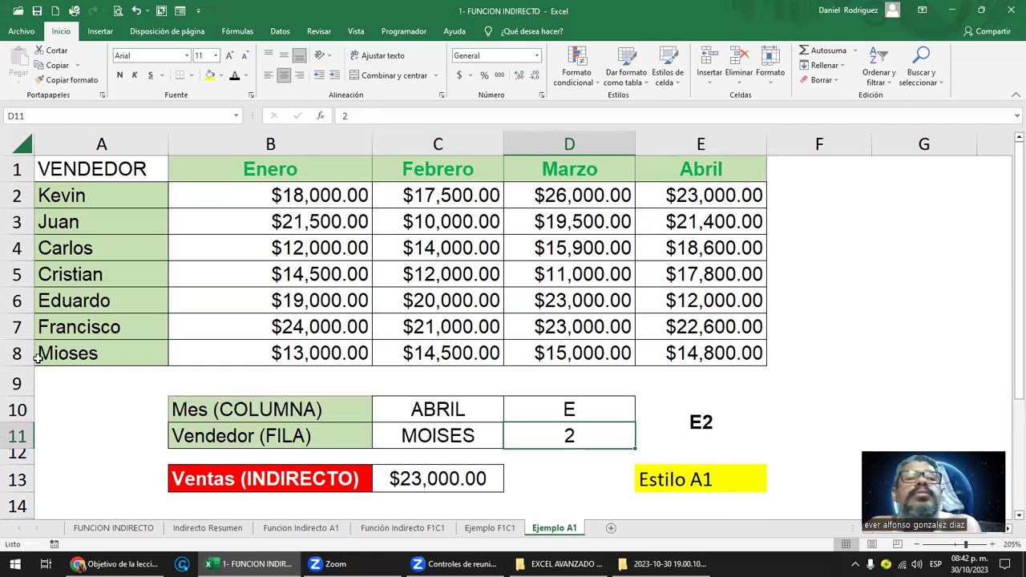
click(16, 353)
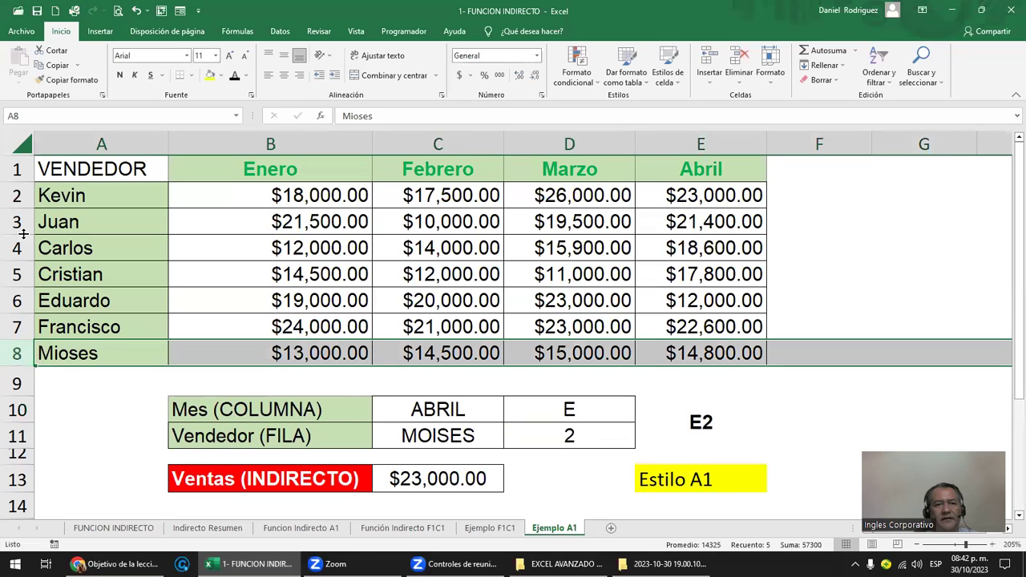
click(574, 434)
text(8)
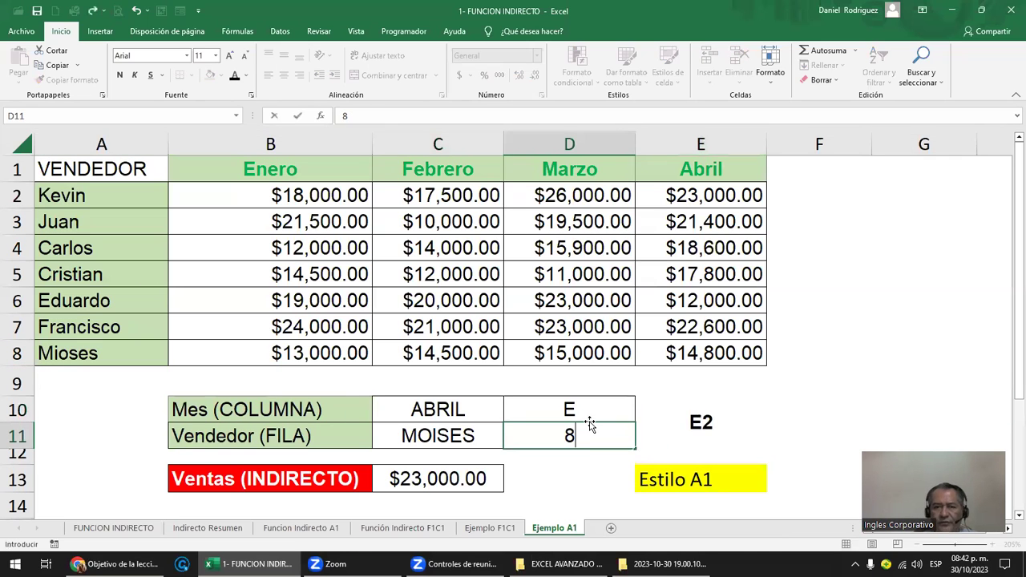
key(Return)
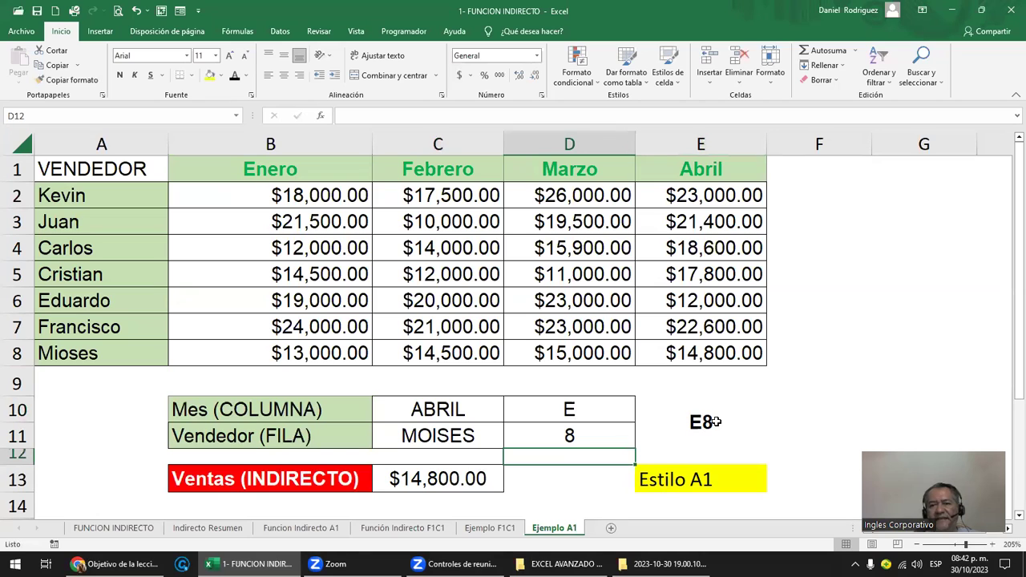
Trace E10's =D10&D11 reference to cell E8 at row 8 and column E, then delete C13's result formula
double_click(709, 422)
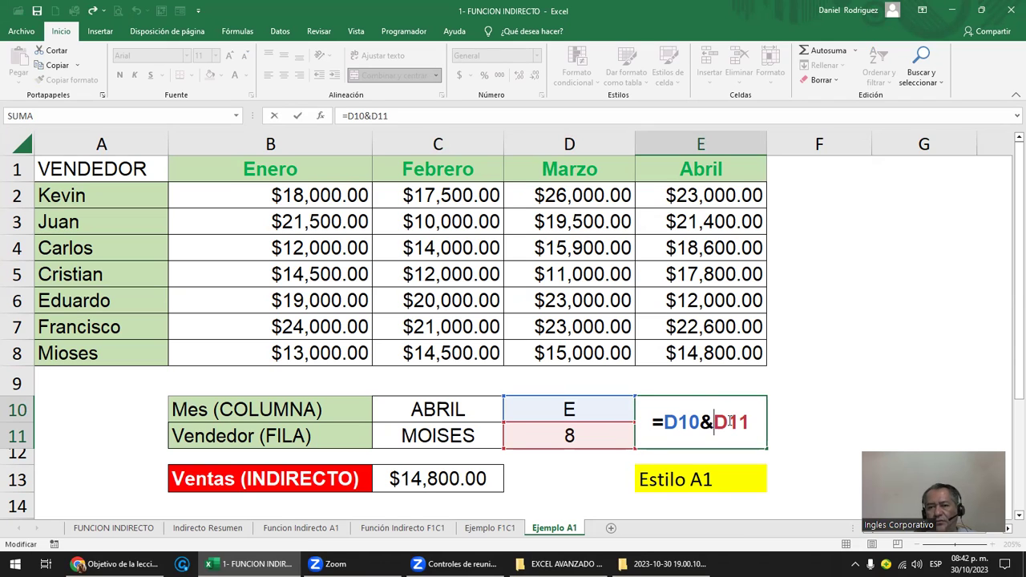
key(Return)
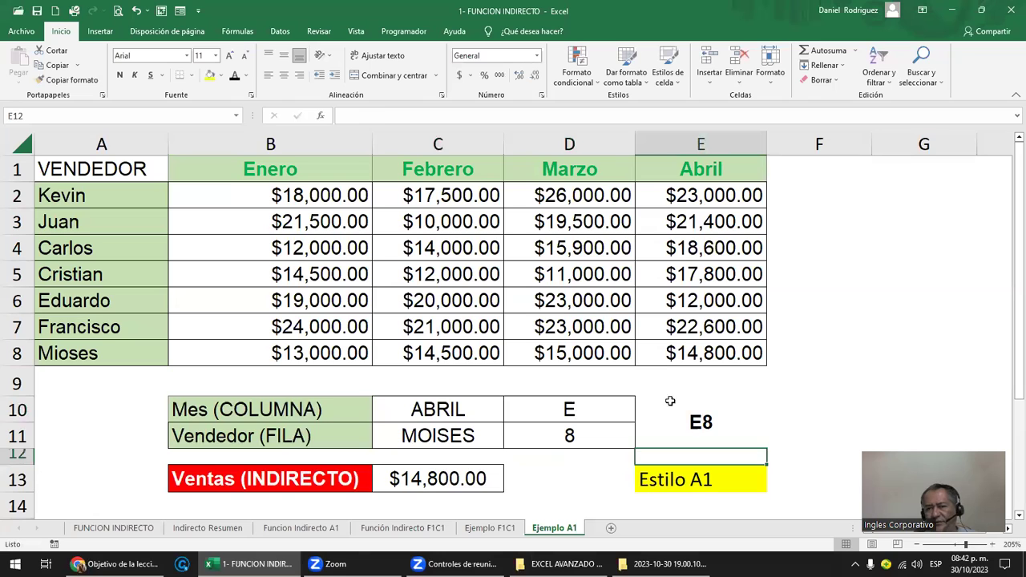
click(715, 411)
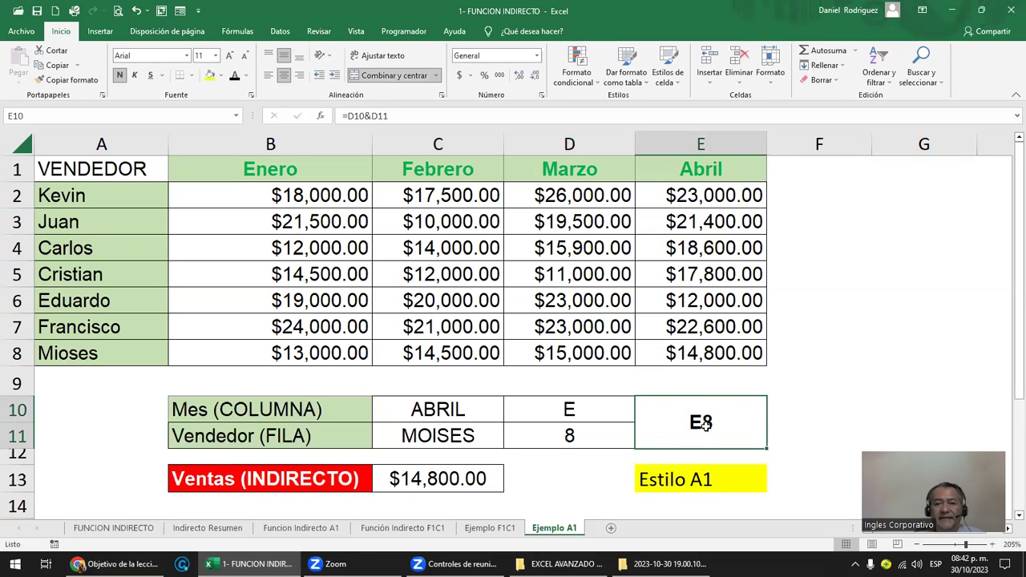
click(16, 353)
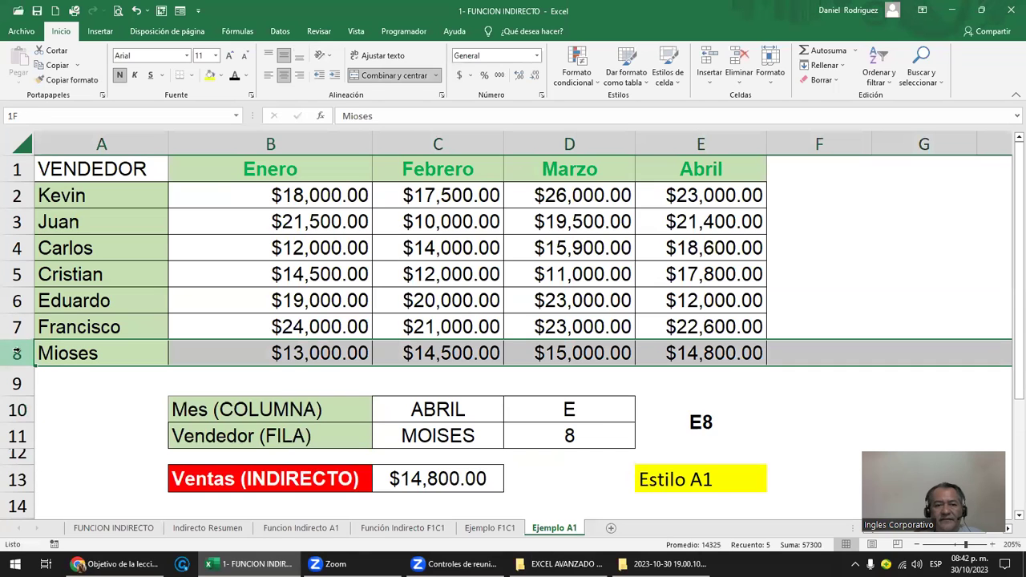
ctrl+click(695, 136)
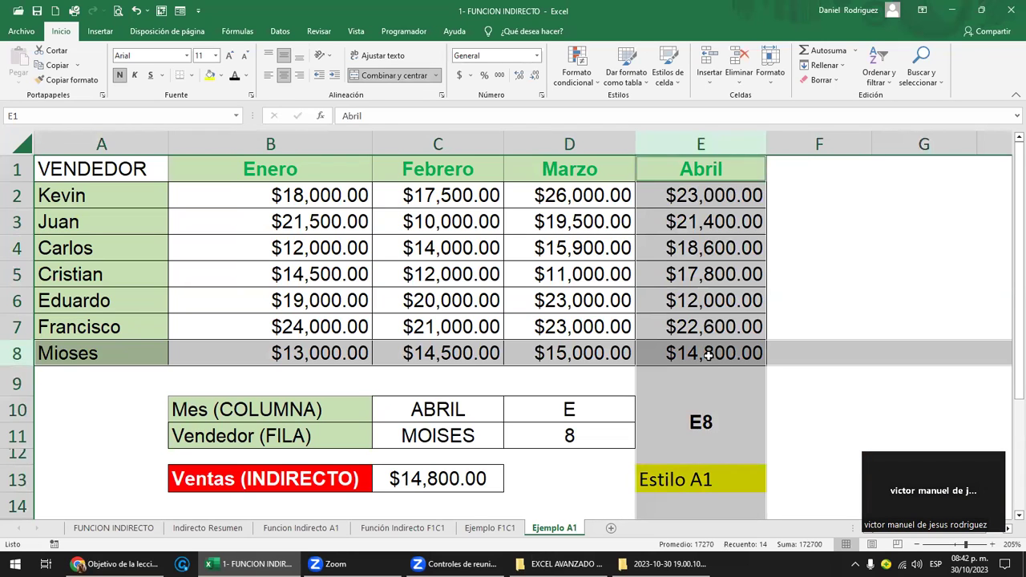
click(709, 355)
click(473, 479)
key(Delete)
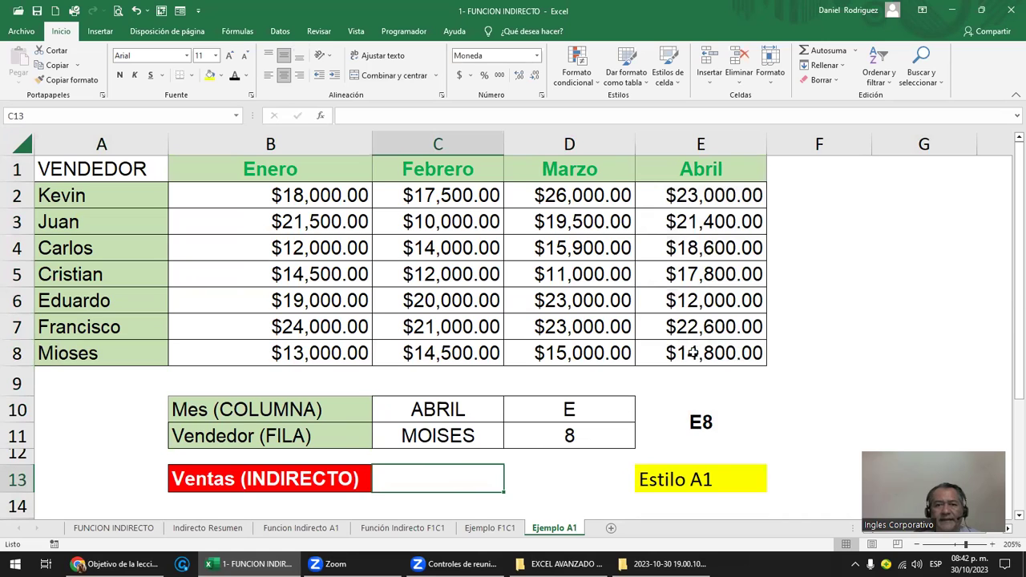
Enter =INDIRECTO(E10) in C13 to return the sales value in E8
click(725, 344)
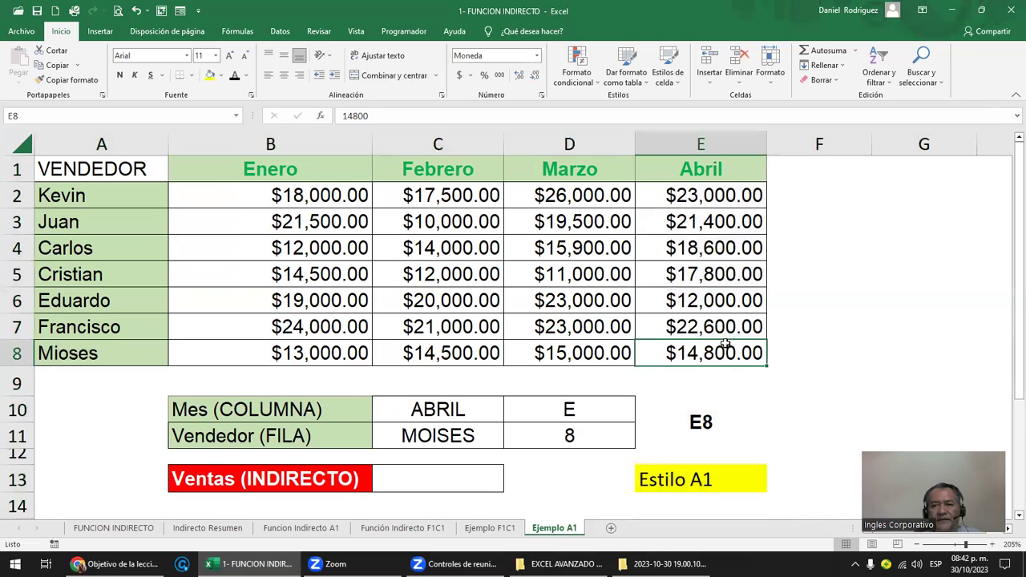
click(218, 478)
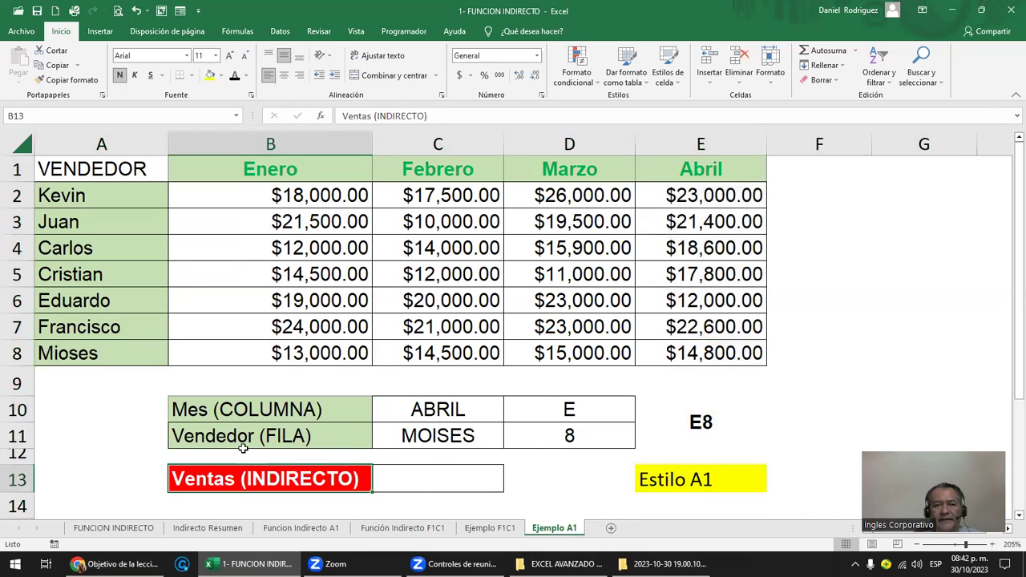
click(423, 481)
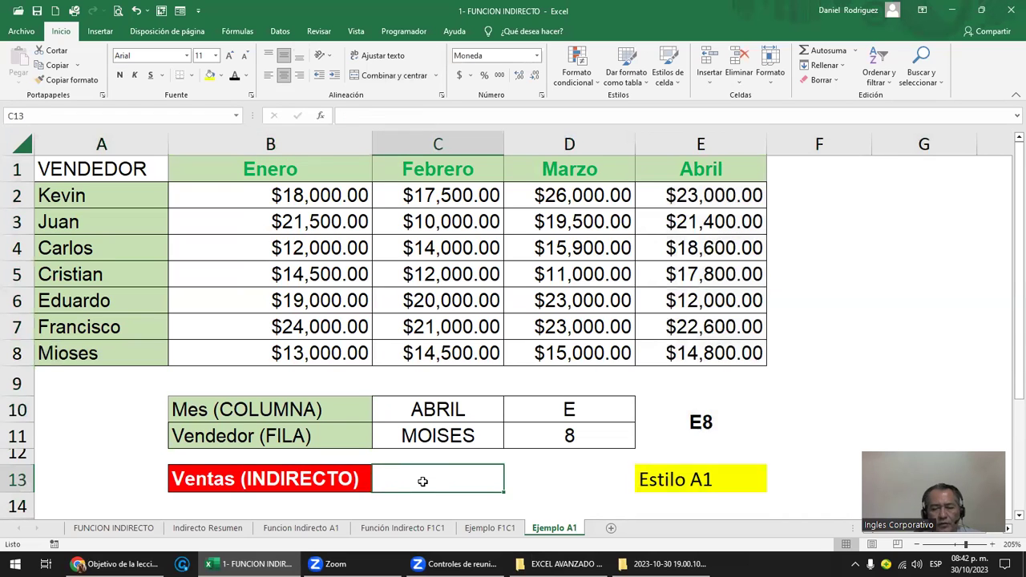
text(=IN)
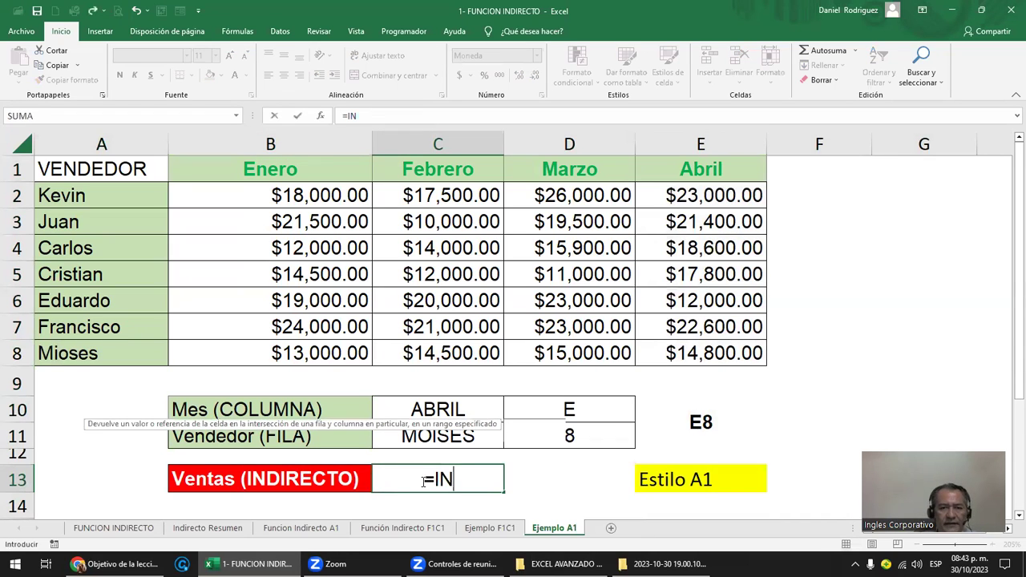
text(DI)
key(Down)
key(Tab)
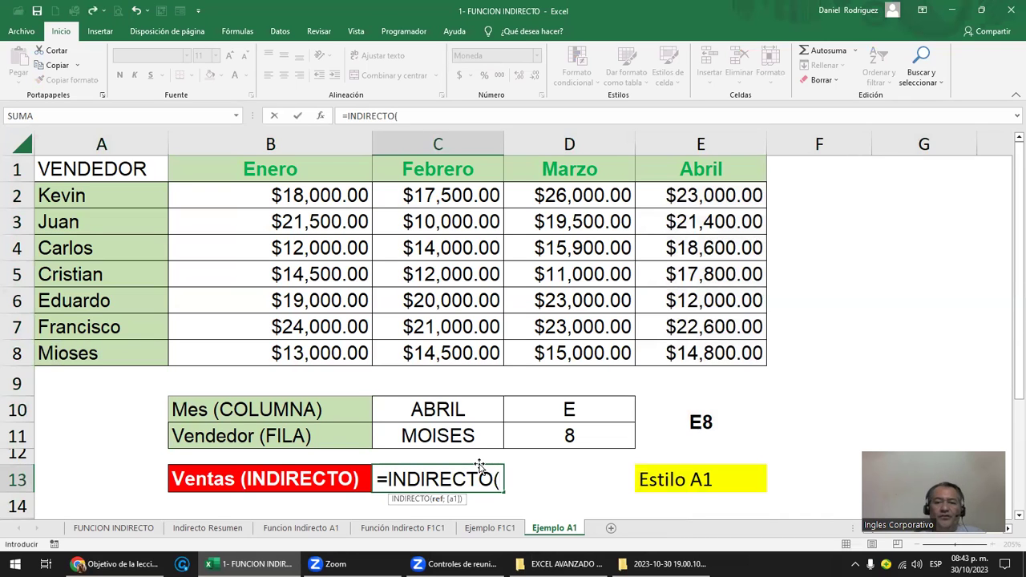
click(700, 424)
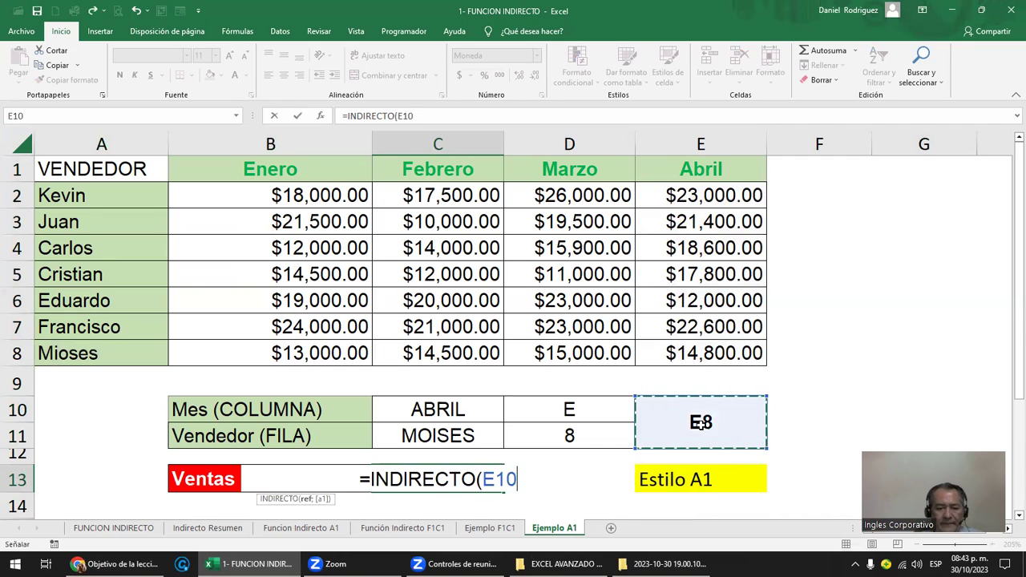
text(=)
key(BackSpace)
text())
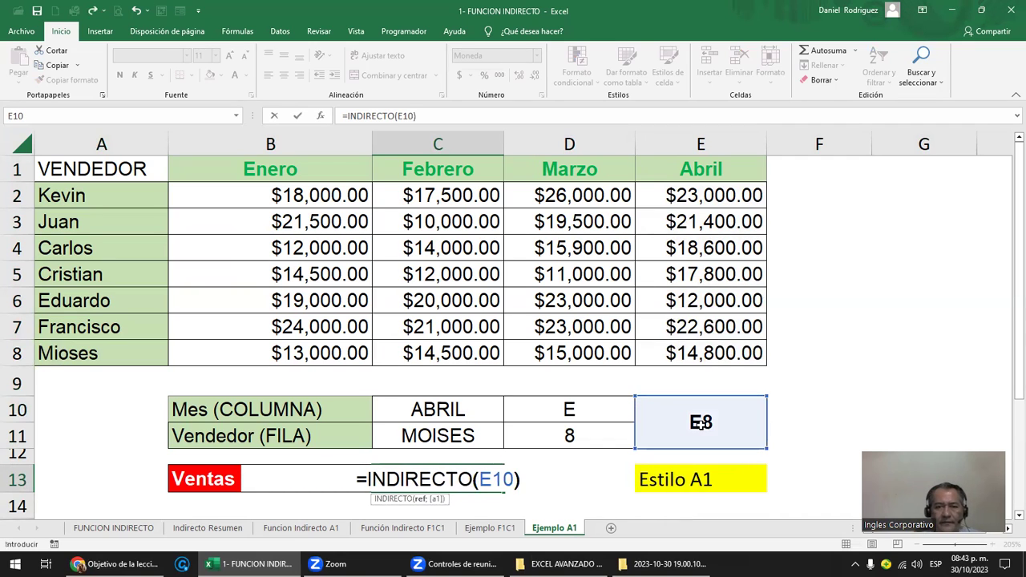
key(Return)
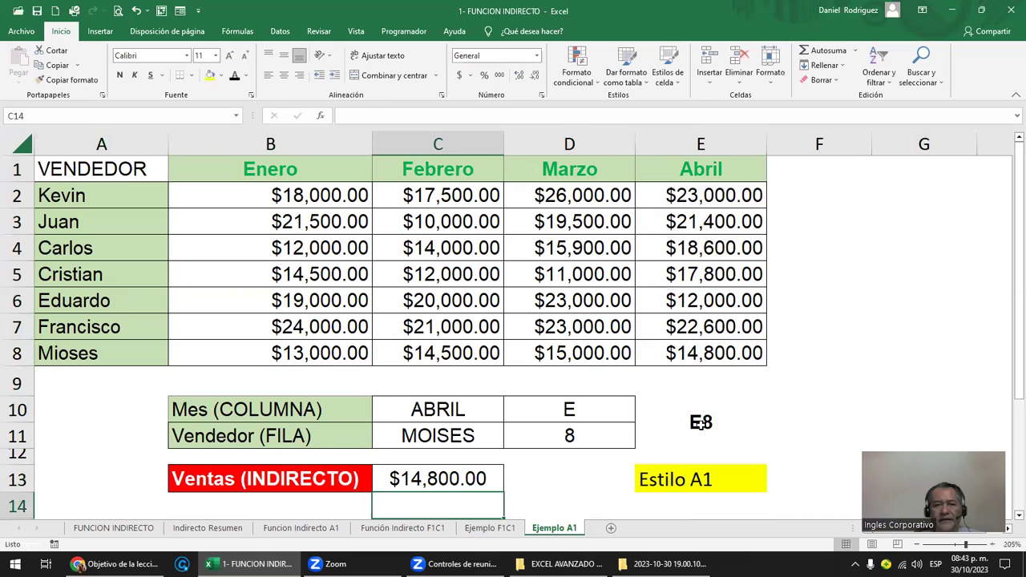
key(Return)
Enter =INDIRECTO(D10&D11) in C14, returning 14800 from E8
click(707, 385)
double_click(707, 385)
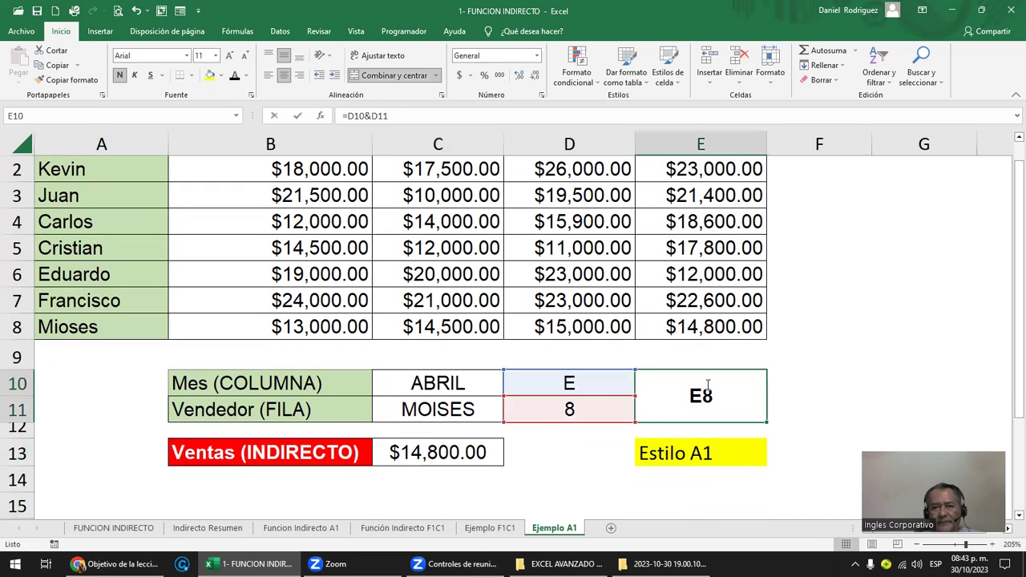
key(Escape)
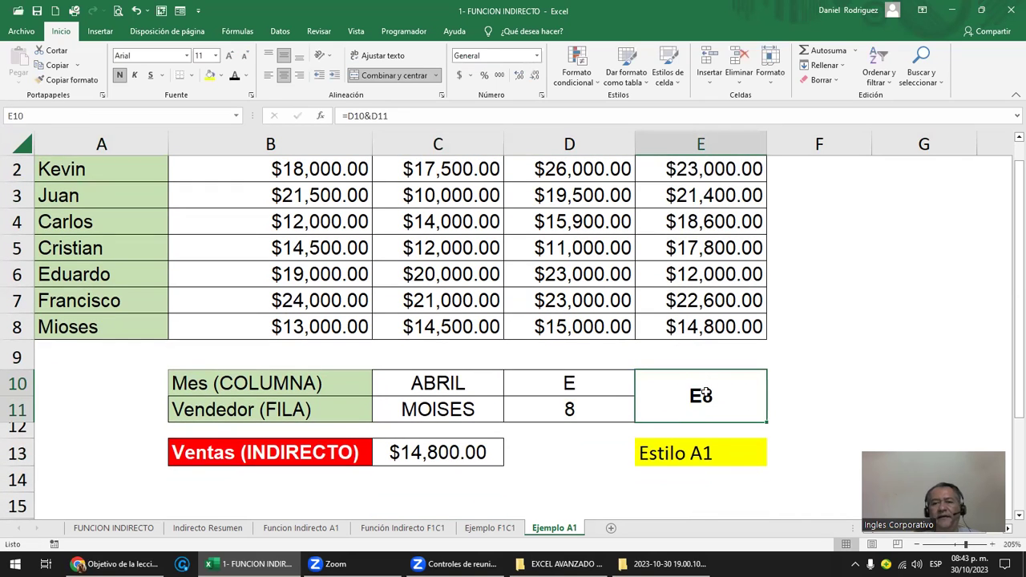
click(451, 490)
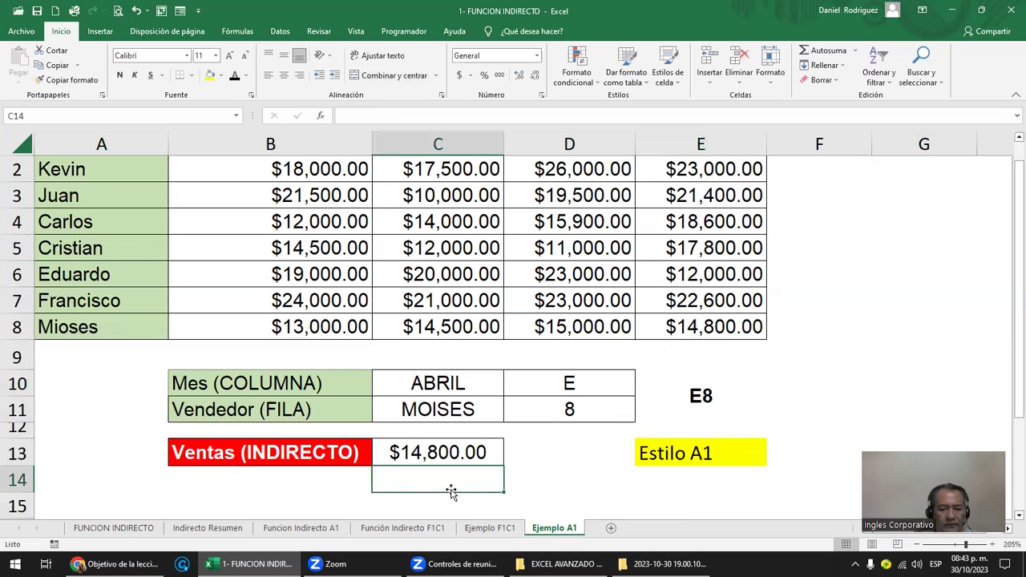
text(=I)
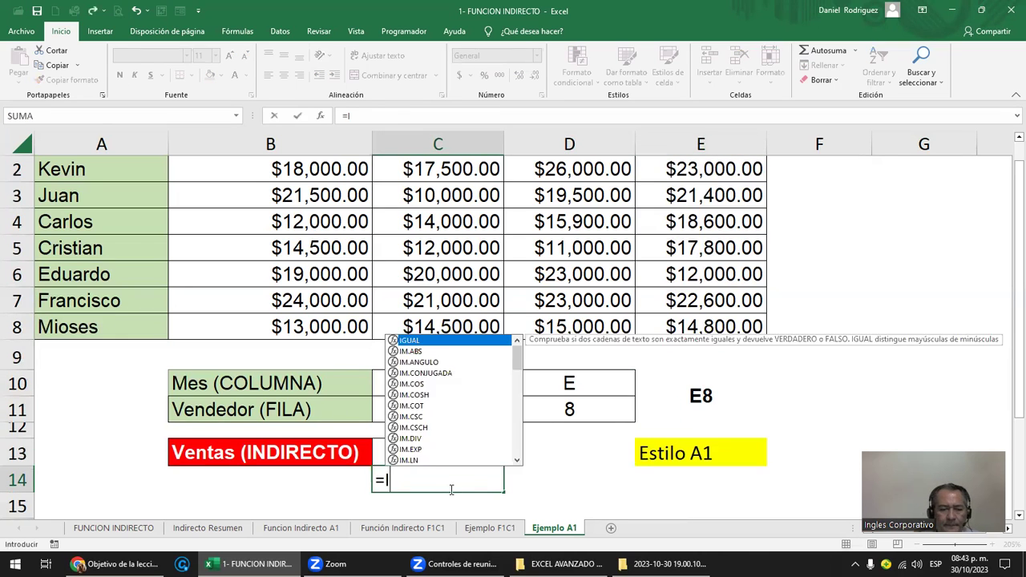
text(NDIRECTO()
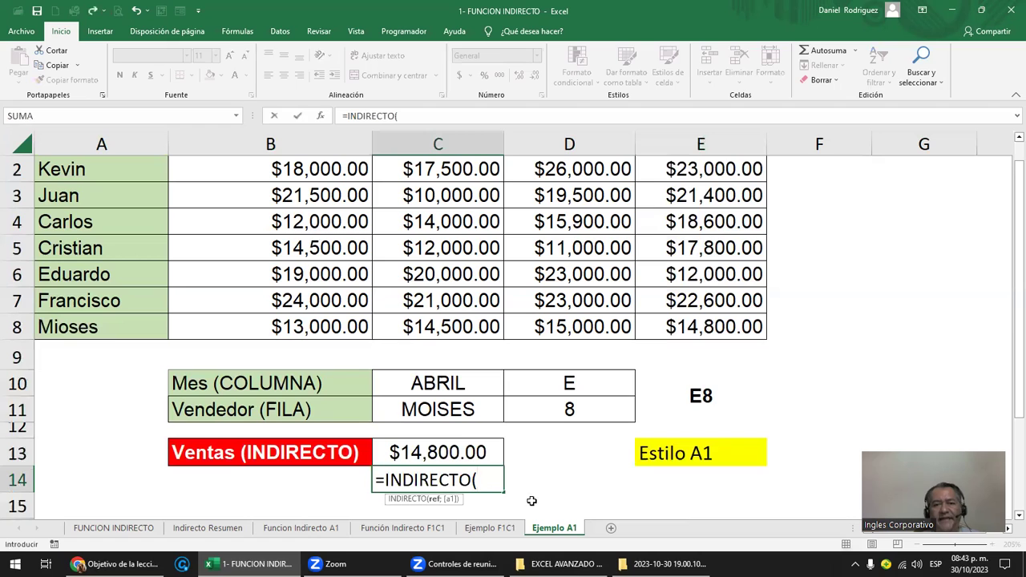
click(558, 388)
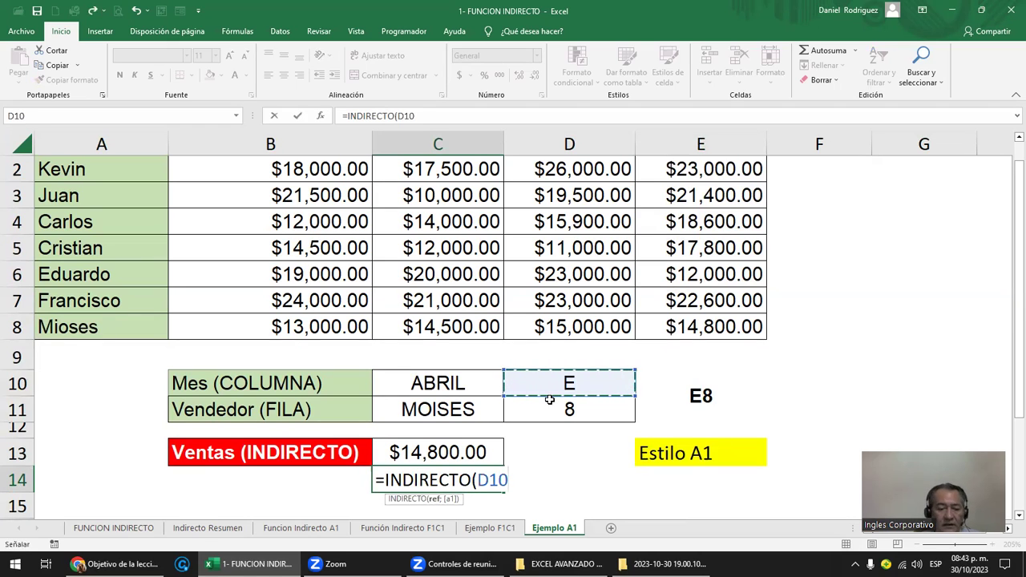
text(&)
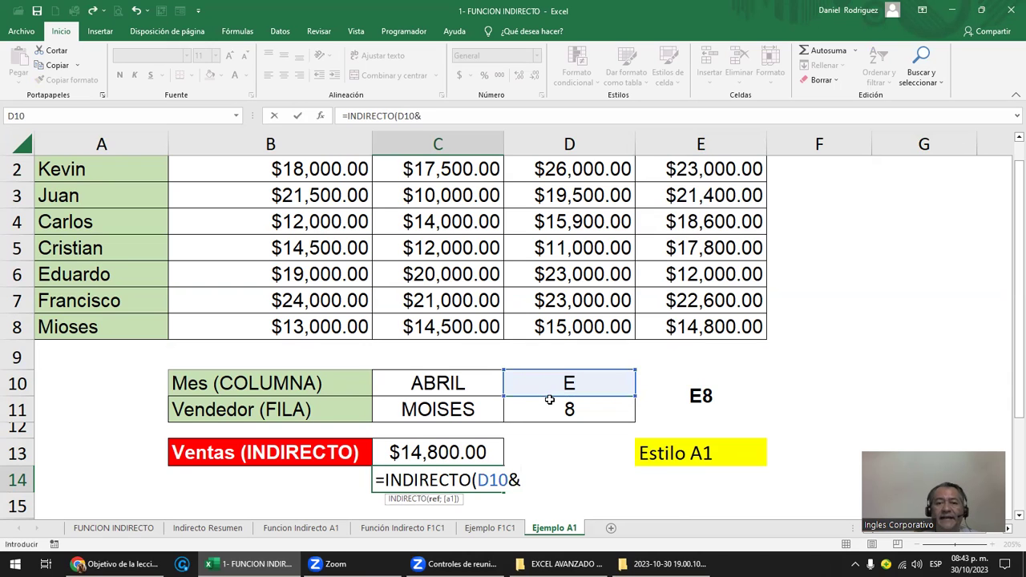
click(543, 404)
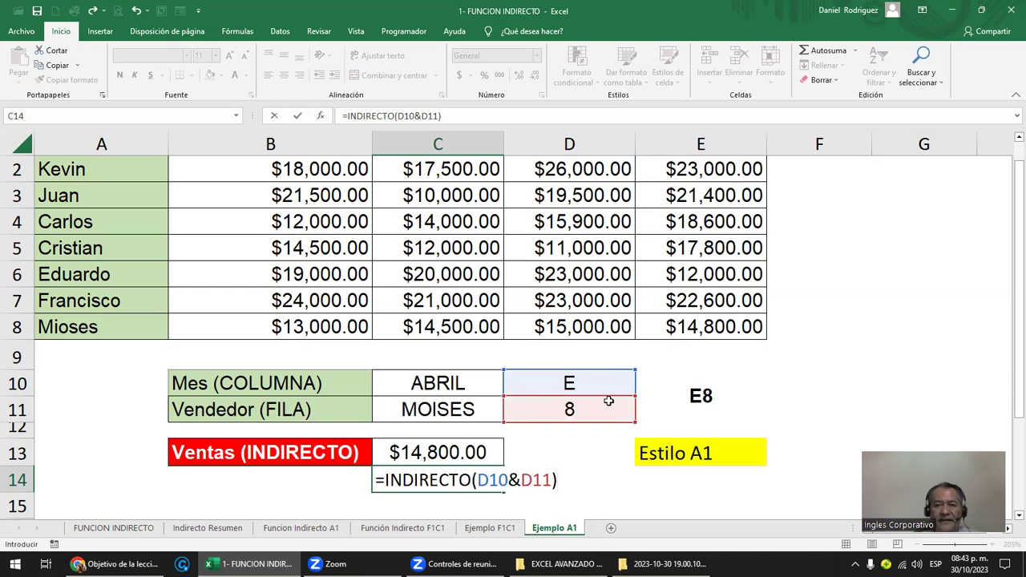
key(ctrl+Return)
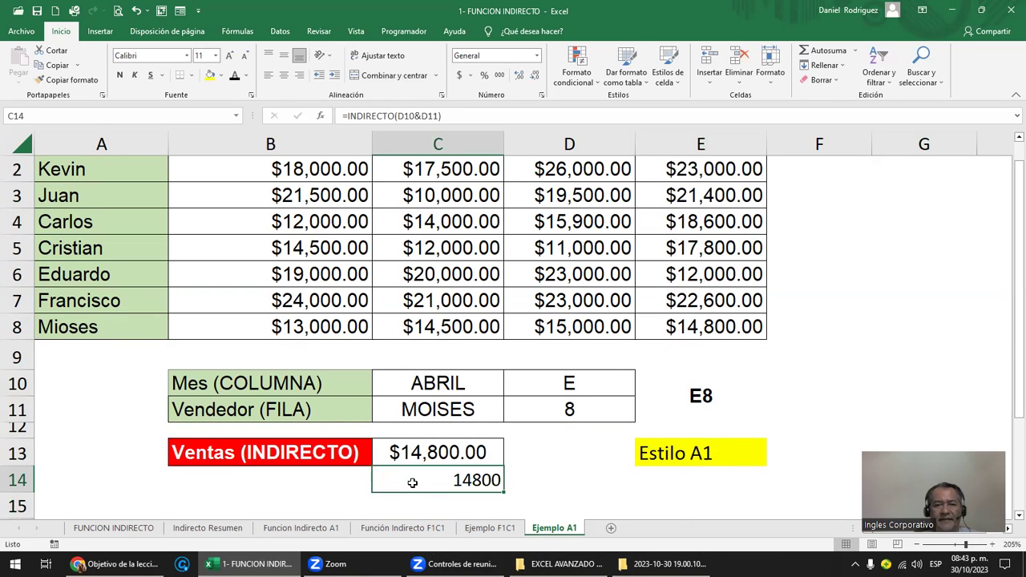
click(691, 329)
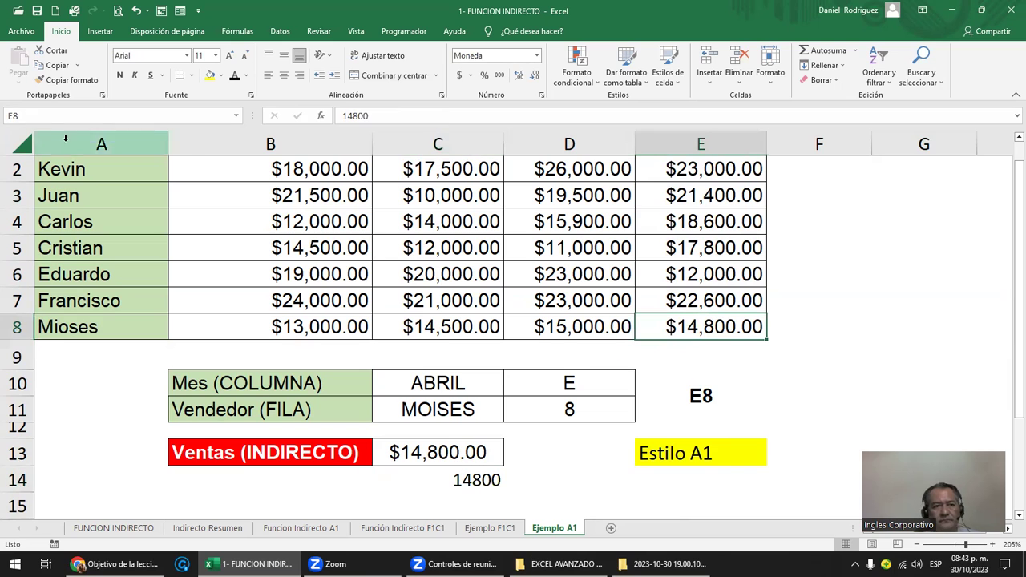
Clear the ABRIL and MOISES labels
click(440, 377)
scroll(439, 377, up, 1)
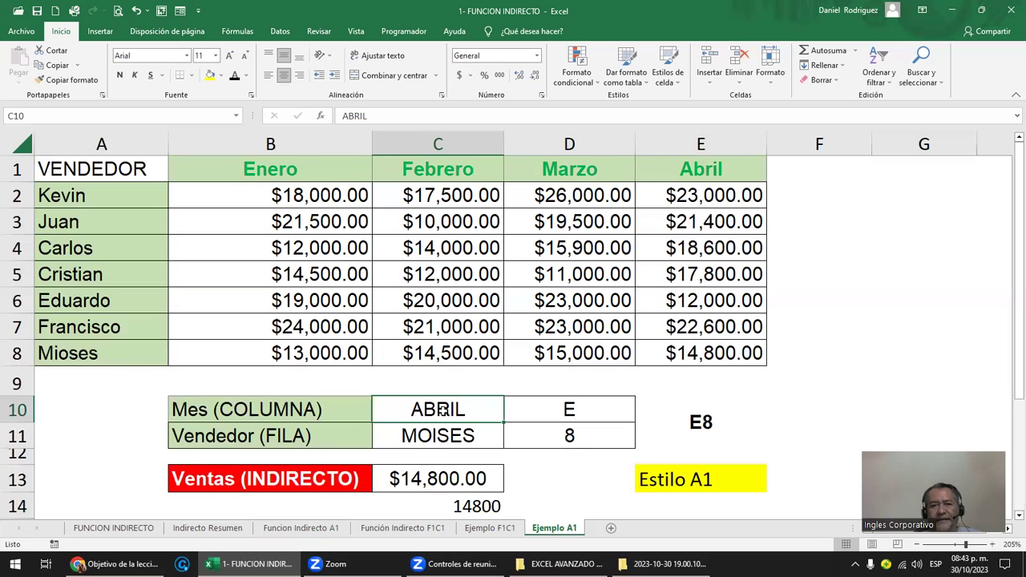
drag(443, 421, 445, 432)
key(Delete)
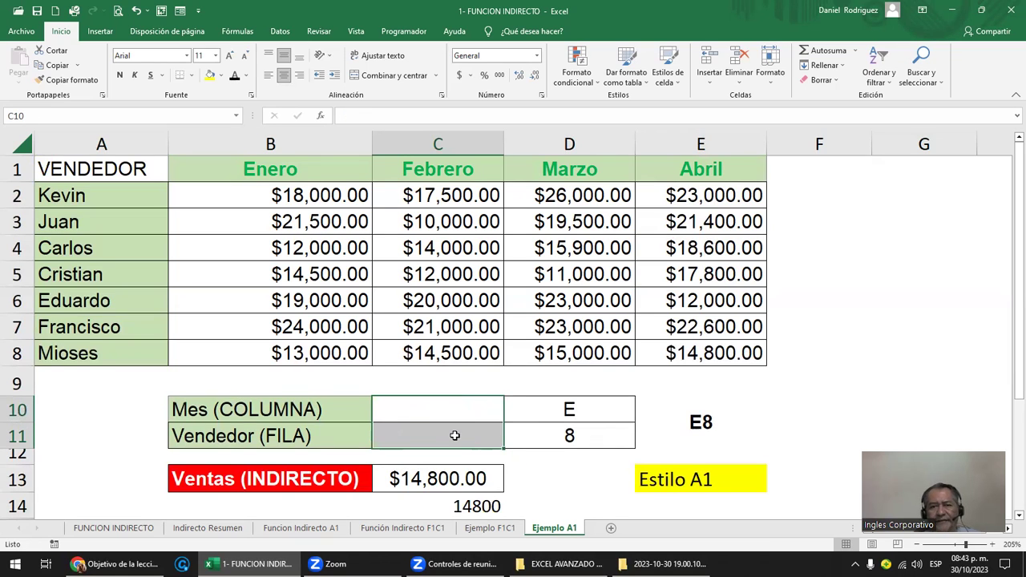
Delete the row number in D11 to show the error, then undo to restore 8
drag(577, 405, 583, 433)
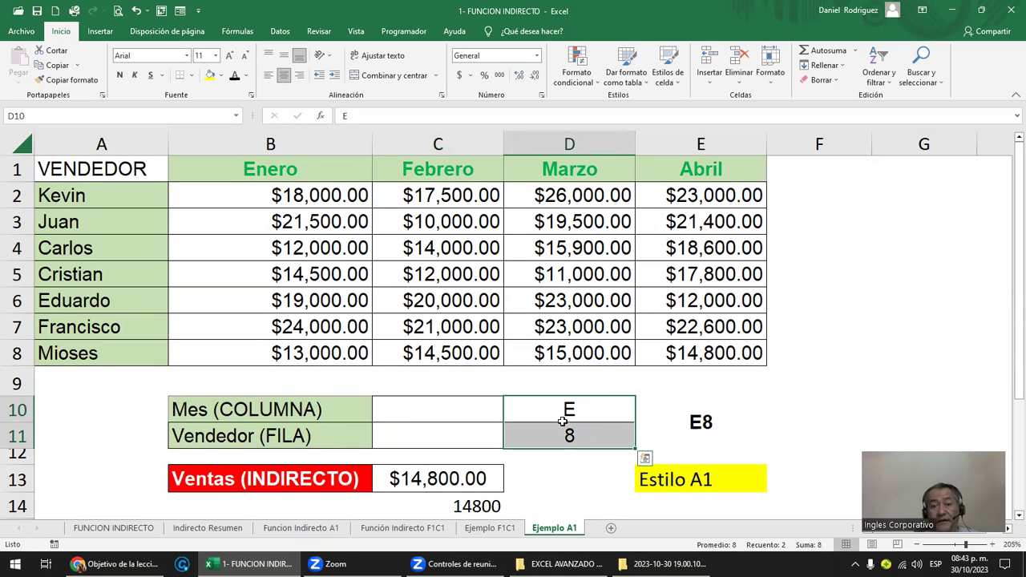
click(562, 418)
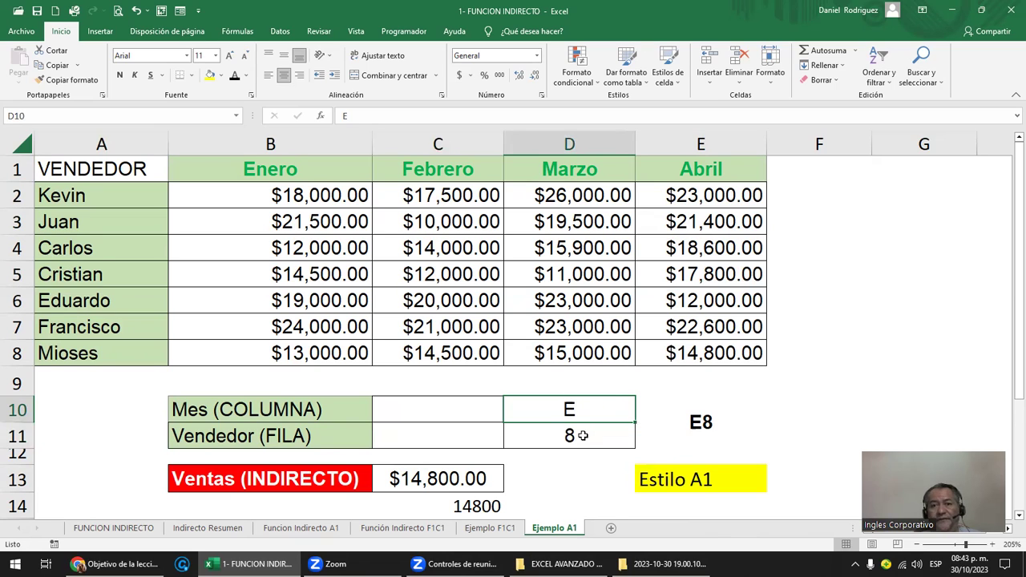
click(583, 434)
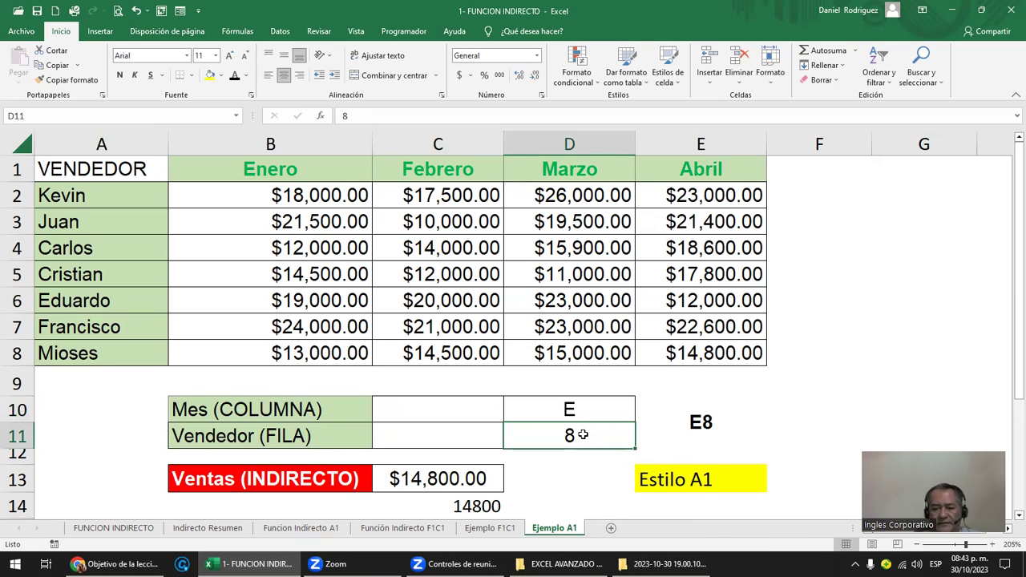
key(Delete)
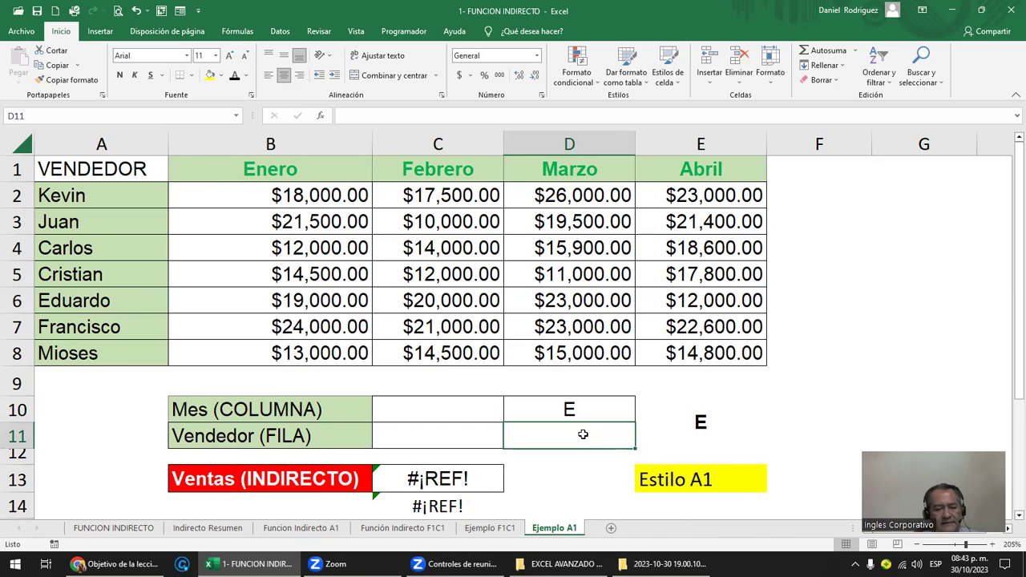
key(ctrl+z)
key(Up)
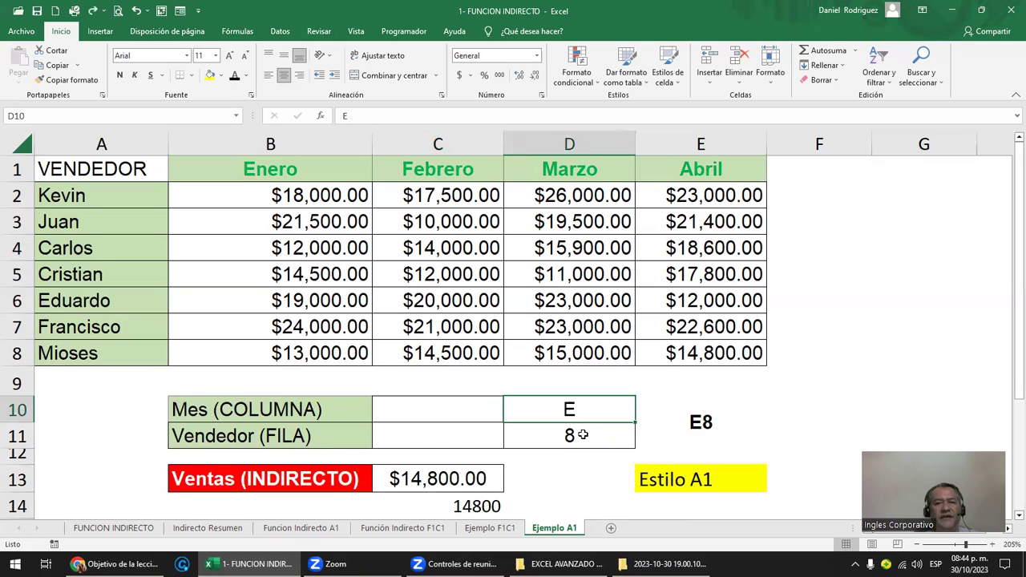
Fill C6 yellow and set the helpers to C and 6, so the reference reads C6
click(445, 300)
click(209, 74)
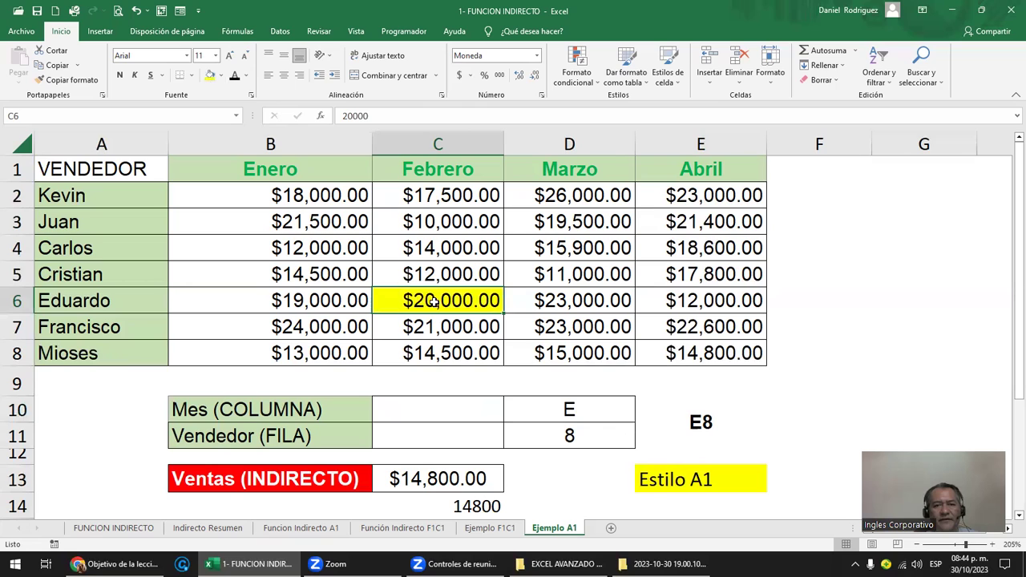
click(582, 403)
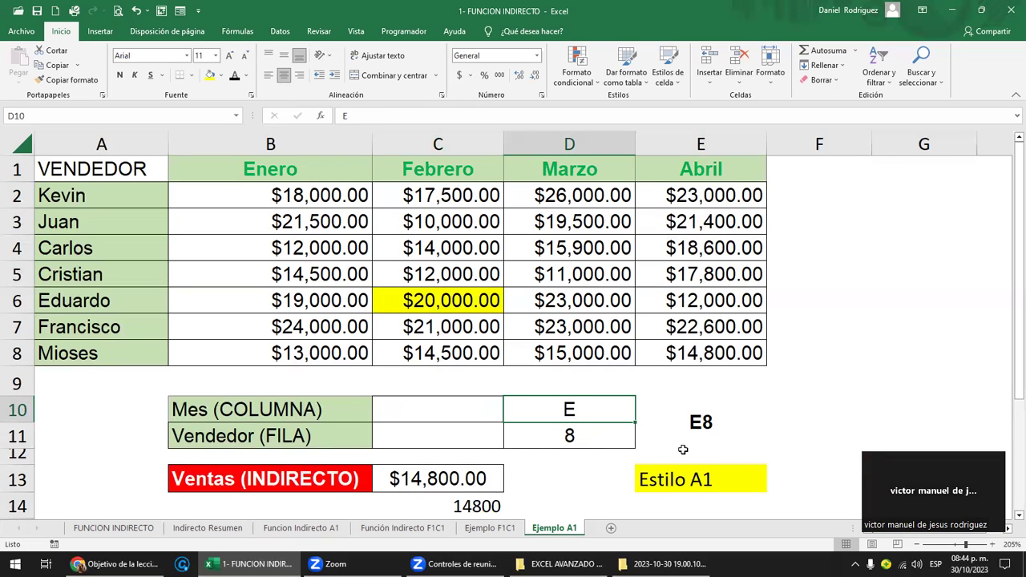
text(C)
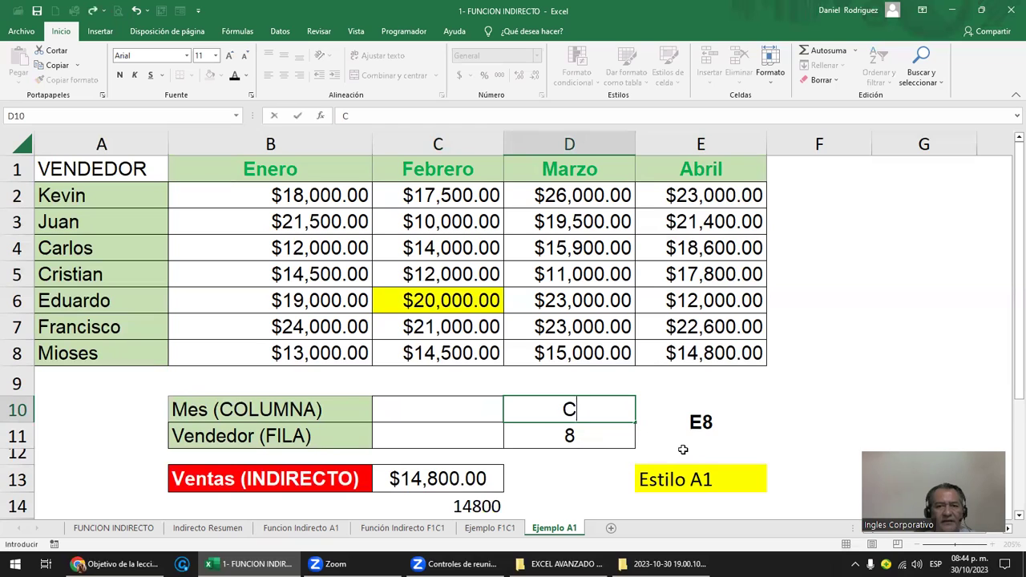
key(Return)
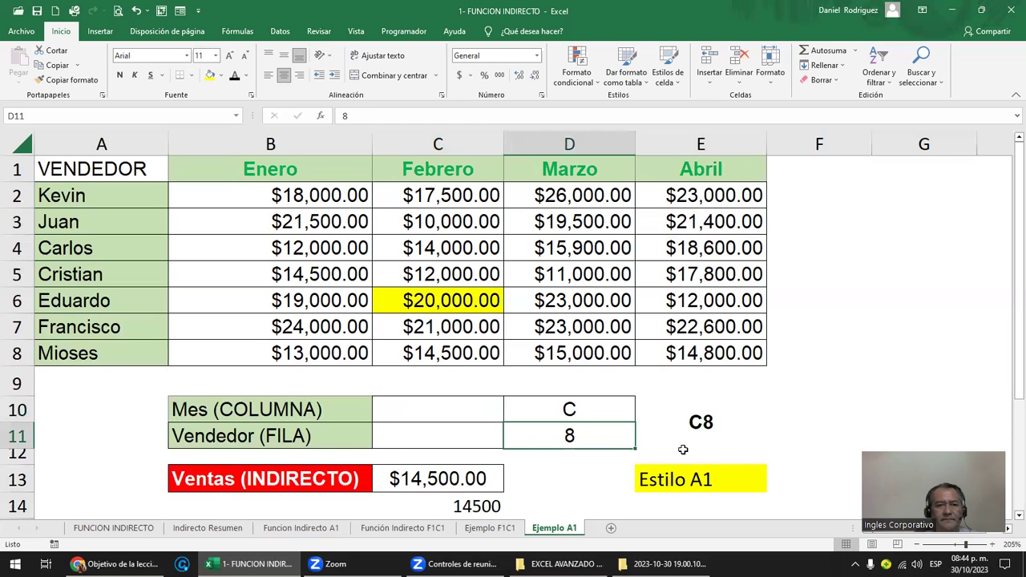
key(BackSpace)
text(6)
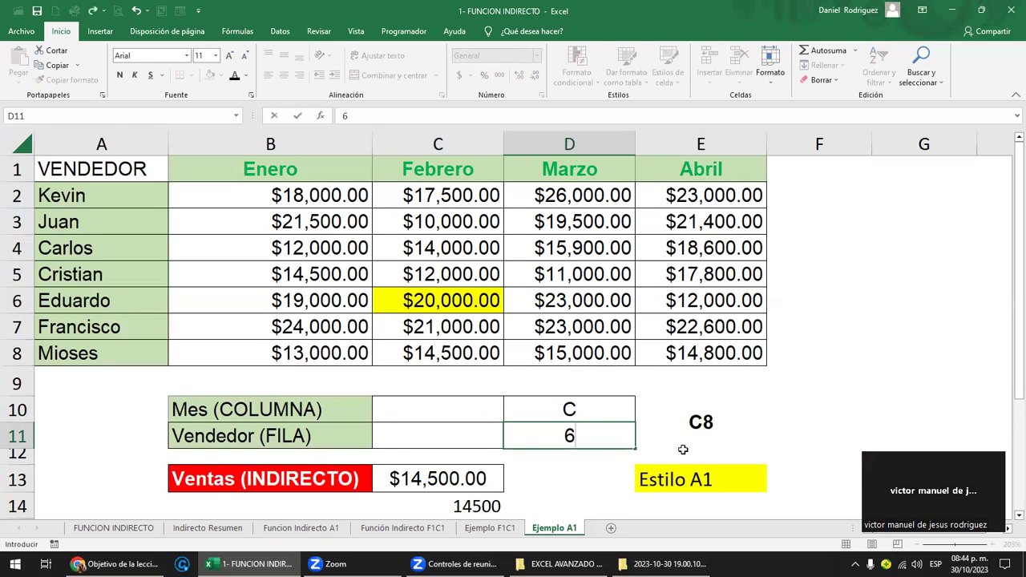
key(Return)
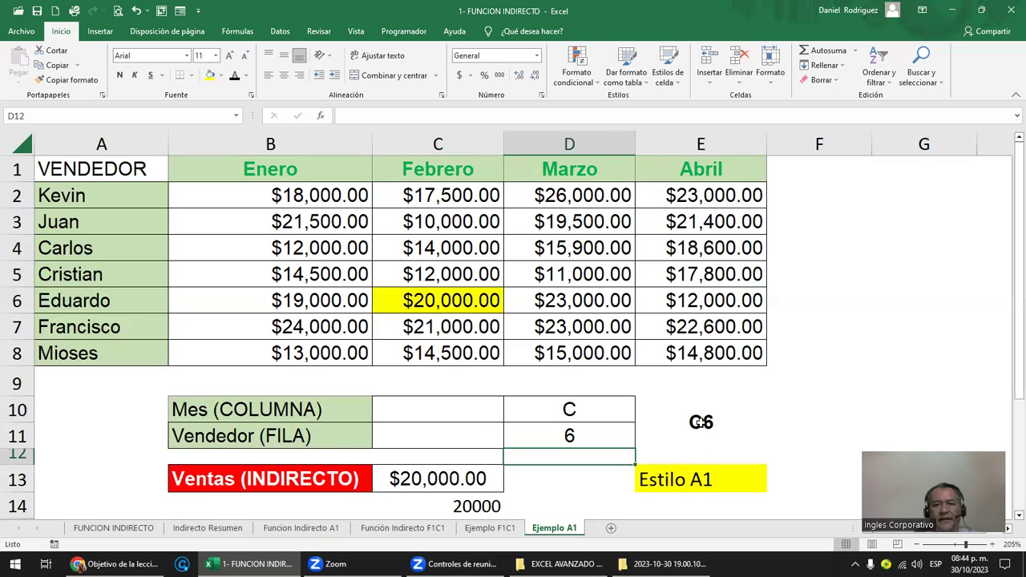
click(700, 423)
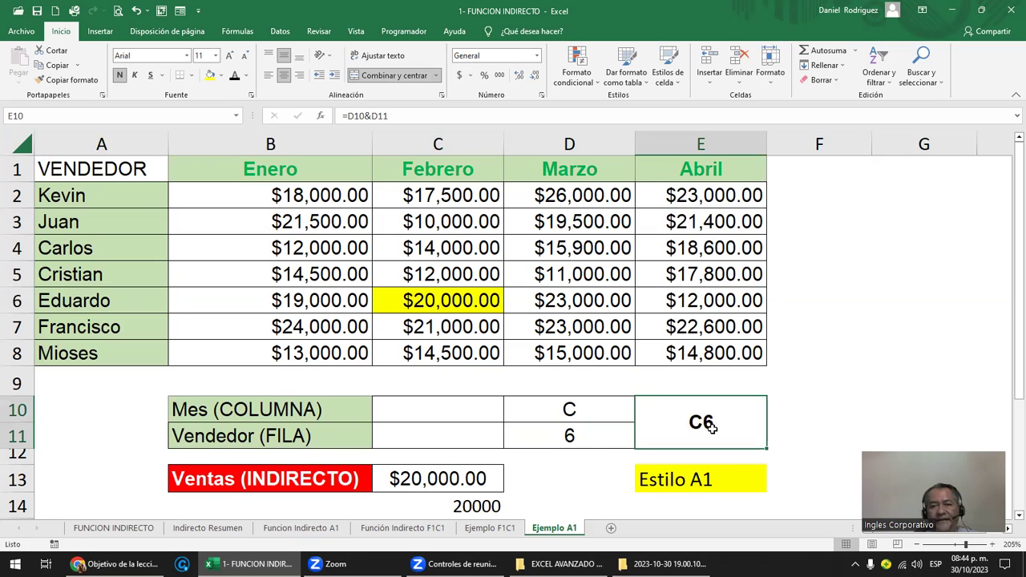
click(459, 295)
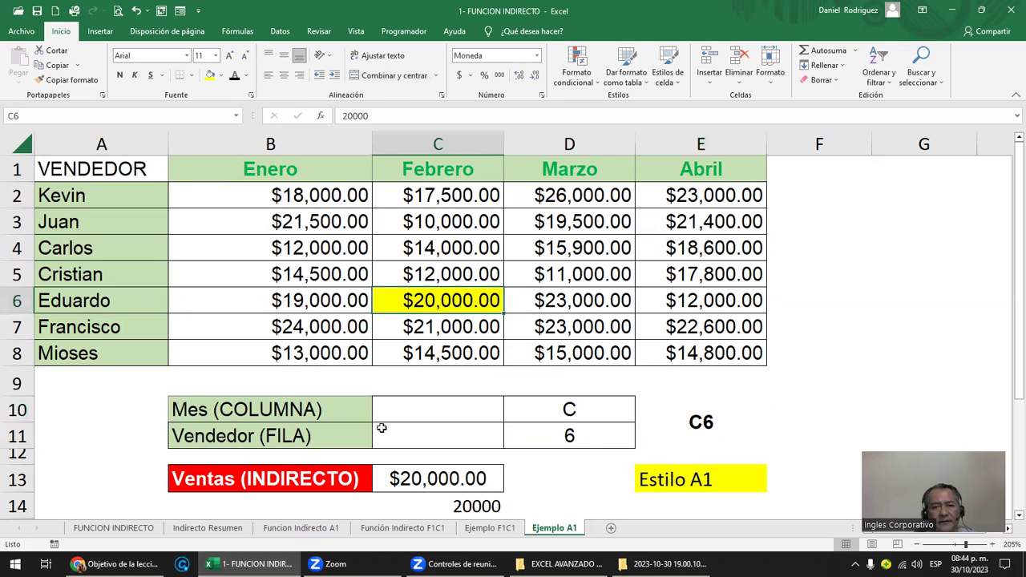
Replace C13's formula with =INDIRECTO(E10)
click(429, 484)
key(Delete)
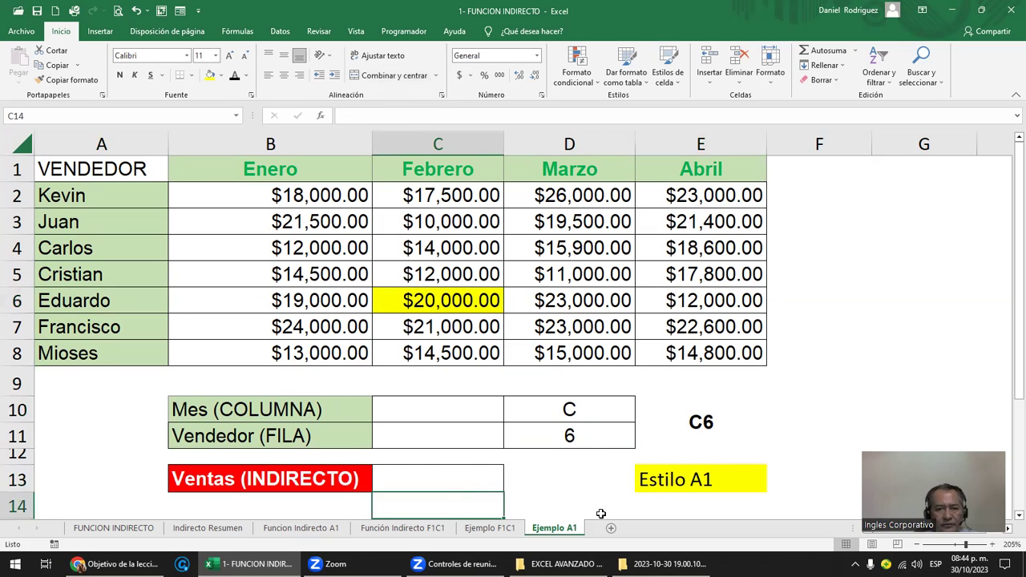
text(=)
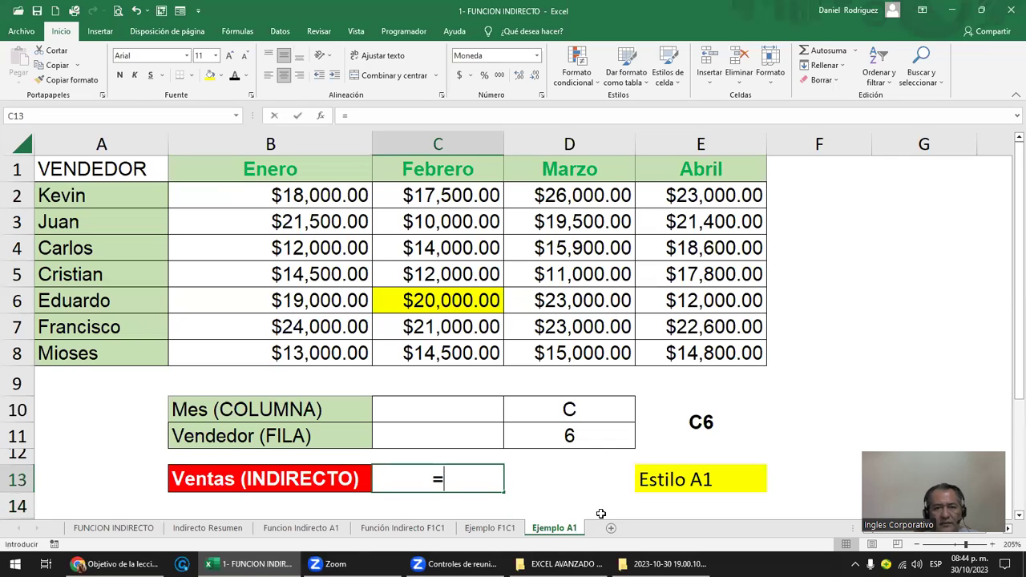
text(INDI)
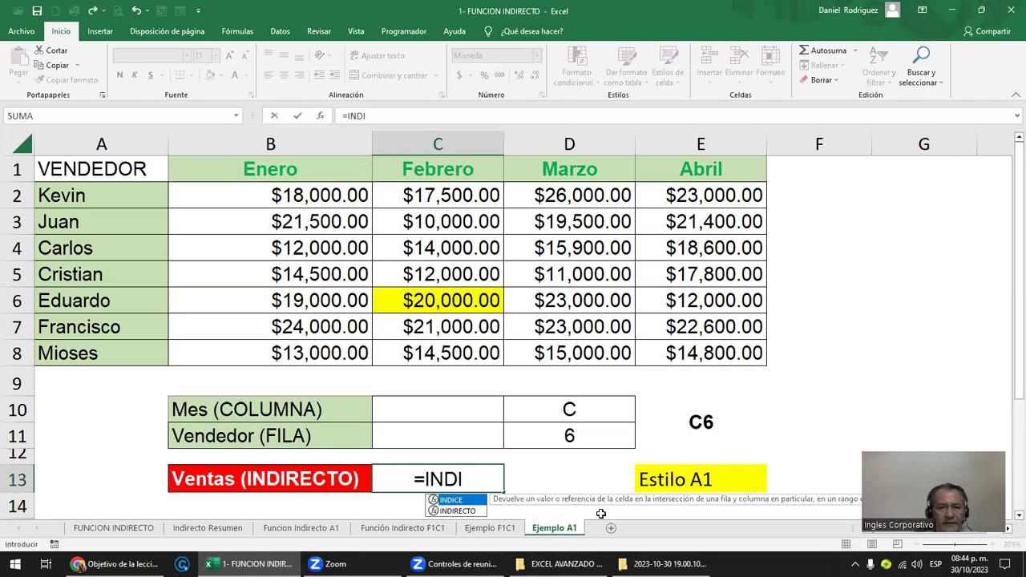
key(Down)
key(Tab)
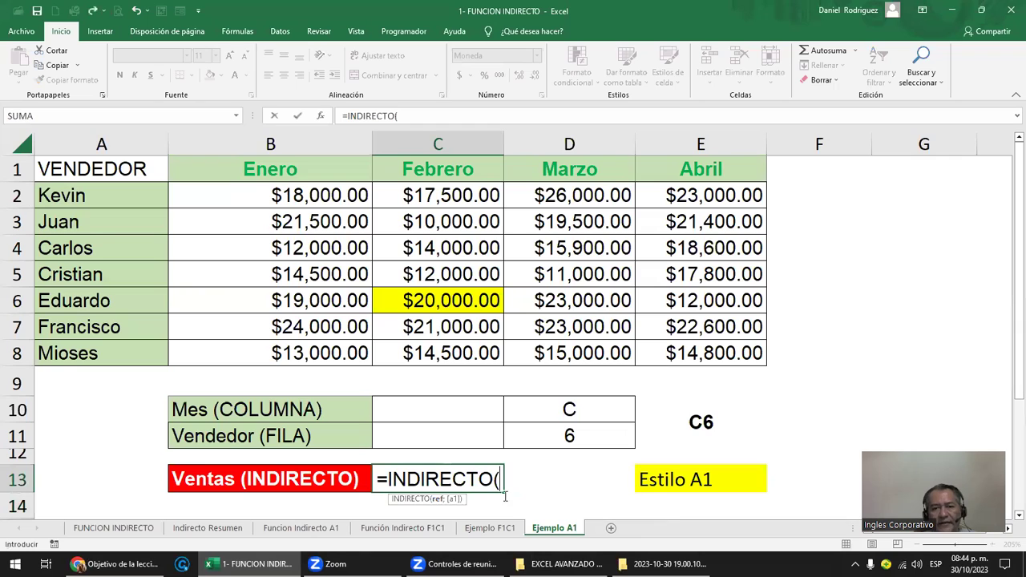
click(699, 424)
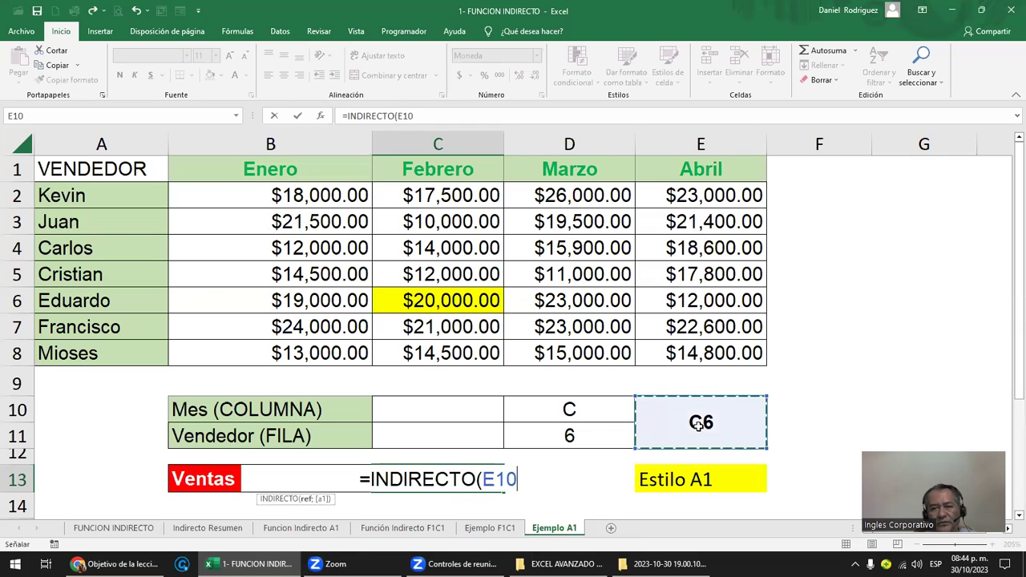
text())
key(Return)
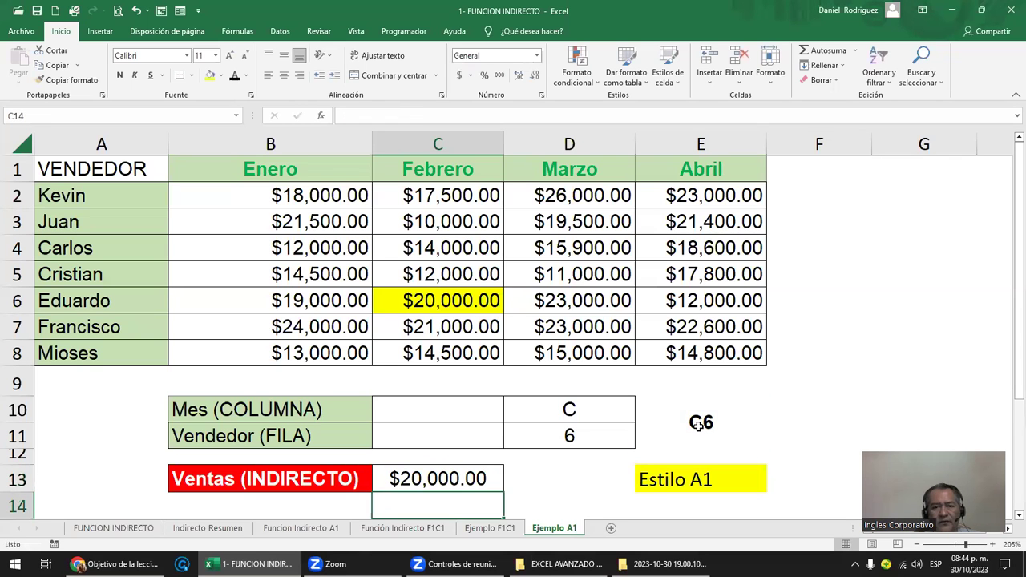
key(Return)
key(Return)
key(Up)
key(Up)
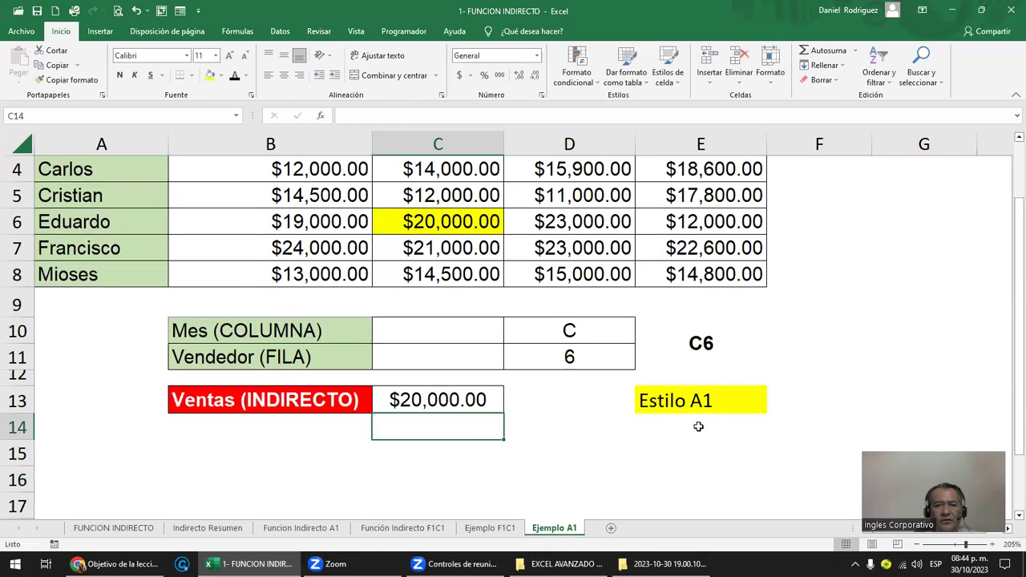
Clear the combined reference cell to show the resulting error, then undo it
click(710, 338)
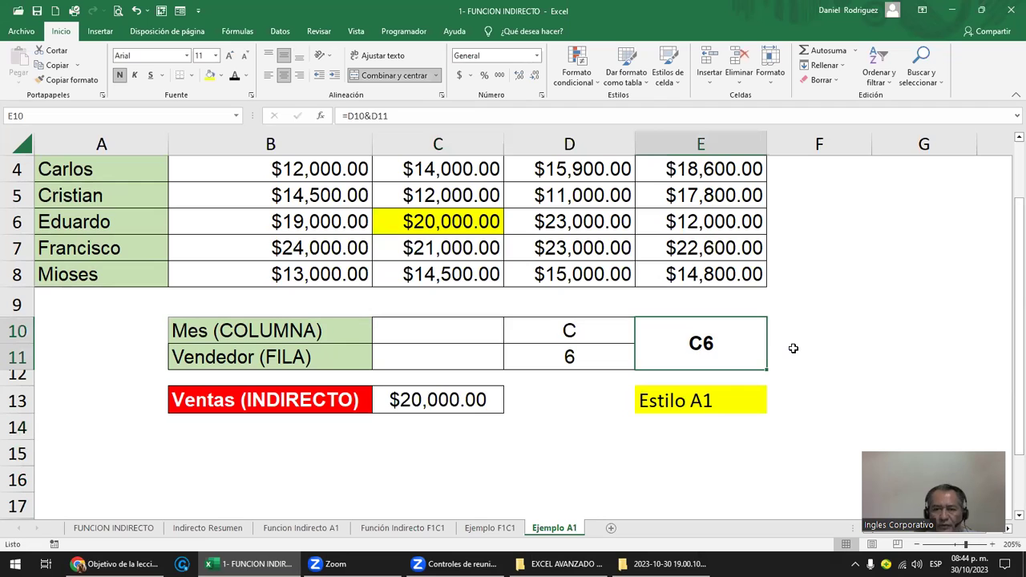
key(Delete)
key(ctrl+z)
key(Down)
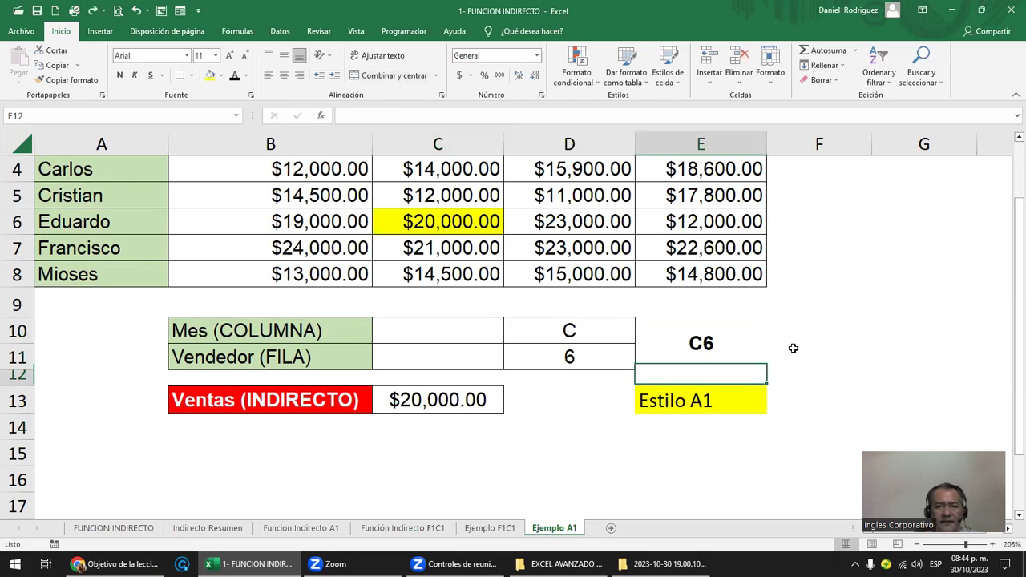
key(Down)
key(Left)
key(Left)
key(Down)
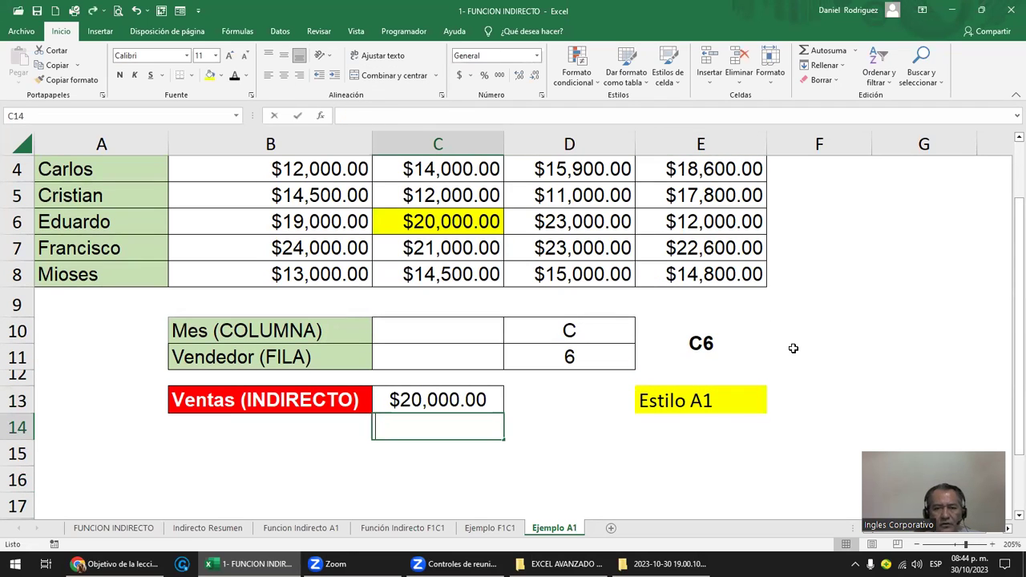
Enter =INDIRECTO(D10&D11) in C14
text(=I)
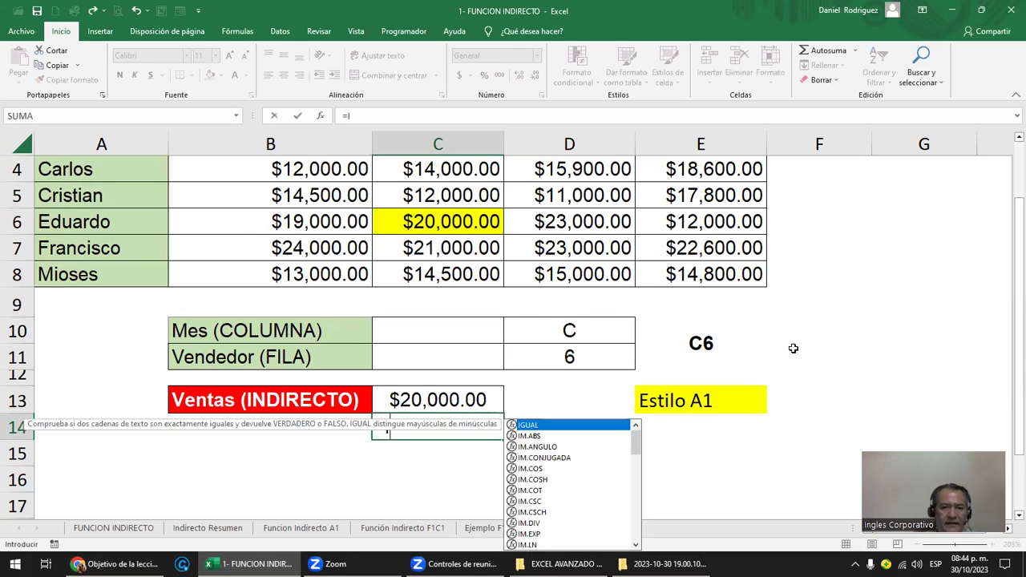
text(N)
key(Down)
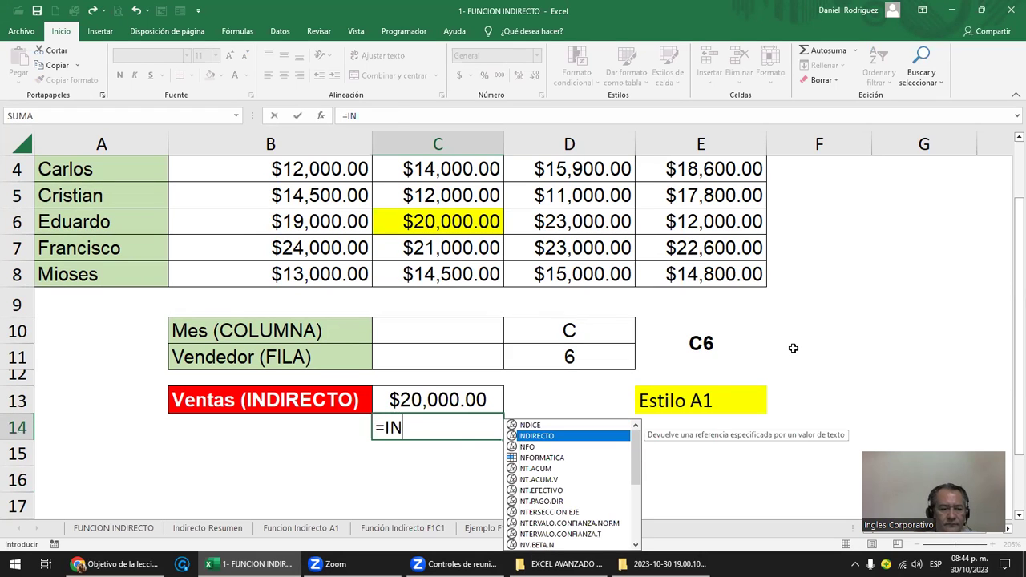
key(Tab)
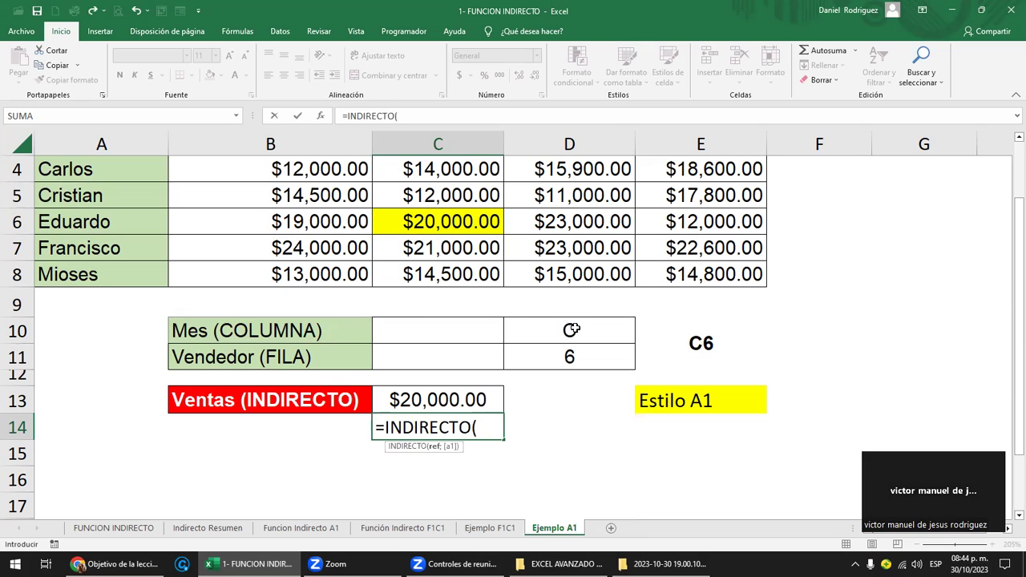
click(572, 330)
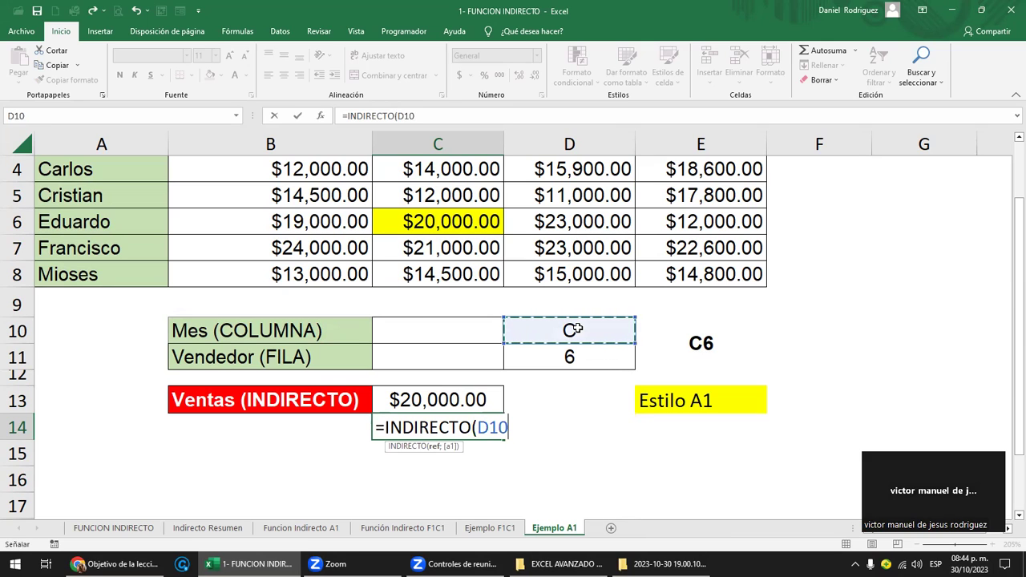
text(&)
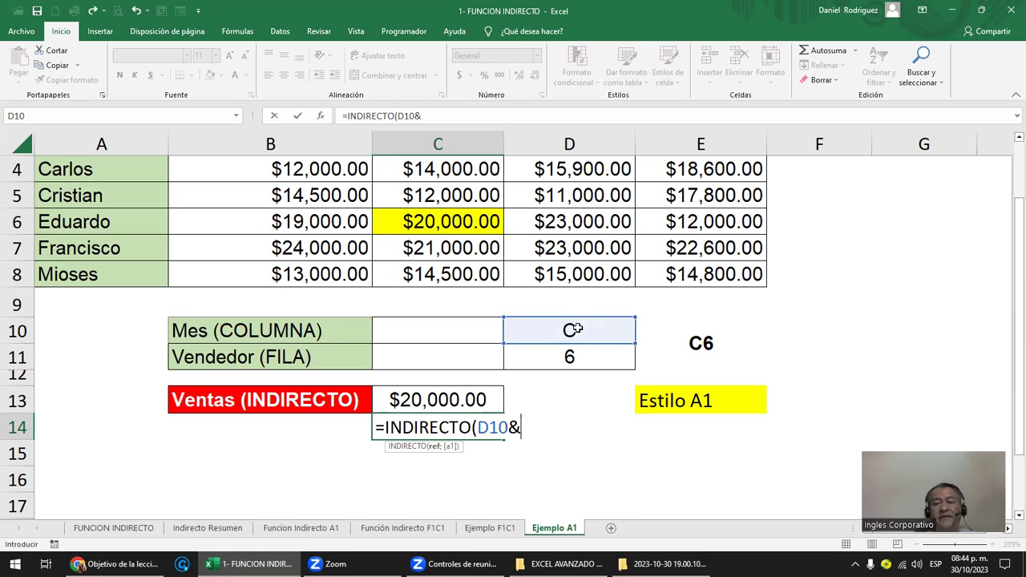
click(570, 356)
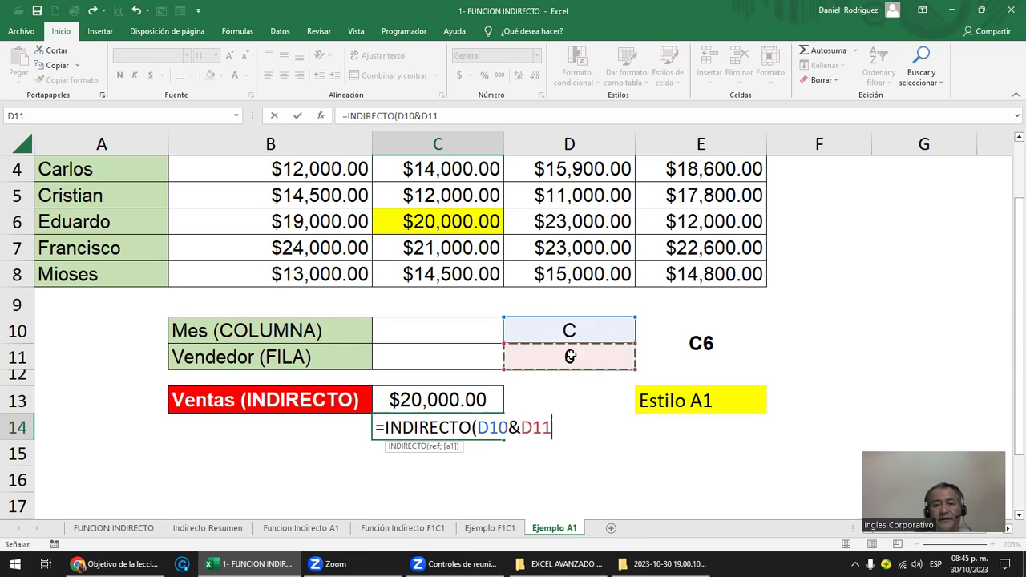
text())
key(Return)
key(Up)
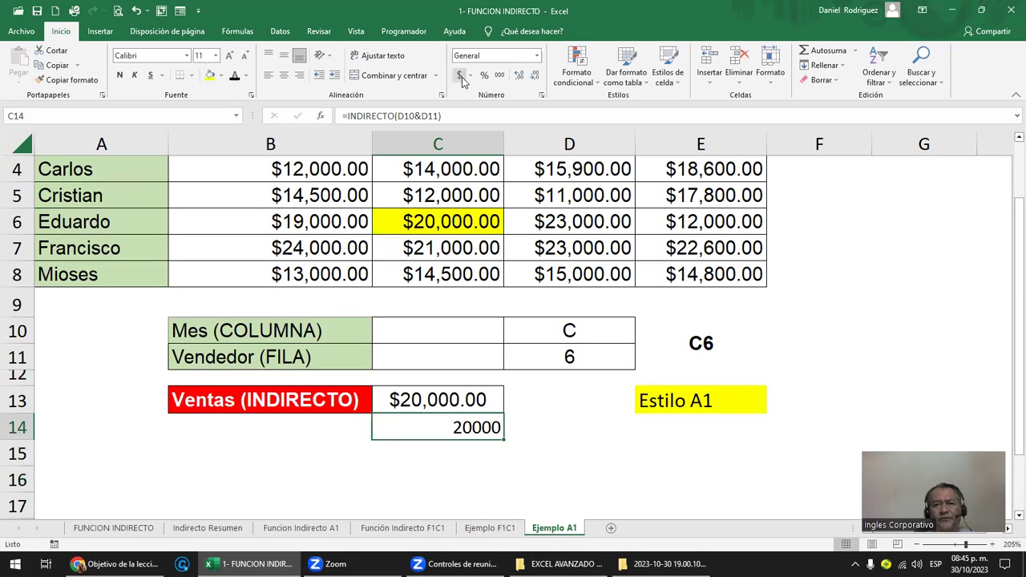
Apply Accounting format to C14 so it shows $ 20,000.00
click(460, 75)
scroll(518, 418, up, 1)
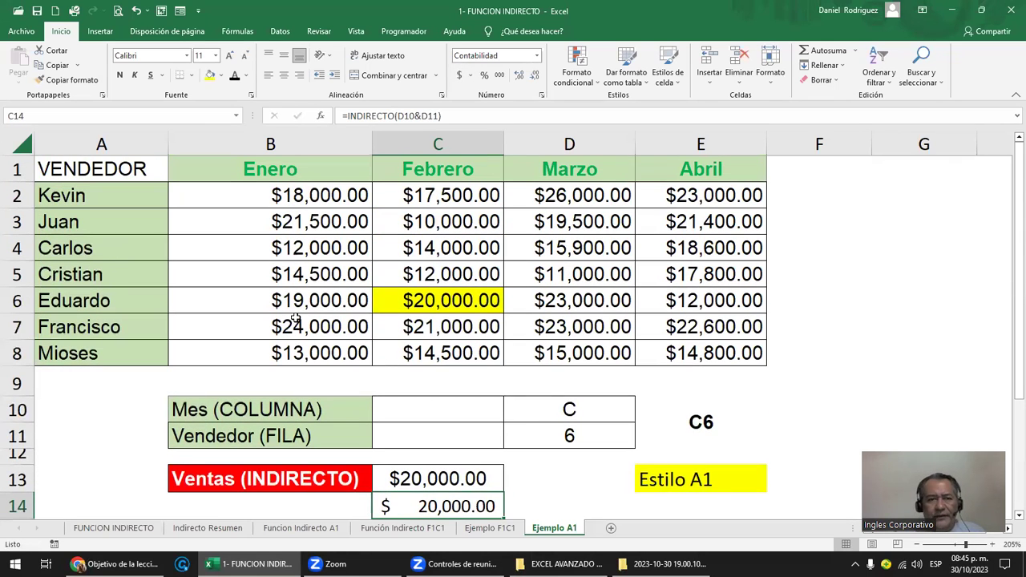
click(568, 409)
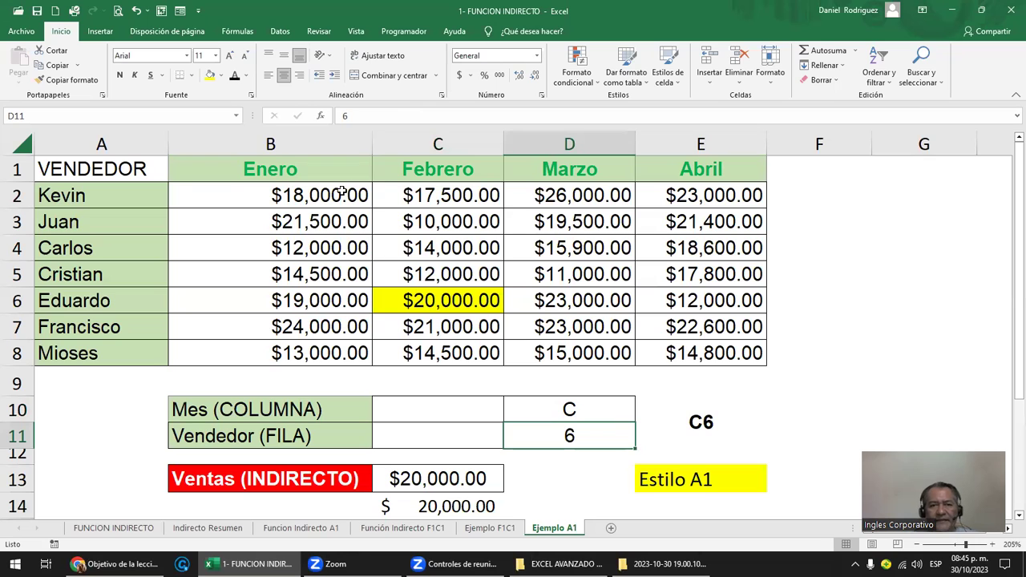
Select the sales figures B2:E8, then the empty cell C15 below them
drag(322, 195, 715, 347)
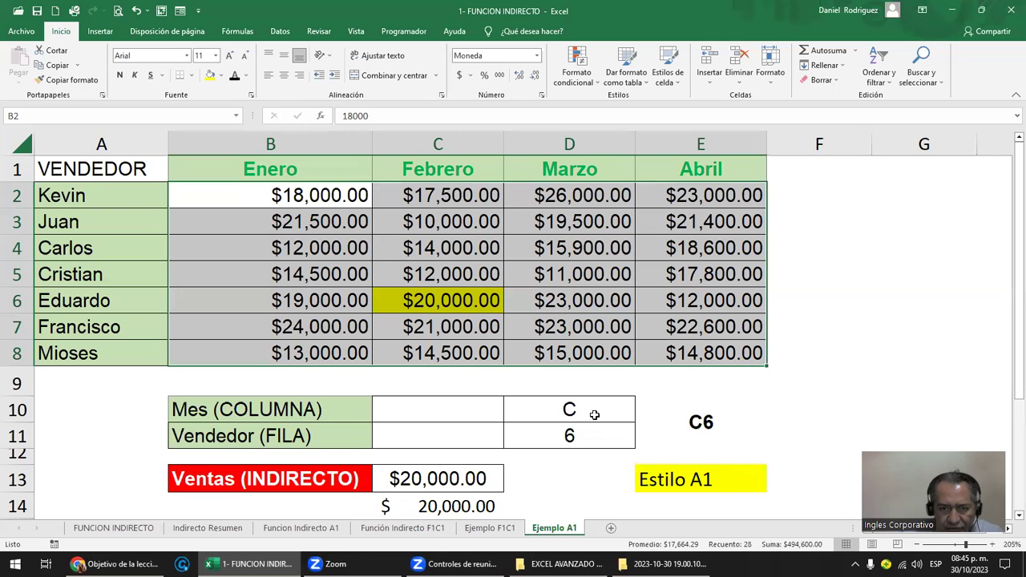
scroll(591, 414, down, 1)
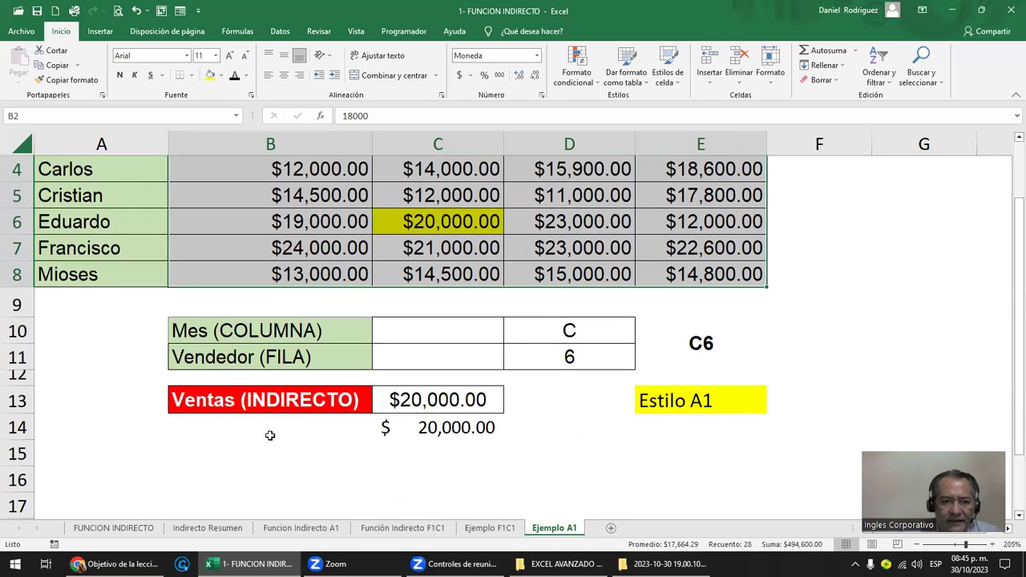
click(433, 455)
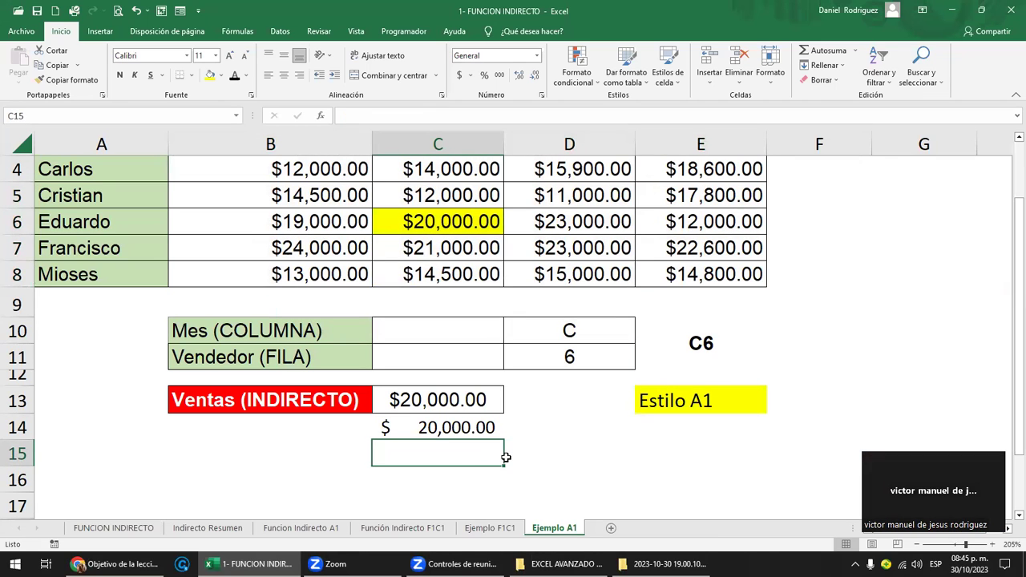
scroll(506, 457, up, 1)
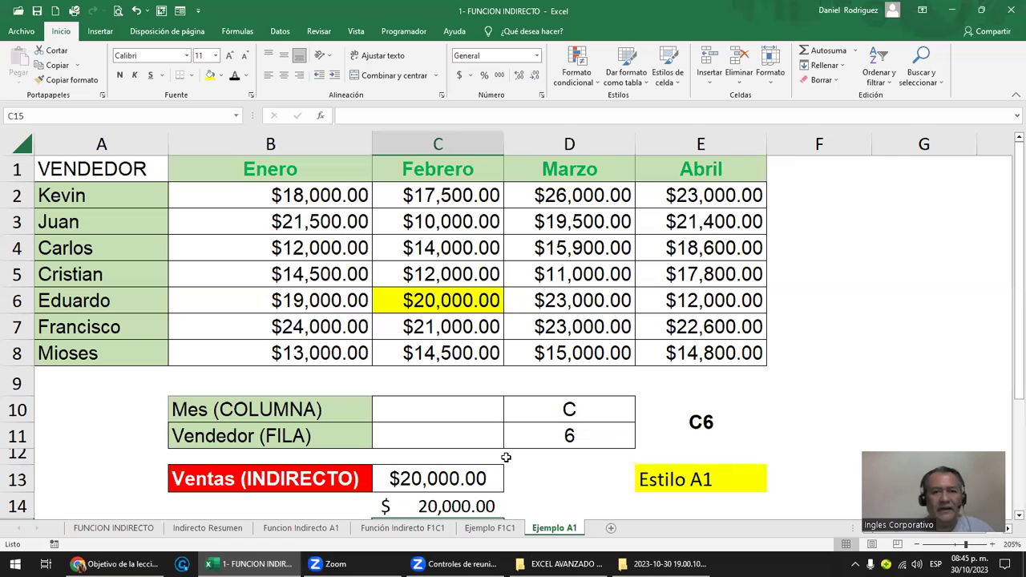
ctrl+scroll(485, 437, down, 1)
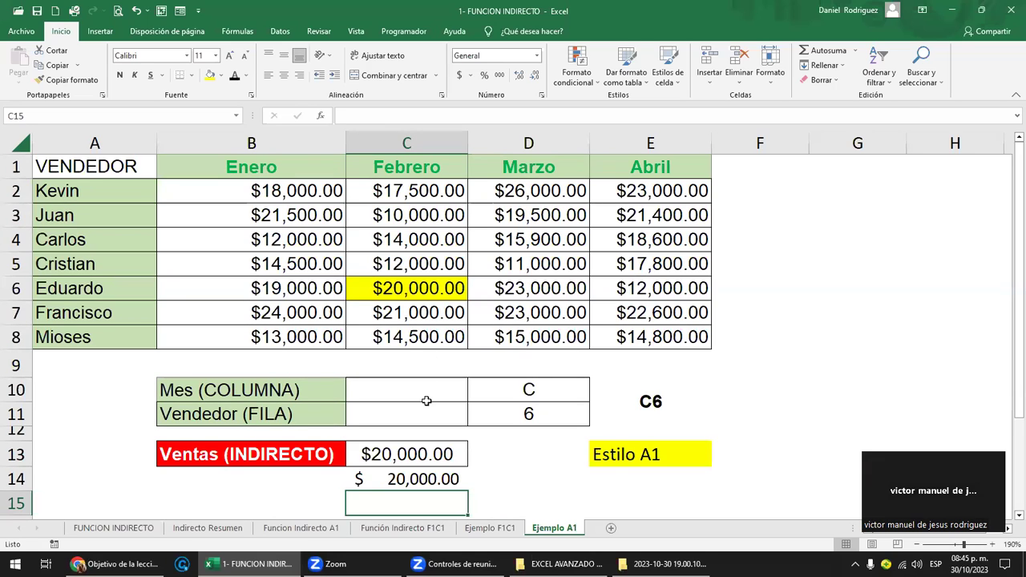
Enter the VENDEDOR heading in F9 with A in F10 and 6 in F11, centring A and 6
click(744, 381)
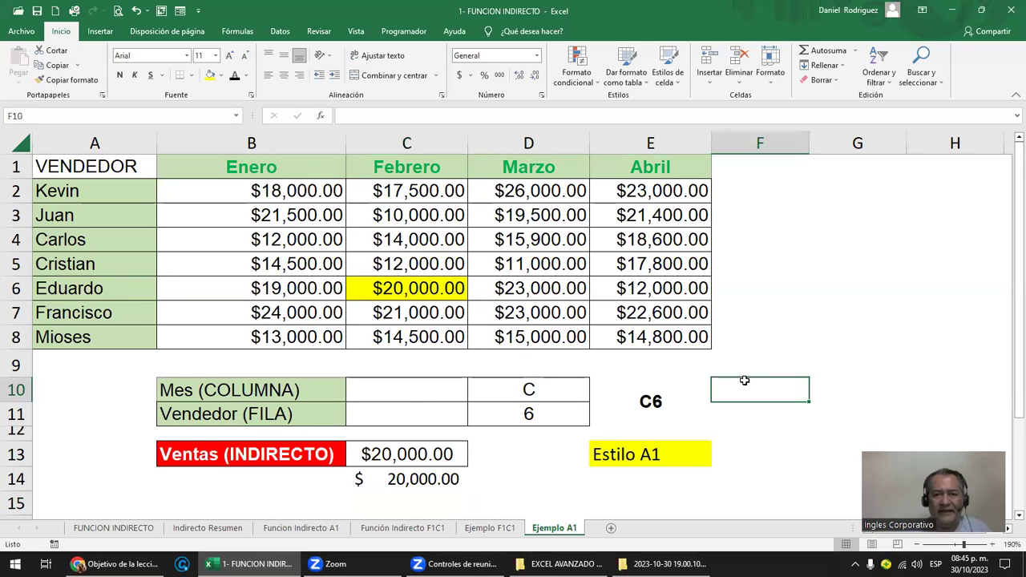
key(Up)
text(V)
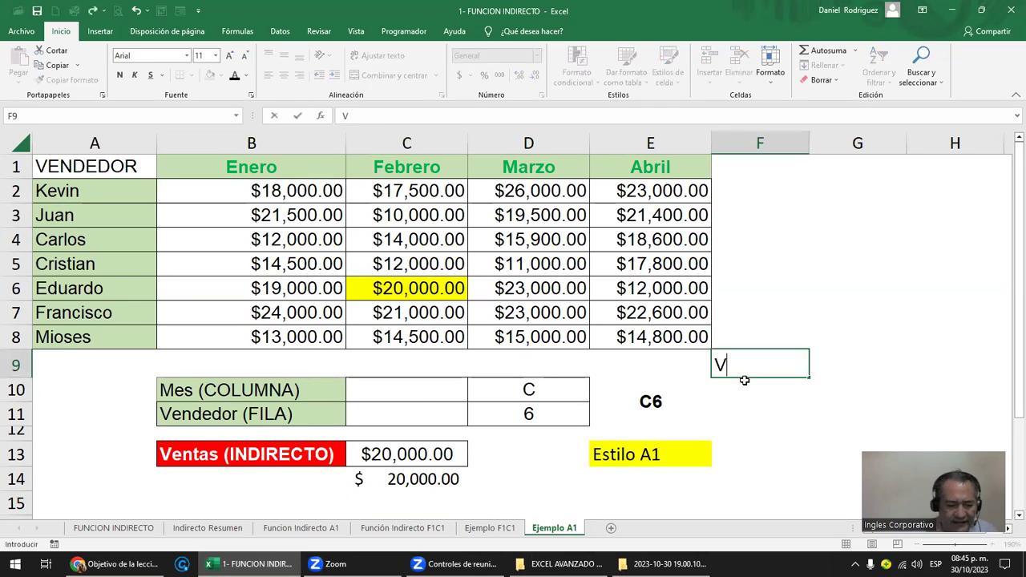
text(ENDEDOR)
key(Return)
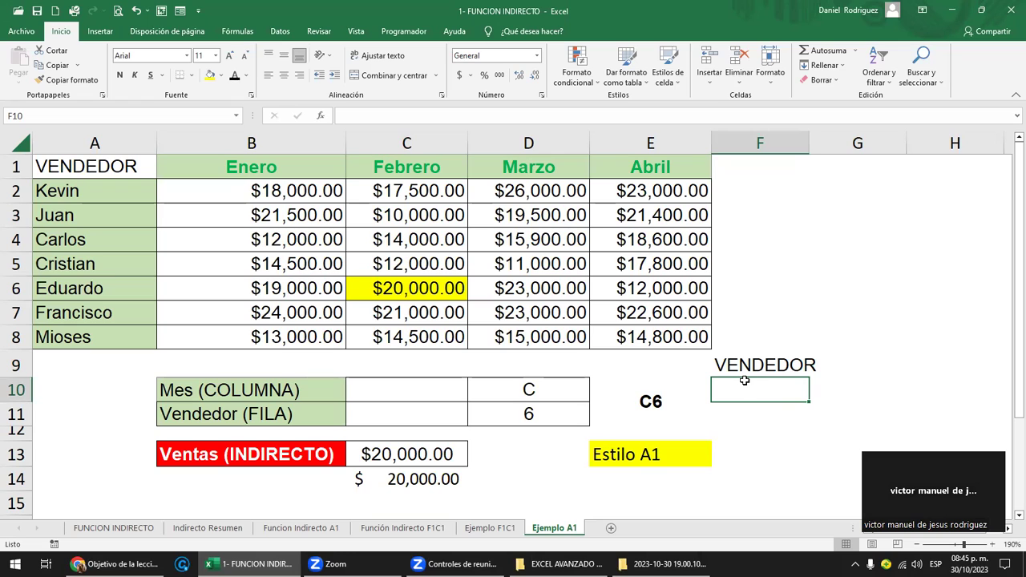
text(A)
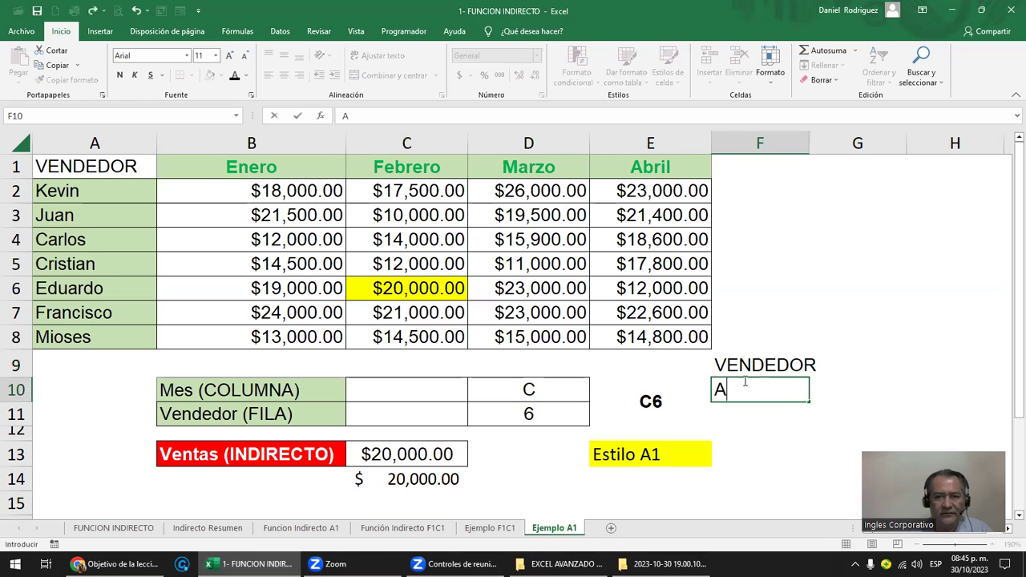
key(Return)
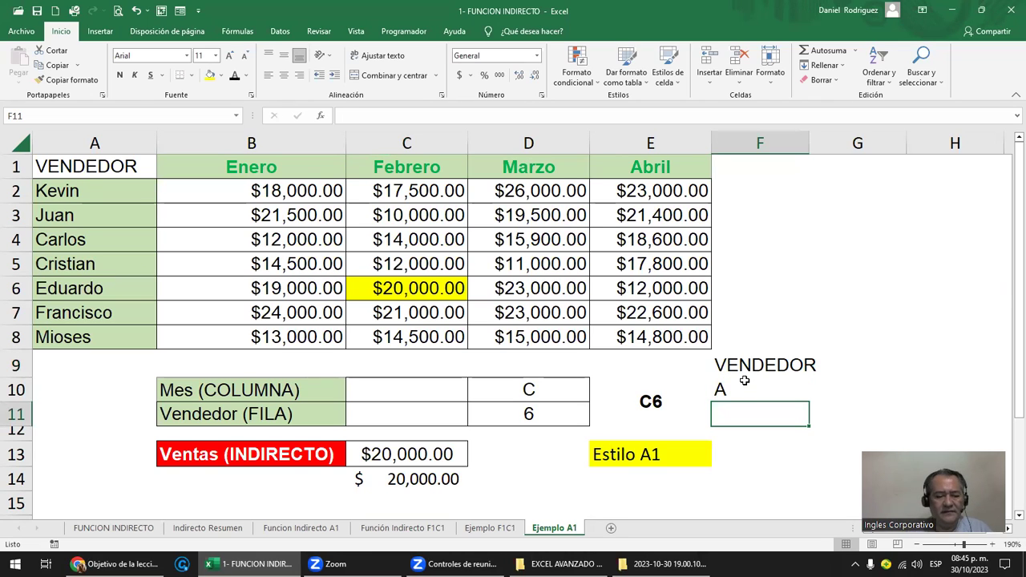
text(6)
key(Tab)
key(Left)
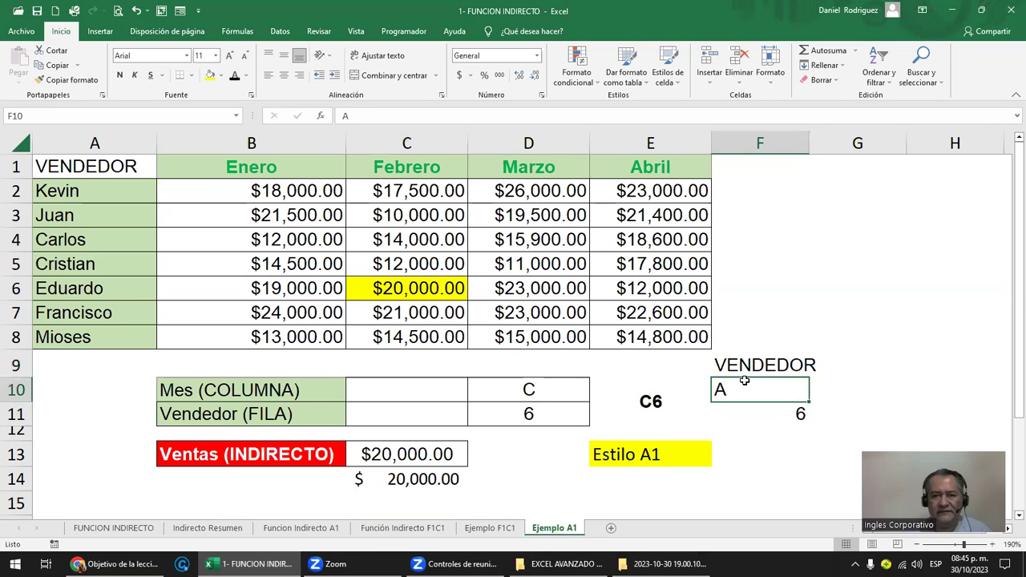
drag(744, 381, 746, 414)
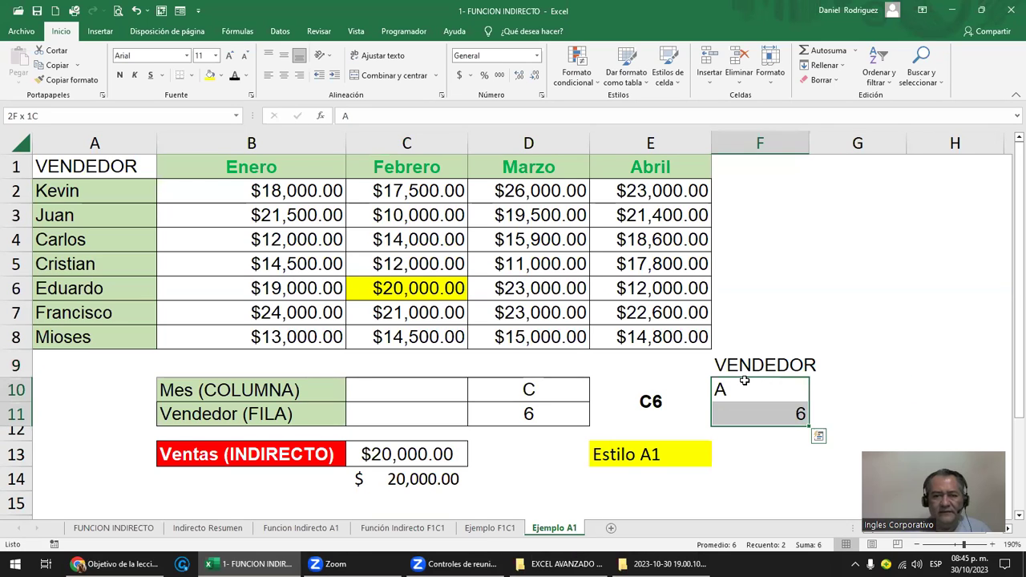
click(283, 75)
Put =F10&F11 in G10 to show A6, and merge and centre G10:G11
click(854, 387)
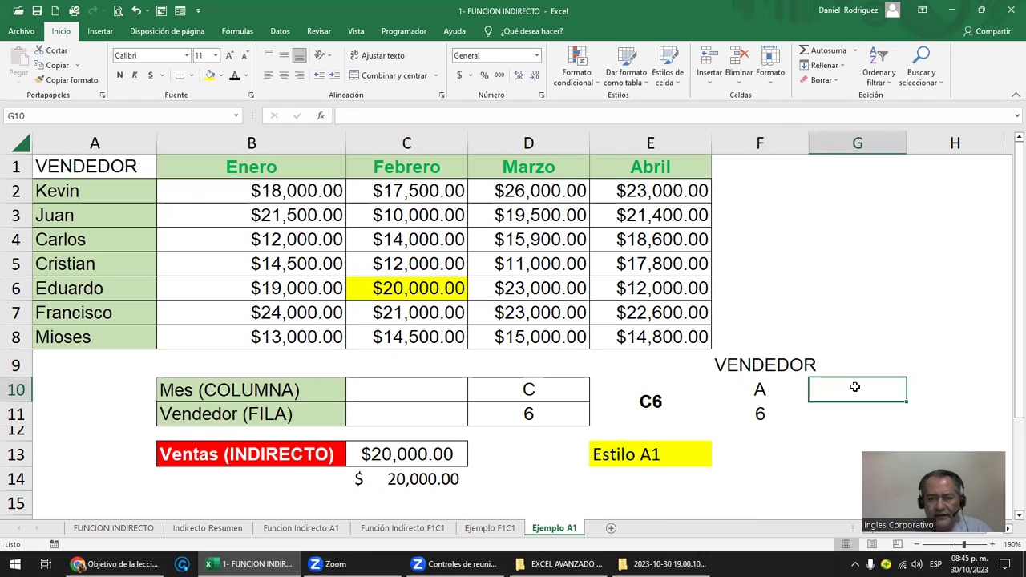
text(=)
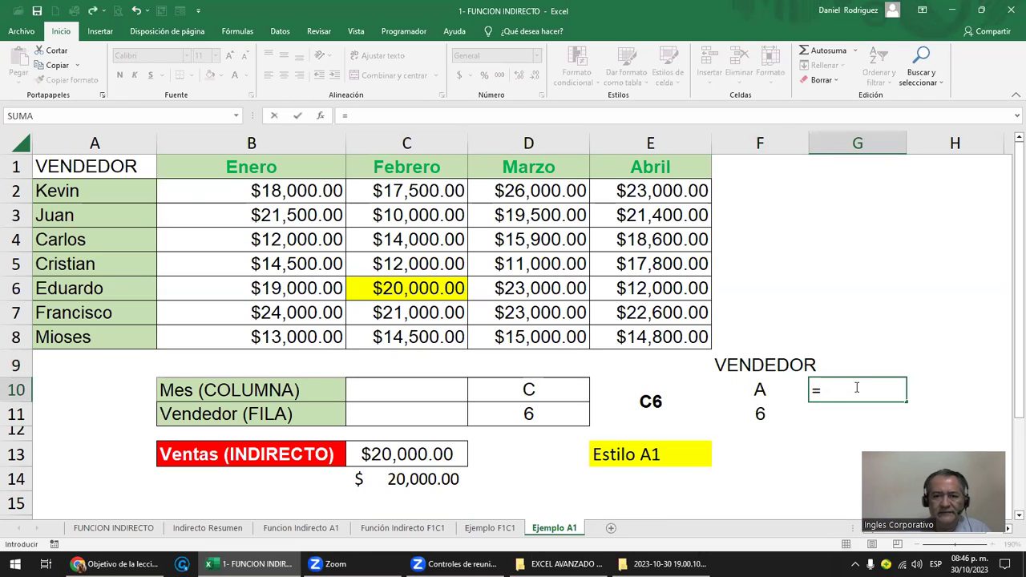
click(759, 389)
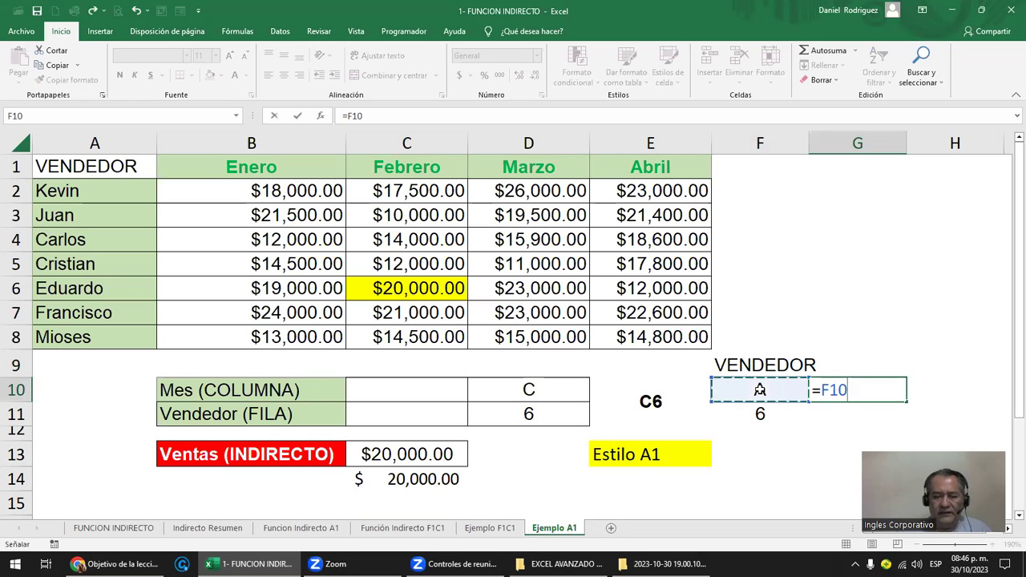
text(&)
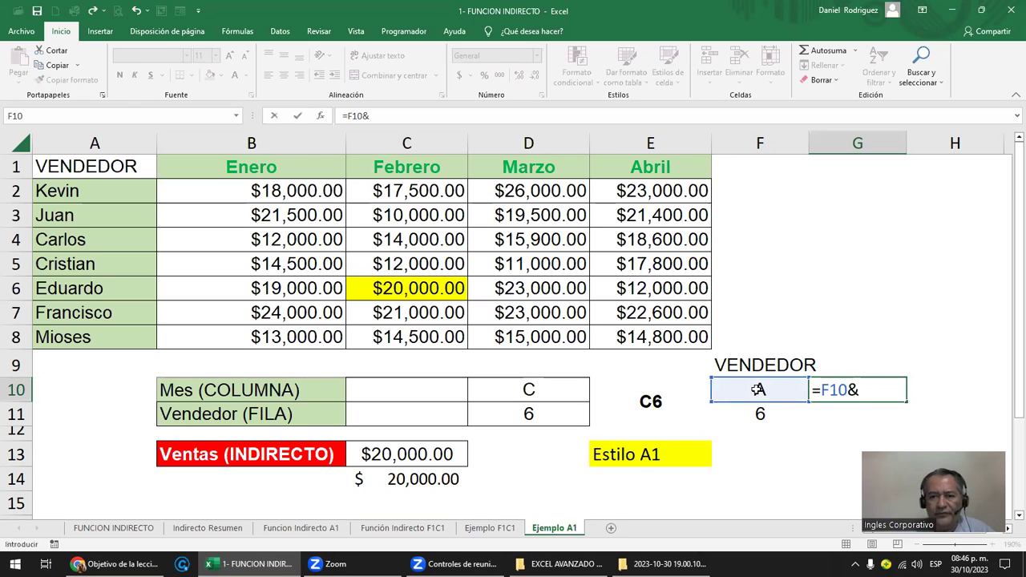
click(759, 414)
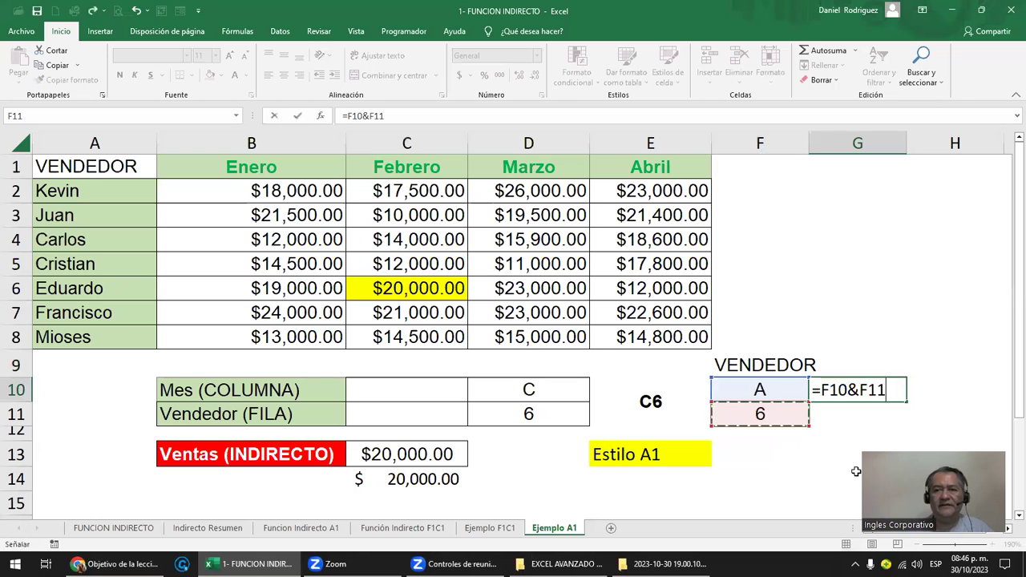
key(Return)
drag(856, 389, 856, 414)
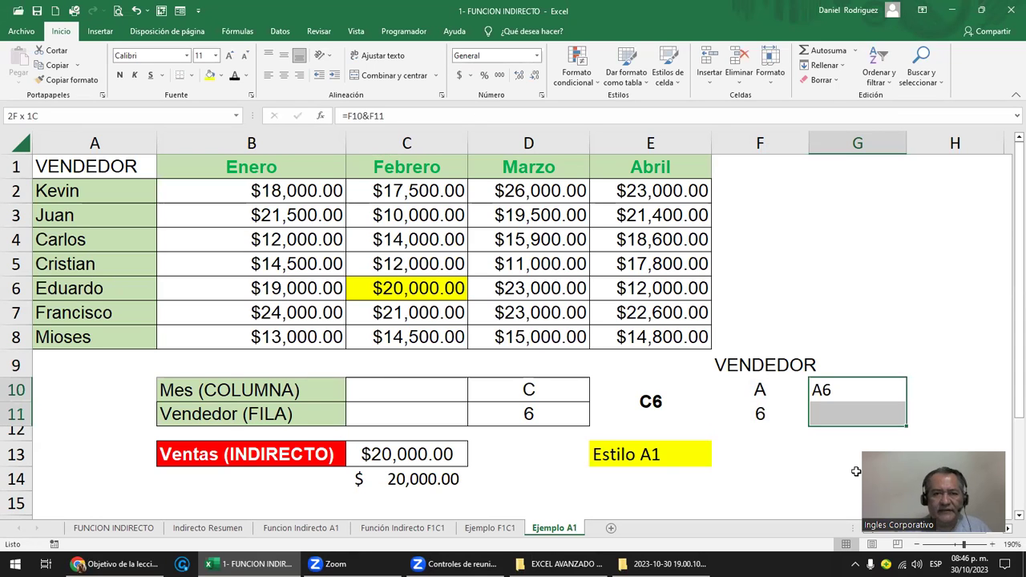
click(393, 75)
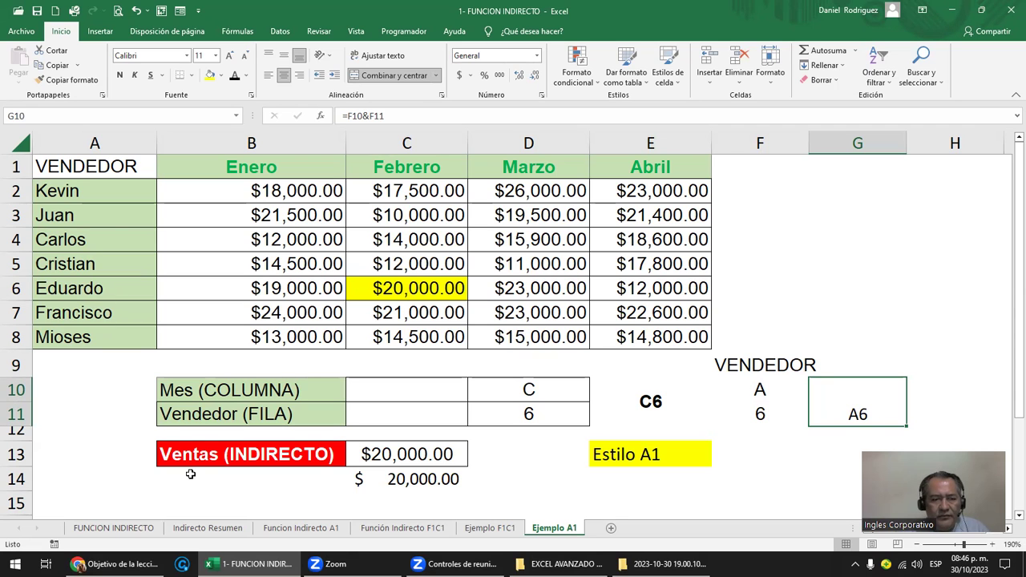
Label B15 VENDEDOR and enter =INDIRECTO(G10) in C15 to return Eduardo
click(376, 497)
scroll(556, 444, down, 2)
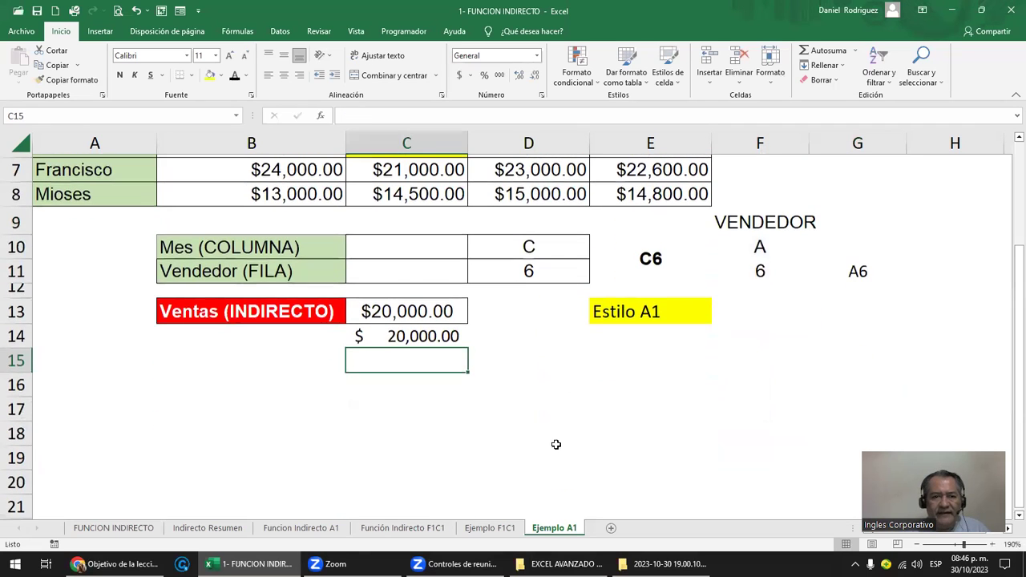
click(205, 355)
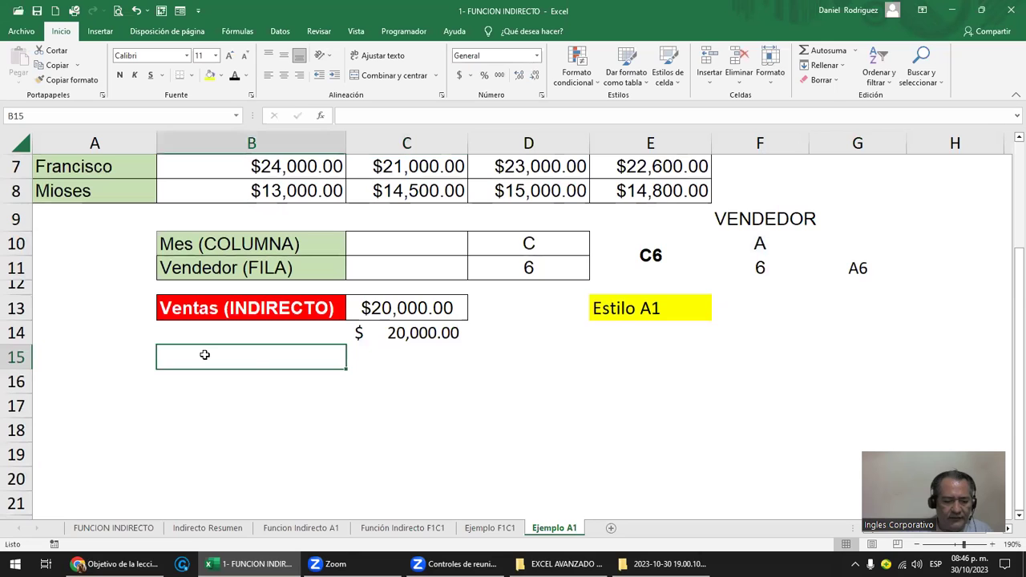
text(VENDEDOR)
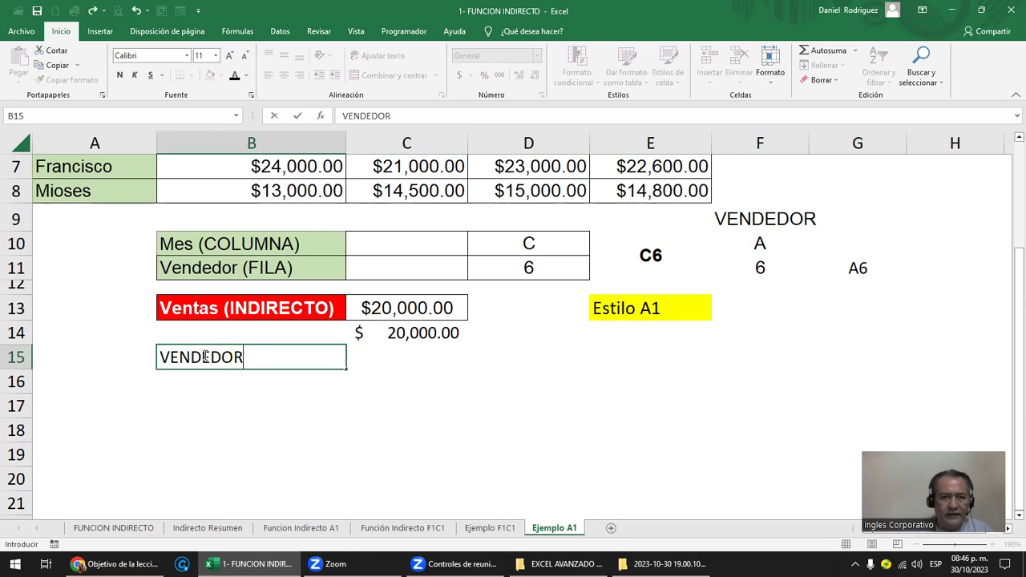
key(Tab)
text(=)
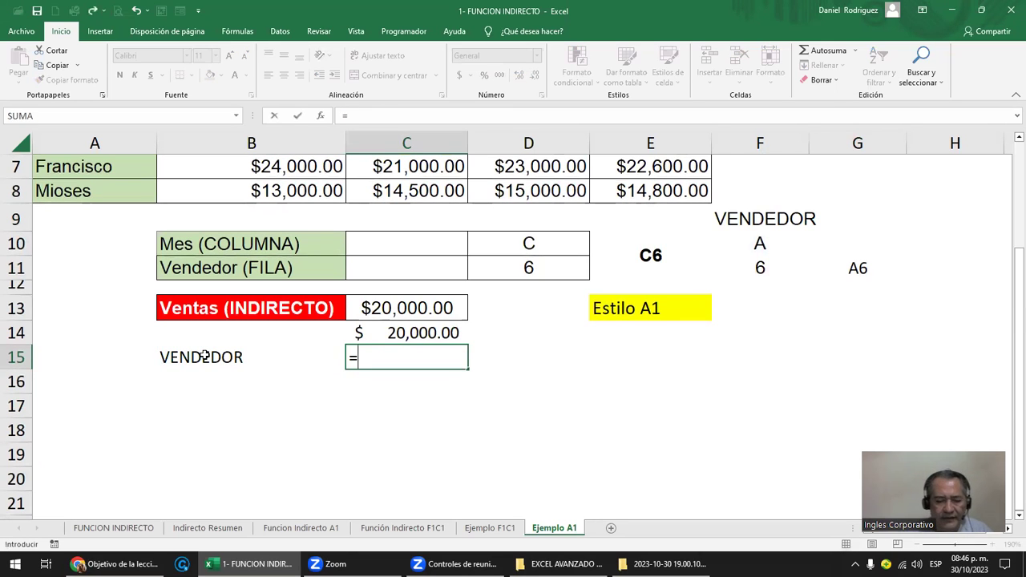
text(IND)
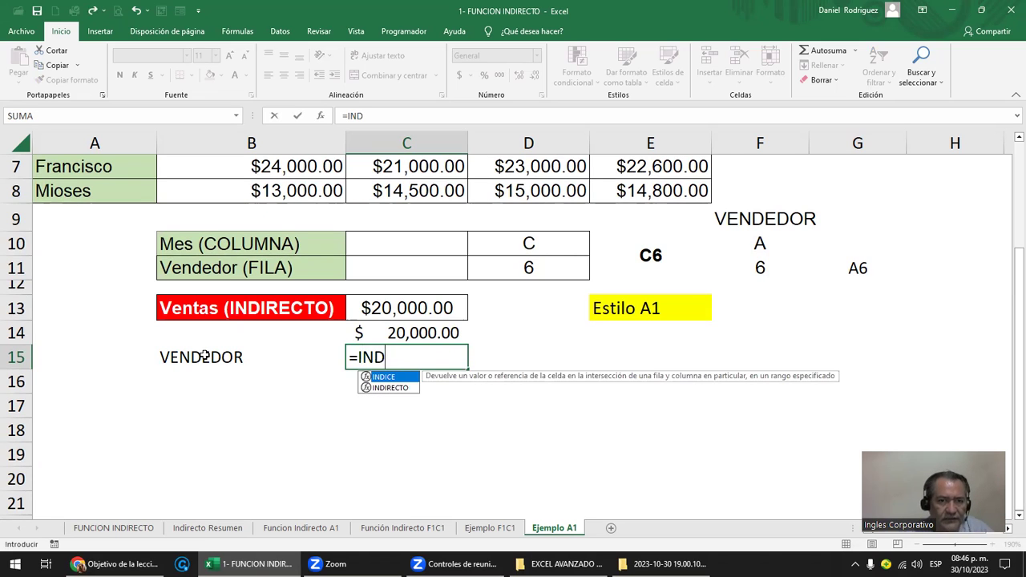
key(Down)
key(Tab)
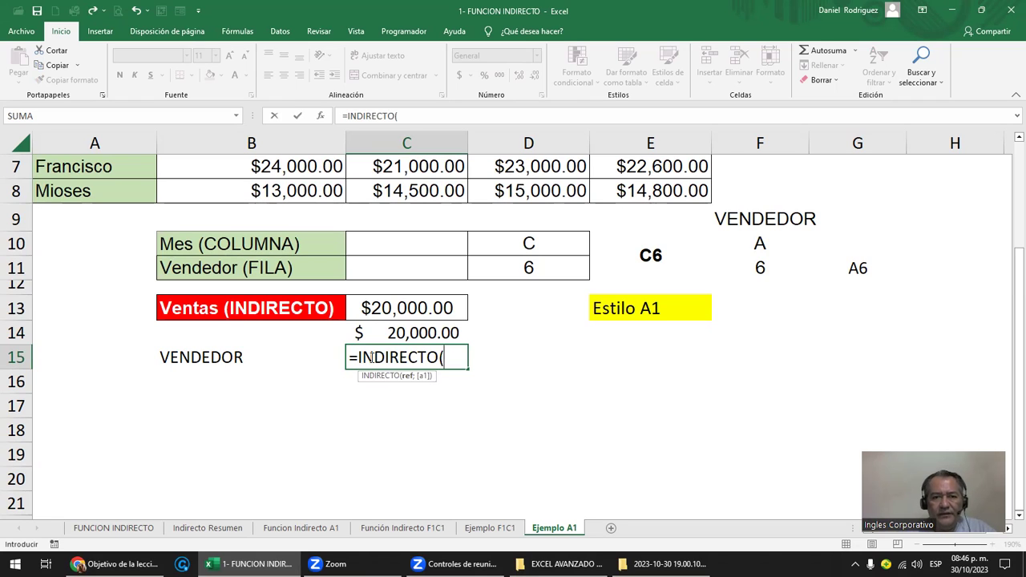
click(858, 269)
key(Return)
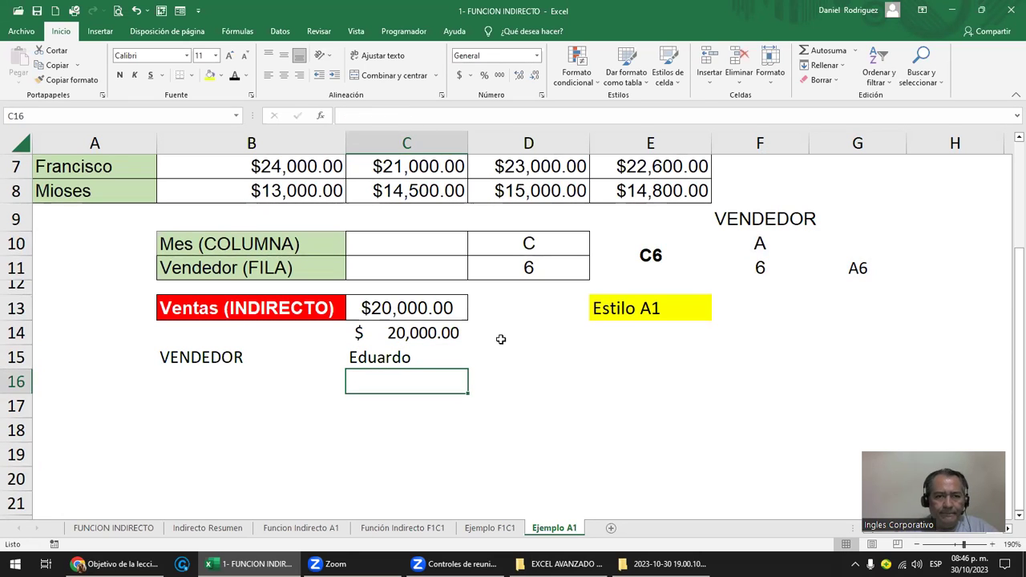
Enter =INDIRECTO(F10&F11) in C16 so it also returns Eduardo
scroll(500, 339, up, 1)
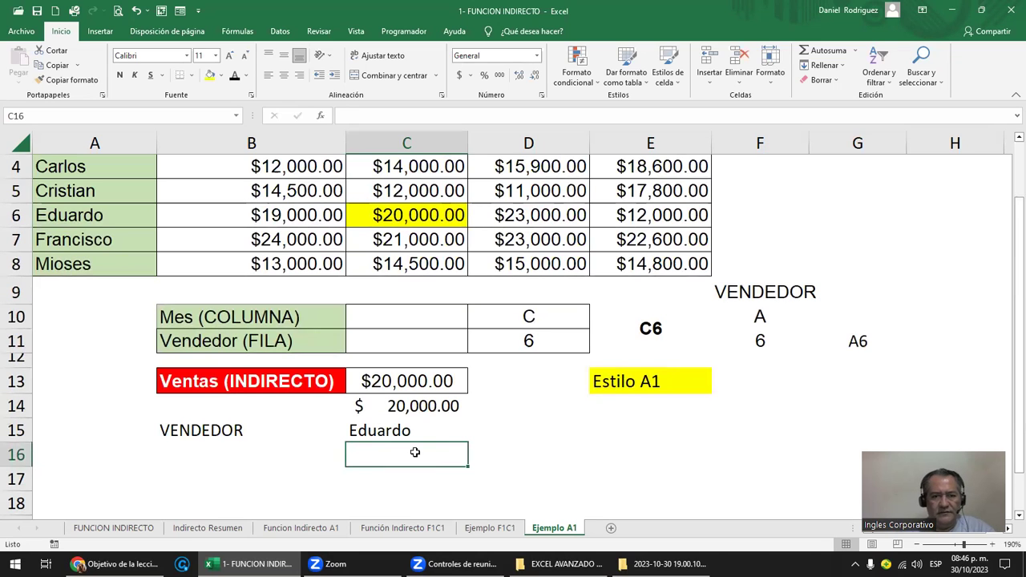
text(=INDIR)
key(Tab)
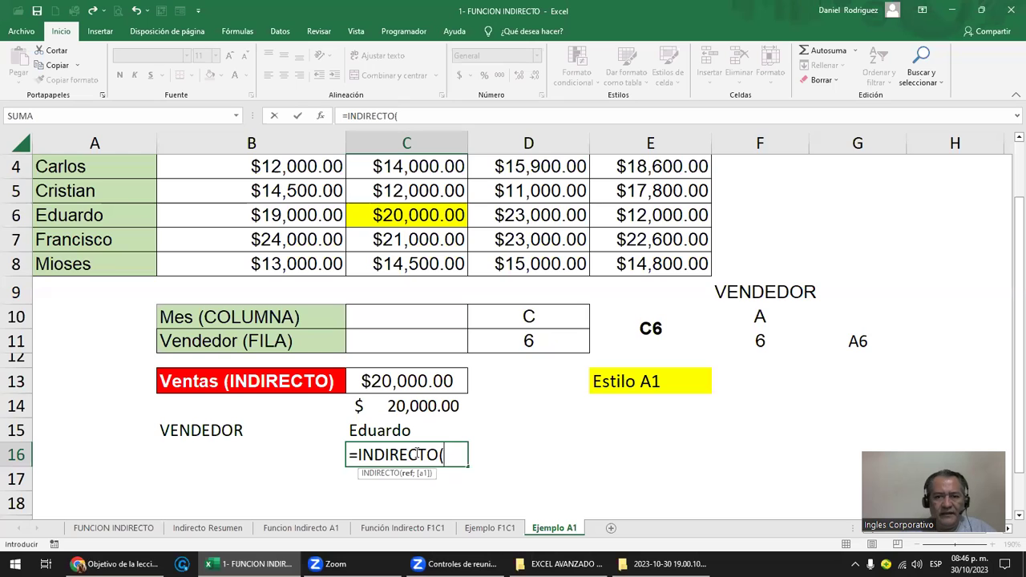
click(754, 317)
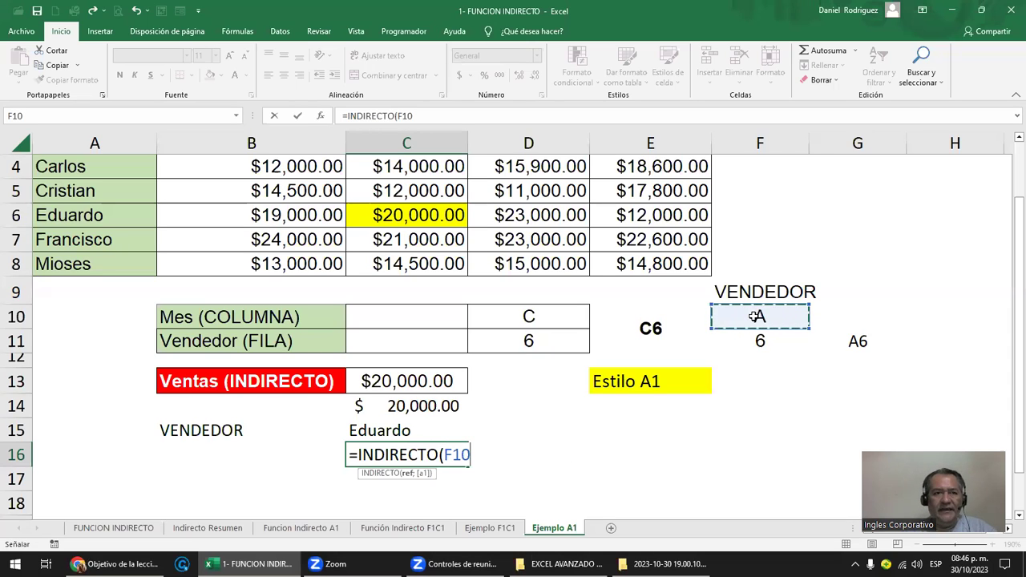
text(&)
click(760, 340)
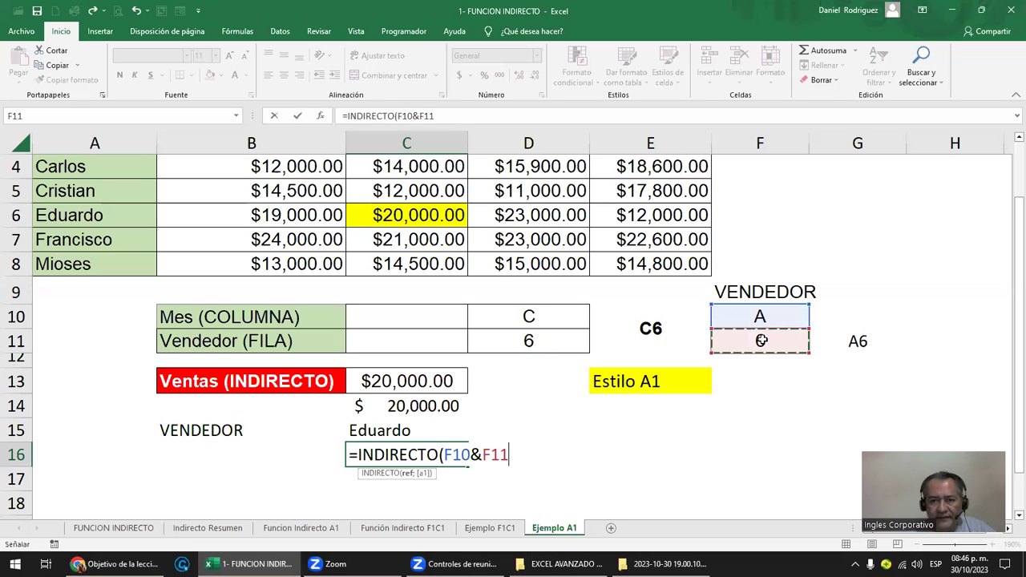
text())
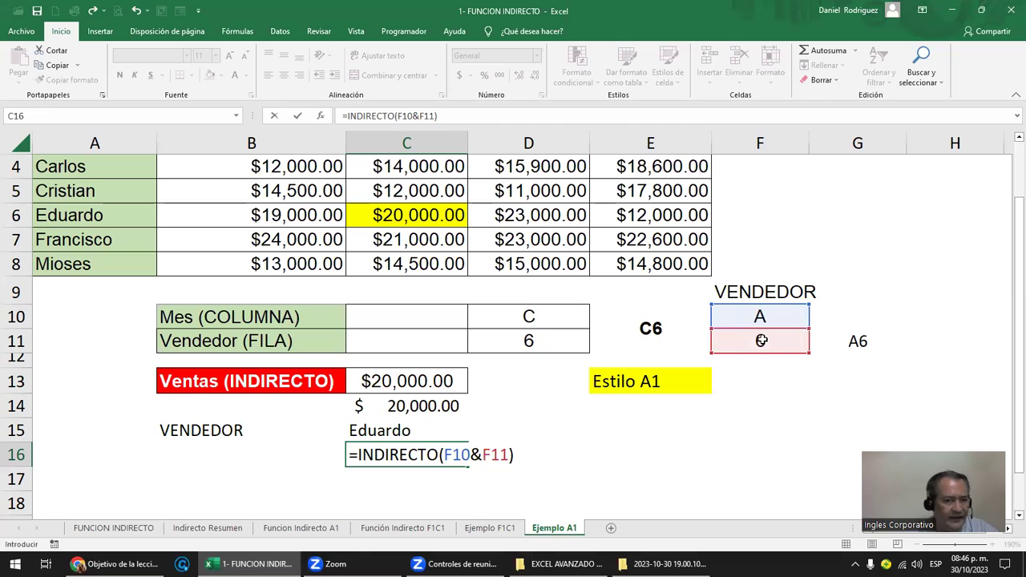
key(Return)
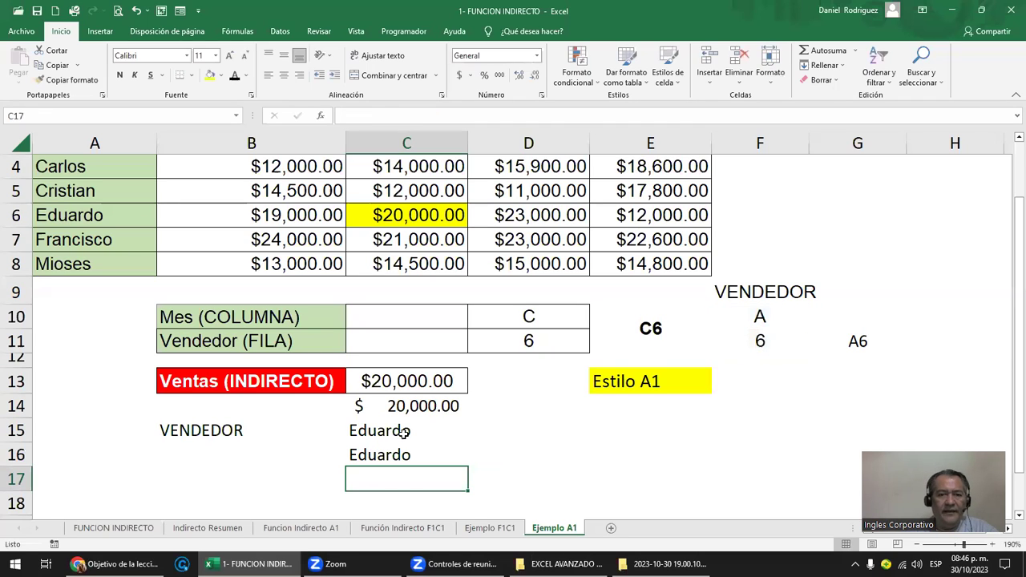
click(507, 320)
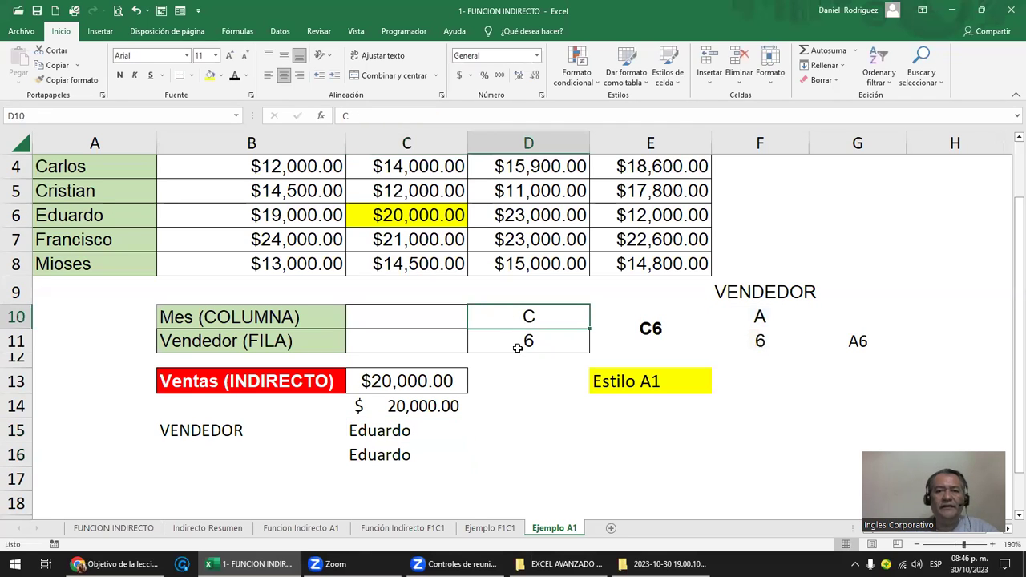
click(372, 431)
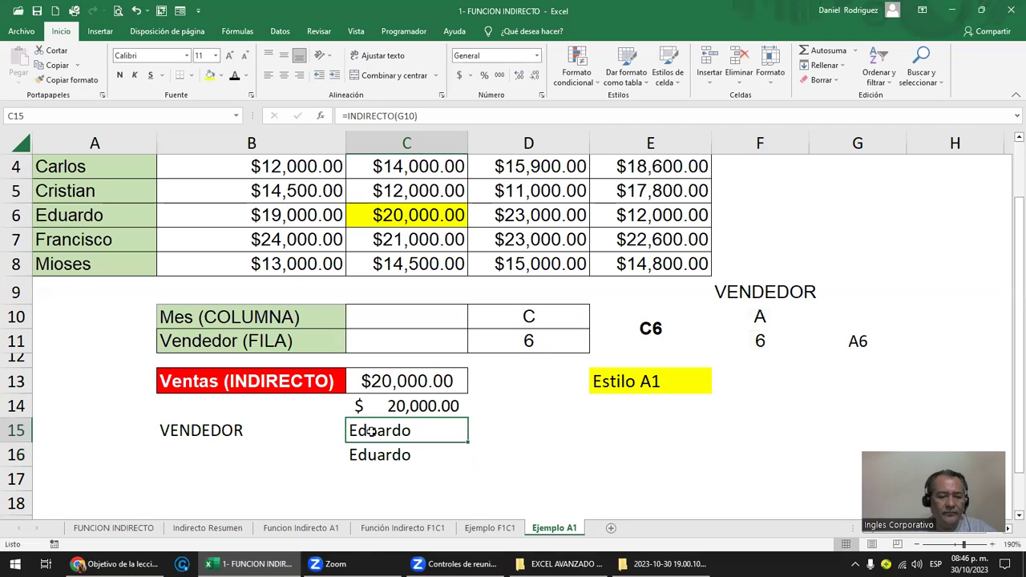
key(F2)
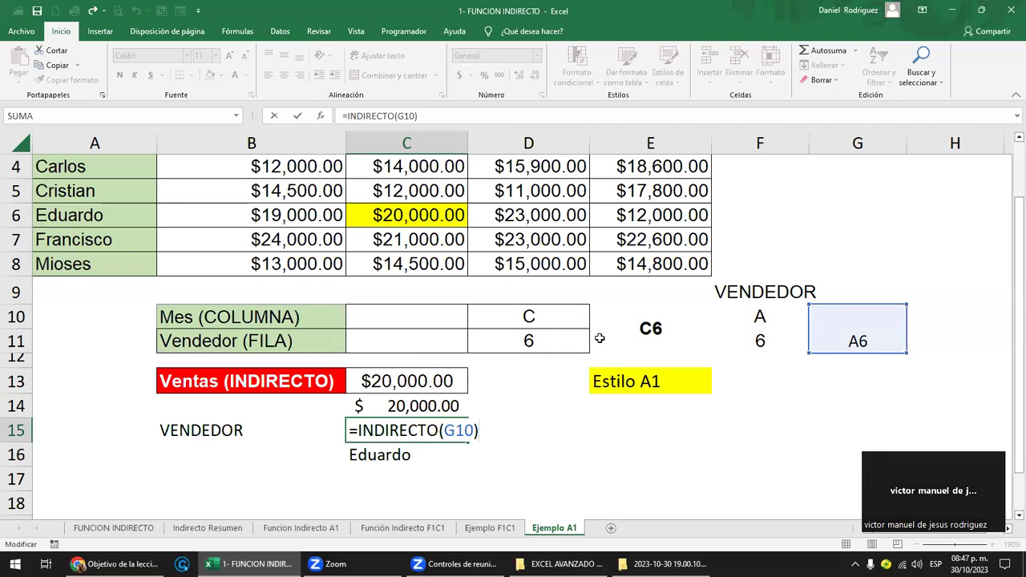
key(Escape)
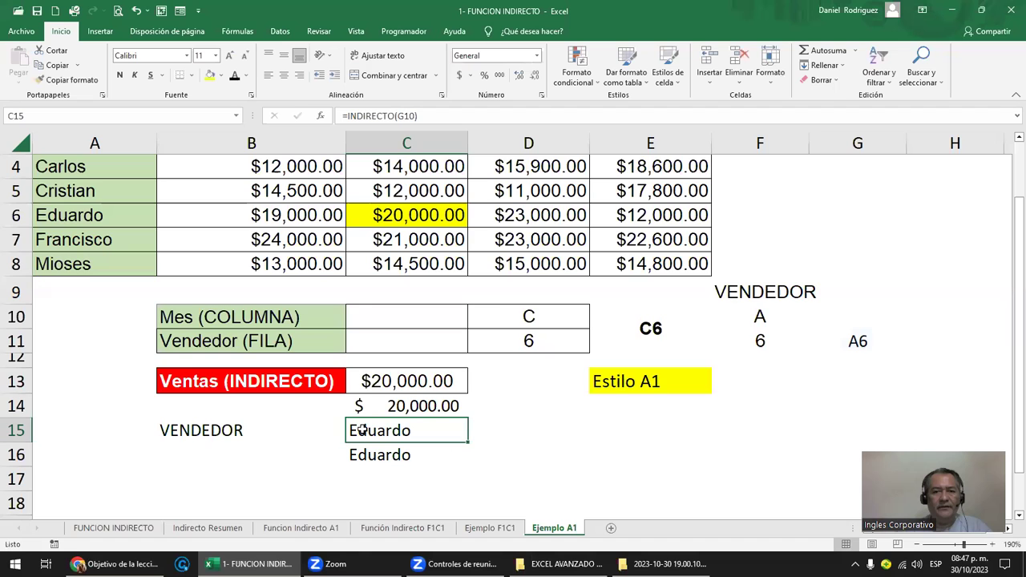
scroll(372, 425, up, 1)
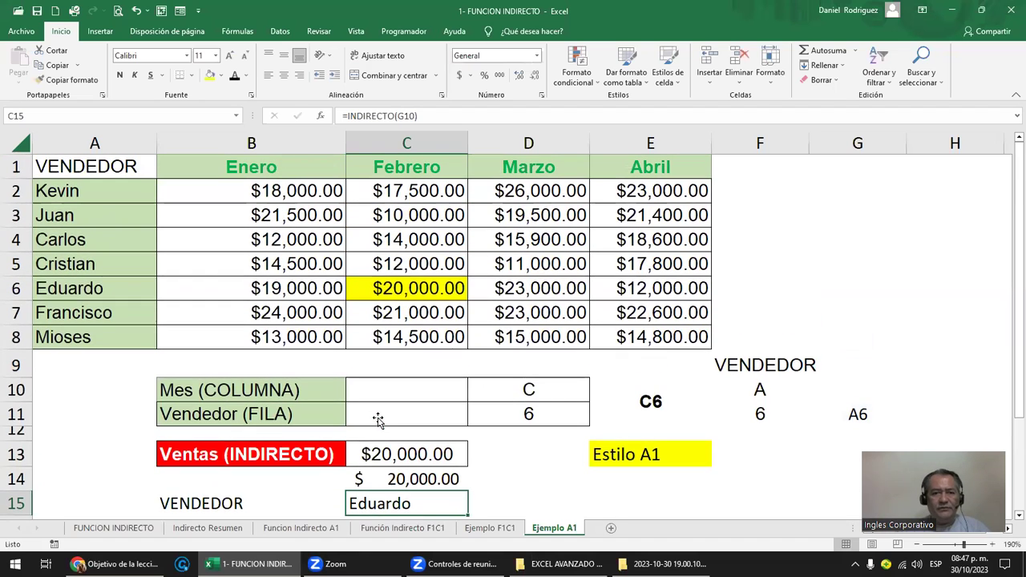
click(547, 391)
ctrl+scroll(558, 392, down, 1)
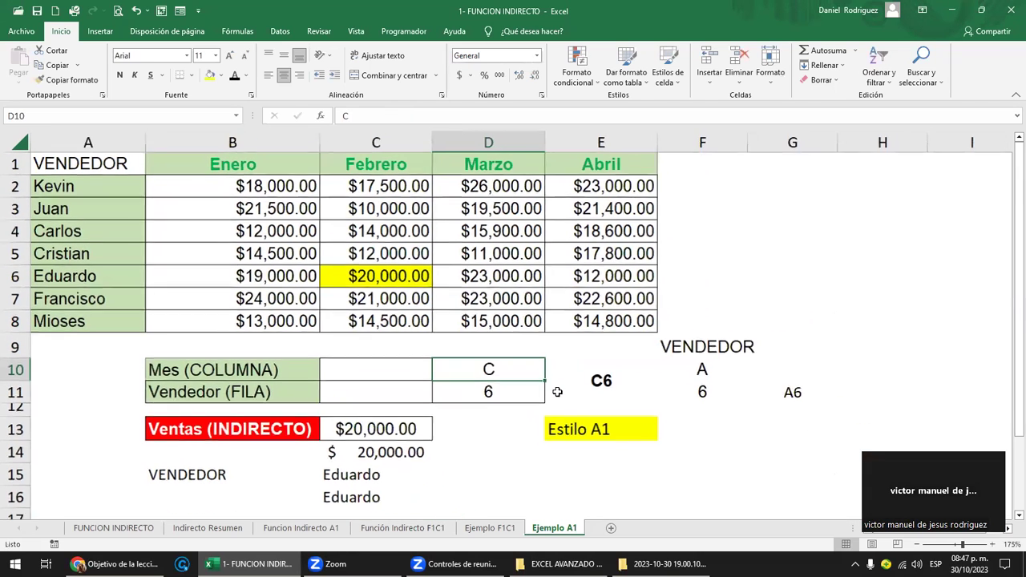
ctrl+scroll(557, 391, down, 1)
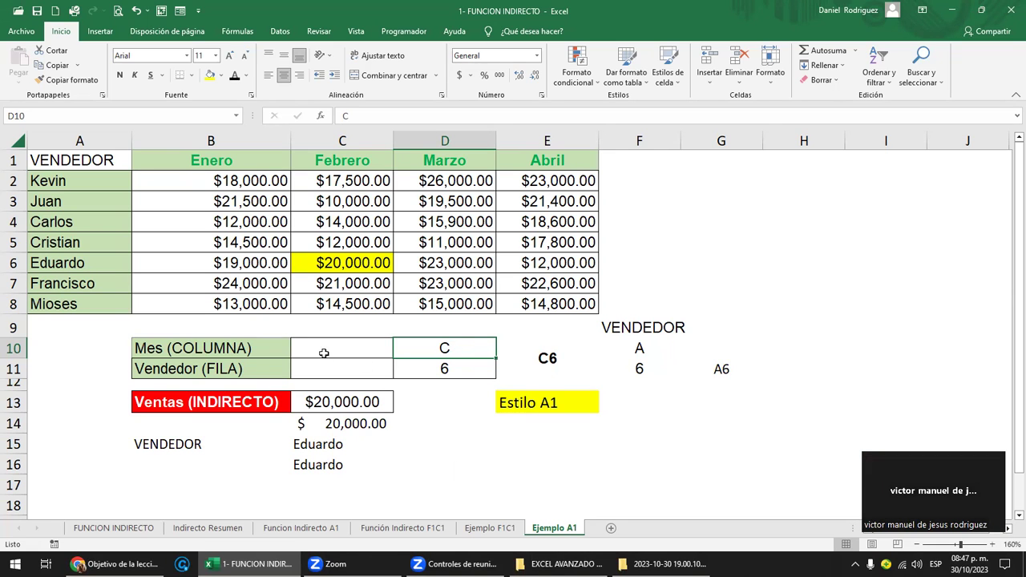
drag(323, 348, 327, 364)
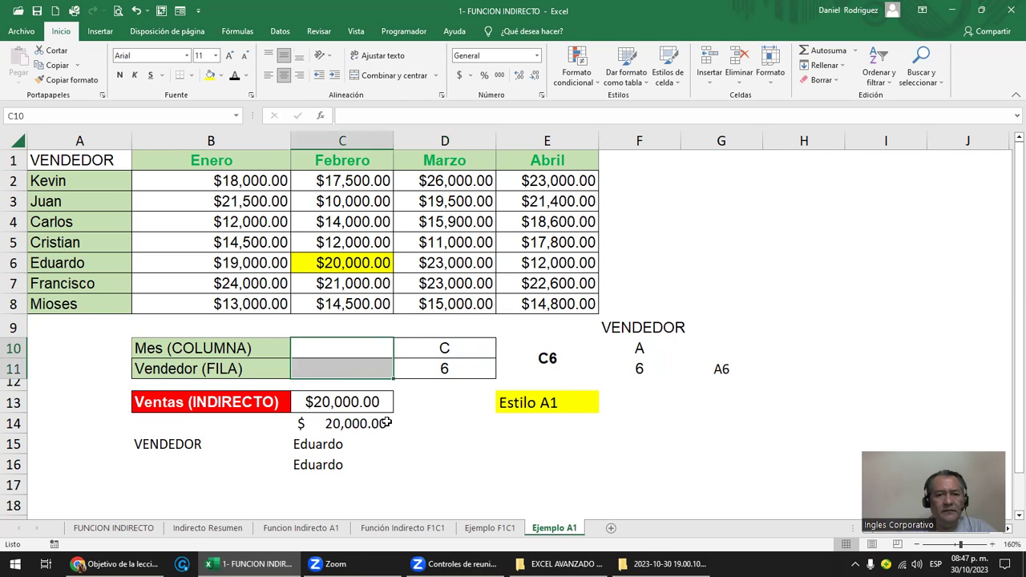
click(466, 373)
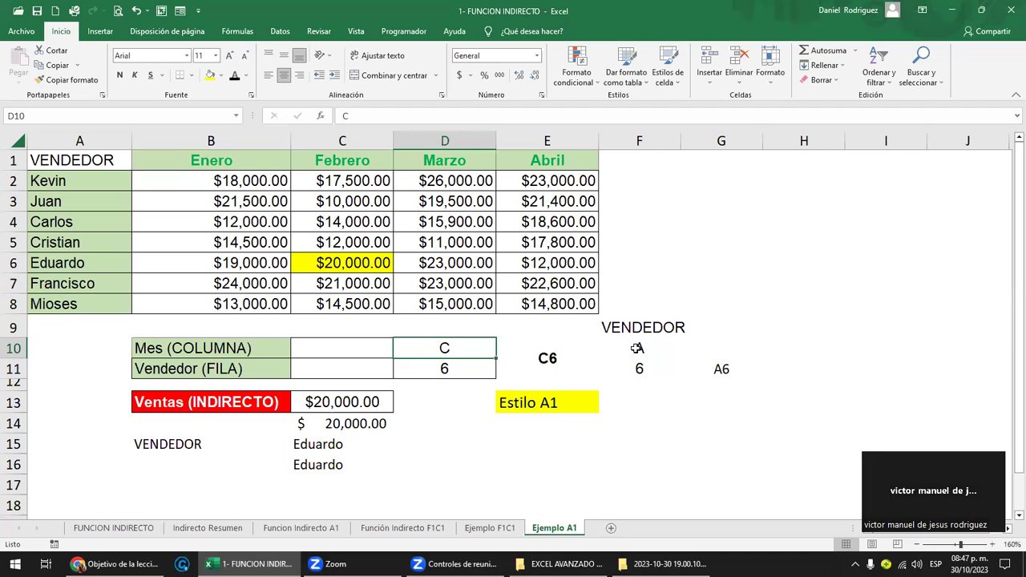
drag(639, 348, 606, 359)
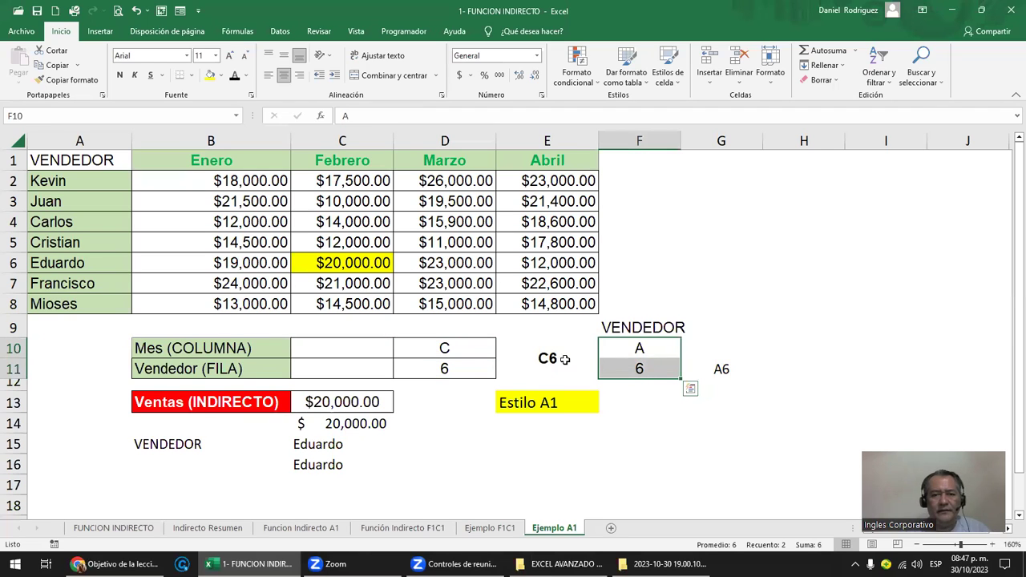
drag(445, 350, 493, 362)
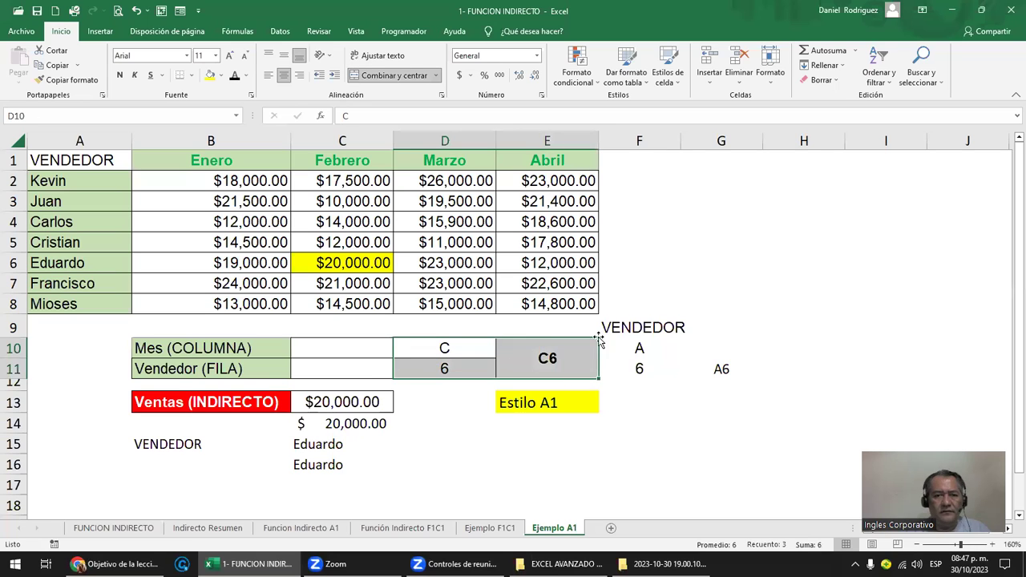
drag(641, 349, 675, 357)
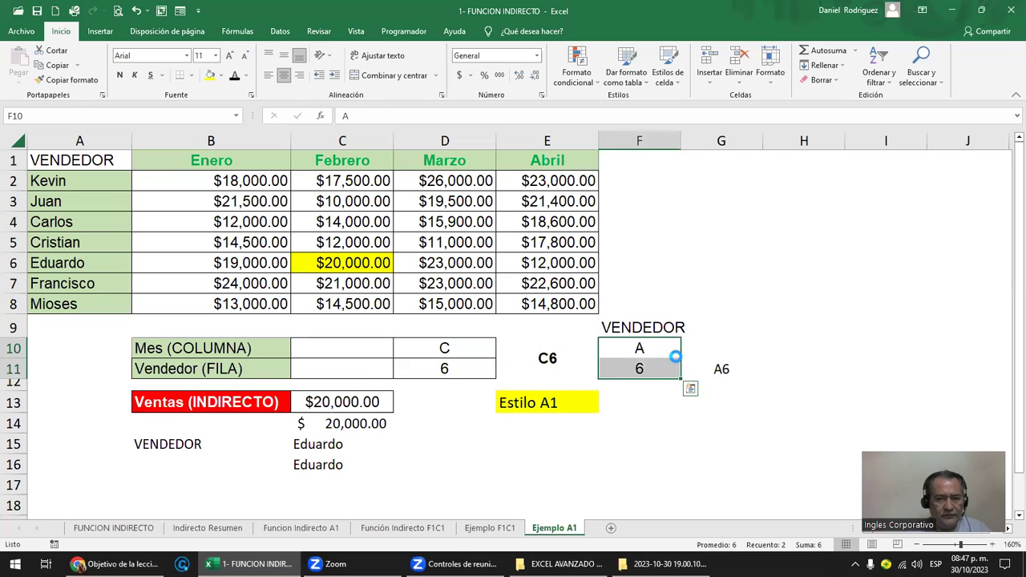
key(ctrl+x)
key(Left)
key(Left)
key(Left)
key(ctrl+v)
key(Left)
key(Right)
key(Right)
key(Left)
key(Right)
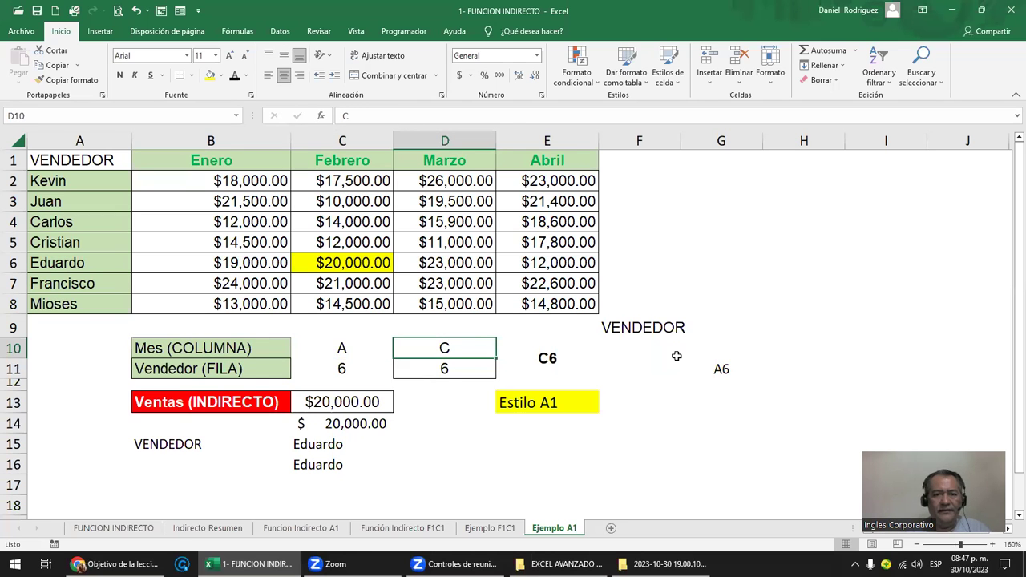
key(ctrl+z)
key(Left)
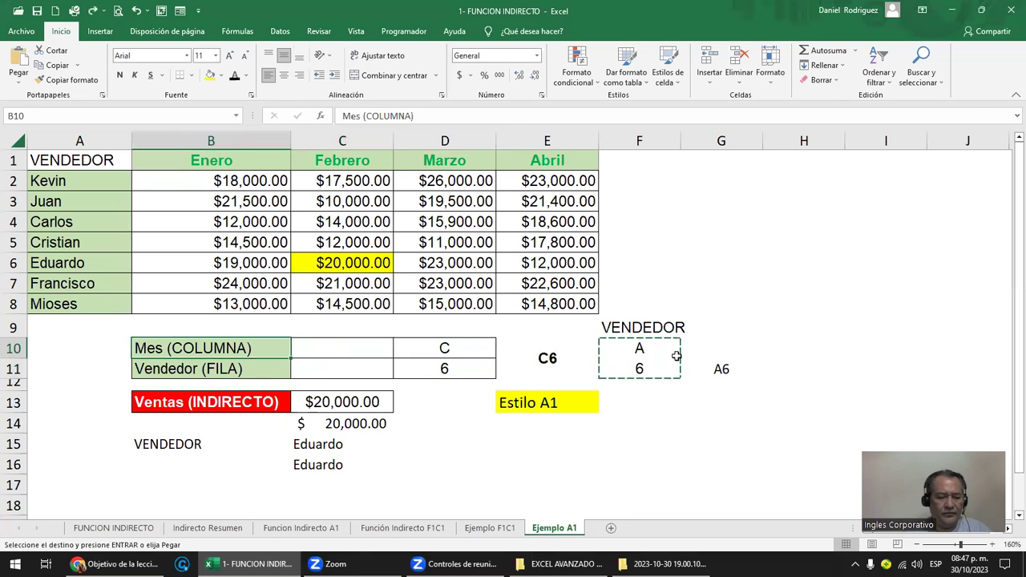
ctrl+scroll(677, 356, up, 1)
key(Right)
key(Right)
key(Escape)
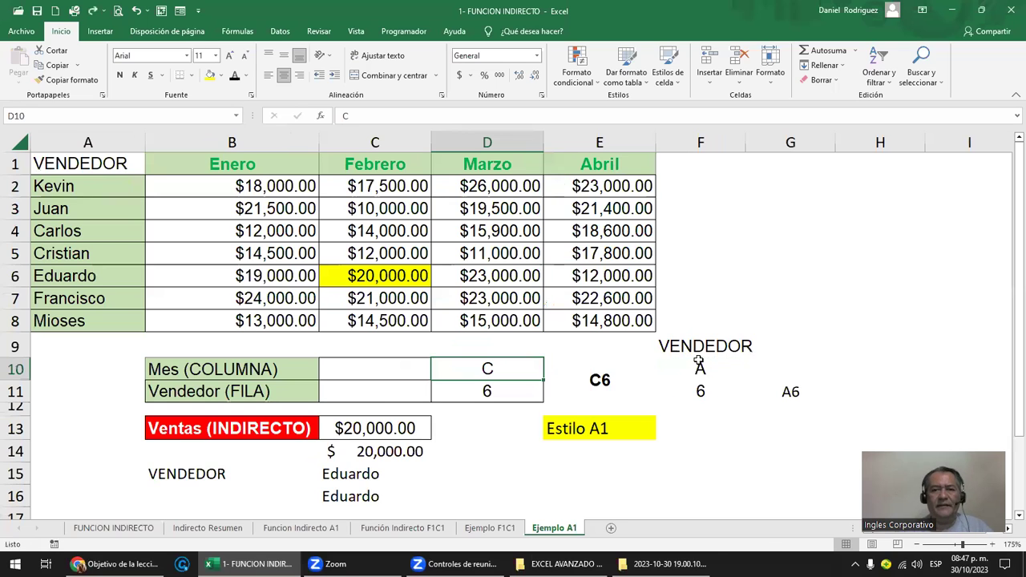
scroll(699, 361, down, 2)
scroll(699, 361, up, 2)
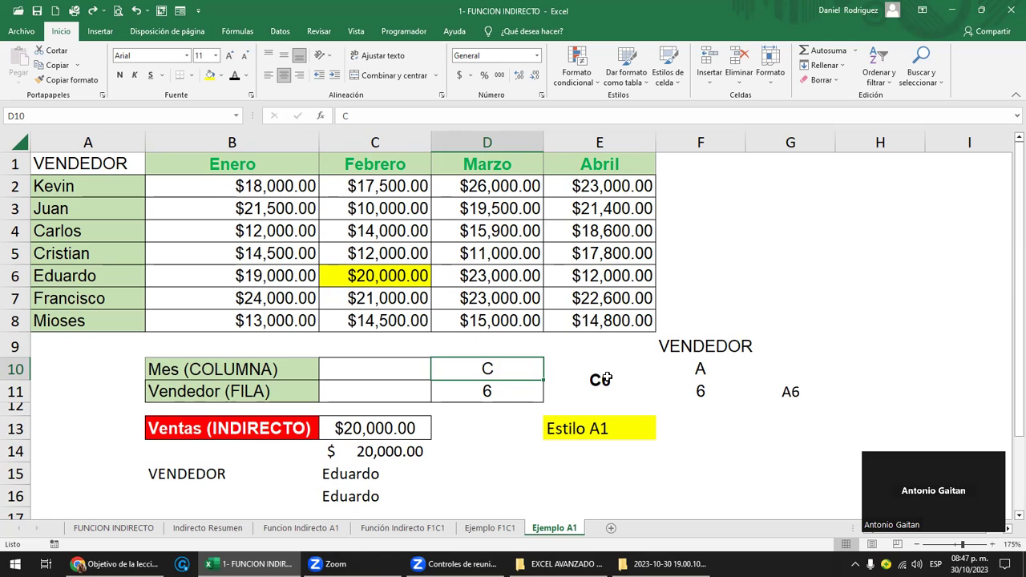
click(699, 263)
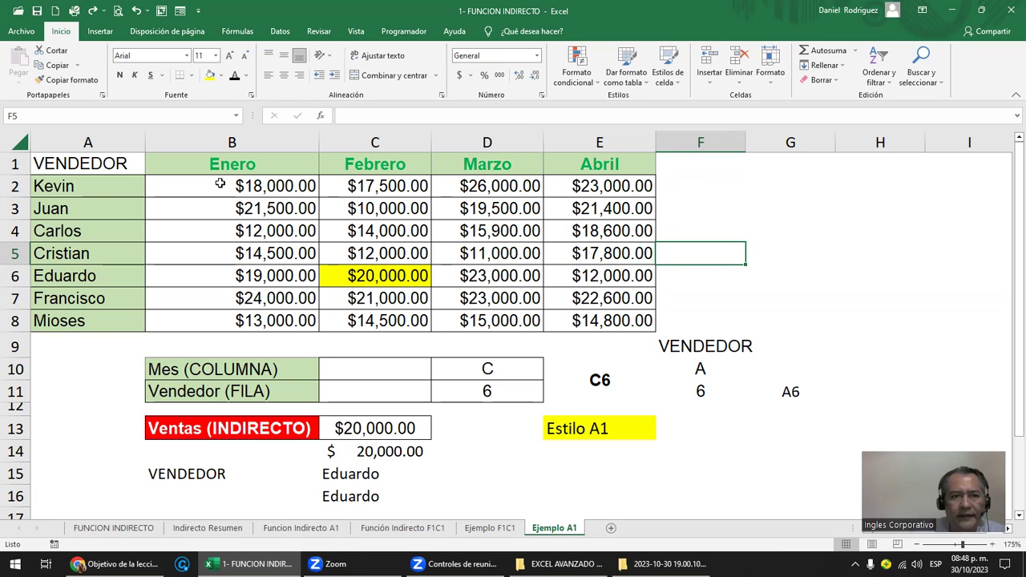
click(72, 186)
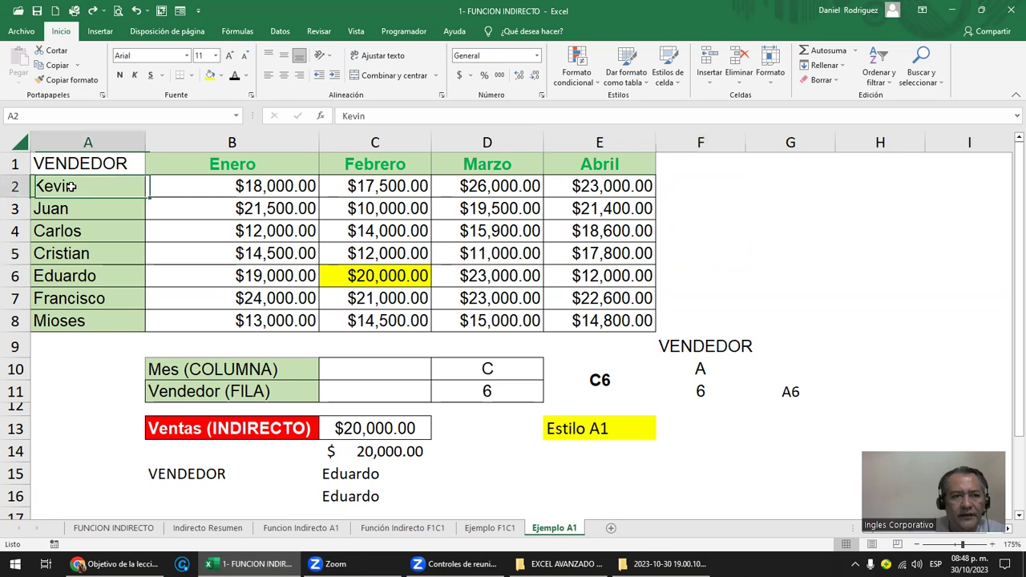
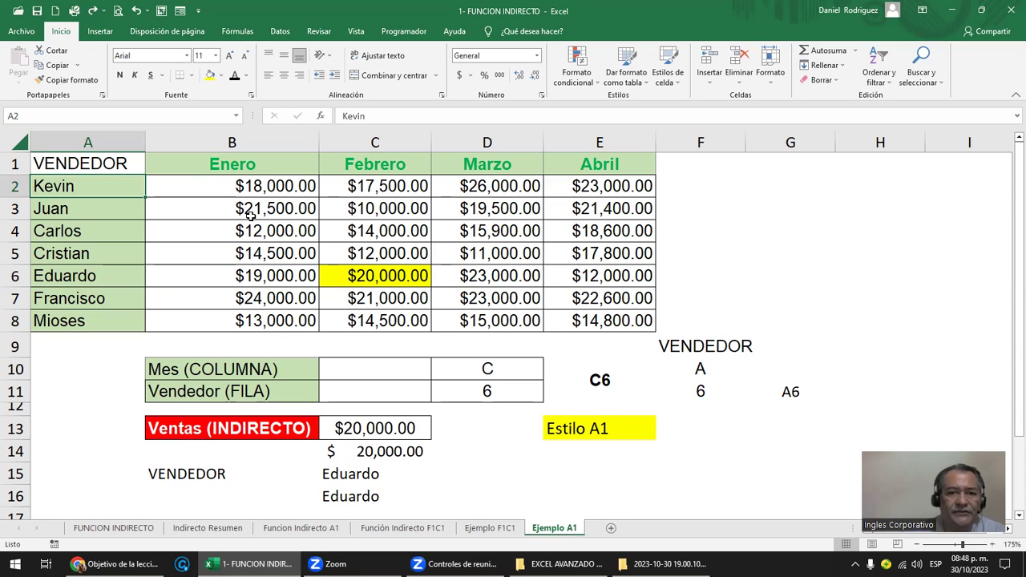
Review the column letter in D10, the row number in D11 and the C13 INDIRECTO formula
click(502, 367)
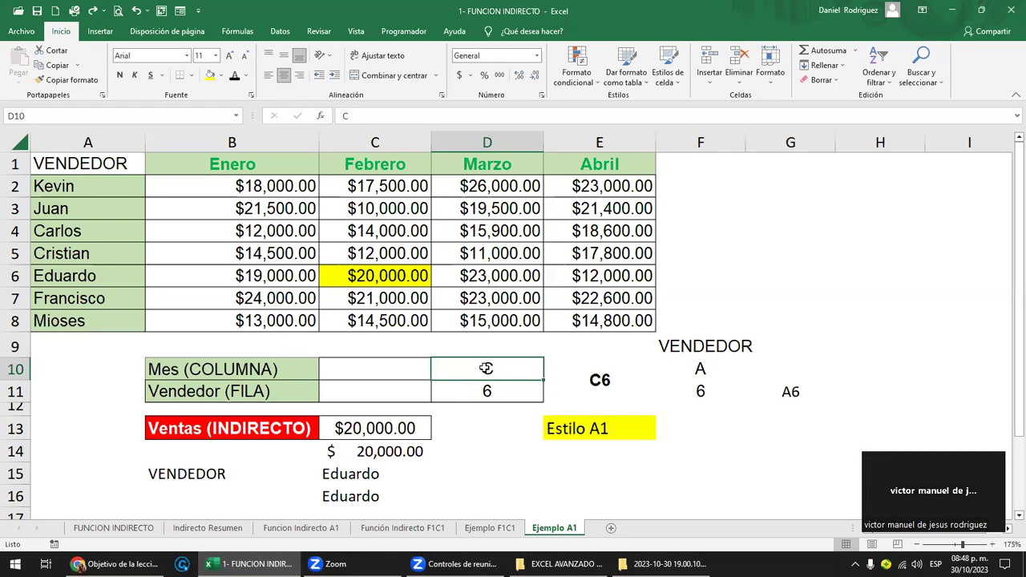
click(120, 142)
click(215, 142)
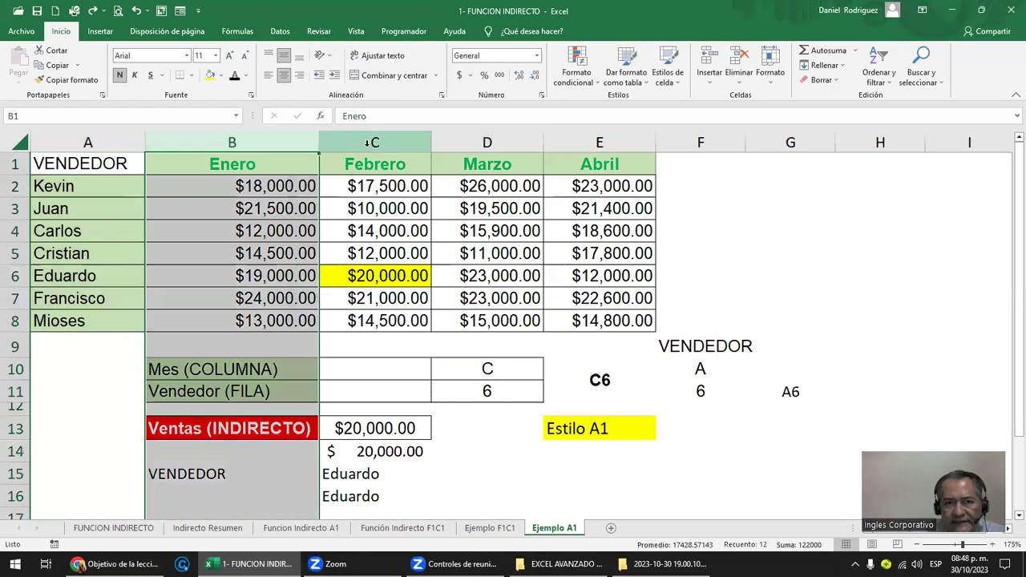
click(373, 142)
click(518, 368)
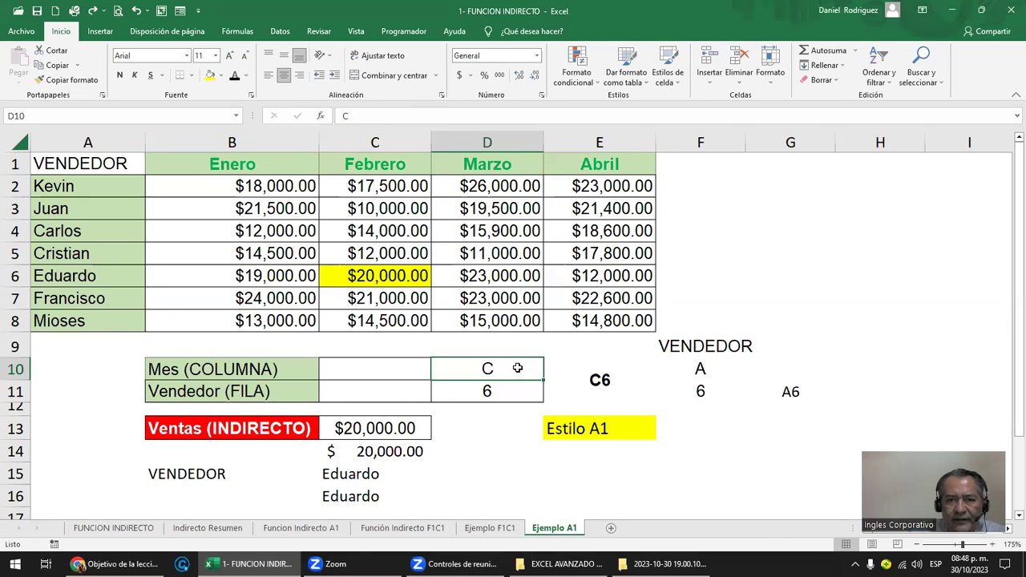
click(488, 392)
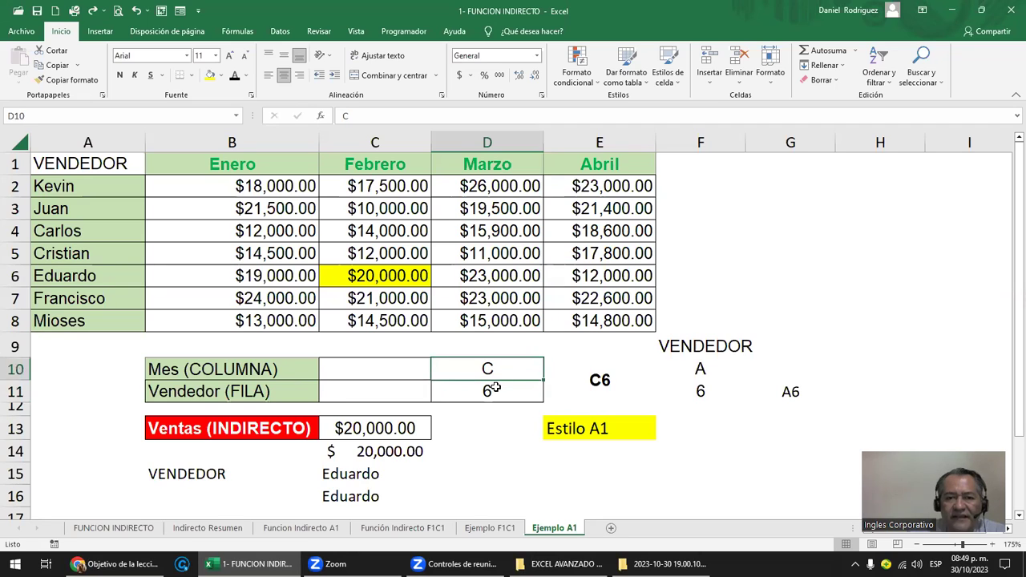
click(376, 428)
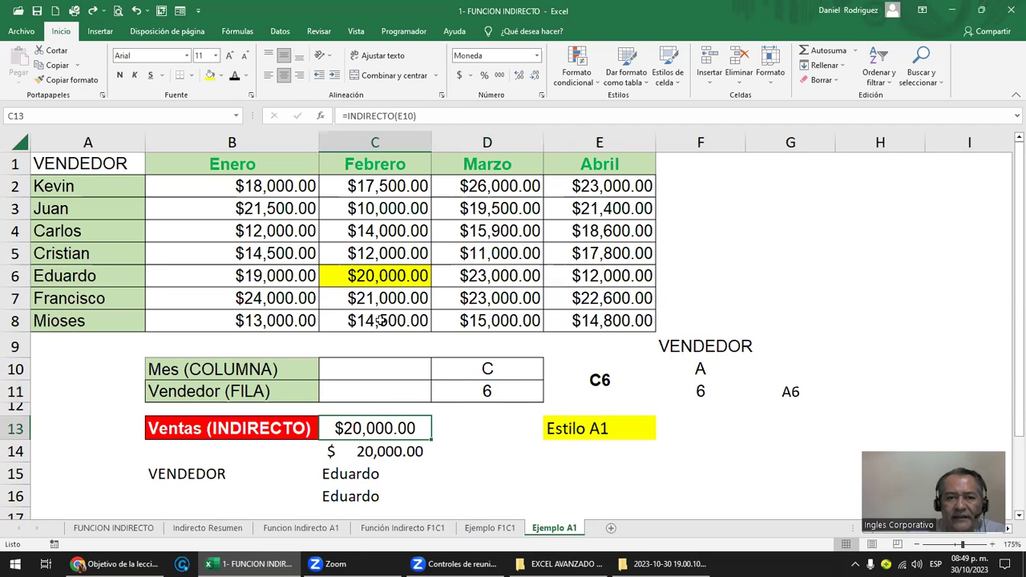
Enter MANGOS in C6 and rename the B13 heading to PRODUCTO
click(369, 277)
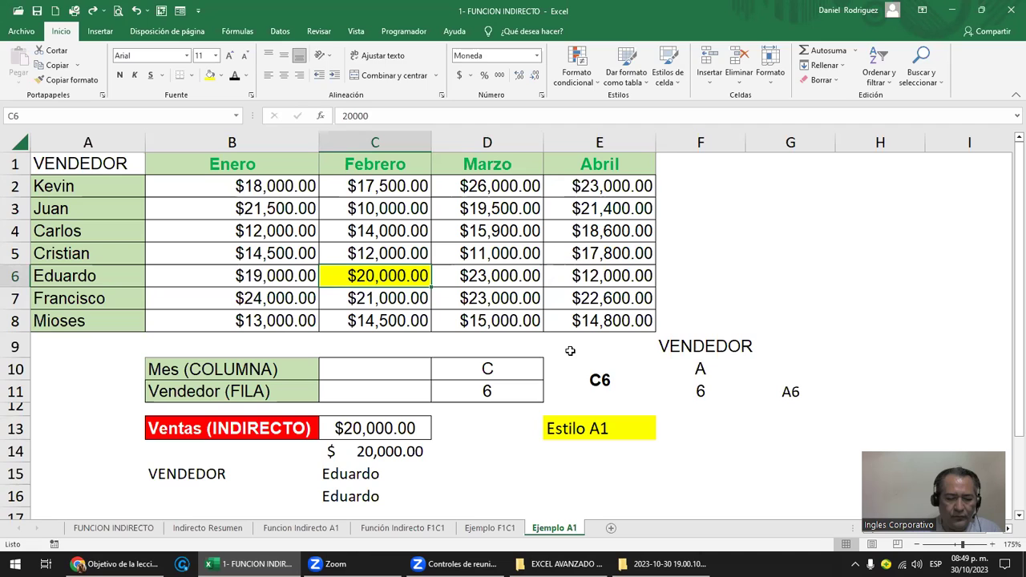
text(MANGOS)
key(Return)
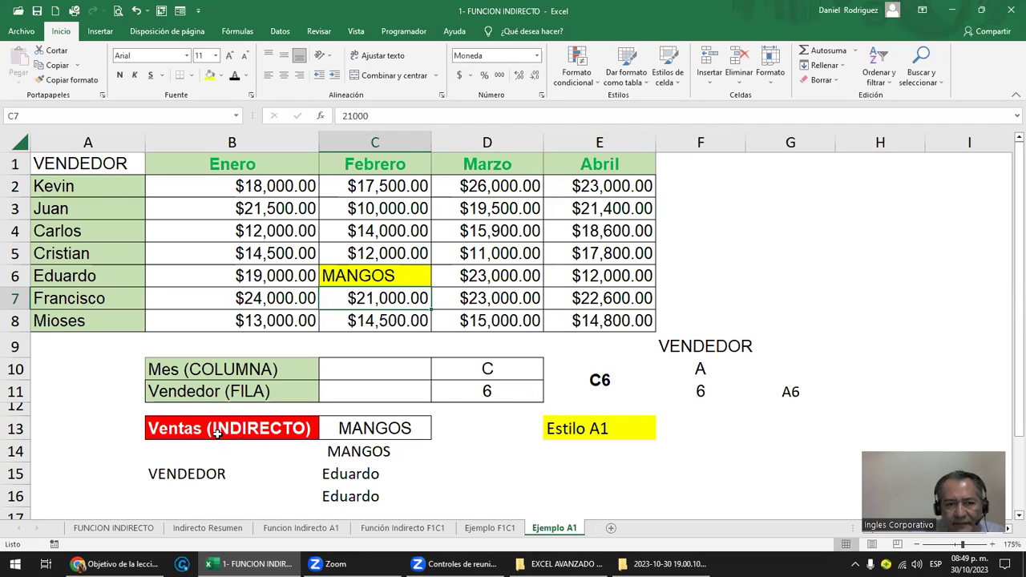
click(185, 431)
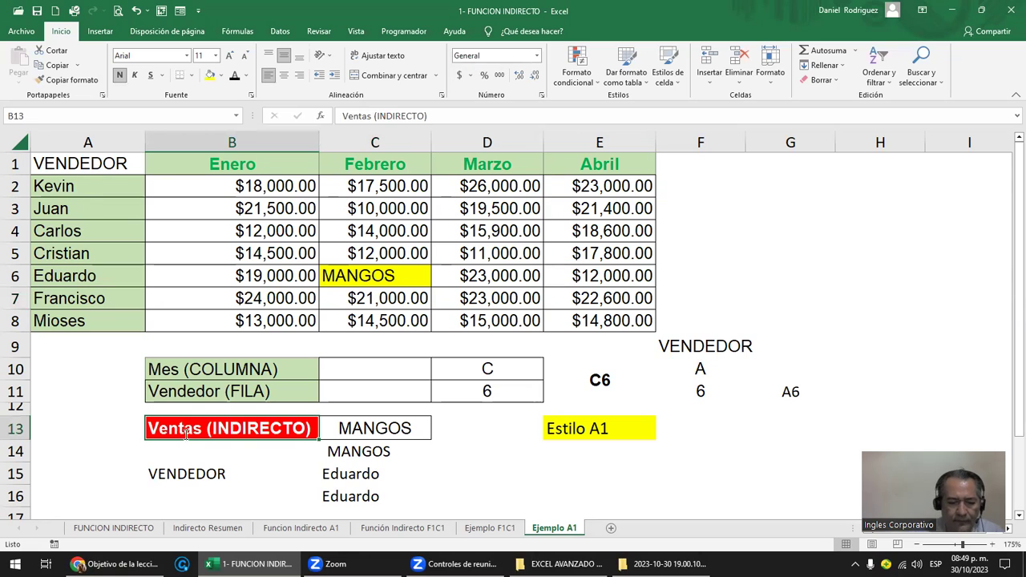
text(PRODUCTO)
key(Return)
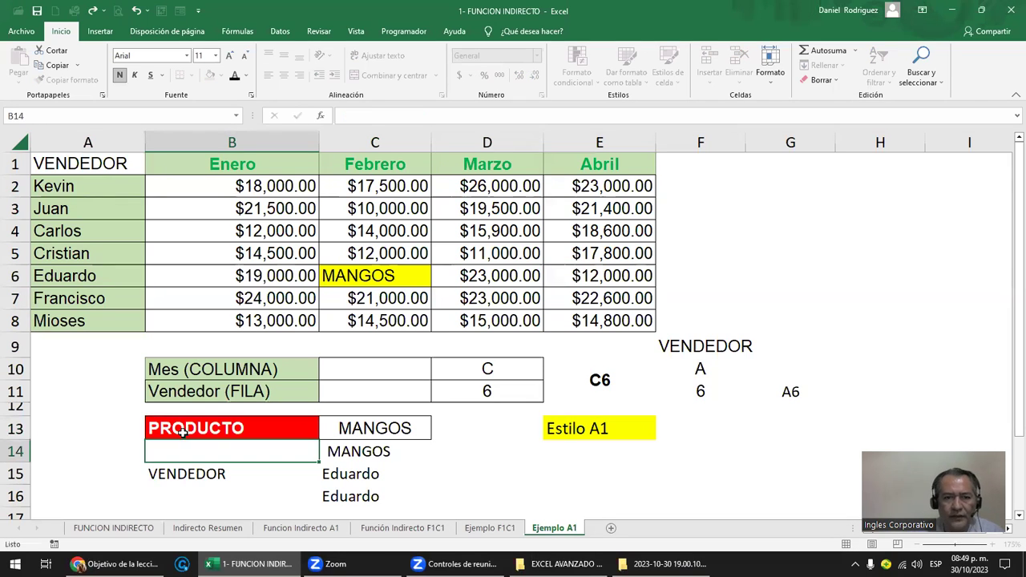
Replace the C6 entry with BALEROS
key(Up)
key(Right)
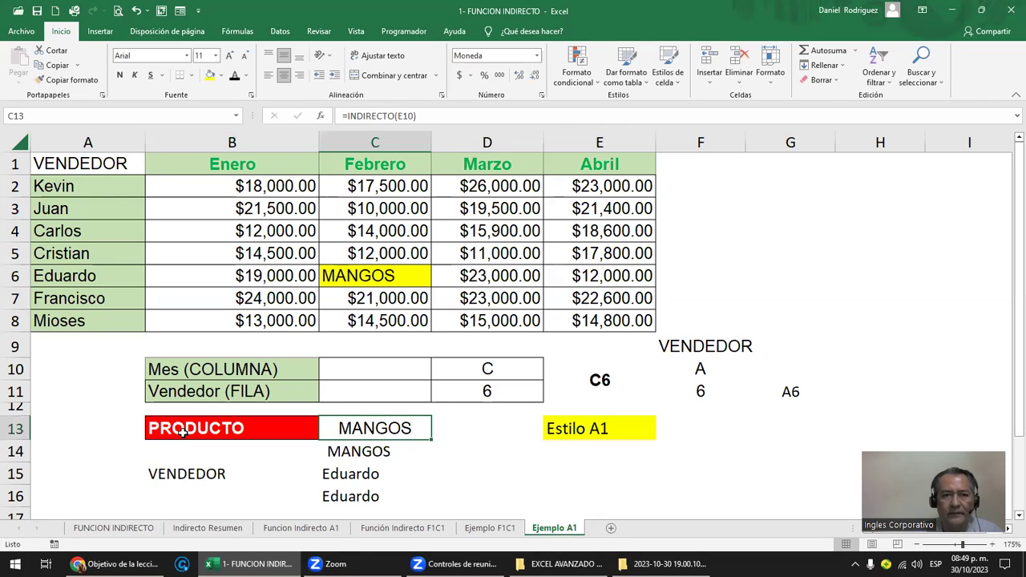
key(Up)
key(Up)
key(Up)
key(Up)
key(Up)
key(Up)
key(Up)
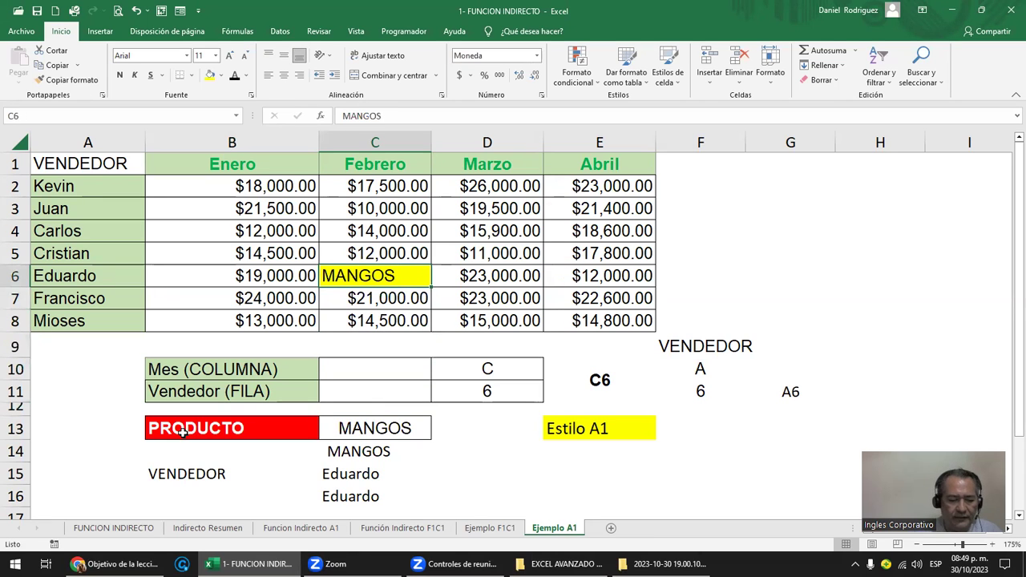
text(BAL)
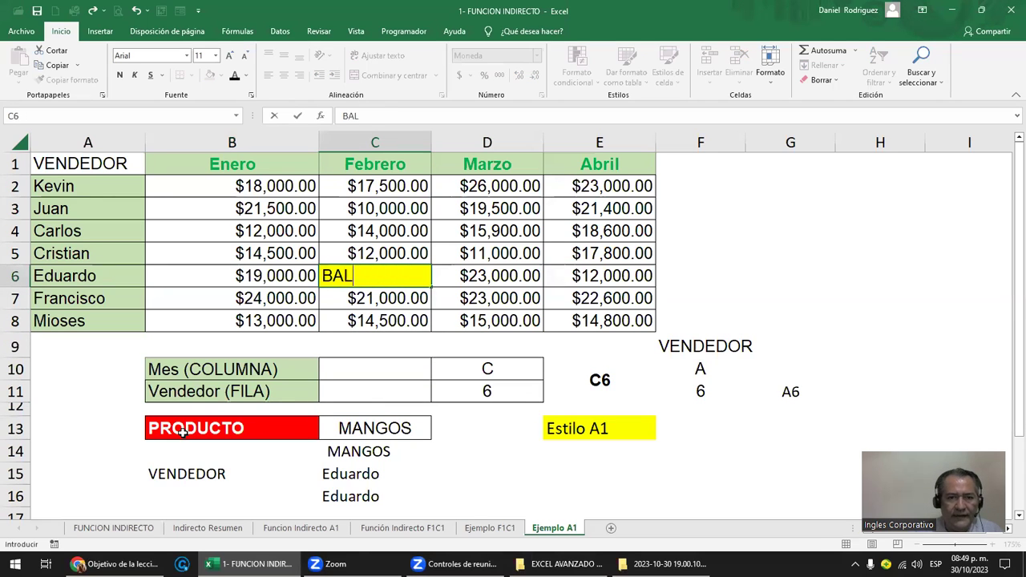
text(EROS)
key(Return)
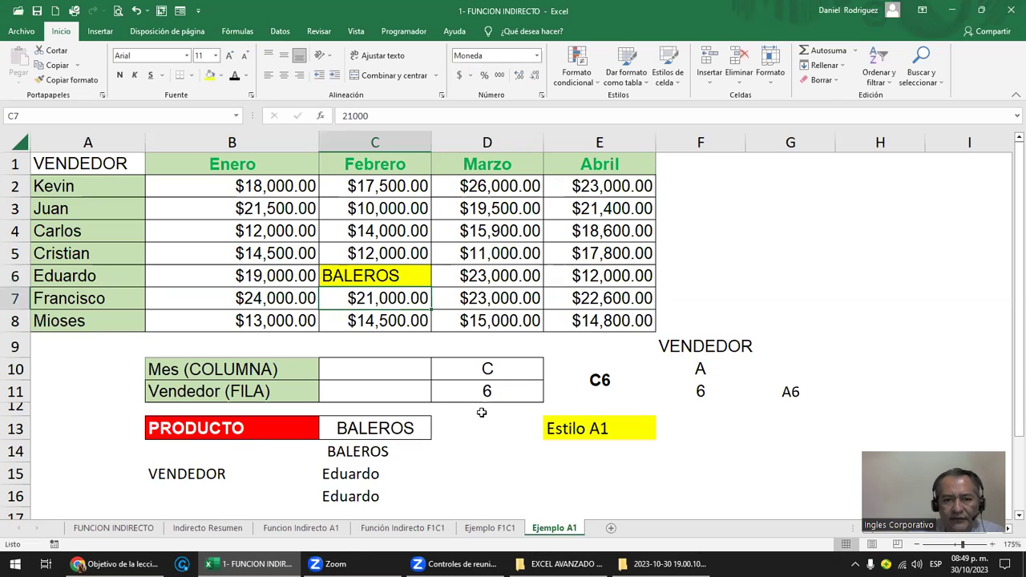
Point out the D10 column letter, the BALEROS cell C6 and columns A to C
click(508, 369)
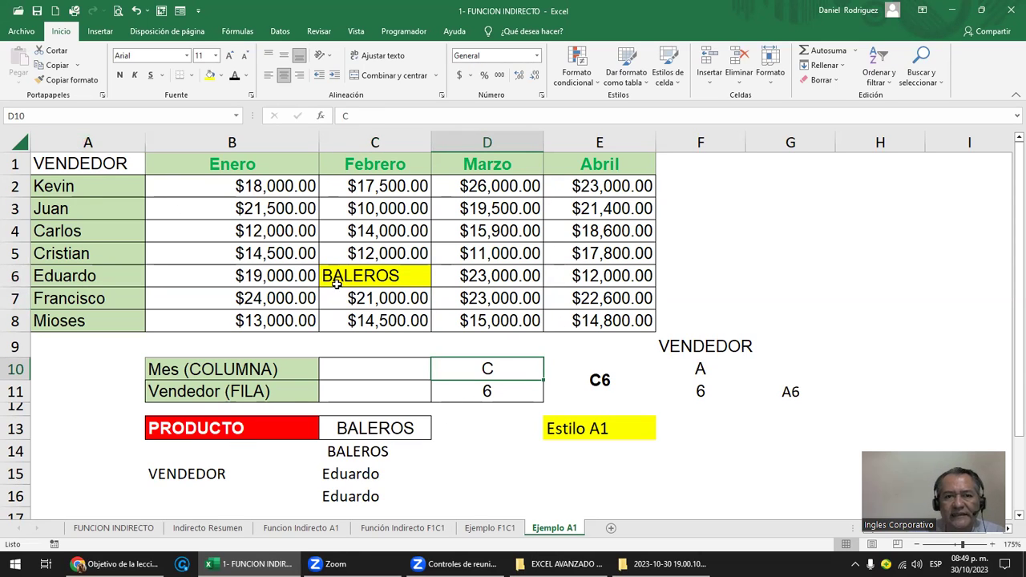
click(360, 275)
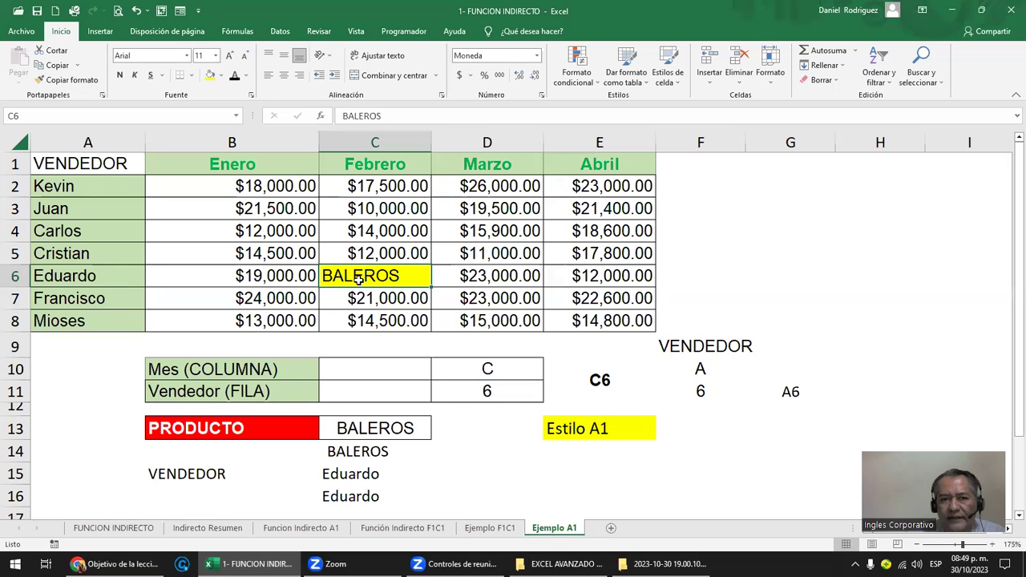
click(171, 141)
click(103, 141)
click(232, 142)
click(374, 142)
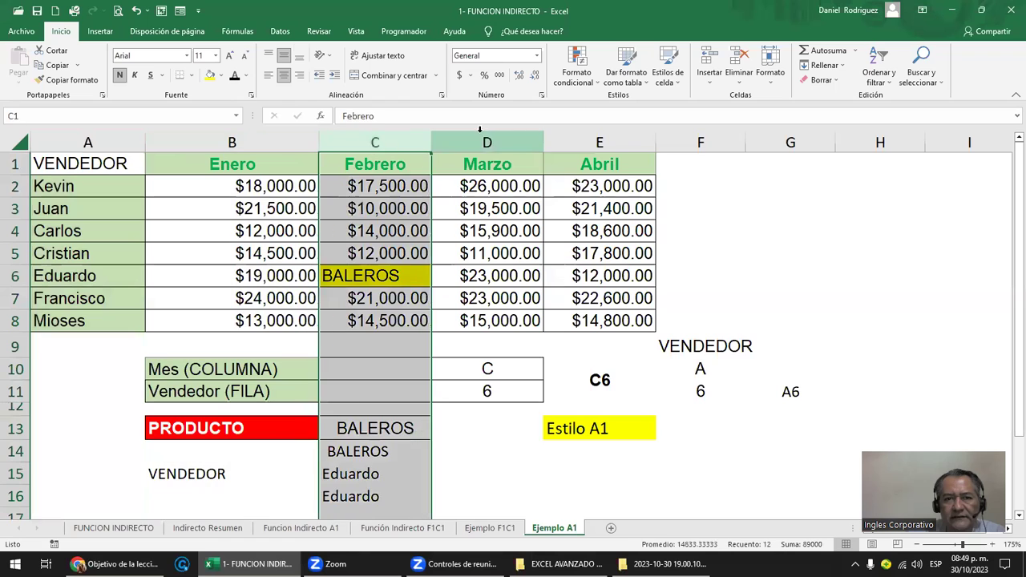
click(486, 142)
drag(15, 186, 14, 320)
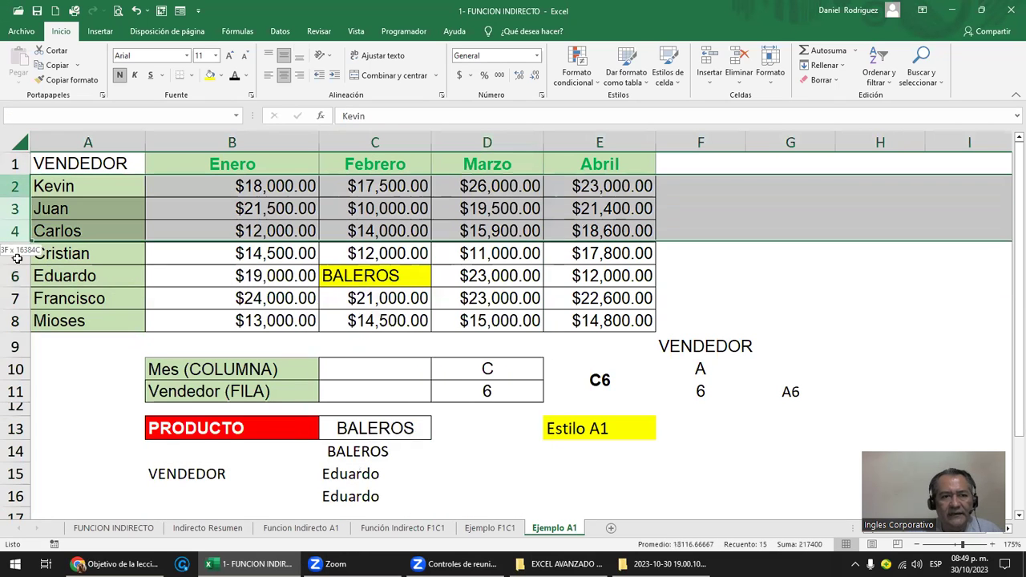
click(368, 374)
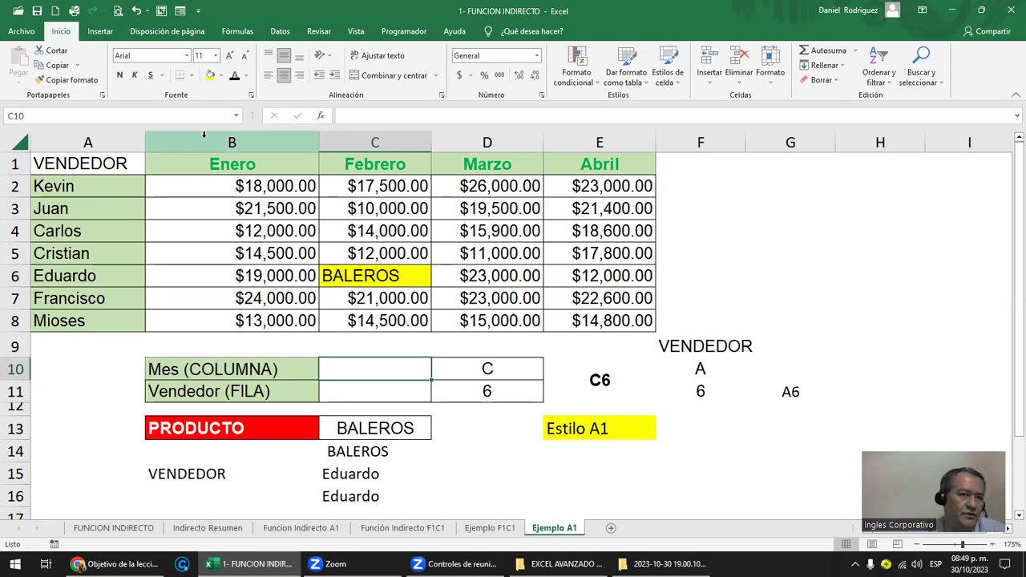
click(204, 135)
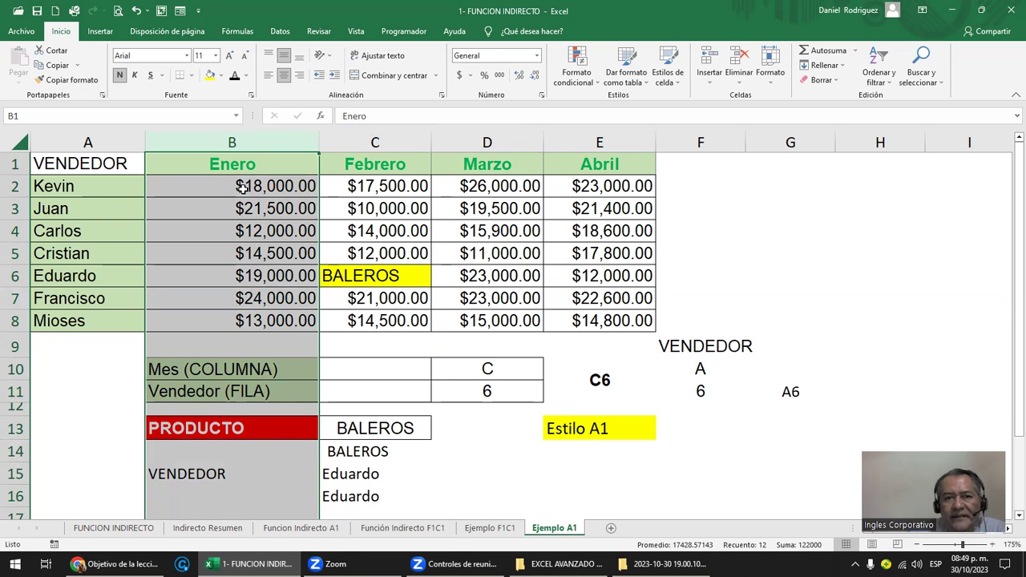
click(371, 271)
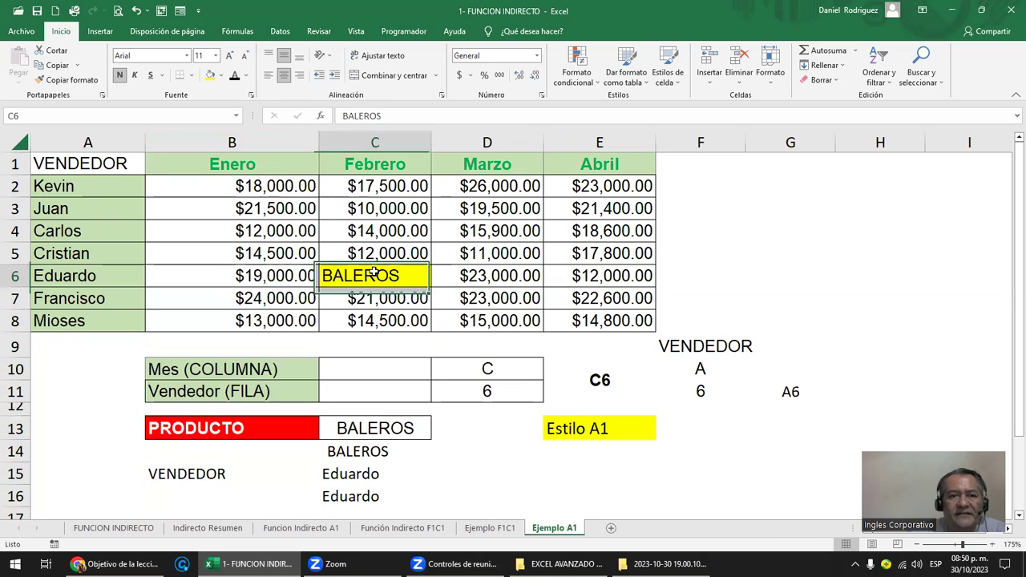
click(88, 141)
click(199, 137)
click(88, 141)
click(232, 142)
click(95, 136)
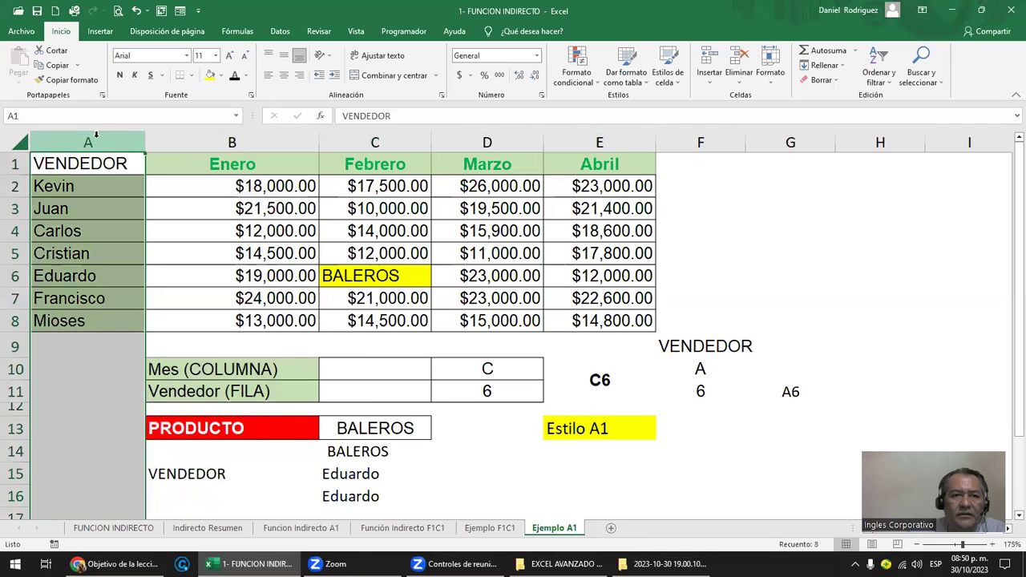
click(178, 140)
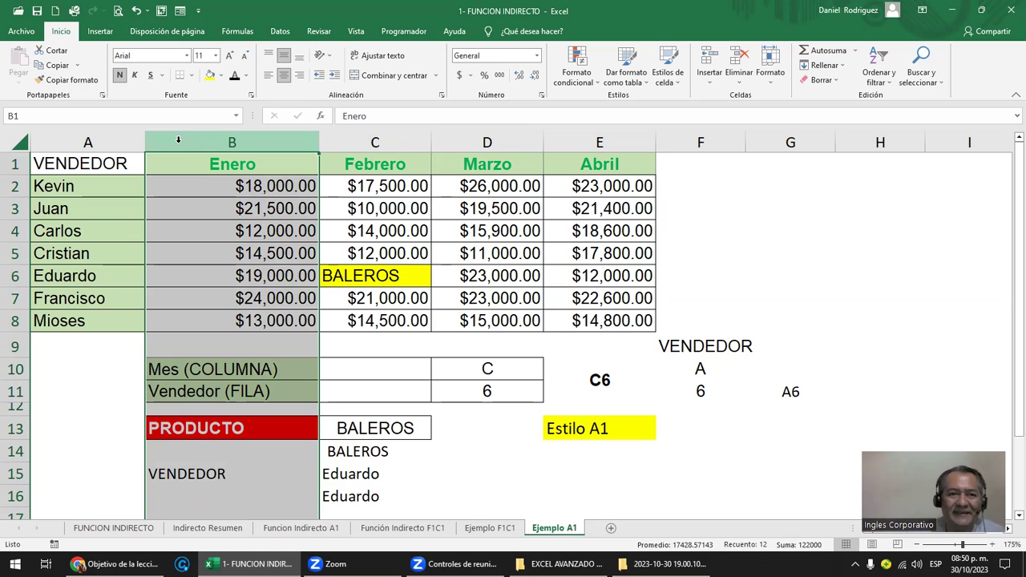
click(359, 273)
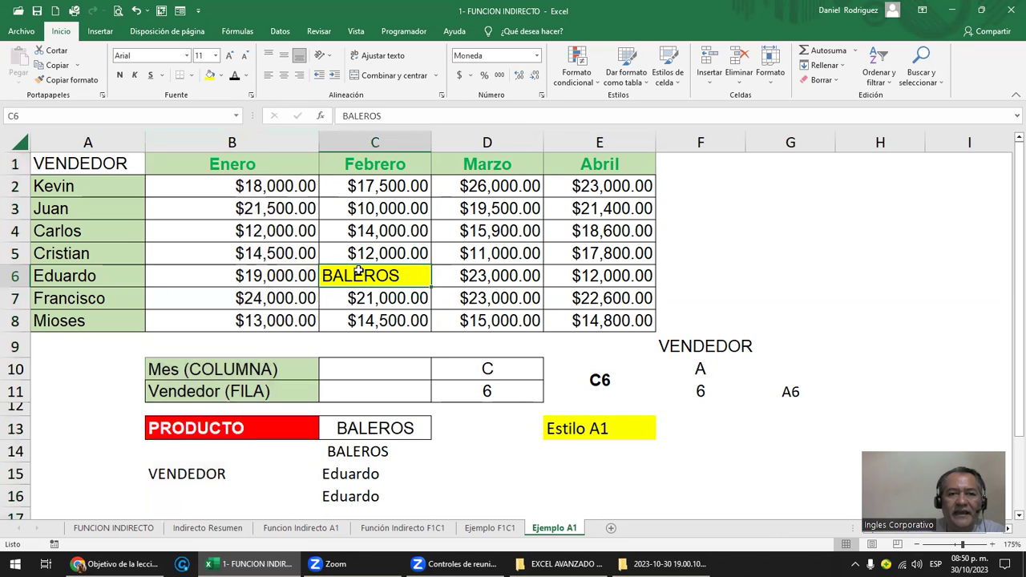
click(497, 369)
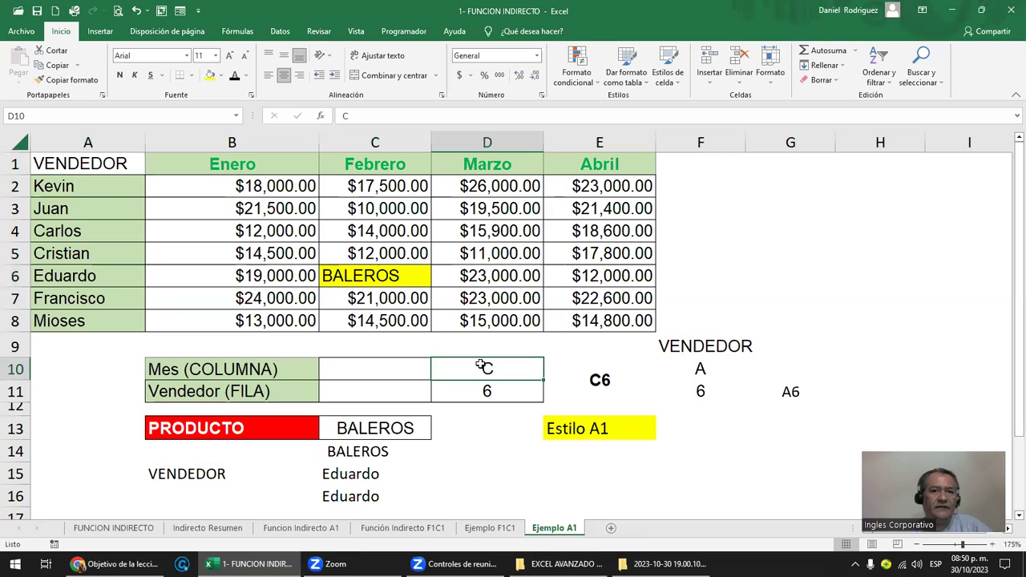
click(491, 392)
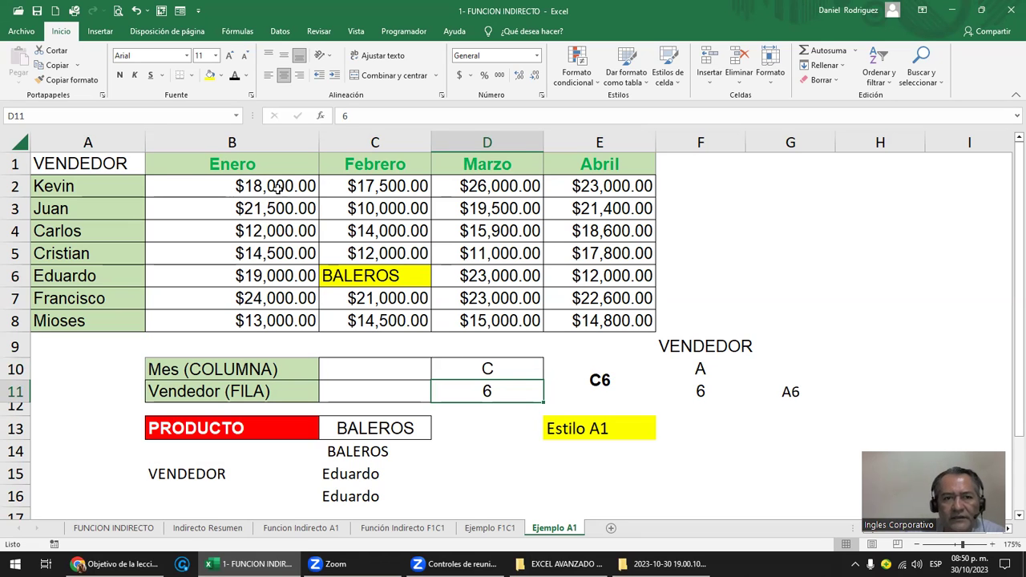
click(350, 452)
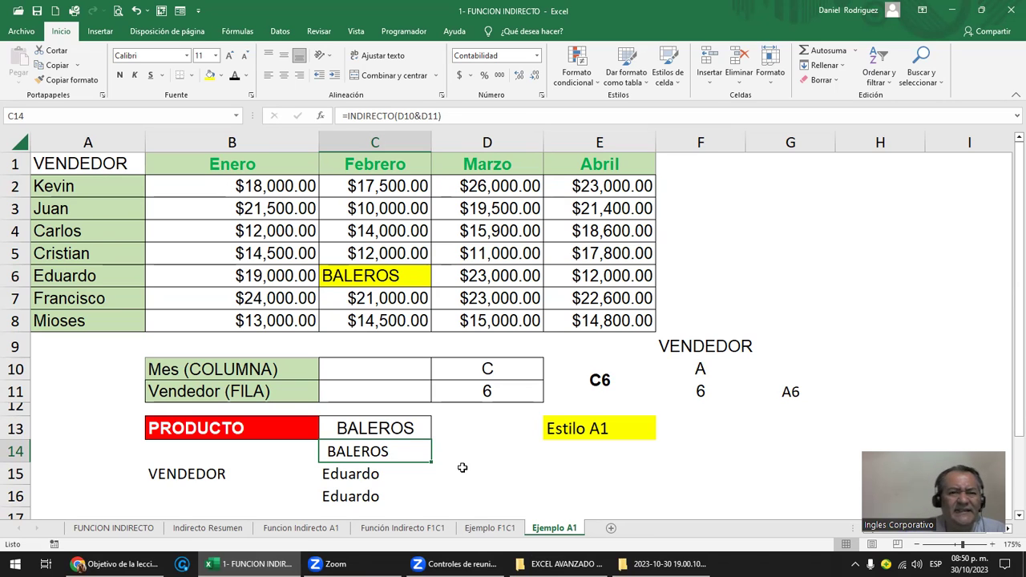
click(367, 274)
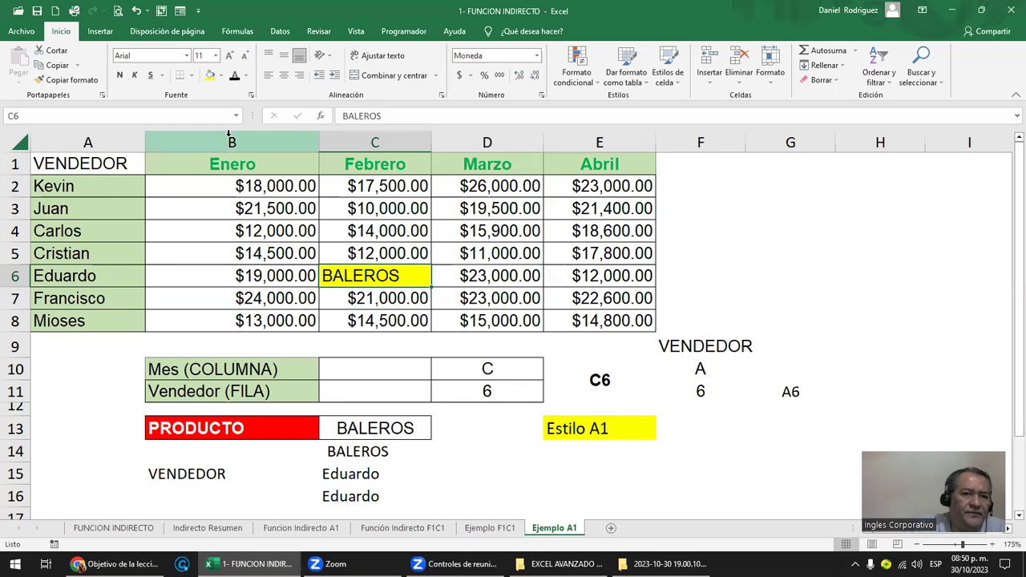
click(88, 142)
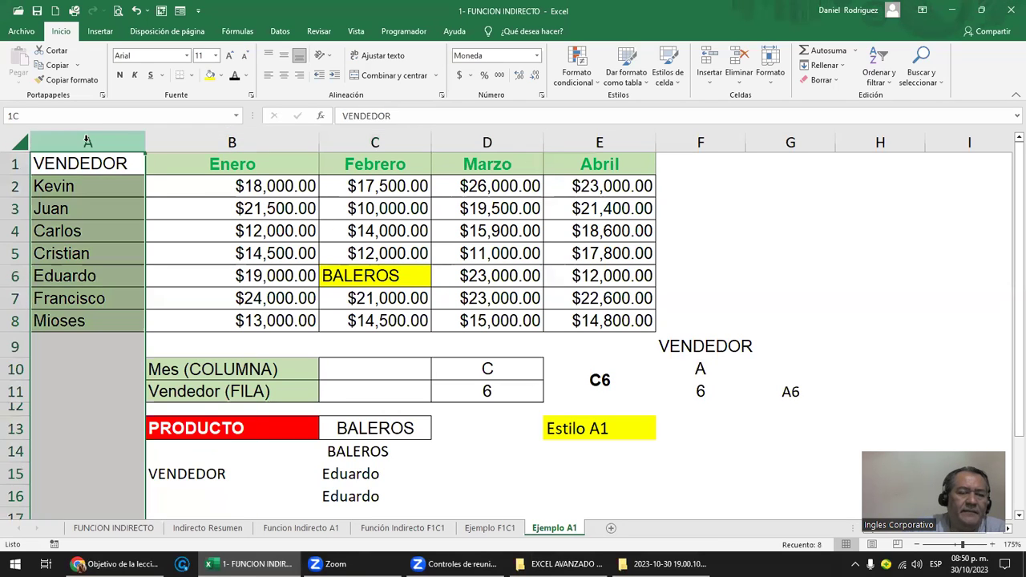
click(225, 142)
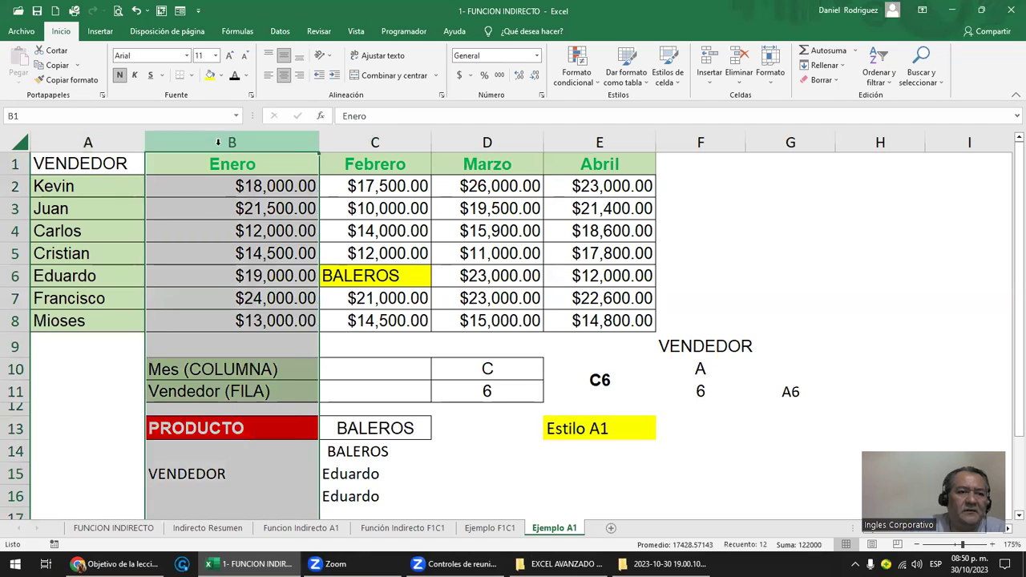
click(13, 253)
click(266, 254)
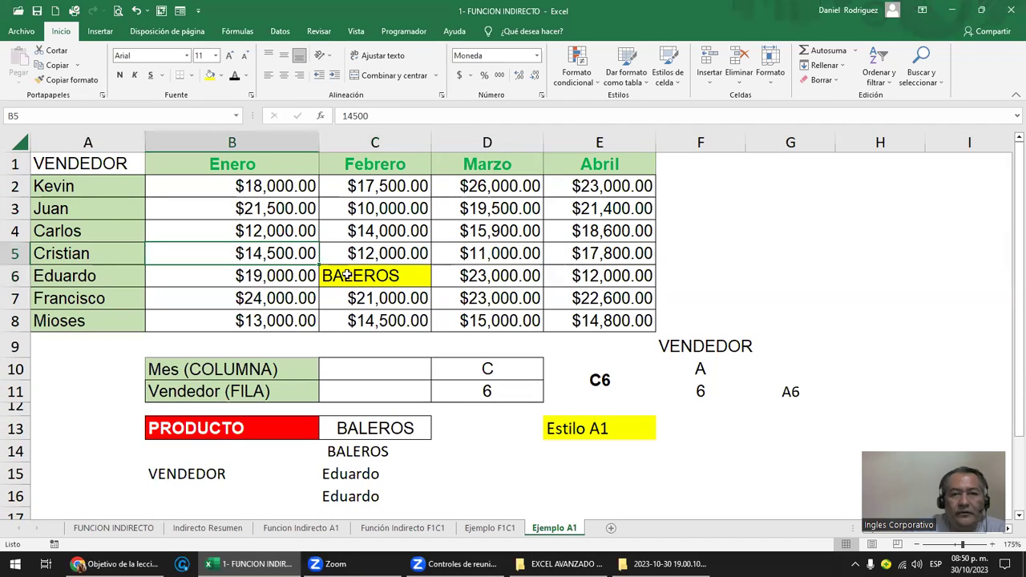
click(350, 274)
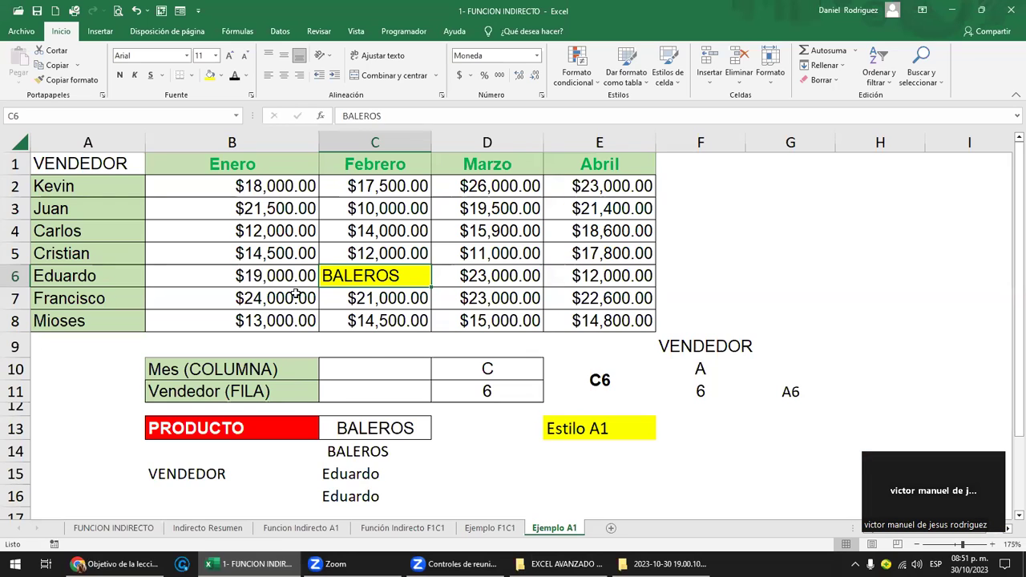
click(77, 191)
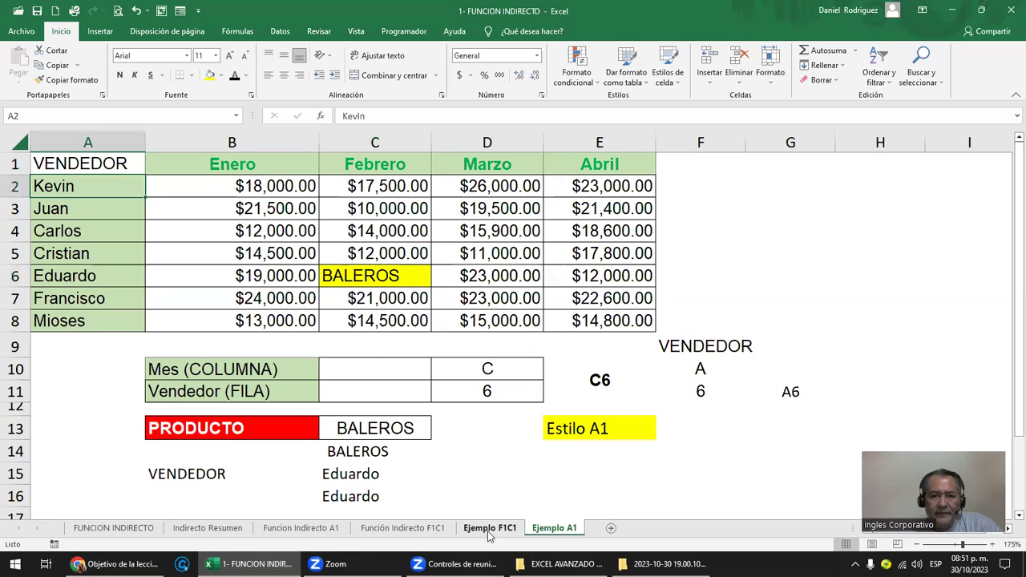
Show the F7C2 example on Indirecto Resumen, then go to the Función Indirecto F1C1 sheet
click(208, 528)
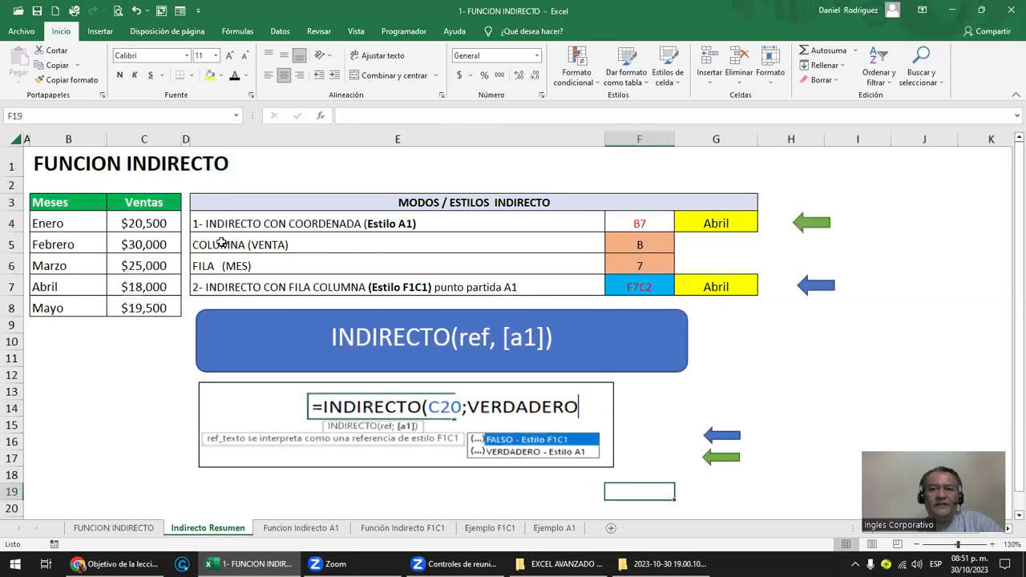
click(635, 286)
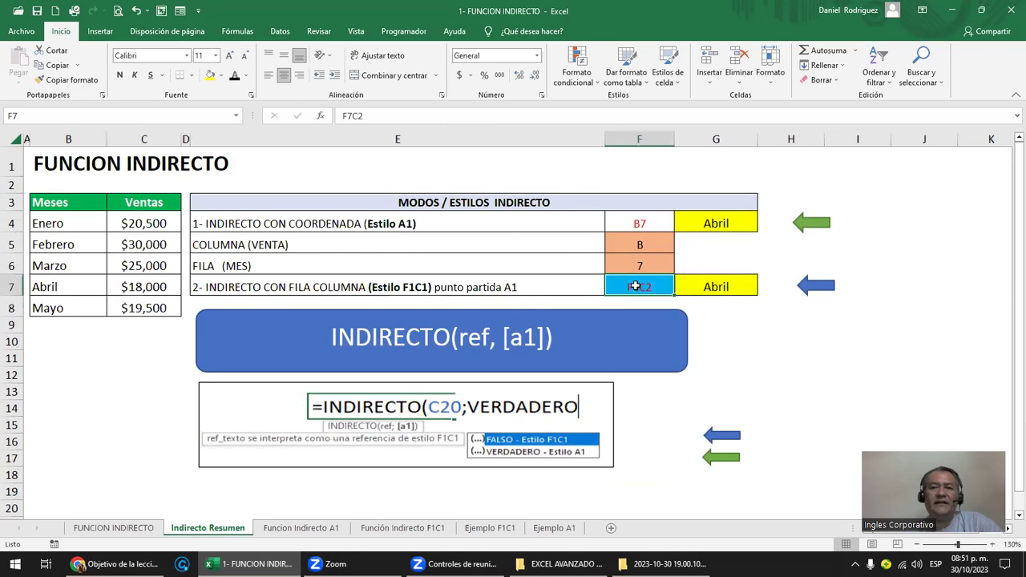
click(415, 529)
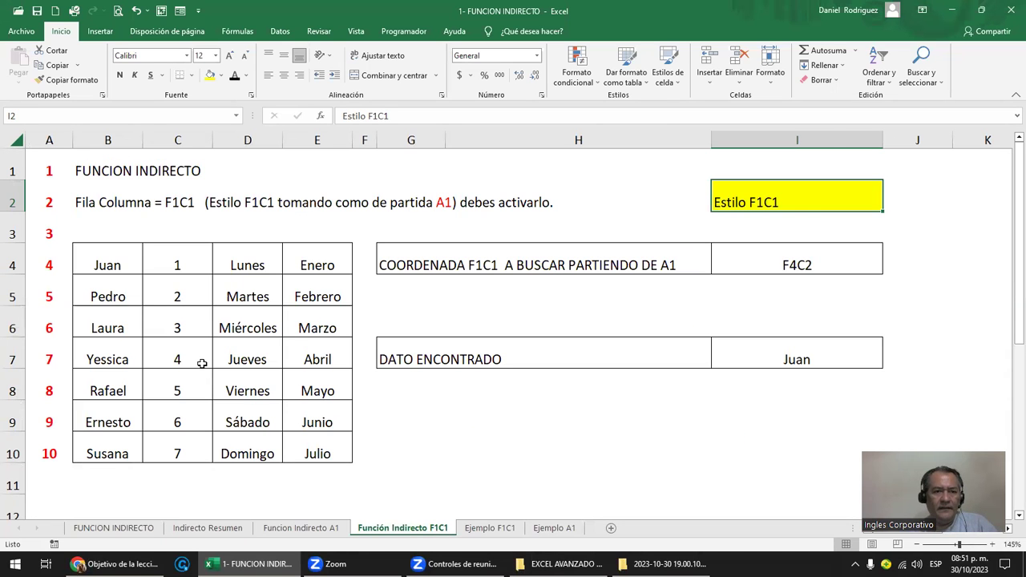
Select rows 1–4 and columns A–C to explain F1C1 row and column numbering for B4
scroll(202, 363, up, 3)
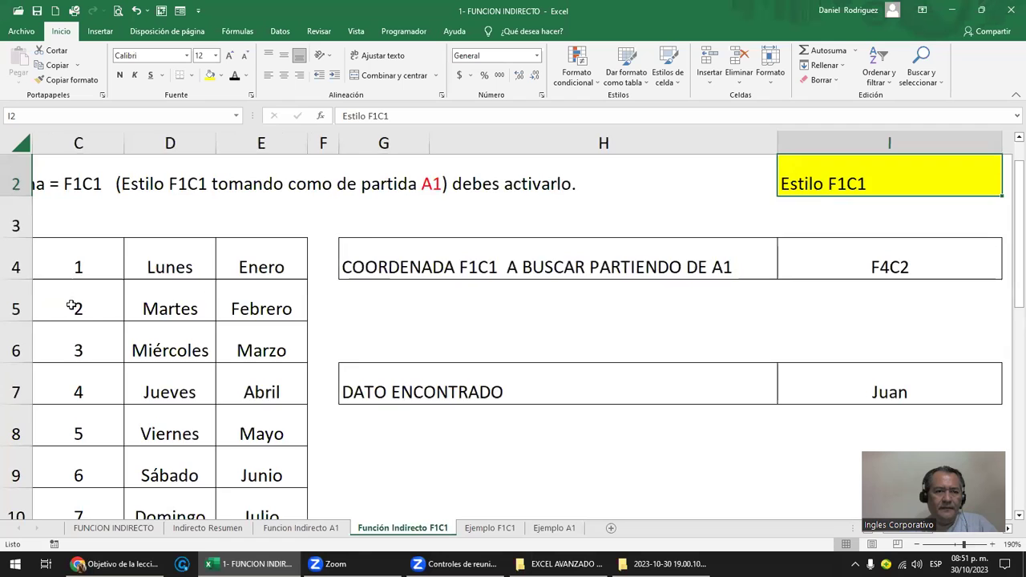
scroll(72, 307, down, 2)
click(100, 276)
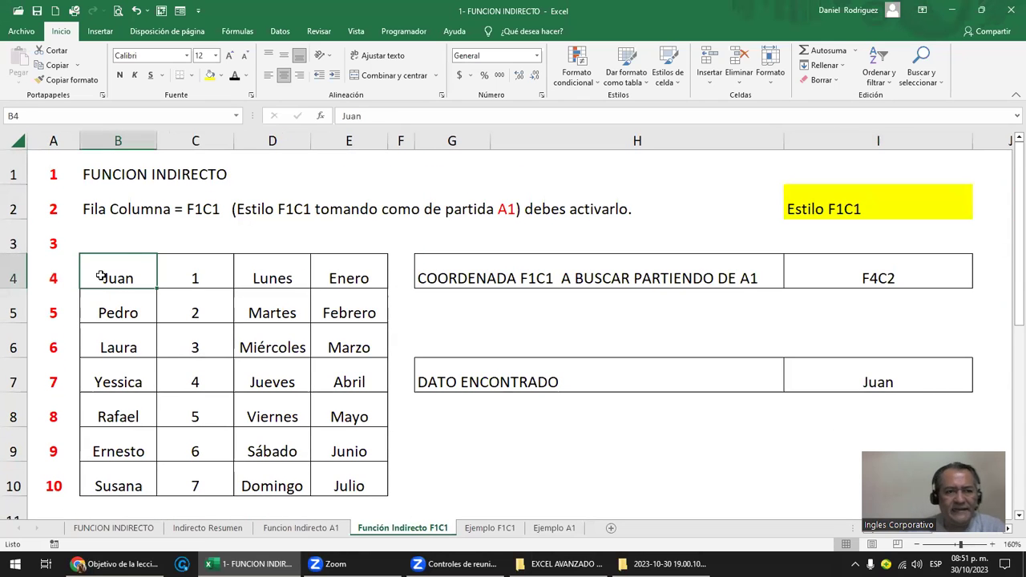
click(16, 140)
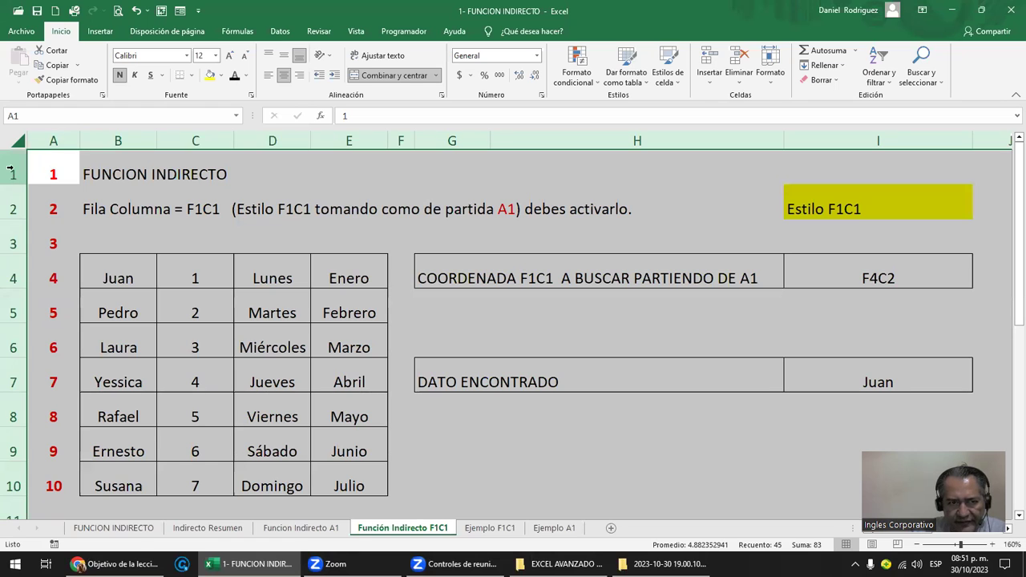
click(12, 172)
click(13, 209)
click(12, 242)
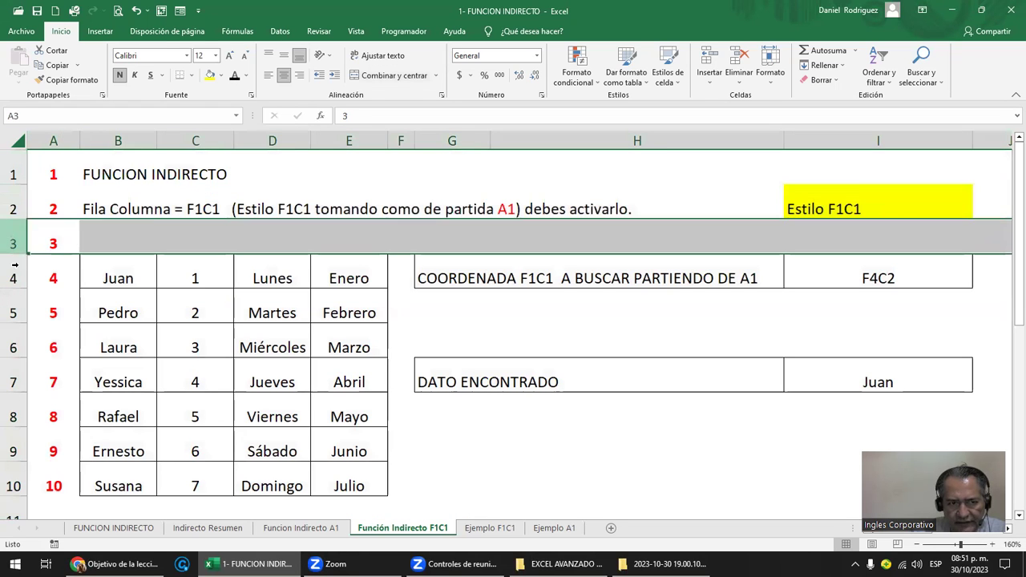
click(13, 274)
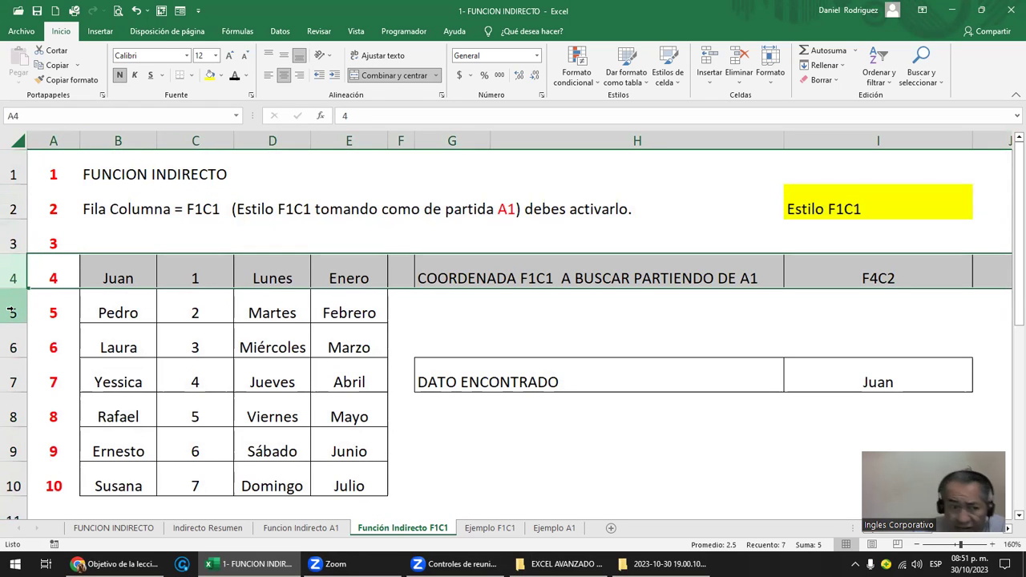
click(53, 141)
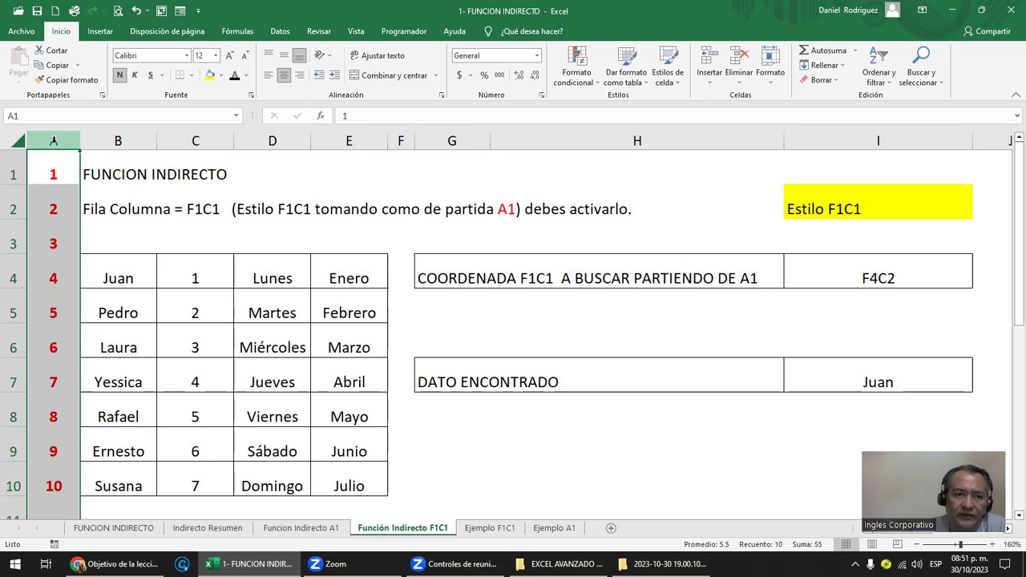
click(102, 140)
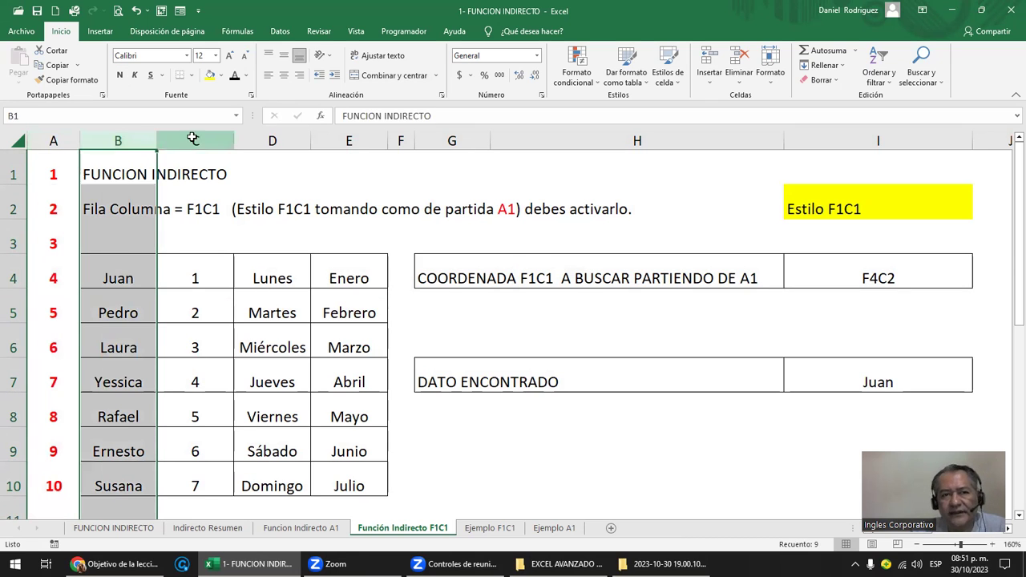
click(193, 140)
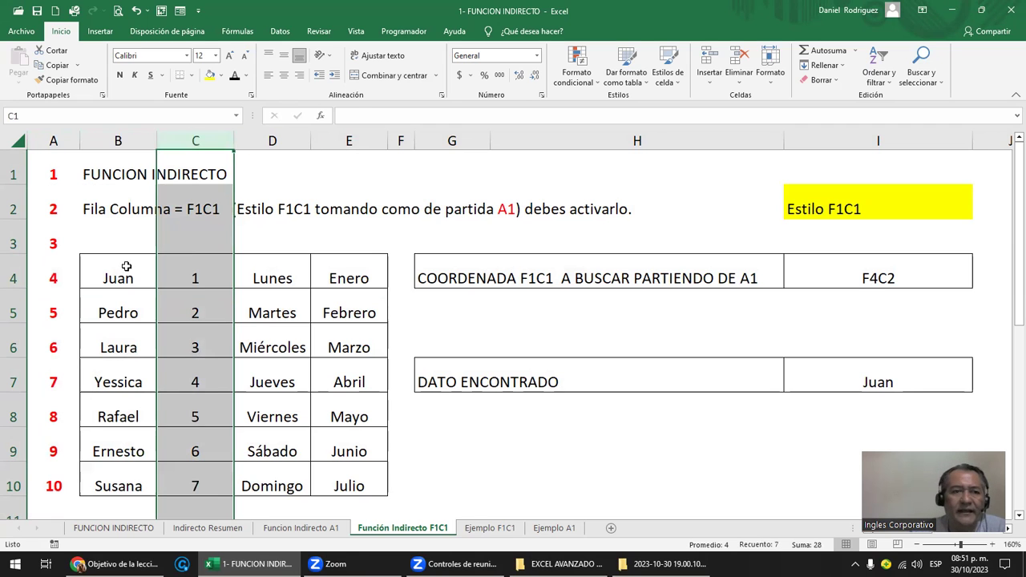
Mark the B4:E10 table, cells B4 through E4, and rows 1–4 above it
drag(116, 268, 360, 476)
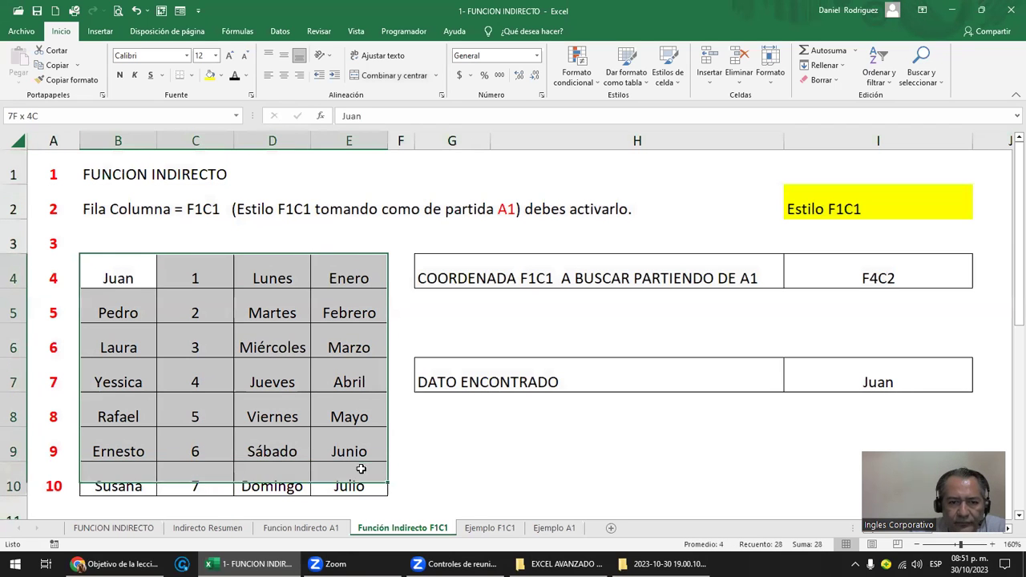
click(117, 272)
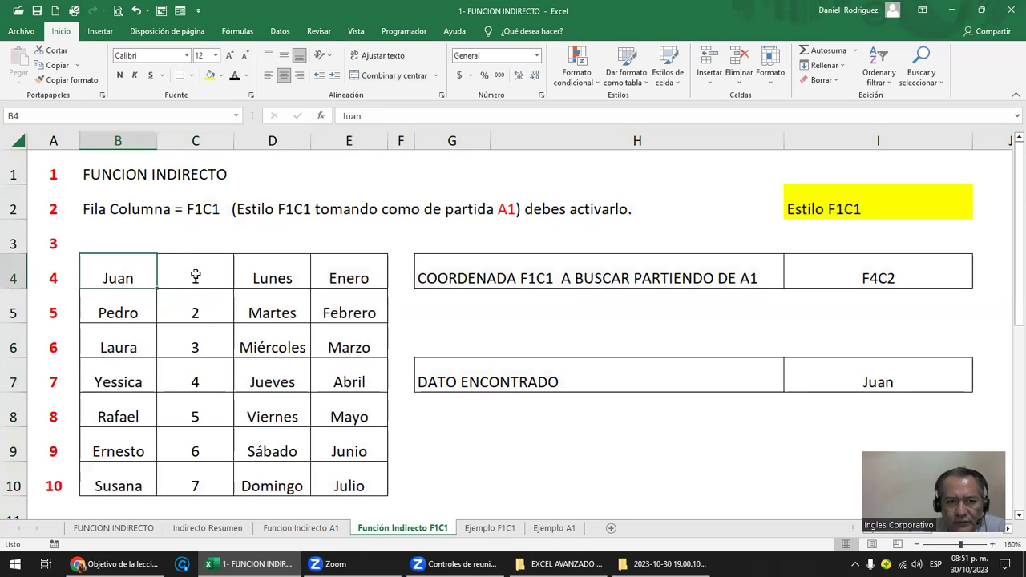
click(195, 273)
click(272, 267)
click(350, 277)
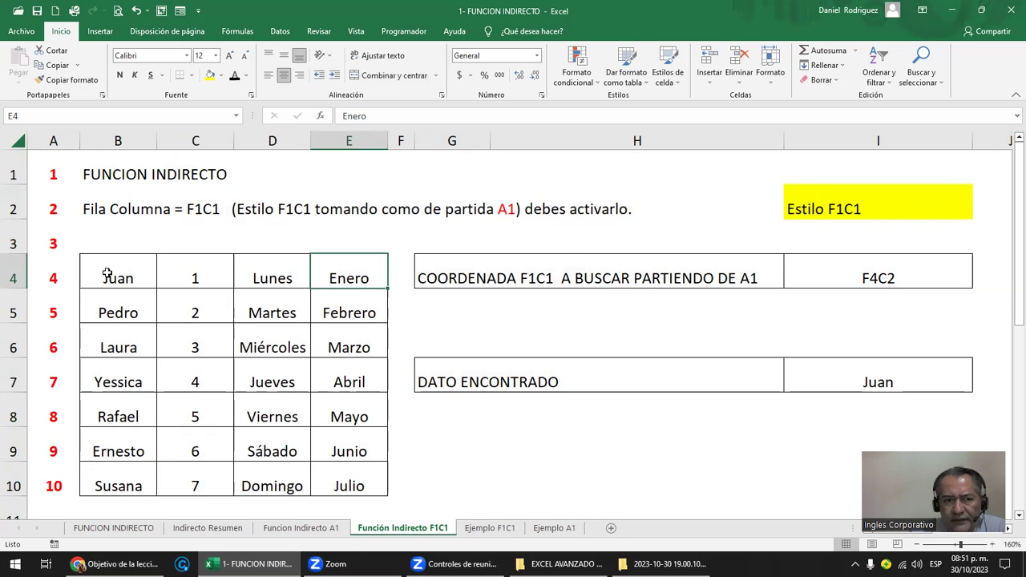
click(107, 273)
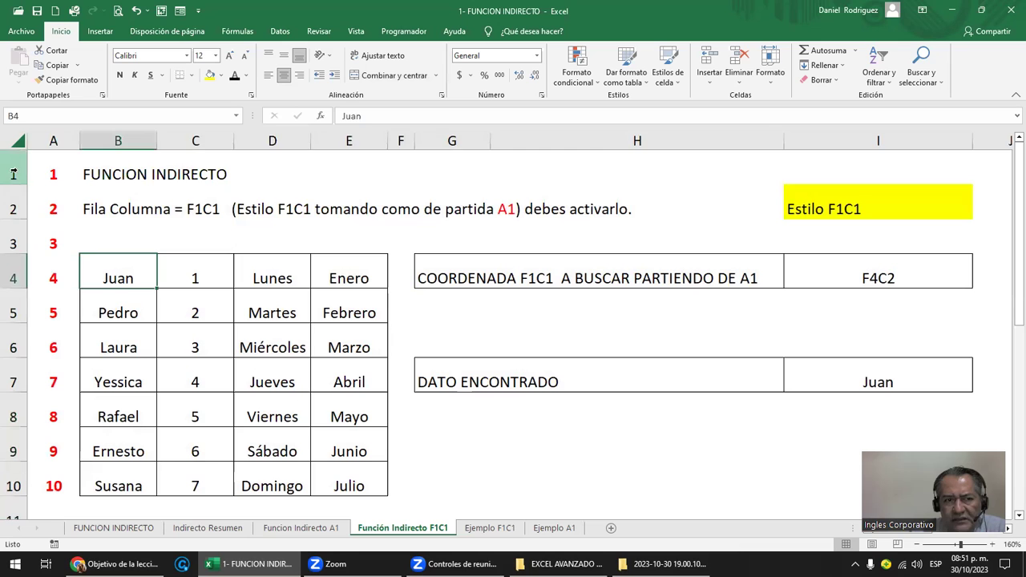
drag(23, 173, 17, 243)
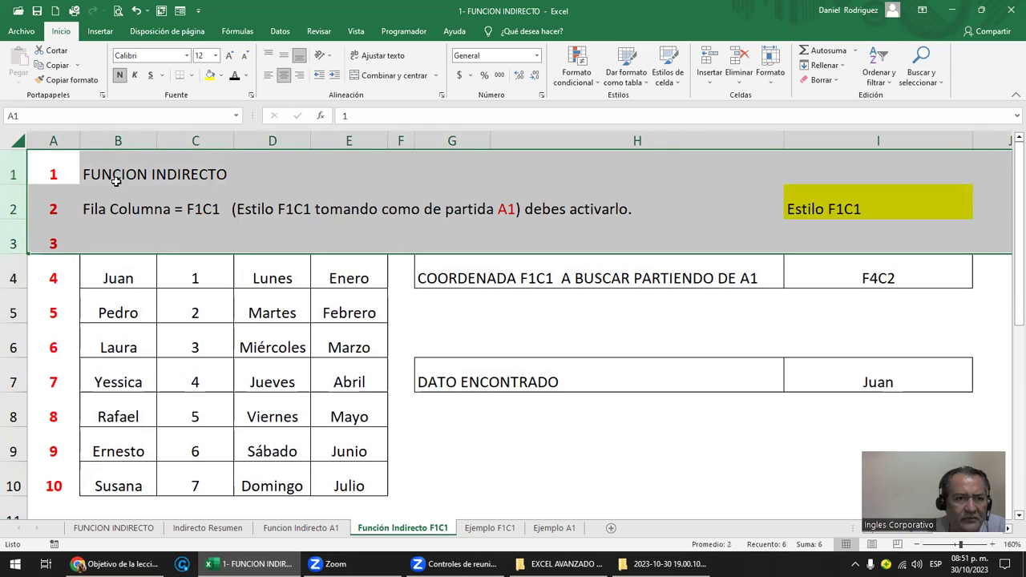
drag(118, 279, 349, 486)
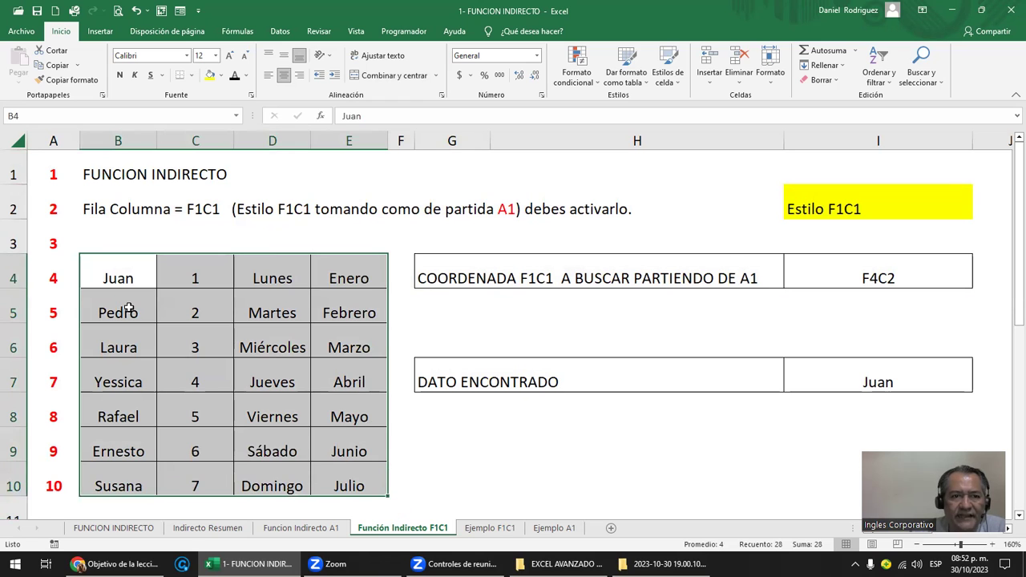
click(104, 273)
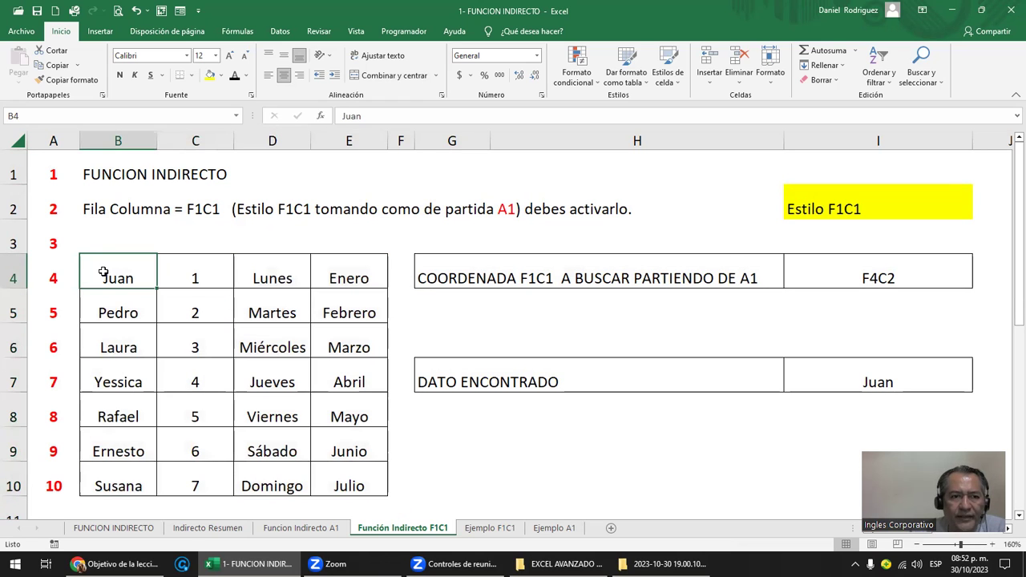
click(11, 271)
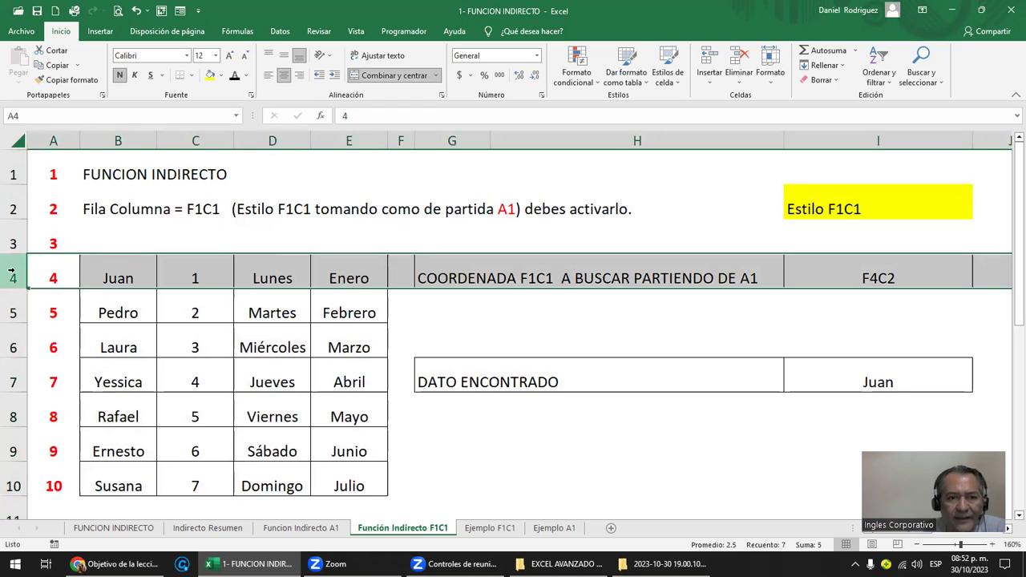
drag(122, 270, 341, 488)
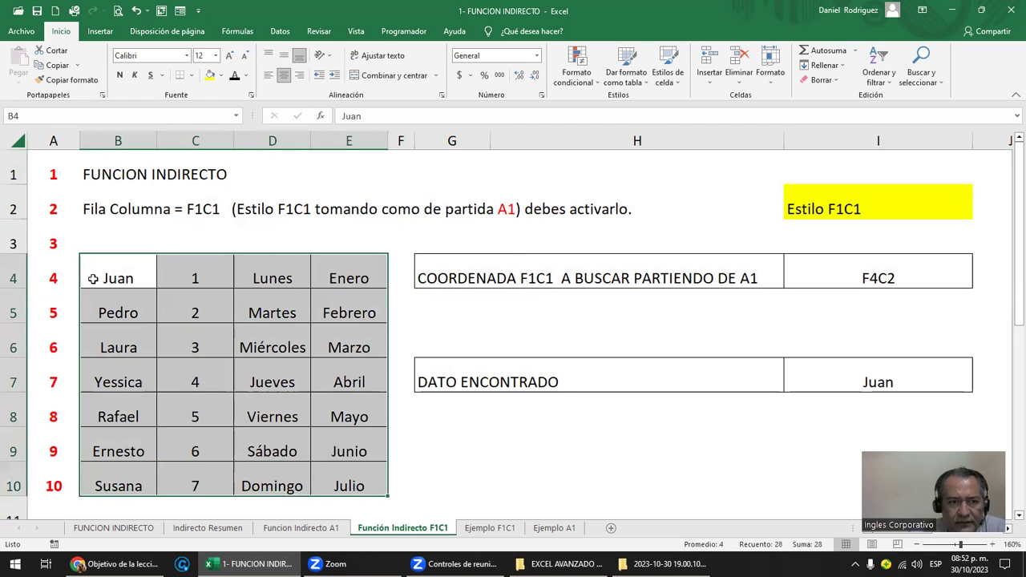
Highlight column B with the names, then switch to the Funcion Indirecto A1 sheet
click(118, 140)
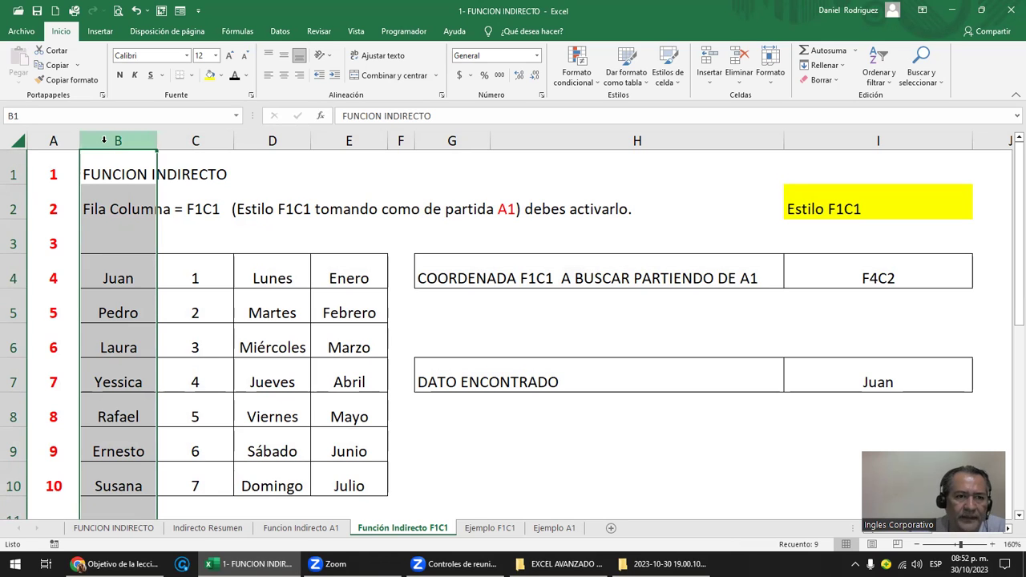
click(54, 140)
click(117, 138)
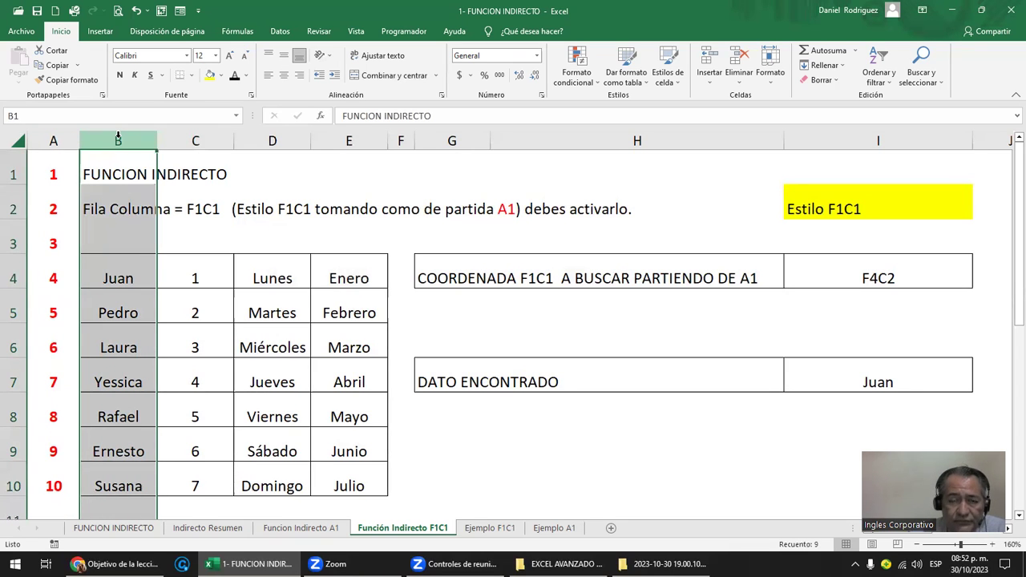
click(109, 272)
click(329, 529)
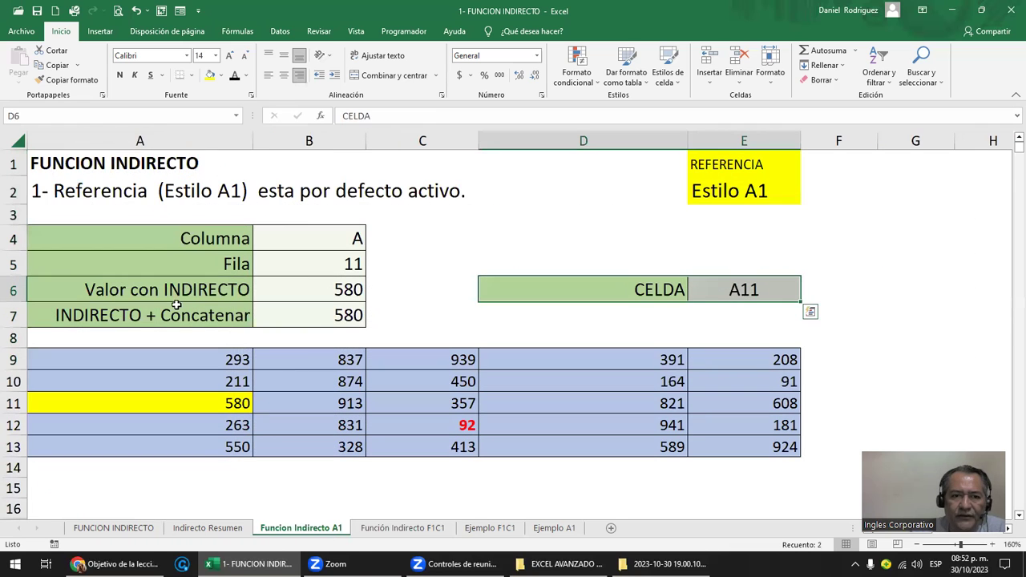
Review row number 11, the A11 CELDA result and REFERENCIA label, then return to Función Indirecto F1C1
click(321, 270)
click(744, 290)
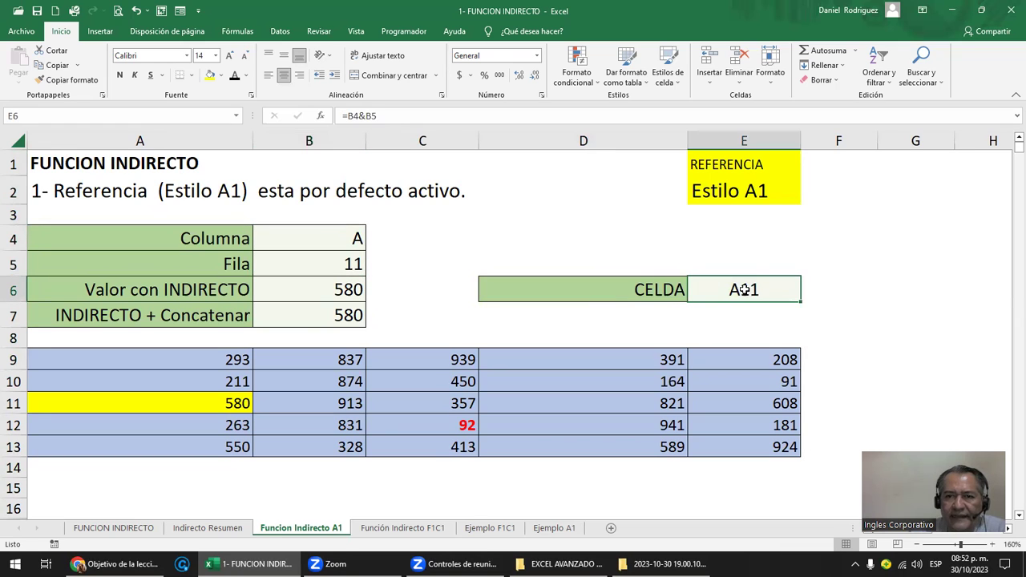
key(Up)
click(697, 156)
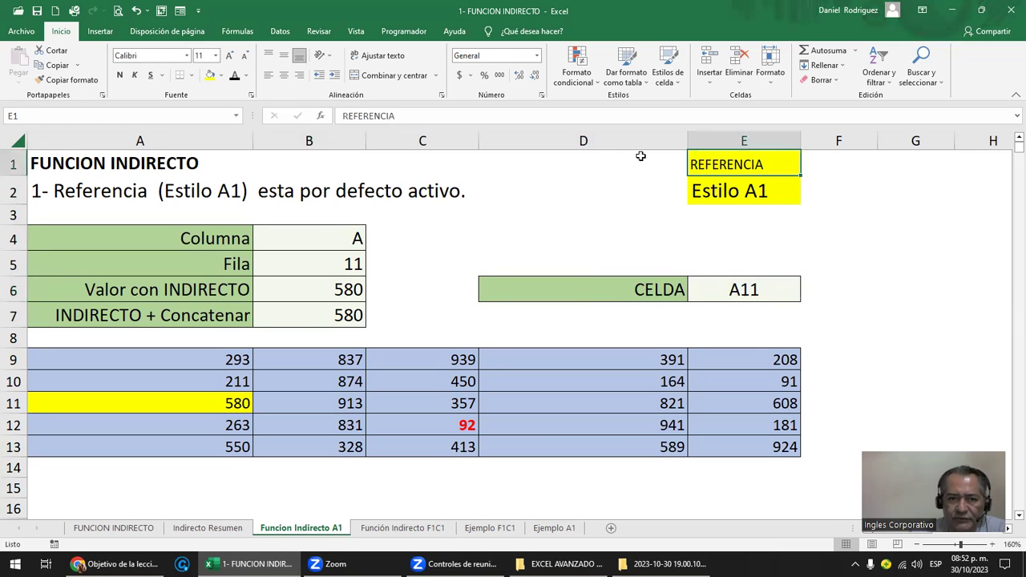
click(403, 528)
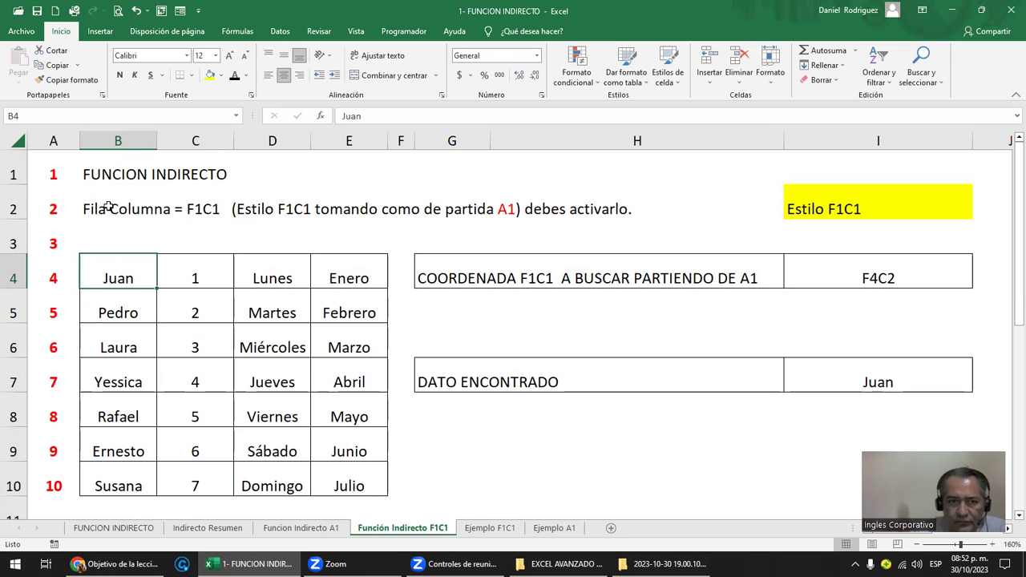
click(12, 174)
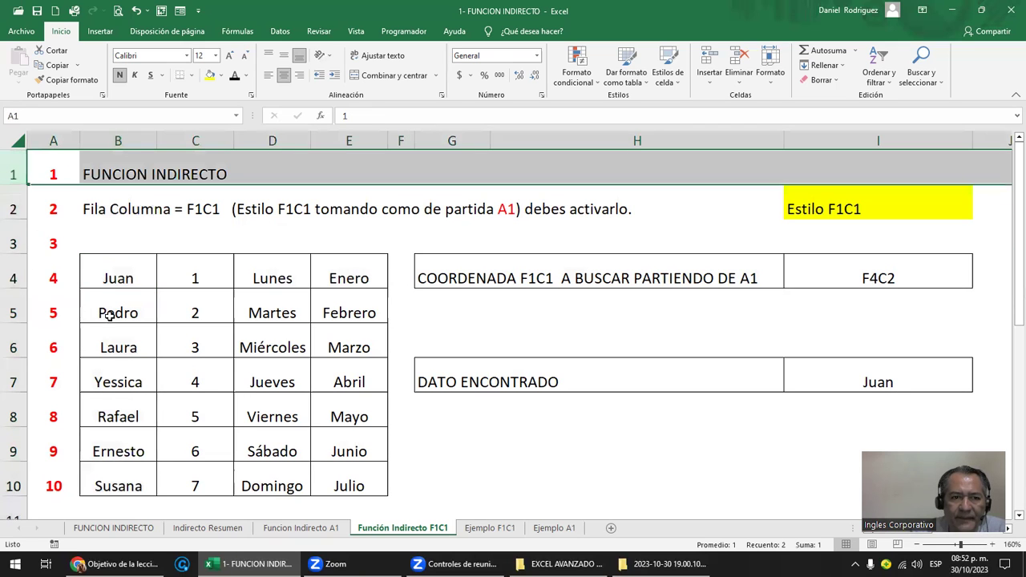
click(114, 311)
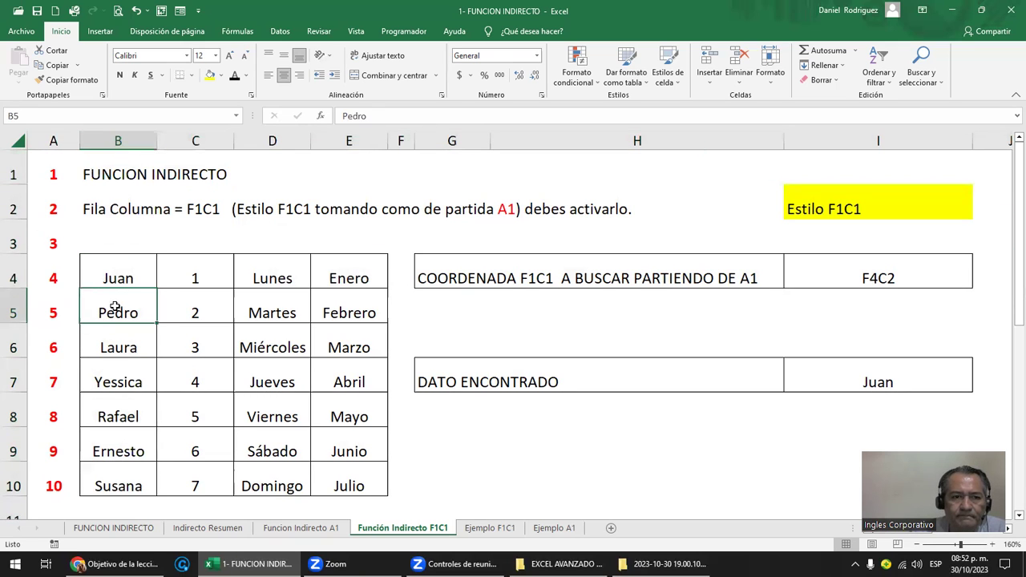
click(12, 311)
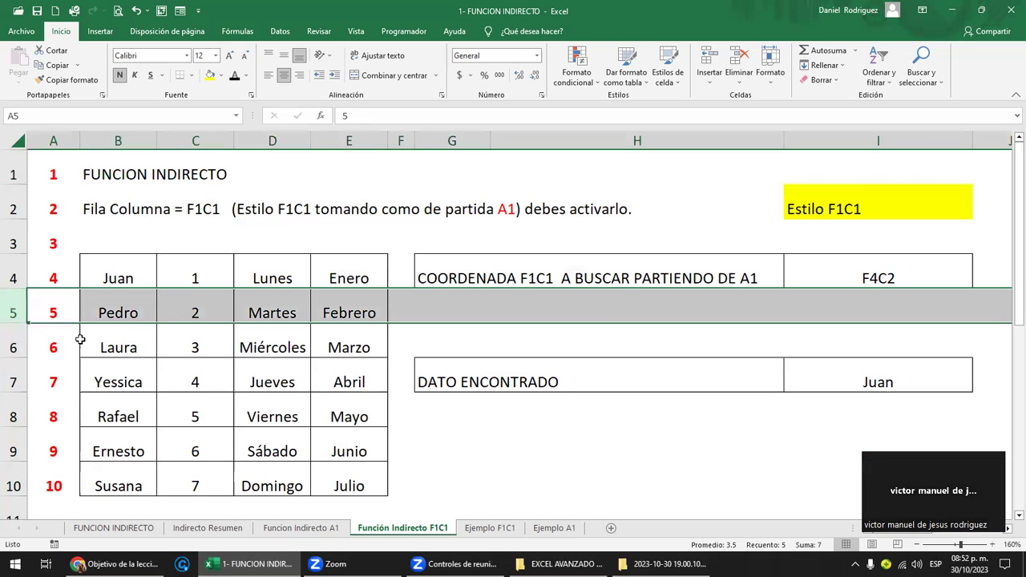
click(117, 140)
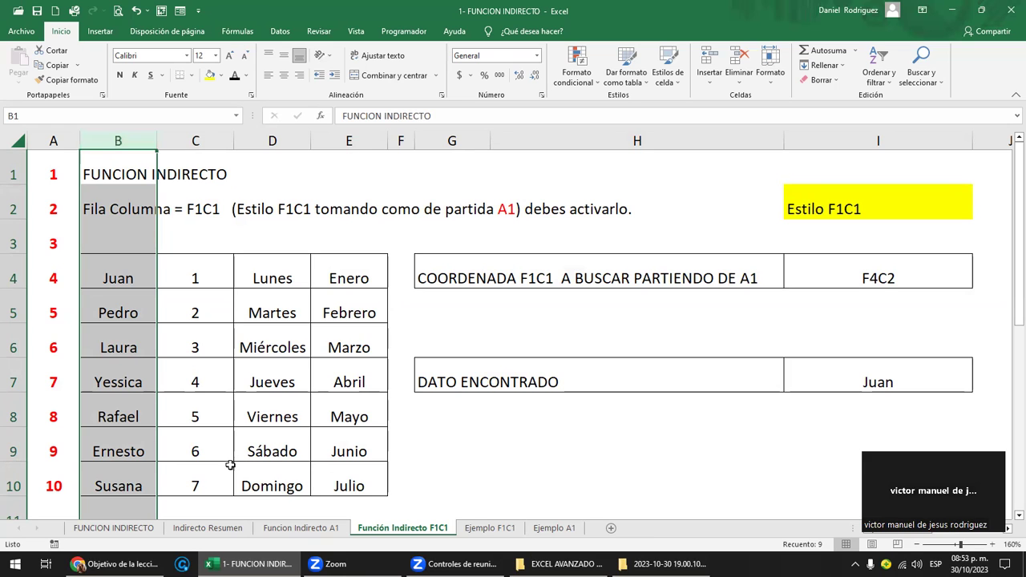
click(363, 486)
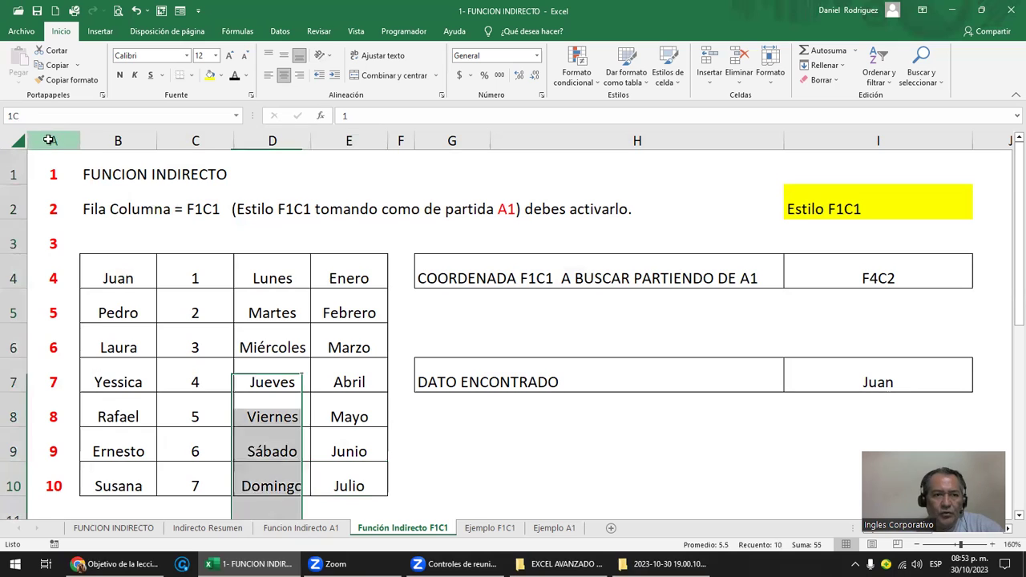
drag(50, 150, 365, 485)
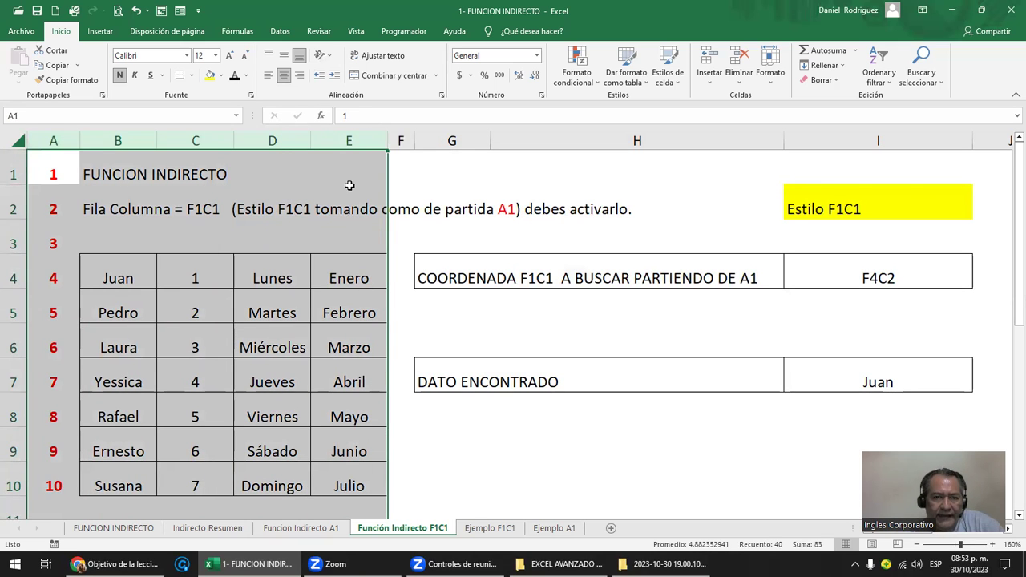
click(350, 143)
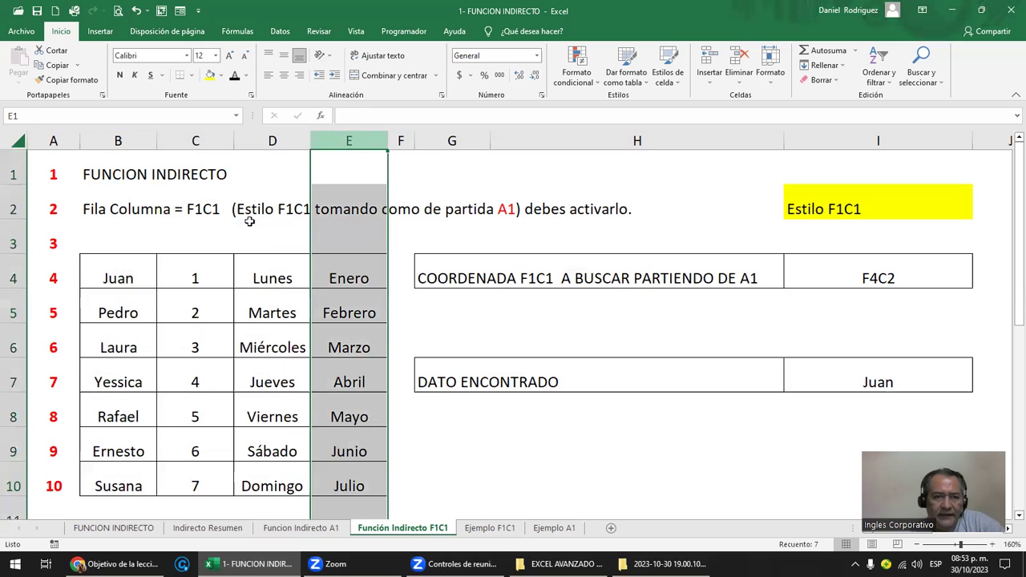
ctrl+click(14, 485)
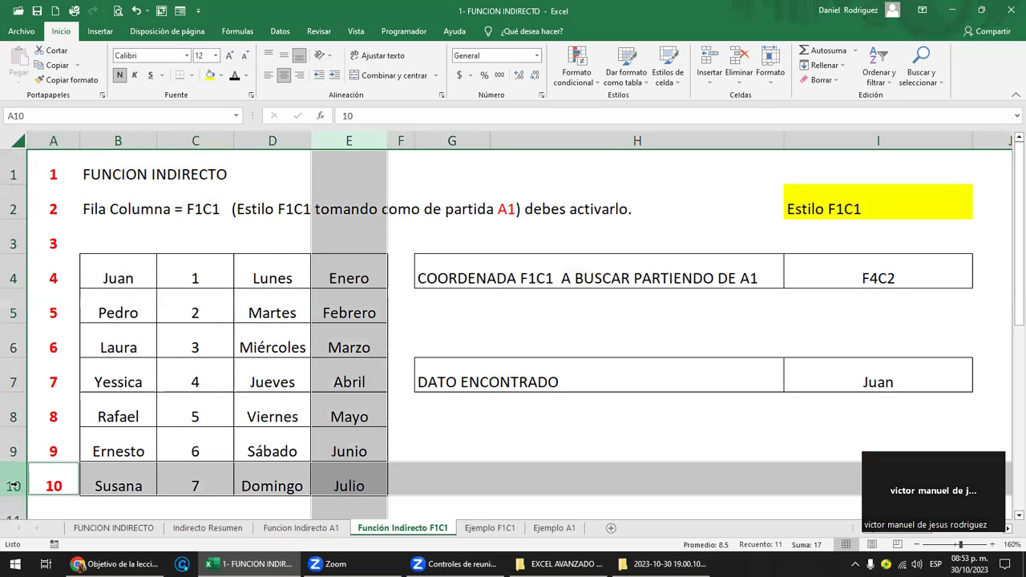
click(820, 203)
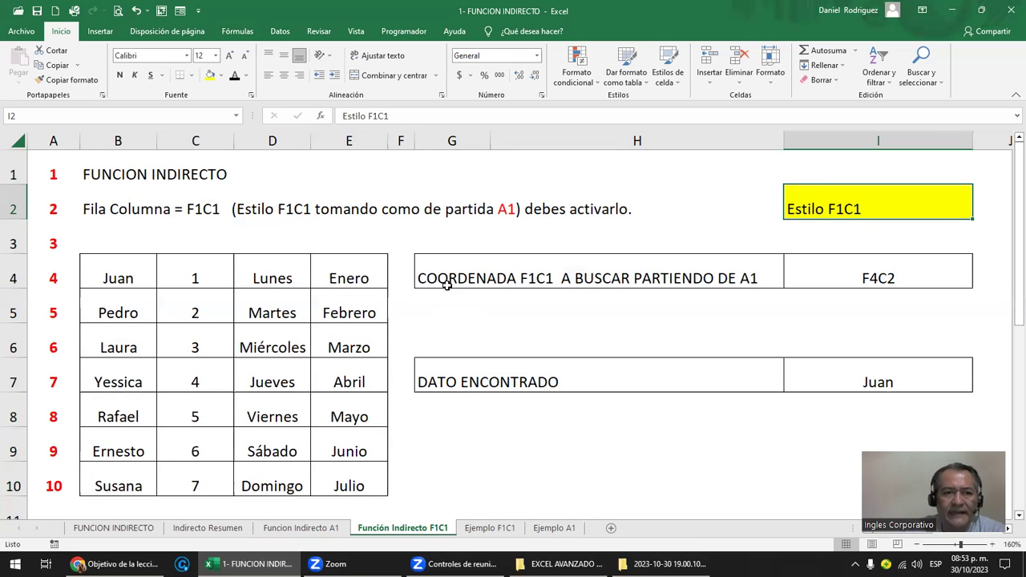
click(51, 173)
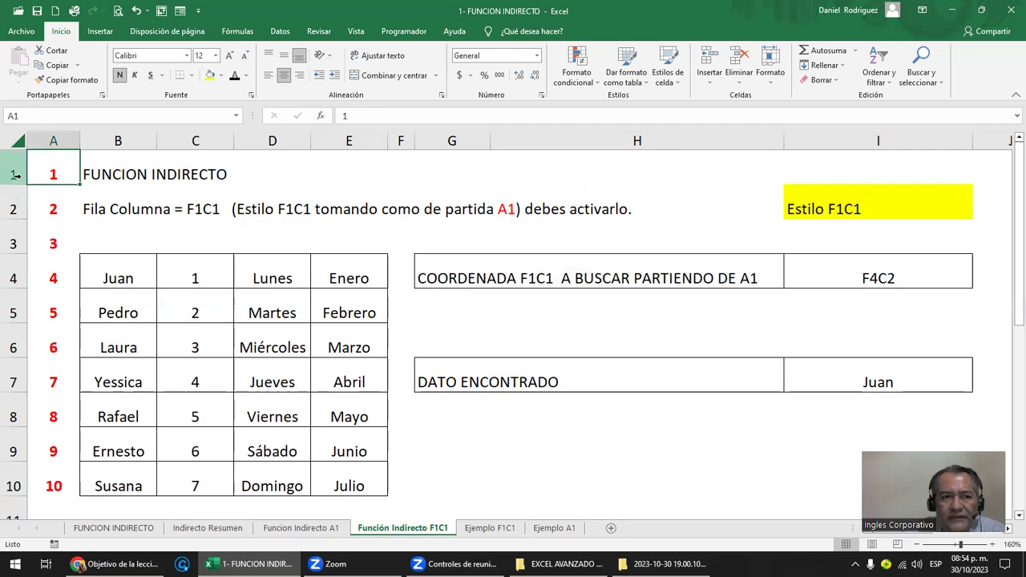
click(12, 174)
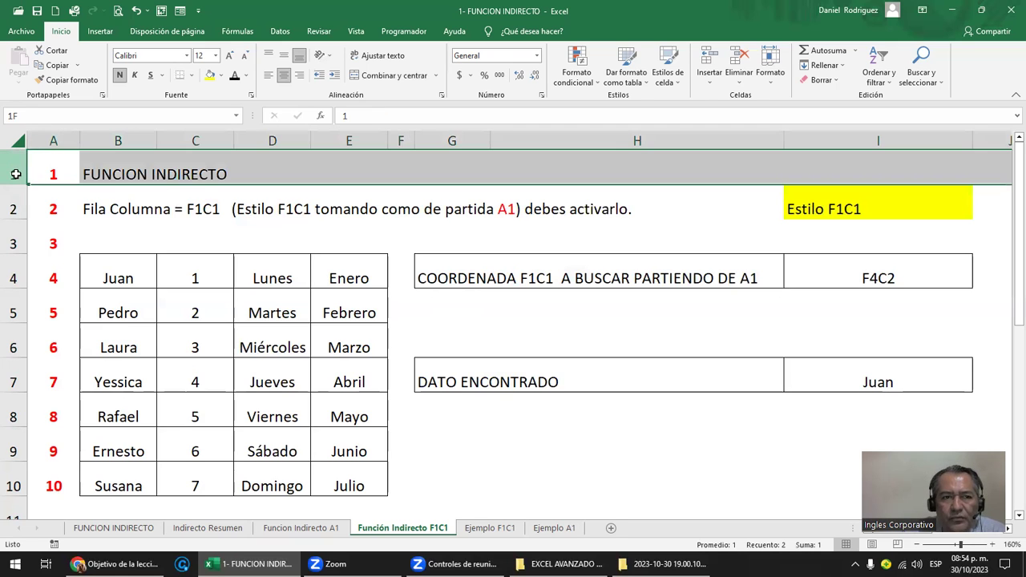
click(46, 142)
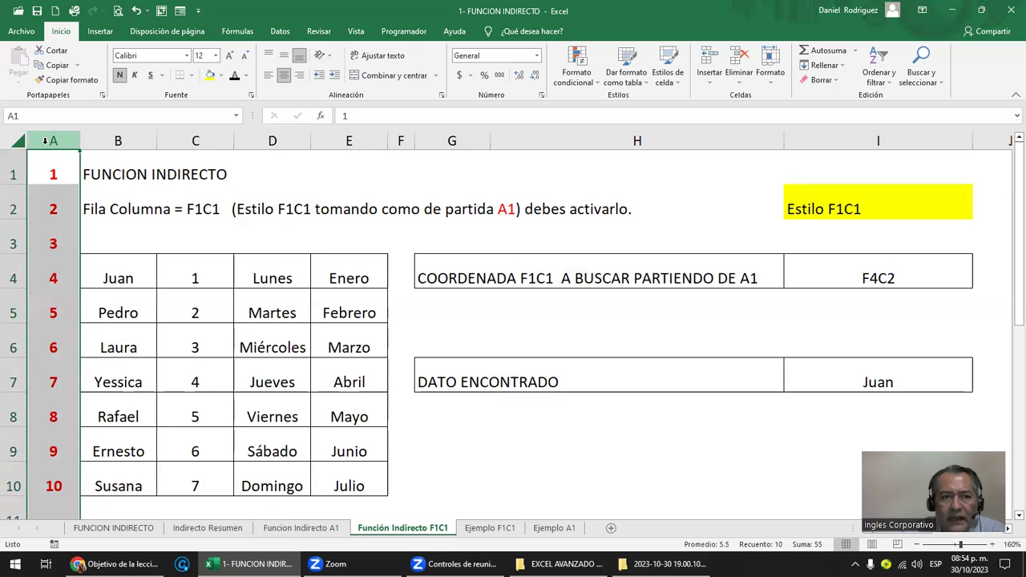
click(12, 174)
click(54, 141)
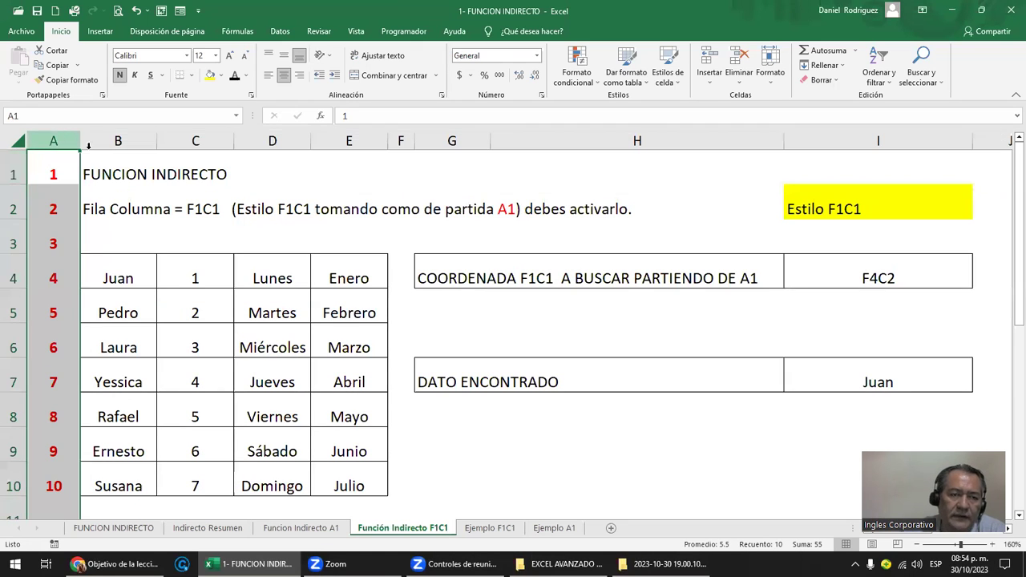
click(831, 203)
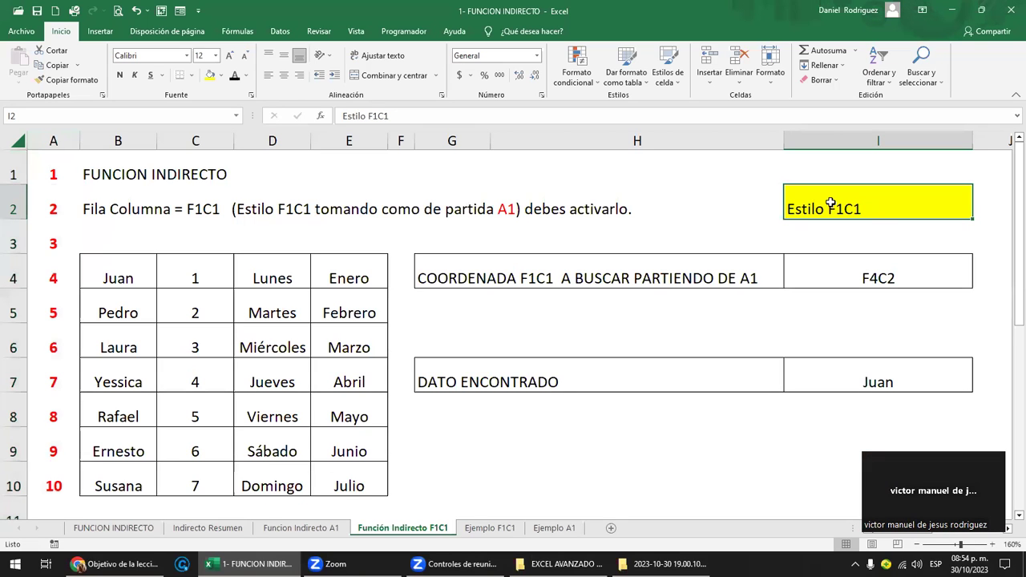
click(16, 142)
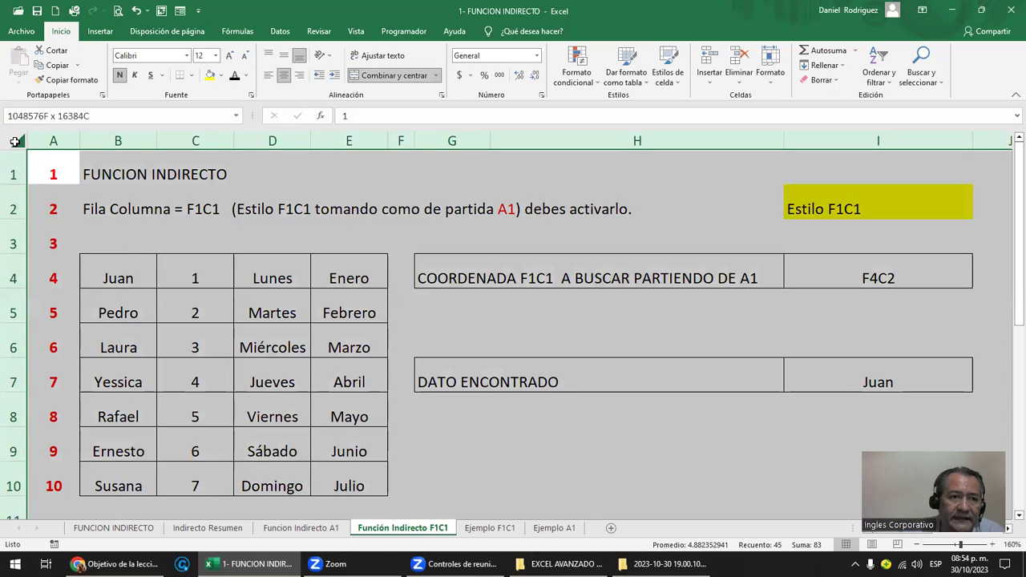
drag(13, 174, 14, 486)
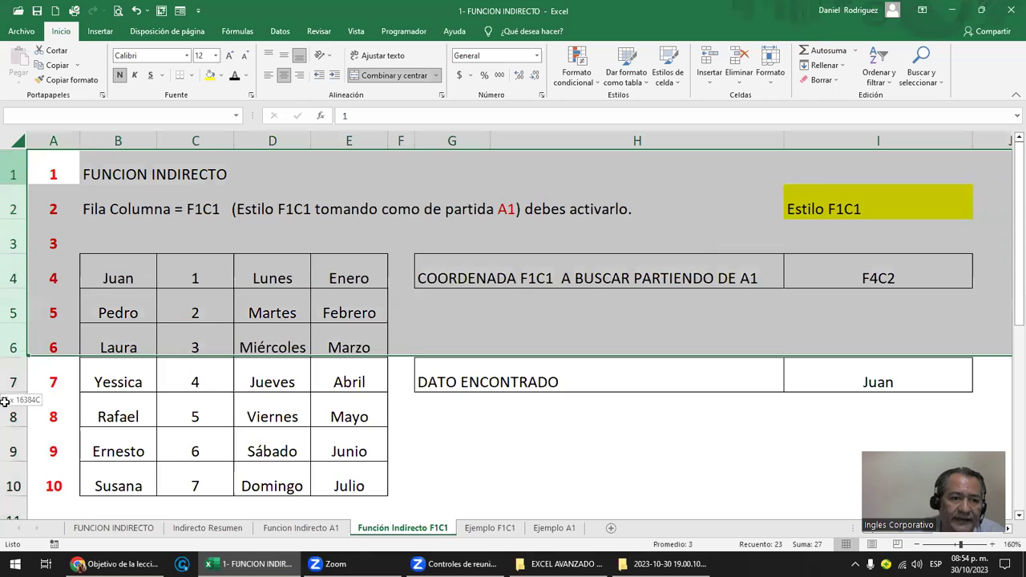
drag(53, 140, 342, 133)
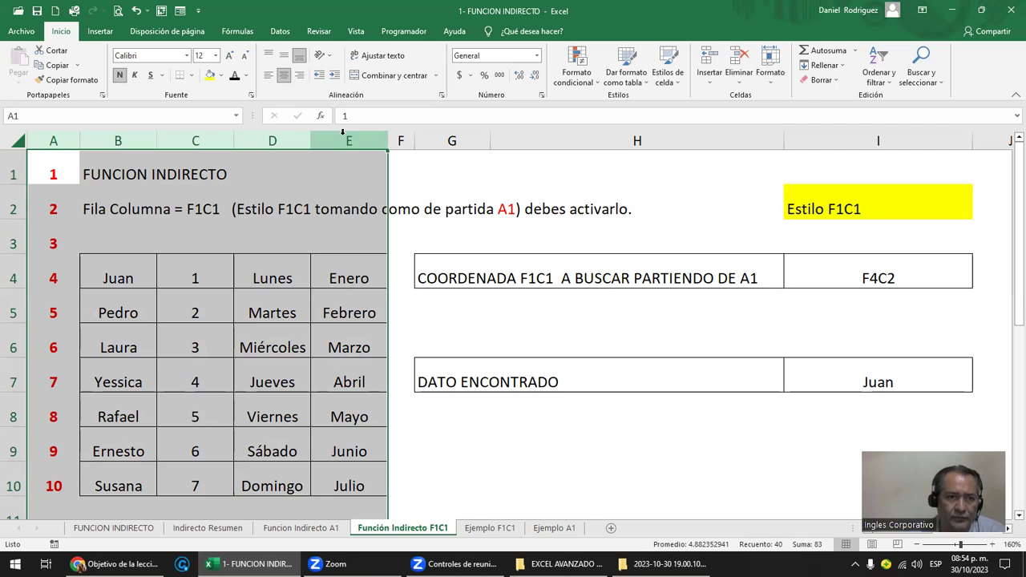
click(200, 141)
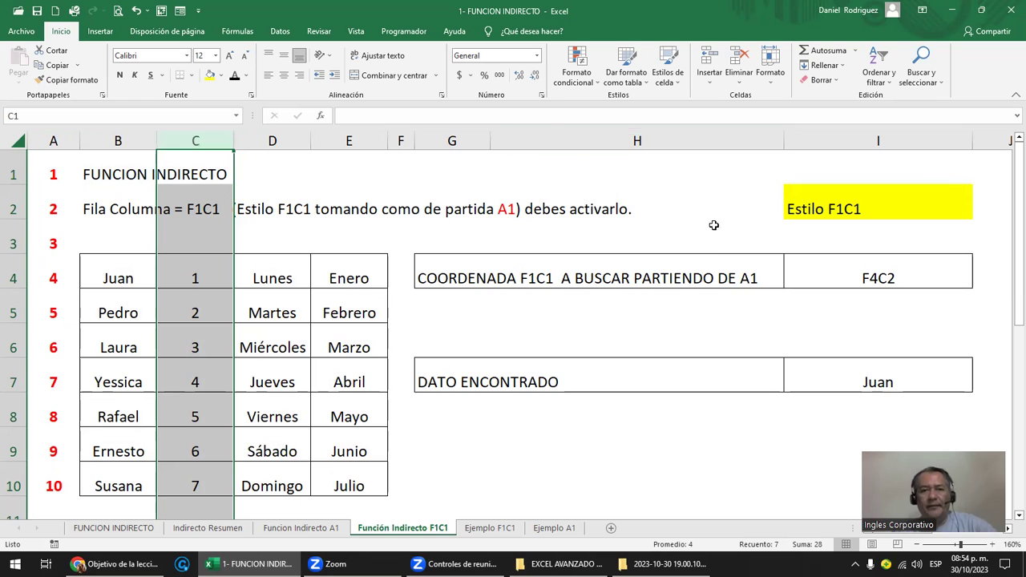
click(555, 276)
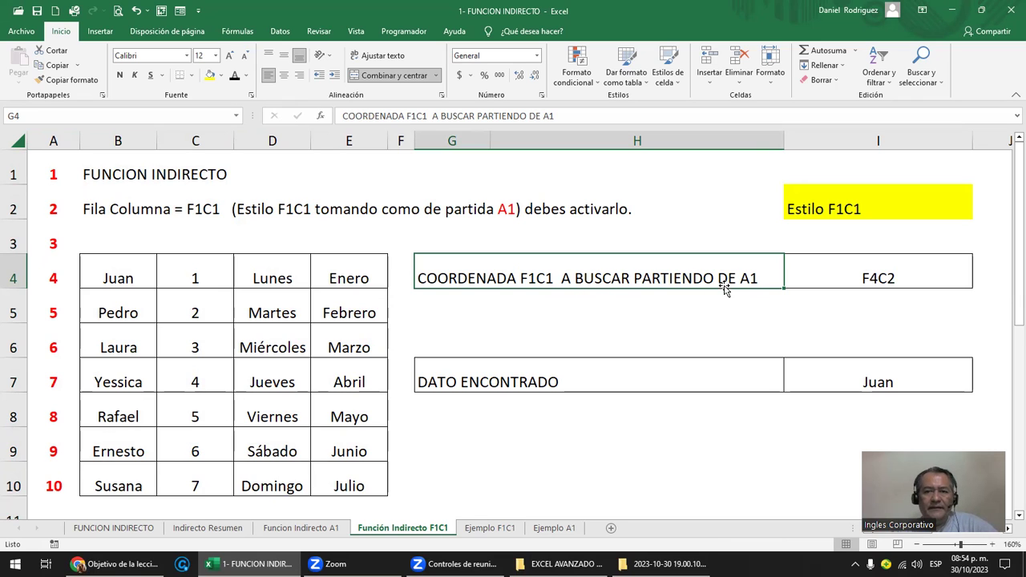
click(43, 164)
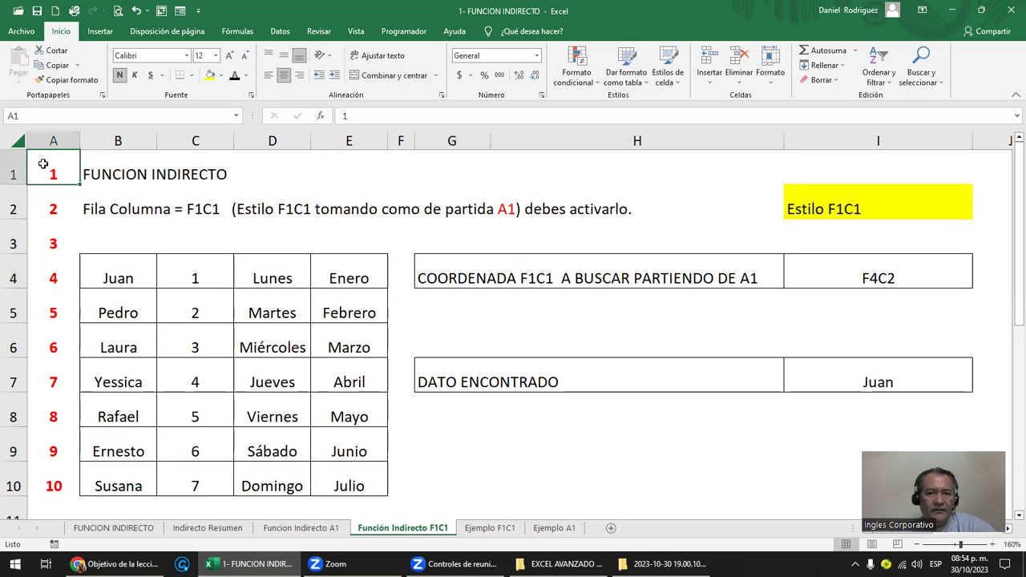
click(809, 283)
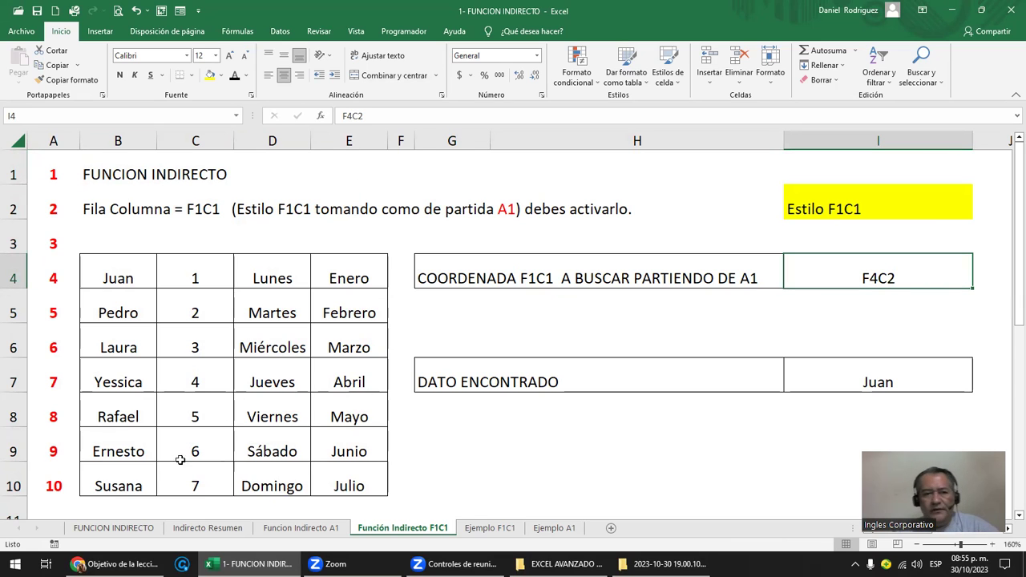
Fill the Viernes cell D8 yellow and change the I4 coordinate to F8C4
click(281, 413)
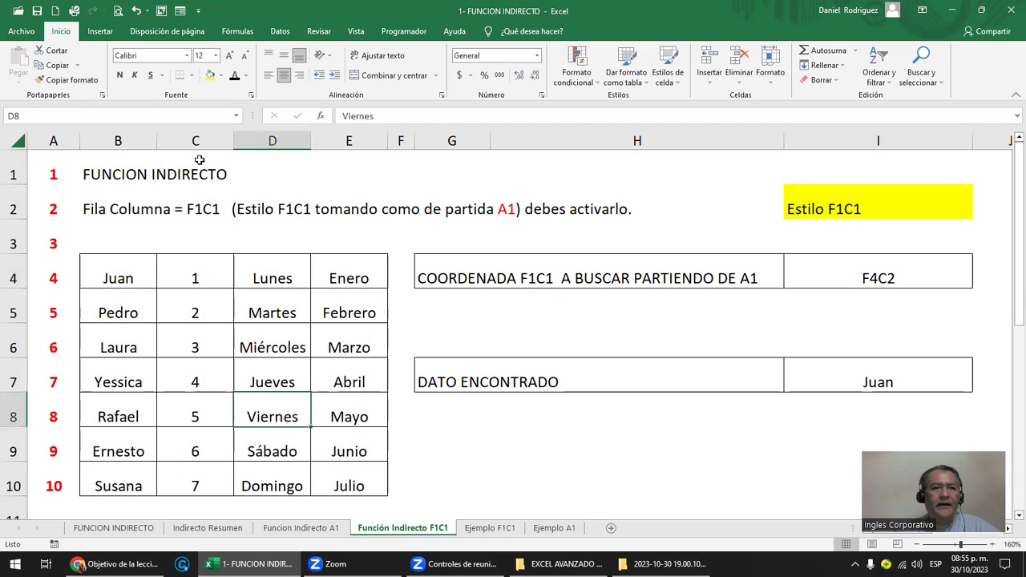
click(210, 74)
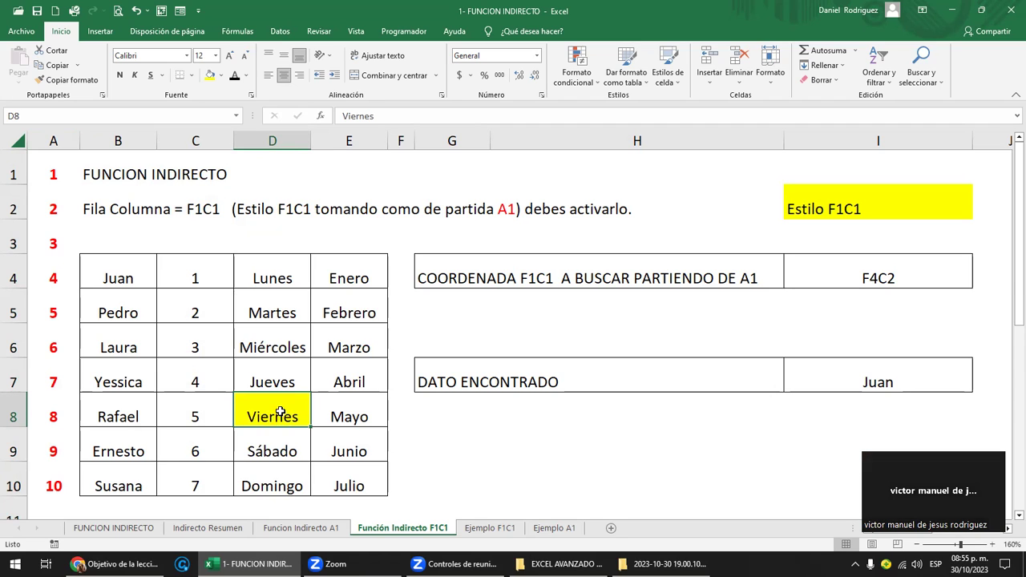
click(857, 278)
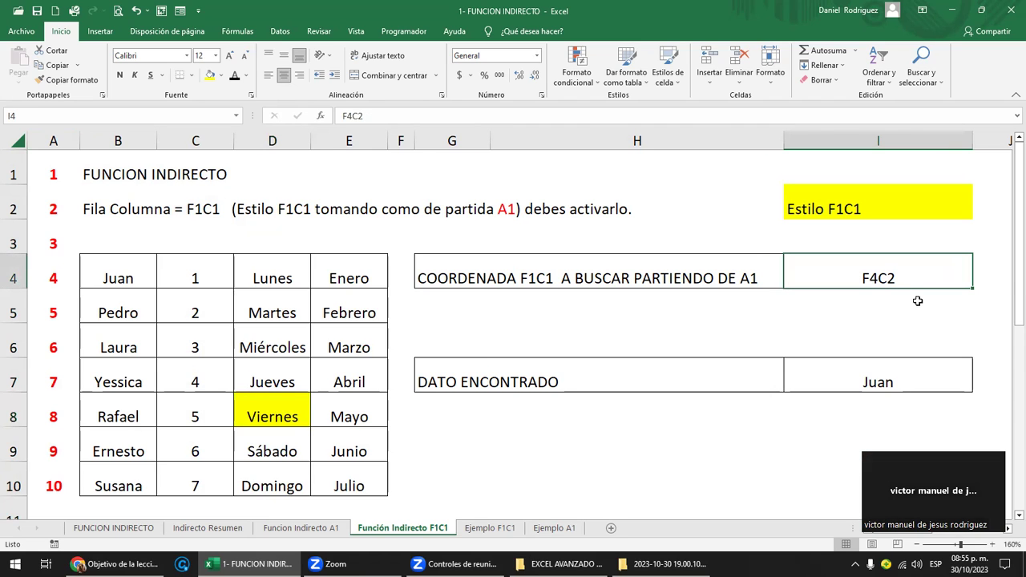
key(F2)
text(F8)
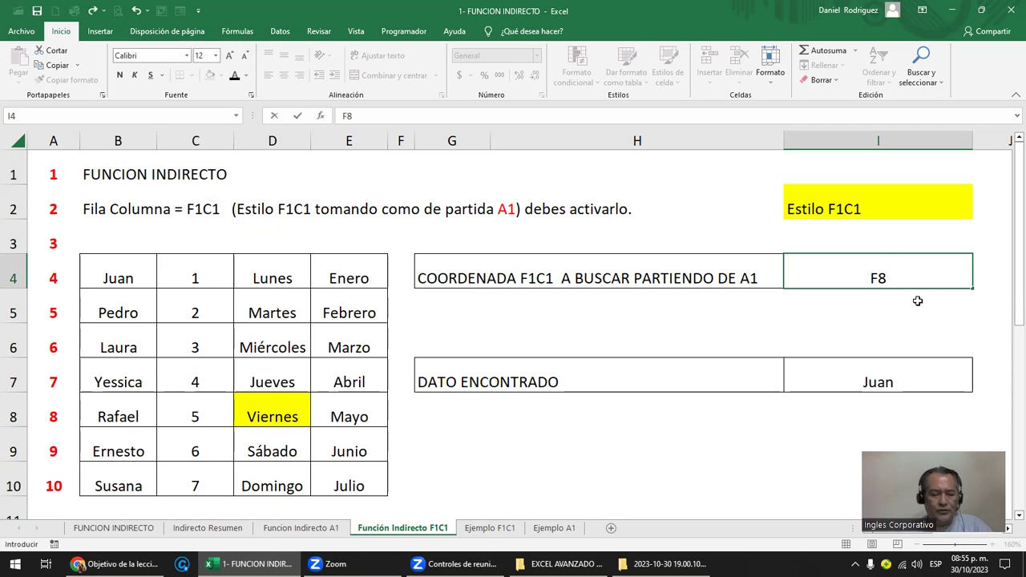
text(C)
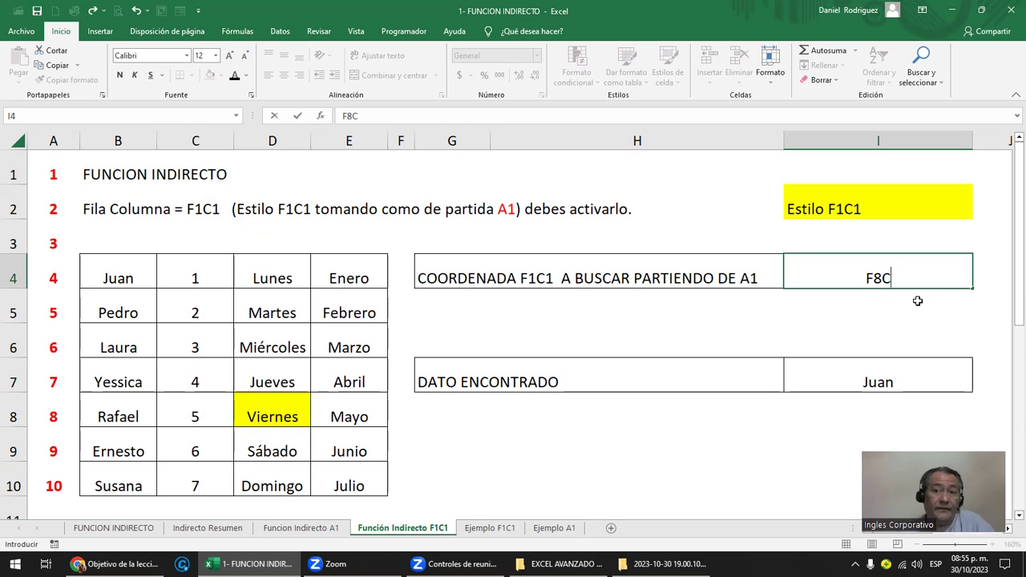
text(4)
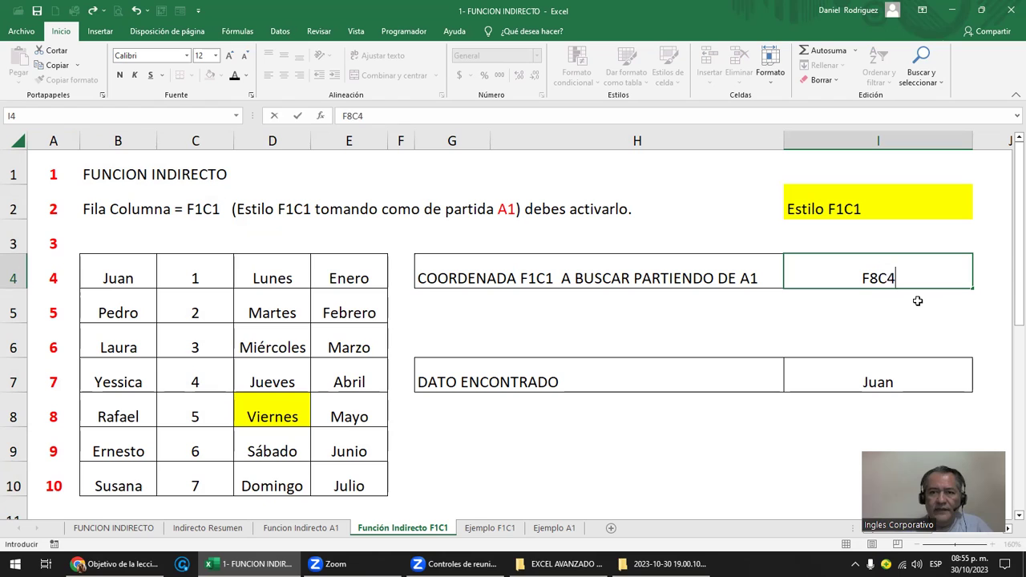
key(Return)
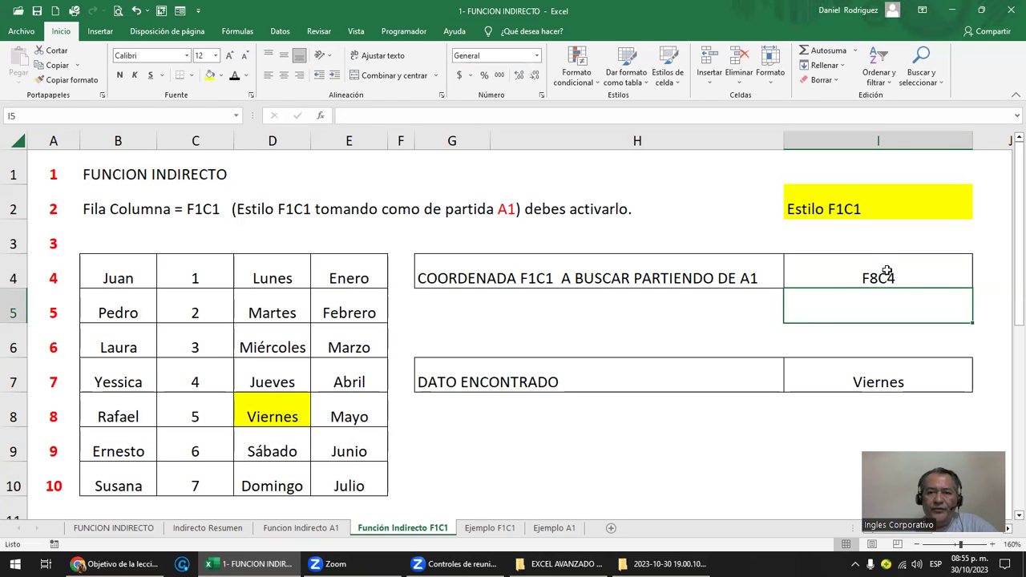
Count down to row 8 and across to column D, where they cross at Viernes
click(12, 174)
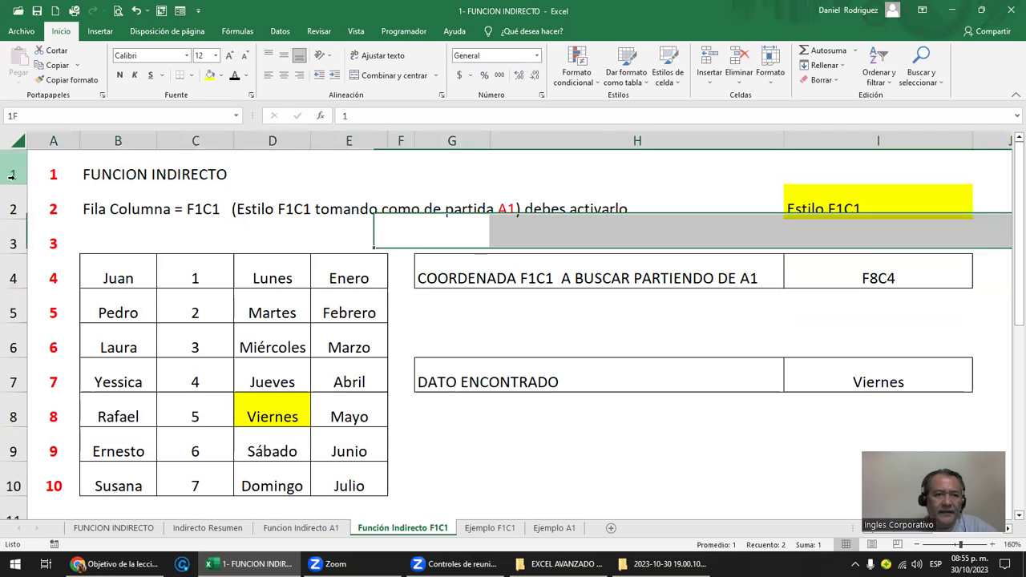
drag(12, 173, 12, 425)
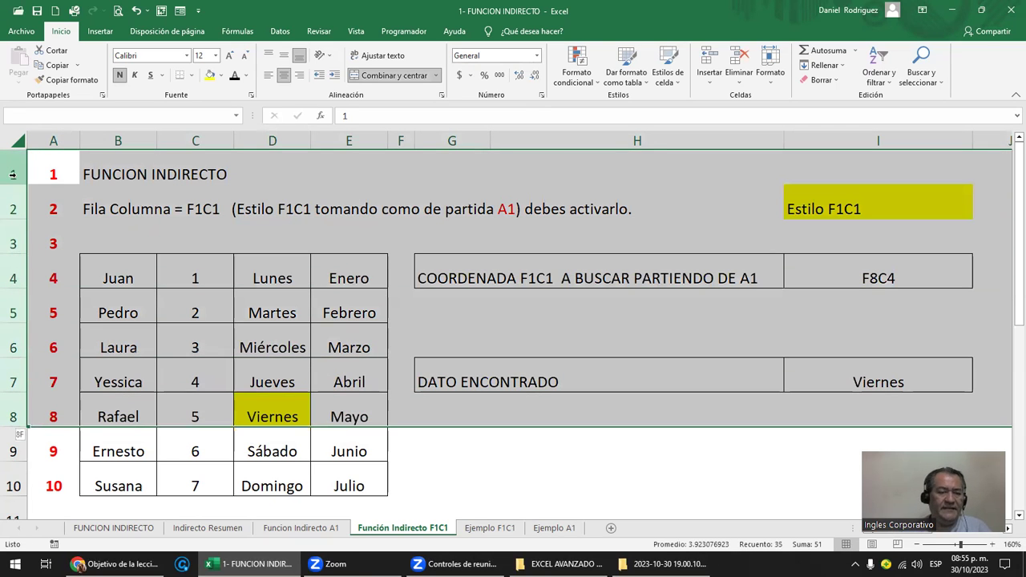
click(14, 409)
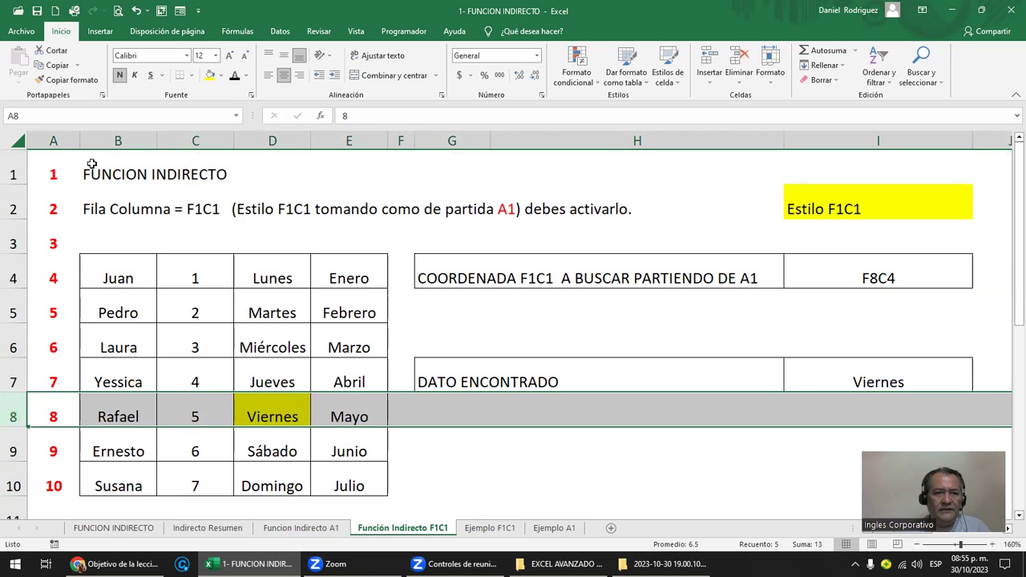
ctrl+click(72, 140)
drag(72, 140, 271, 142)
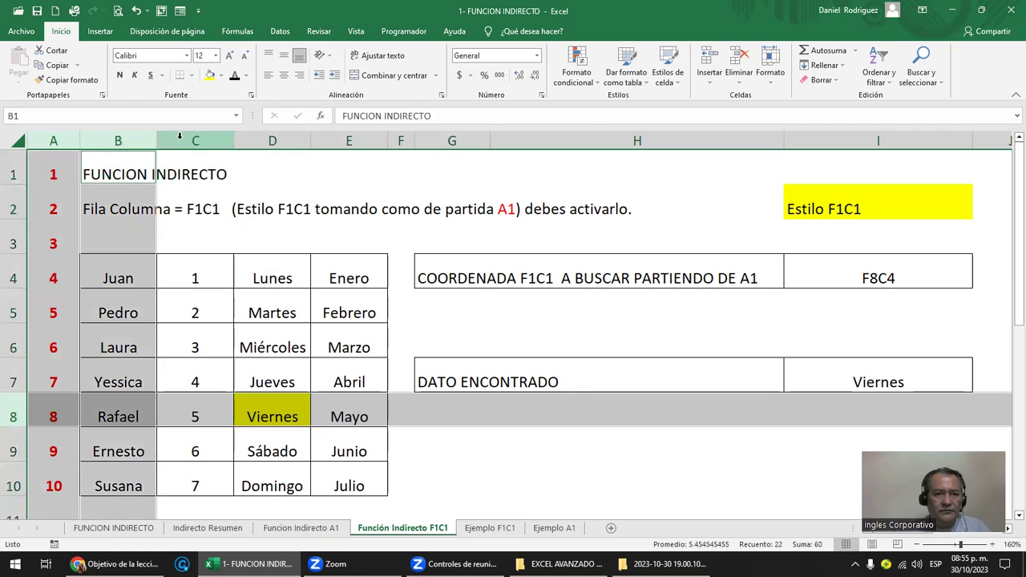
click(284, 417)
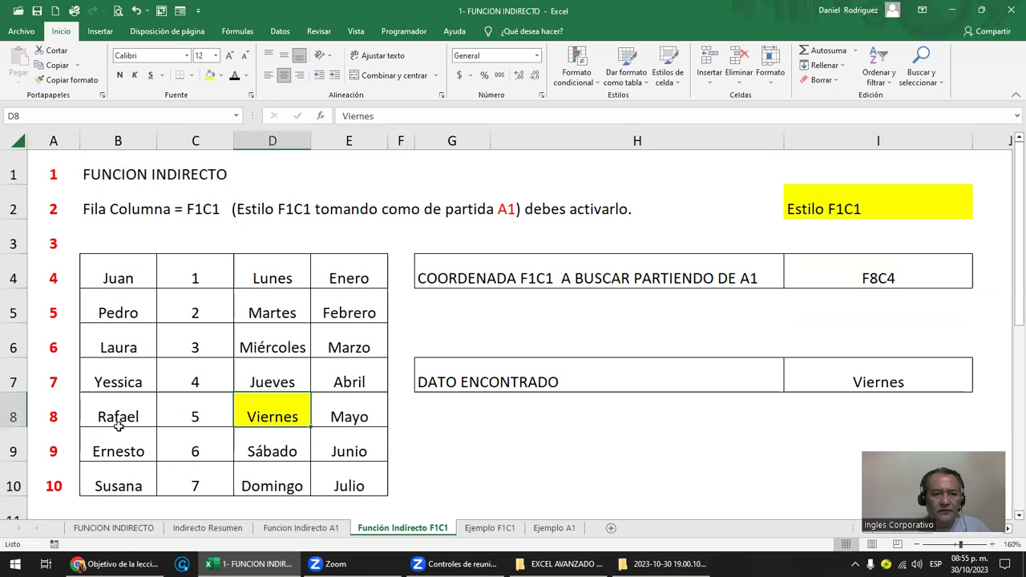
click(13, 413)
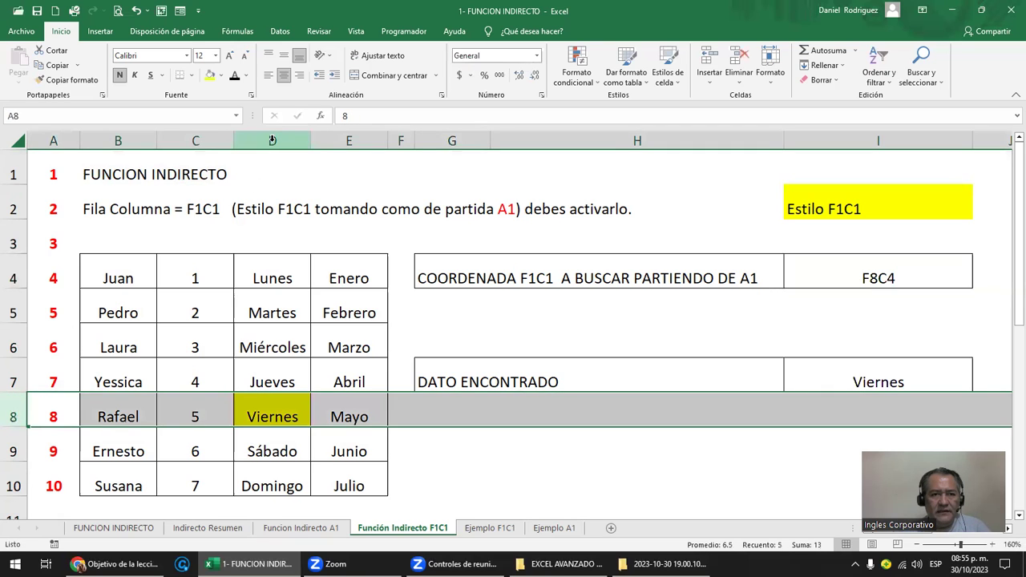
shift+click(273, 140)
click(272, 140)
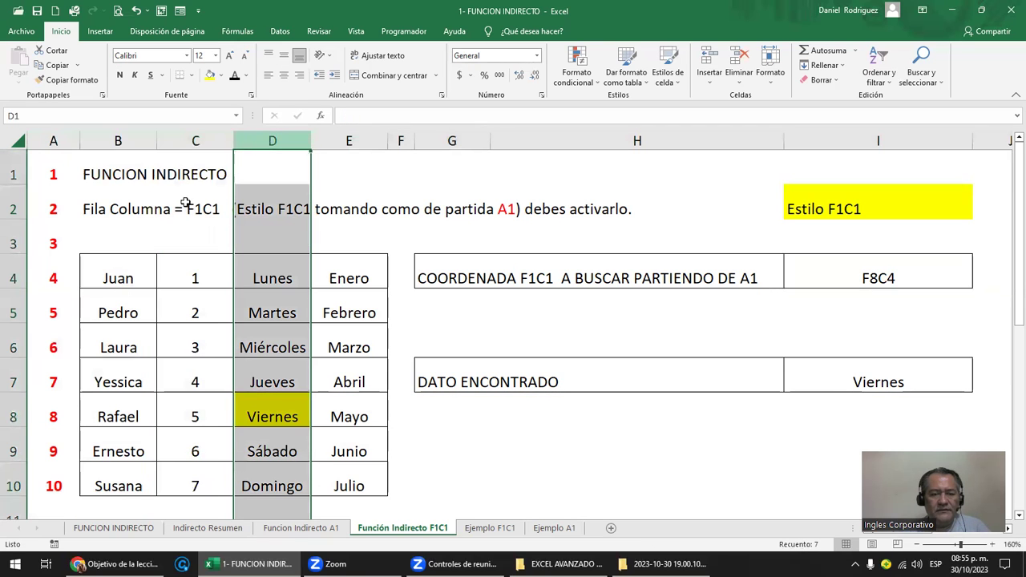
ctrl+click(11, 416)
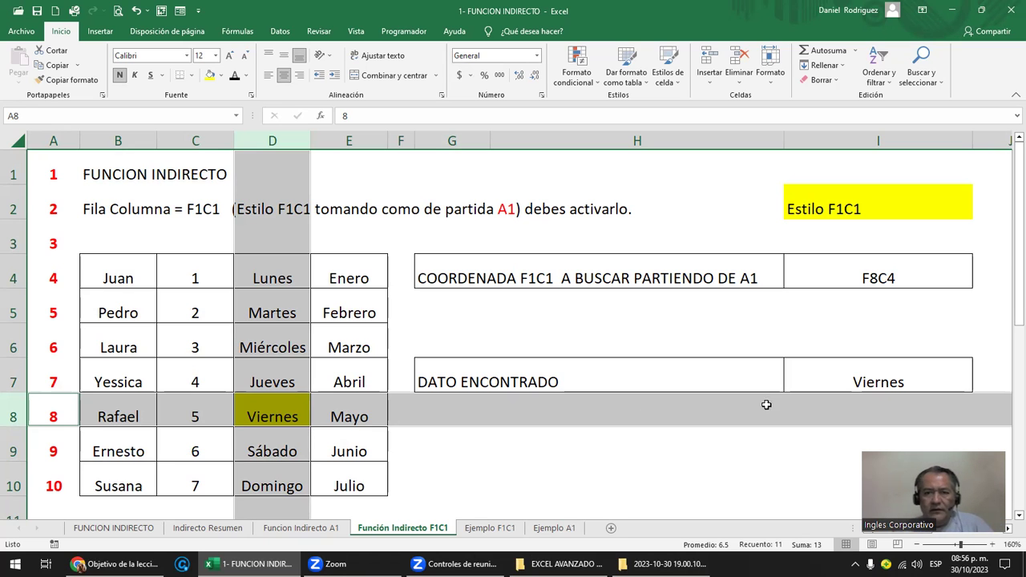
Show that I7 holds =INDIRECTO(I4;FALSO), returning Viernes from D8
click(873, 380)
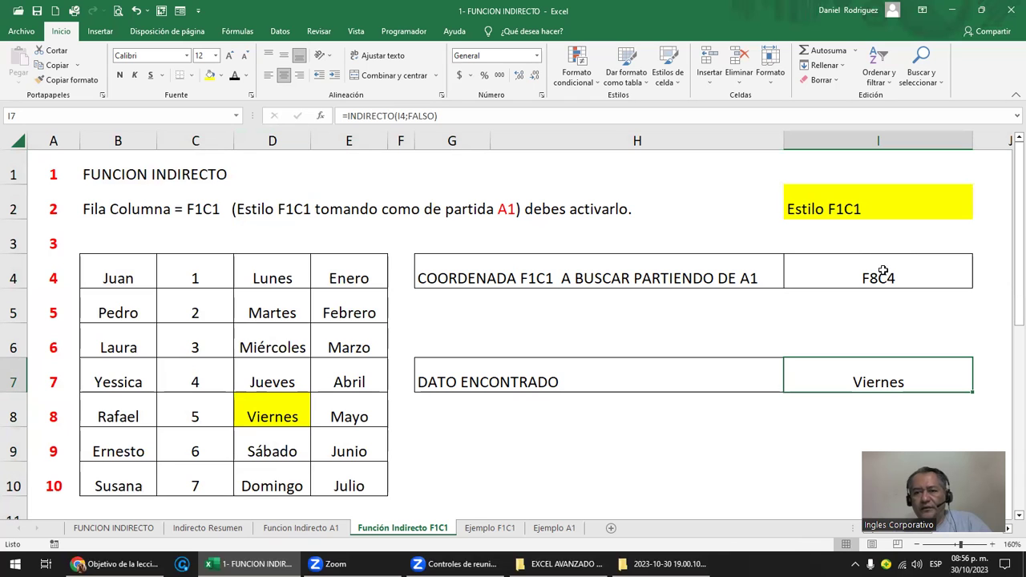
click(280, 415)
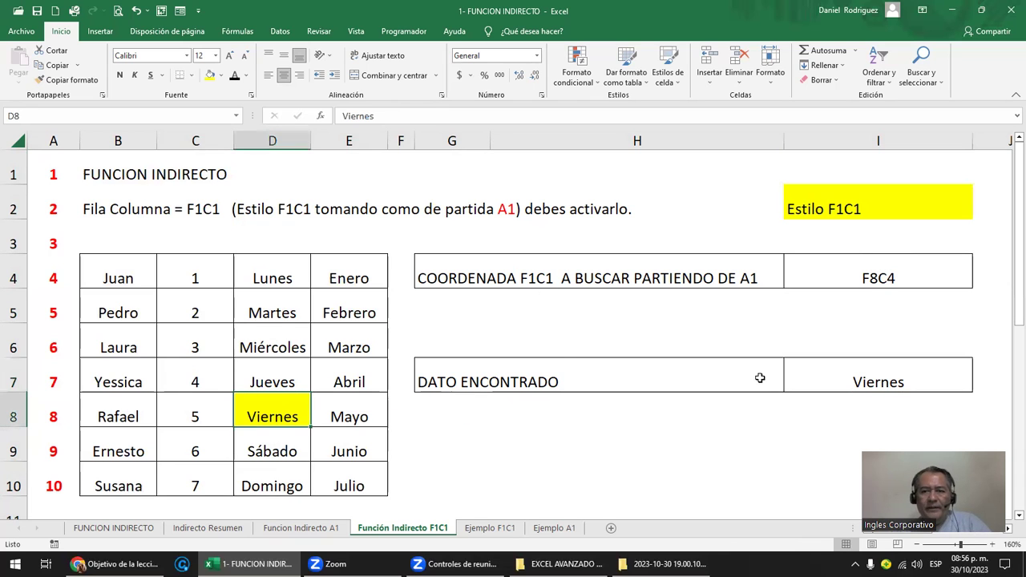
double_click(825, 374)
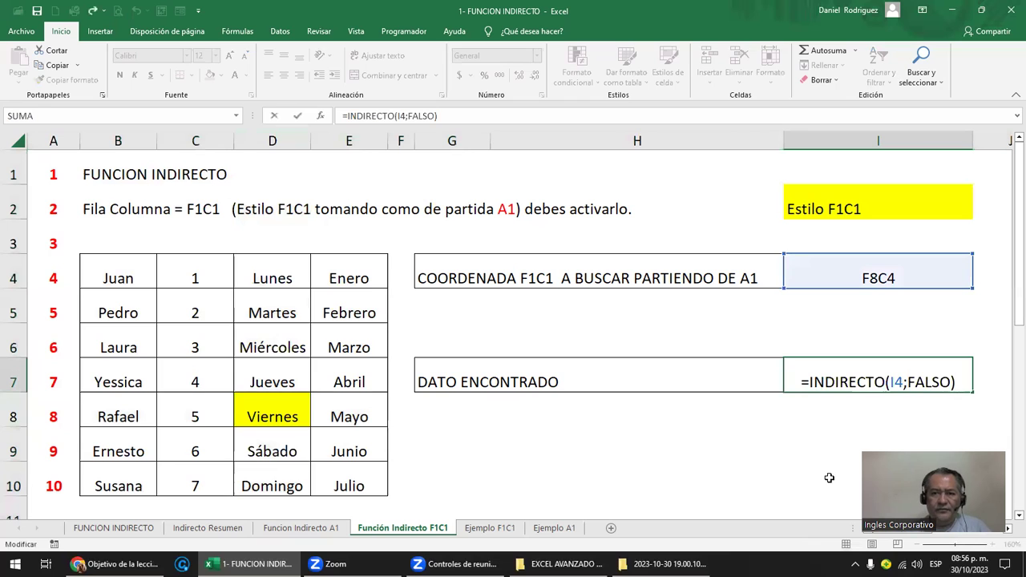
Clear I7 and re-enter =INDIRECTO(I4;FALSO) so it returns Viernes for F8C4
key(Return)
key(Up)
key(Delete)
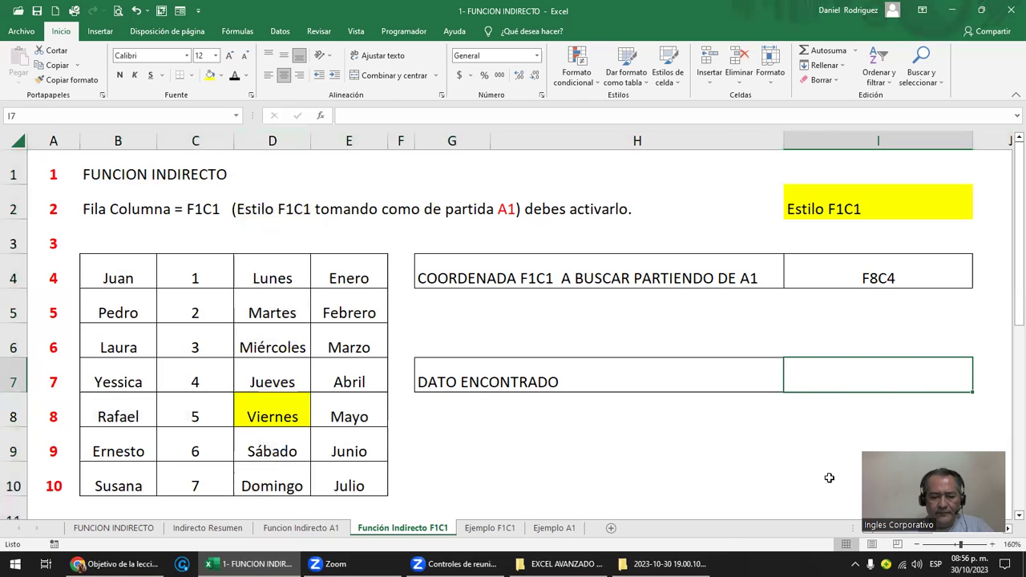
text(=IND)
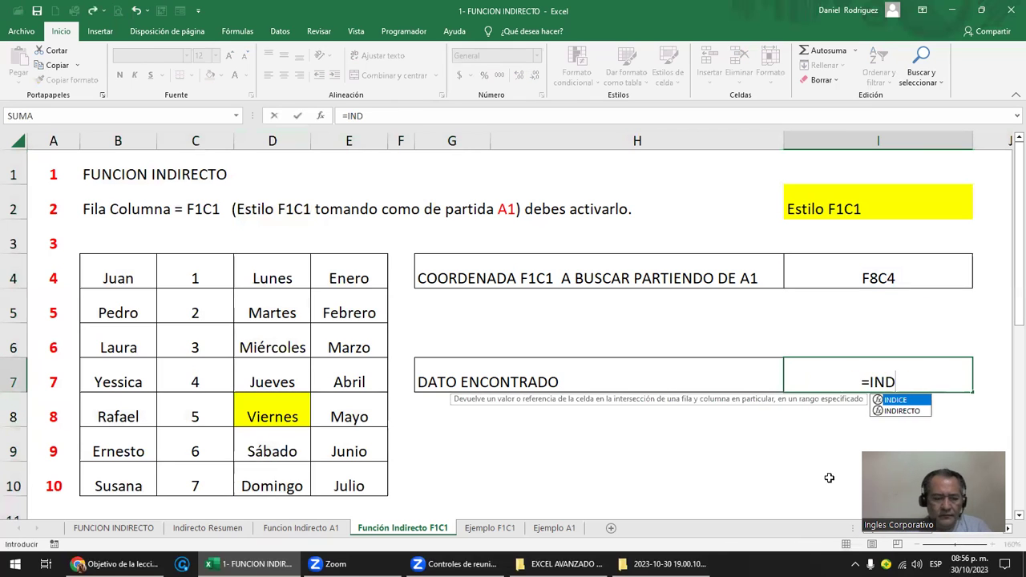
key(Down)
key(Tab)
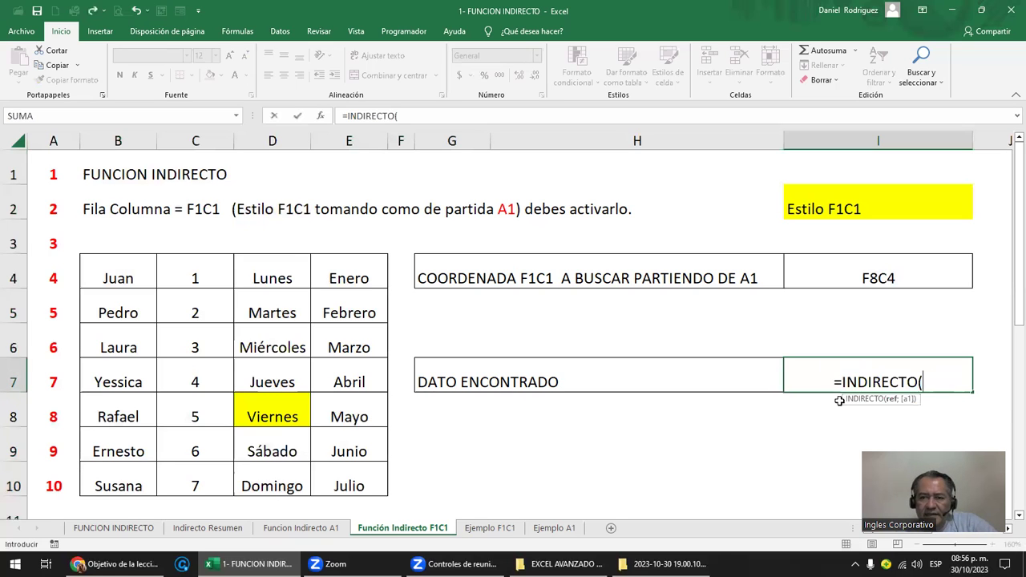
click(882, 275)
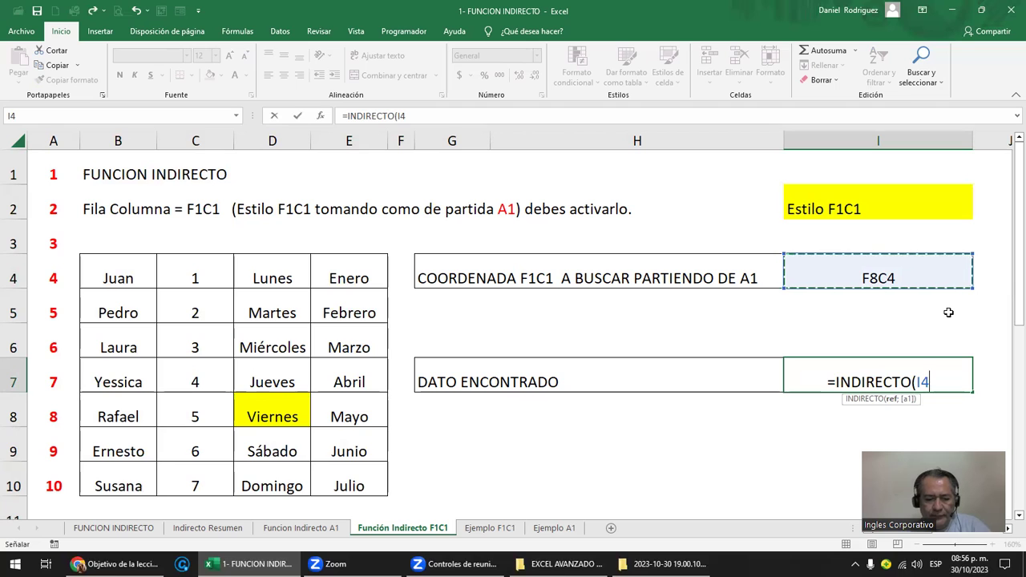
text(;)
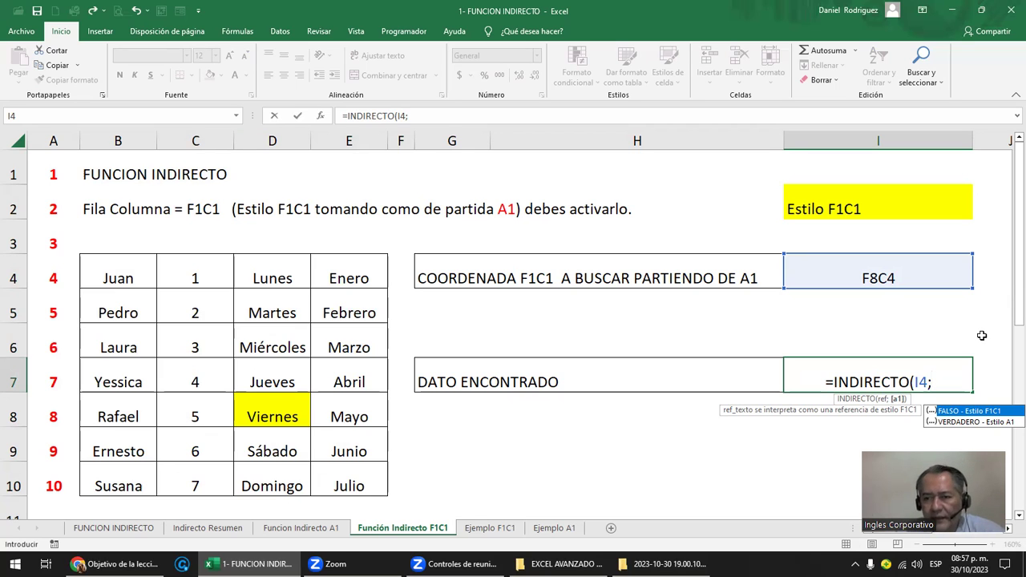
double_click(951, 412)
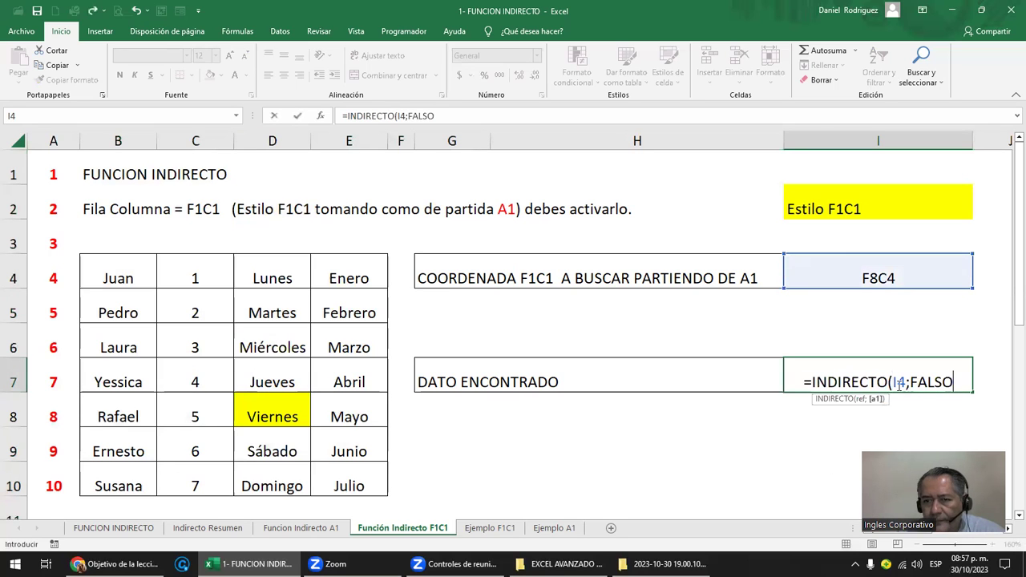
text())
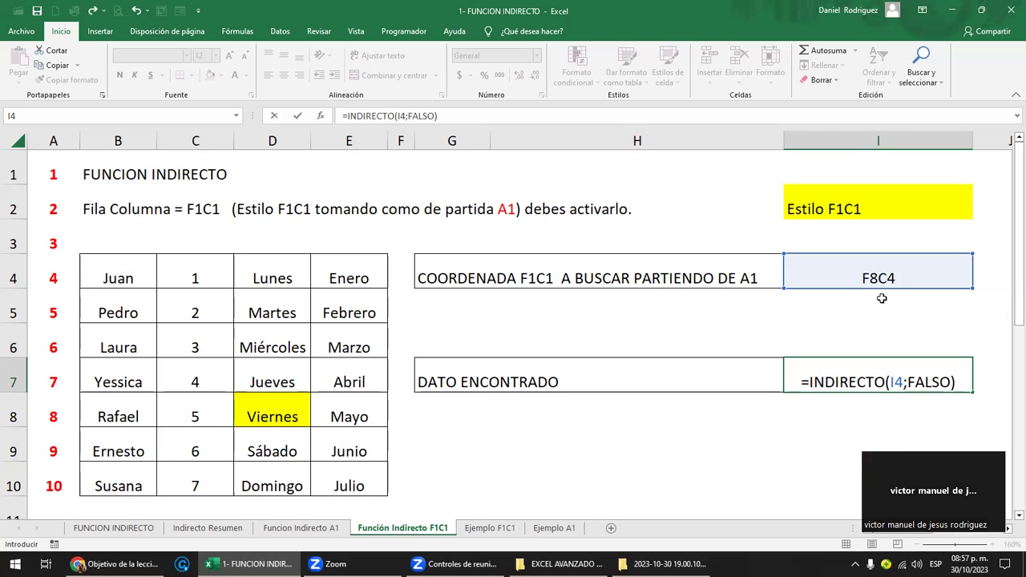
key(Return)
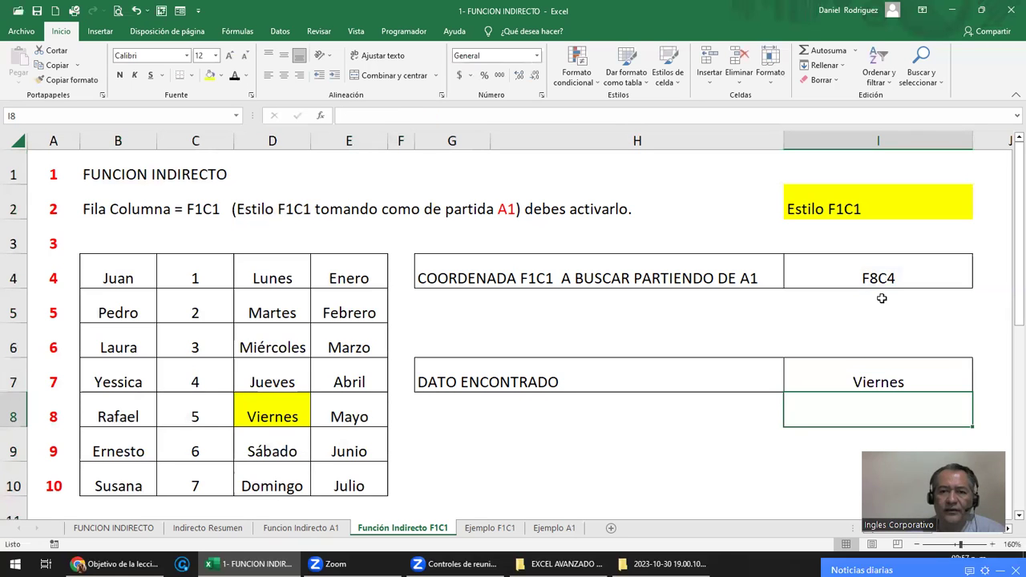
Dismiss the news popup and fill Rafael's cell B8 light blue
key(Down)
key(Down)
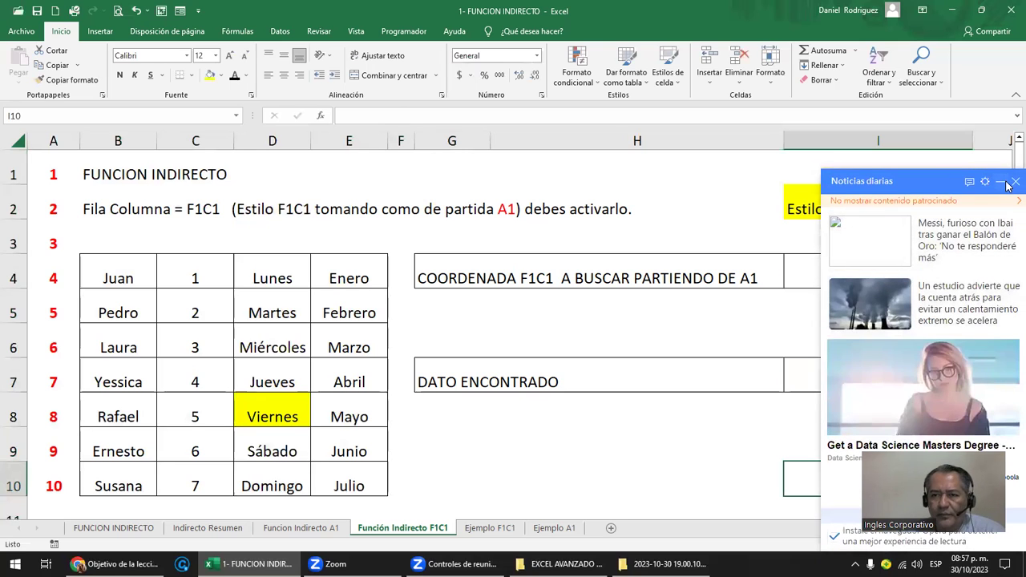
click(1012, 183)
click(872, 311)
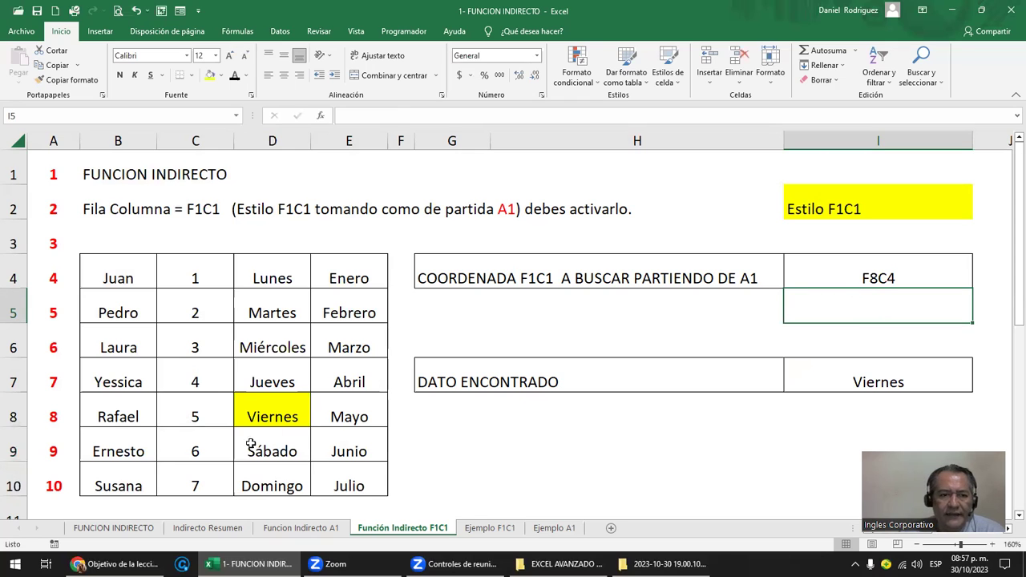
click(116, 418)
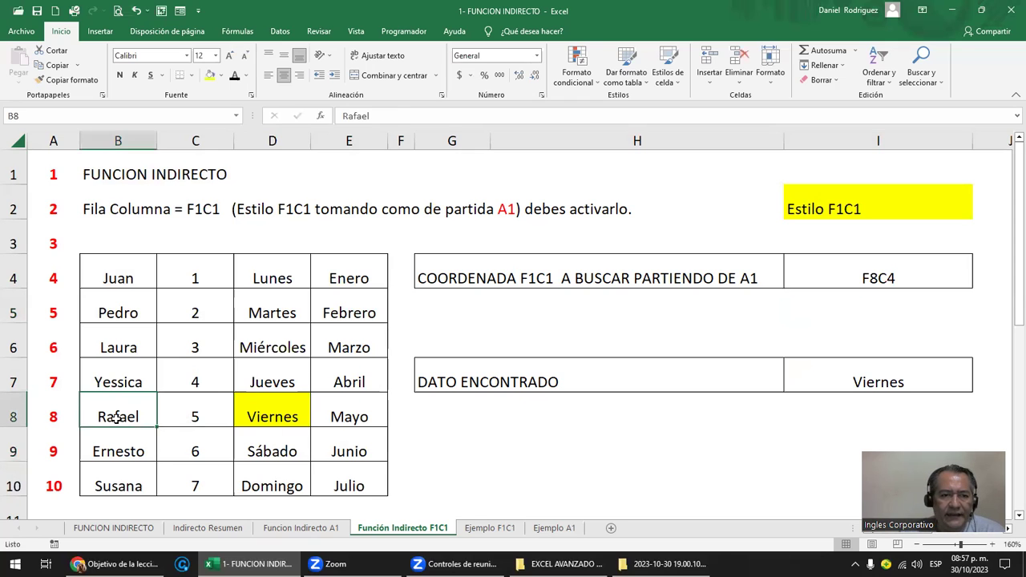
click(221, 75)
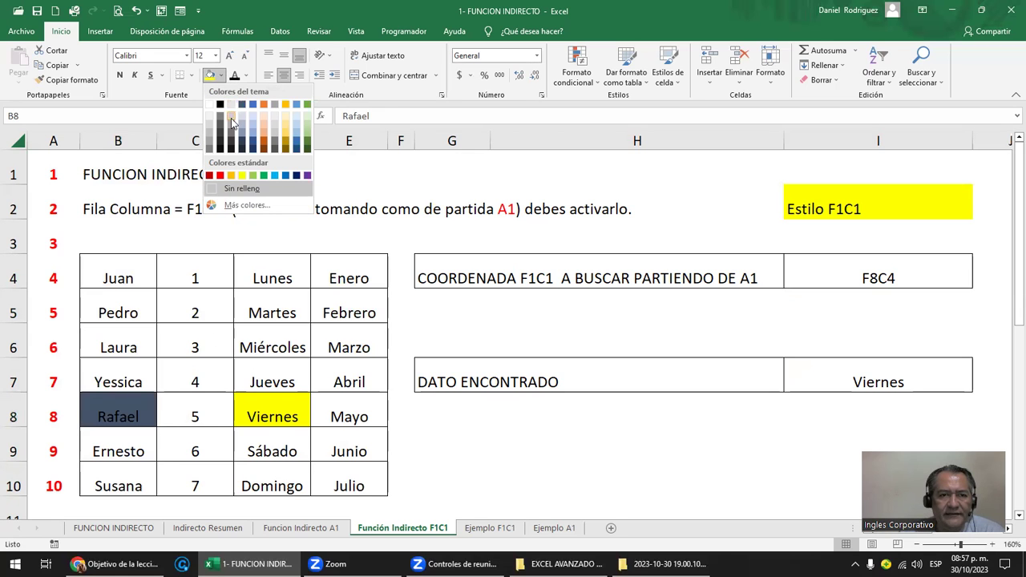
click(252, 126)
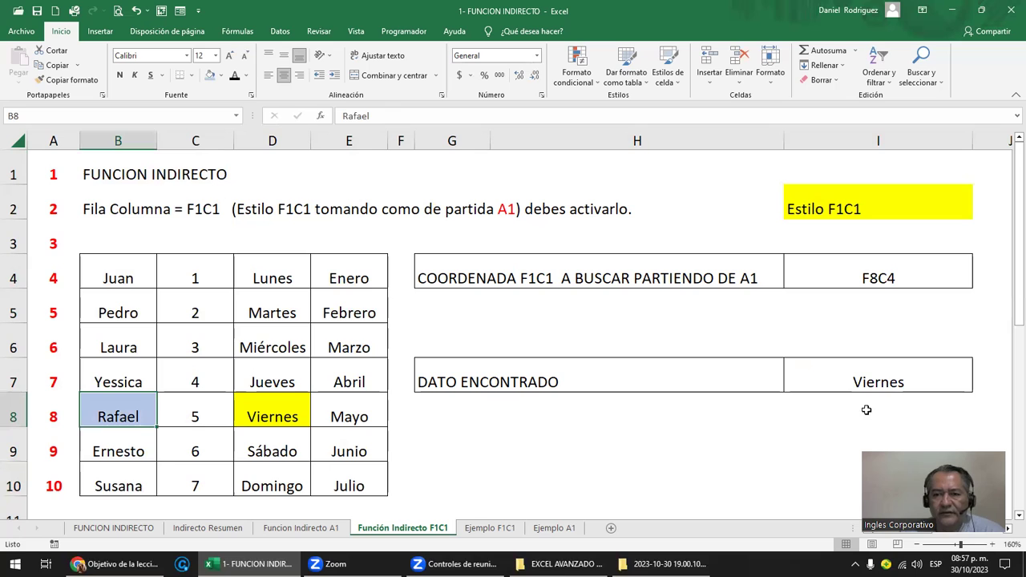
Delete the found value in I7, leaving the coordinate in I4 selected
click(880, 287)
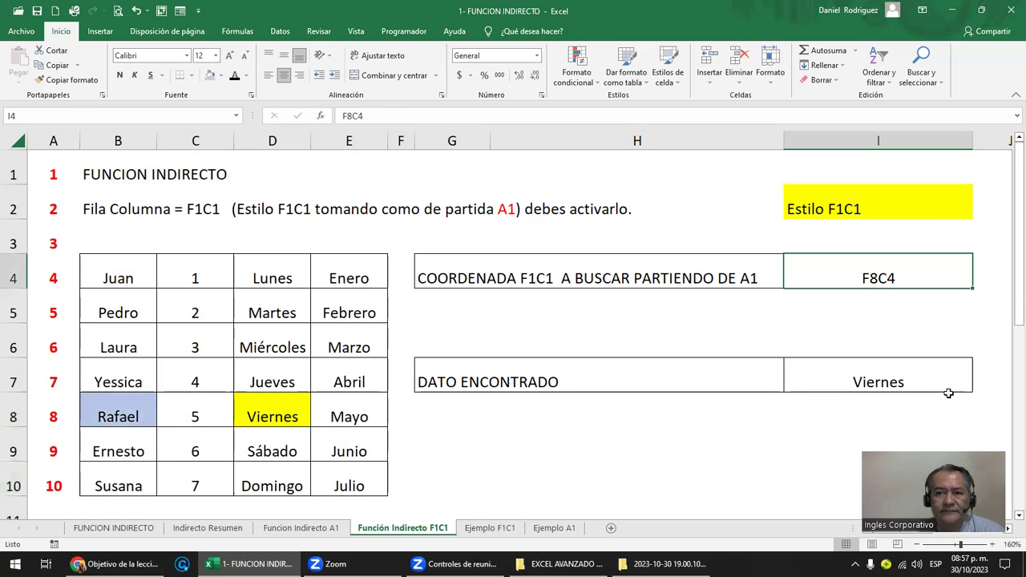
click(876, 380)
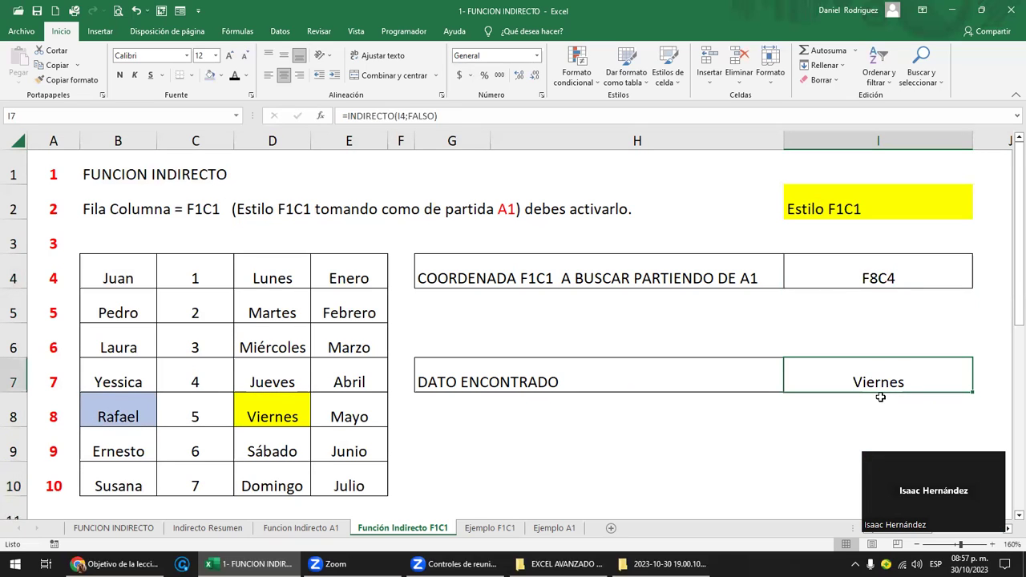
key(Delete)
click(882, 280)
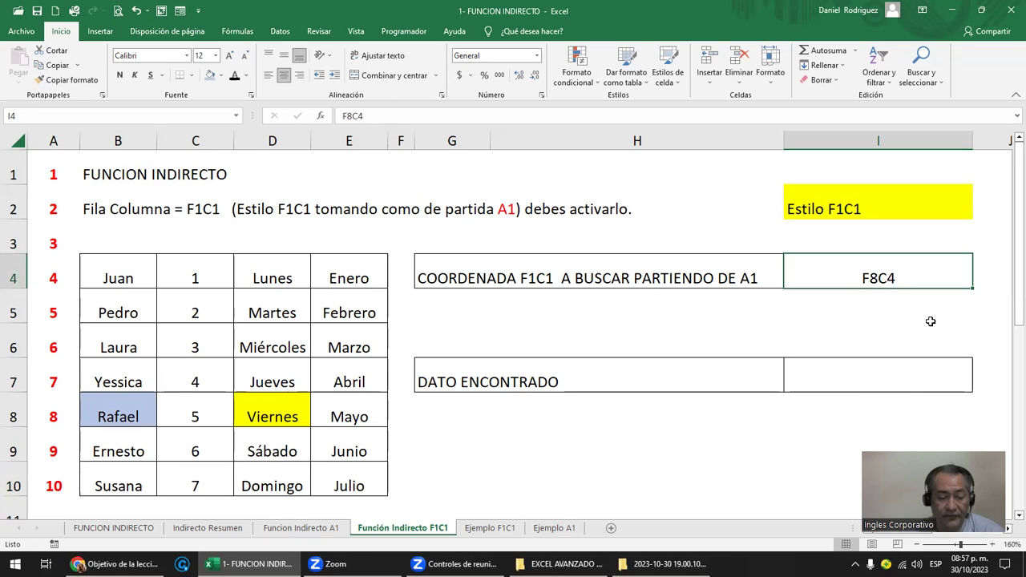
Edit the I4 coordinate from F8C4 to F8C2, pointing at Rafael in B8
key(F2)
key(BackSpace)
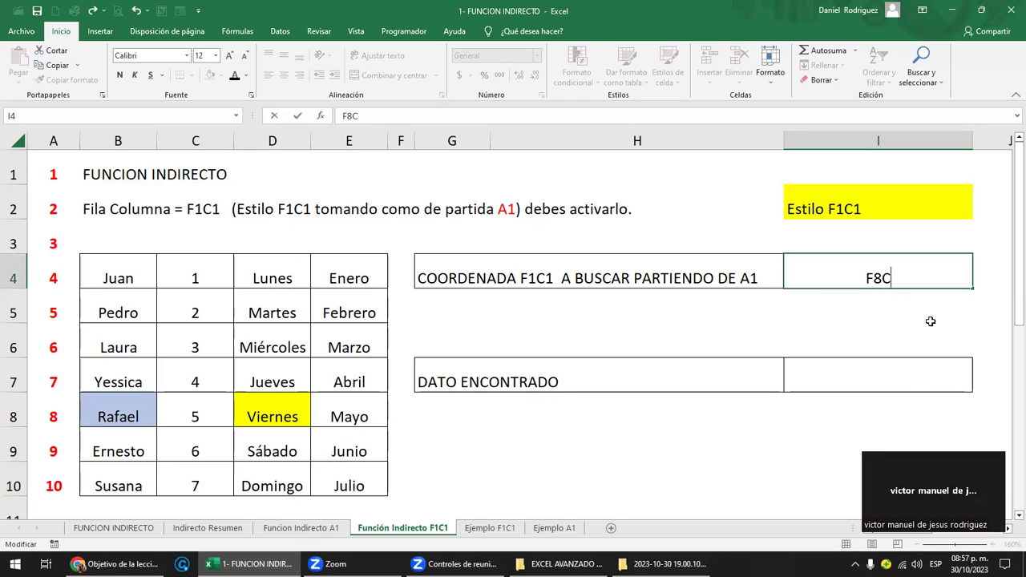
text(2)
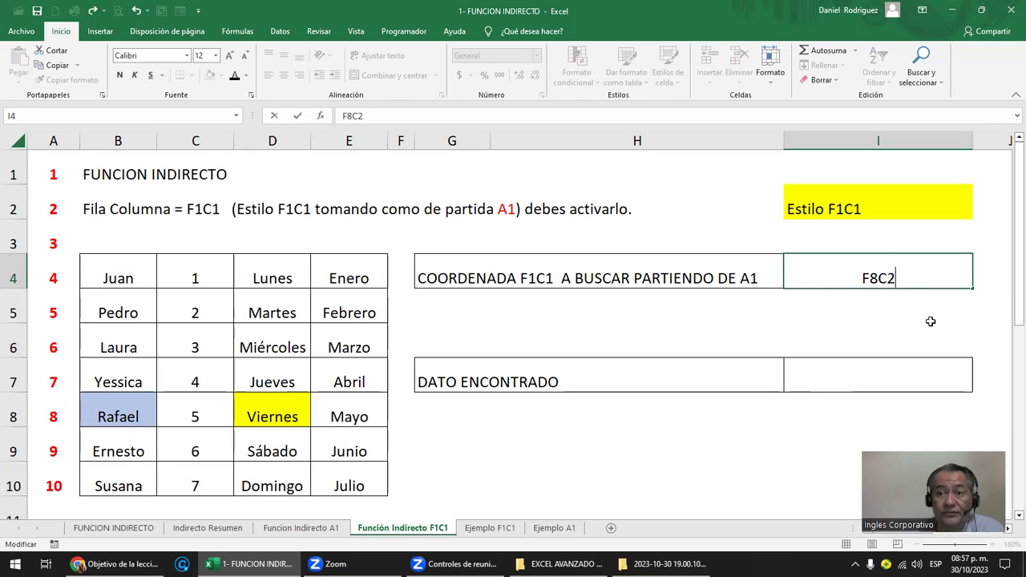
key(Return)
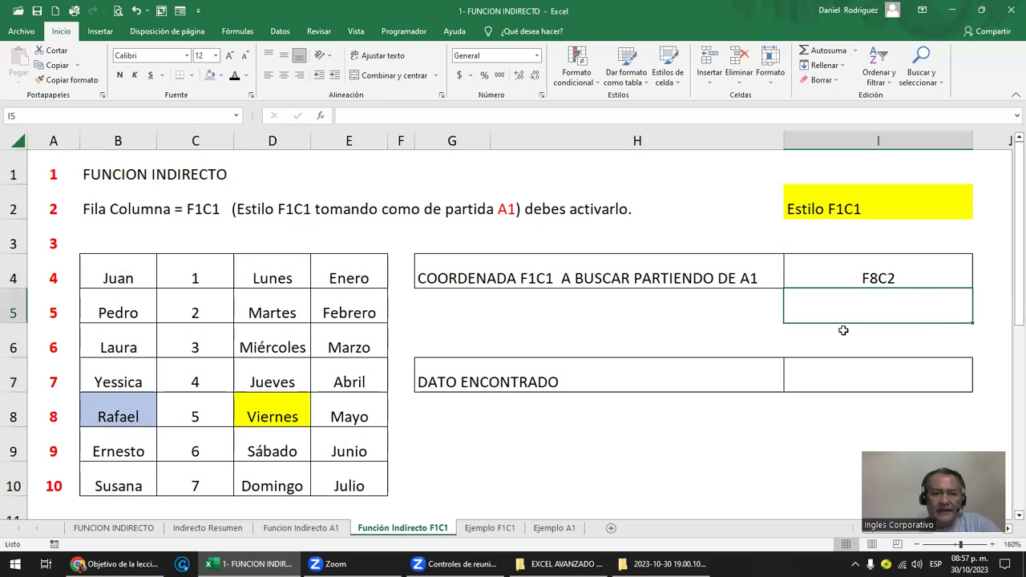
click(869, 273)
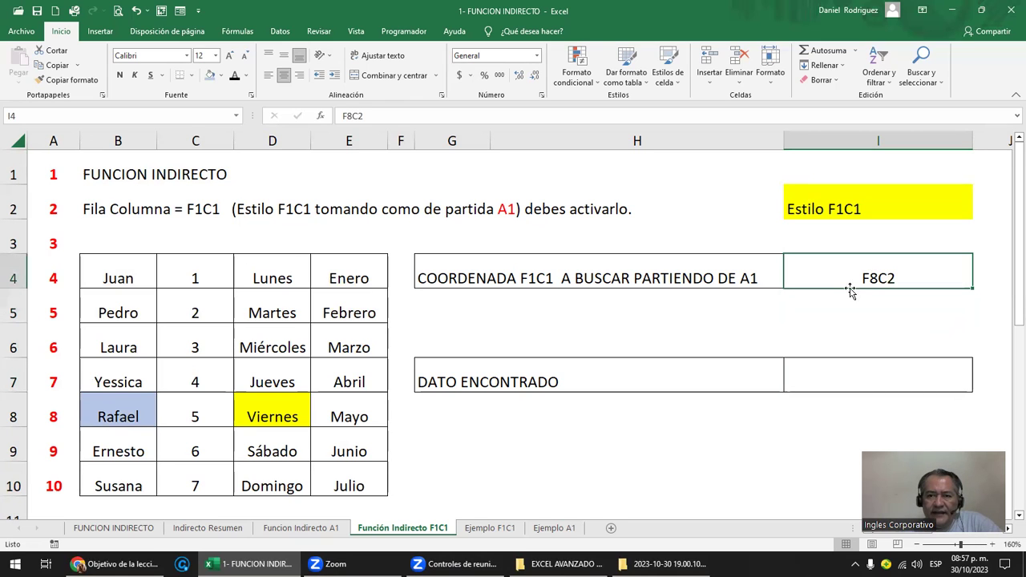
click(107, 410)
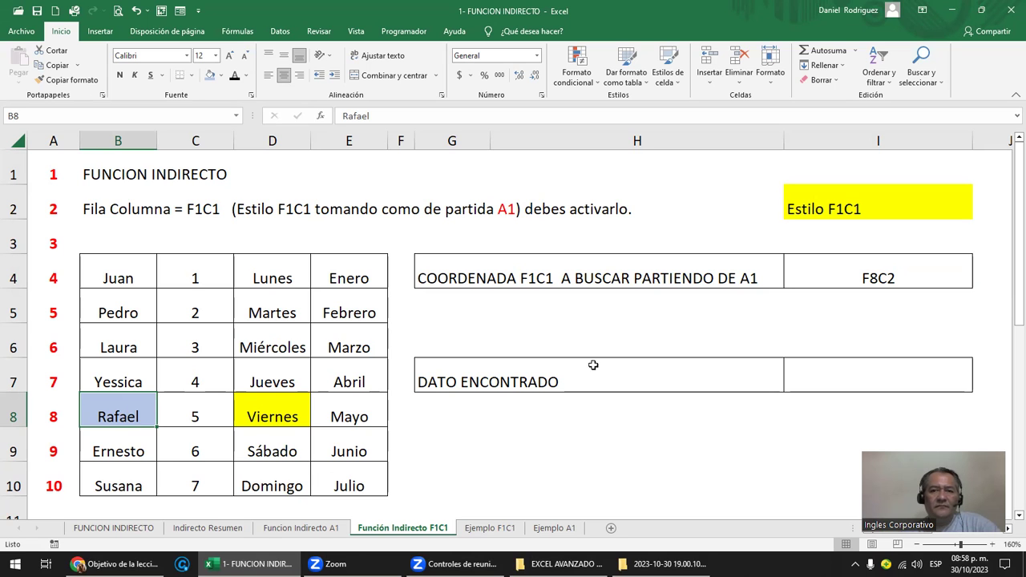
click(792, 362)
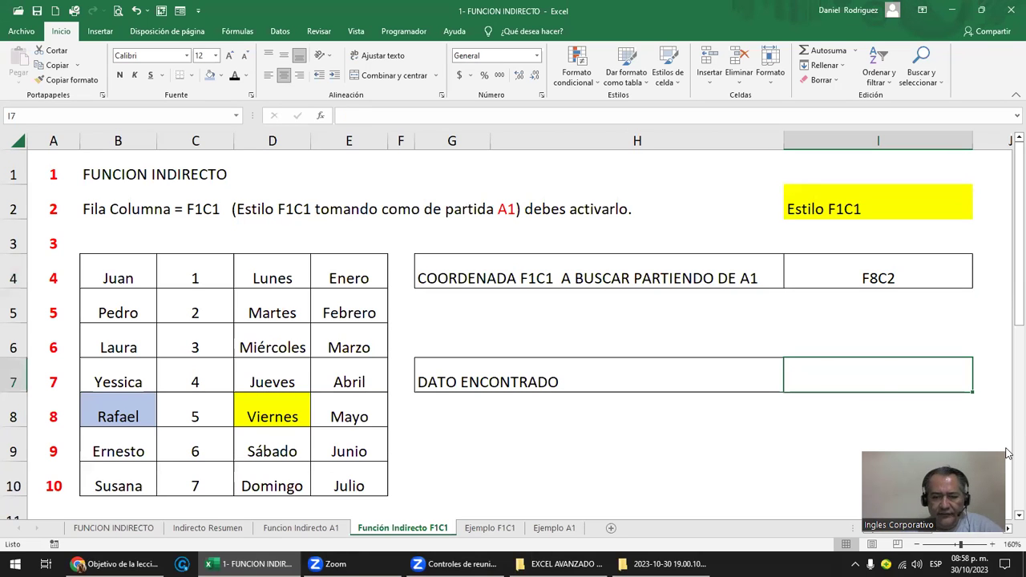
Enter =INDIRECTO(I4;VERDADERO) in I7, which returns #¡REF! for the F1C1 coordinate
text(=IN)
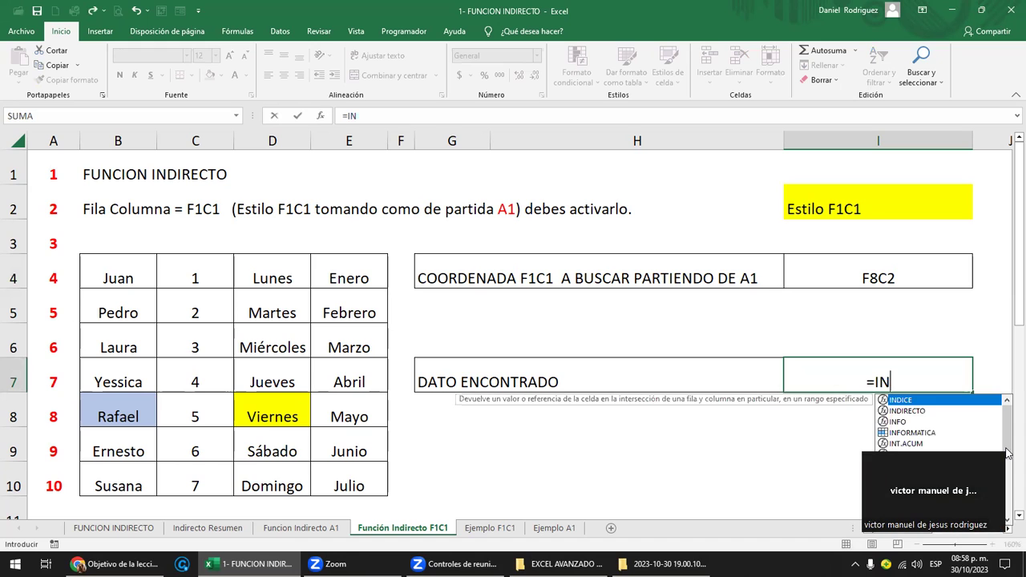
key(Down)
key(Down)
key(Up)
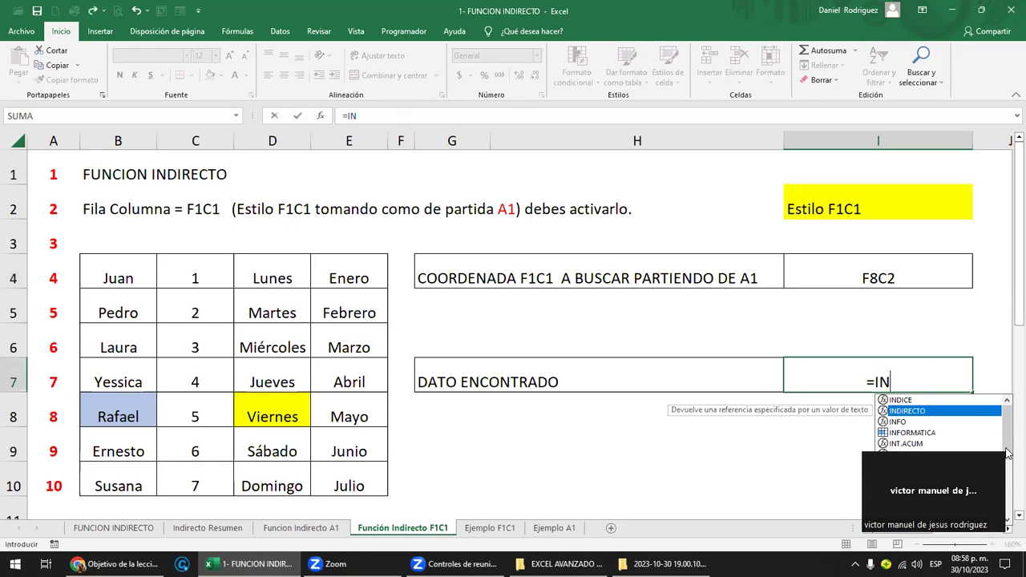
key(Tab)
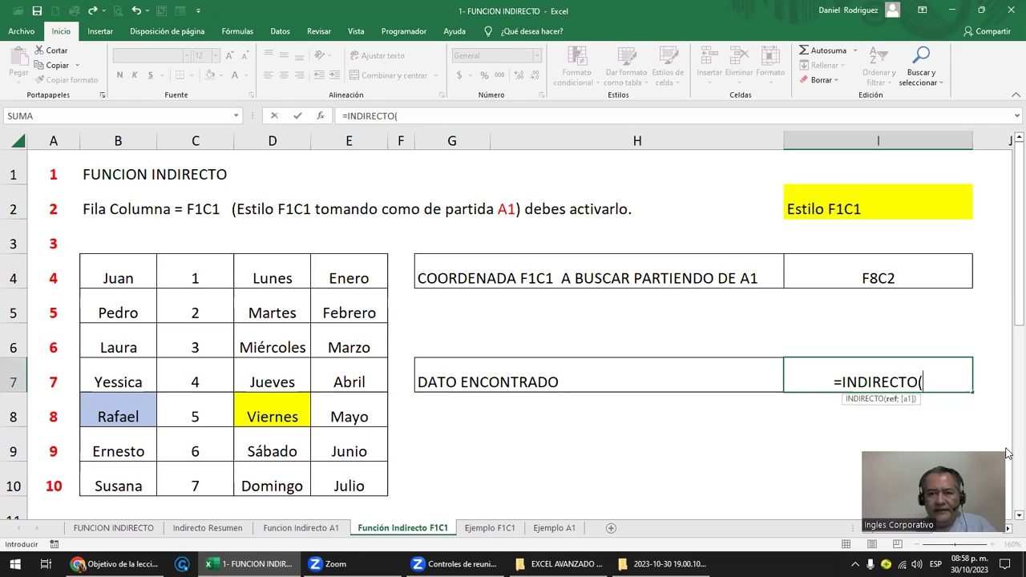
click(873, 267)
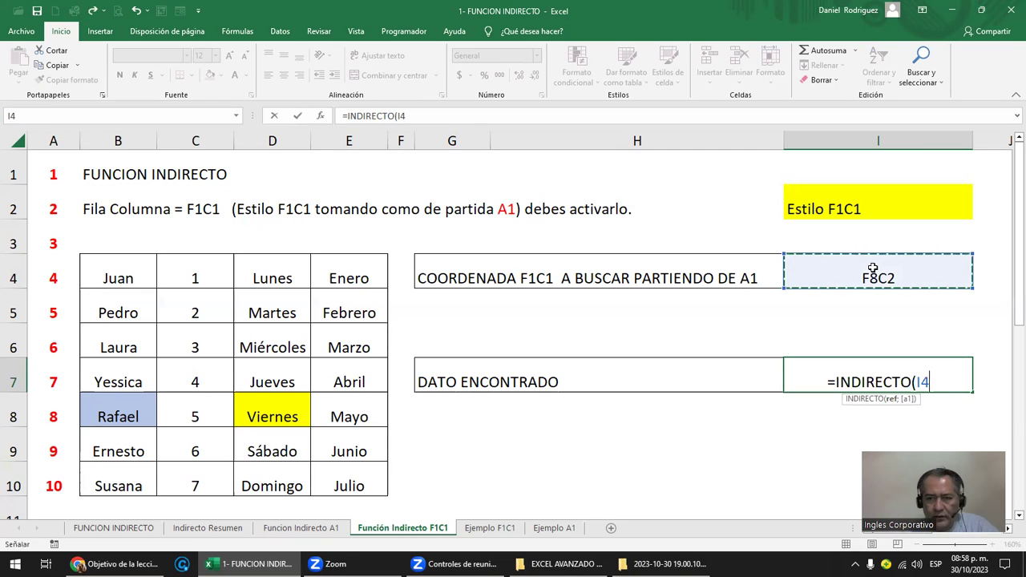
text(;)
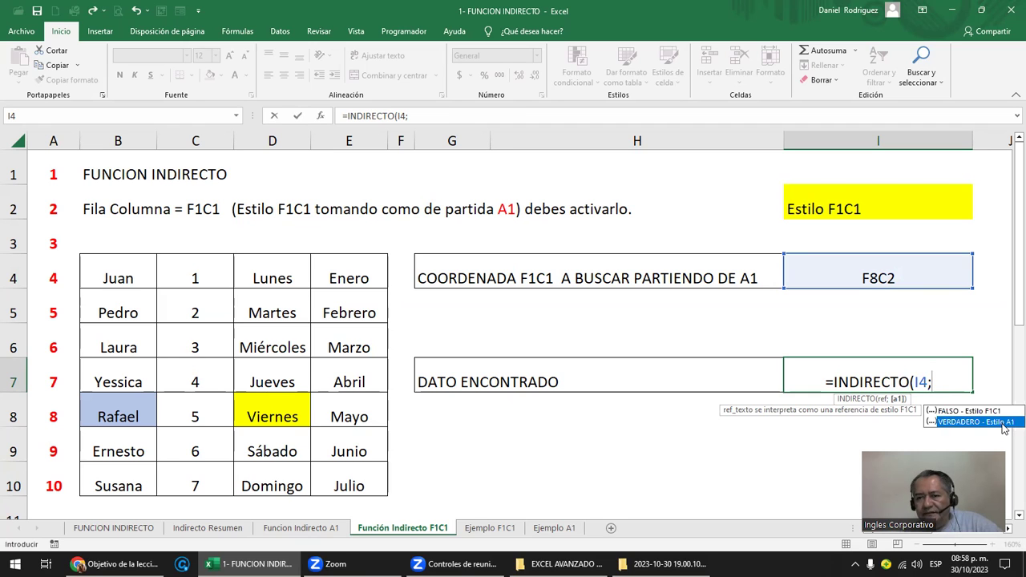
double_click(1000, 422)
key(Return)
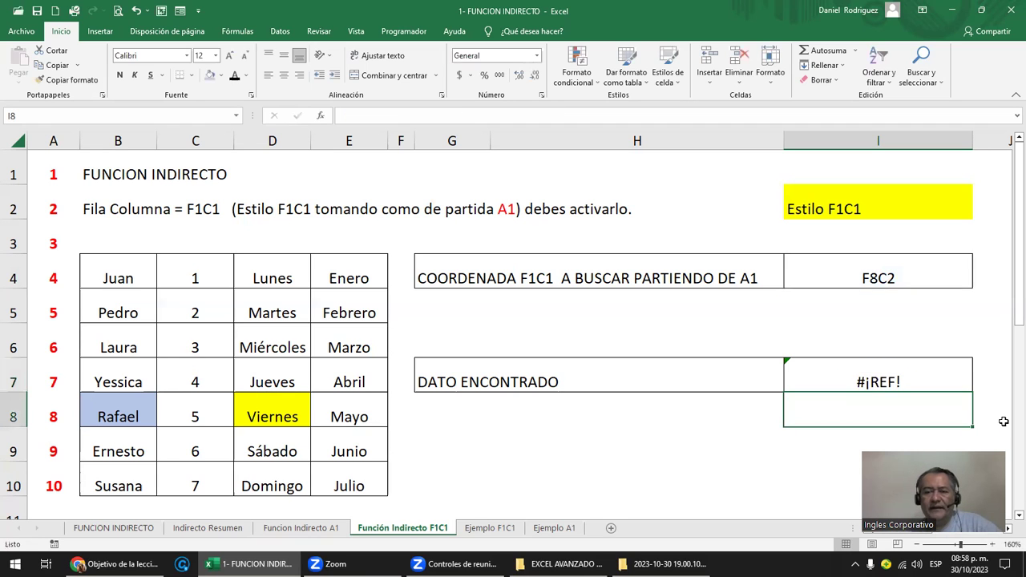
Switch the second argument to FALSO so I7 returns Rafael for F8C2
key(Up)
key(F2)
key(BackSpace)
key(BackSpace)
key(BackSpace)
key(BackSpace)
key(BackSpace)
key(BackSpace)
key(BackSpace)
key(BackSpace)
key(BackSpace)
key(BackSpace)
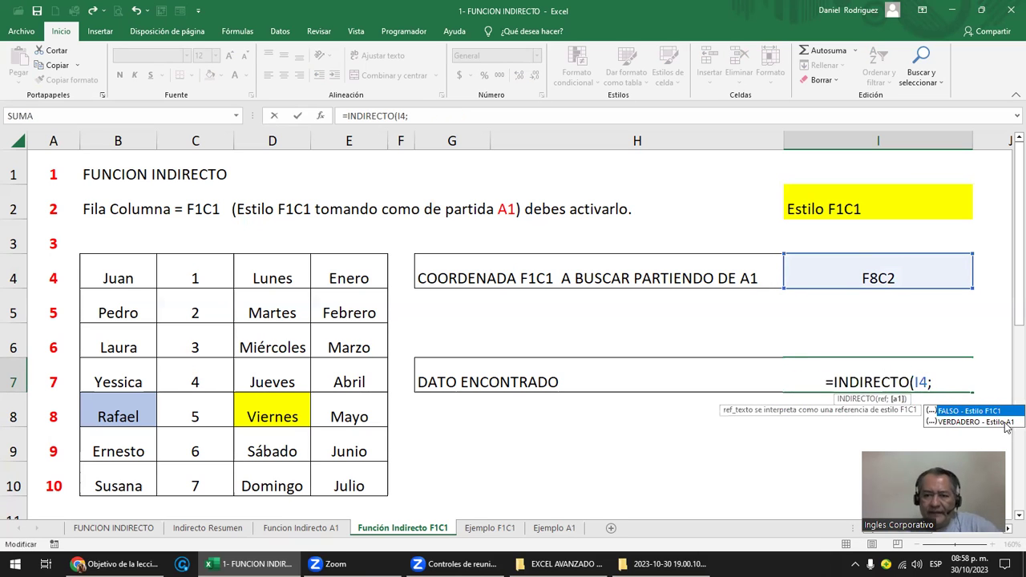
double_click(968, 410)
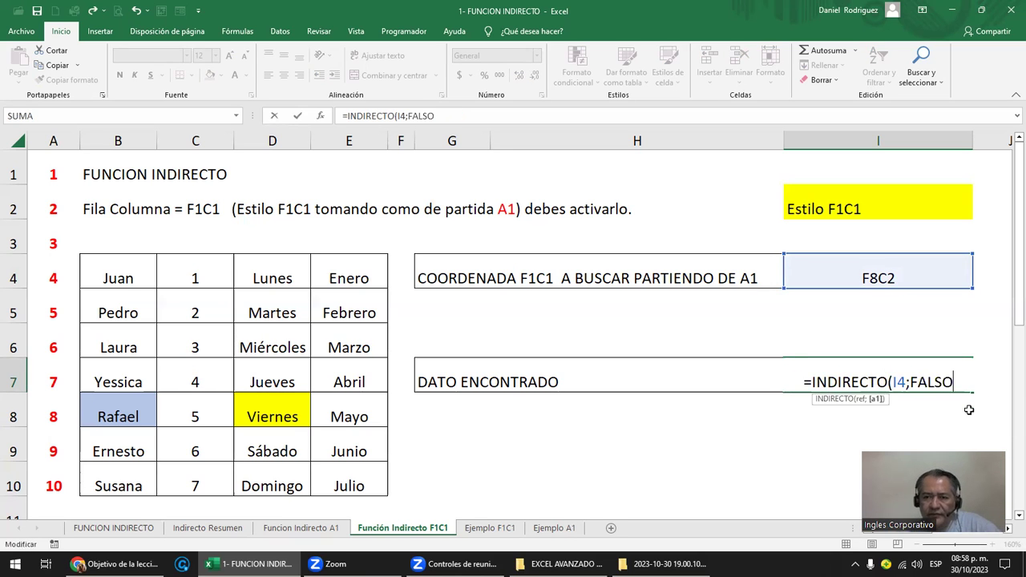
key(Return)
key(Up)
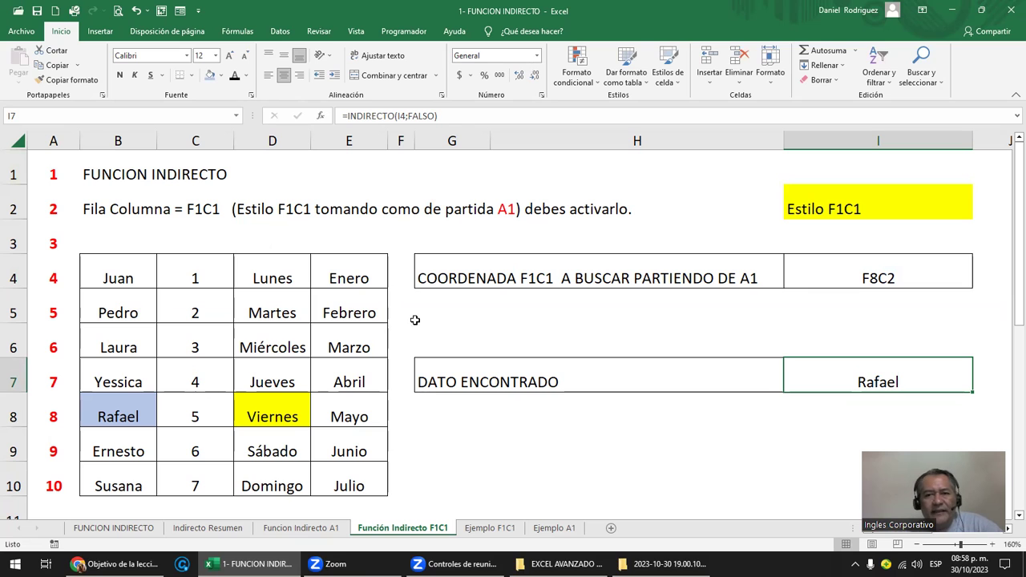
click(898, 278)
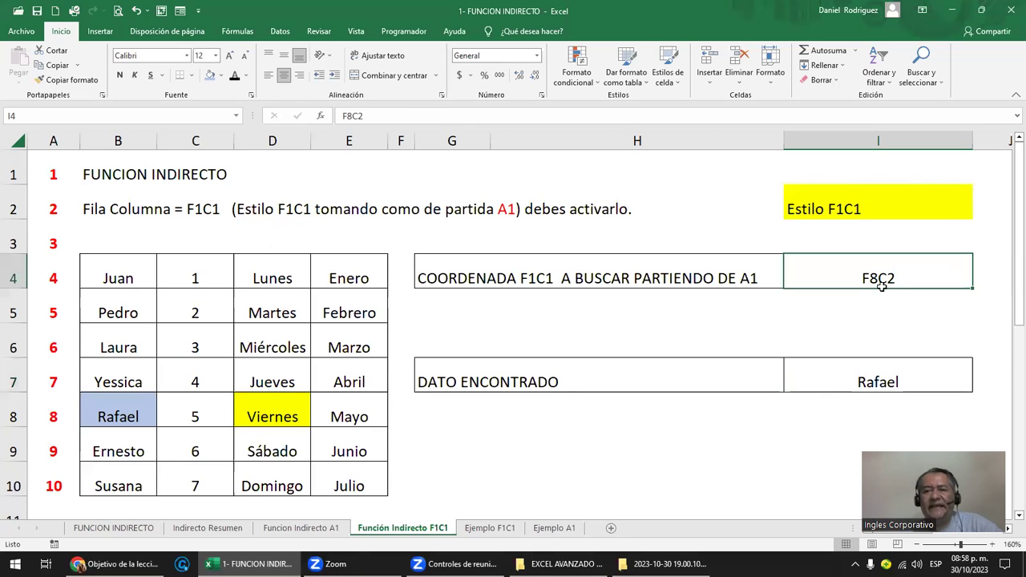
click(897, 382)
double_click(922, 387)
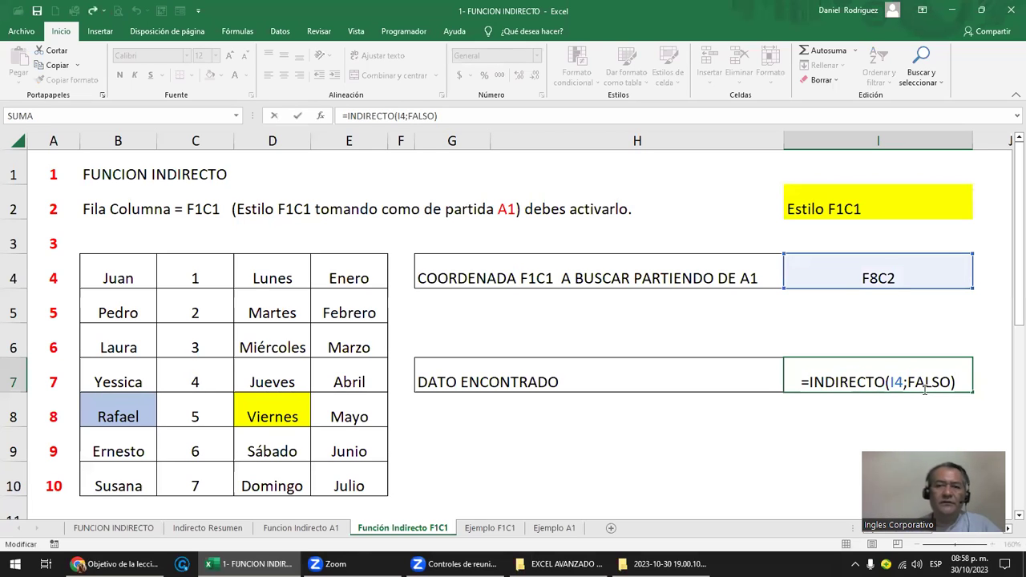
key(ctrl+Return)
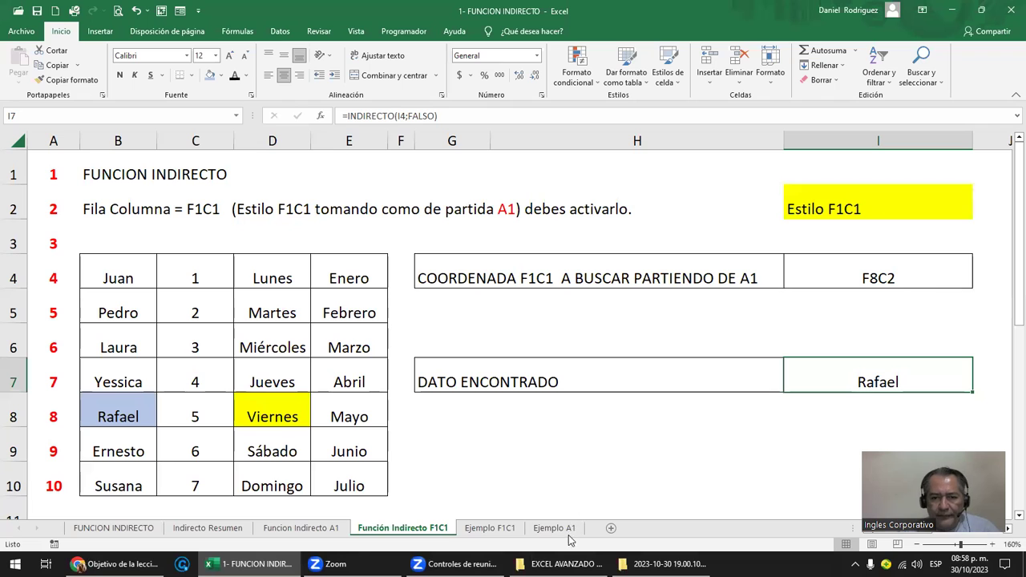
On the Ejemplo F1C1 sheet, clear the seller and month entries in C10:C11
click(503, 530)
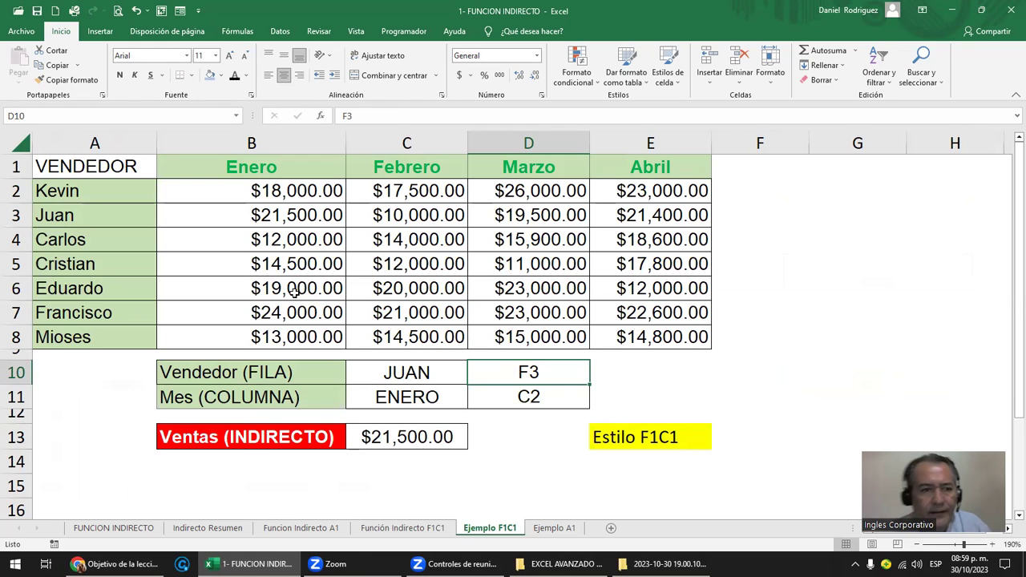
click(100, 195)
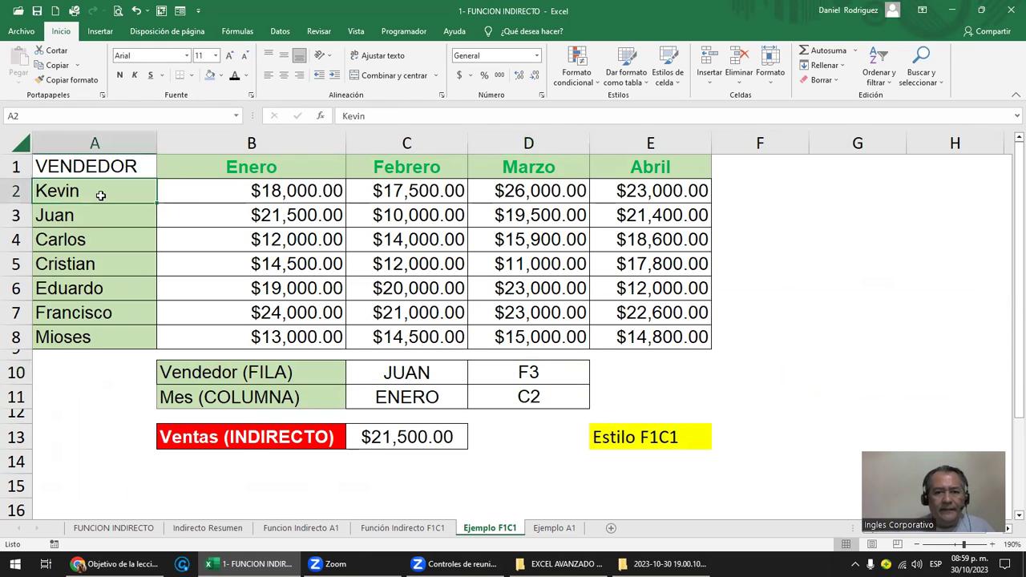
click(431, 374)
key(shift+Down)
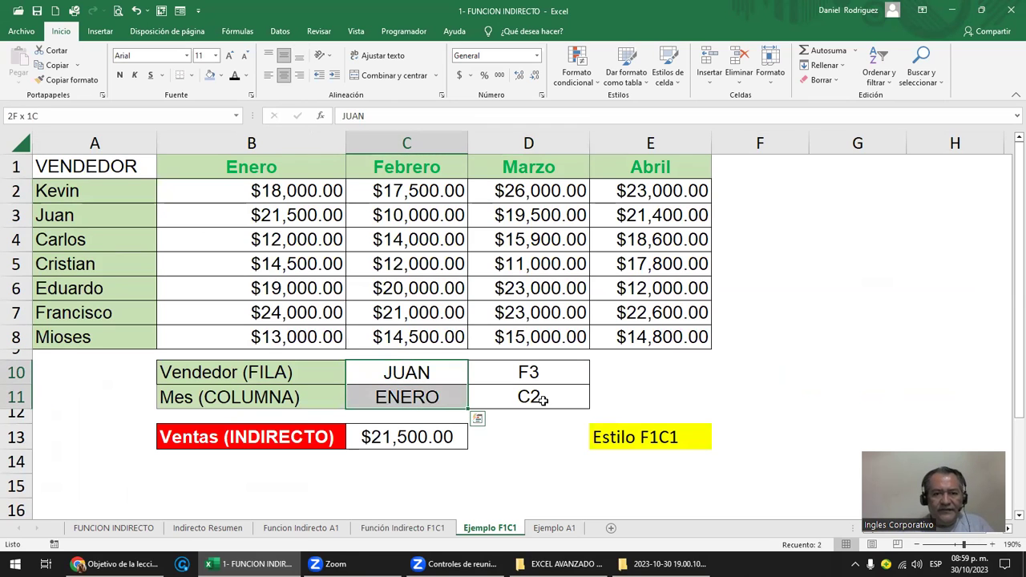
key(Delete)
Clear the $21,500.00 result in C13 and the F3 and C2 coordinates in D10:D11
key(Down)
key(Down)
key(Down)
key(Delete)
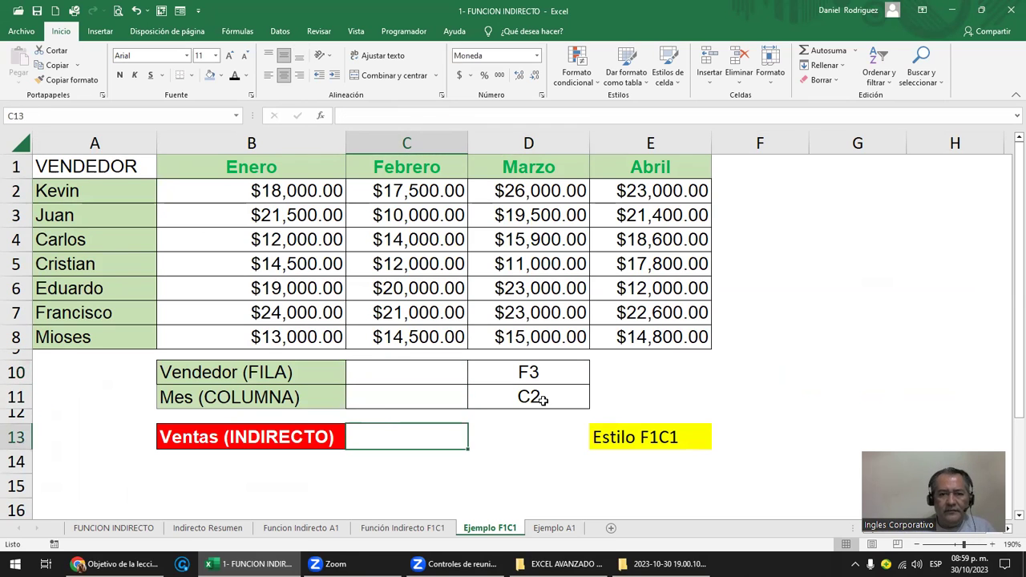
key(Up)
key(Up)
key(Right)
key(Up)
key(Delete)
key(Down)
key(Delete)
key(Left)
key(Up)
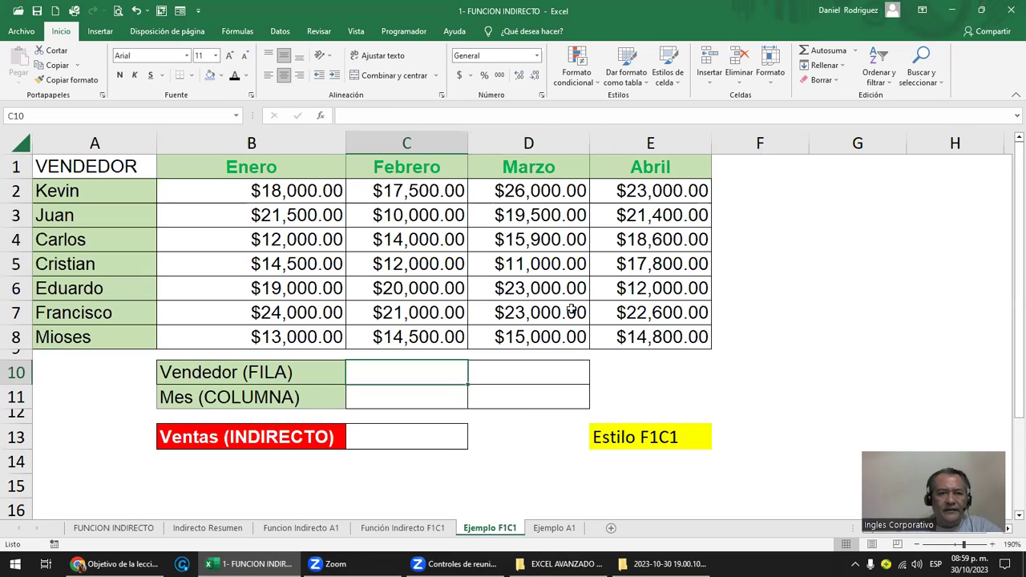
Fill Cristian's name cell A5 yellow
click(107, 264)
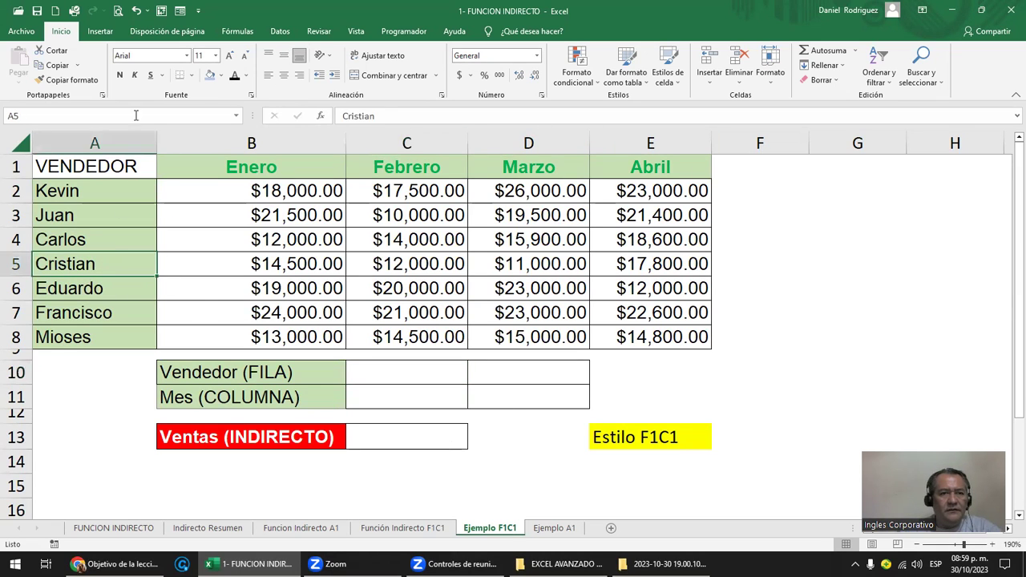
click(221, 76)
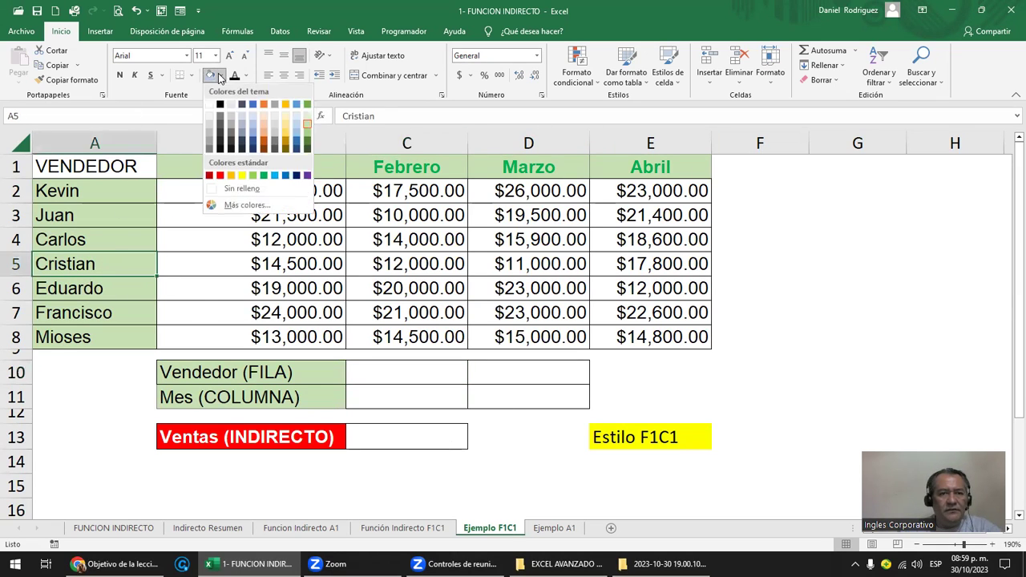
click(242, 176)
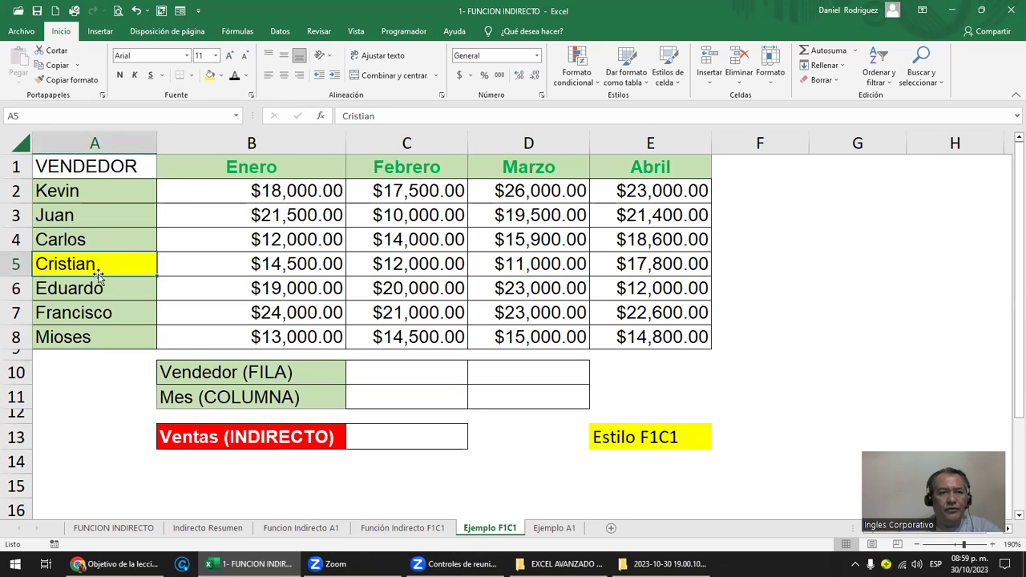
Merge D10 and D11 into a single cell
click(396, 373)
drag(545, 371, 550, 390)
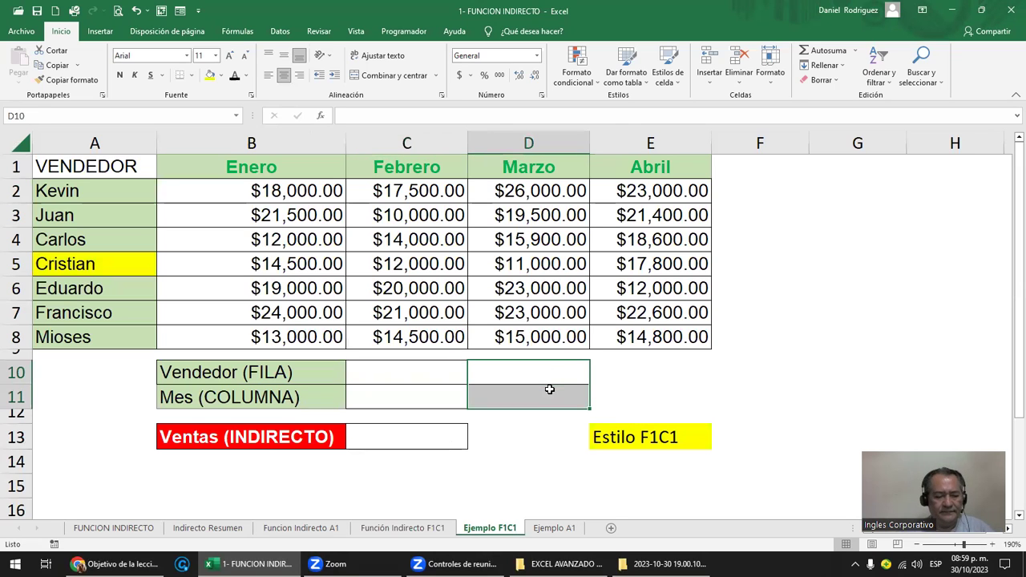
click(377, 75)
Enter F5 as the row in C10 and C1 as the column in C11
click(397, 378)
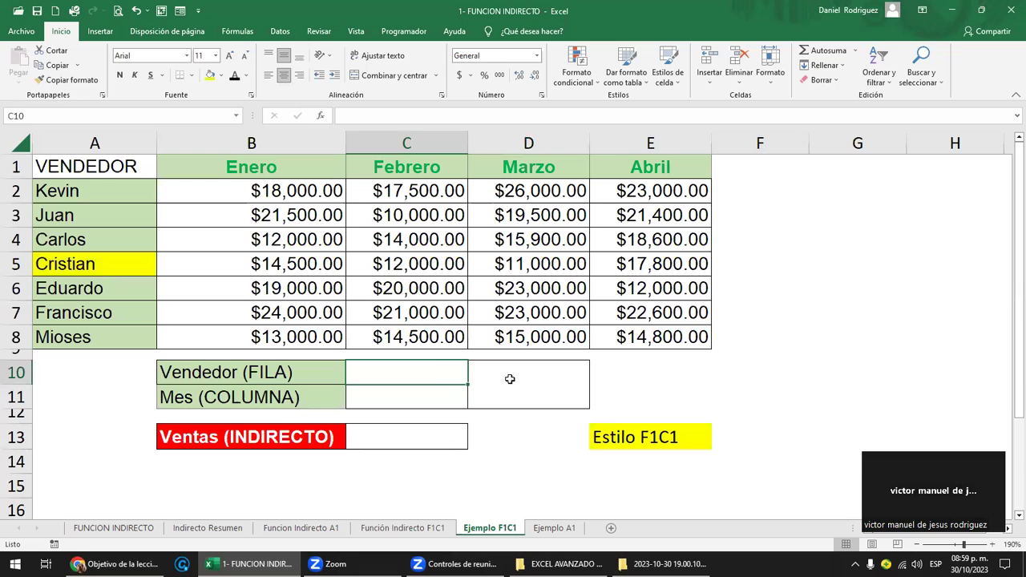
text(F)
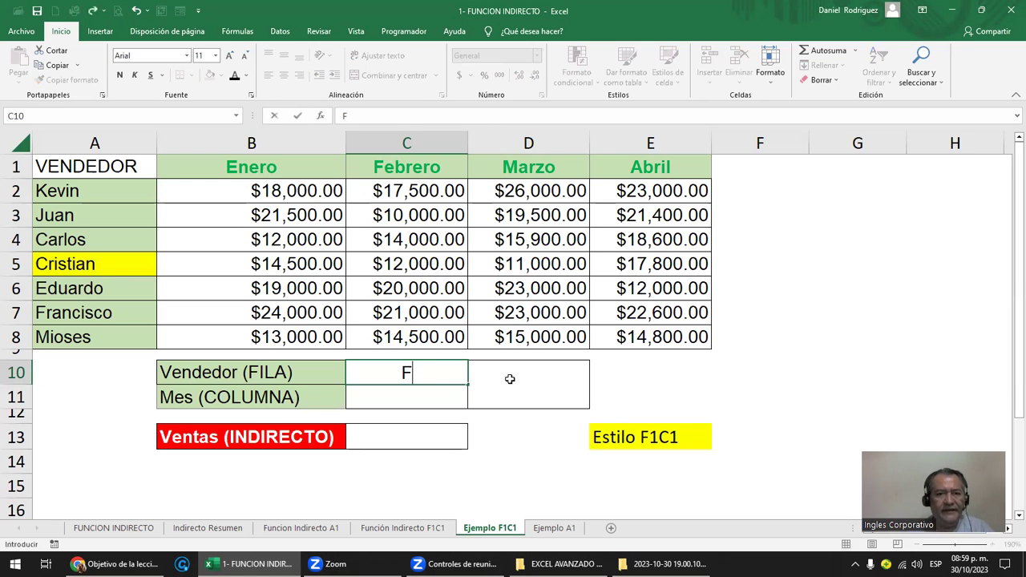
text(5)
key(Return)
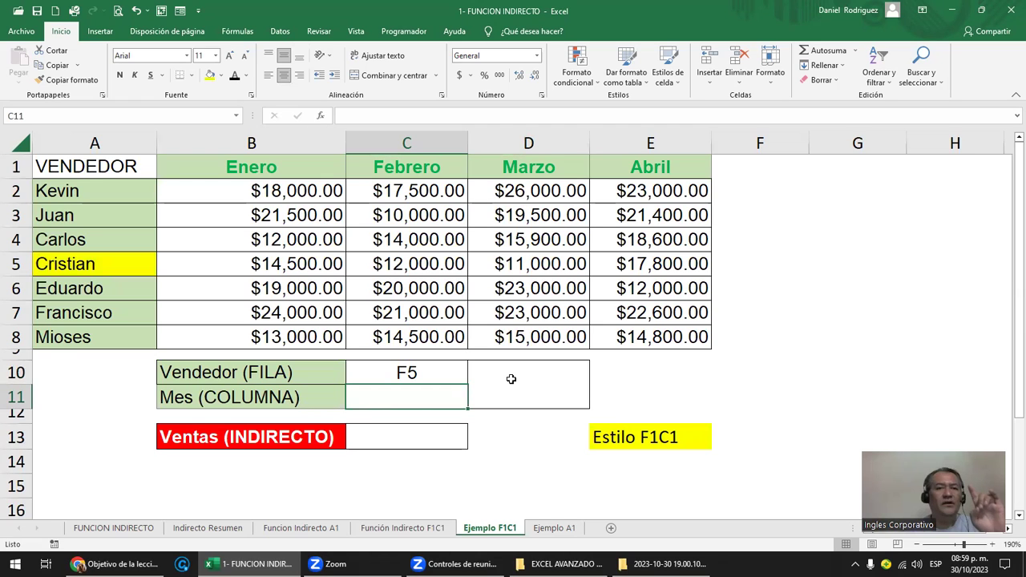
click(645, 441)
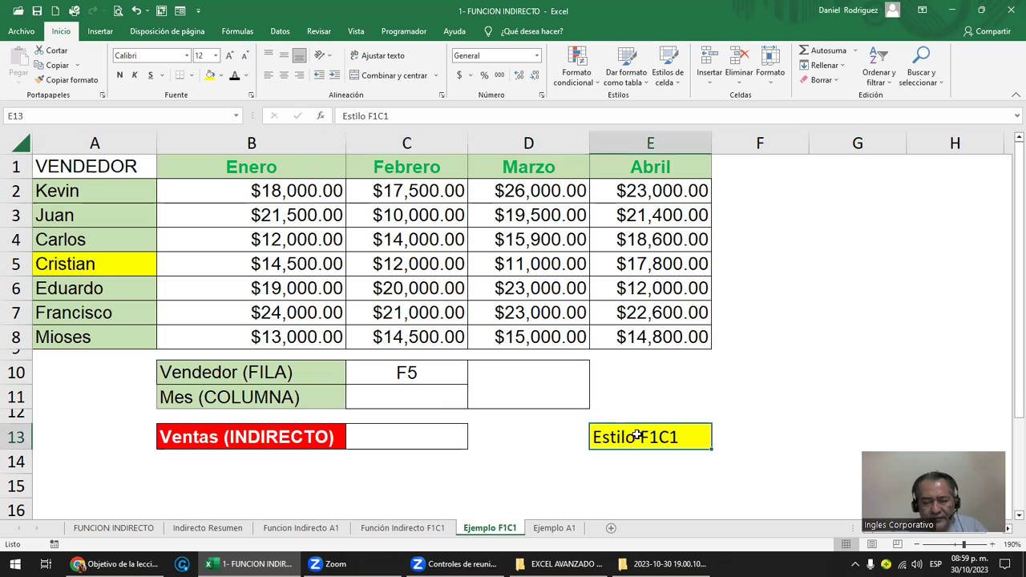
click(432, 399)
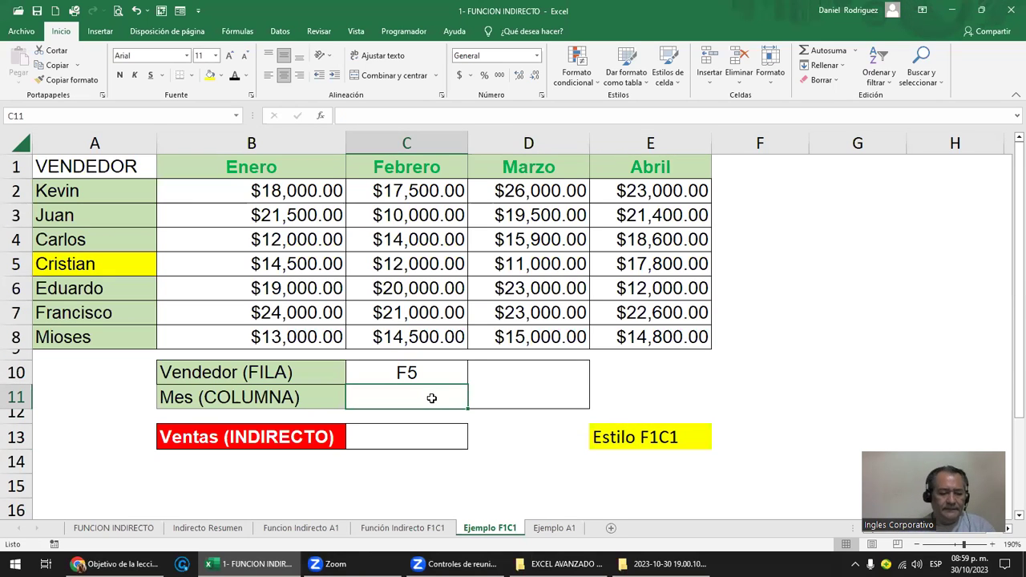
text(C)
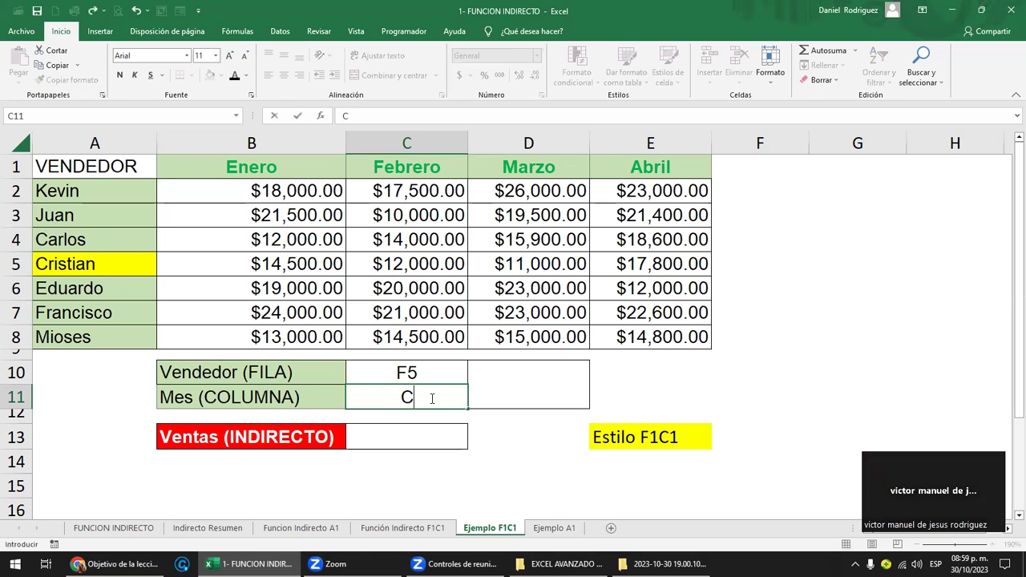
text(1)
key(Return)
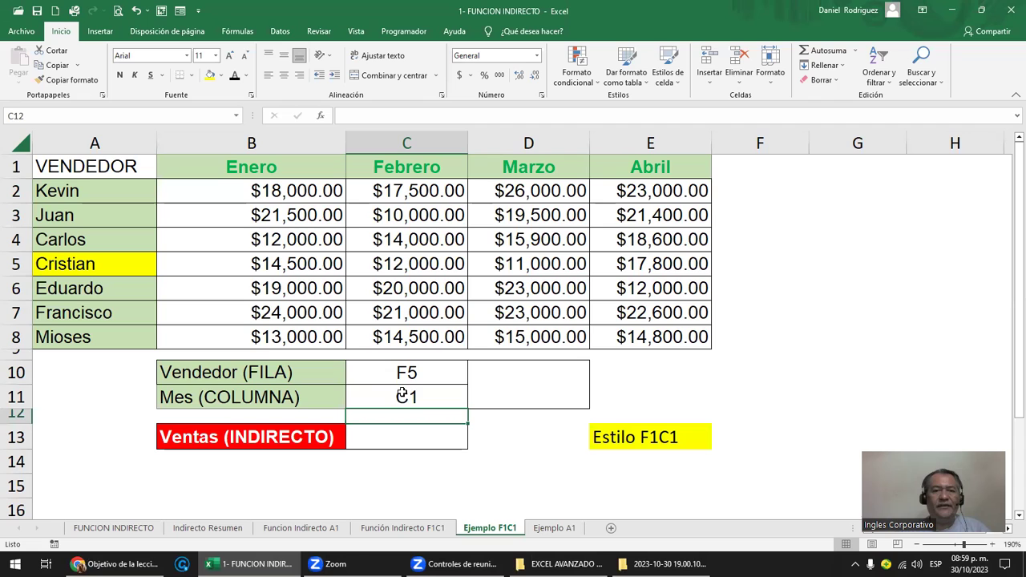
click(522, 380)
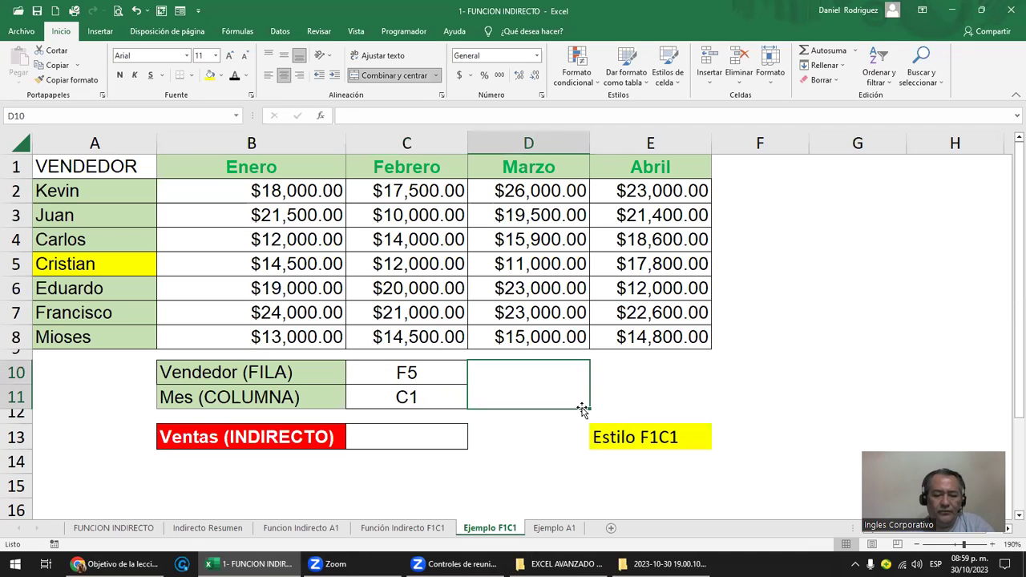
Enter =C10&C11 in merged D10 so it displays the coordinate F5C1
text(=)
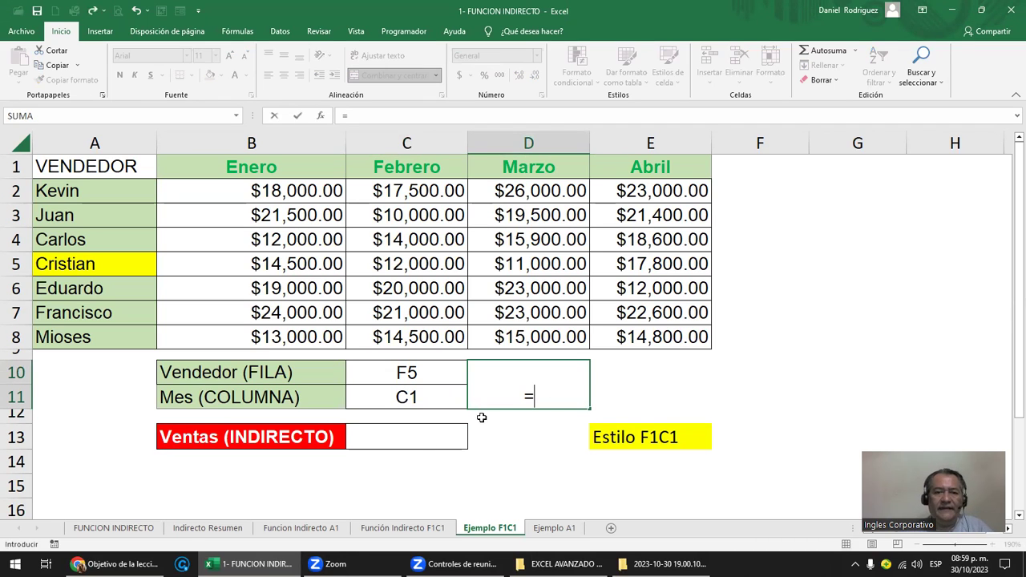
click(418, 375)
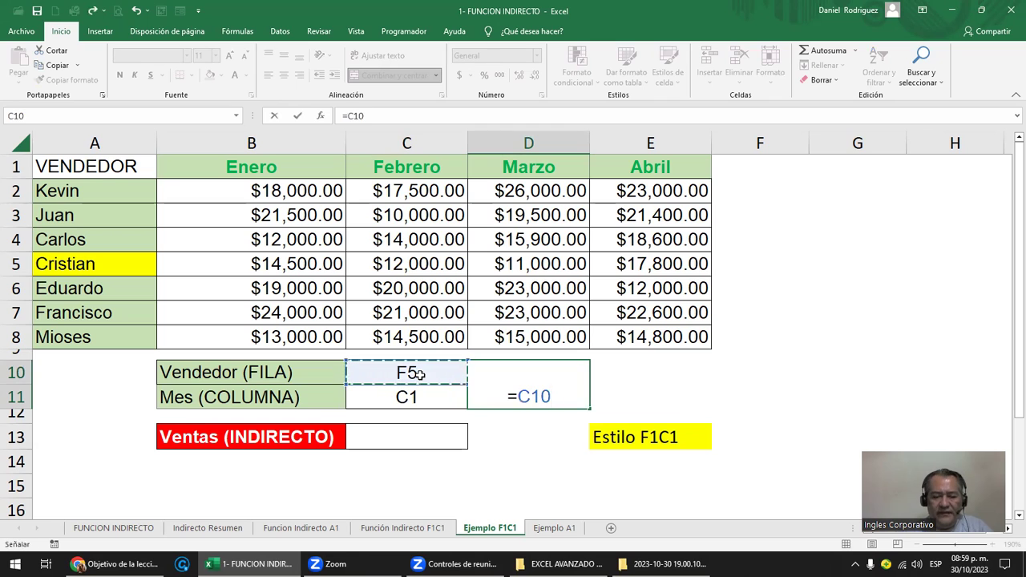
text(&)
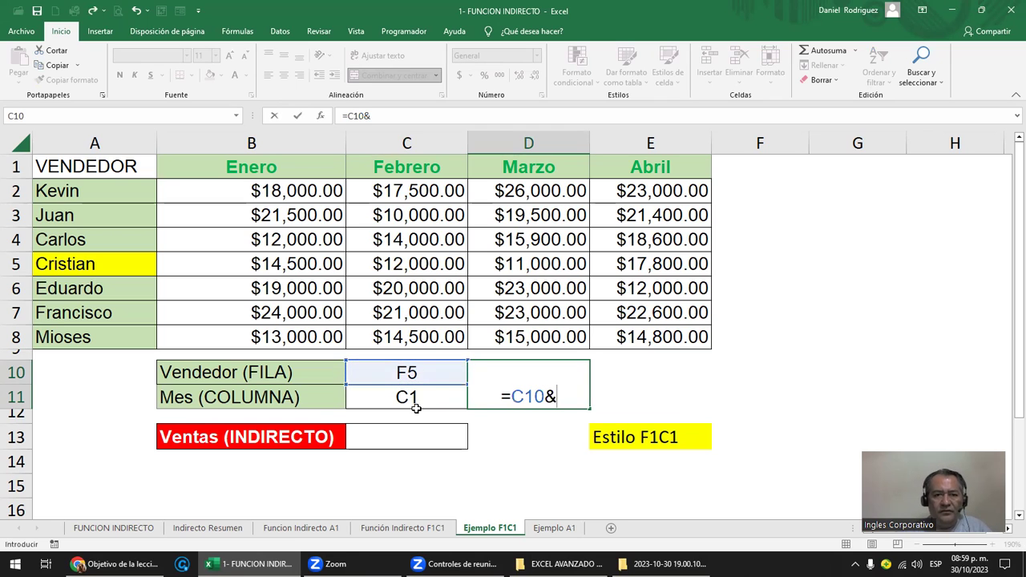
click(429, 390)
key(Return)
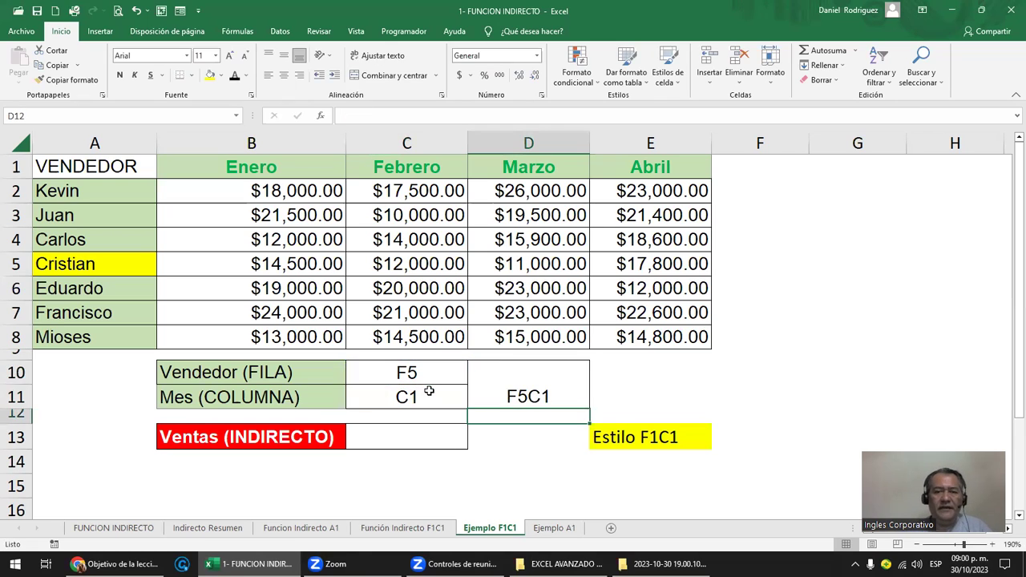
click(531, 392)
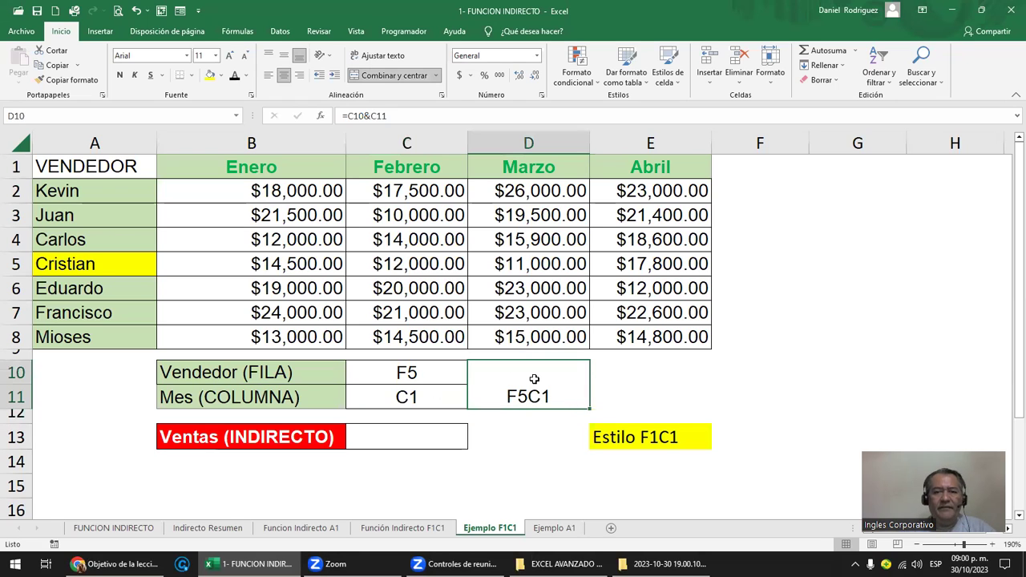
click(215, 442)
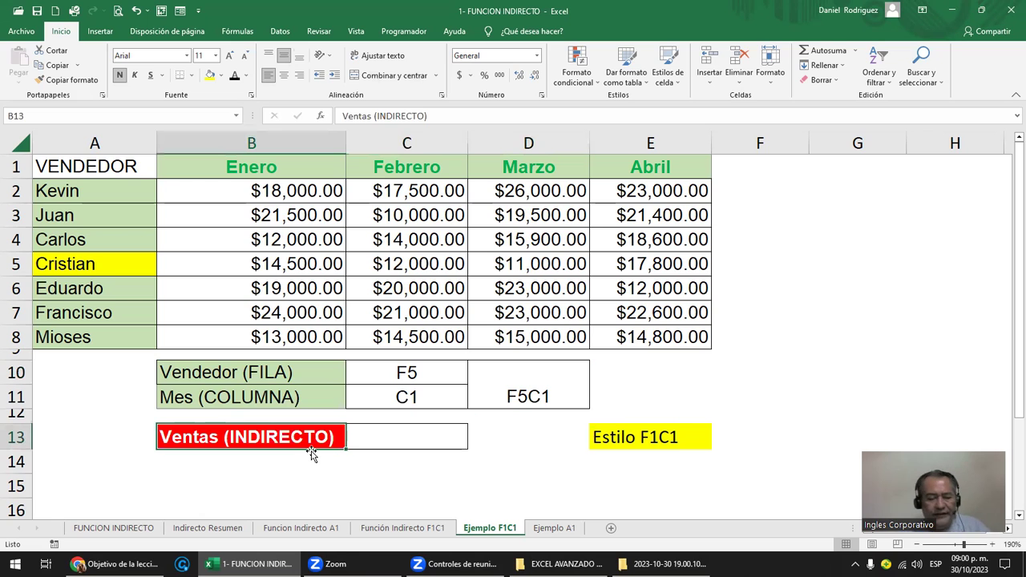
Rename the B13 label to DATO
text(DATOS)
key(BackSpace)
key(Return)
key(Up)
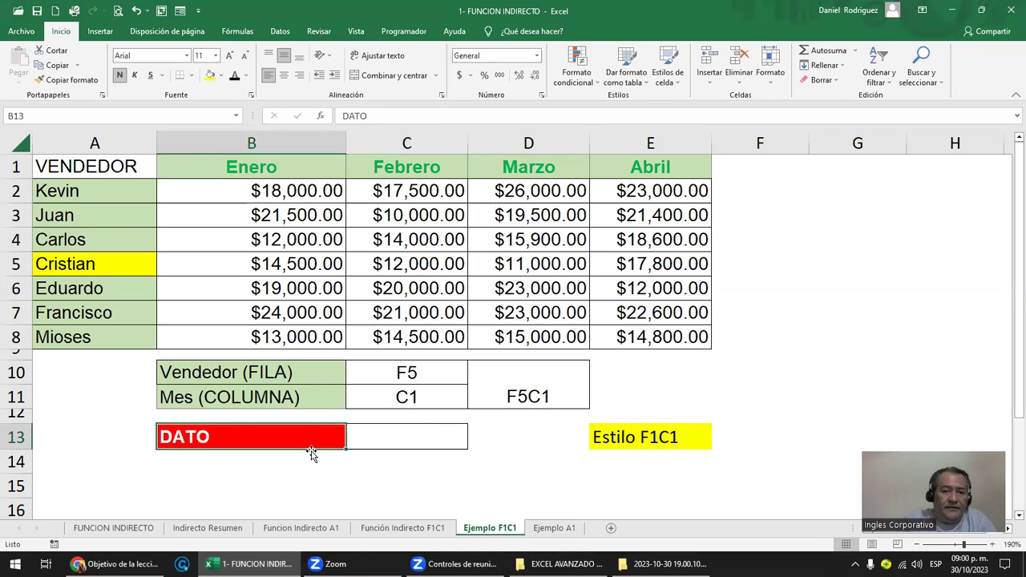
key(Right)
Enter =INDIRECTO(D10;FALSO) in C13 so it returns Cristian
text(=I)
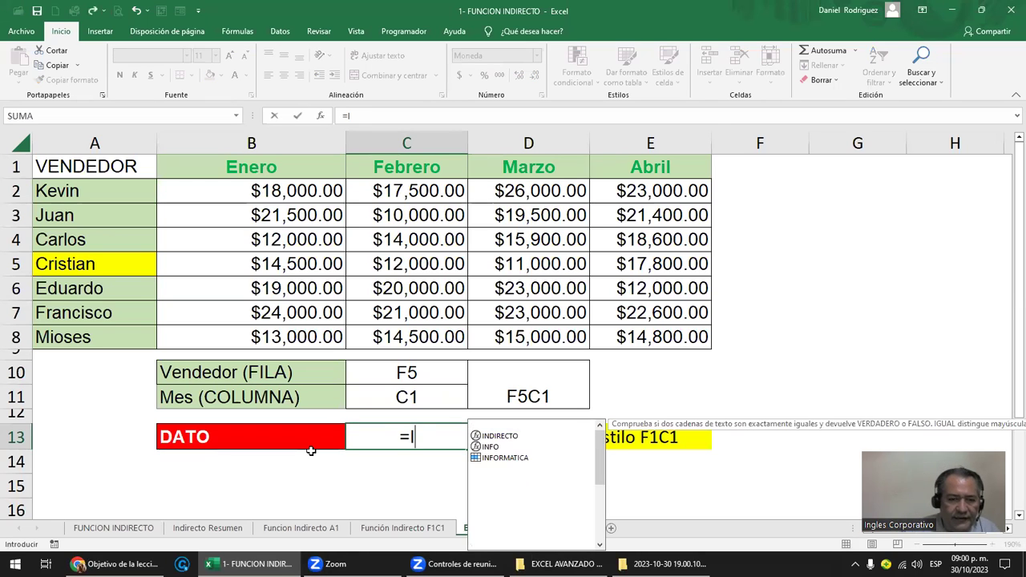
text(NDI)
key(Down)
key(Tab)
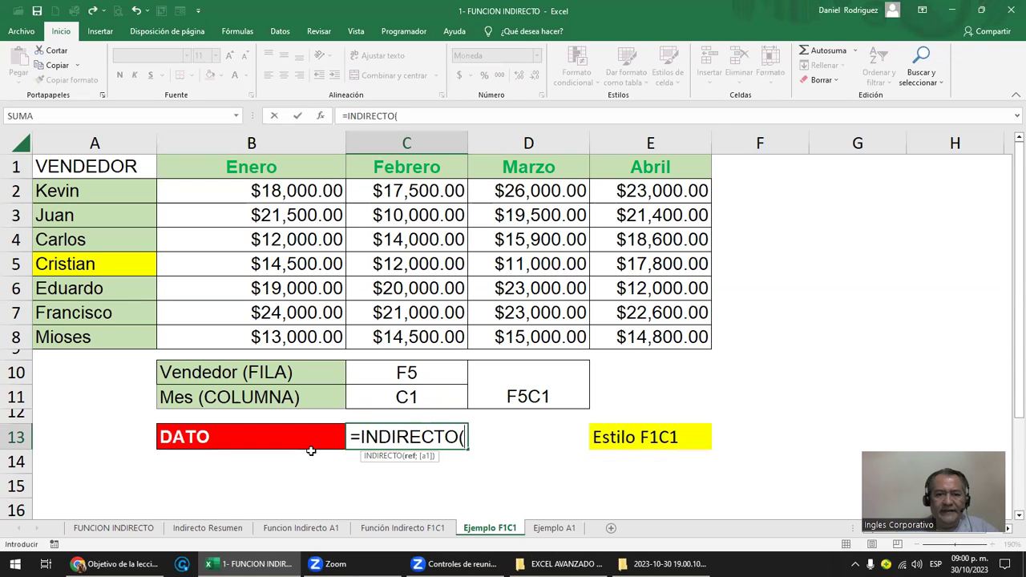
click(538, 395)
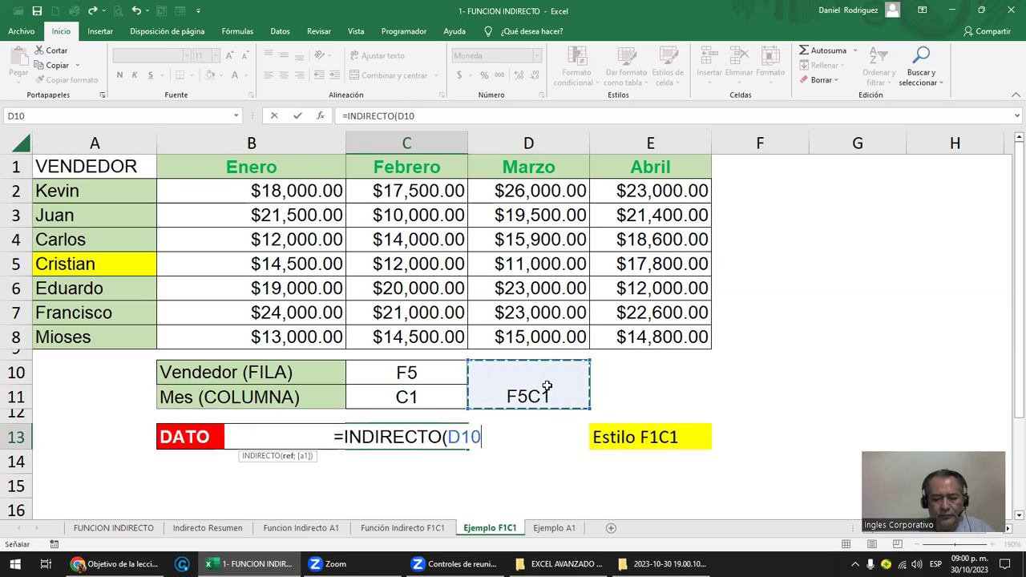
text(;)
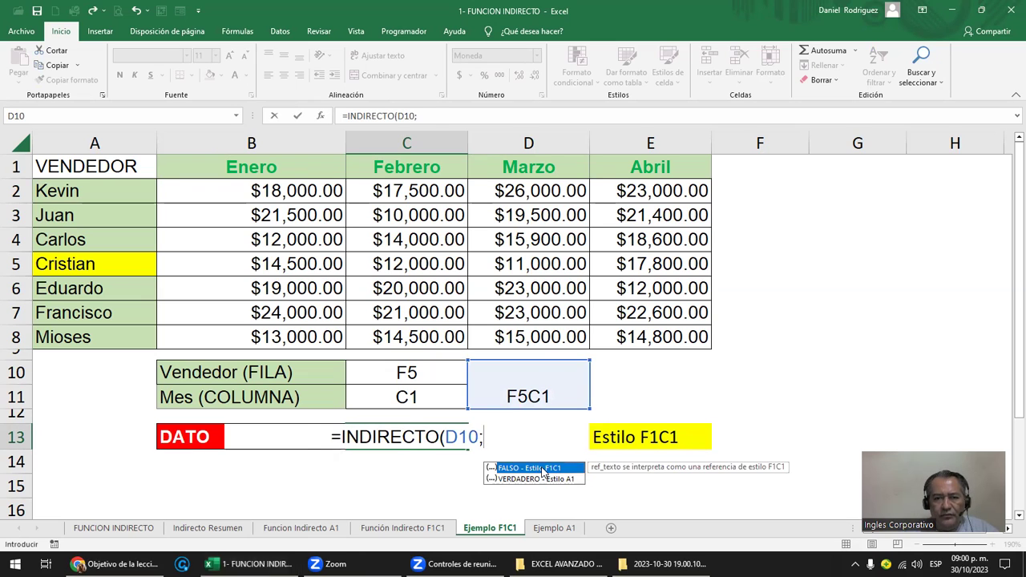
double_click(529, 468)
key(Return)
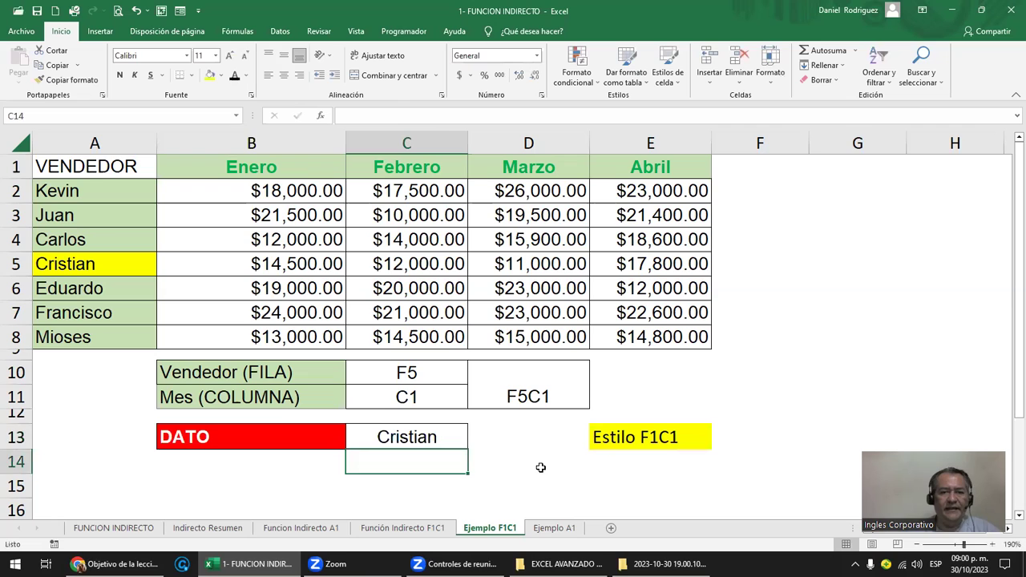
Clear the F5C1 coordinate in D10 to test C13, then undo it
key(Up)
key(Up)
key(Up)
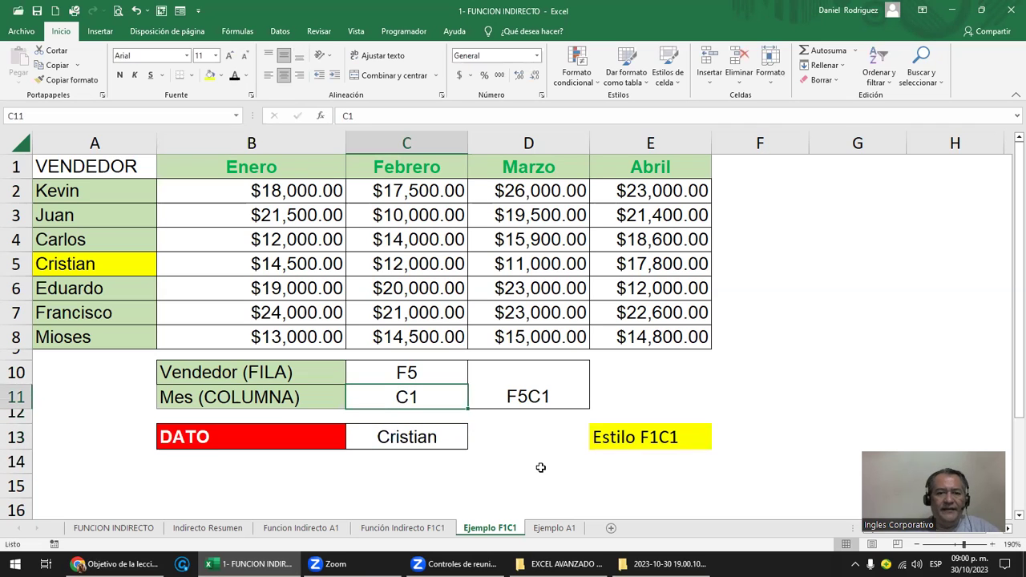
key(Right)
key(Delete)
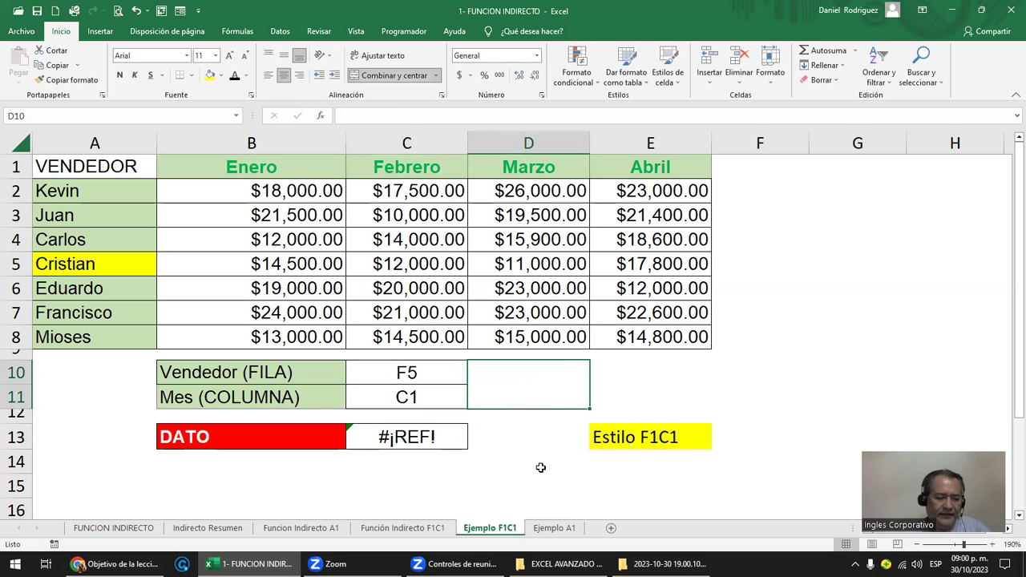
key(ctrl+z)
Begin a new INDIRECTO formula in C15
key(Down)
key(Down)
key(Down)
key(Left)
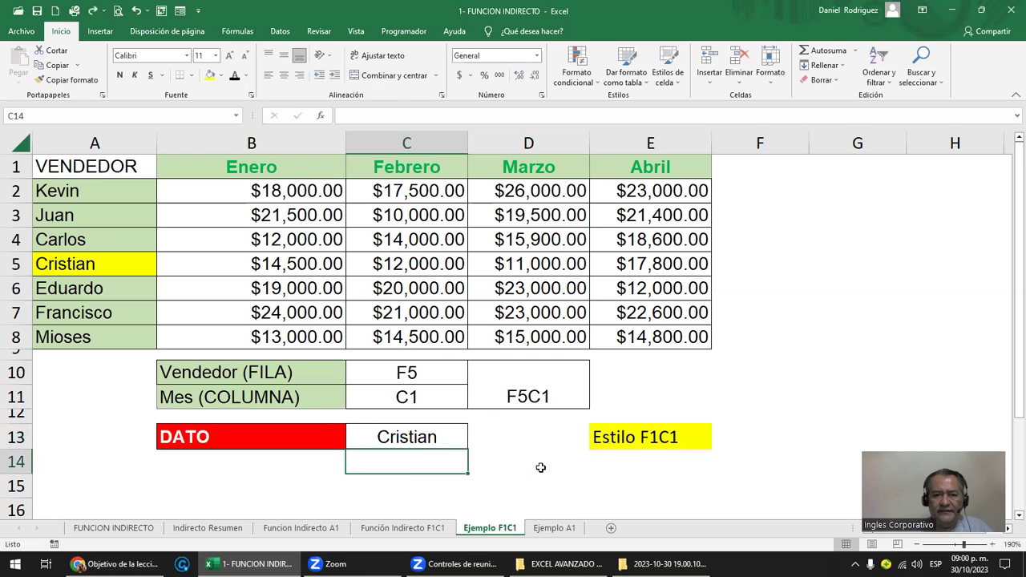
key(Down)
text(=INDI)
key(Down)
Complete C15 as =INDIRECTO(C10&C11;FALSO) so it returns Cristian
key(Tab)
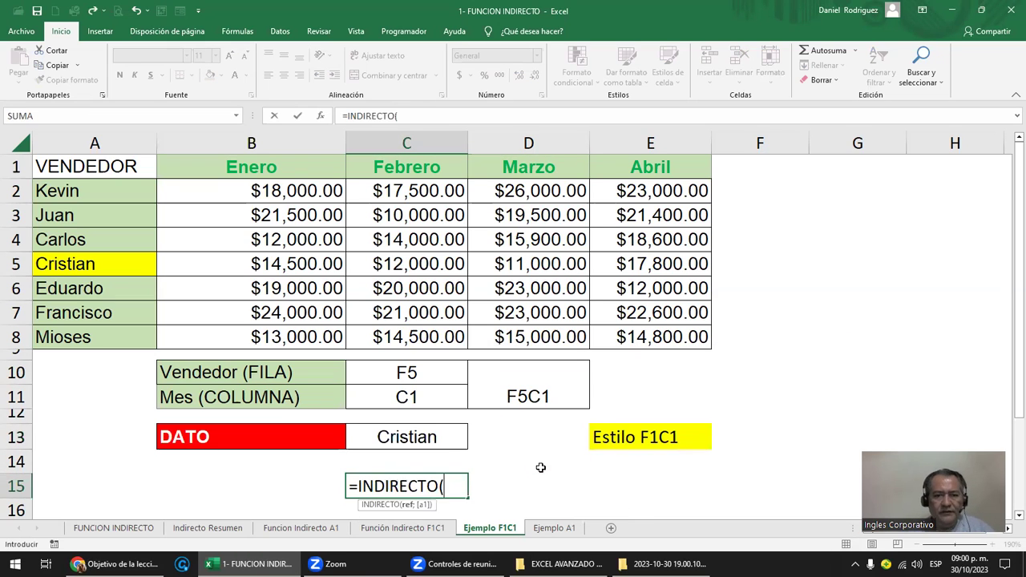
click(417, 373)
text(&)
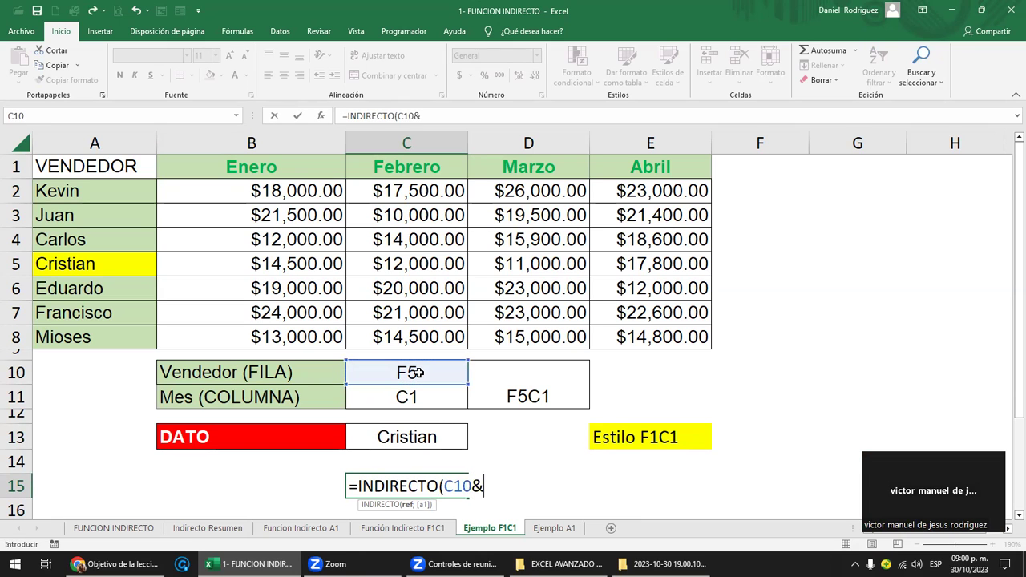
click(414, 398)
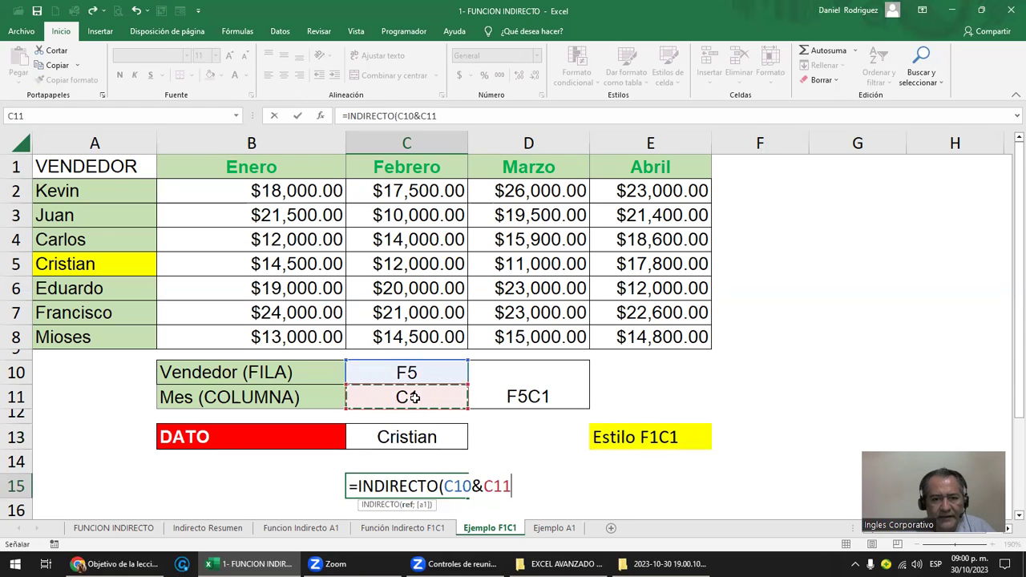
text(;)
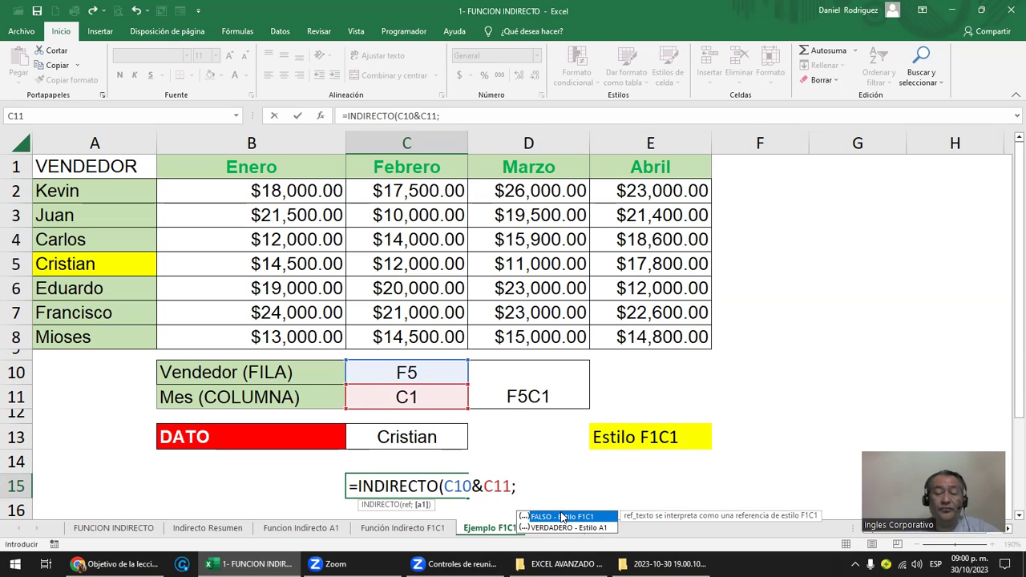
double_click(563, 517)
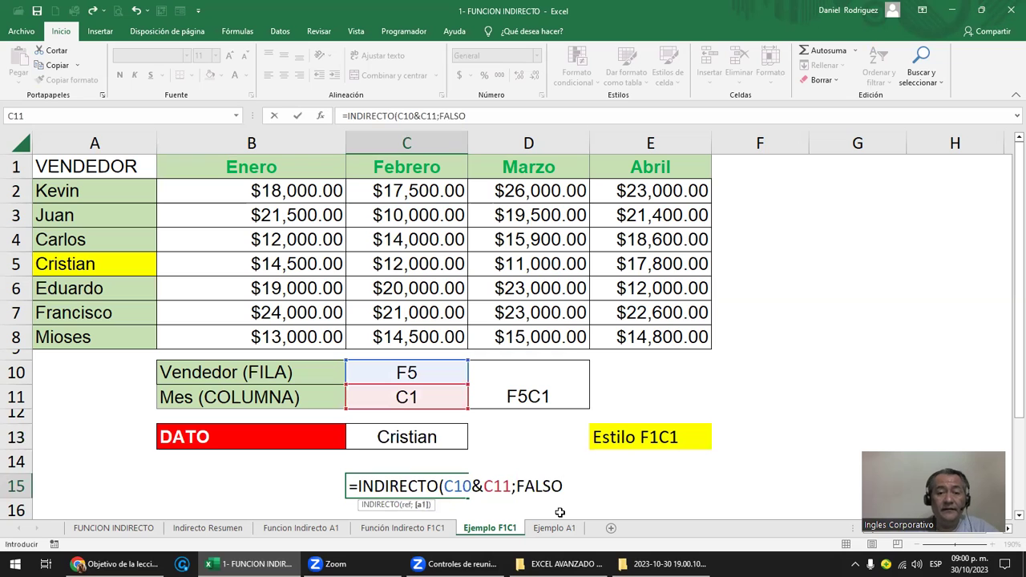
key(Return)
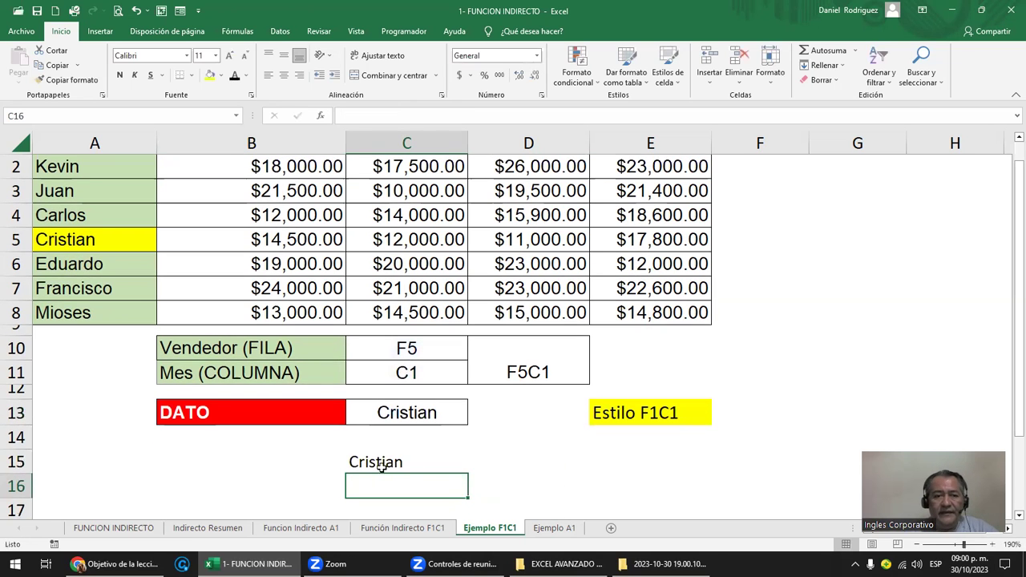
Copy the red formatting of B13:C13 onto B15:C15 with Format Painter
click(269, 468)
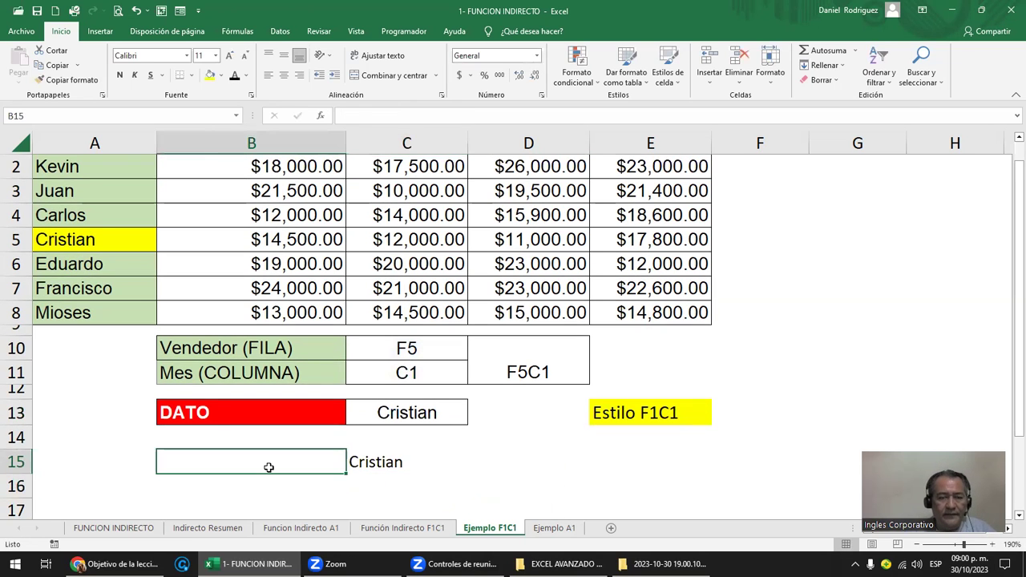
key(Up)
key(Up)
key(shift+Right)
click(66, 79)
click(240, 462)
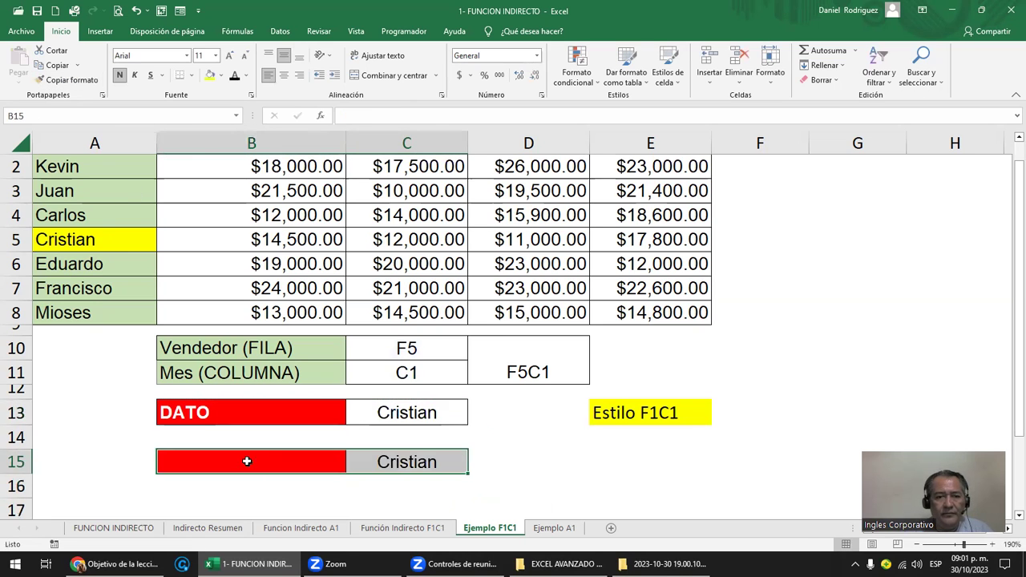
Label B15 as DATO and recheck the C13 formula
click(406, 413)
click(277, 465)
text(DATO)
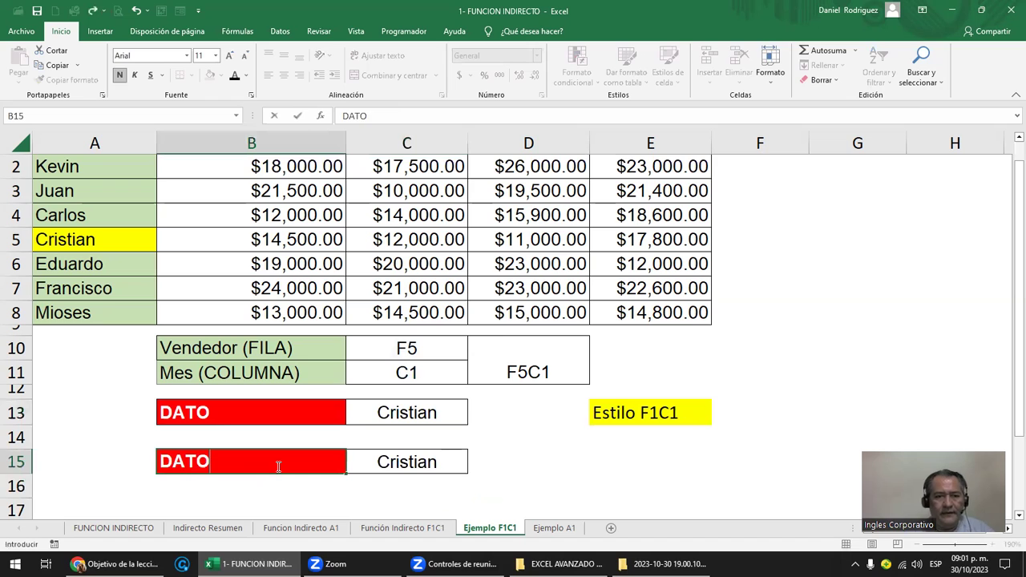
key(Return)
double_click(407, 413)
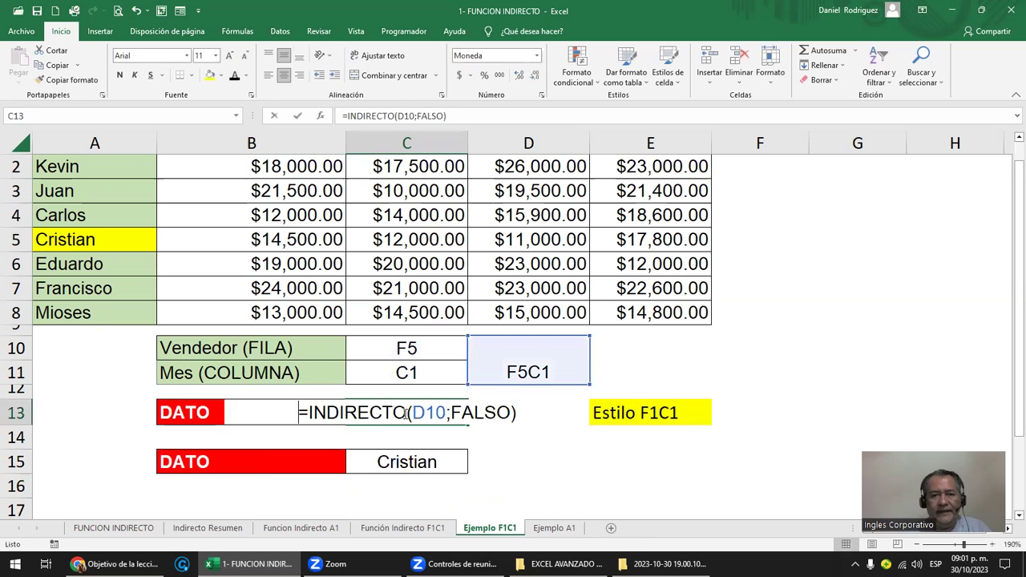
key(Escape)
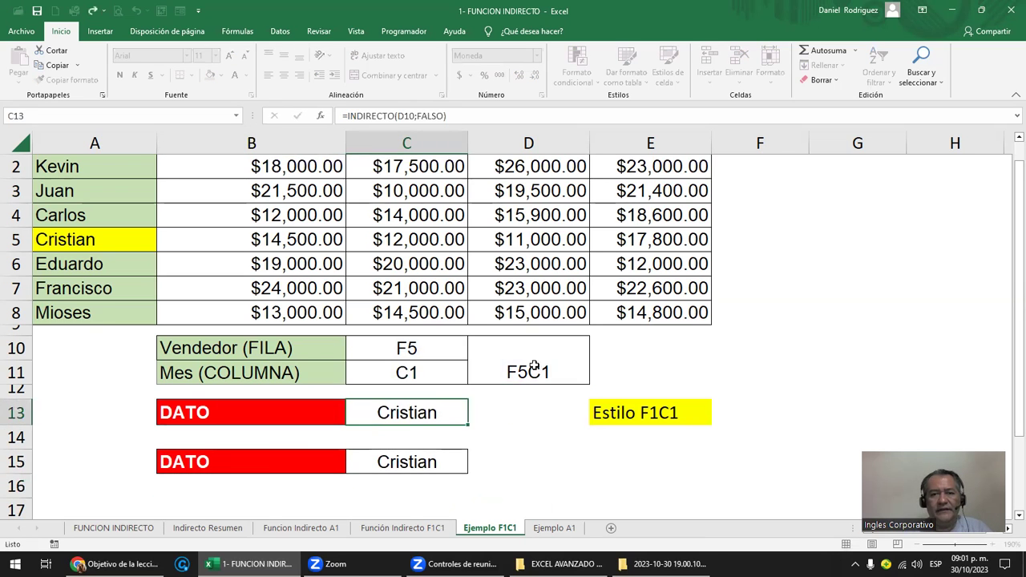
click(529, 369)
double_click(542, 367)
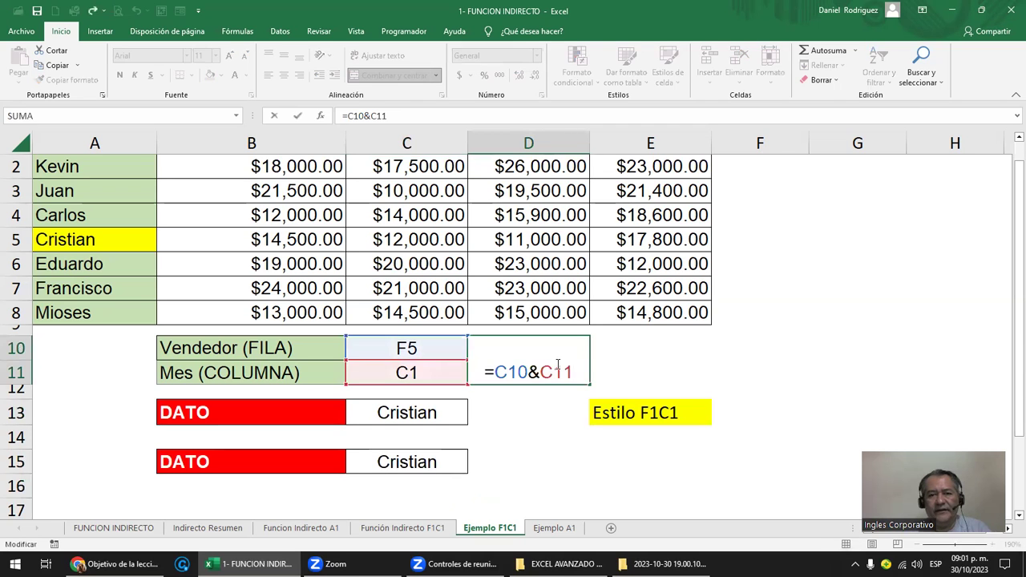
key(Return)
click(419, 462)
double_click(419, 462)
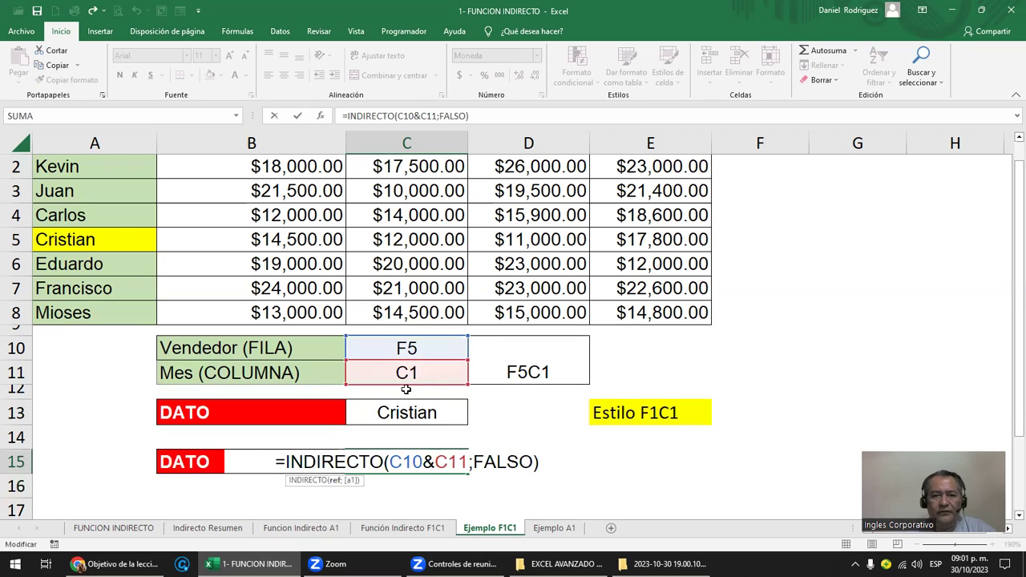
key(Return)
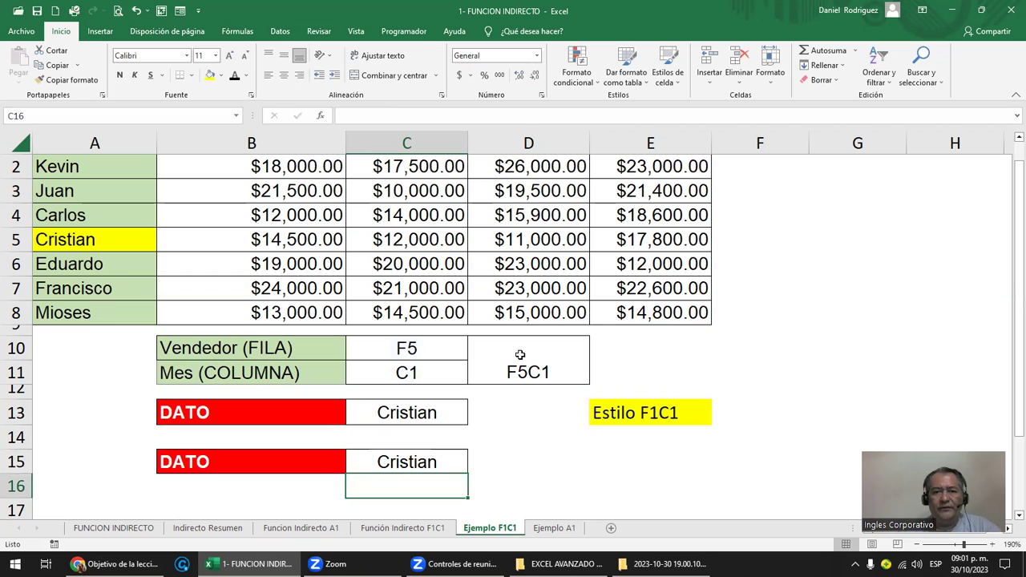
click(562, 362)
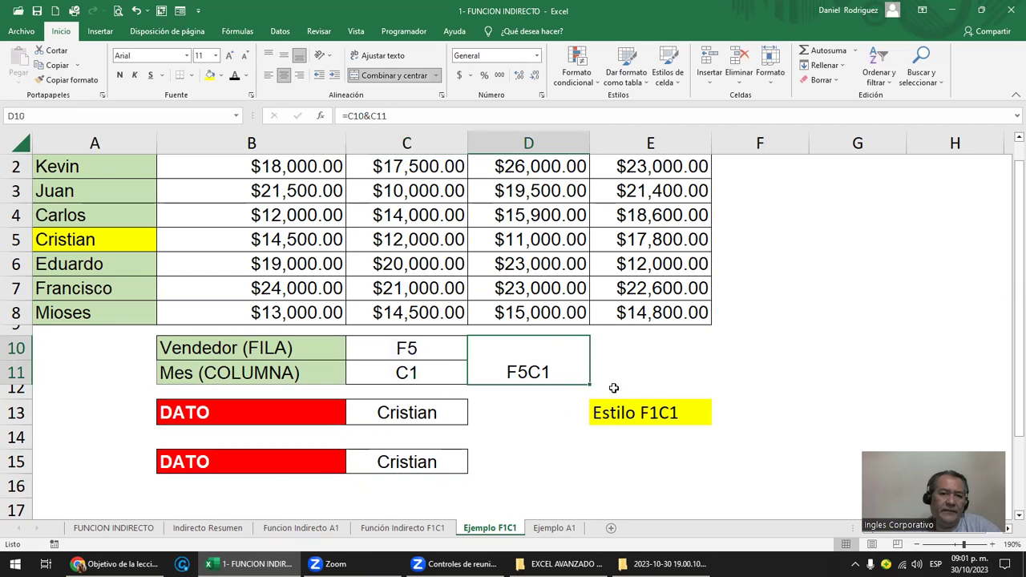
key(Delete)
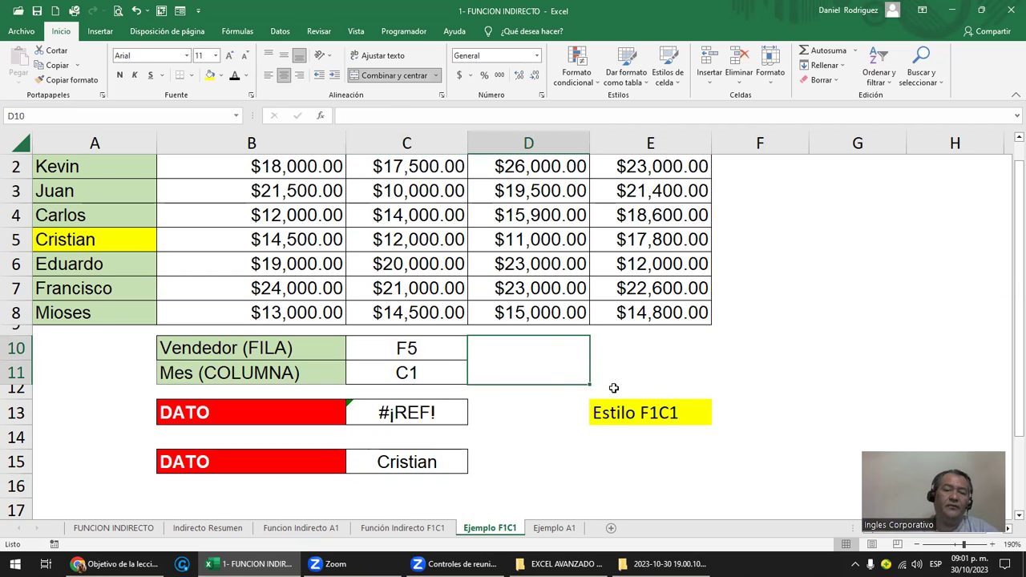
click(421, 415)
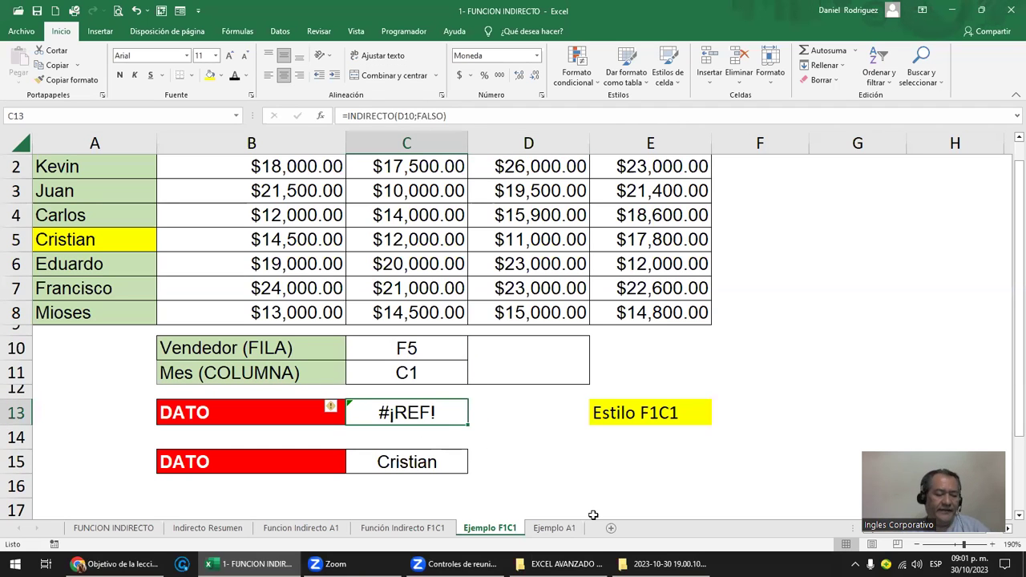
key(ctrl+z)
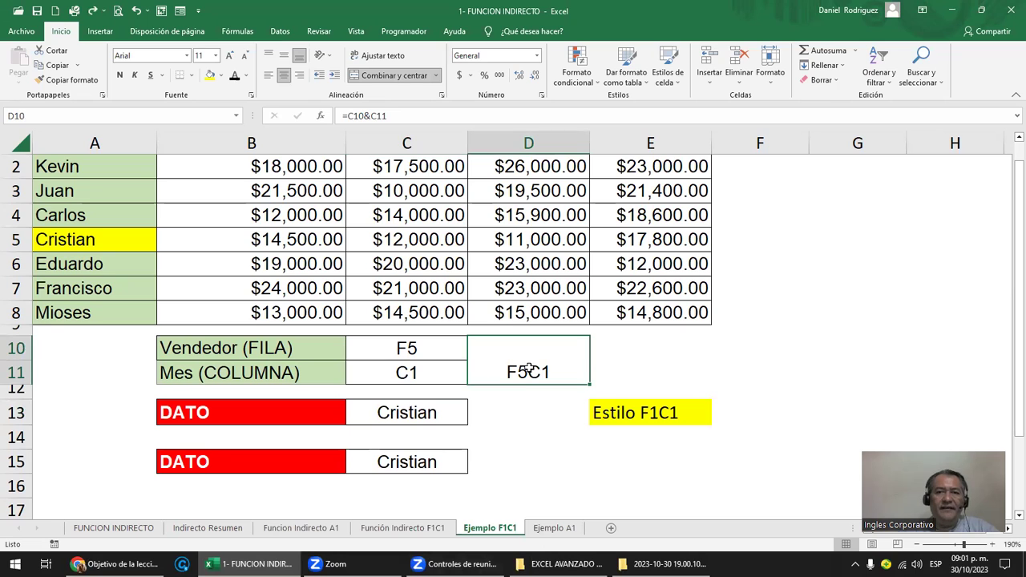
scroll(529, 369, up, 1)
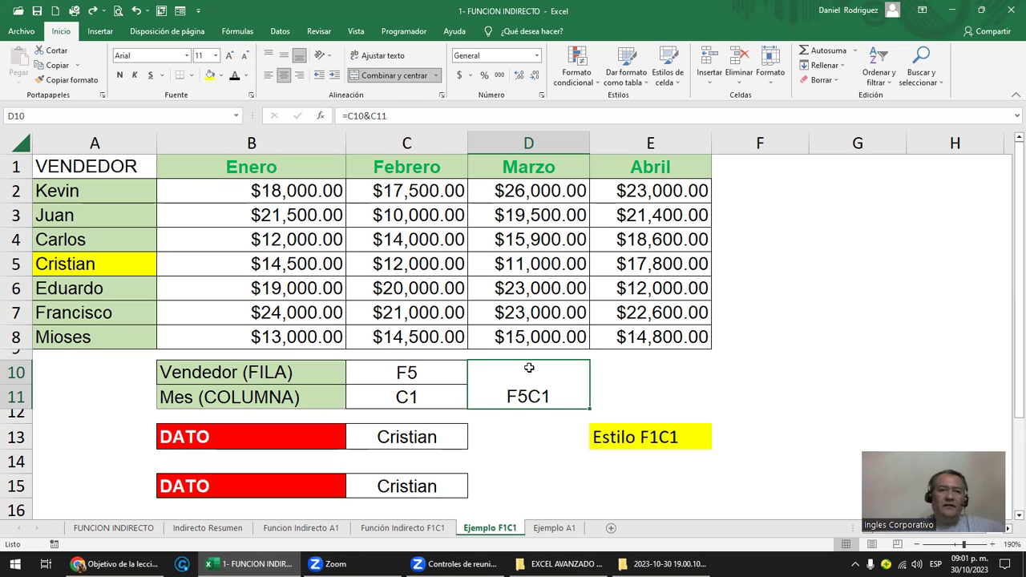
click(413, 374)
click(431, 397)
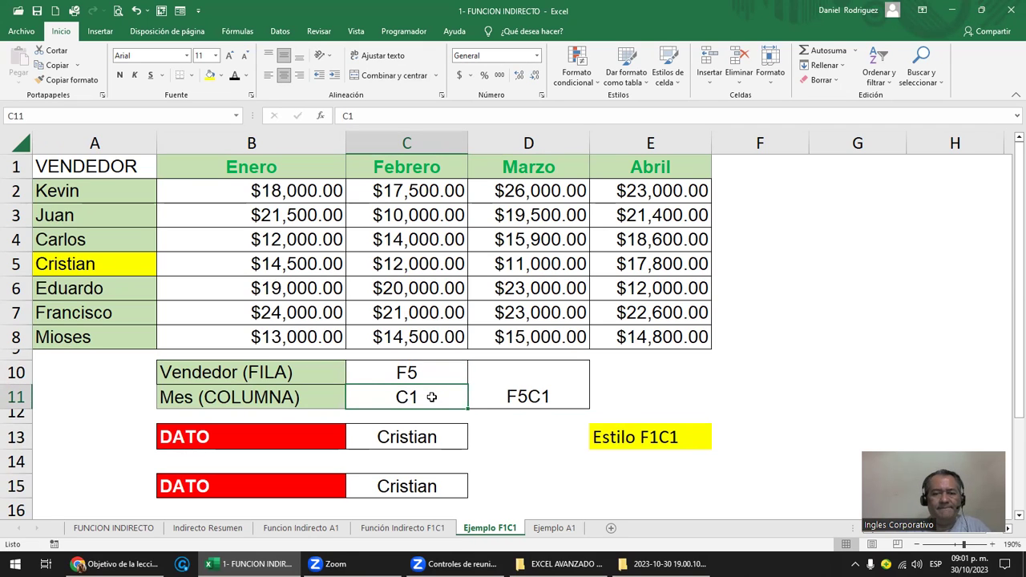
click(411, 373)
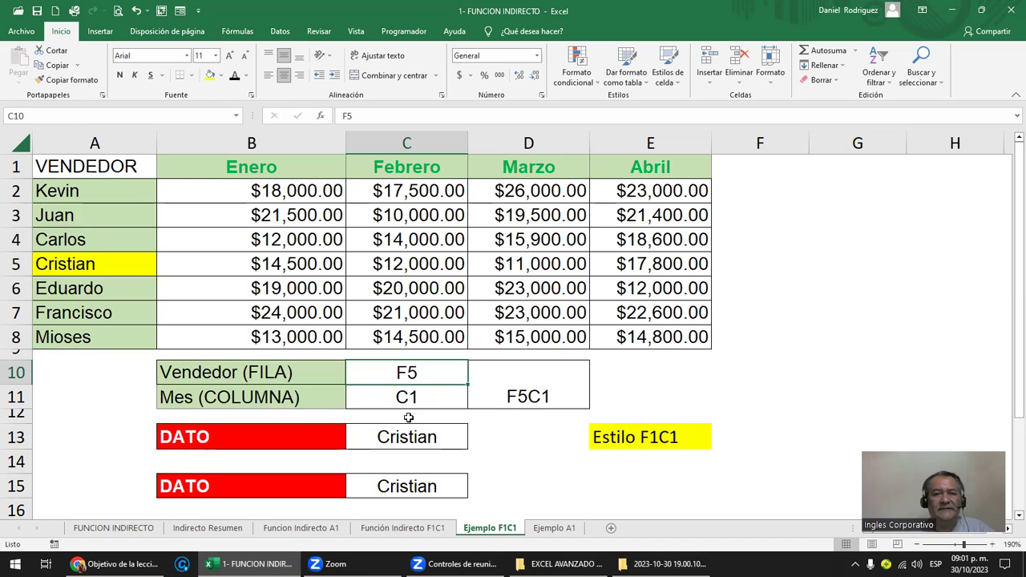
double_click(377, 375)
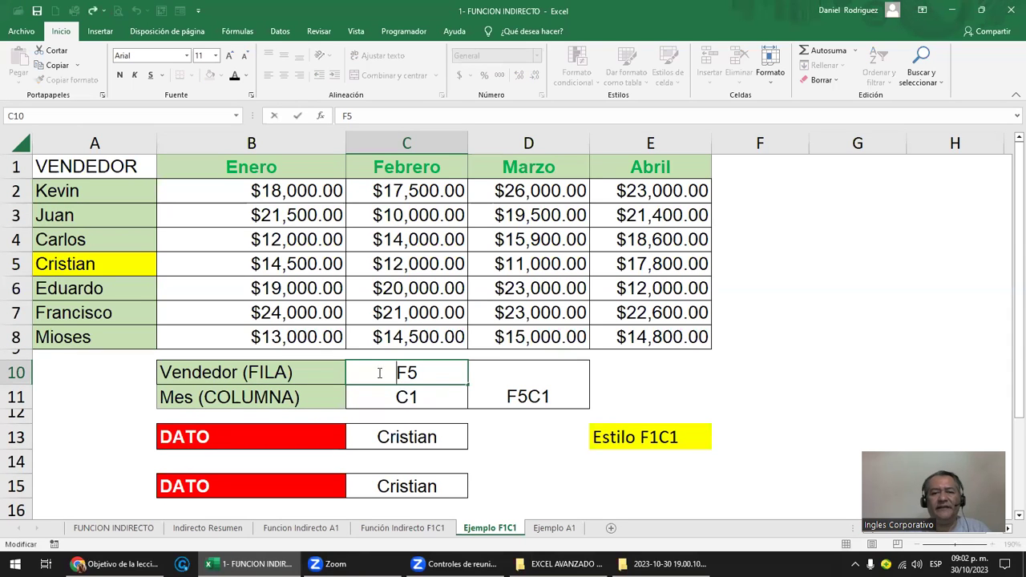
key(Escape)
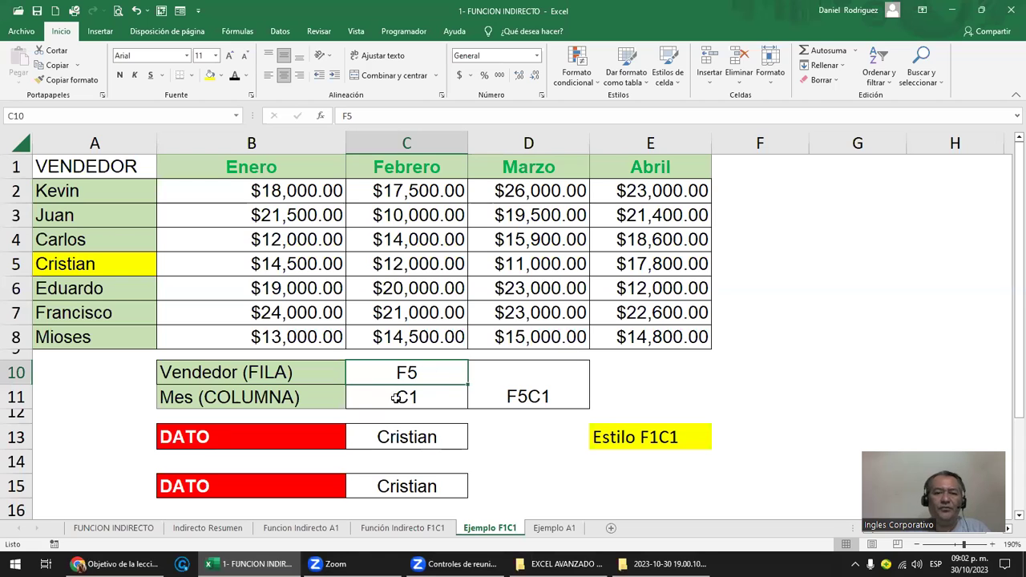
click(397, 398)
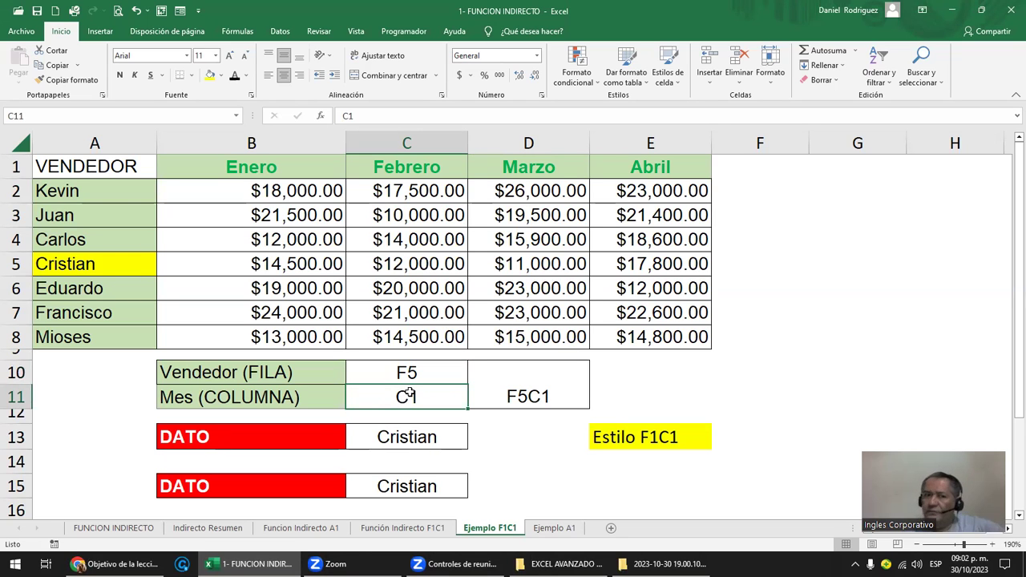
click(423, 369)
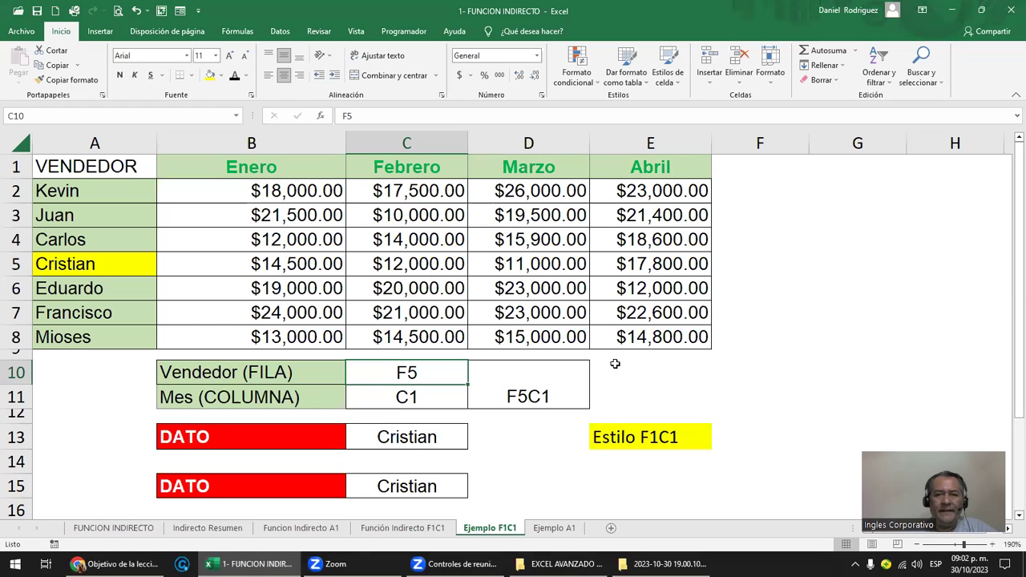
Fill Francisco's April value in E7 ($22,600.00) yellow
click(662, 315)
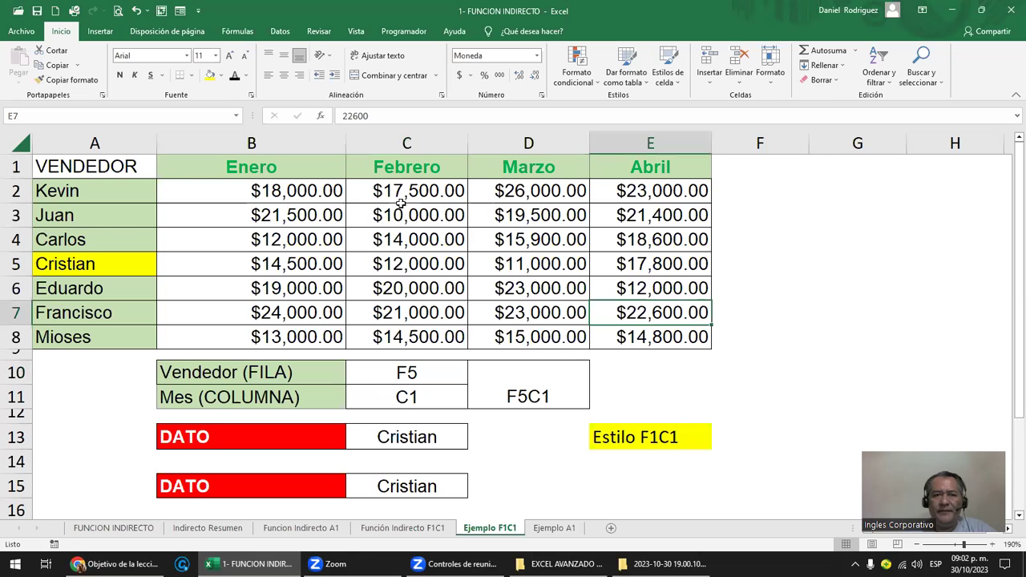
click(221, 77)
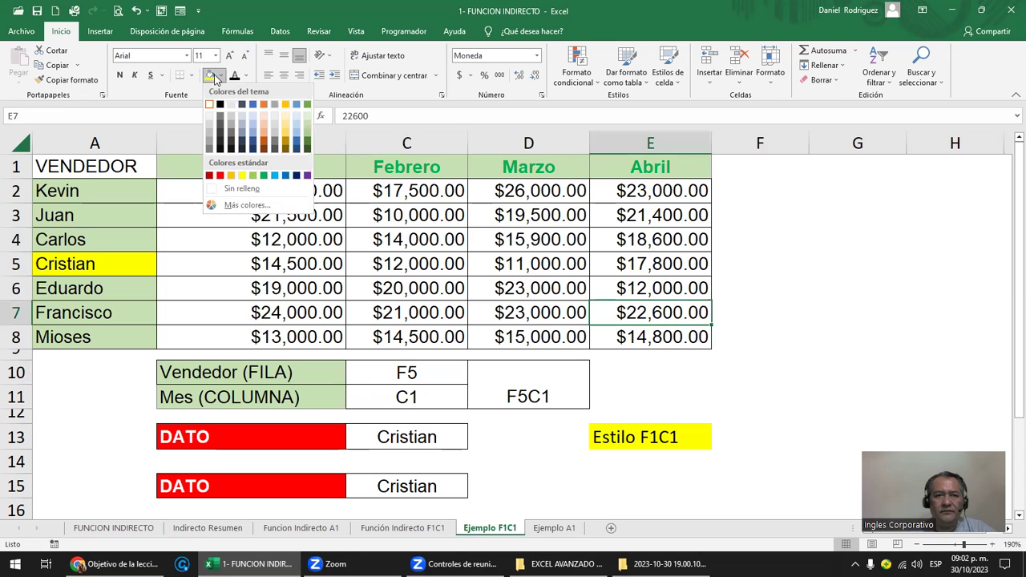
click(209, 75)
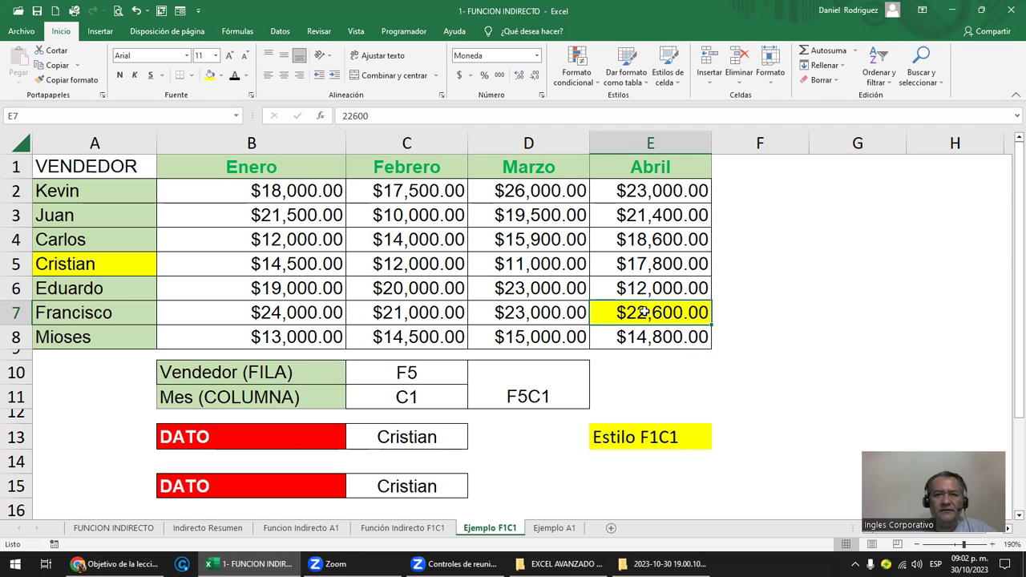
click(399, 373)
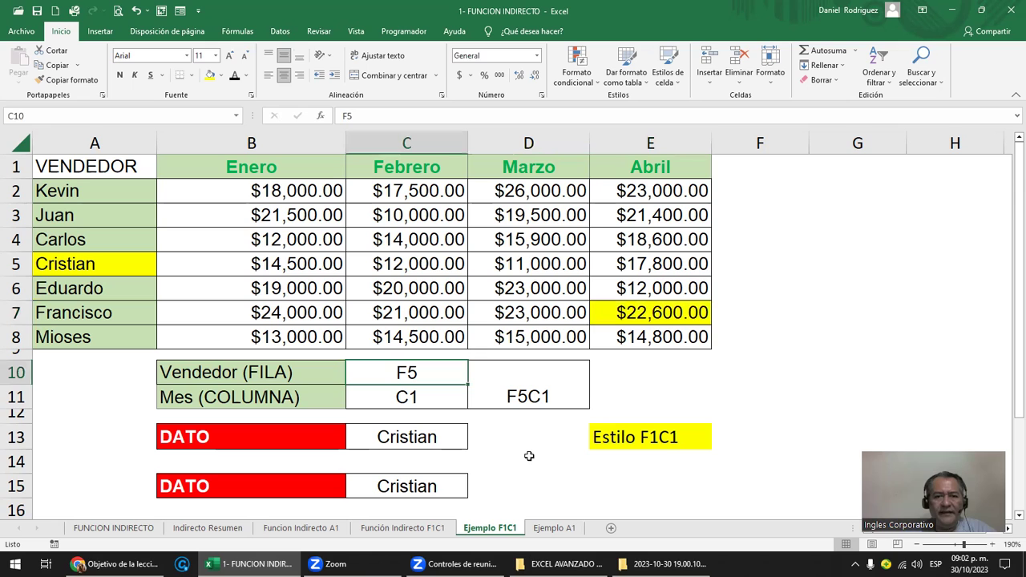
Set the coordinates to F7 and C5 so DATO shows $22,600.00
text(F7)
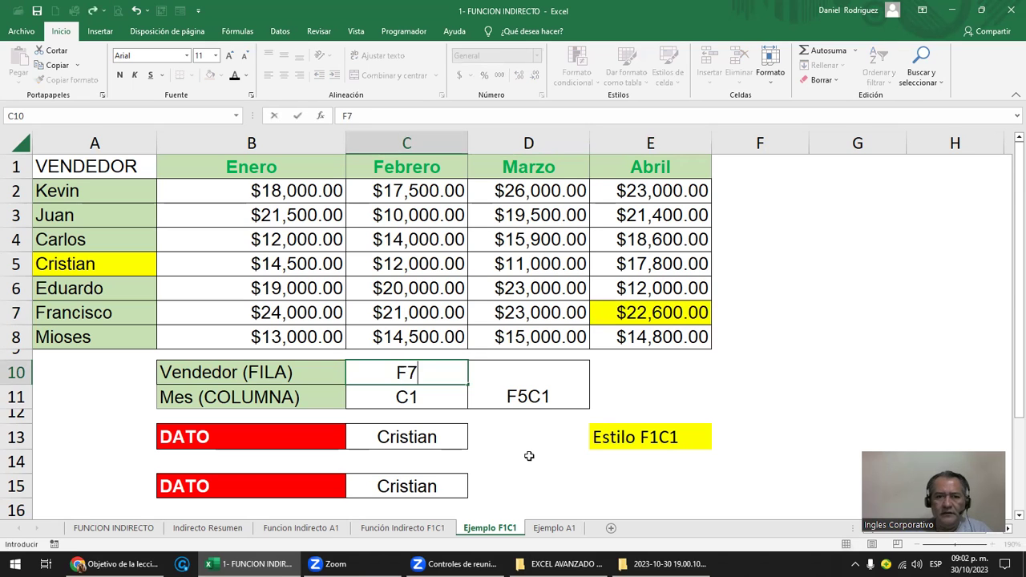
key(Return)
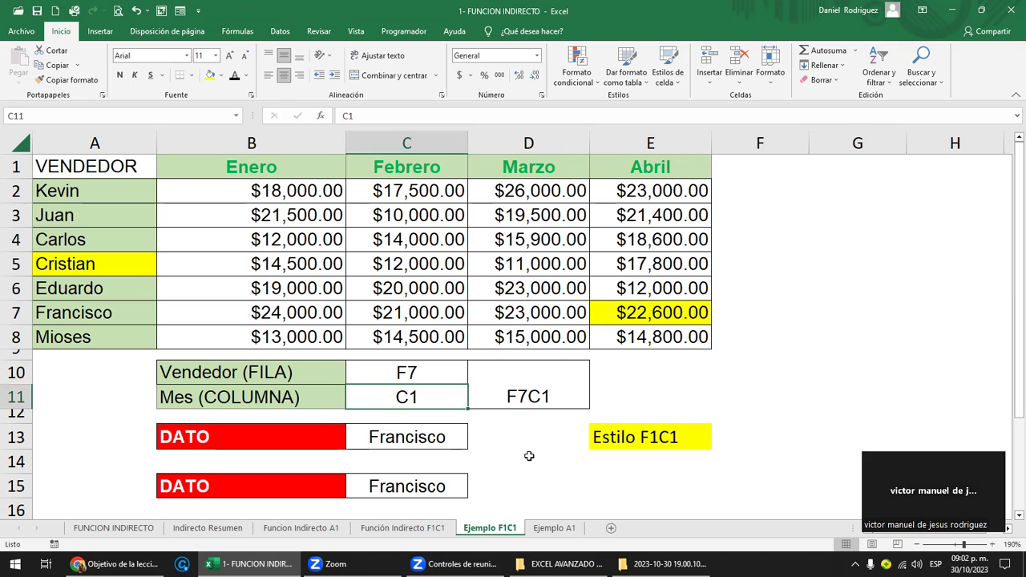
text(C5)
key(Return)
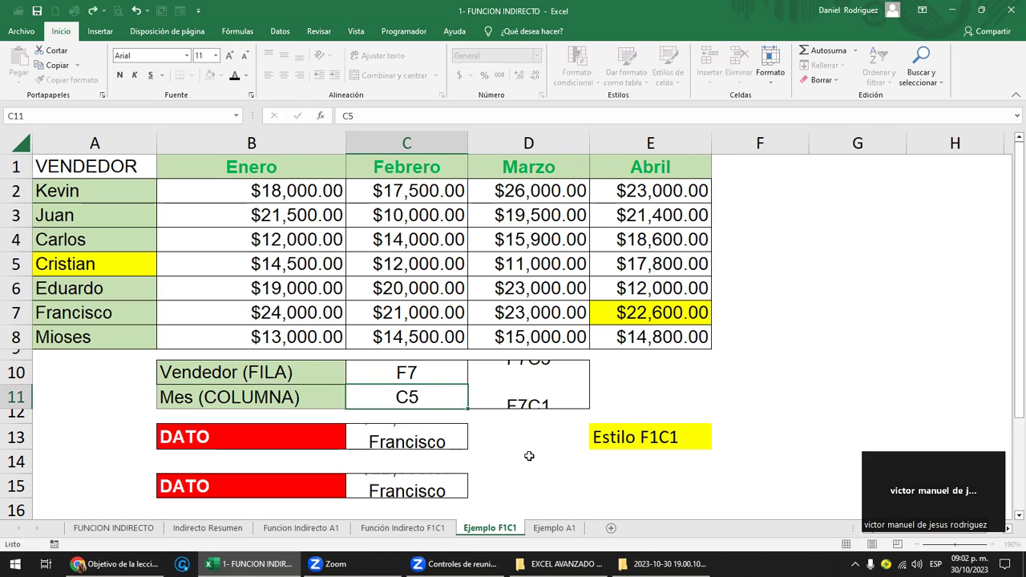
click(655, 313)
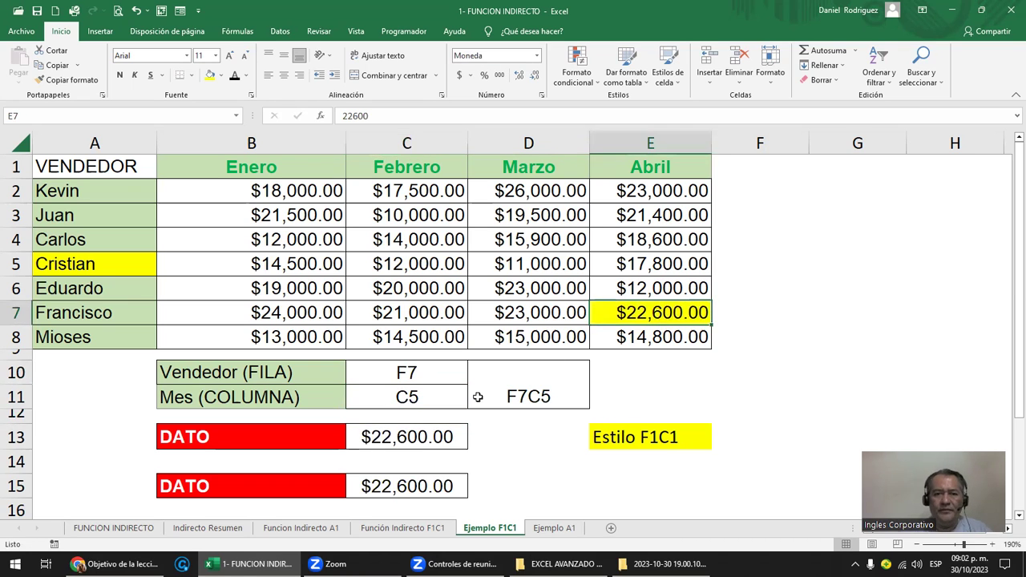
click(440, 438)
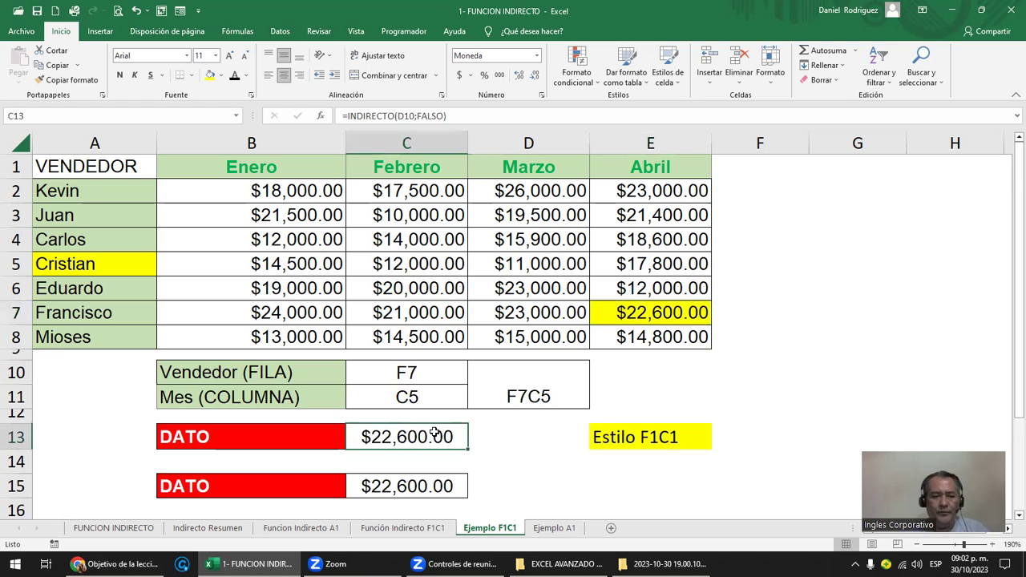
click(545, 388)
Change the column coordinate to C8, making both DATO cells show $0.00
double_click(463, 400)
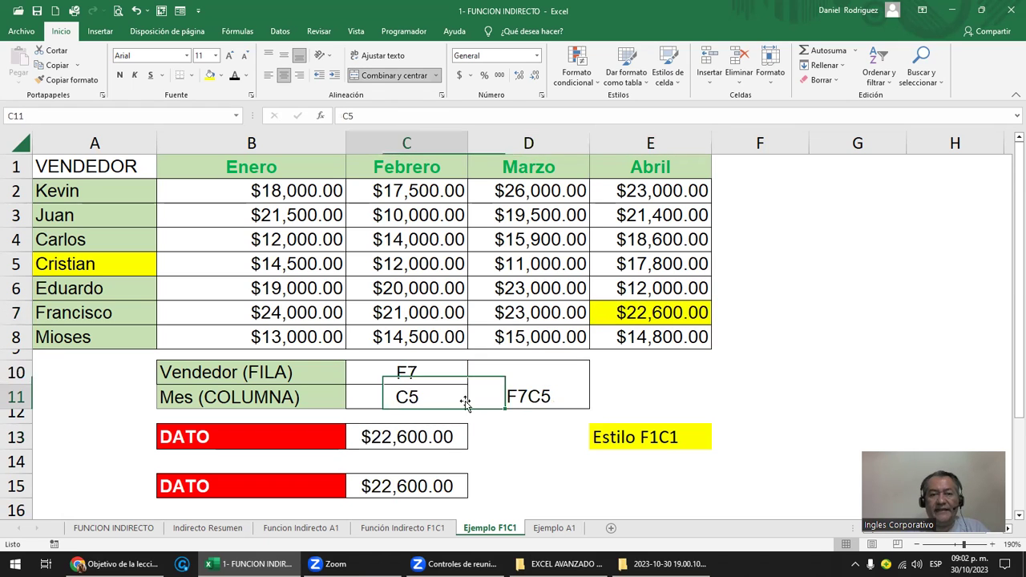
key(BackSpace)
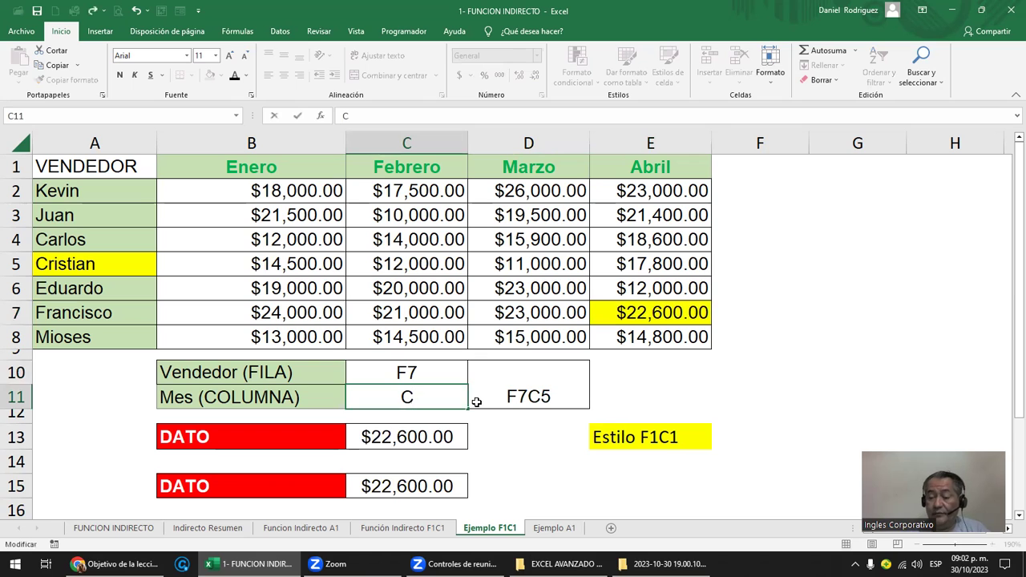
text(8)
key(Return)
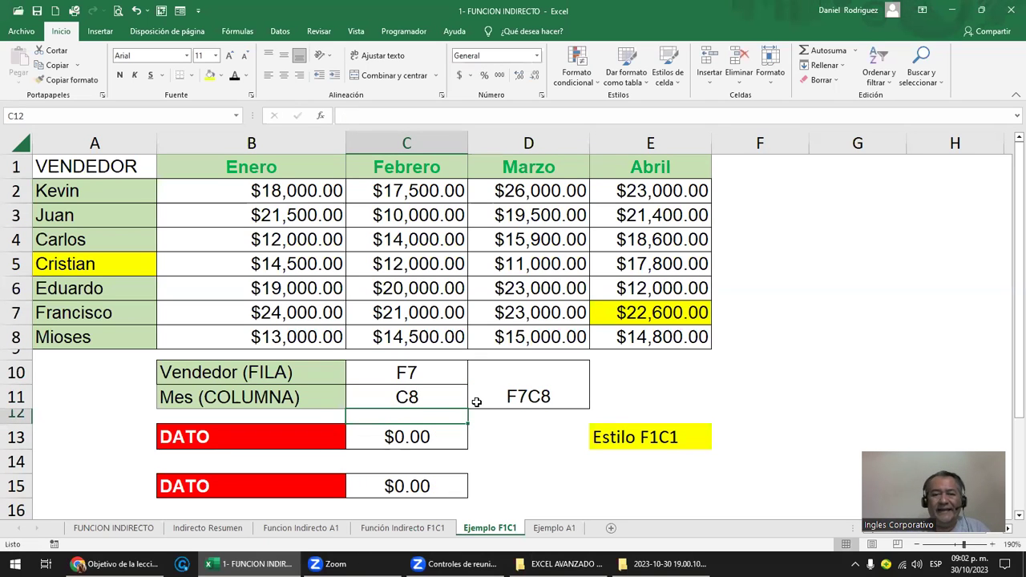
click(422, 397)
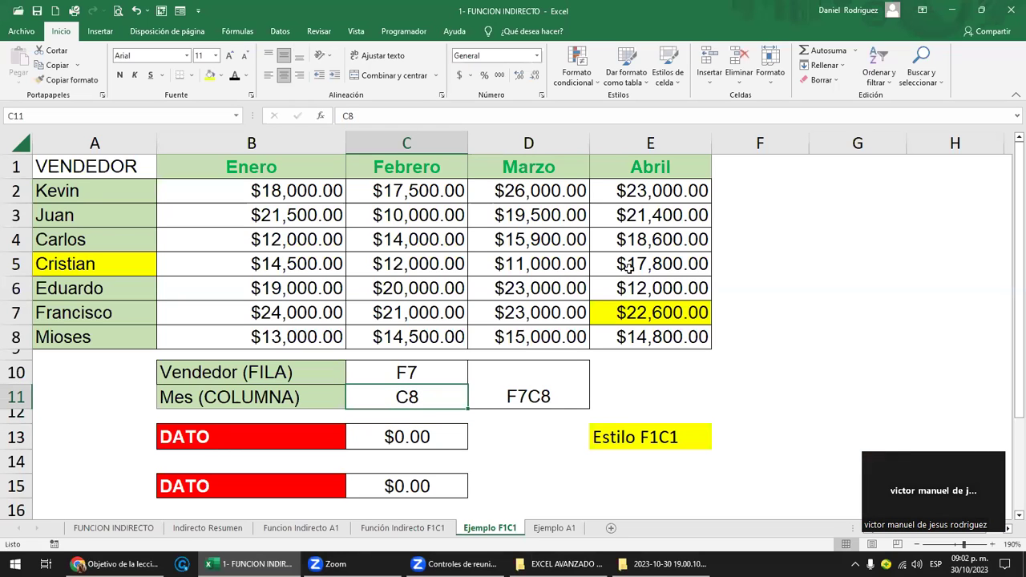
click(961, 142)
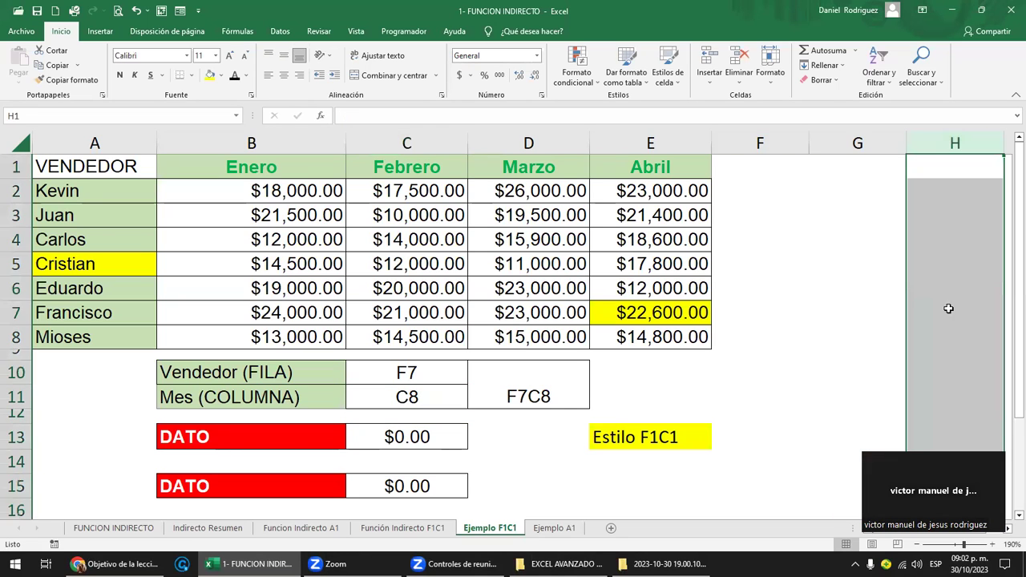
click(943, 330)
text(111)
key(ctrl+Return)
key(Delete)
key(Up)
text(111)
key(Return)
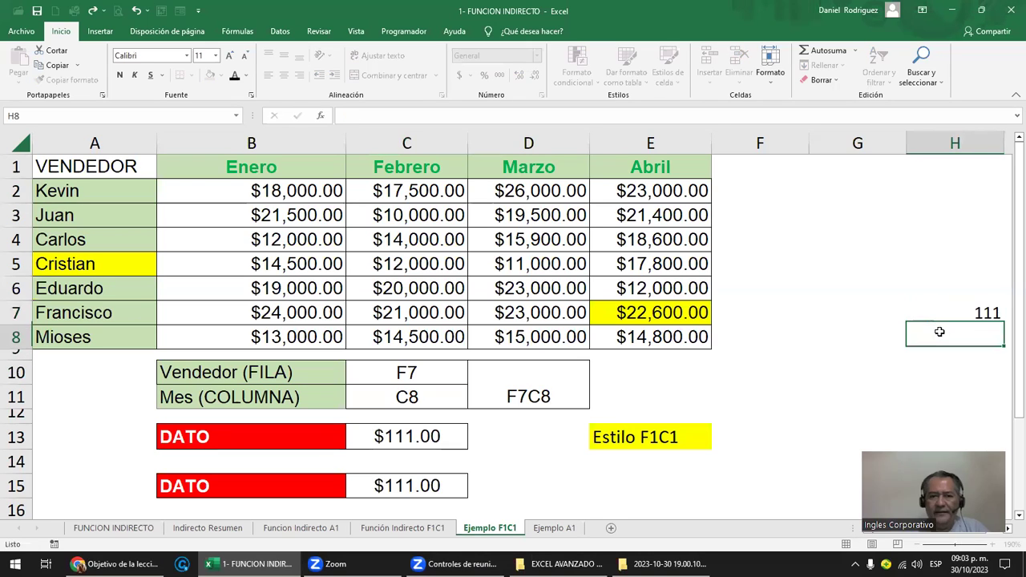
key(Up)
key(Delete)
key(Left)
key(Left)
key(Left)
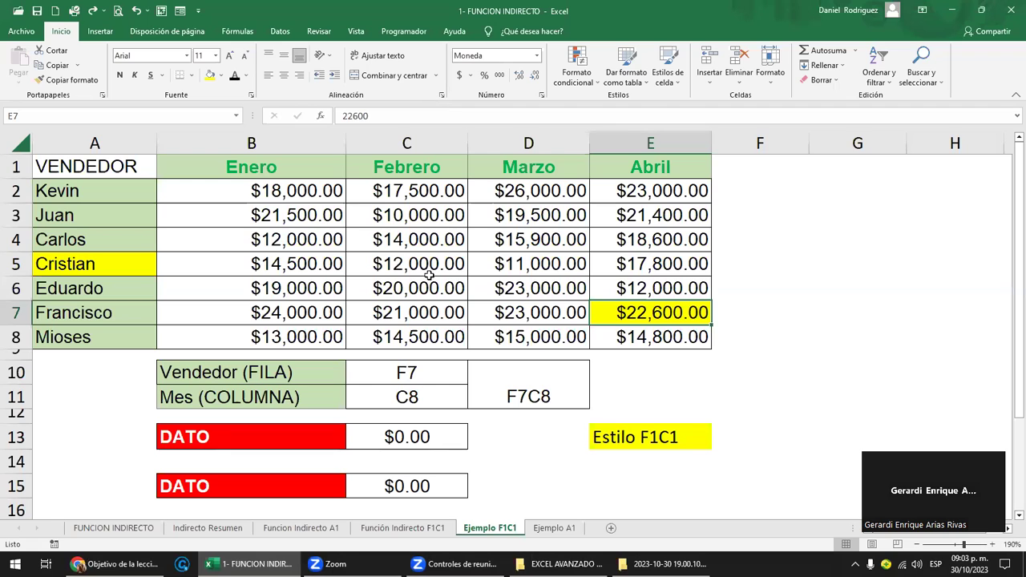
Unhide row 9 by restoring its height
drag(28, 360, 16, 362)
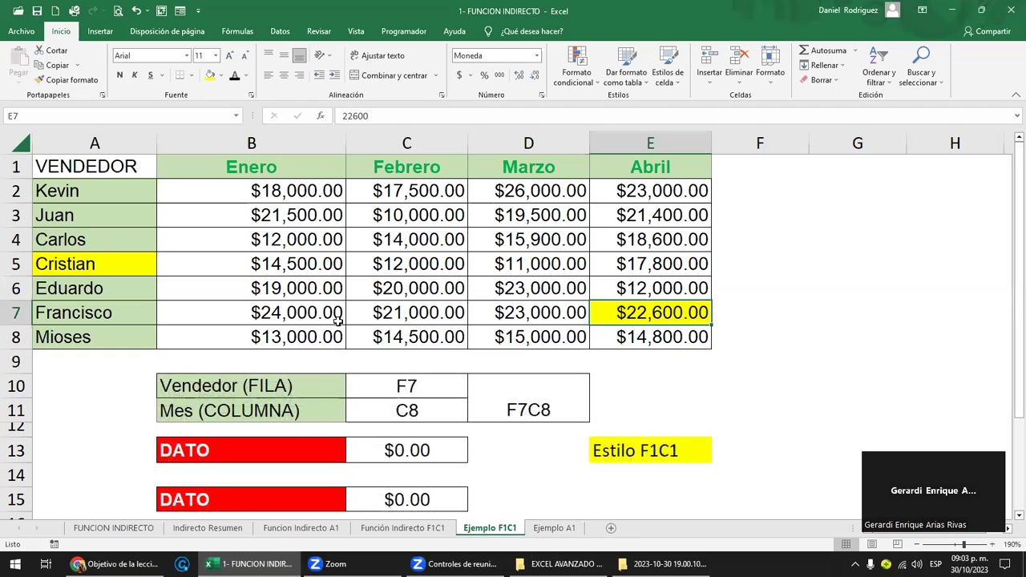
click(410, 337)
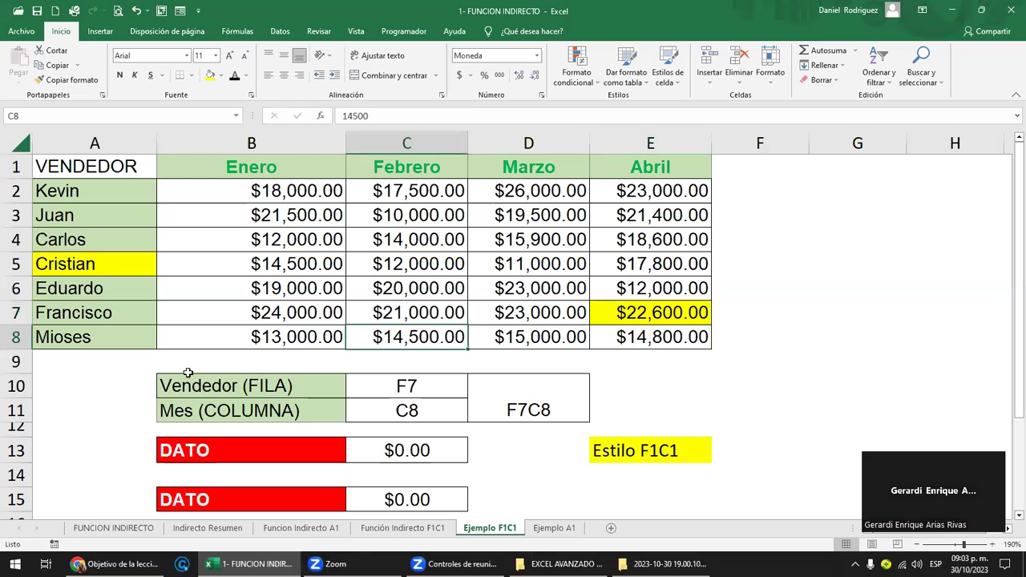
click(409, 238)
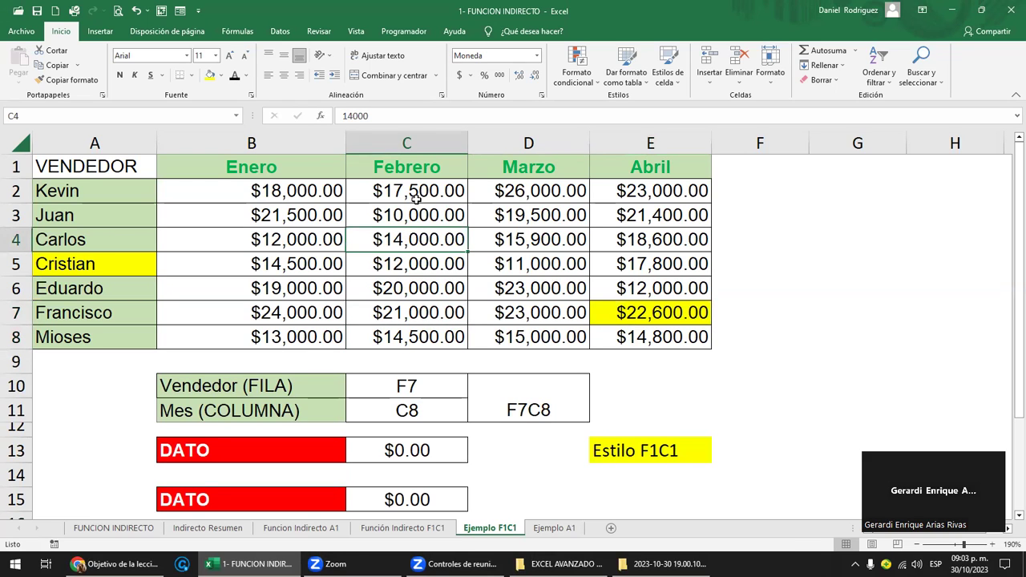
Enter 5000 in G4 and 2,000 in G5
click(826, 233)
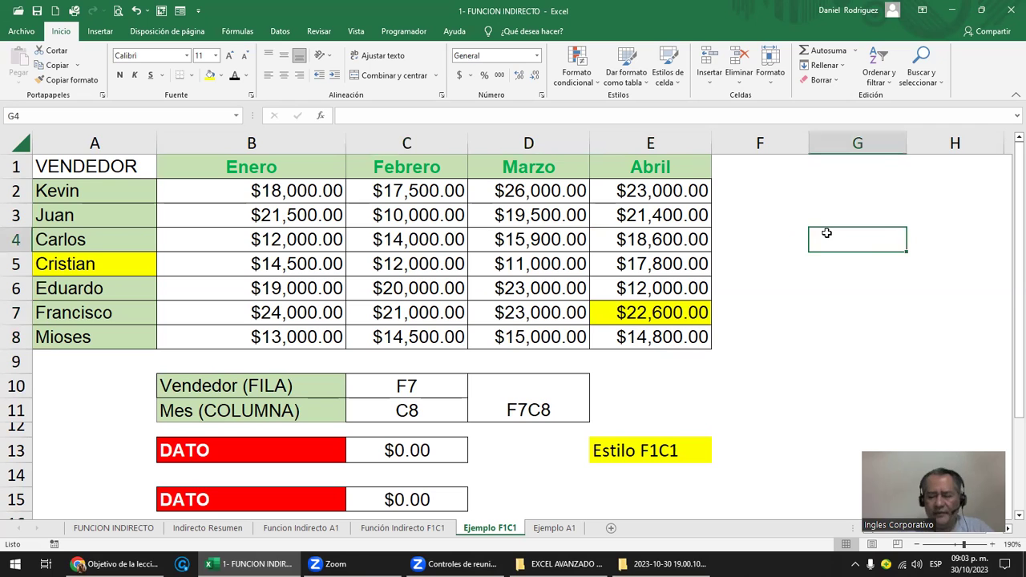
text(5000)
key(Return)
text(2)
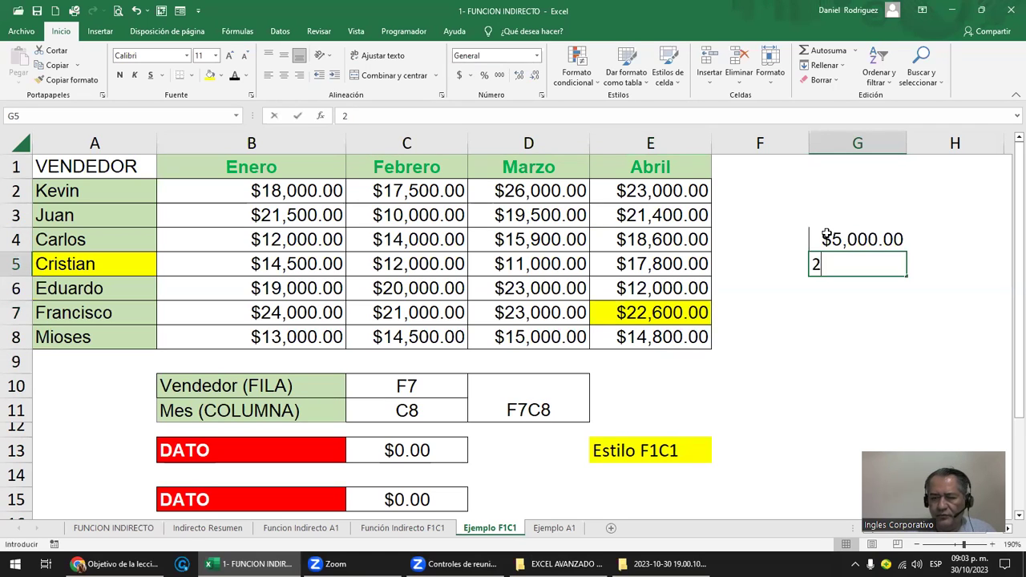
text(,000)
key(Return)
click(827, 233)
key(shift+Down)
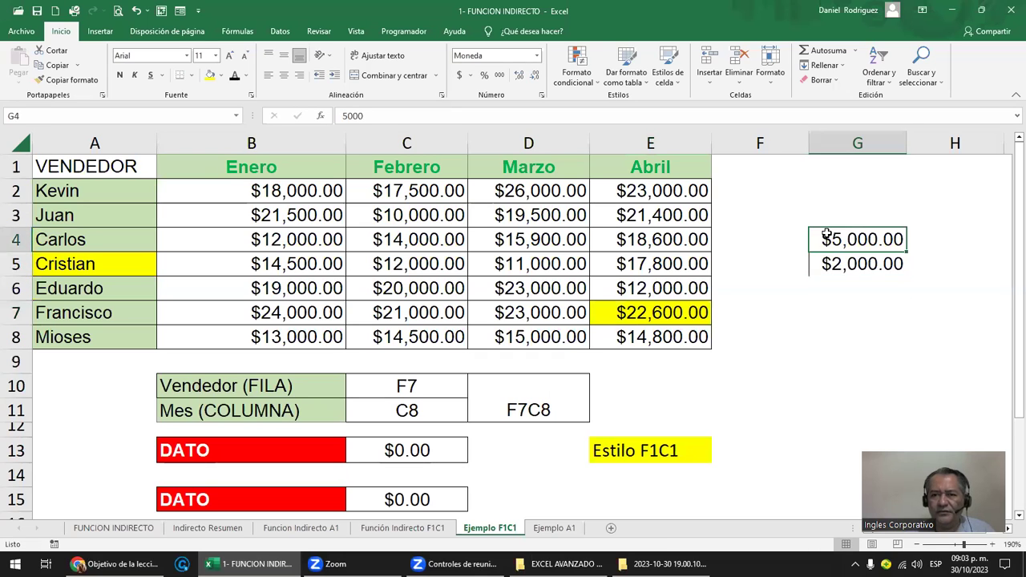
Replace Juan's February value in C3 with =G4+G5, showing $7,000.00
click(421, 217)
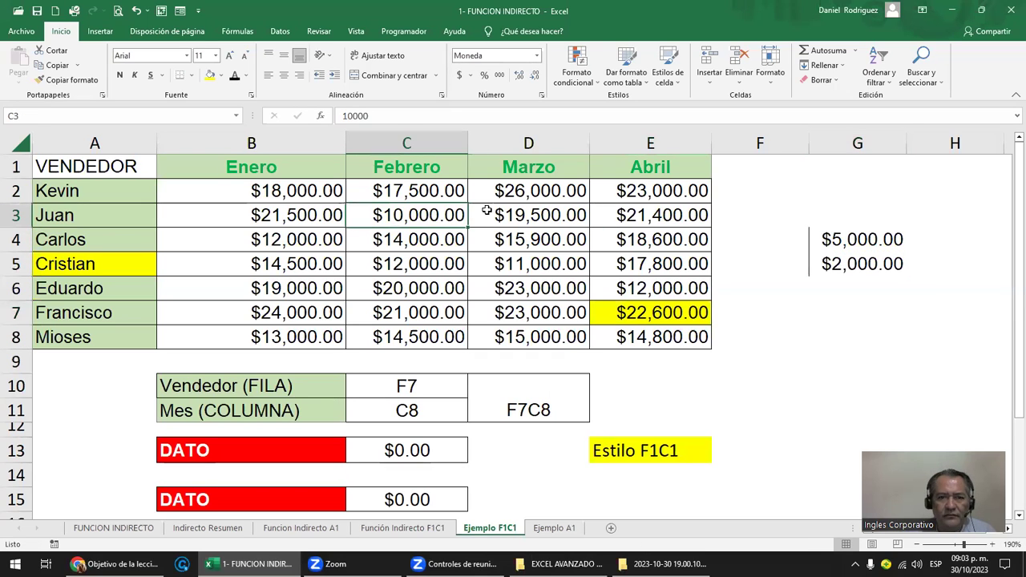
key(Delete)
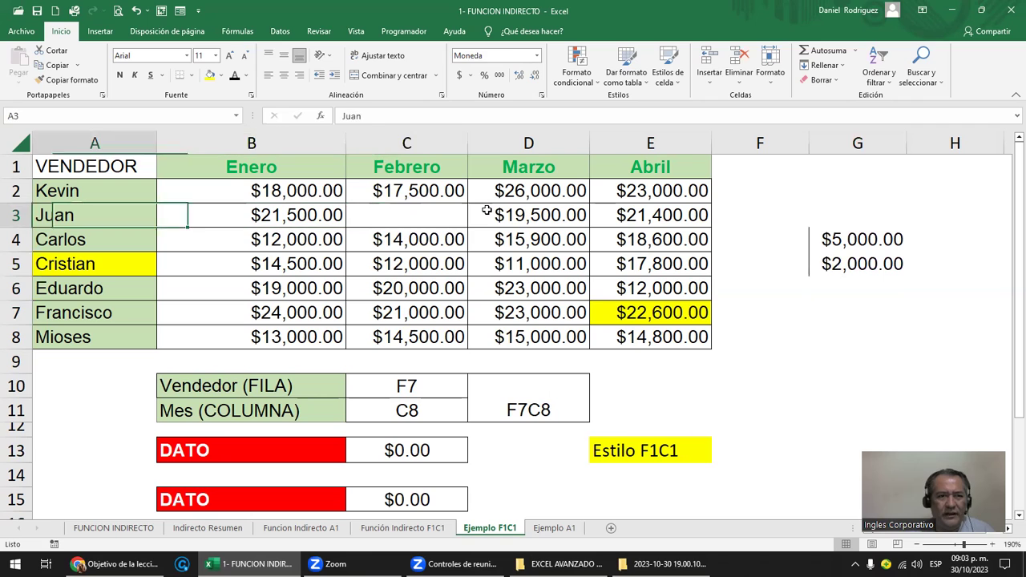
text(=)
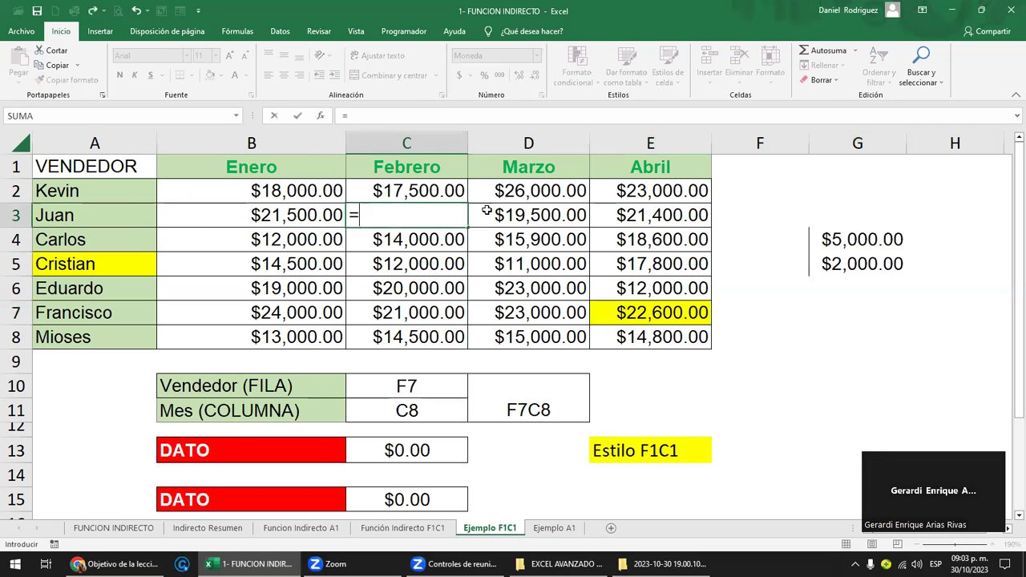
click(854, 238)
text(+)
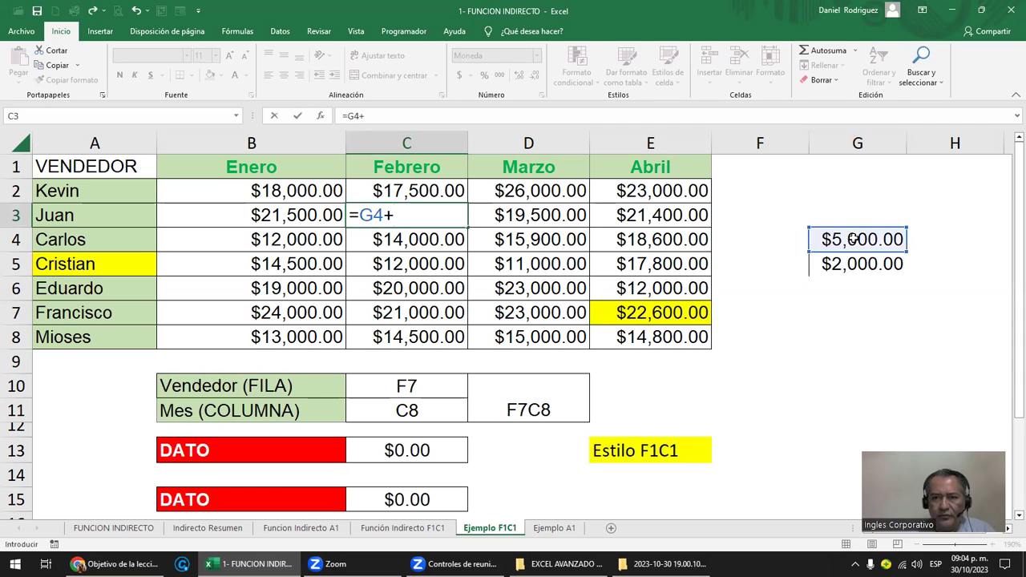
click(850, 264)
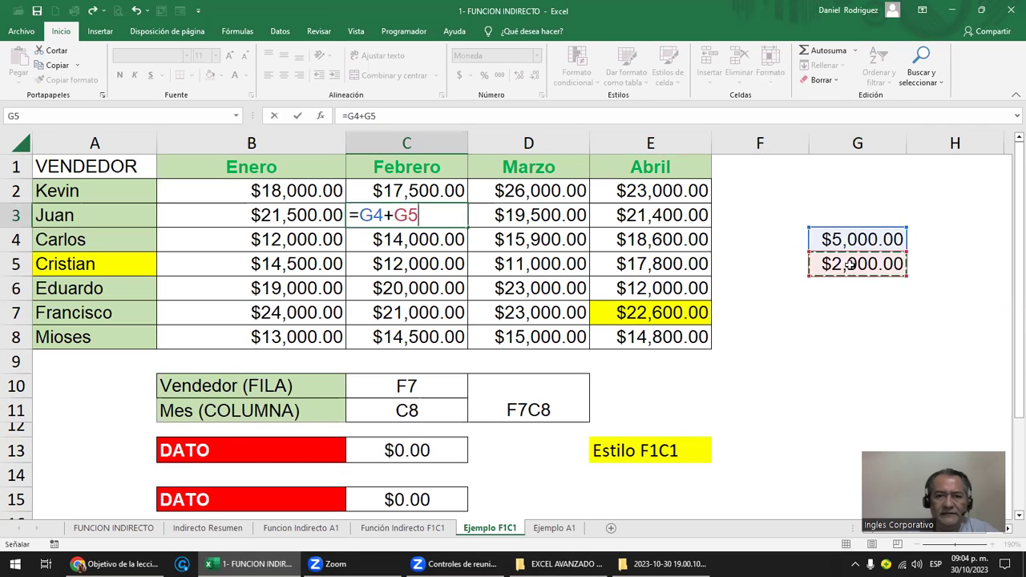
key(Return)
double_click(423, 215)
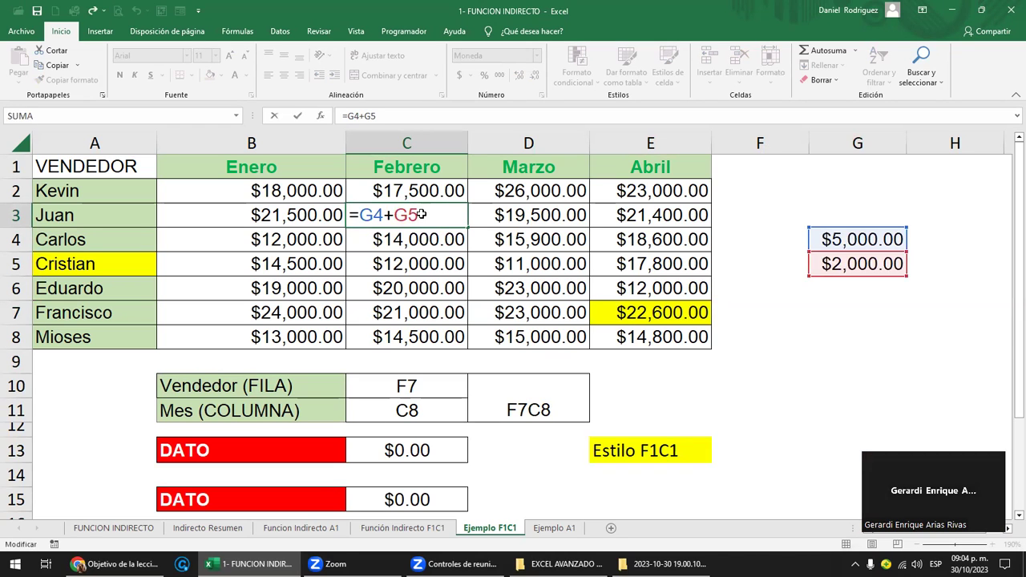
key(Escape)
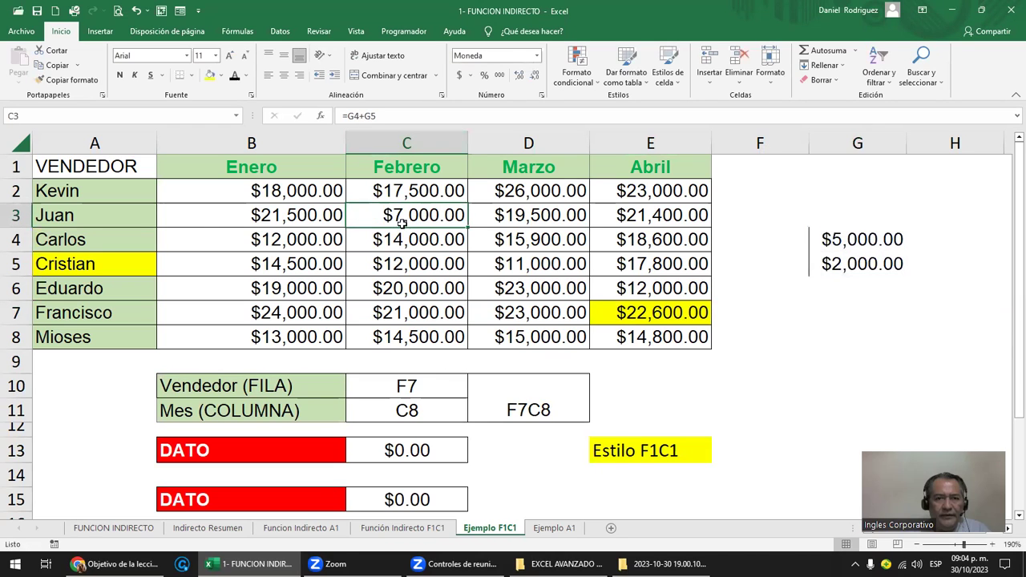
click(418, 387)
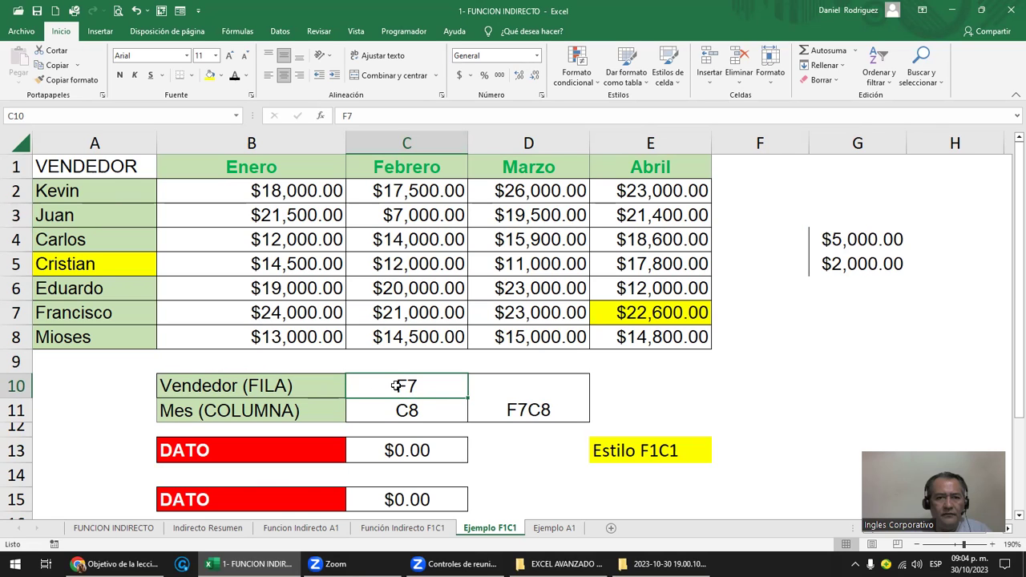
click(16, 215)
click(390, 218)
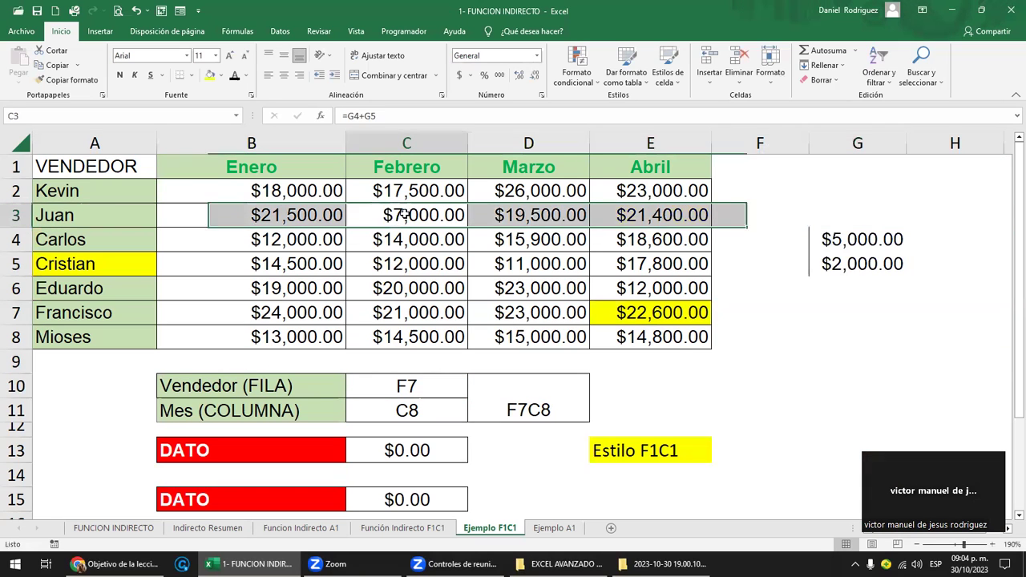
click(425, 391)
text(f3)
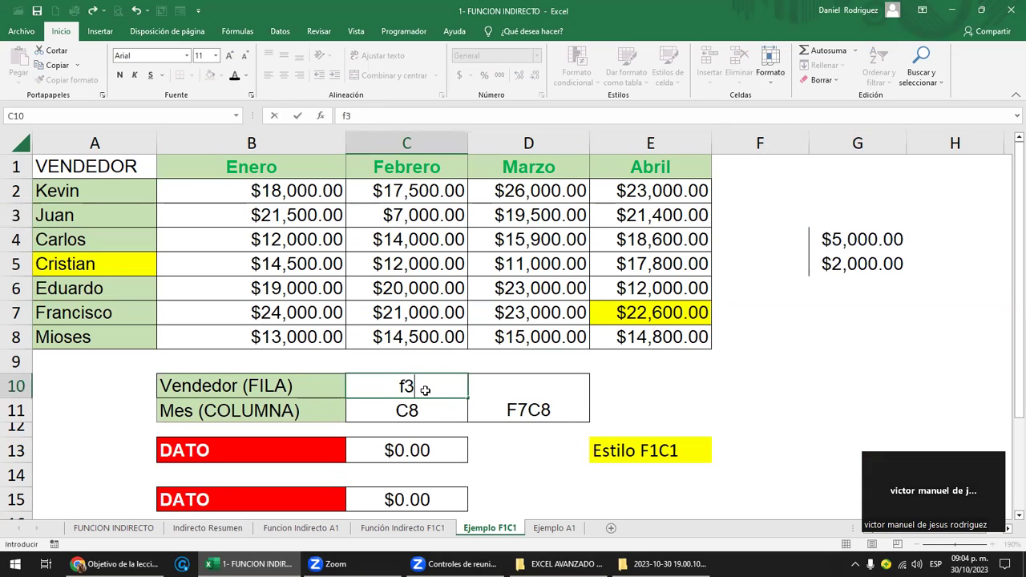
key(Return)
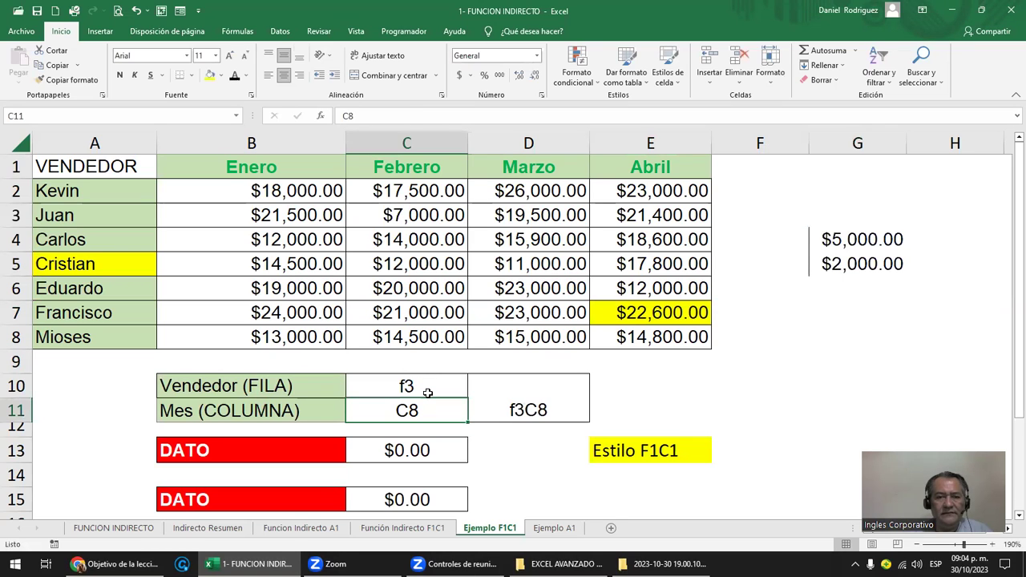
text(c3)
key(Return)
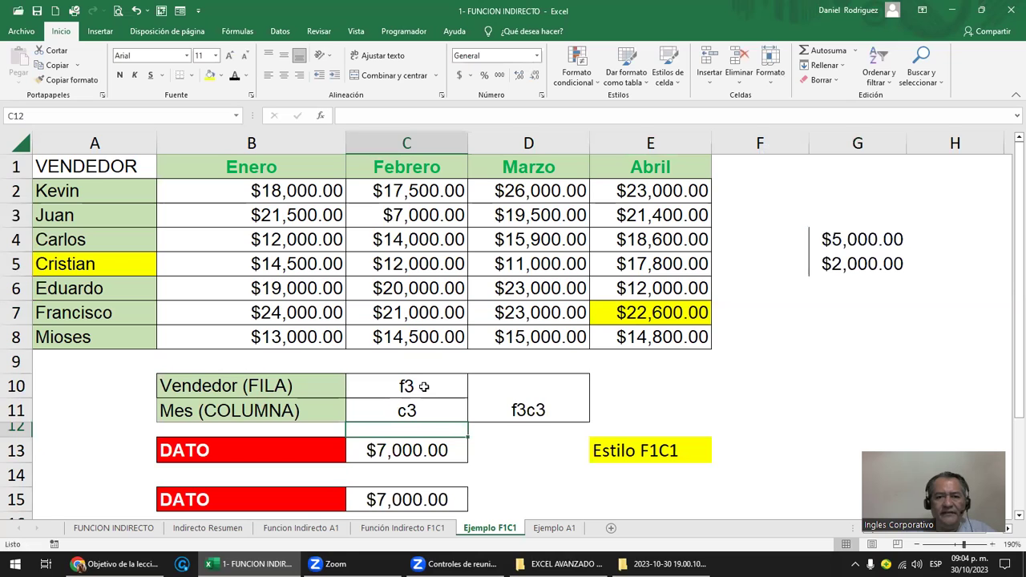
drag(417, 385, 409, 409)
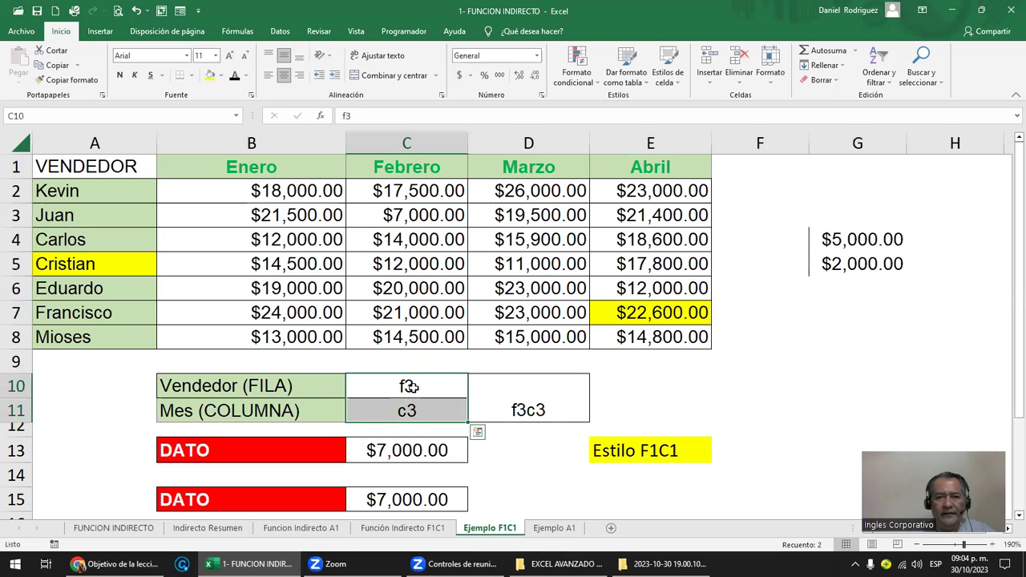
click(410, 388)
click(415, 454)
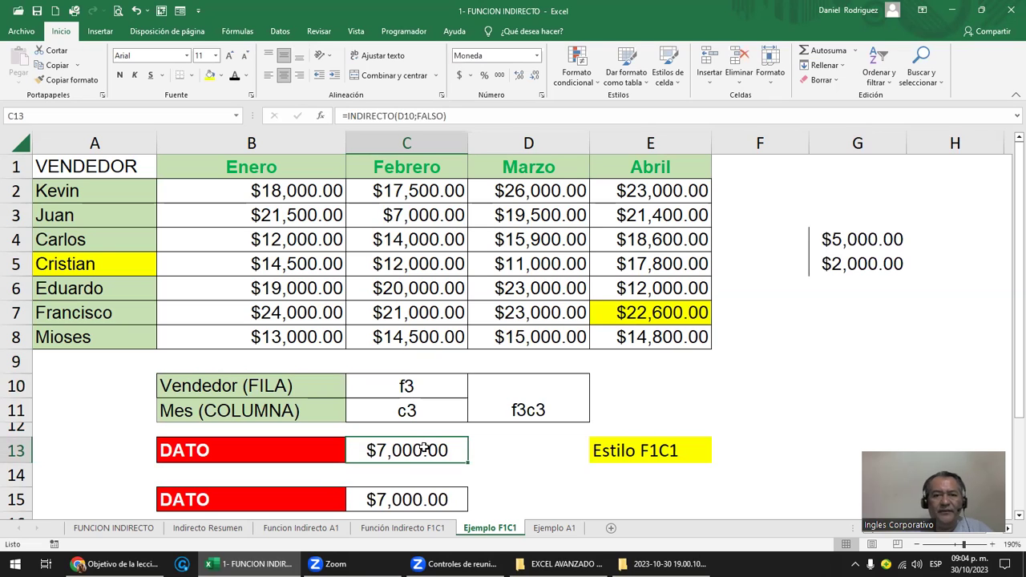
click(408, 218)
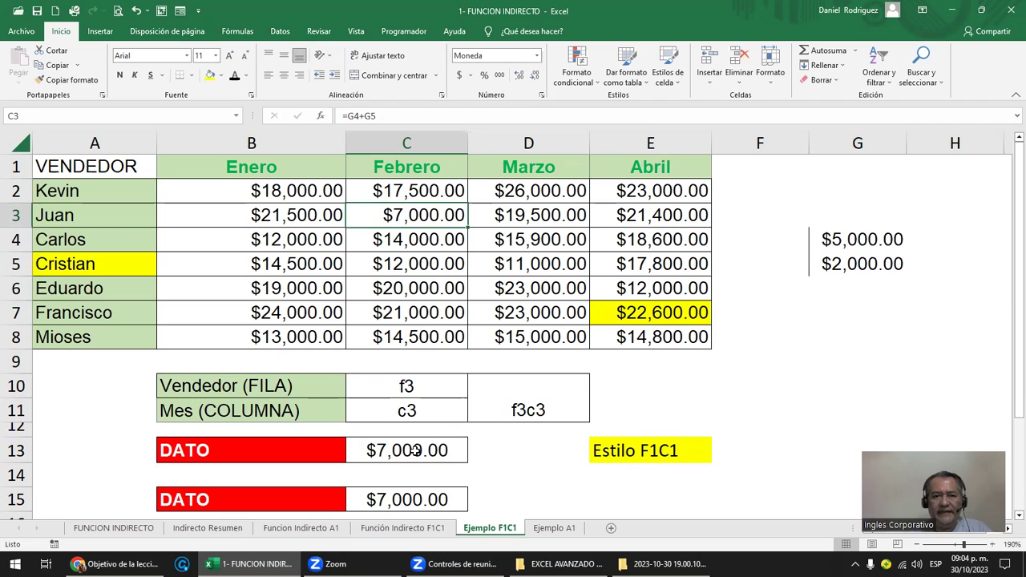
drag(404, 388, 408, 412)
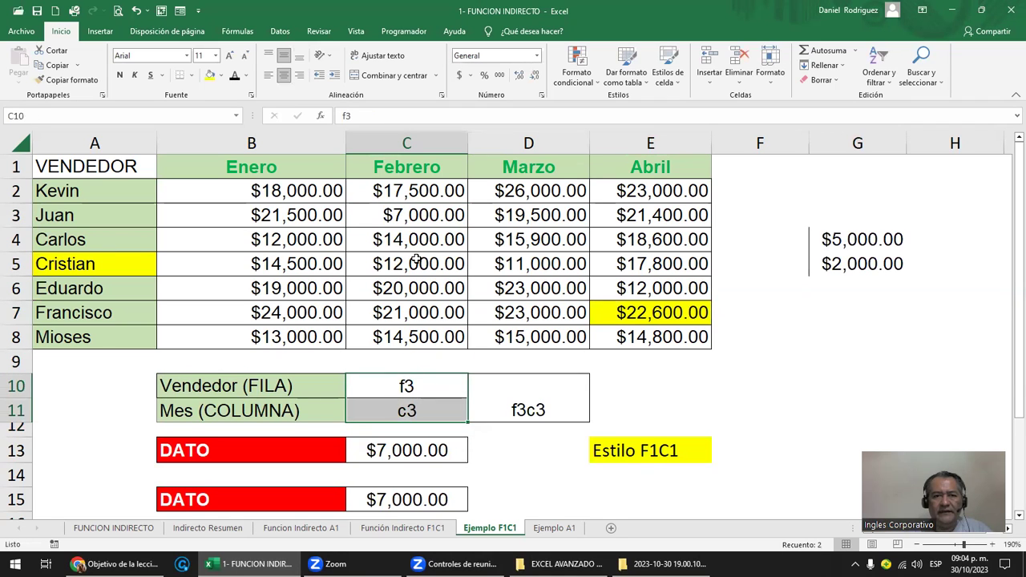
click(407, 446)
double_click(407, 447)
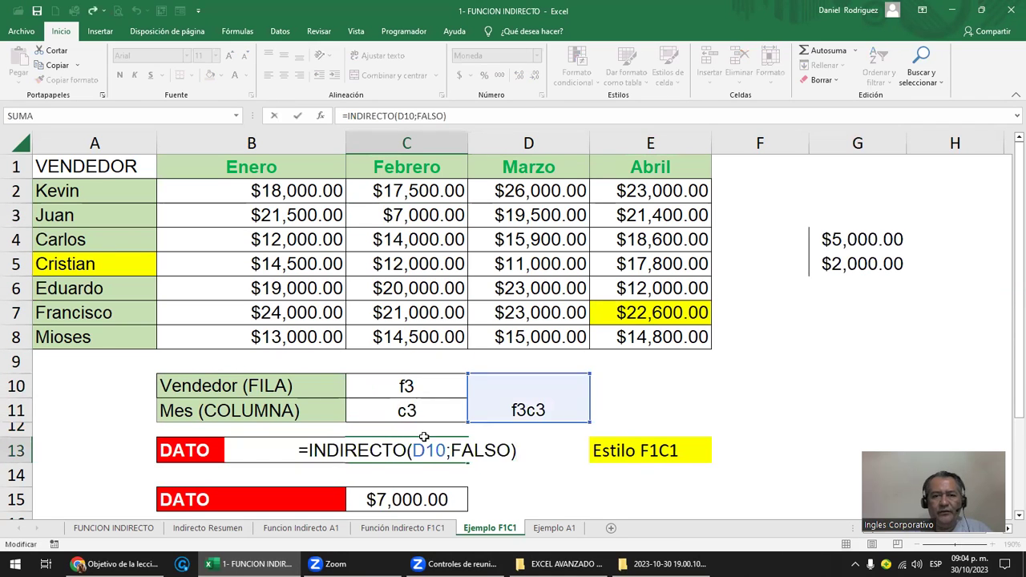
key(Escape)
click(353, 215)
double_click(353, 215)
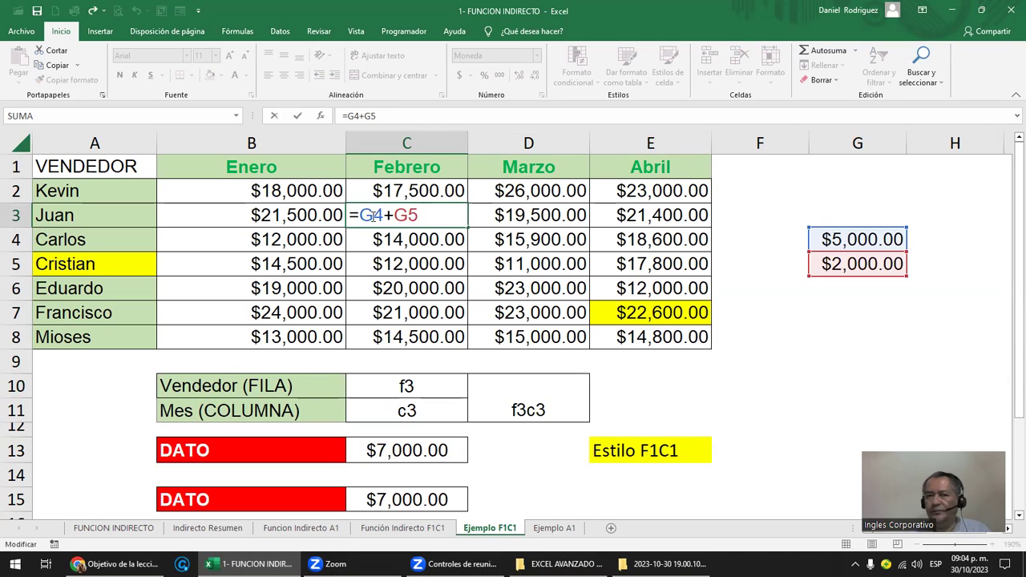
key(Escape)
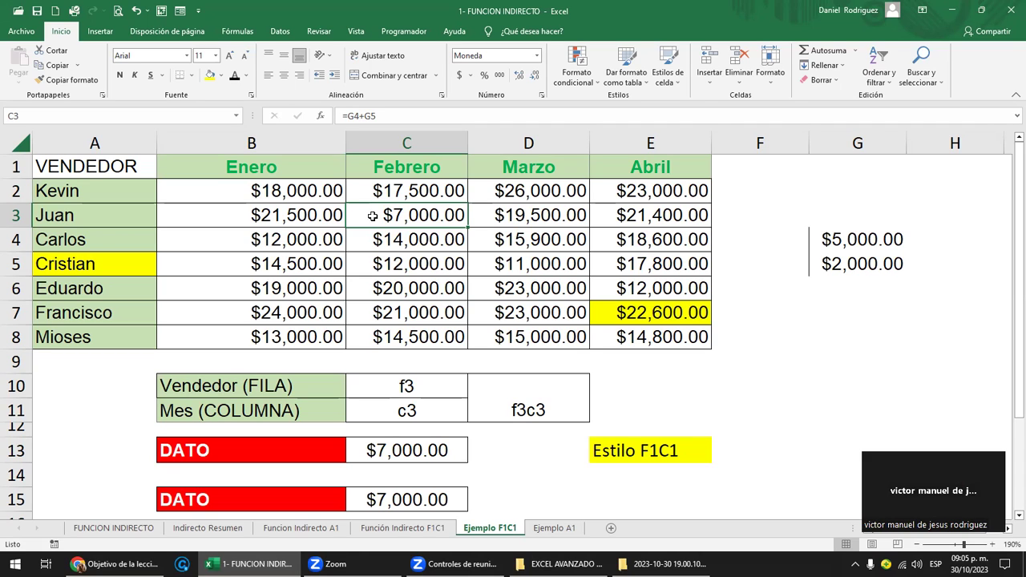
Label A9 'total' and add AutoSum totals for January through April in B9:E9
click(38, 360)
text(total)
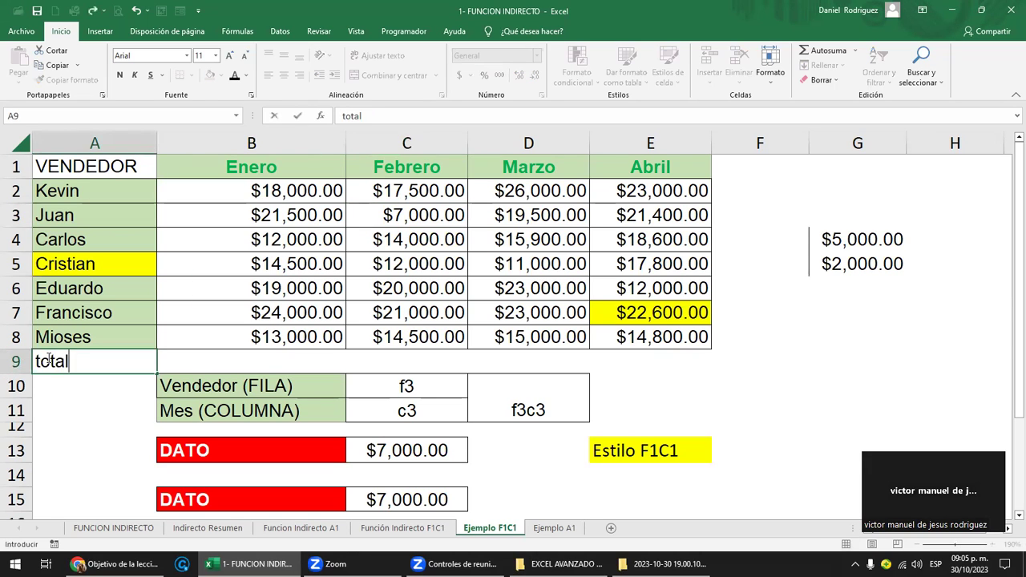
key(Return)
key(Up)
key(Right)
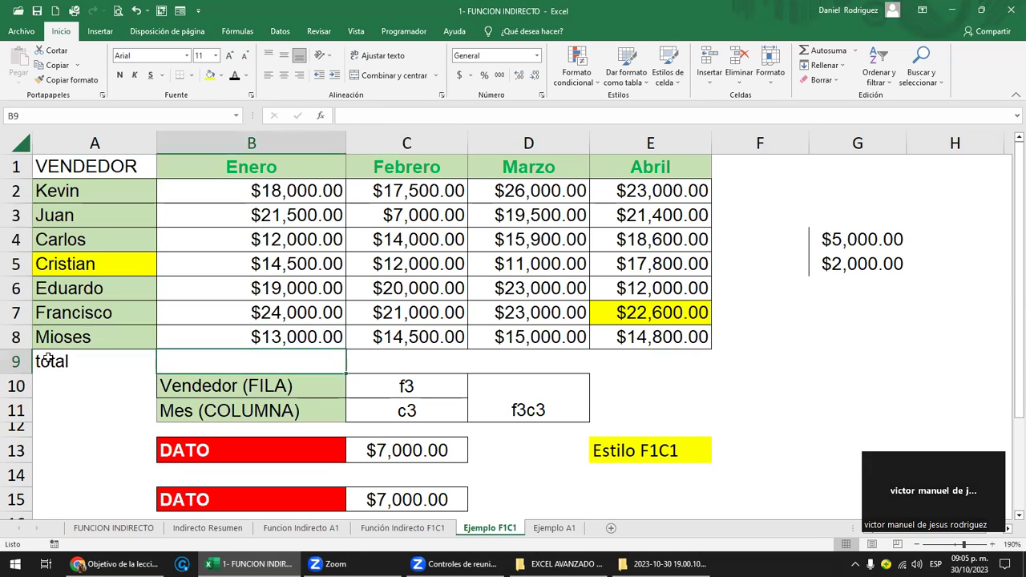
click(828, 51)
click(834, 53)
key(ctrl+c)
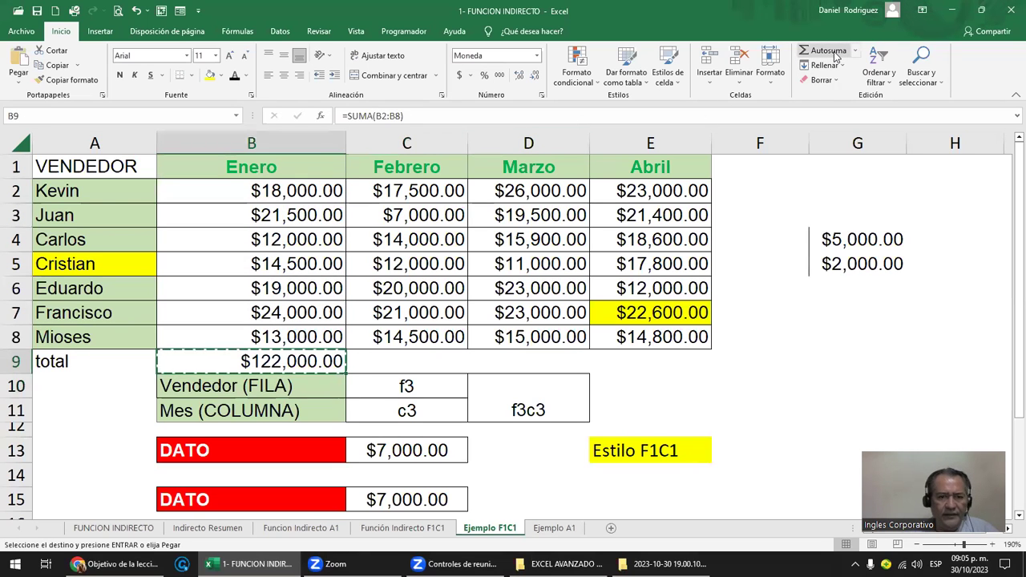
key(Right)
key(shift+Right)
key(shift+Right)
key(ctrl+v)
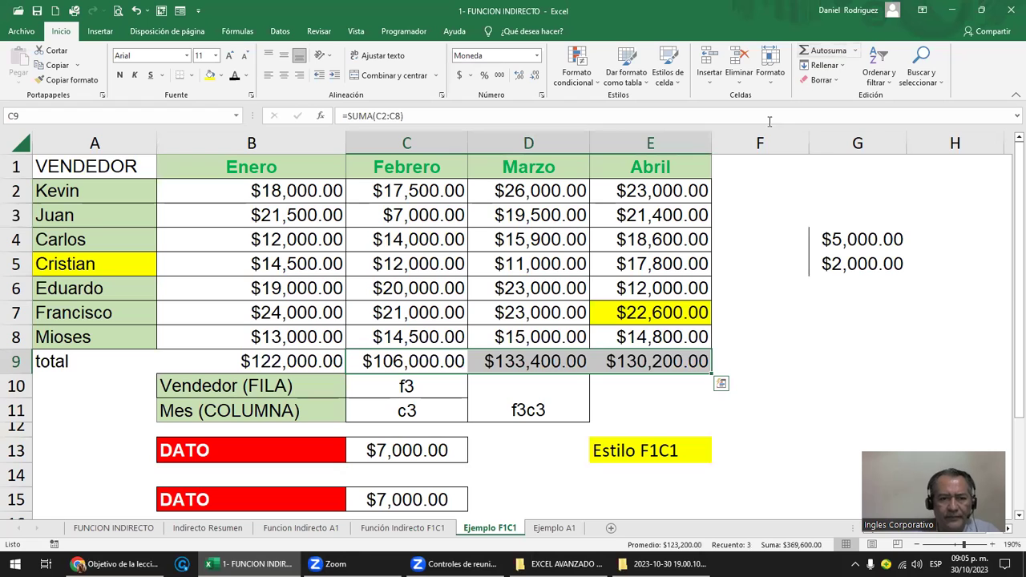
Fill the February total of $106,000.00 in C9 yellow
click(411, 362)
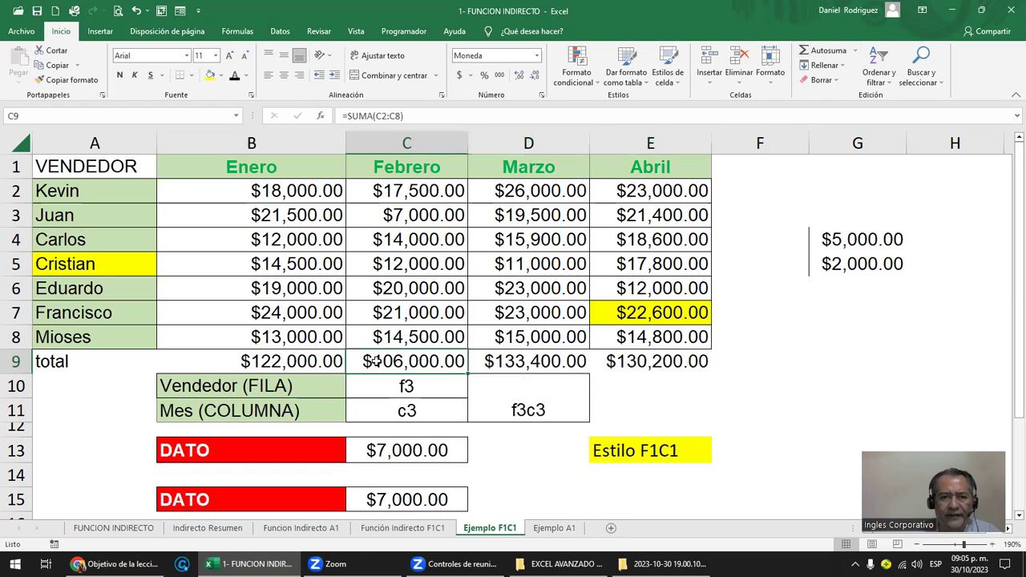
double_click(411, 362)
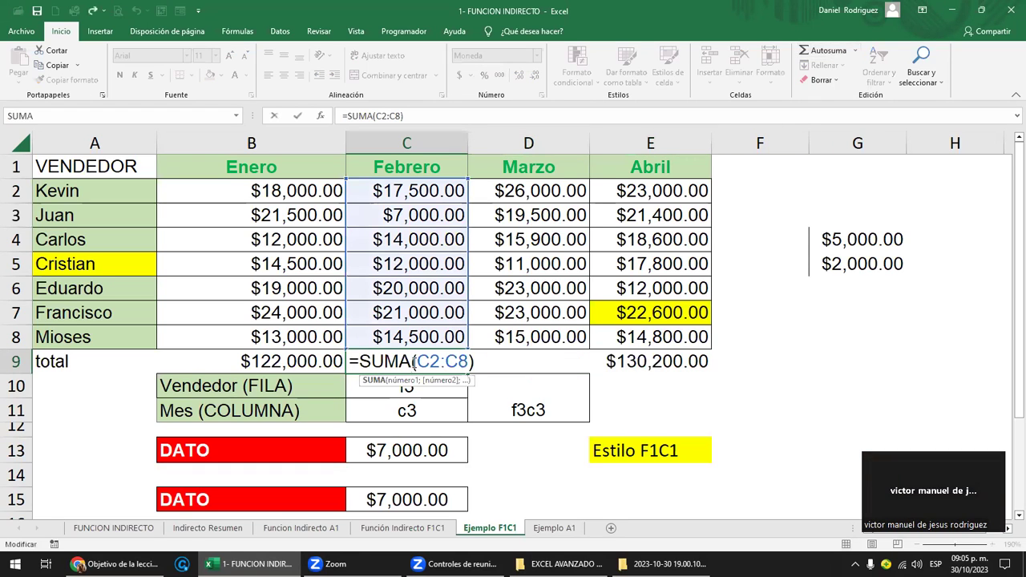
key(Escape)
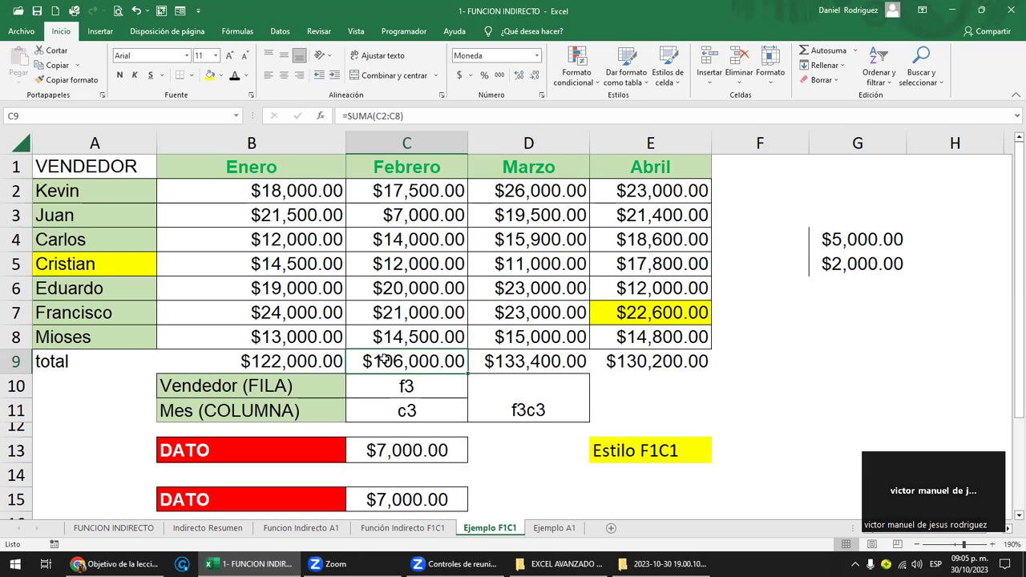
click(209, 75)
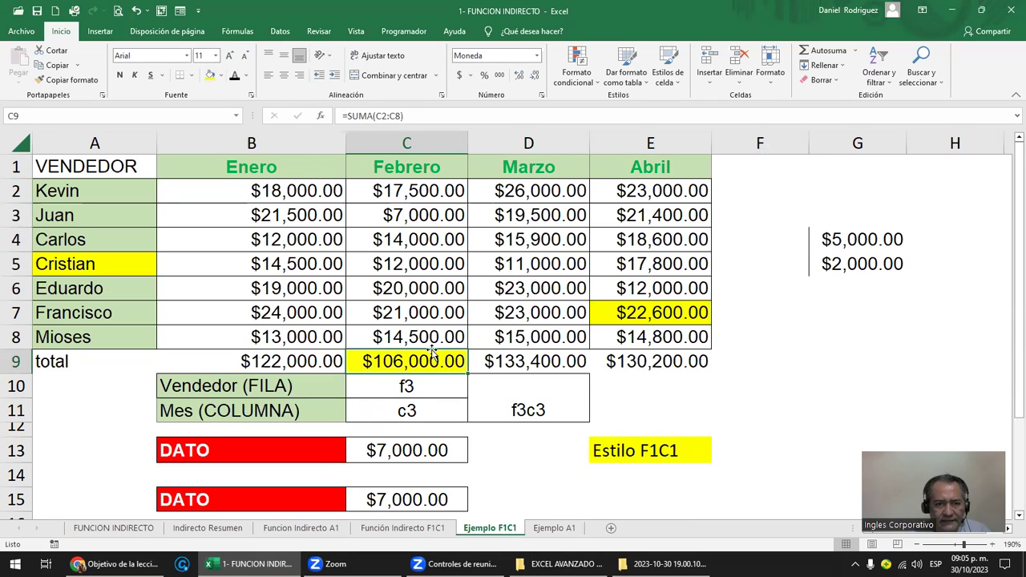
click(415, 386)
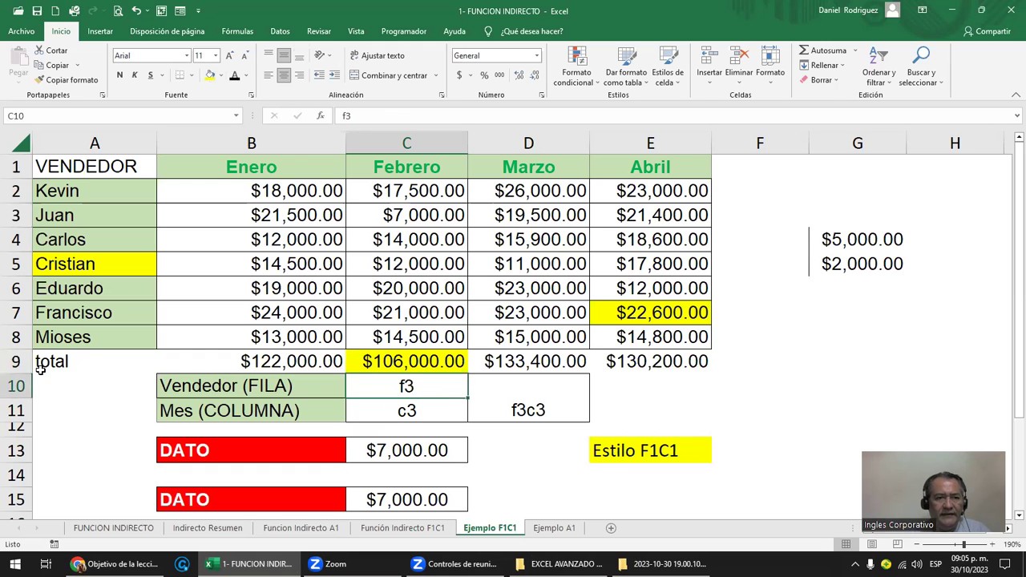
Change the row coordinate in C10 to F9, pointing at the new totals row
click(17, 362)
click(390, 389)
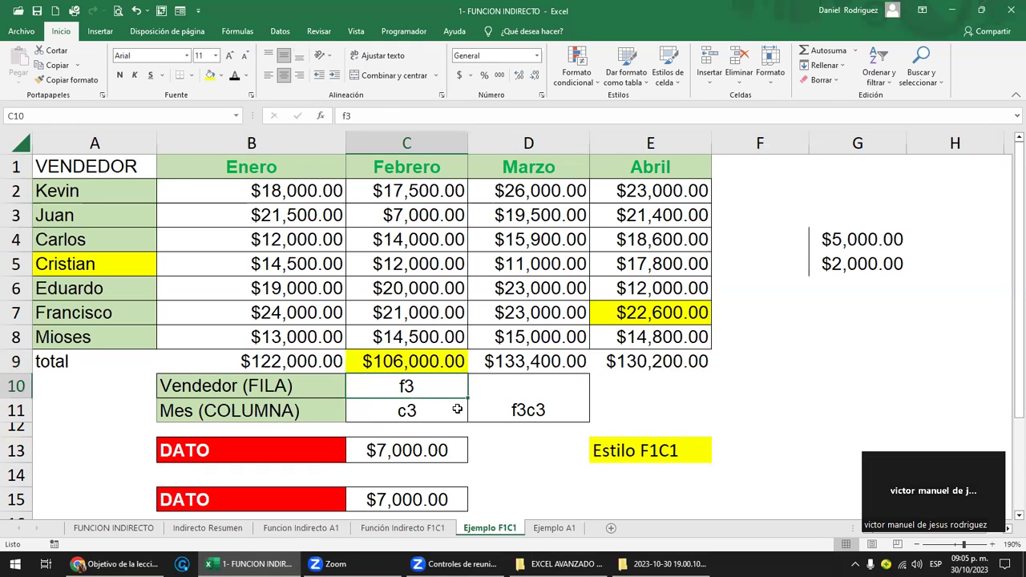
text(F9)
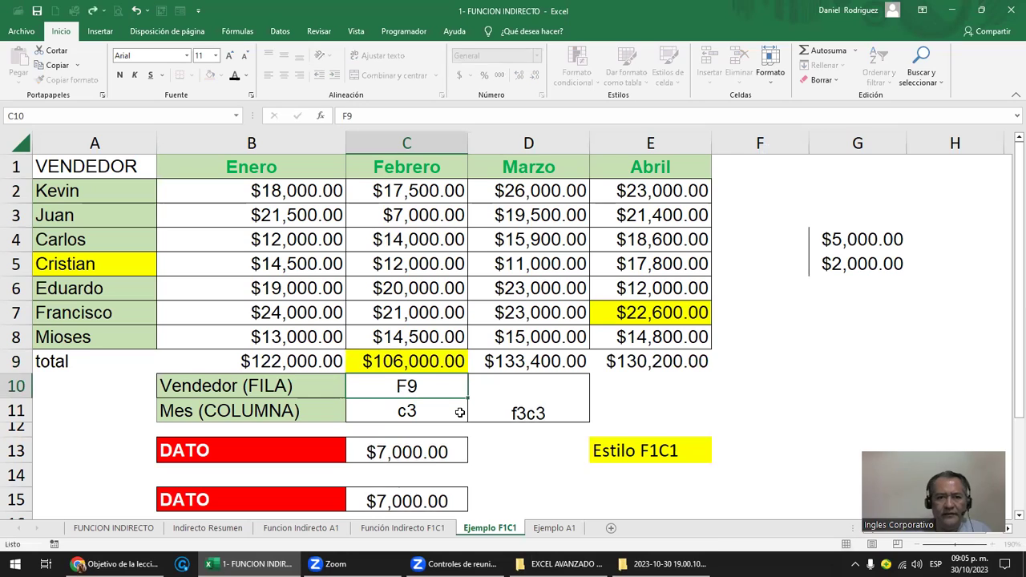
key(Return)
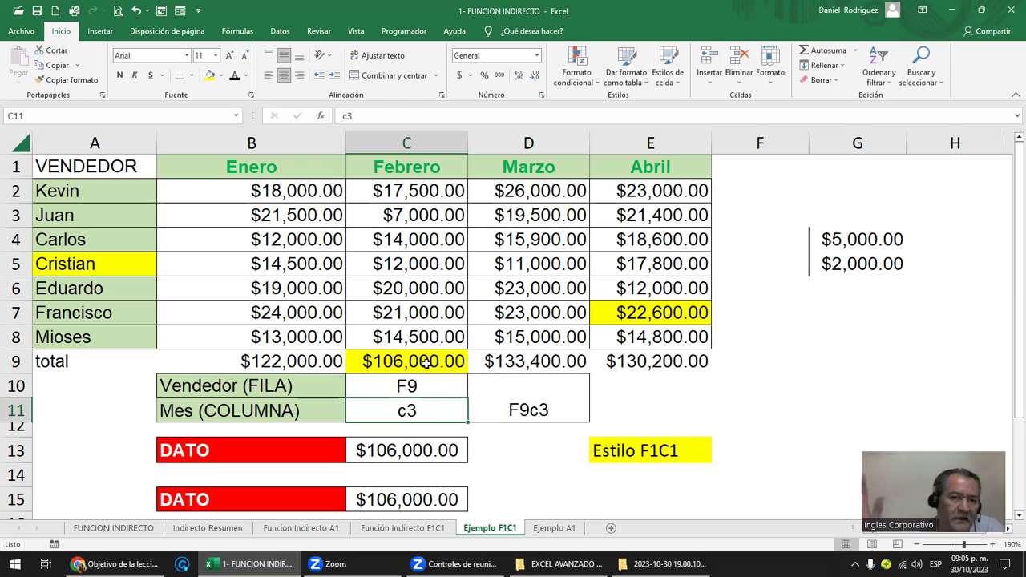
Recheck the February total formula in C9 without changing it
double_click(426, 363)
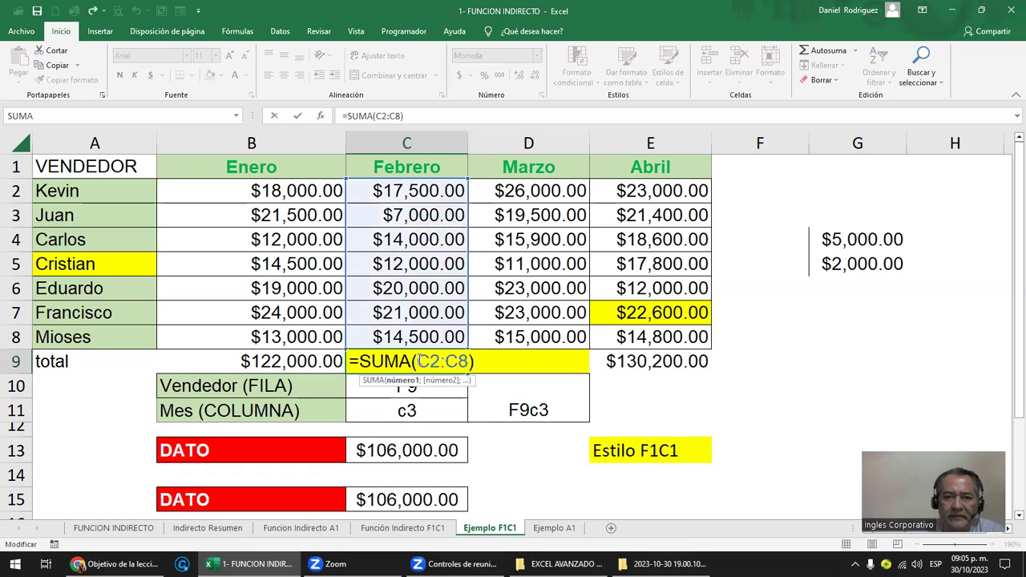
key(Escape)
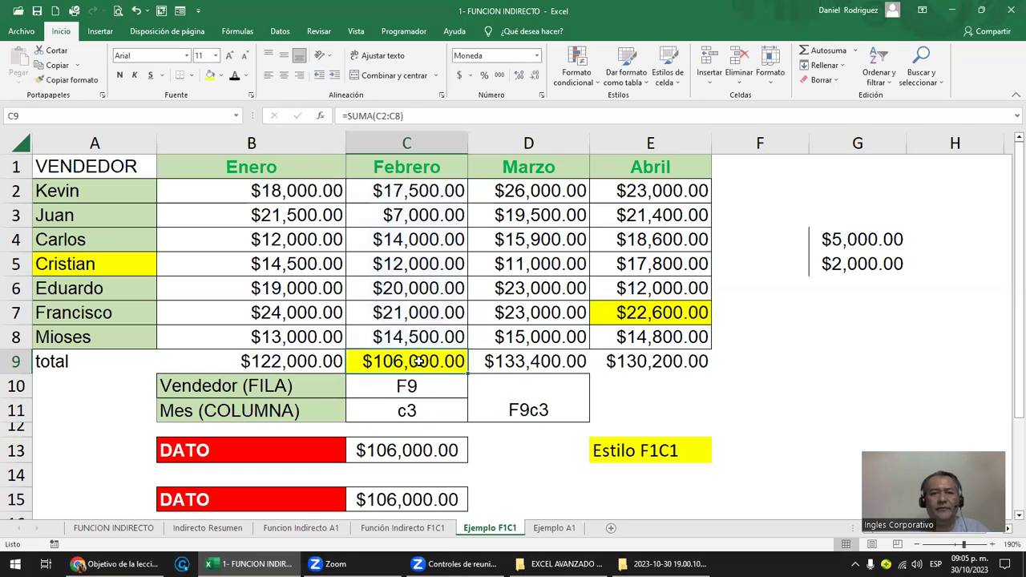
click(412, 386)
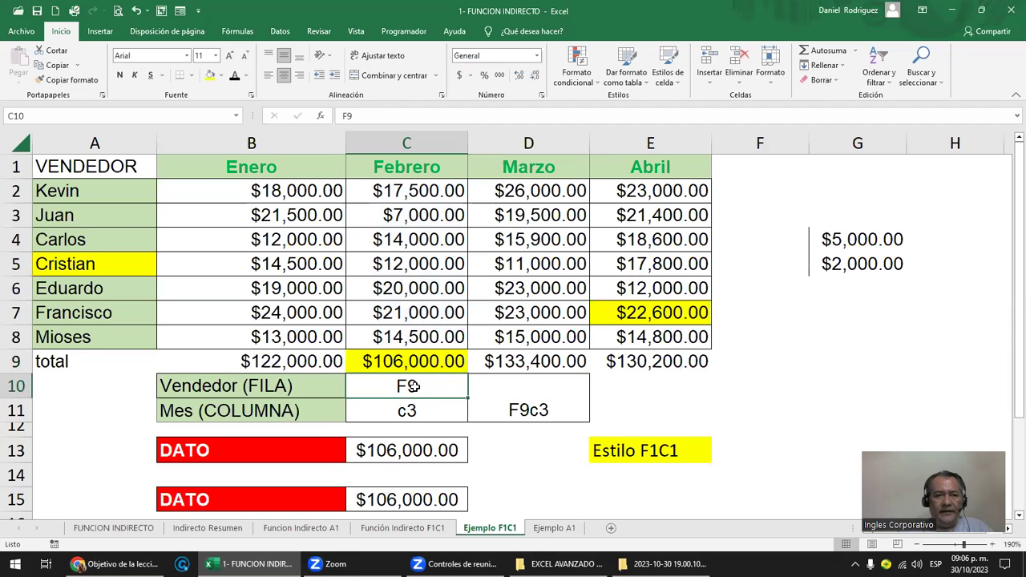
Highlight the sales table and coordinate cells, and confirm the lookup now returns $106,000.00
drag(41, 168, 646, 362)
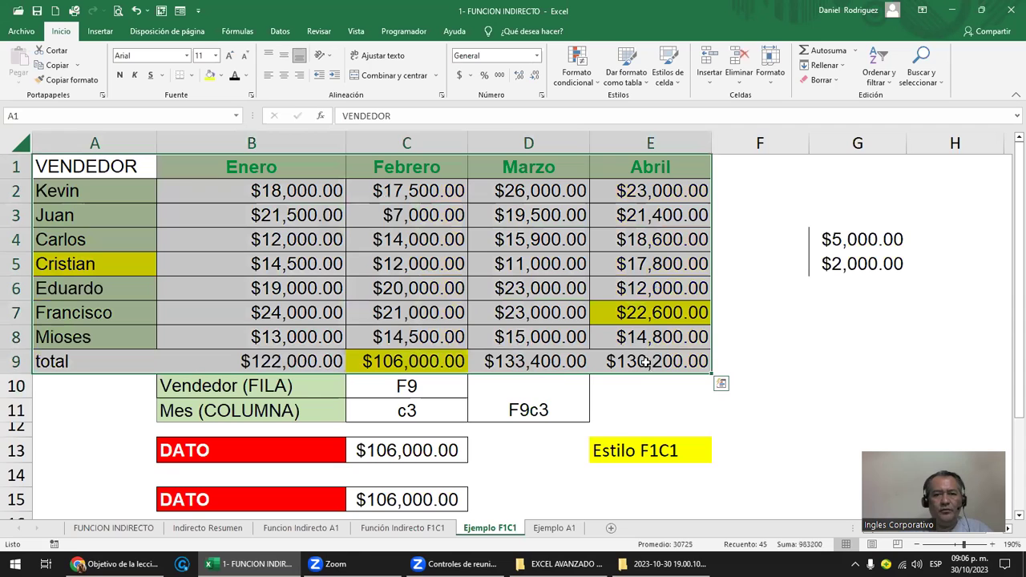
drag(444, 393, 440, 432)
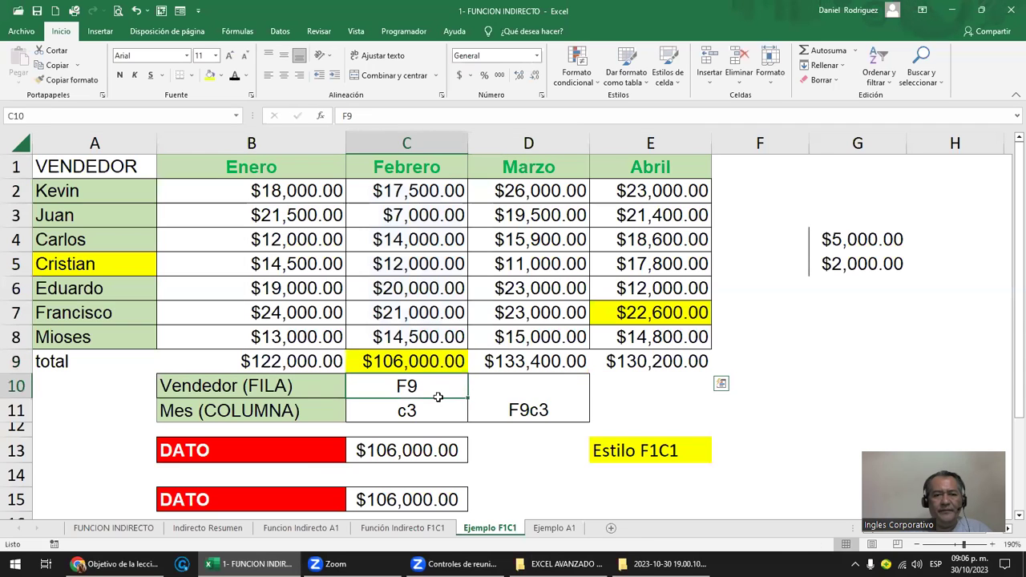
click(413, 449)
key(F2)
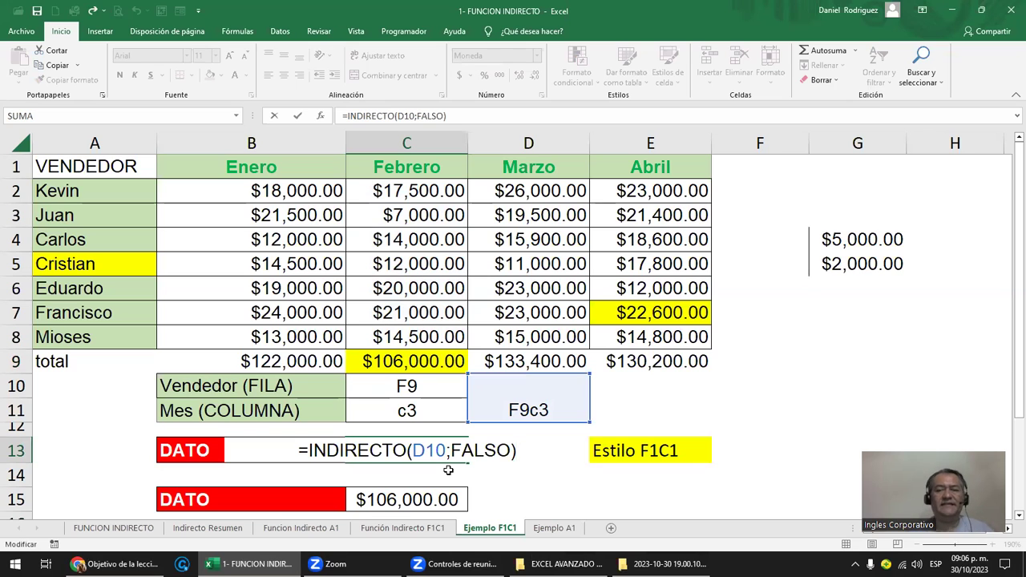
key(ctrl+Return)
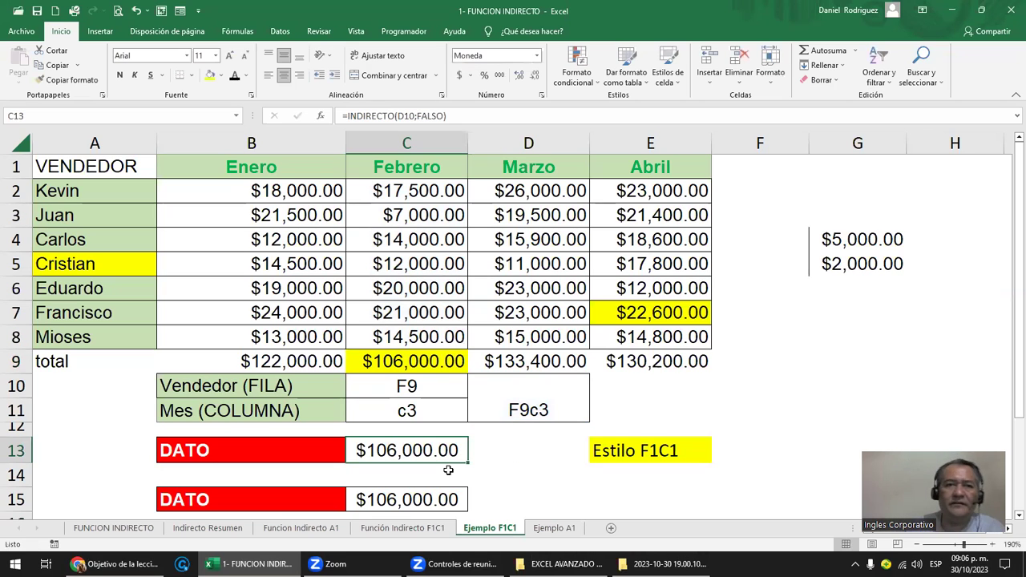
click(815, 237)
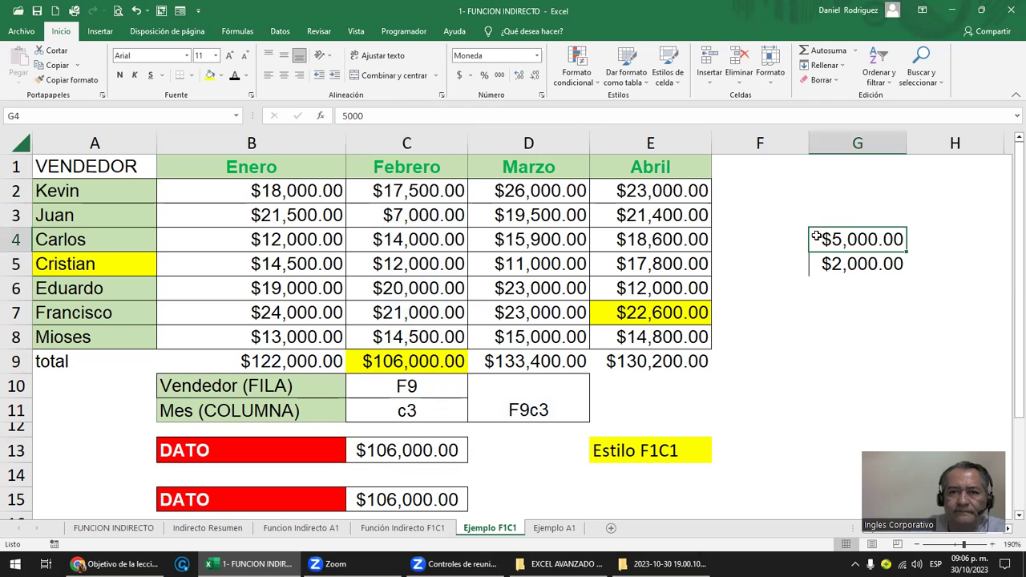